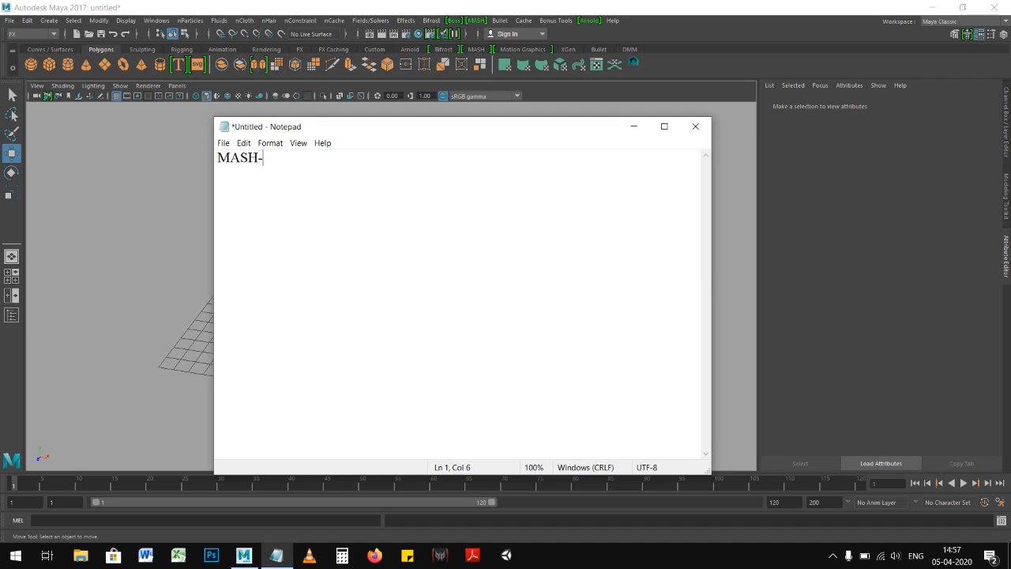
Add the notes "maya 2018-Inbuilt dynamics" and "maya 2017-no inbuilt dynamics." below the MASH heading.
type("aya 2018-Inbuilt dynamics")
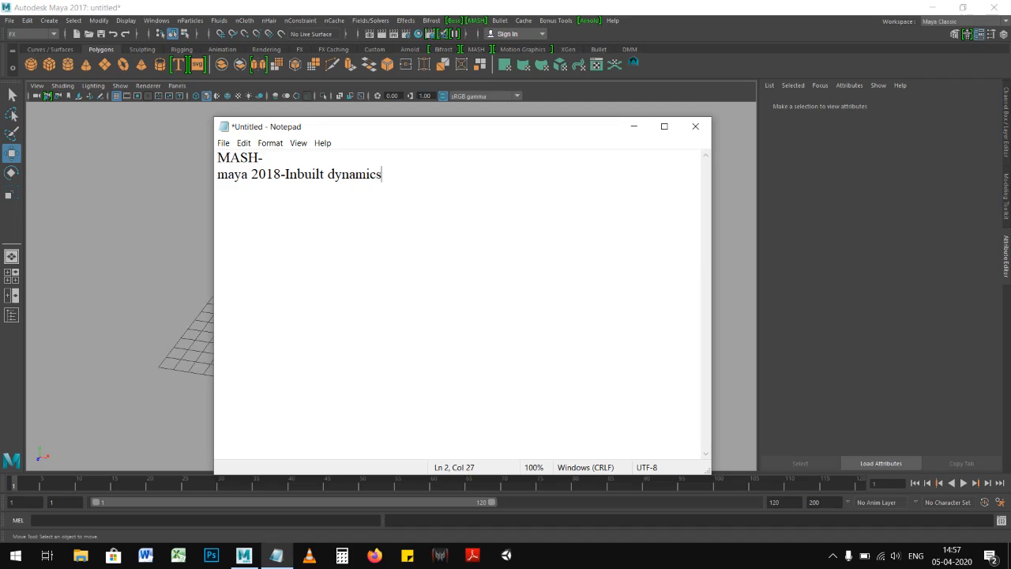
type("maya 2017-no inbuilt")
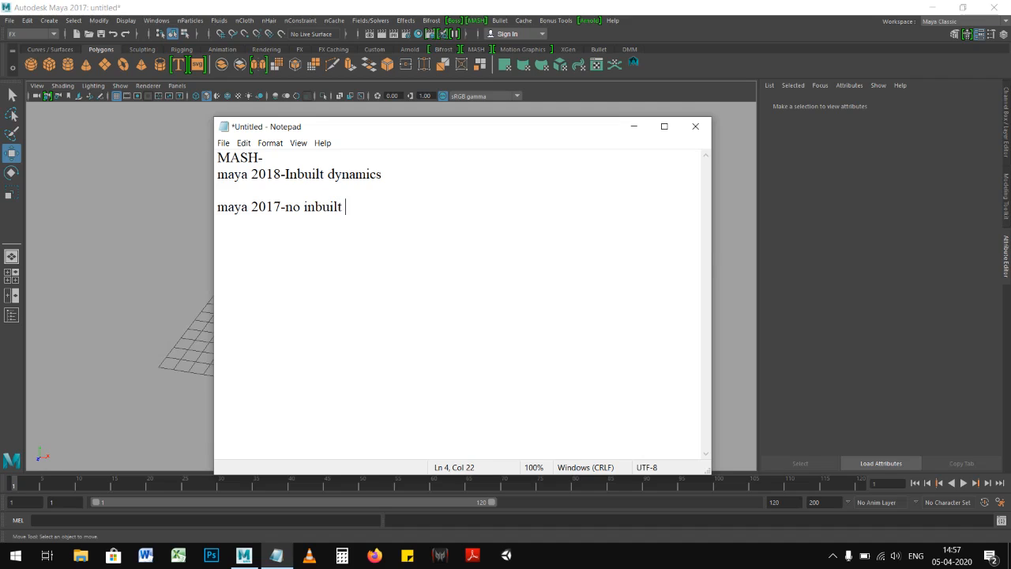
type("namics.")
Switch to Maya and create a polygon cube at the centre of the grid.
left_click(299, 8)
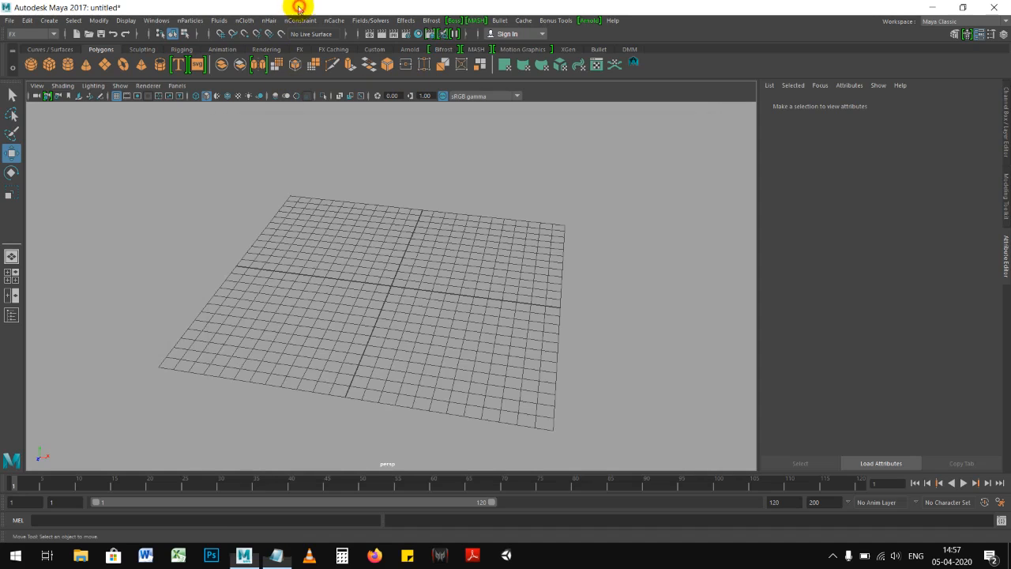
left_click(475, 50)
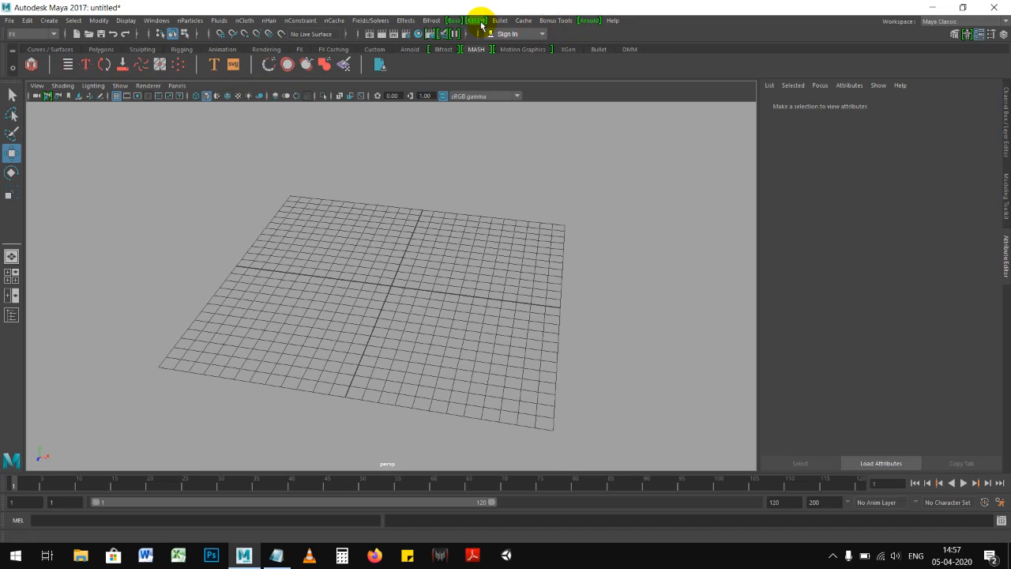
right_click_drag(444, 246, 407, 226, "alt")
middle_click_drag(401, 220, 373, 206, "alt")
left_click(101, 49)
left_click(52, 70)
left_click_drag(481, 248, 512, 237, "alt")
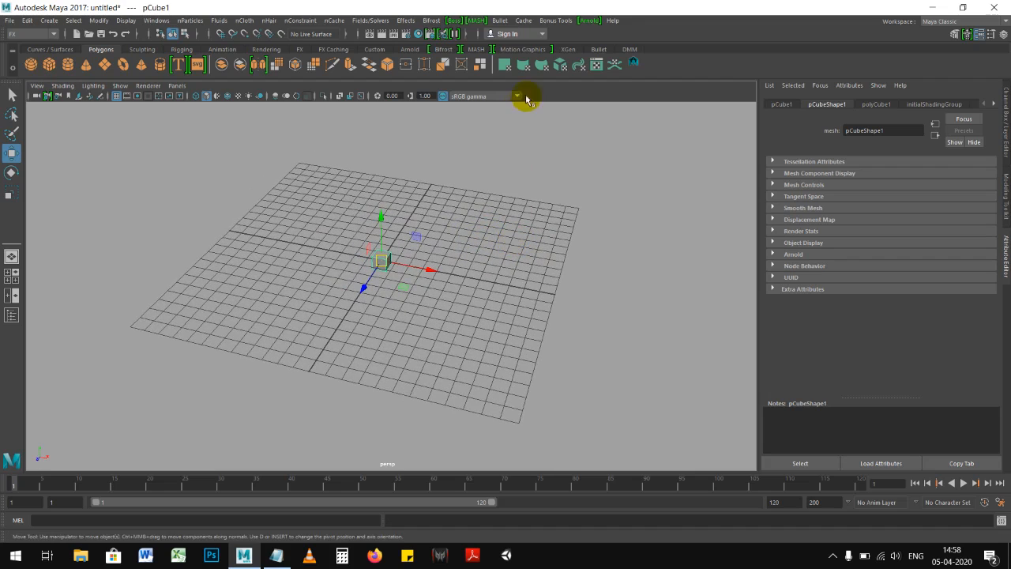
Create a MASH network from the selected cube.
left_click(477, 49)
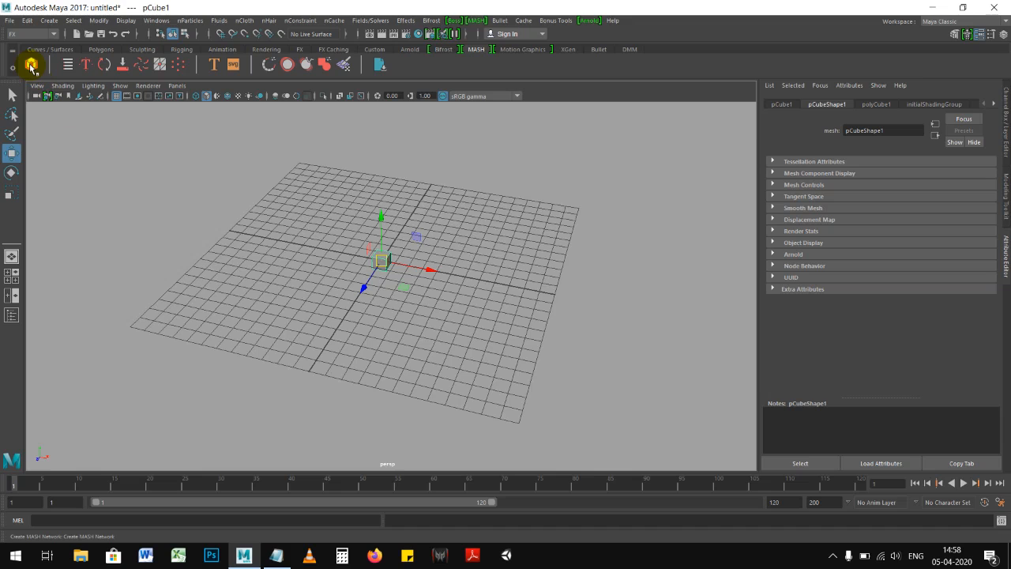
left_click(32, 66)
left_click_drag(556, 293, 422, 283, "alt")
left_click_drag(596, 308, 379, 261, "alt")
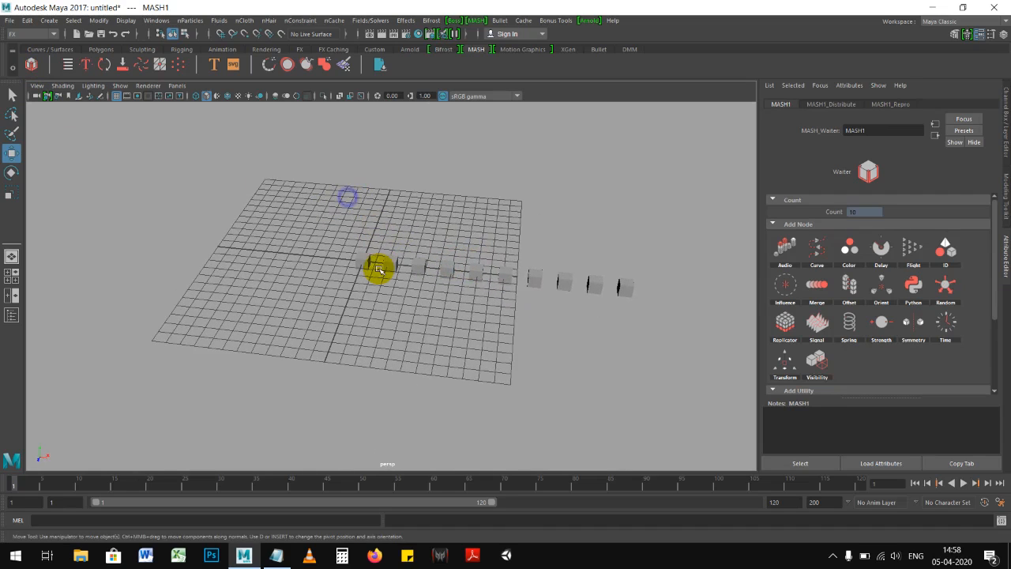
Select the row of MASH cubes, open the MASH Editor and place its window clear of the cubes.
left_click(361, 262)
left_click_drag(226, 163, 260, 165, "alt")
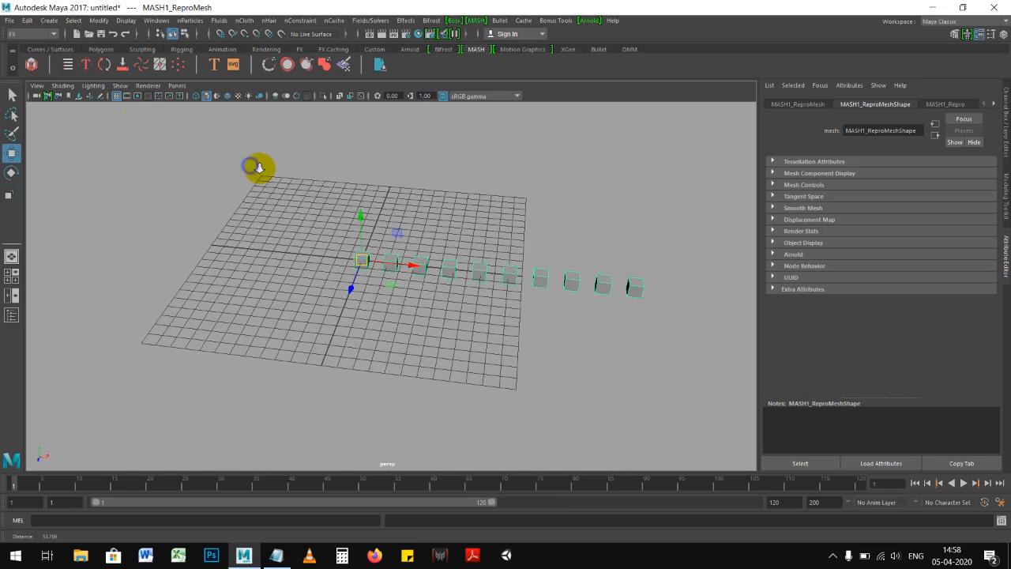
left_click(68, 64)
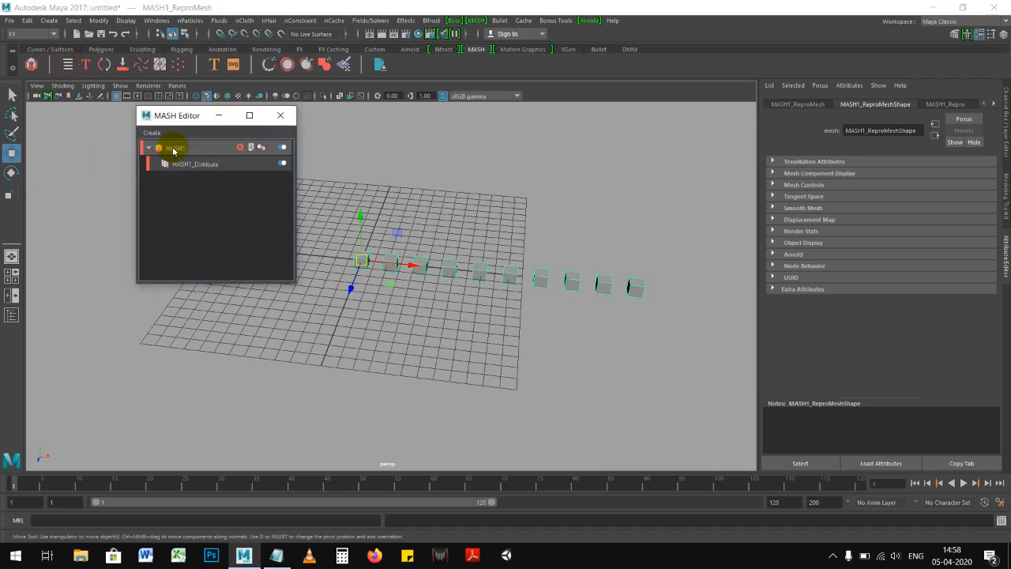
left_click_drag(169, 115, 127, 175)
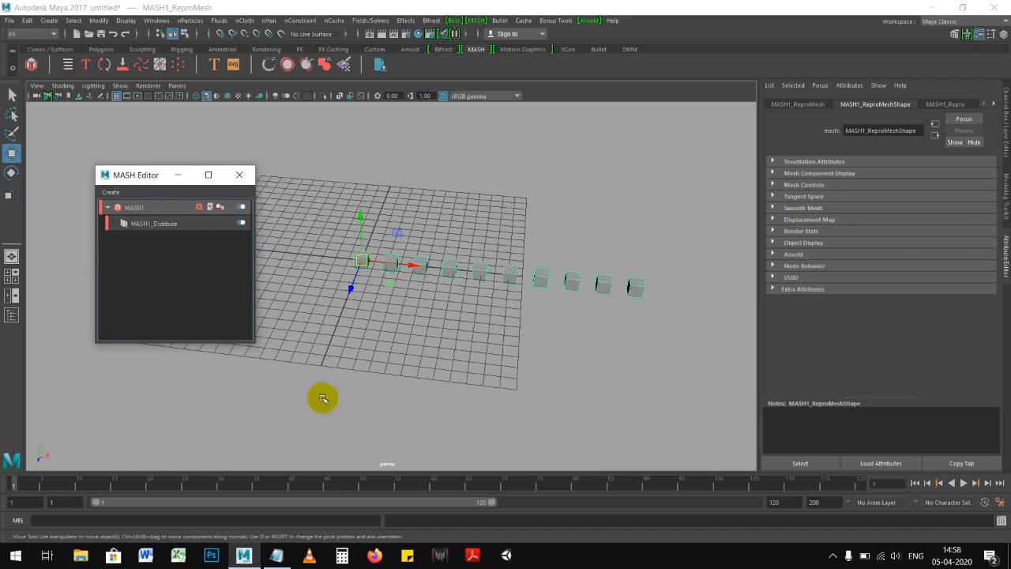
Switch to Notepad, add a line beginning "Mash editor is the" below the Maya 2017 note, and return to Maya.
left_click(276, 556)
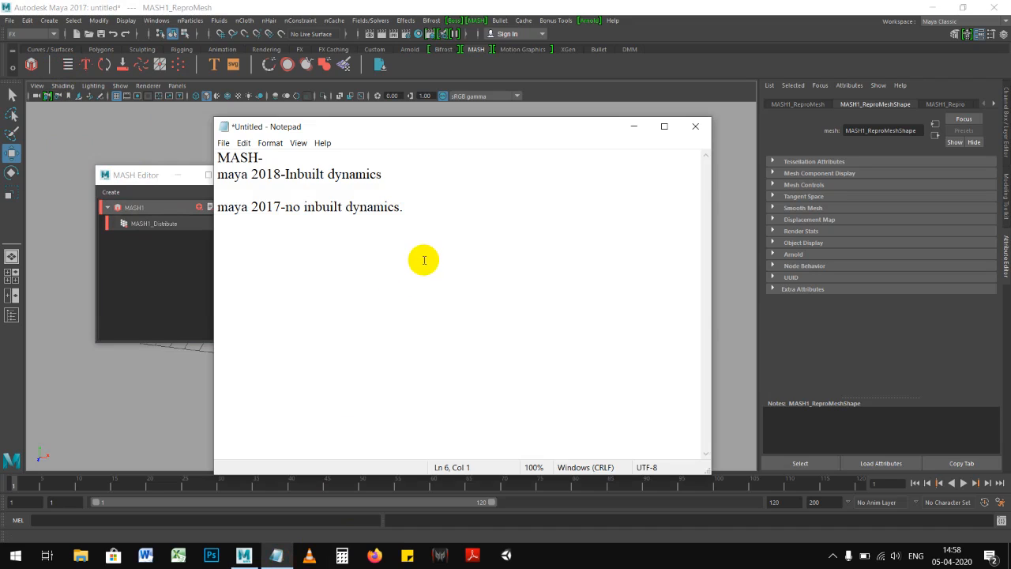
type("Mash edi")
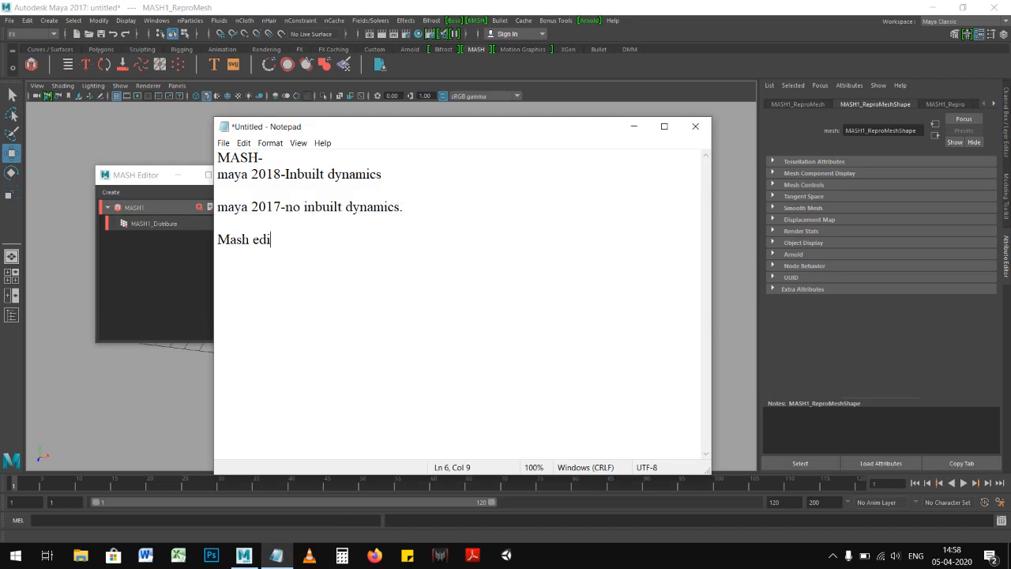
type("tor is the one w")
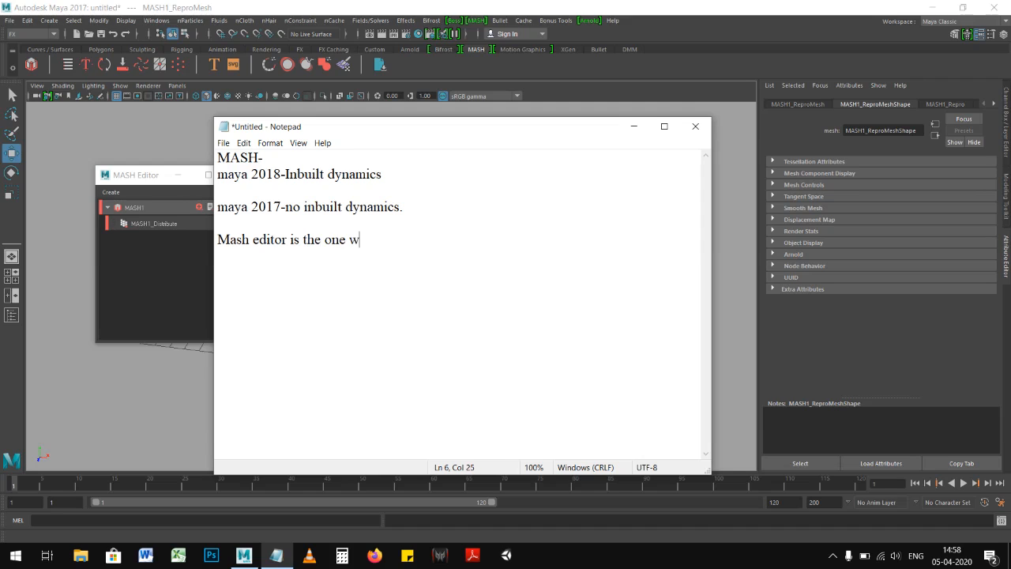
key("BackSpace")
key("BackSpace")
key("BackSpace")
key("BackSpace")
key("BackSpace")
key("BackSpace")
type("like")
left_click(634, 126)
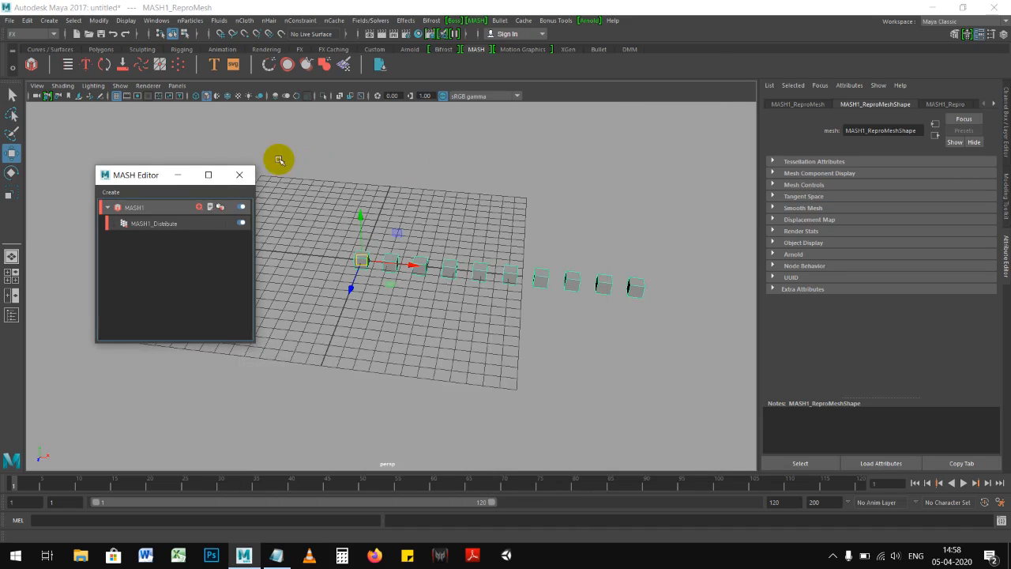
Open the attributes of the MASH1_Distribute node from the MASH Editor and look over its linear distribution settings.
left_click_drag(132, 181, 115, 169)
left_click(168, 217)
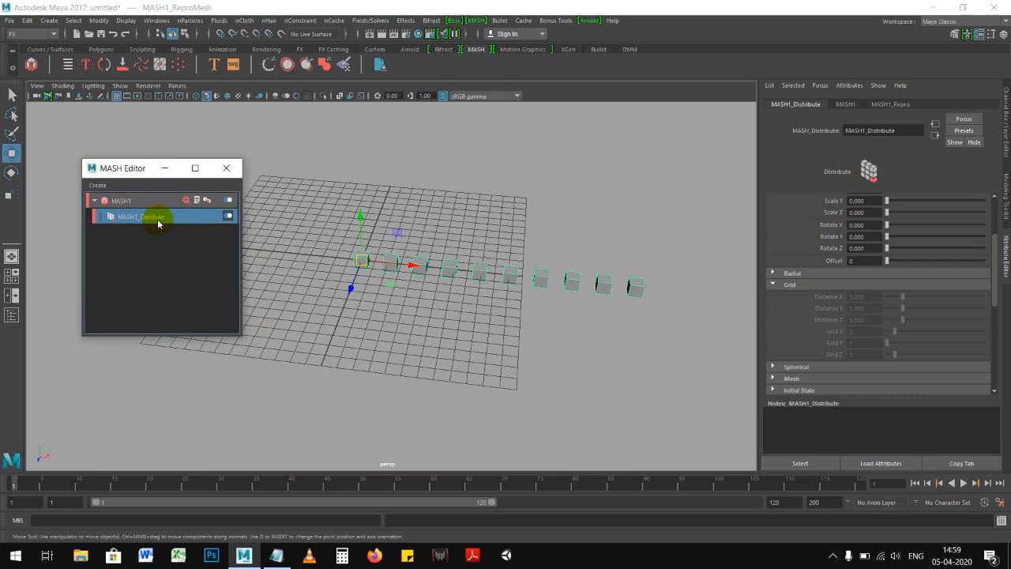
left_click_drag(383, 318, 377, 261, "alt")
right_click_drag(538, 329, 531, 329, "alt")
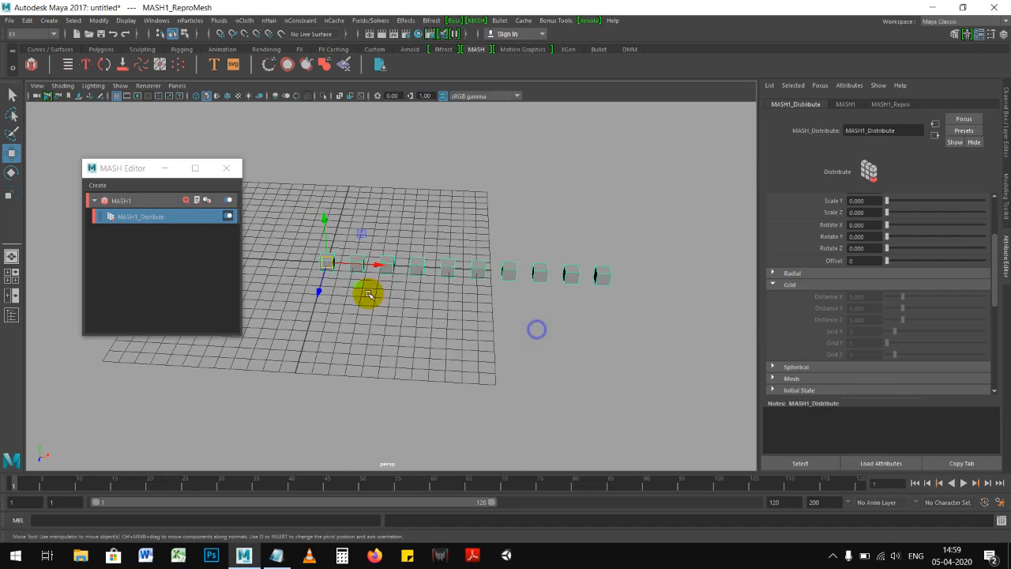
scroll(869, 300, "up", 3)
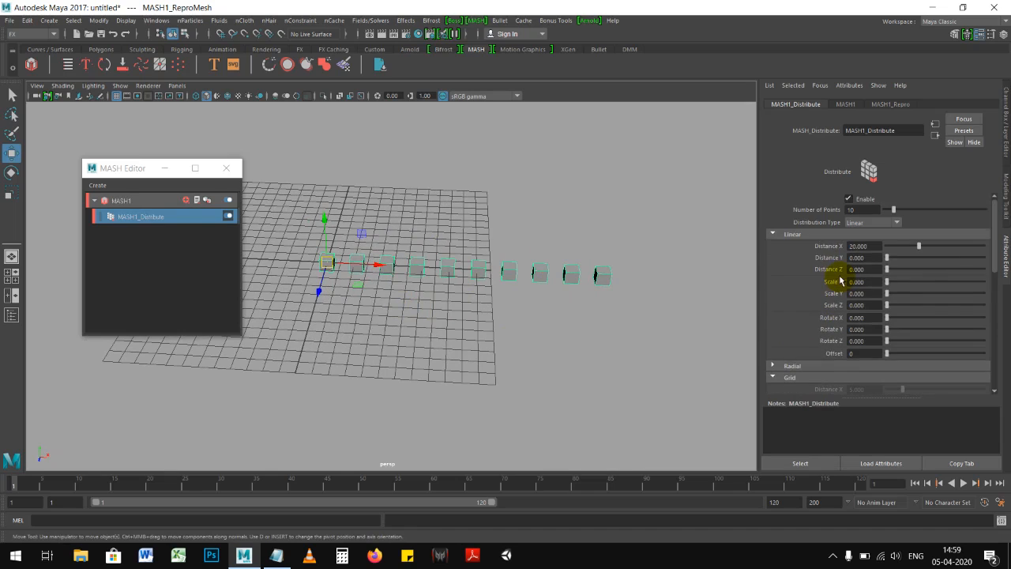
left_click(169, 219)
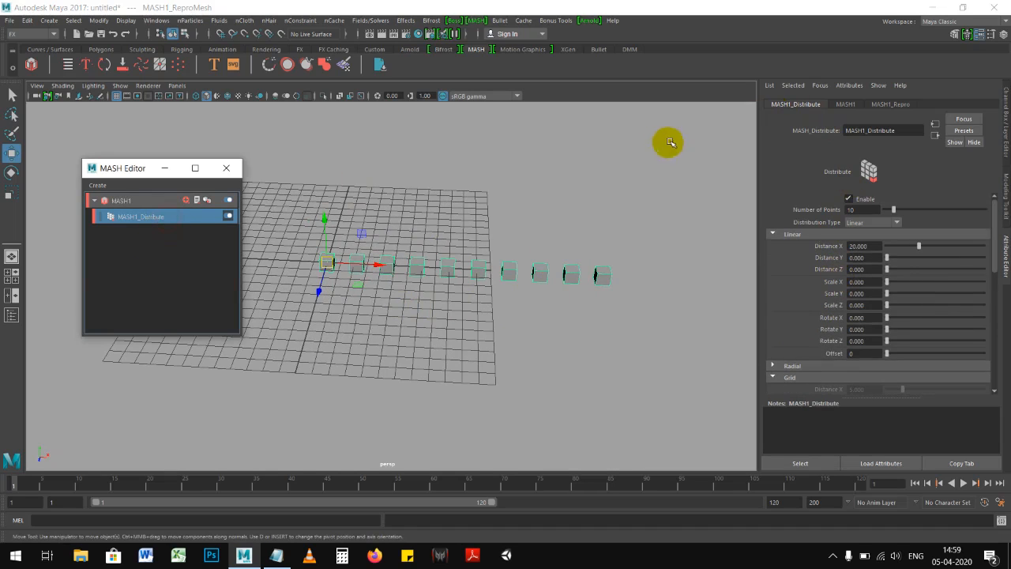
Rename the MASH1_Distribute node to Cube_Distribute.
left_click(807, 109)
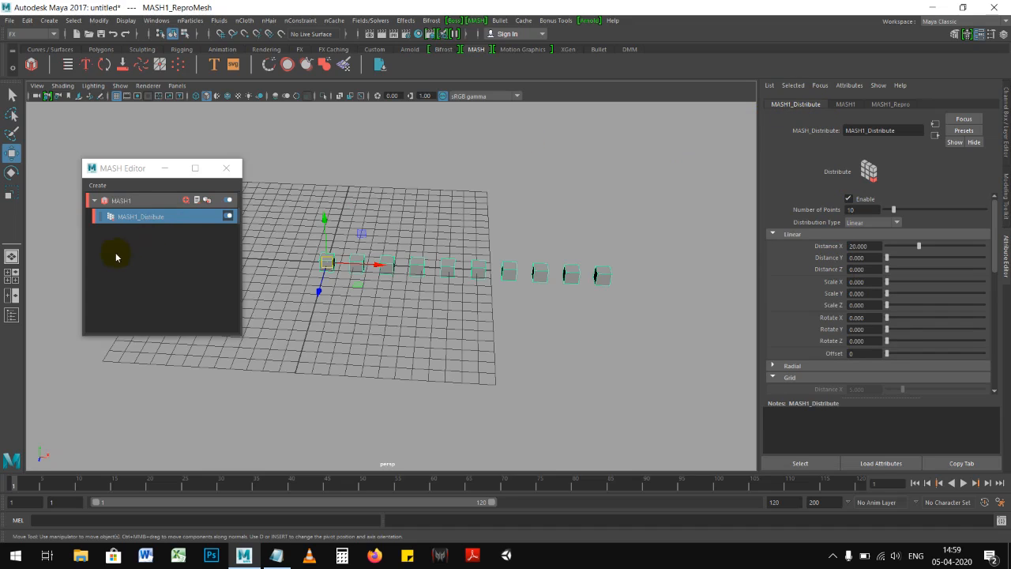
left_click(853, 131)
left_click_drag(853, 131, 818, 138)
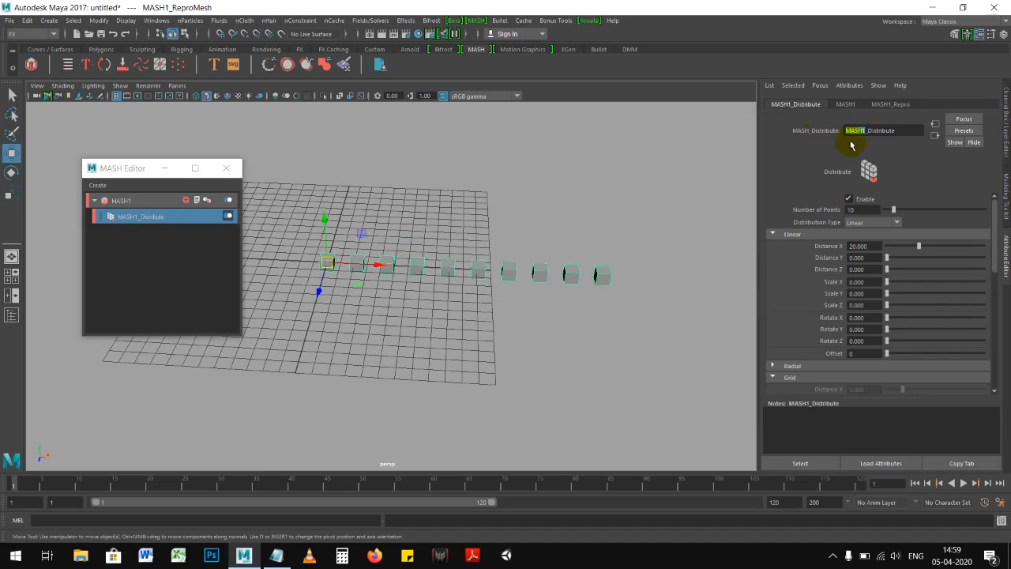
type("Cube")
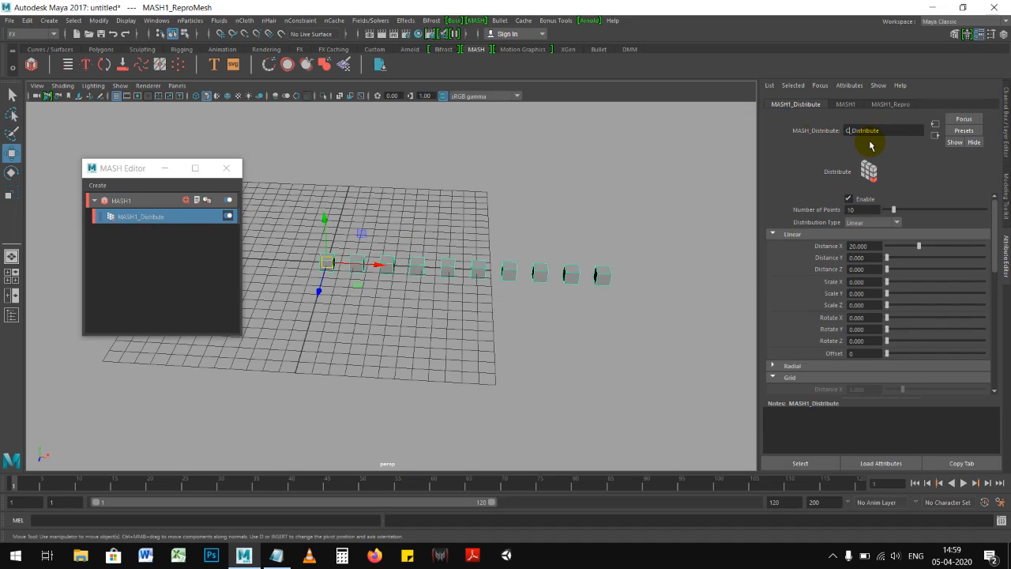
key("Return")
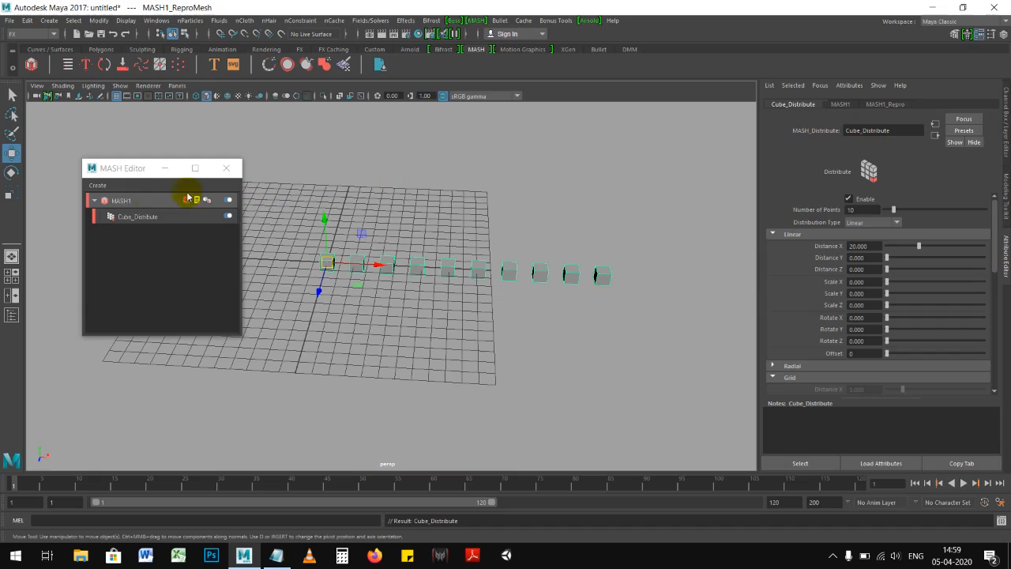
Set the Cube_Distribute node's distribution type to Radial and view the cube arrangement from another angle.
scroll(537, 210, "down", 1)
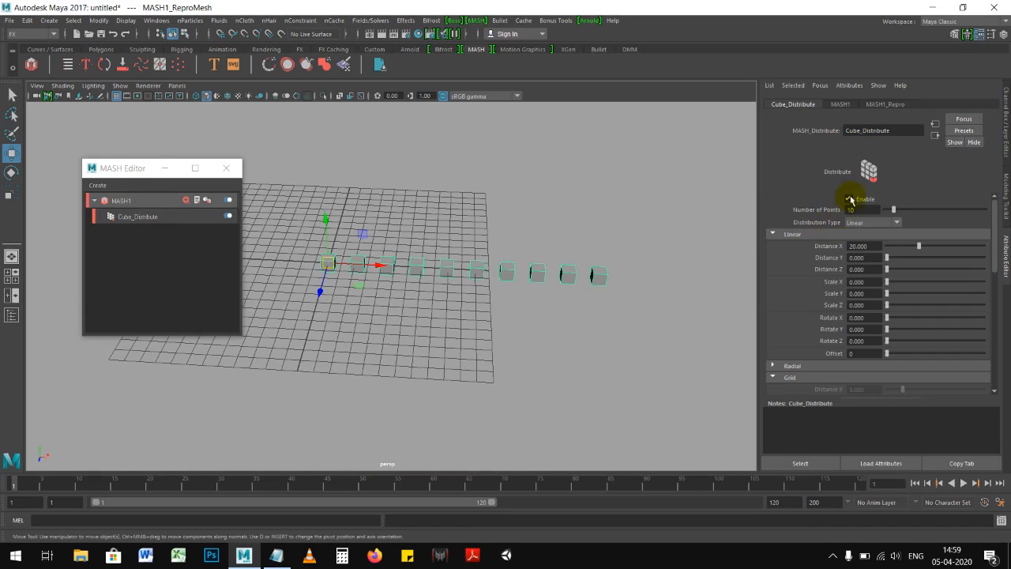
right_click(542, 238)
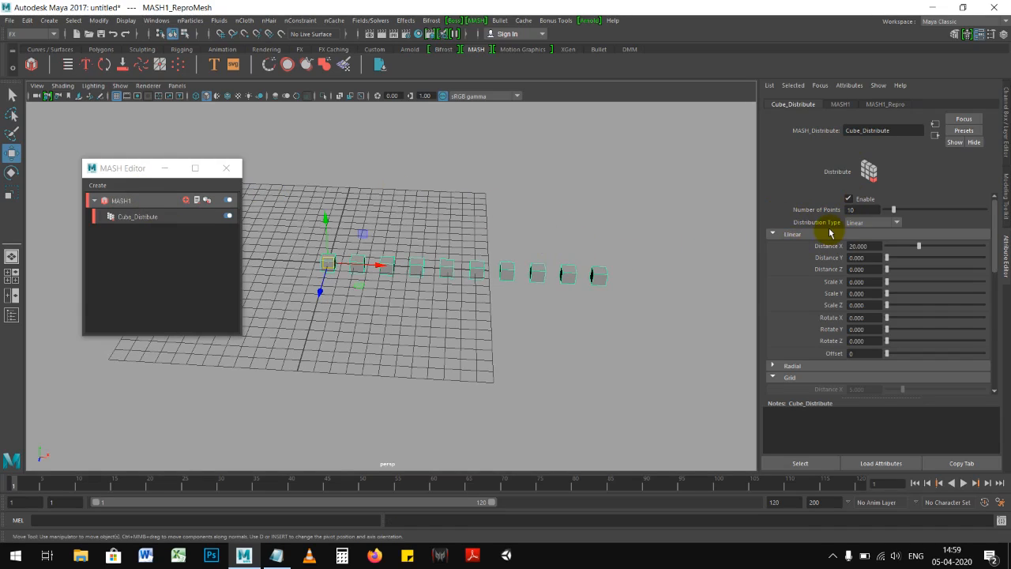
right_click_drag(610, 227, 613, 228, "alt")
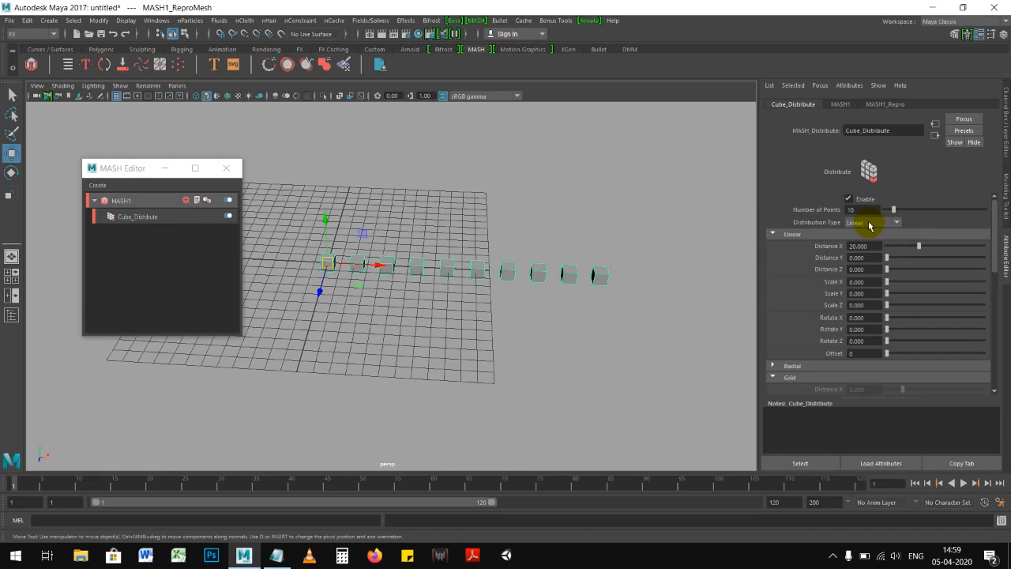
left_click(869, 226)
left_click(860, 234)
left_click_drag(402, 274, 577, 254, "alt")
mouse_move(478, 263)
left_mouse_down("alt")
mouse_move(388, 252)
mouse_move(482, 257)
left_mouse_up("alt")
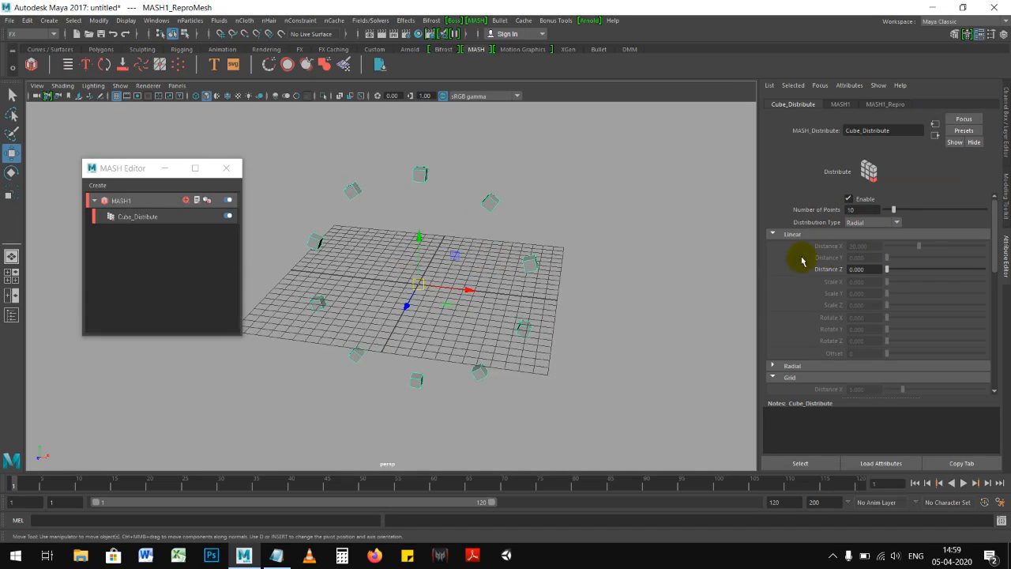
Set the distribution type to Spherical and raise the number of points to 86.
left_click(865, 223)
left_click(867, 257)
left_click_drag(614, 268, 589, 262, "alt")
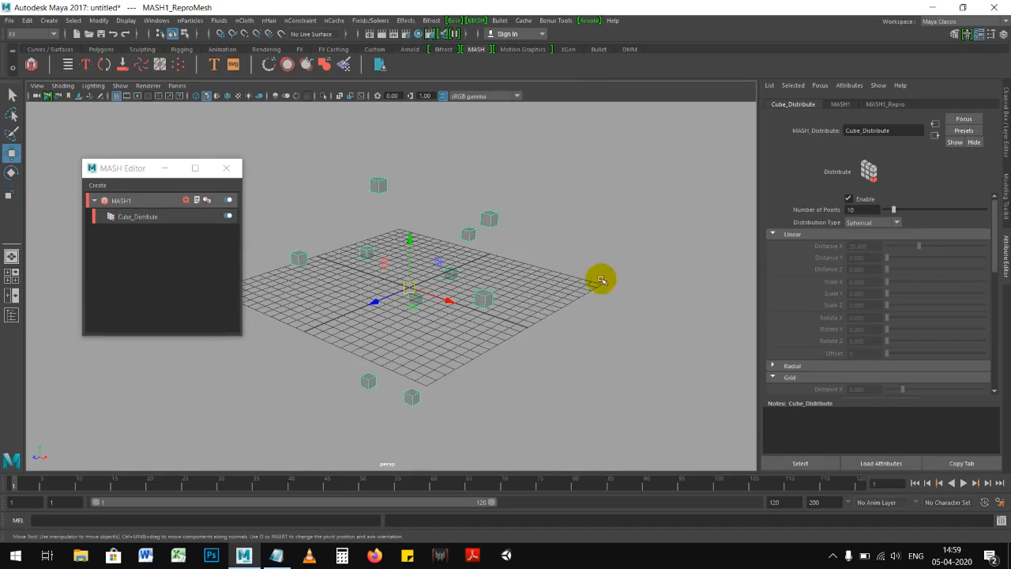
left_click_drag(525, 269, 544, 266, "alt")
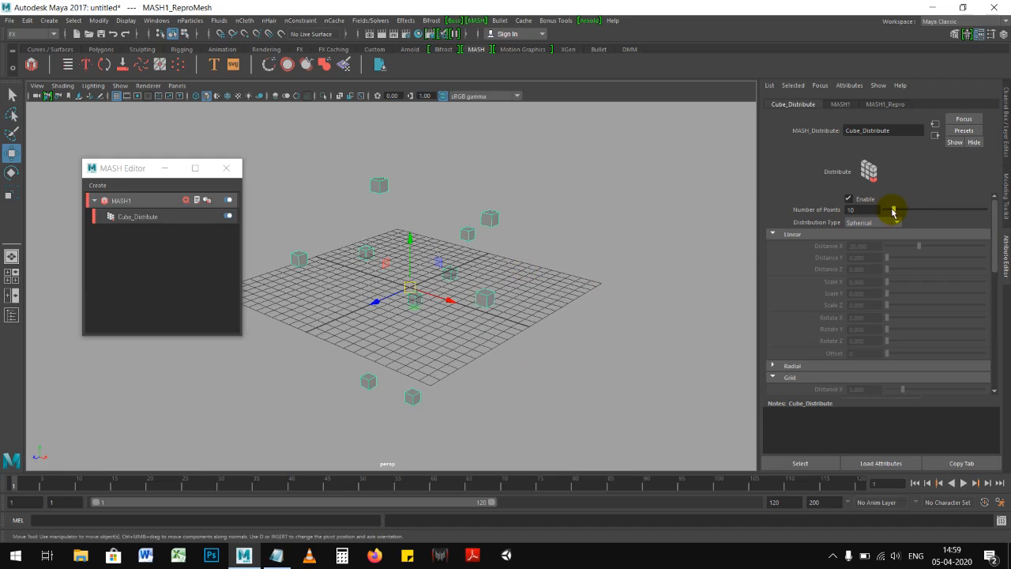
left_click_drag(895, 212, 971, 209)
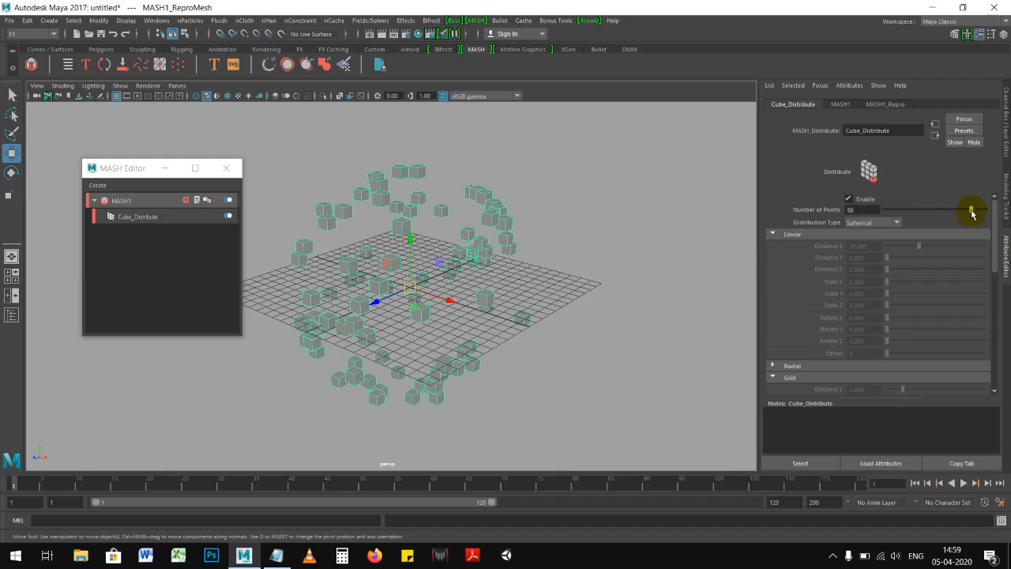
mouse_move(499, 308)
left_mouse_down("alt")
mouse_move(631, 329)
mouse_move(634, 266)
mouse_move(402, 331)
mouse_move(512, 298)
mouse_move(510, 307)
left_mouse_up("alt")
Look through the Cube_Distribute attributes and collapse the Grid section.
scroll(828, 268, "down", 2)
scroll(817, 266, "up", 2)
scroll(817, 266, "down", 3)
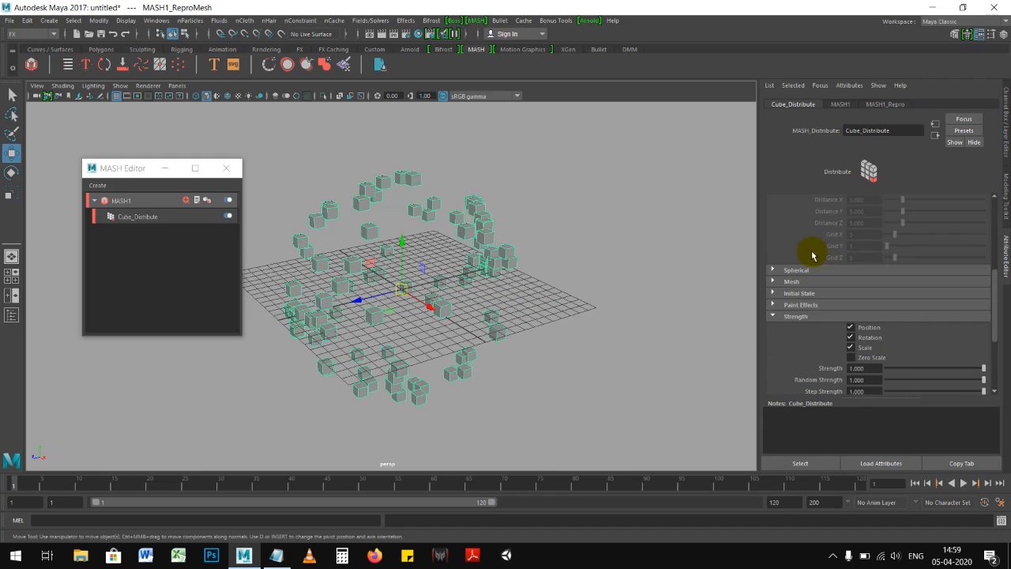
scroll(812, 253, "up", 1)
scroll(812, 254, "down", 1)
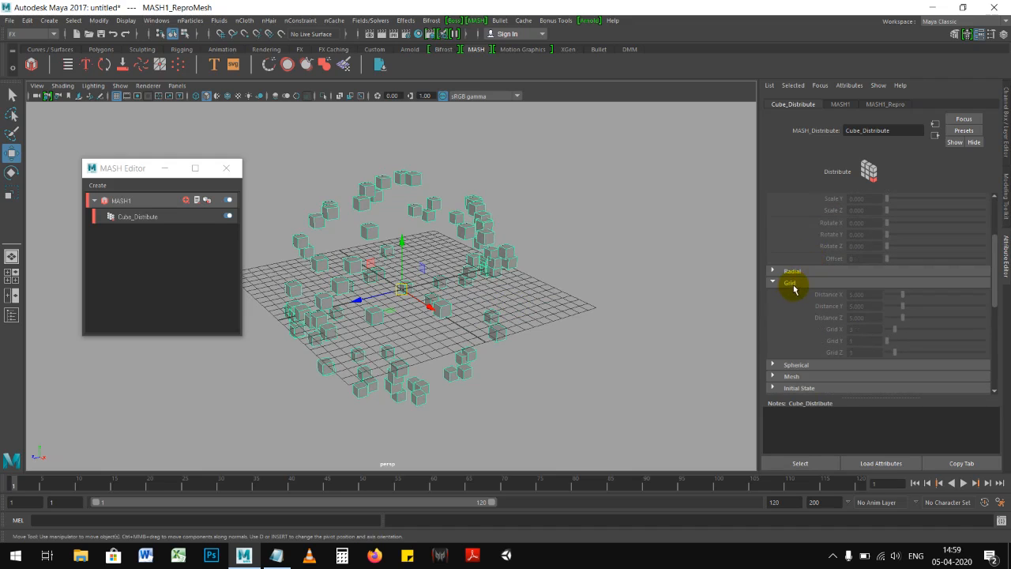
left_click(794, 282)
scroll(799, 217, "up", 3)
Set the distribution type to Grid and check the distance and count settings in the Grid section.
left_click(861, 224)
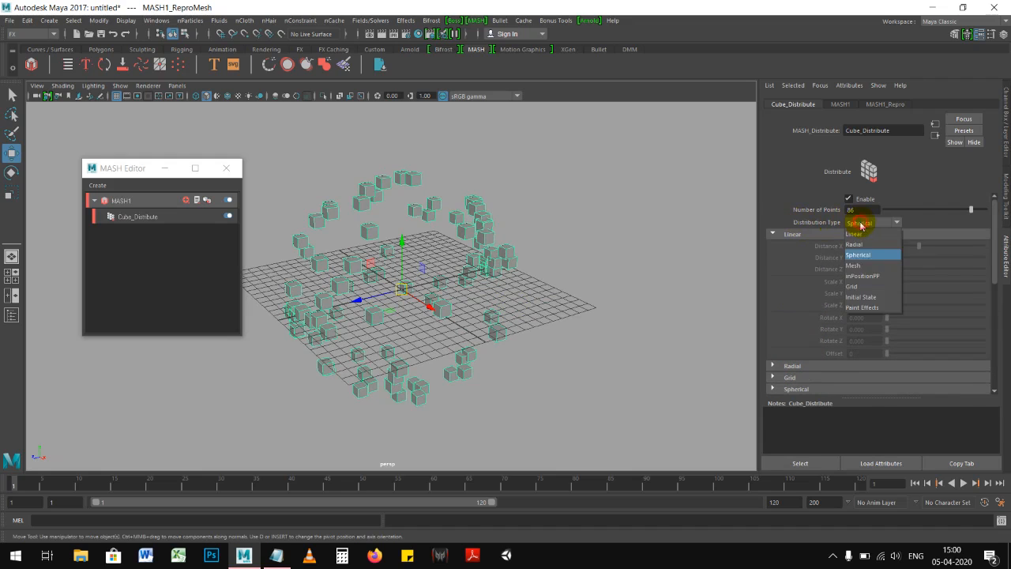
left_click(861, 287)
scroll(776, 320, "down", 3)
left_click(792, 283)
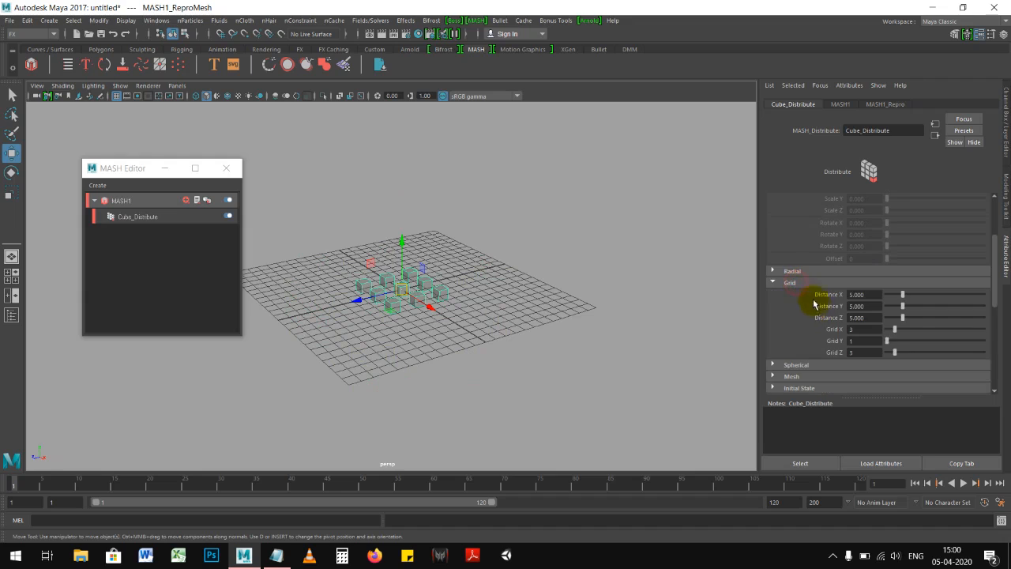
left_click(793, 282)
scroll(805, 269, "up", 3)
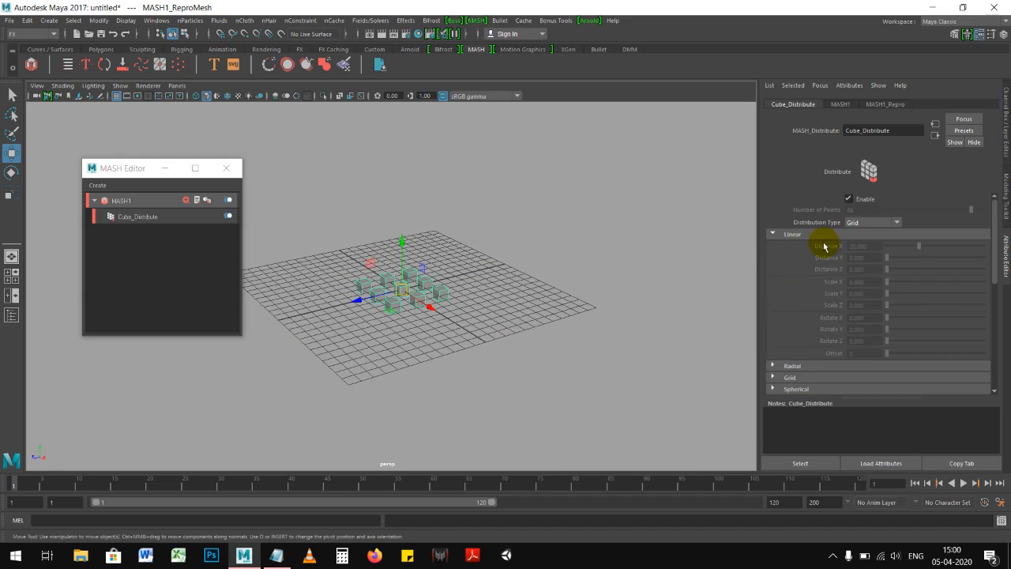
Set the distribution type to Spherical and reduce the spherical radius to about 7.25.
left_click(858, 222)
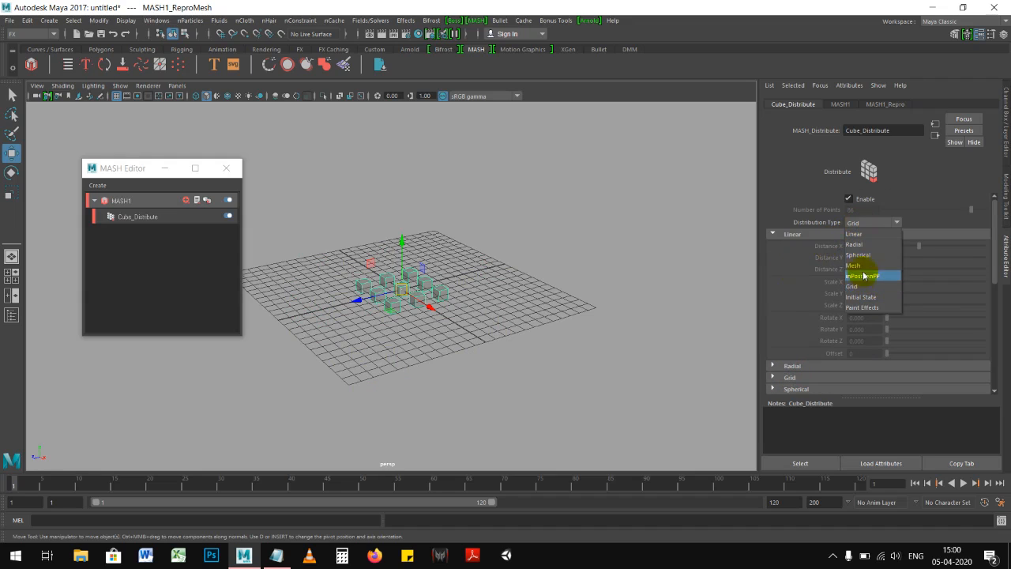
left_click(860, 255)
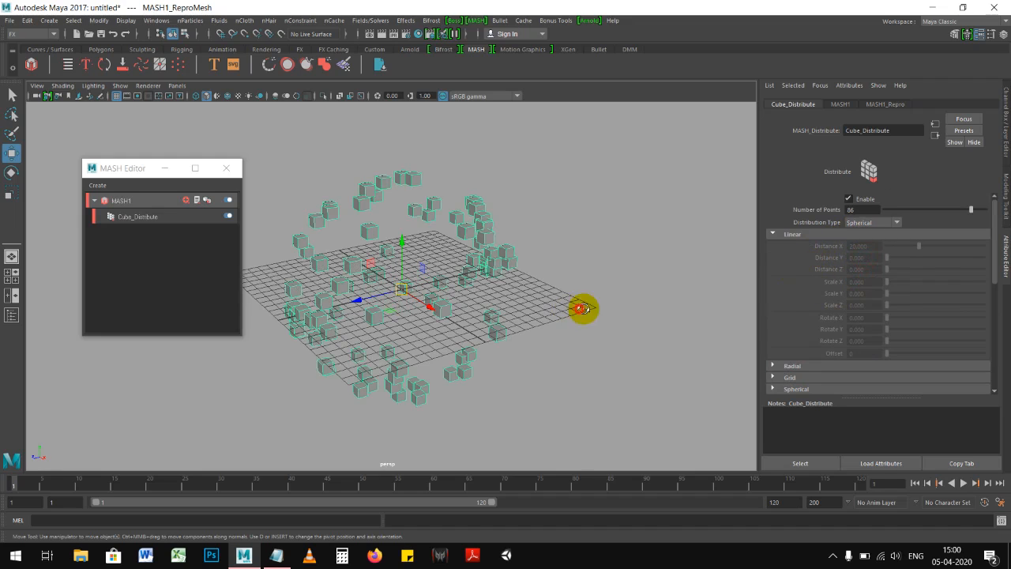
left_click_drag(582, 305, 604, 305, "alt")
left_click(800, 235)
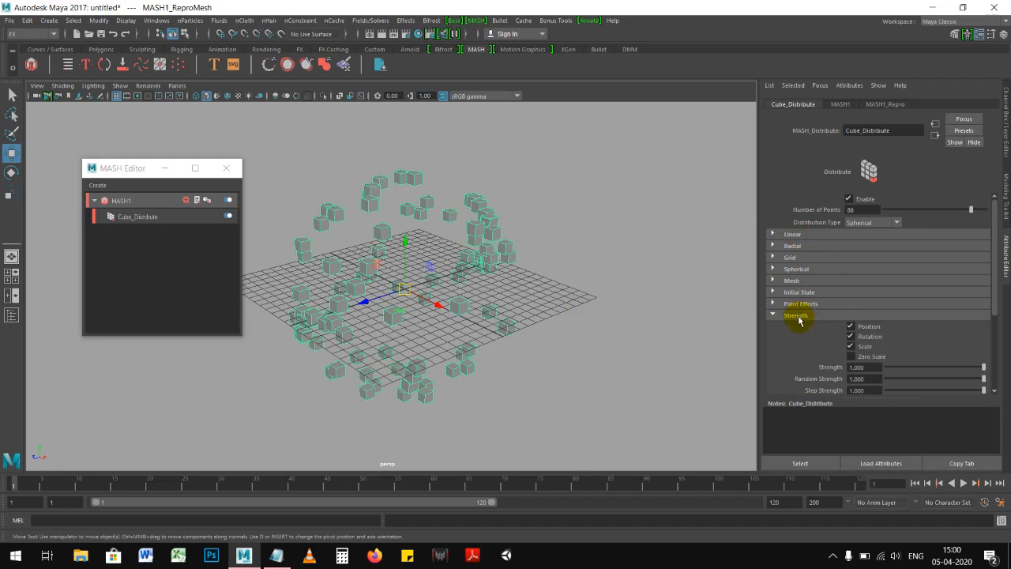
left_click(796, 269)
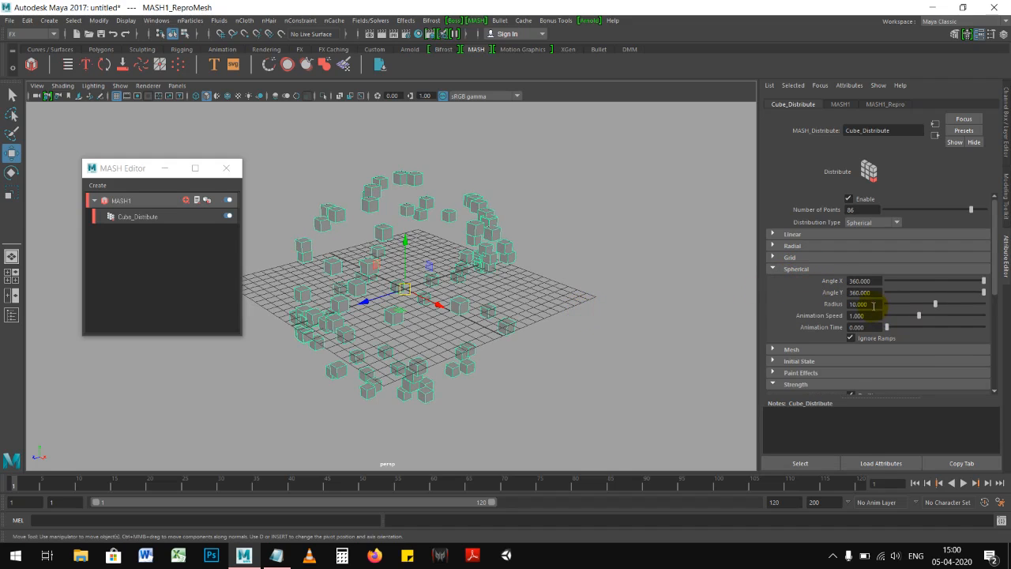
mouse_move(935, 306)
left_mouse_down()
mouse_move(898, 308)
mouse_move(922, 310)
left_mouse_up()
left_click_drag(641, 307, 677, 296, "alt")
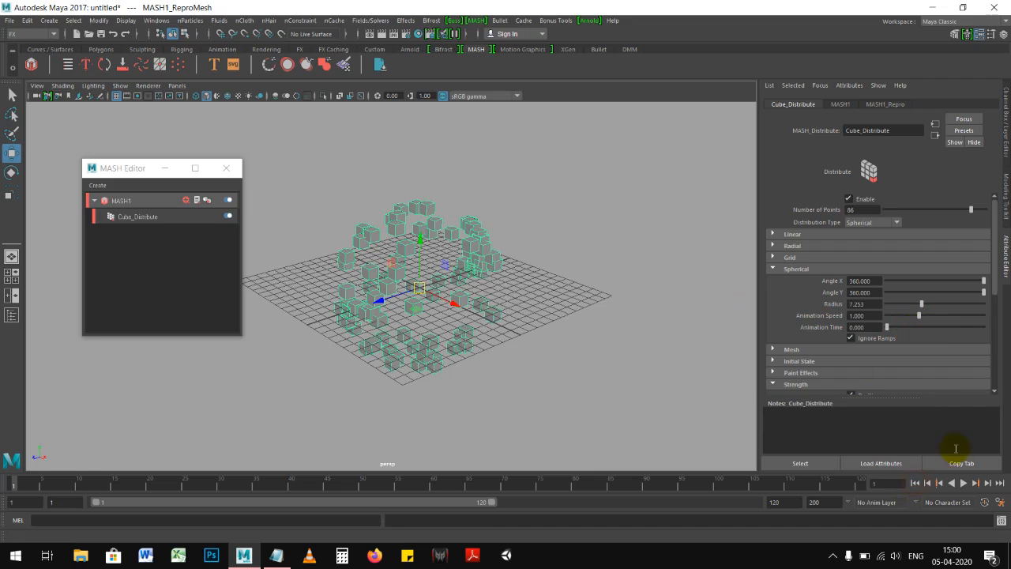
Try a spherical animation speed of about 1.8, play the timeline to check it, and reset the speed to 1.
left_click(963, 483)
left_click(935, 484)
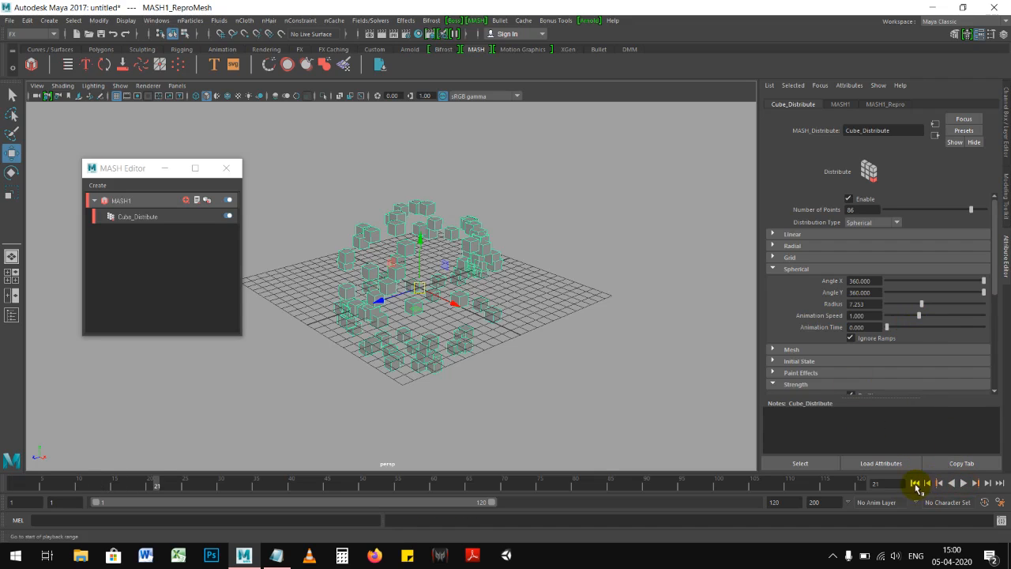
left_click(915, 484)
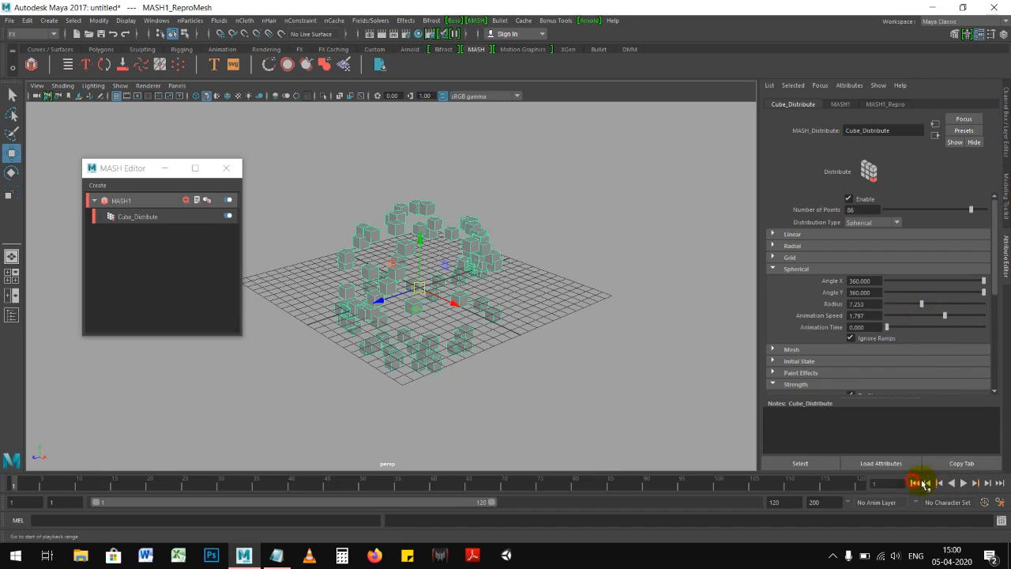
left_click(963, 483)
left_click(915, 483)
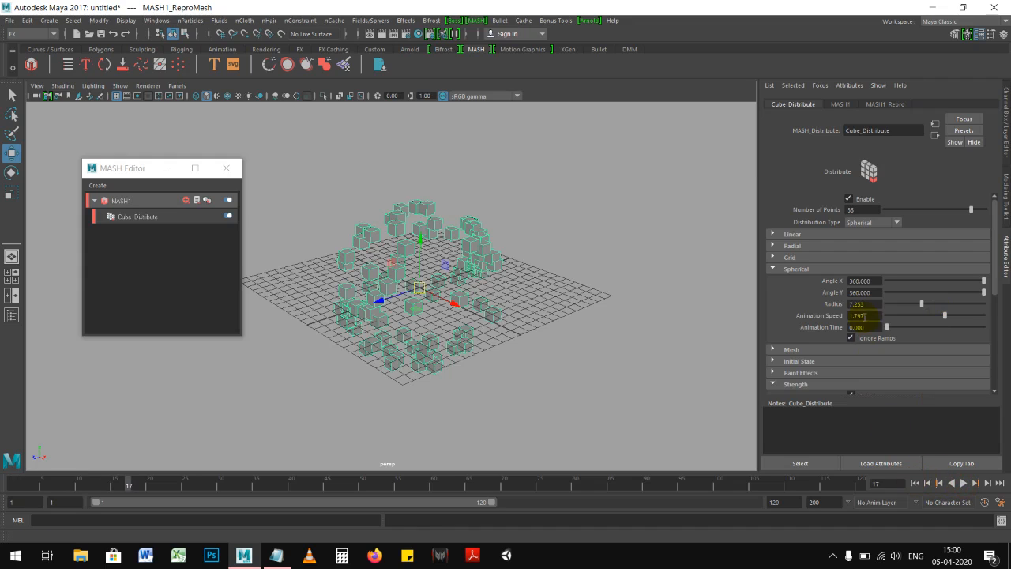
key("Return")
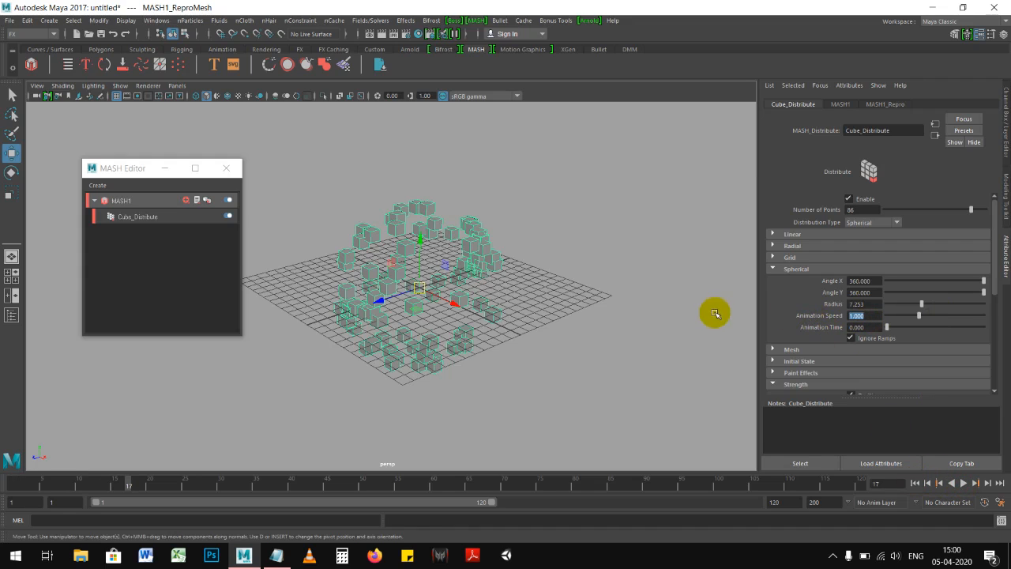
Set the spherical Angle X to 0 and key it at frame 1.
left_click_drag(978, 286, 833, 294)
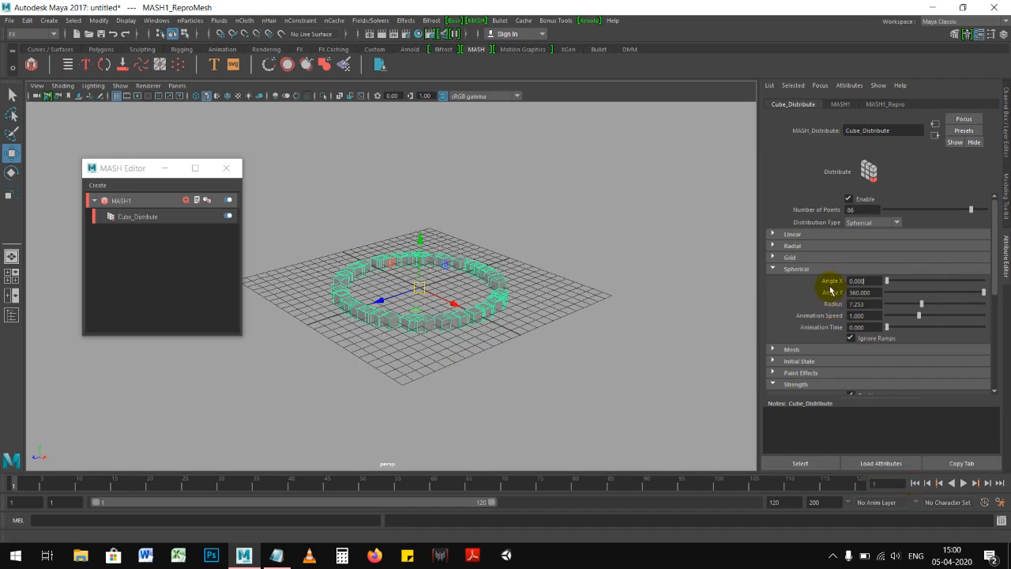
right_click(831, 284)
left_click(839, 291)
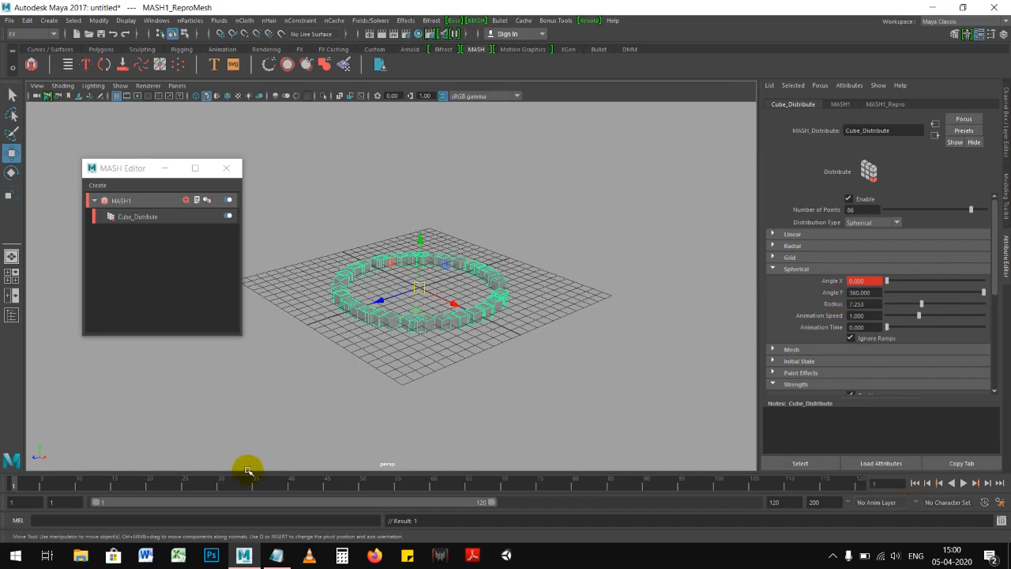
At frame 30, set the spherical Angle X to 360 and key it.
left_click(220, 485)
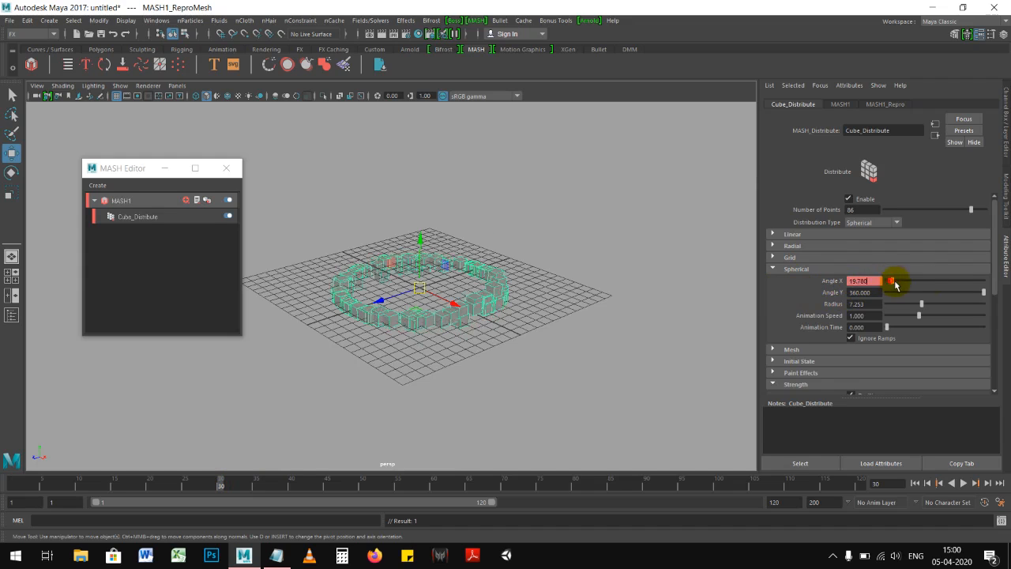
left_click_drag(891, 283, 1006, 285)
right_click(839, 282)
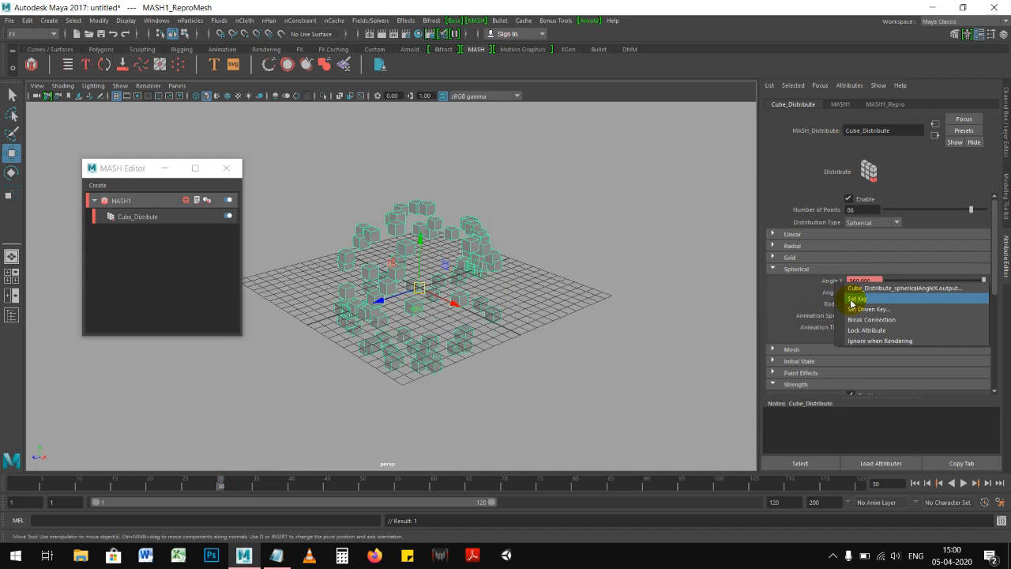
left_click(853, 300)
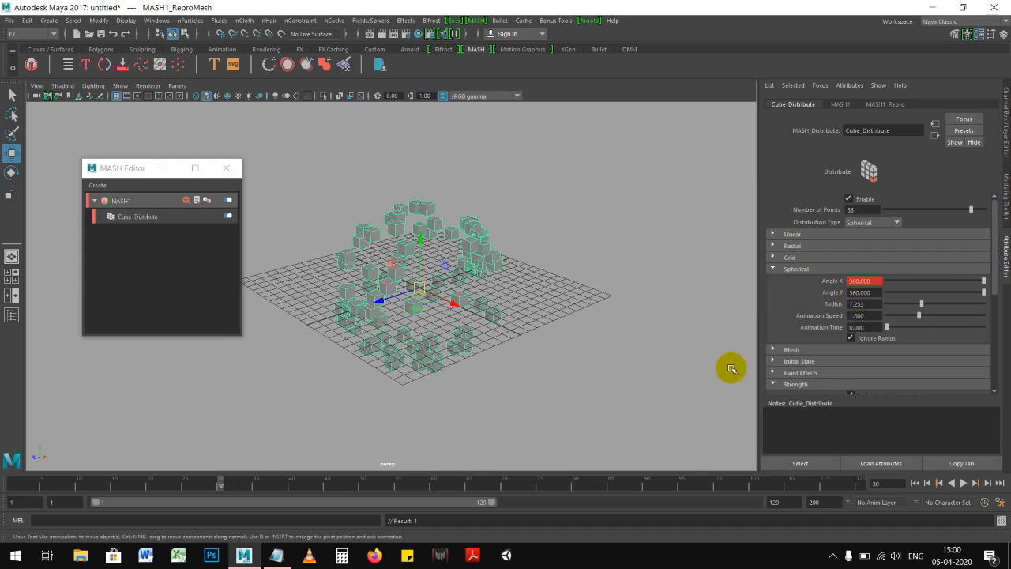
Play the keyed Angle X animation from frame 1, hide the viewport grid and stop playback.
left_click(915, 482)
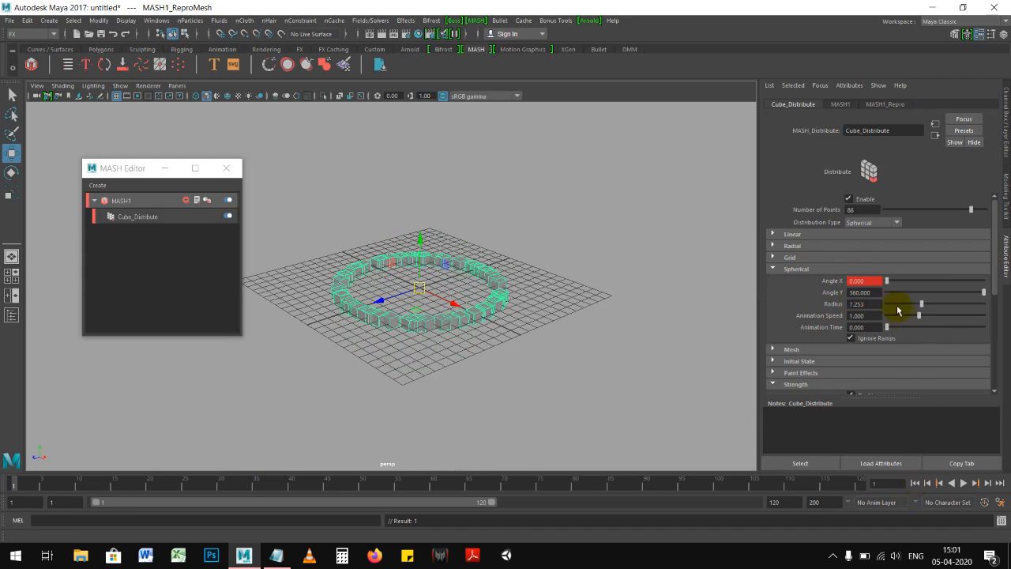
left_click(965, 484)
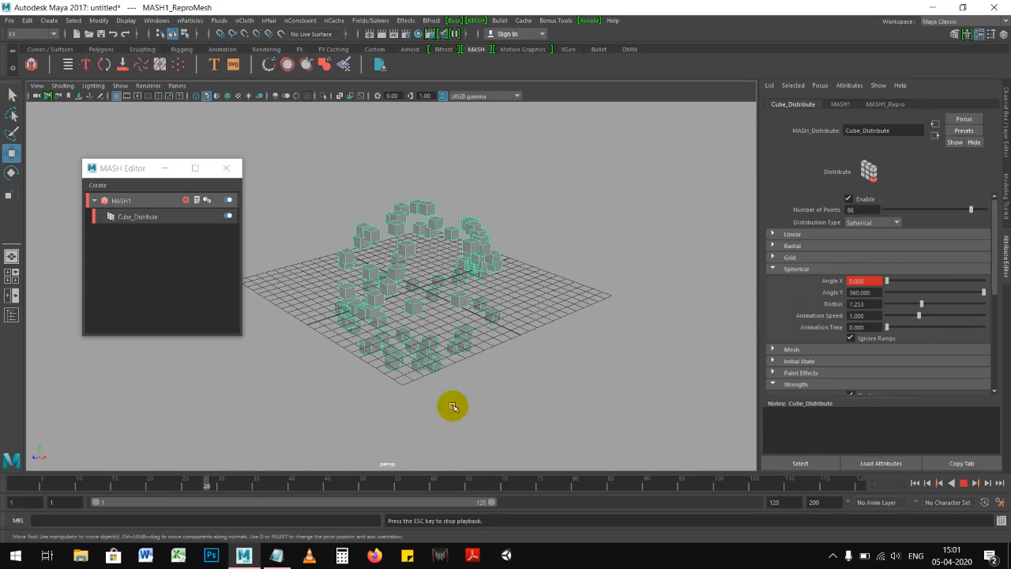
left_click_drag(451, 406, 463, 386, "alt")
left_click(116, 96)
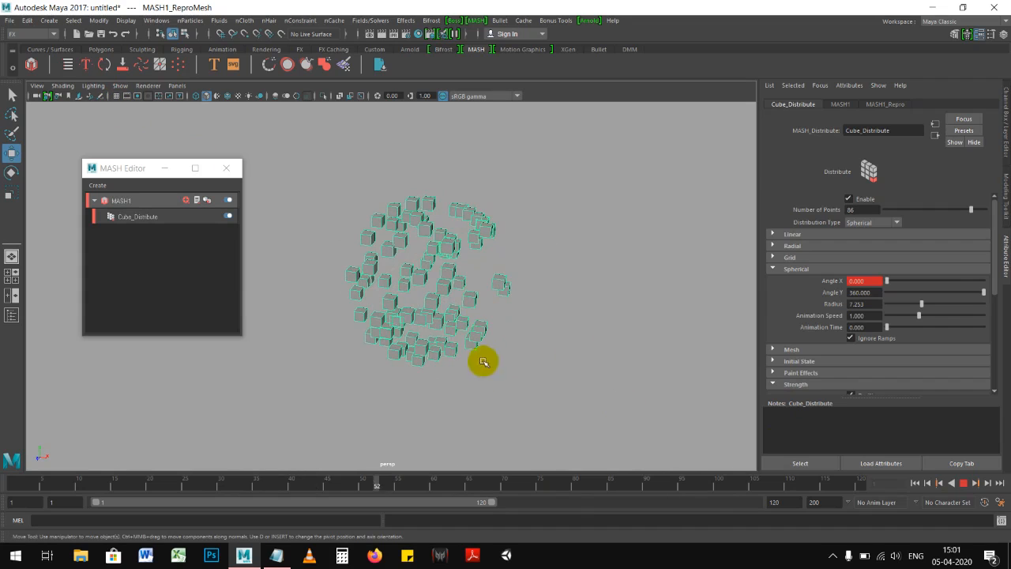
mouse_move(156, 484)
left_mouse_down()
mouse_move(29, 485)
mouse_move(248, 481)
mouse_move(169, 481)
left_mouse_up()
left_click(951, 482)
left_click(965, 483)
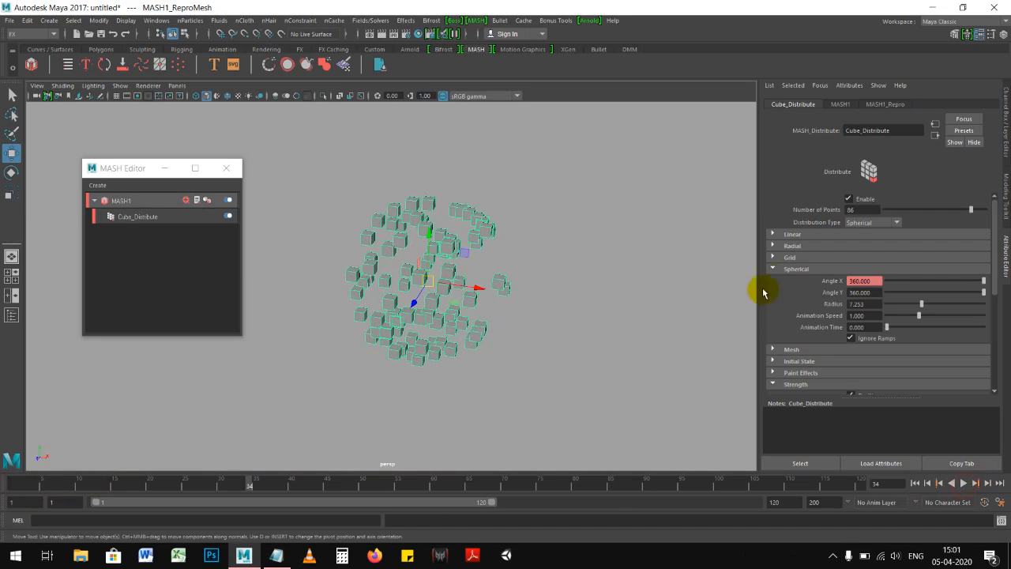
Break the Angle X connection to remove its keyframes and play the timeline to check the cubes.
right_click(834, 283)
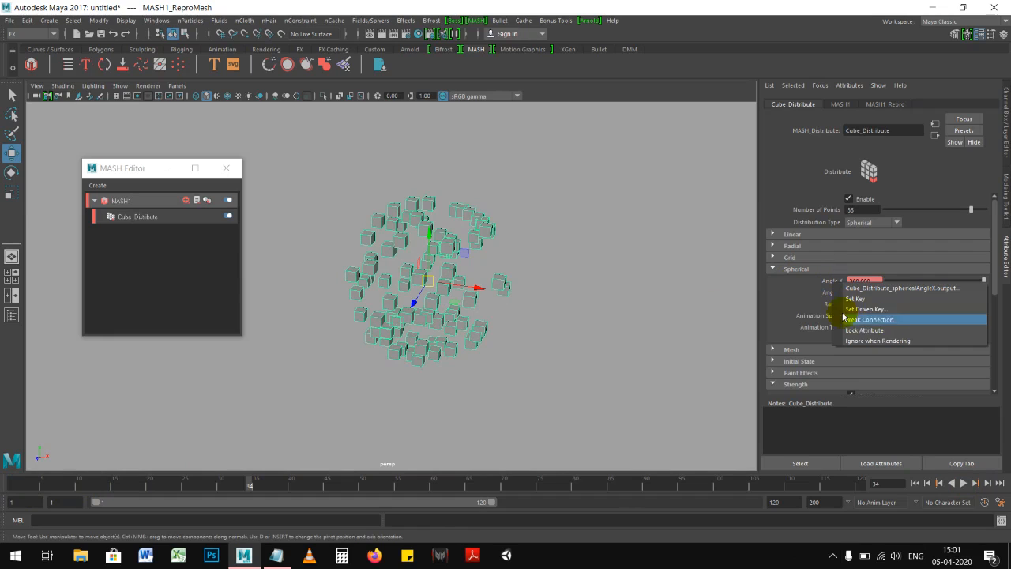
left_click(888, 320)
key("alt+v")
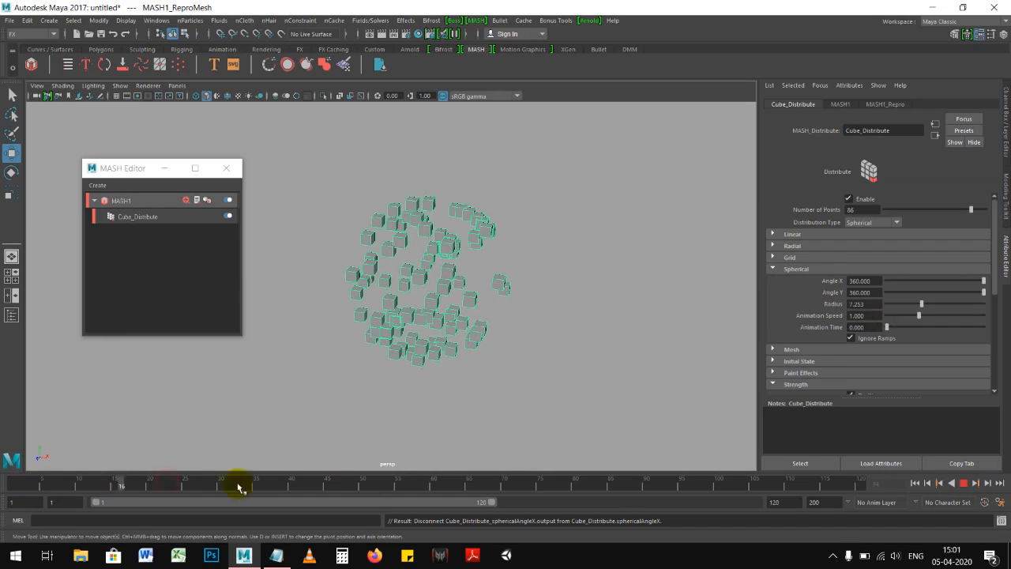
key("Escape")
mouse_move(503, 340)
left_mouse_down("alt")
mouse_move(458, 339)
mouse_move(485, 340)
left_mouse_up("alt")
Try lowering the Distribute node's Strength value, restore it to 1 and collapse the Strength section.
left_click(813, 270)
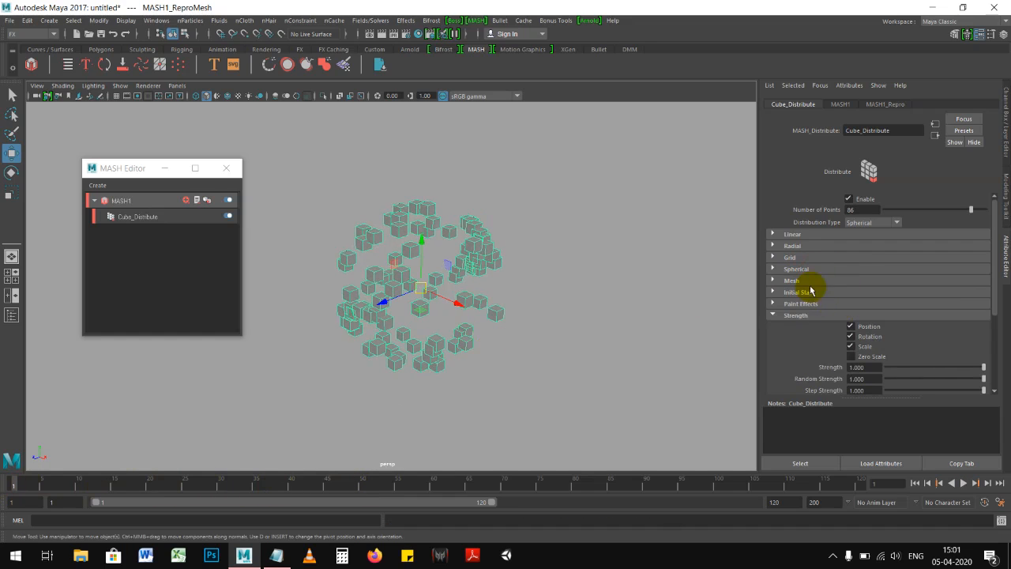
left_click(809, 316)
left_click(810, 317)
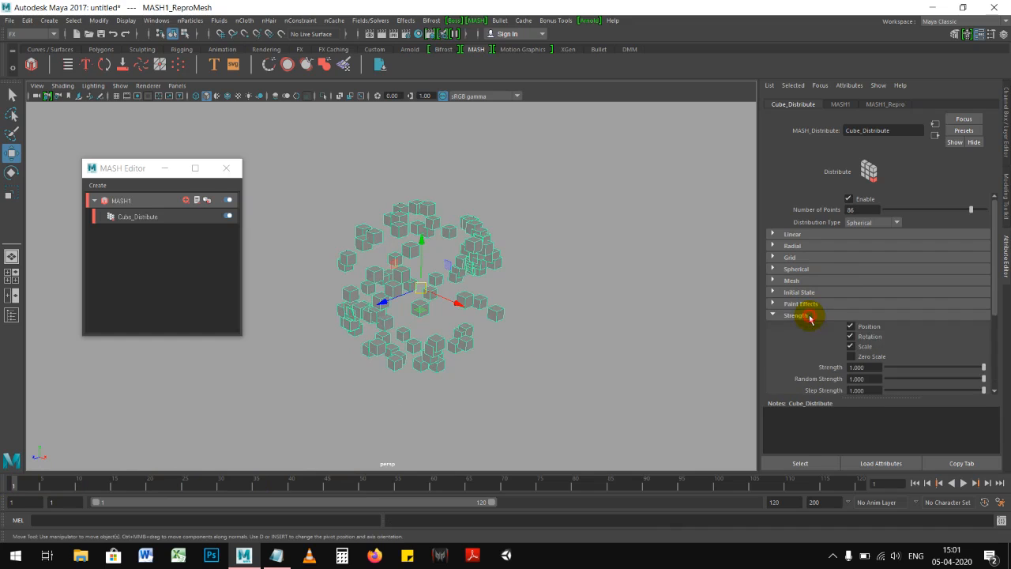
scroll(831, 333, "down", 1)
left_click_drag(984, 338, 1004, 350)
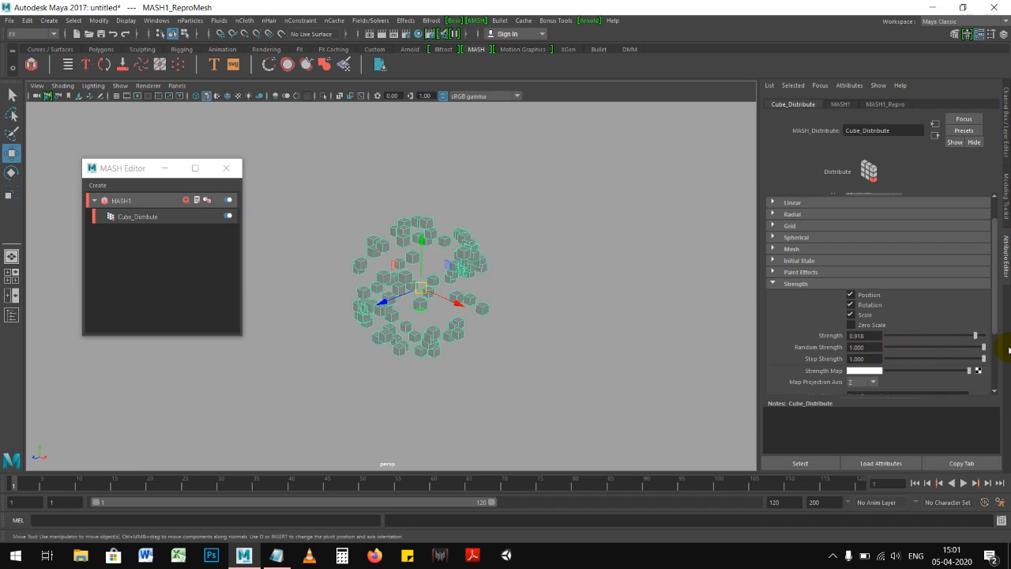
left_click(816, 287)
Set the distribution type to Grid and expand the Grid settings.
left_click(864, 222)
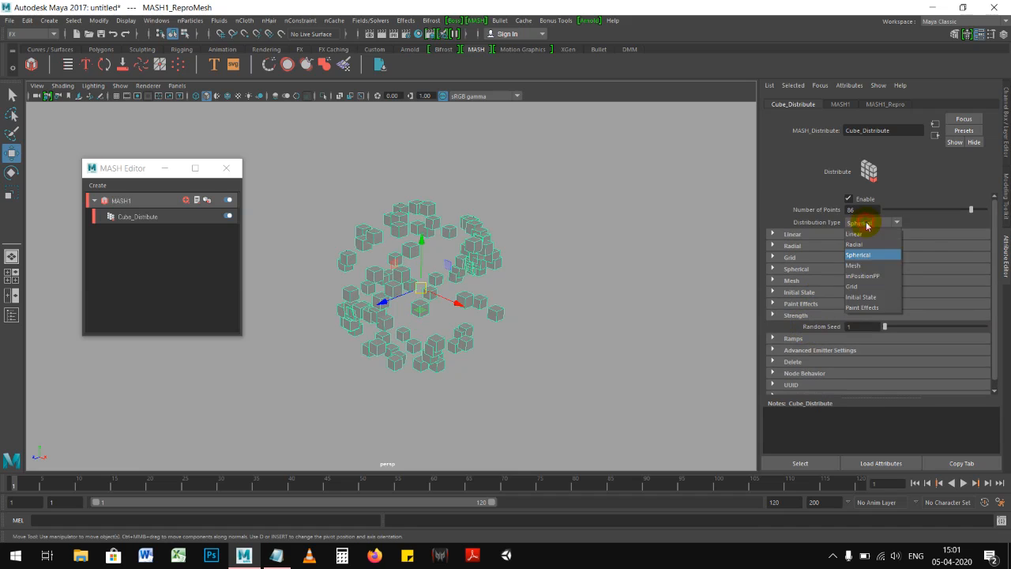
left_click(862, 287)
left_click_drag(523, 302, 551, 340, "alt")
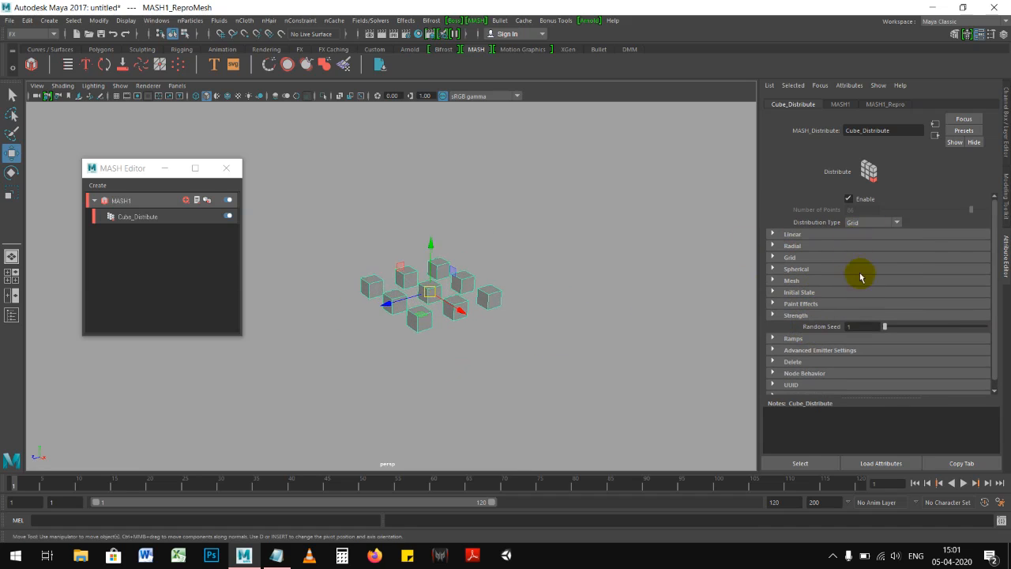
left_click(790, 257)
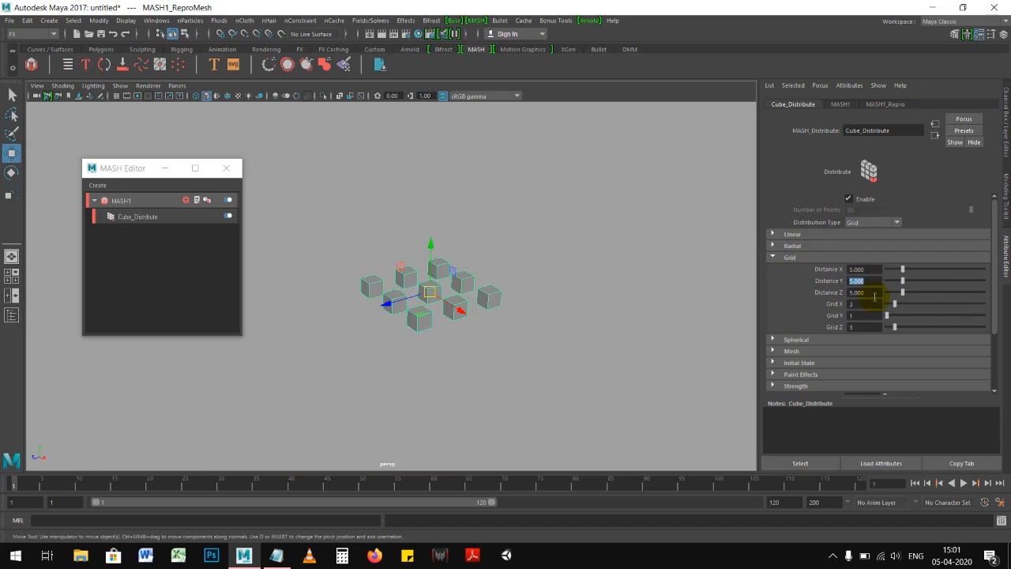
right_click_drag(650, 294, 657, 296, "alt")
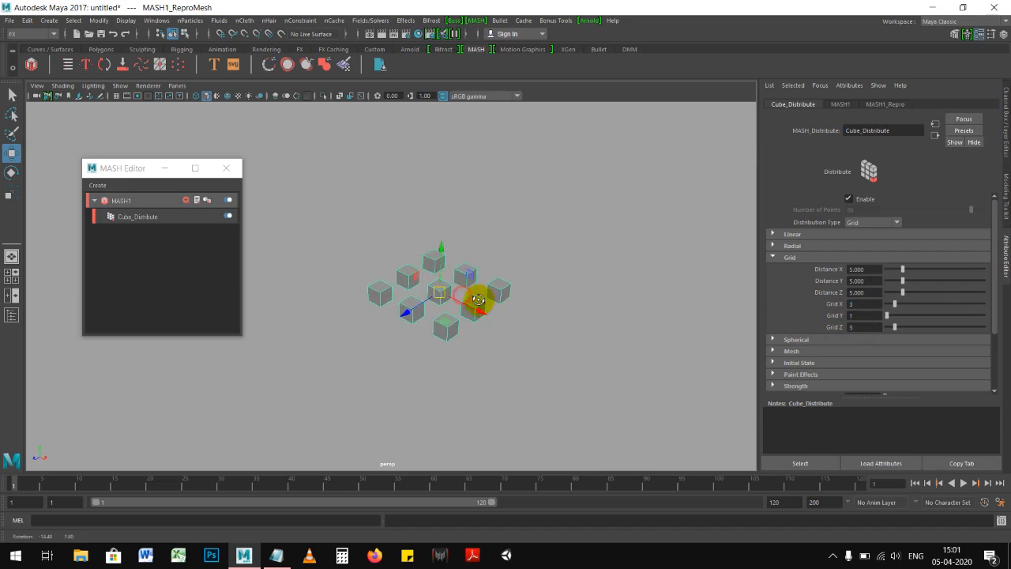
middle_click_drag(512, 289, 469, 276, "alt")
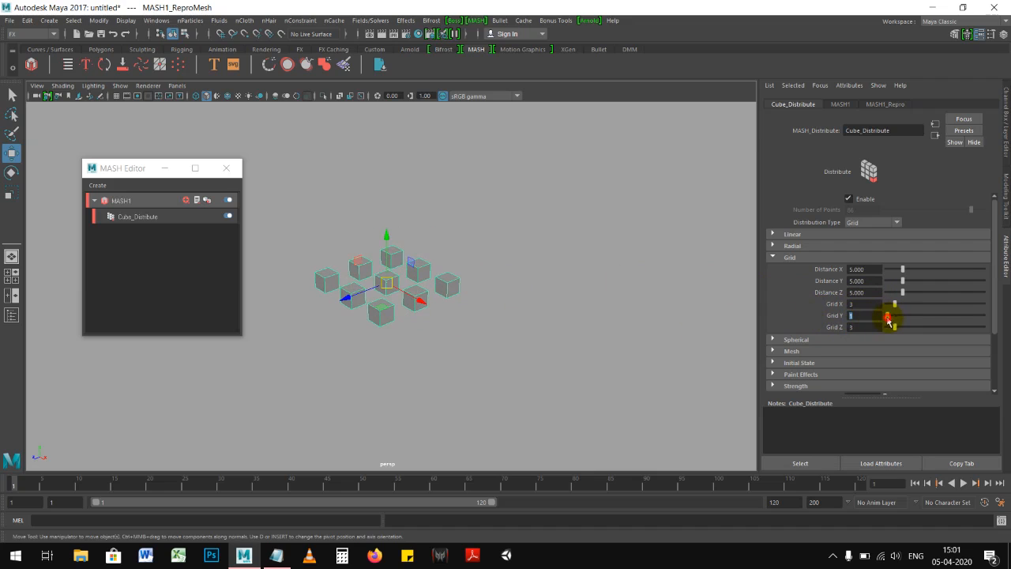
Set Grid Y to 3 to stack the cubes into layers and examine the block from several angles.
left_click_drag(888, 320, 895, 320)
left_click_drag(579, 295, 474, 278, "alt")
left_click_drag(511, 321, 539, 298, "alt")
right_click_drag(539, 298, 584, 286, "alt")
right_click_drag(589, 287, 562, 282, "alt")
middle_click_drag(561, 282, 559, 292, "alt")
right_click_drag(593, 285, 571, 284, "alt")
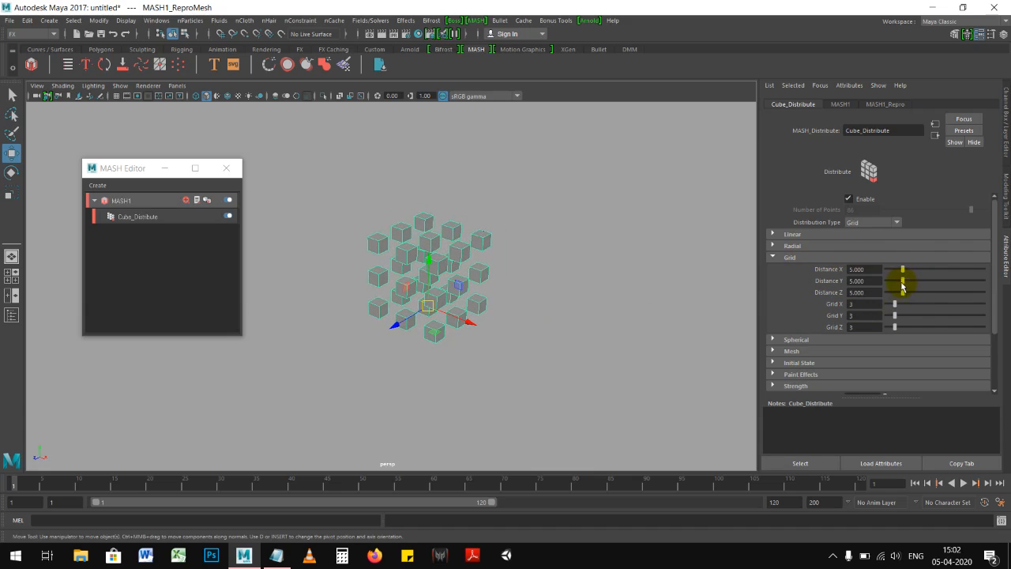
Set Grid X to 5, Grid Y to 6 and Grid Z to 5.
left_click_drag(897, 307, 903, 304)
left_click_drag(491, 269, 540, 269, "alt")
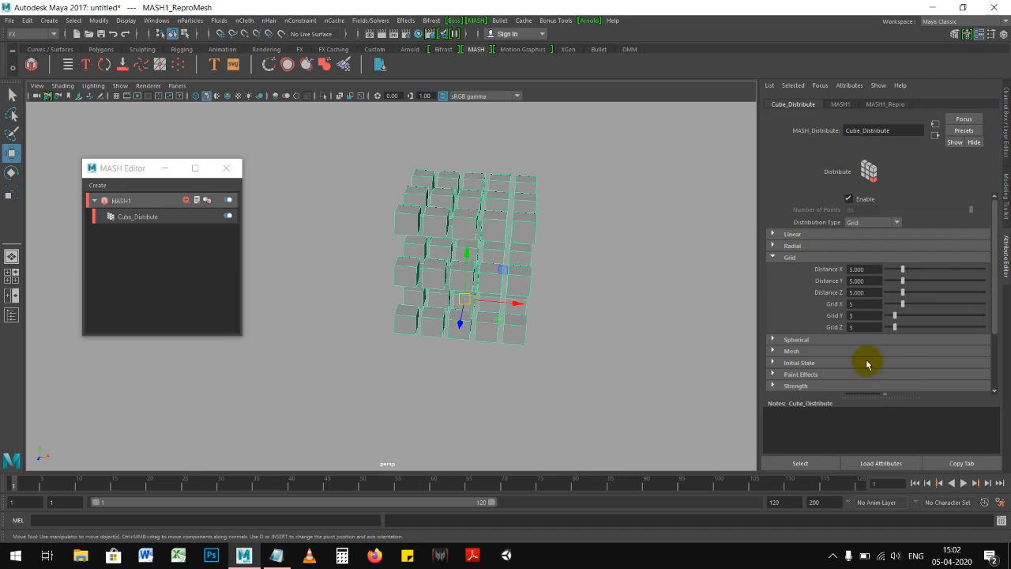
left_click_drag(893, 318, 901, 327)
mouse_move(508, 305)
left_mouse_down("alt")
mouse_move(365, 327)
mouse_move(477, 302)
mouse_move(501, 312)
mouse_move(467, 293)
mouse_move(491, 296)
left_mouse_up("alt")
mouse_move(902, 319)
left_mouse_down()
mouse_move(883, 317)
mouse_move(907, 318)
left_mouse_up()
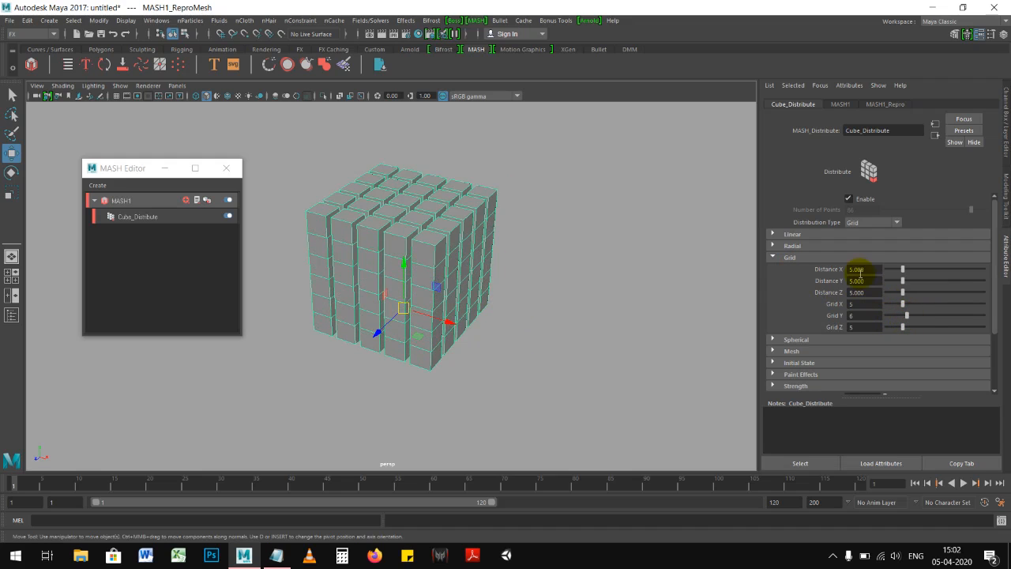
Set Distance X, Y and Z to 10 and Grid X, Y and Z to 10.
scroll(638, 316, "down", 1)
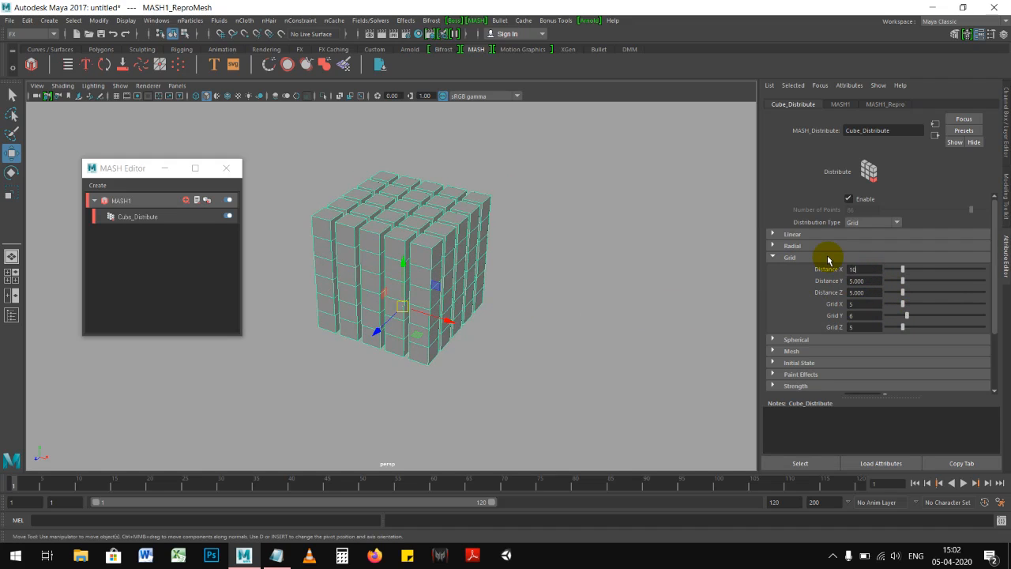
key("Tab")
type("10")
key("Tab")
type("10")
key("Tab")
type("10")
key("Tab")
type("10")
key("Tab")
type("1")
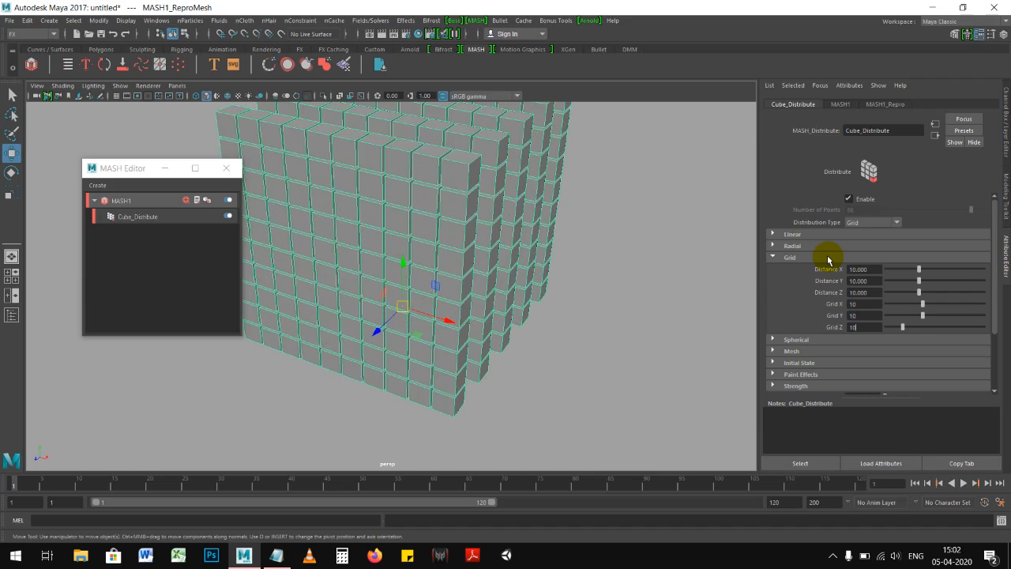
type("0")
key("Return")
Examine the cube block from several angles, both with the MASH mesh deselected and with it selected again.
scroll(430, 286, "down", 3)
mouse_move(430, 286)
left_mouse_down("alt")
mouse_move(546, 311)
mouse_move(578, 293)
mouse_move(469, 332)
mouse_move(418, 277)
left_mouse_up("alt")
left_click(546, 311)
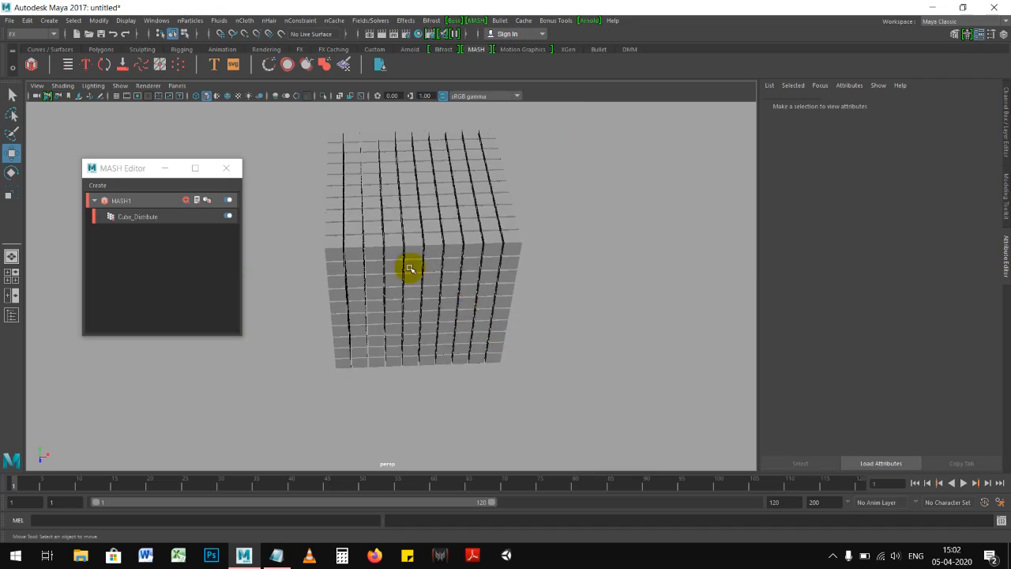
left_click(418, 276)
left_click_drag(506, 345, 316, 248, "alt")
left_click_drag(480, 257, 461, 249, "alt")
mouse_move(460, 250)
right_mouse_down("alt")
mouse_move(429, 248)
mouse_move(469, 260)
mouse_move(463, 246)
right_mouse_up("alt")
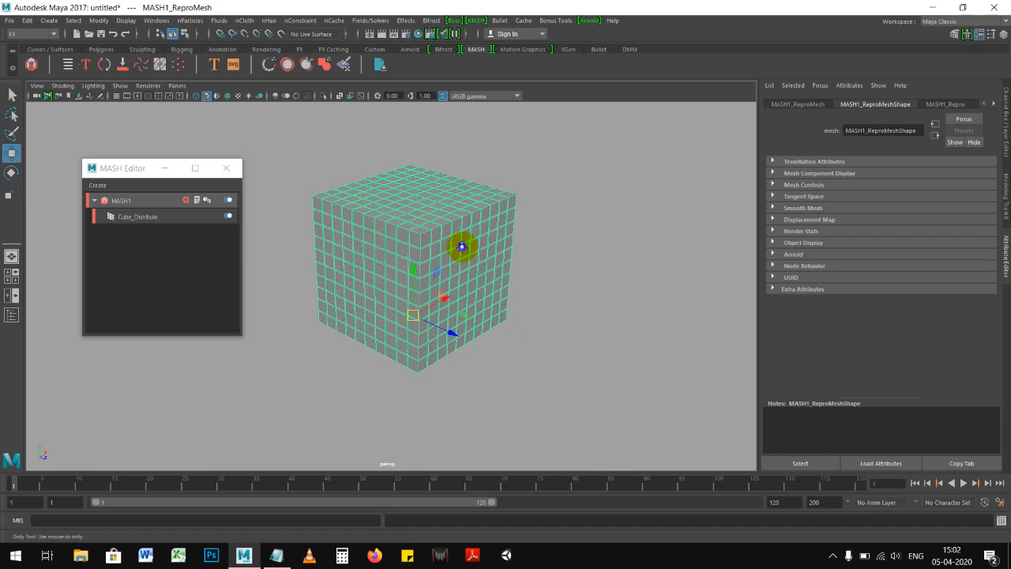
Select the MASH1 network and examine the nodes that can be added to it.
left_click_drag(134, 166, 103, 156)
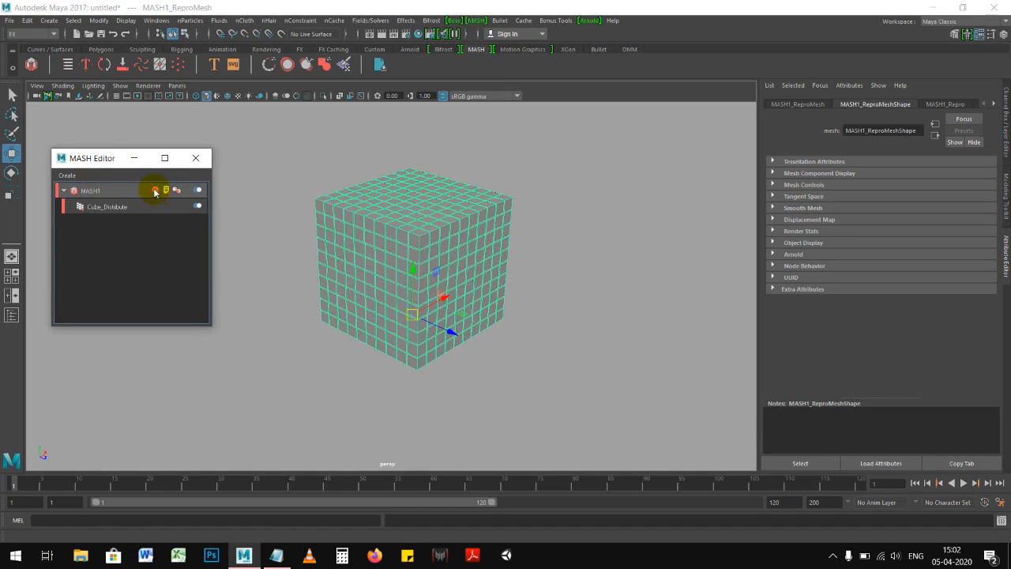
left_click(154, 191)
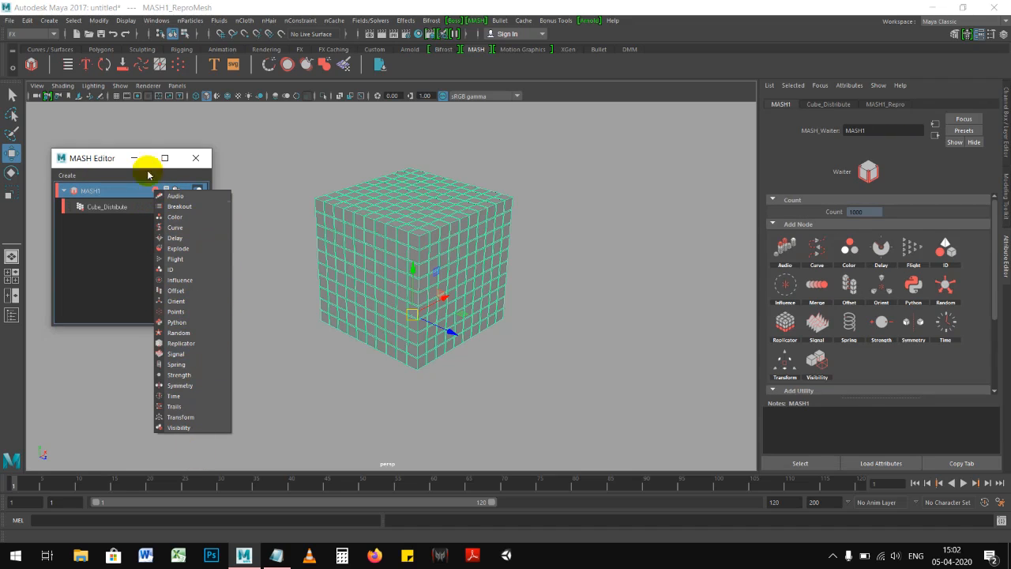
left_click(92, 158)
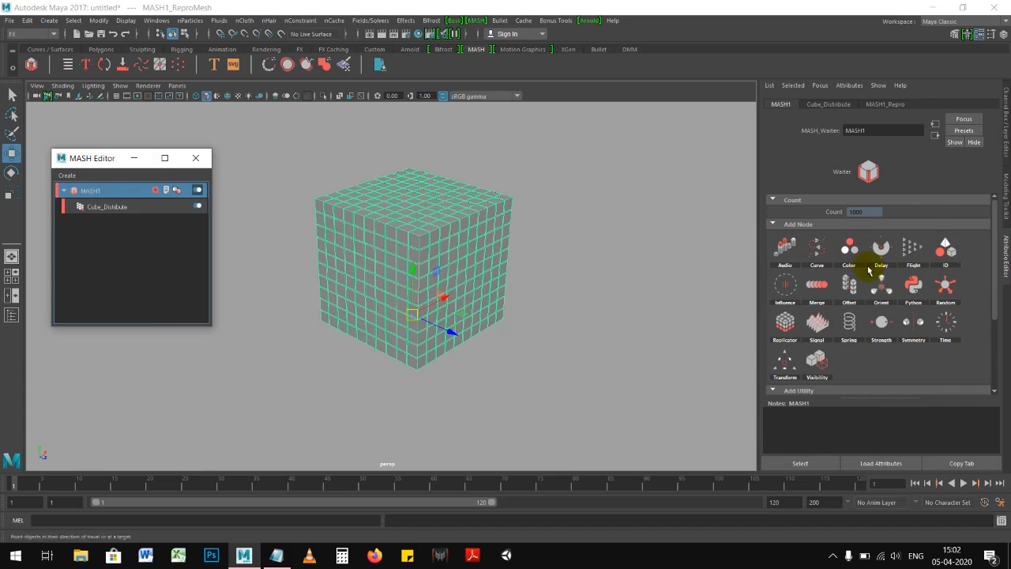
left_click_drag(501, 289, 524, 271, "alt")
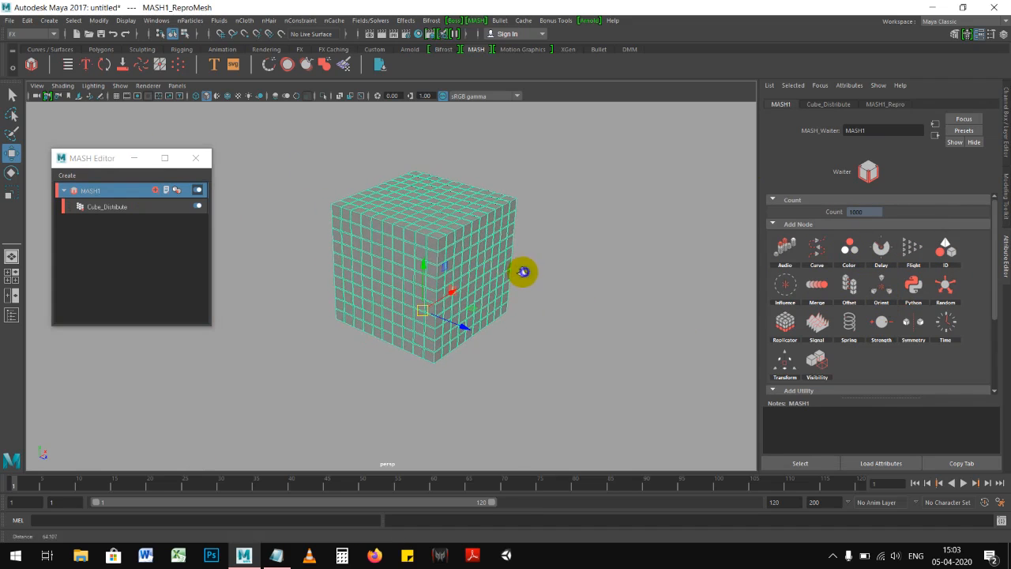
scroll(909, 360, "down", 1)
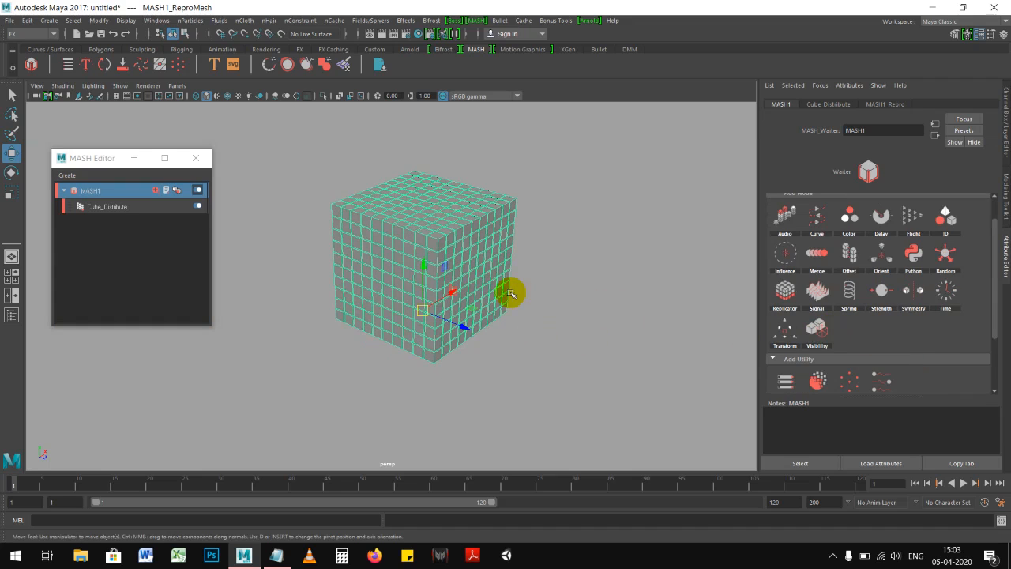
left_click_drag(590, 282, 712, 289, "alt")
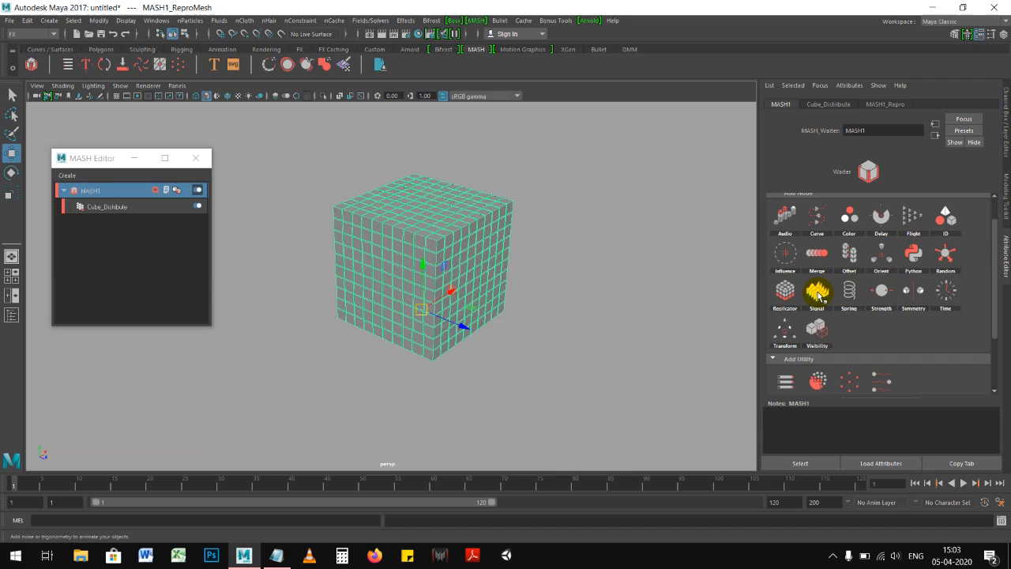
Add a Signal node to the MASH1 network, deselect the mesh and examine the displaced cubes.
left_click_drag(818, 294, 841, 301)
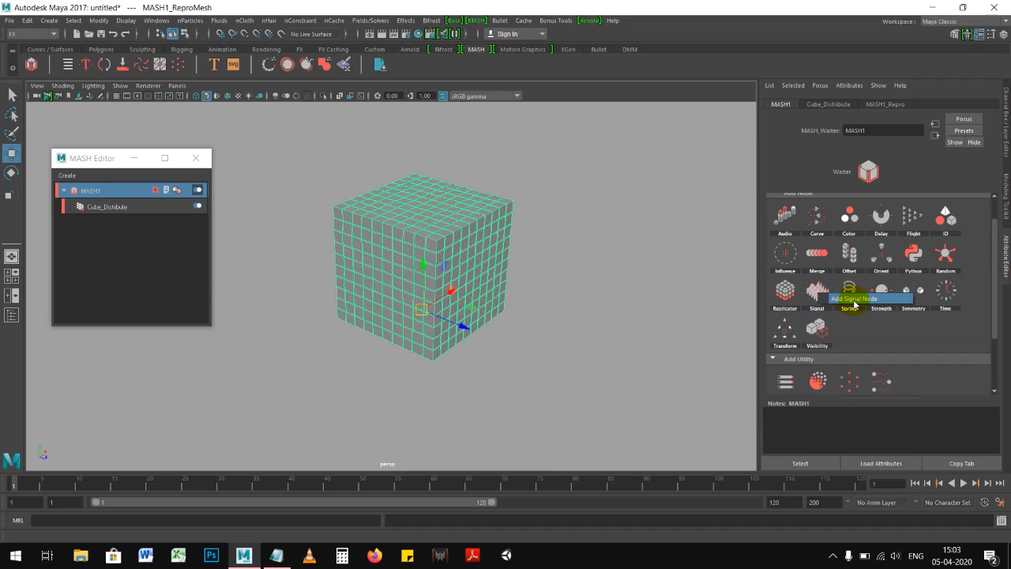
left_click_drag(854, 301, 501, 257)
left_click(79, 155)
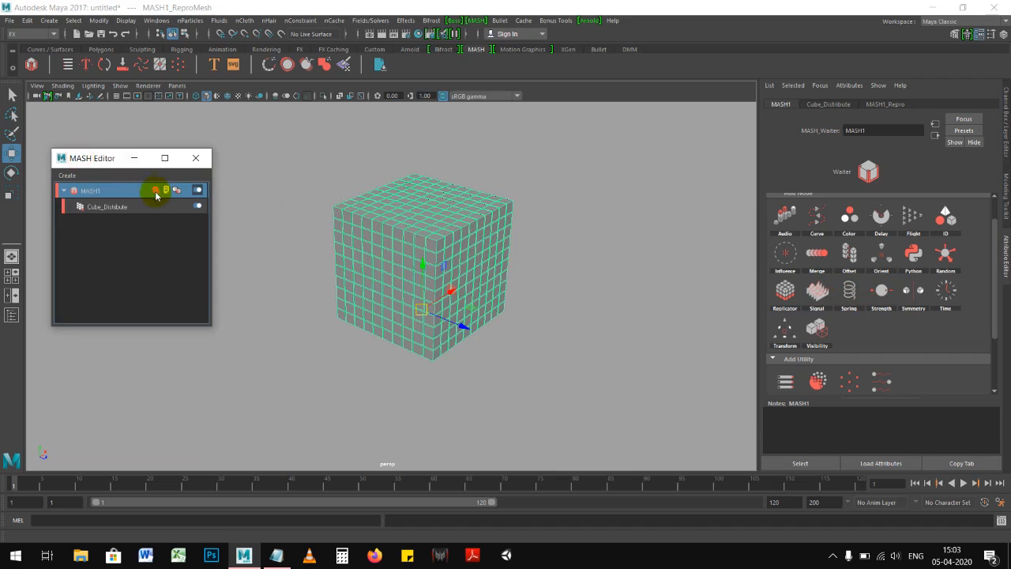
left_click(156, 192)
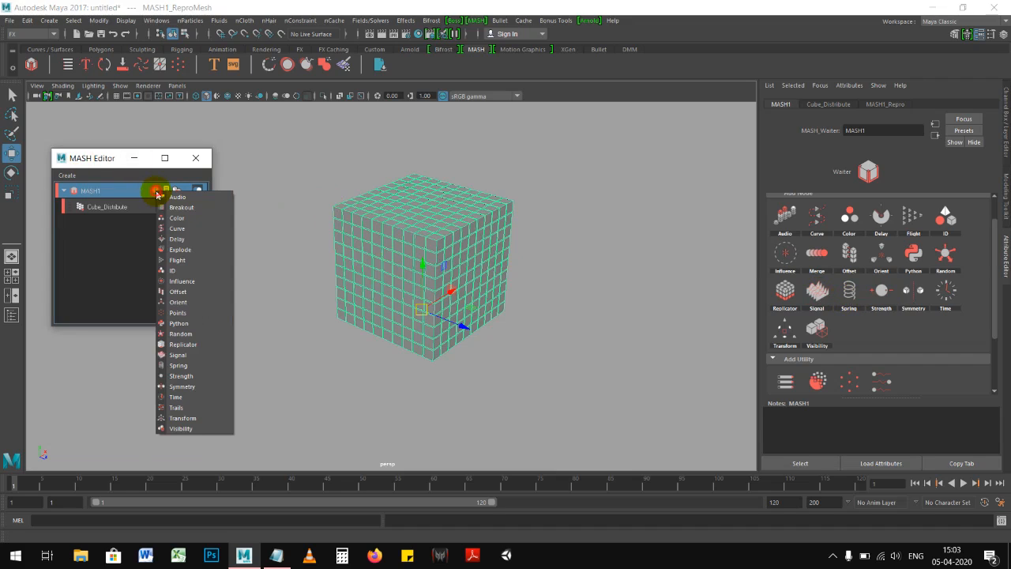
left_click(181, 354)
left_click(540, 358)
left_click_drag(508, 346, 372, 289, "alt")
scroll(474, 315, "up", 4)
left_click_drag(528, 327, 497, 317, "alt")
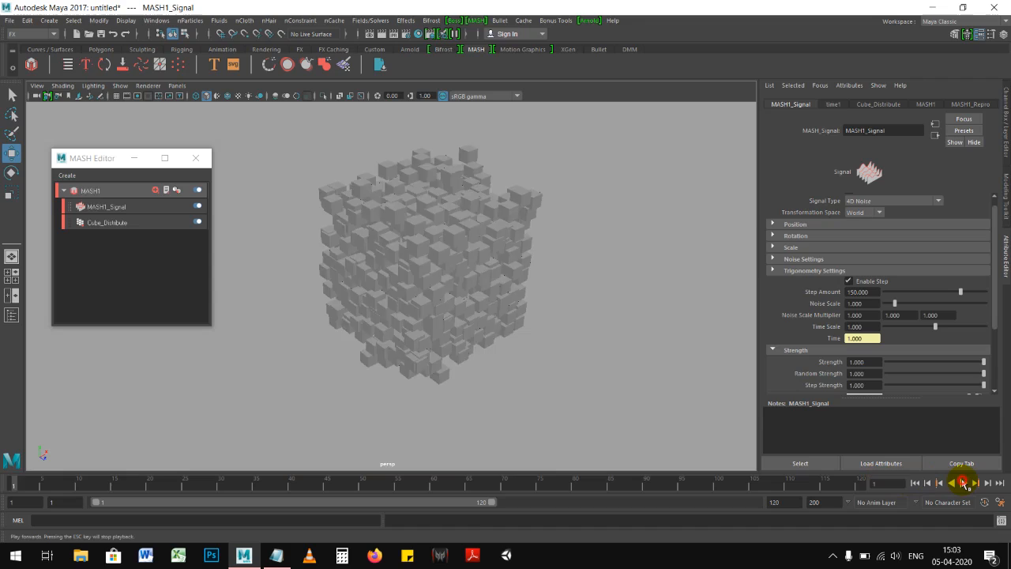
Play the animation of the Signal-driven cubes while viewing them from another angle, and stop it.
left_click(963, 483)
left_click_drag(605, 351, 574, 274, "alt")
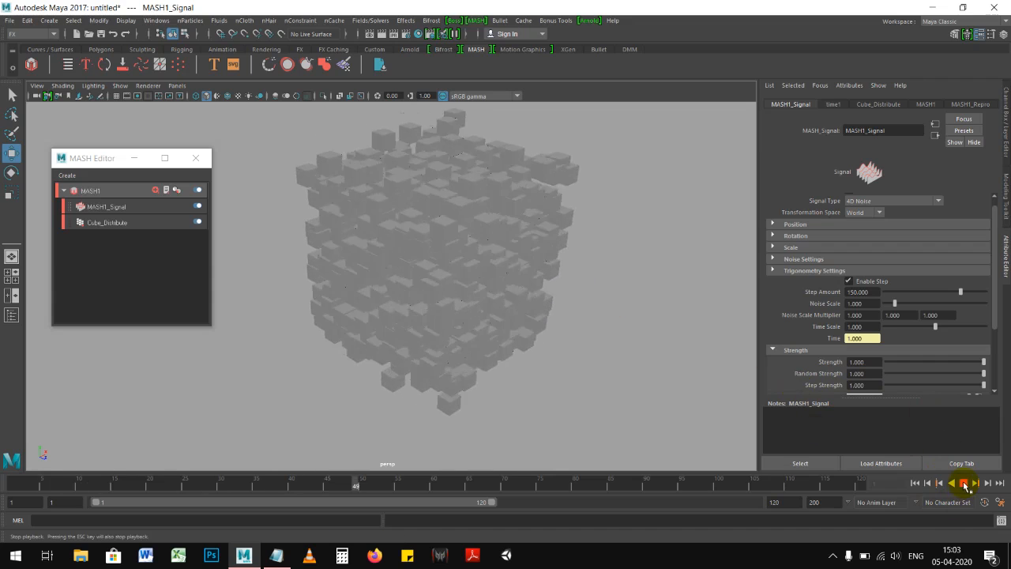
left_click(963, 483)
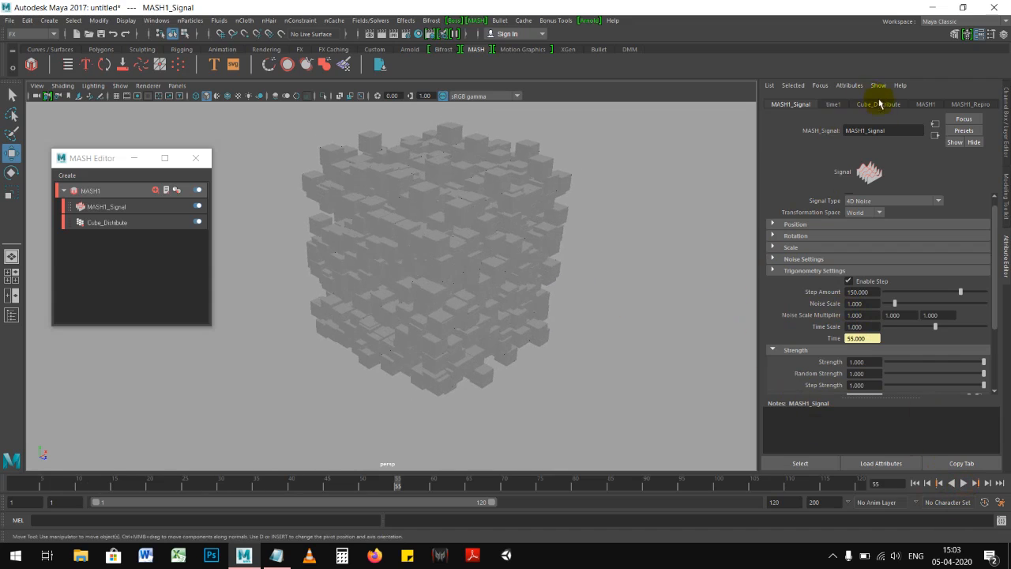
Set the Signal node's Signal Type to Looping Noise and play the animation briefly from the first frame.
left_click(114, 207)
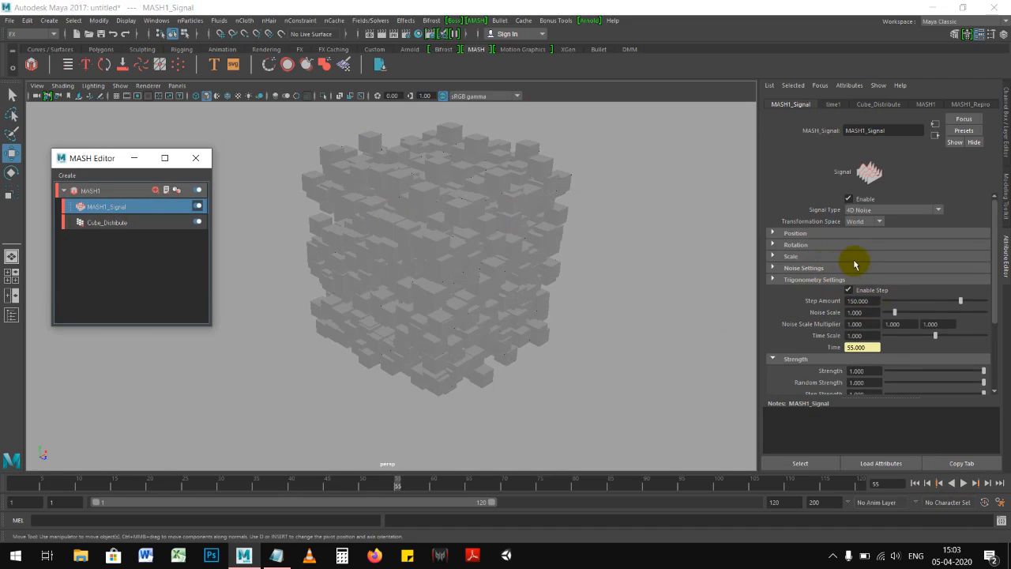
mouse_move(631, 235)
left_mouse_down("alt")
mouse_move(594, 237)
mouse_move(638, 248)
mouse_move(625, 242)
mouse_move(635, 241)
left_mouse_up("alt")
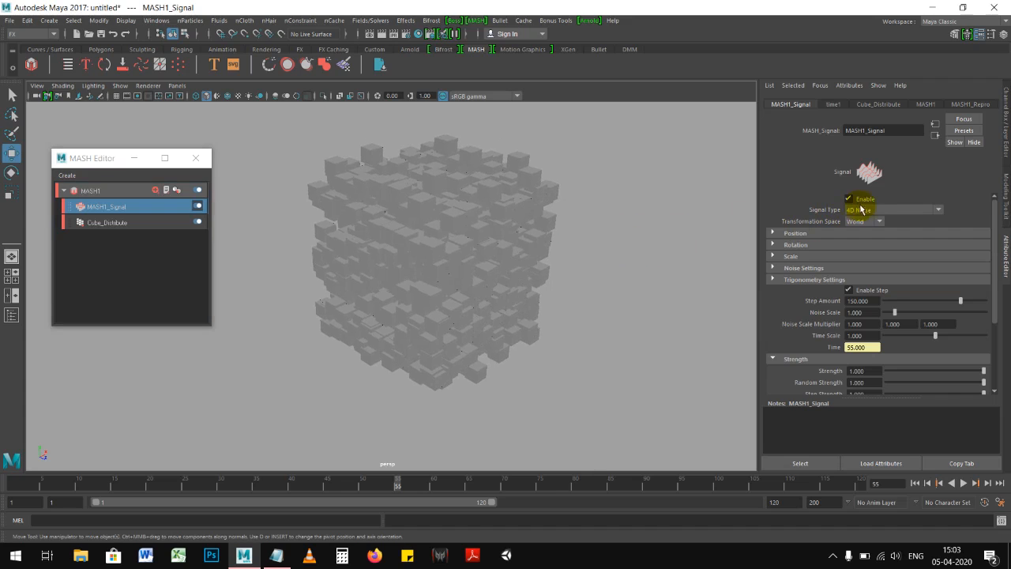
left_click(862, 209)
left_click(872, 231)
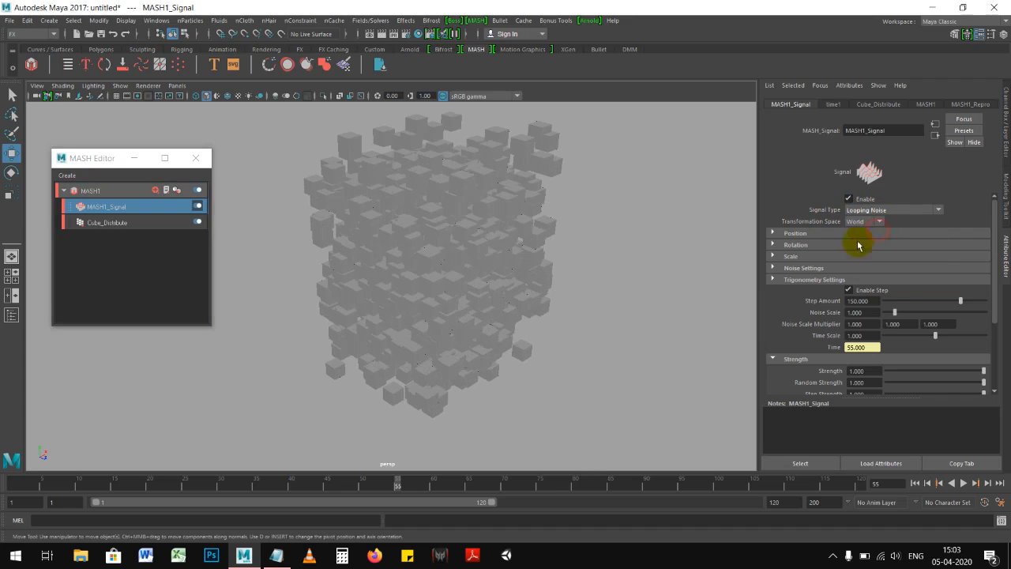
left_click(914, 483)
left_click(964, 482)
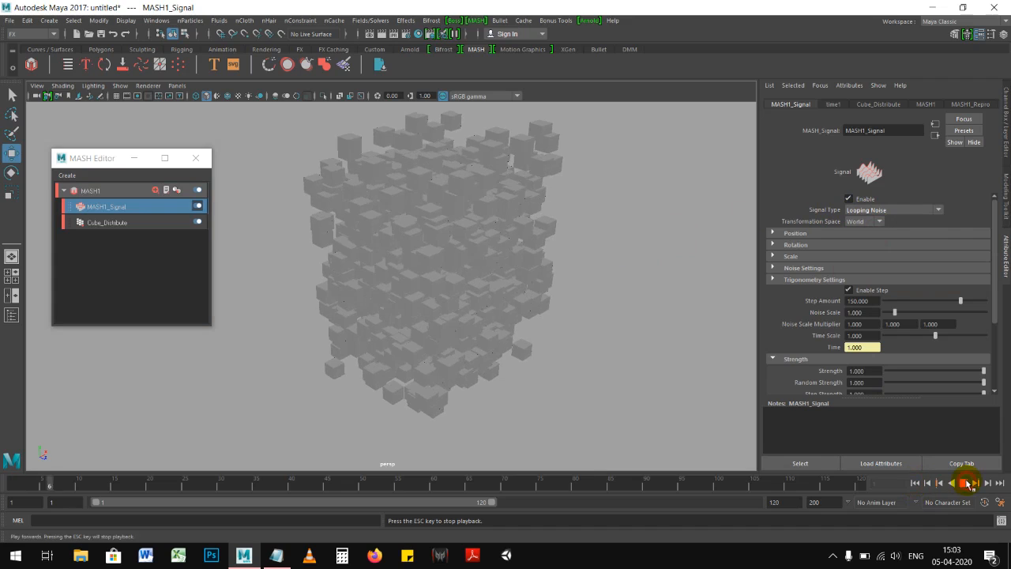
left_click(964, 482)
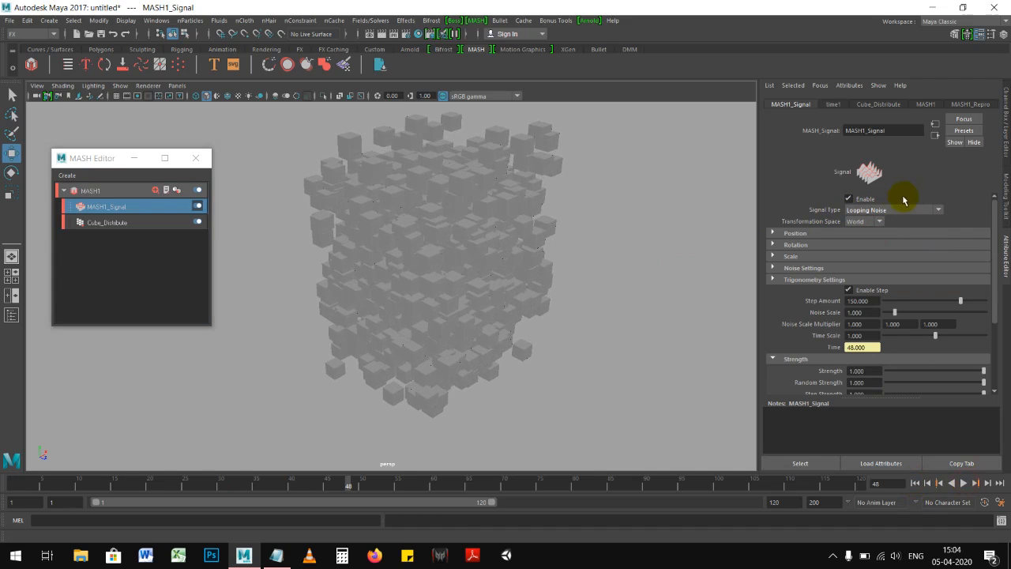
Set the Signal Type to Fractional Brownian Motion and play the animation from the first frame.
left_click(895, 209)
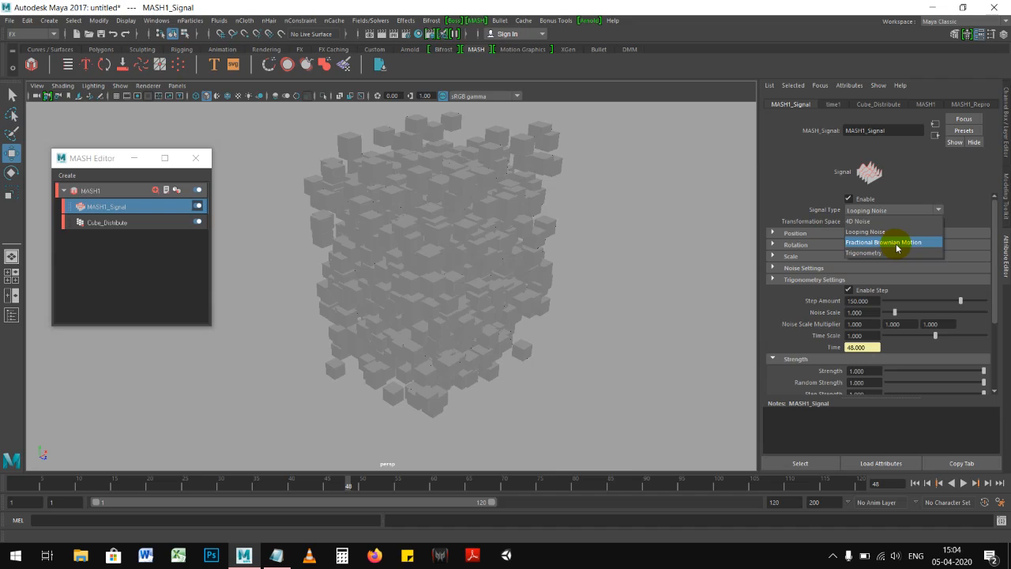
left_click(897, 243)
left_click(914, 482)
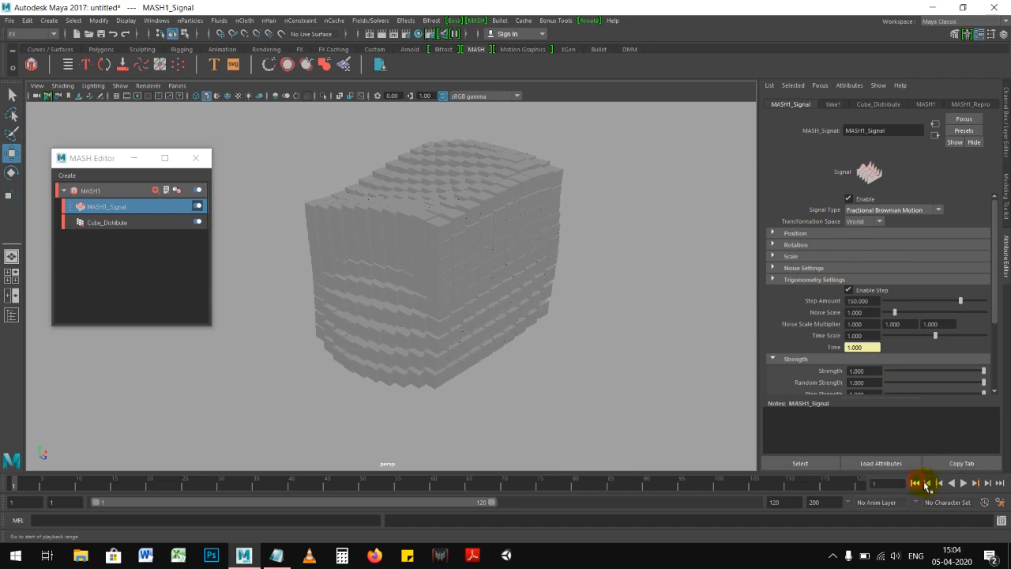
left_click(964, 485)
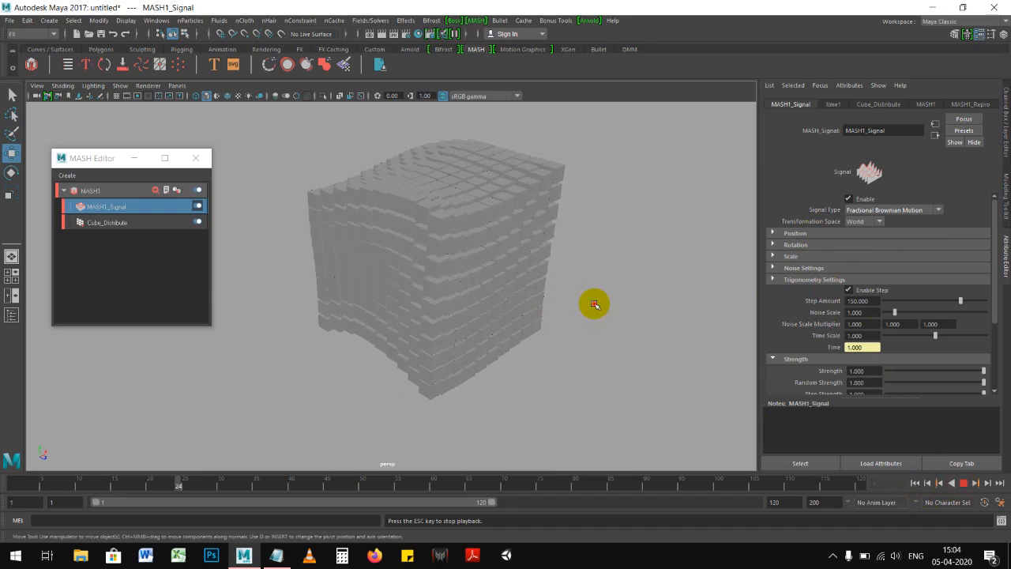
left_click_drag(484, 314, 572, 308, "alt")
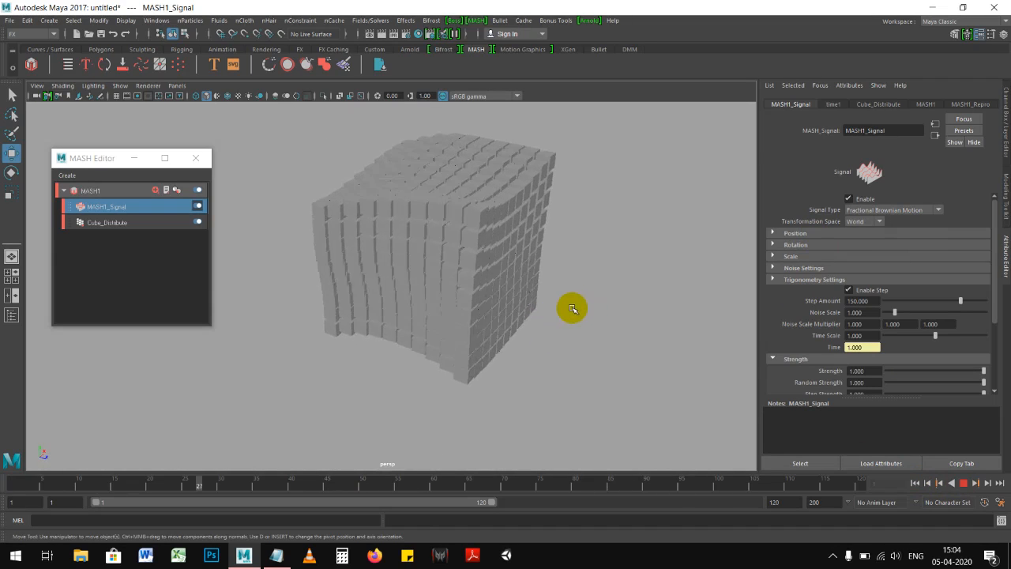
Change the Signal Type to Trigonometry during playback and view the moving cubes from another angle.
left_click(895, 211)
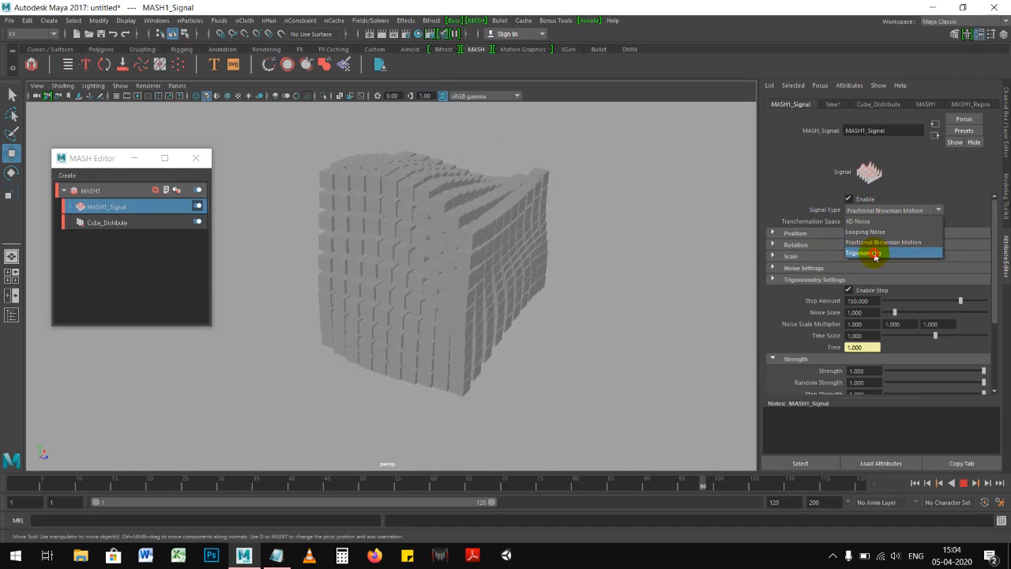
left_click(875, 254)
left_click_drag(643, 275, 568, 273, "alt")
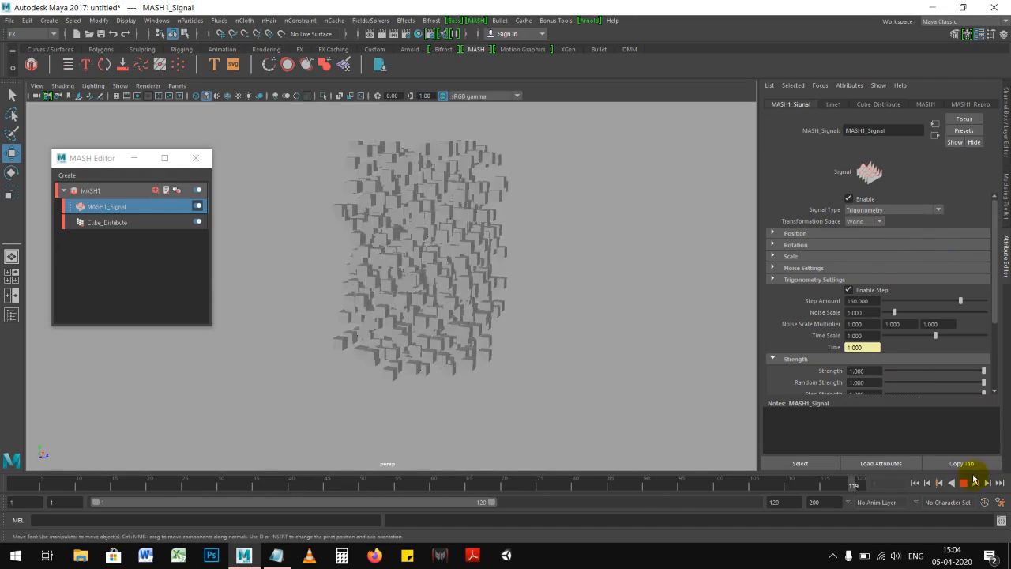
Reduce Grid X and Grid Z to 1 on the Cube_Distribute node while the animation plays.
left_click(888, 106)
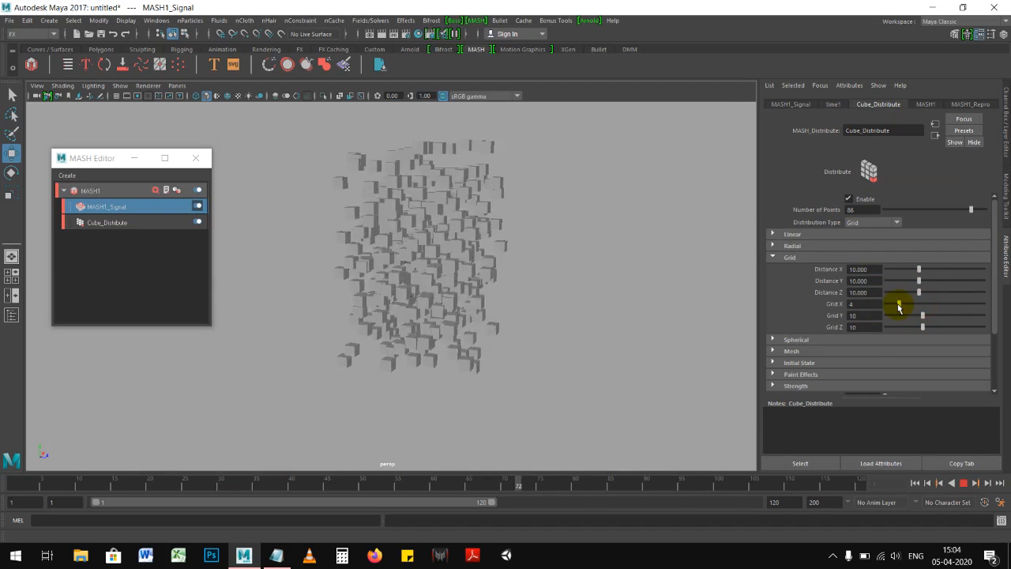
left_click_drag(922, 328, 913, 333)
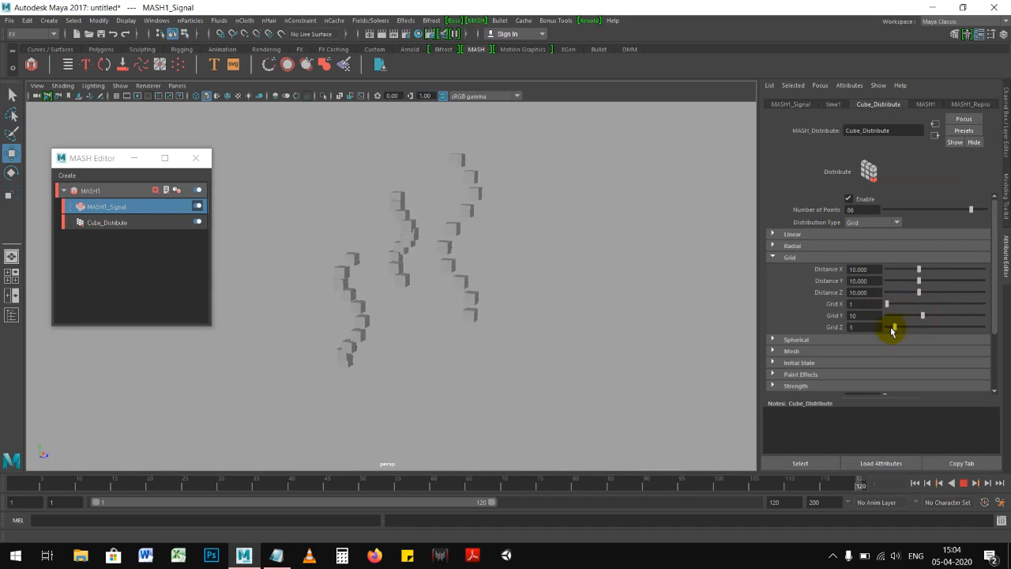
left_click_drag(530, 252, 384, 266, "alt")
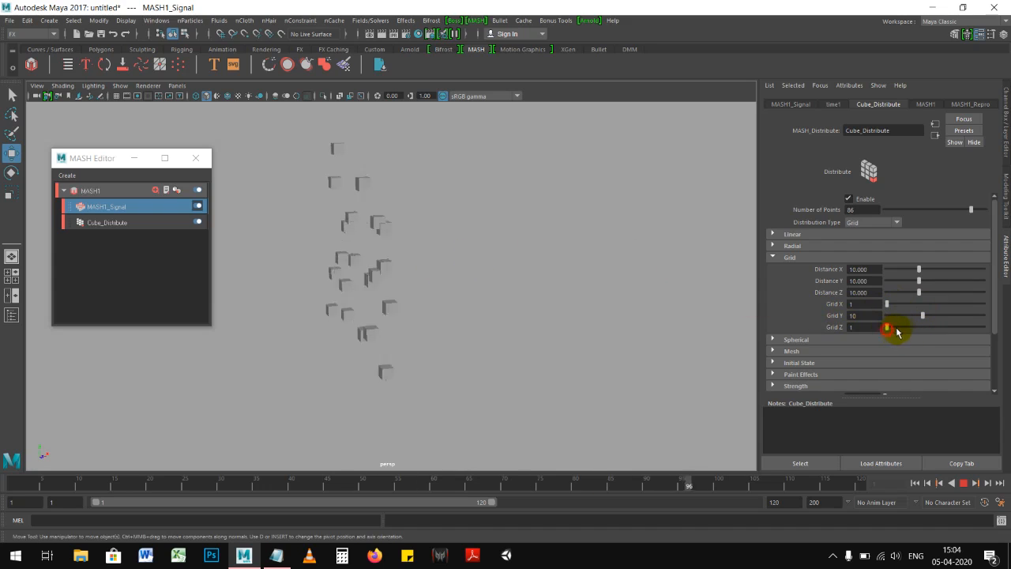
left_click_drag(904, 330, 887, 328)
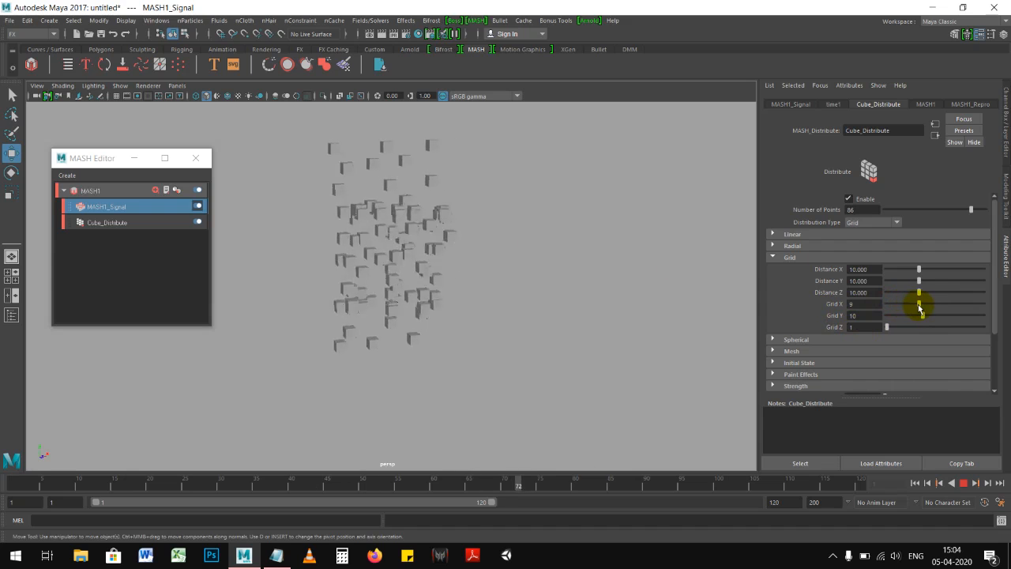
Raise Grid X to 10 and select the animated cube mesh in the viewport.
left_click_drag(578, 286, 556, 287, "alt")
left_click_drag(296, 133, 526, 377)
left_click_drag(563, 311, 550, 292, "alt")
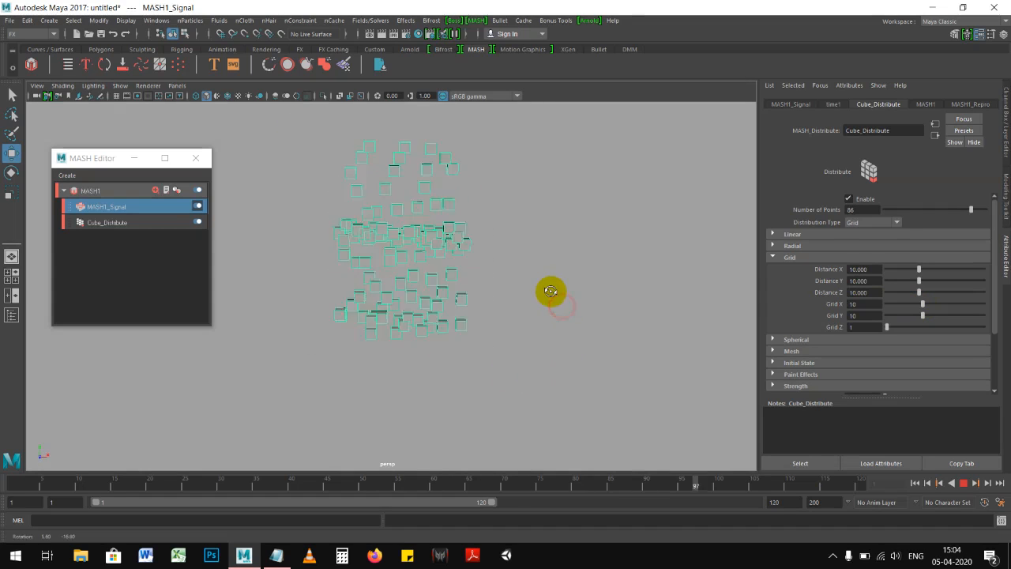
Reduce Grid X and Y to 1, and set Grid X, Y and Z to 9 to rebuild the block.
left_click_drag(921, 302, 903, 319)
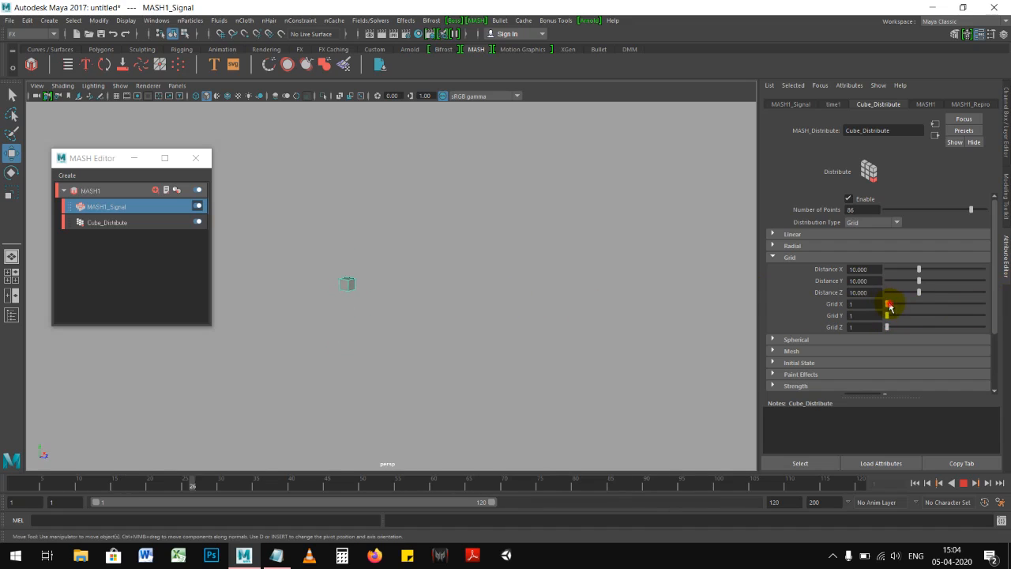
mouse_move(921, 309)
left_mouse_down()
mouse_move(908, 316)
mouse_move(919, 328)
left_mouse_up()
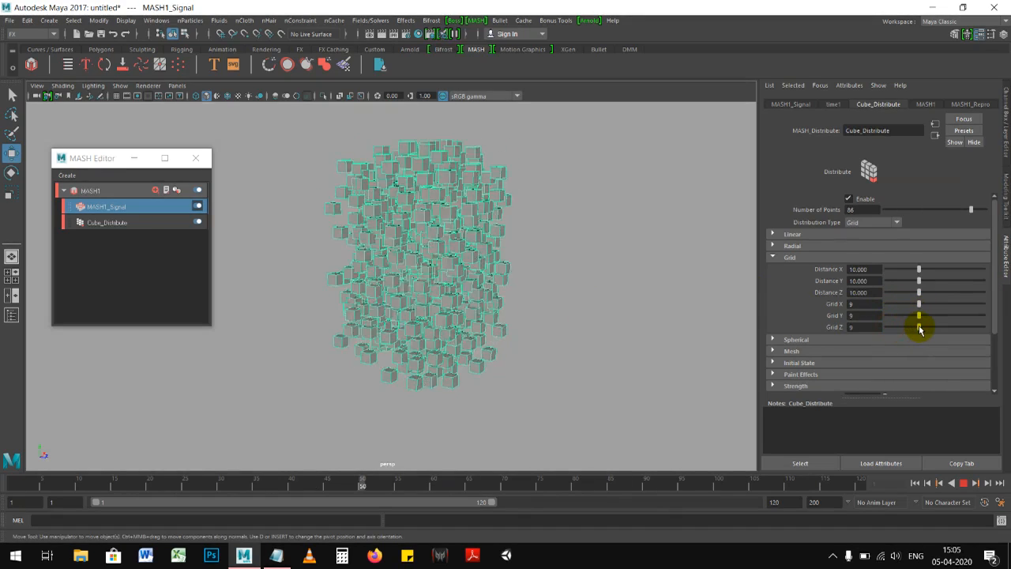
left_click_drag(500, 327, 524, 303, "alt")
right_click_drag(532, 281, 513, 278, "alt")
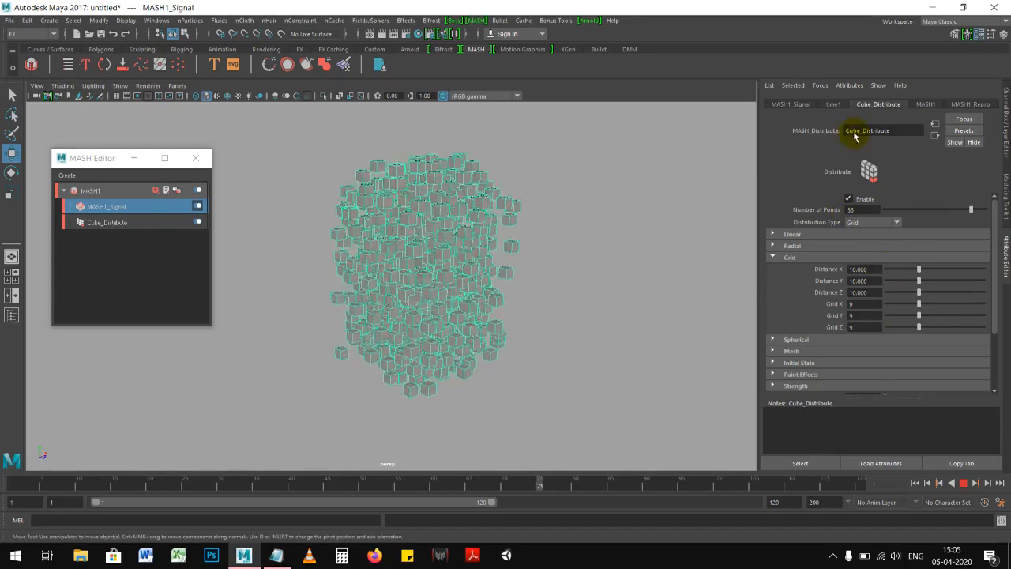
Lower the Signal node's Step Amount to about 8.42 and examine the moving cubes from several angles.
left_click(790, 104)
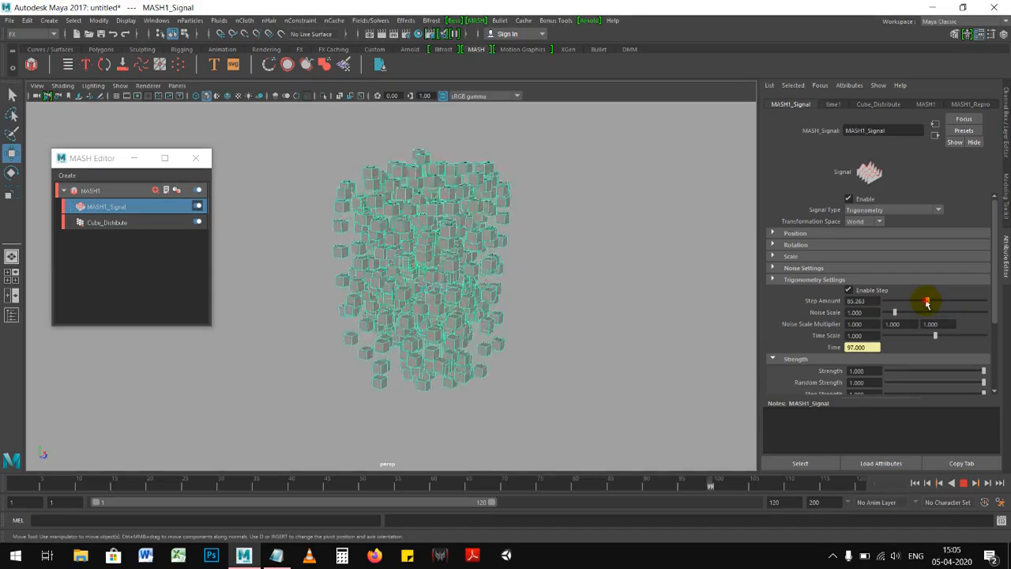
left_click_drag(890, 304, 888, 304)
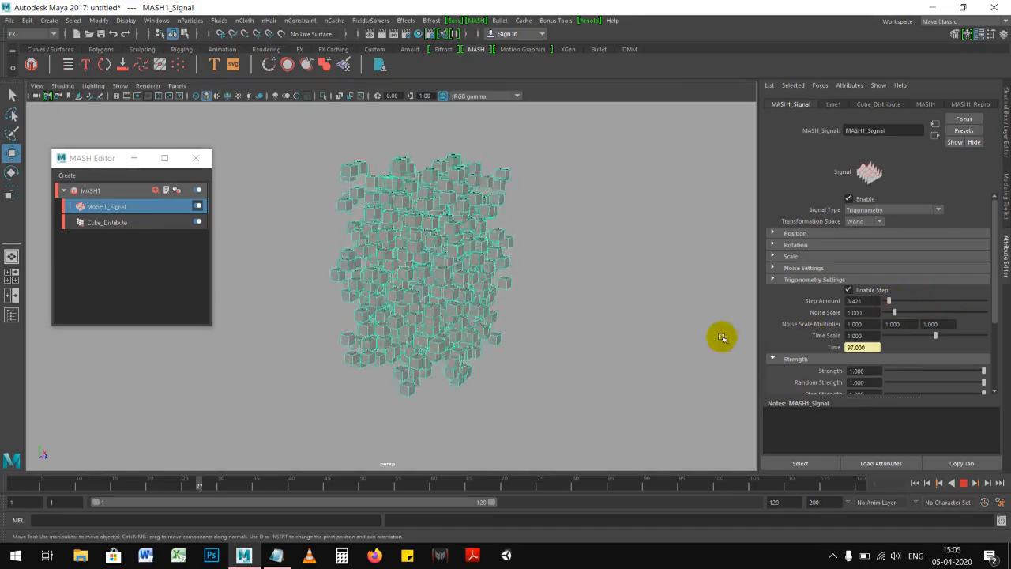
left_click_drag(430, 269, 377, 289, "alt")
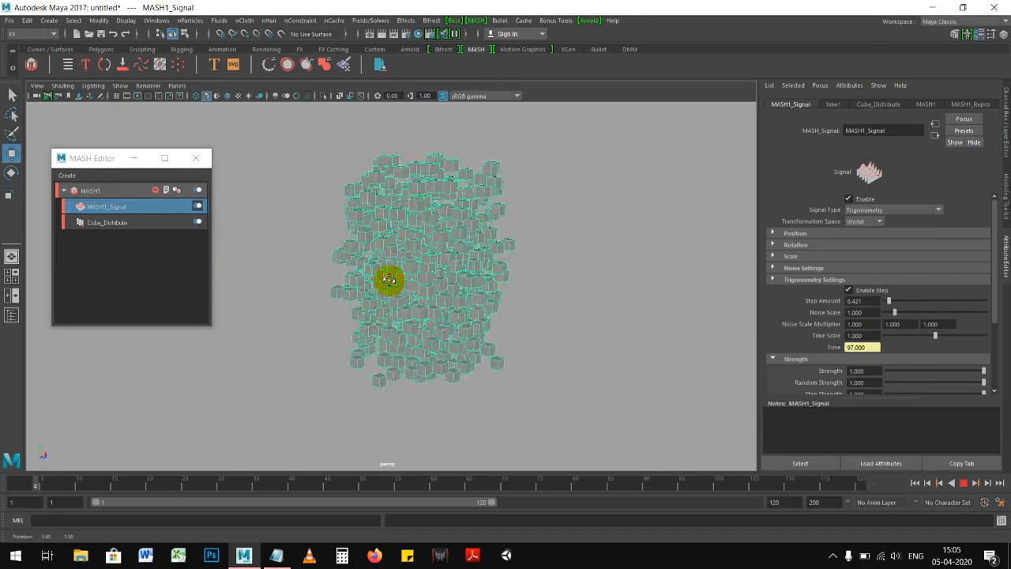
left_click_drag(366, 269, 399, 281, "alt")
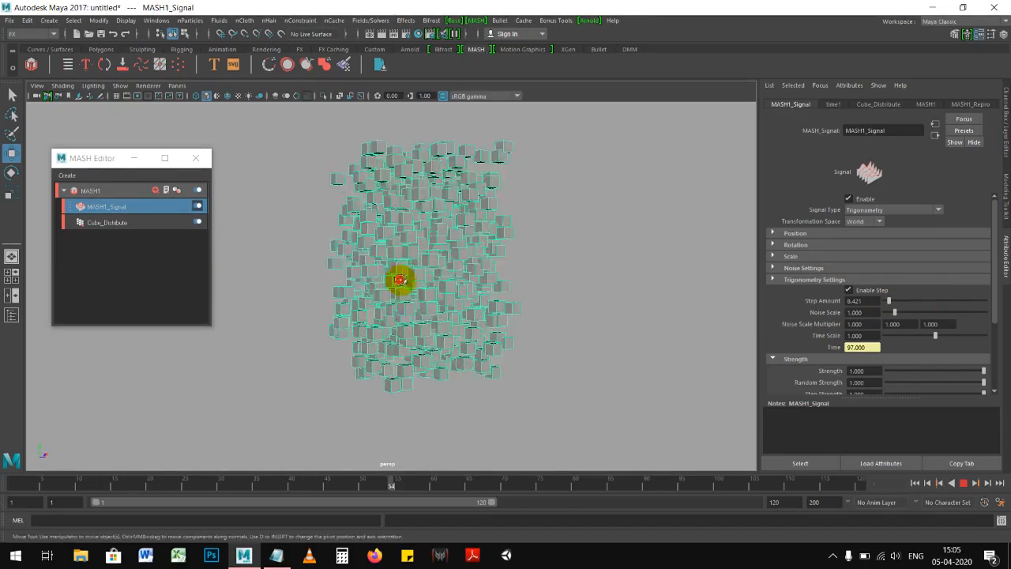
Lower the Signal node's Strength to about 0.55, and raise it back to about 0.96.
left_click_drag(512, 274, 511, 277, "alt")
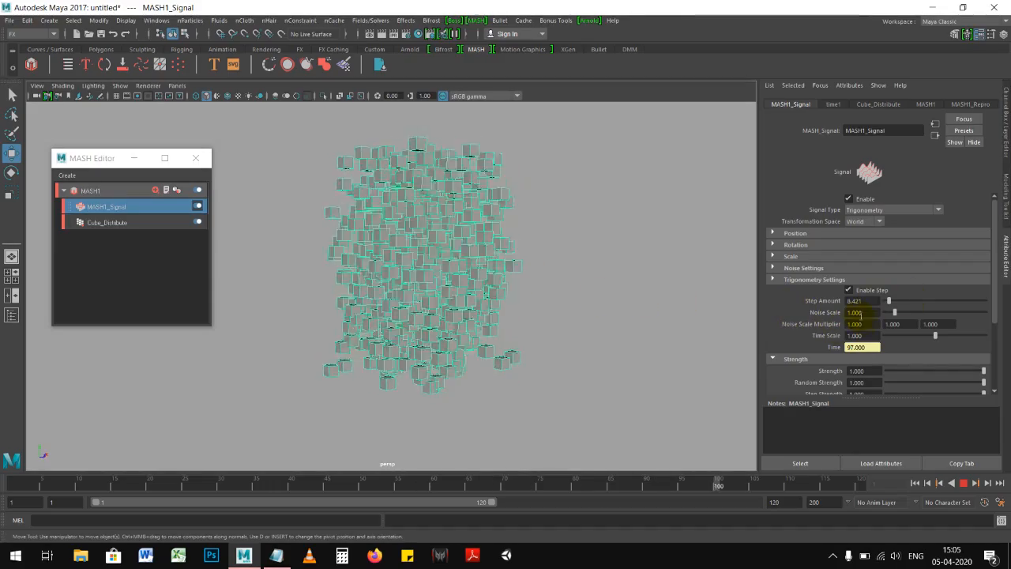
scroll(917, 345, "down", 2)
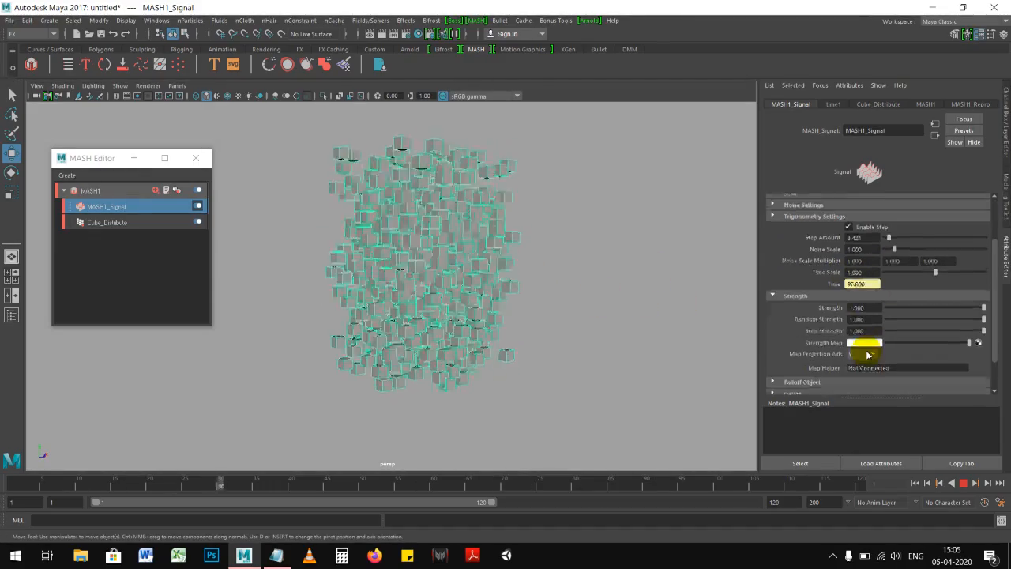
left_click_drag(984, 309, 960, 318)
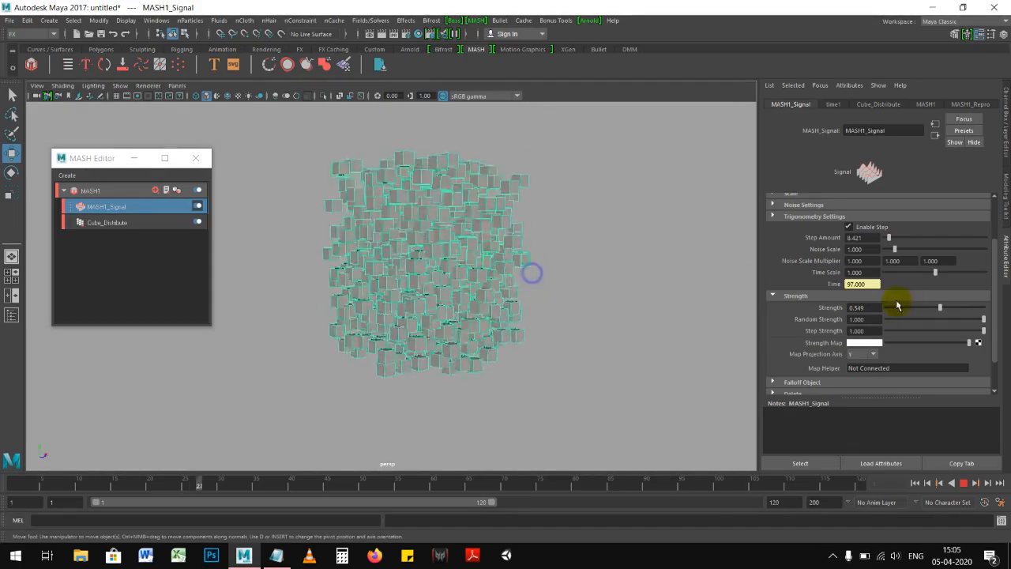
left_click_drag(941, 309, 979, 309)
scroll(909, 299, "up", 3)
Switch the Signal Type to 4D Noise, view the moving cubes from another angle, and stop the playback.
left_click(876, 210)
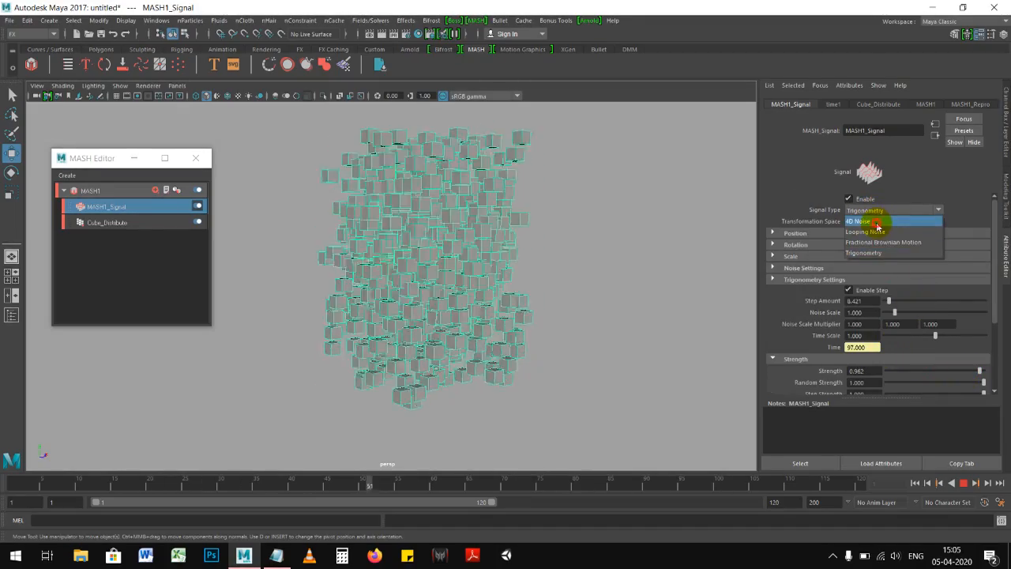
left_click(877, 225)
left_click_drag(591, 268, 614, 280, "alt")
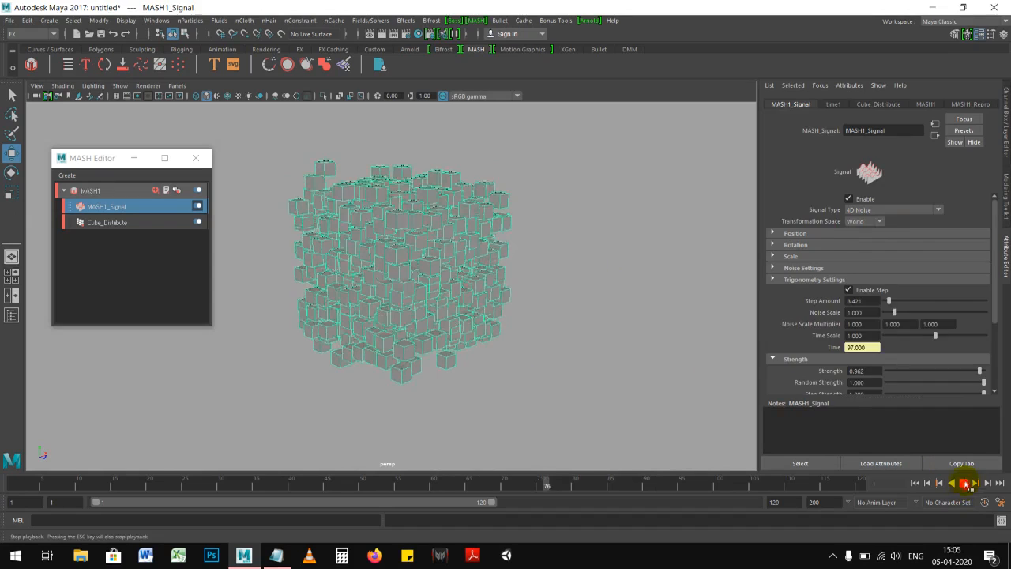
left_click(965, 485)
Open the Cube_Distribute node's settings, restart the playback, and set Grid Y to 1.
left_click(821, 106)
left_click(878, 105)
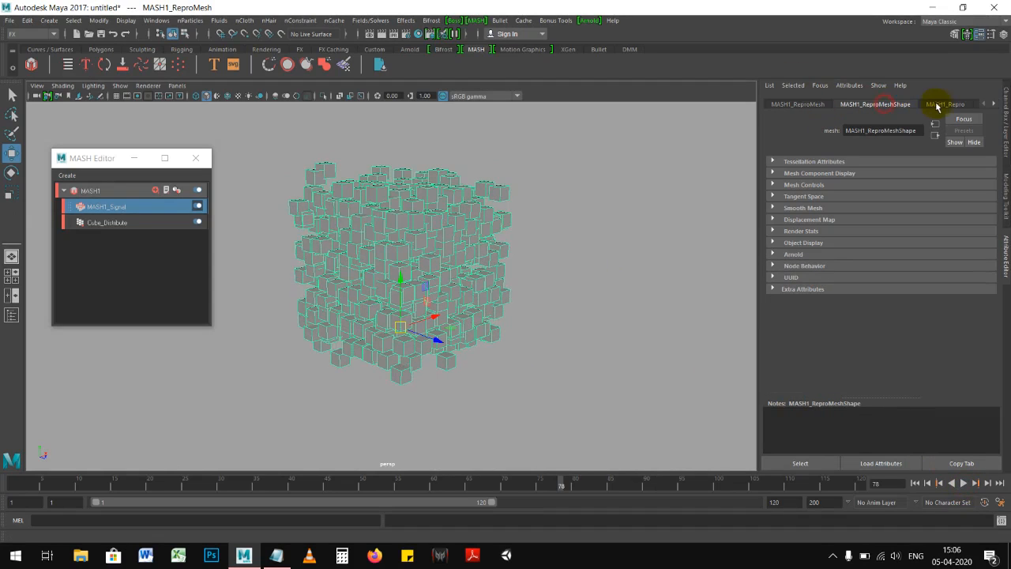
left_click(142, 224)
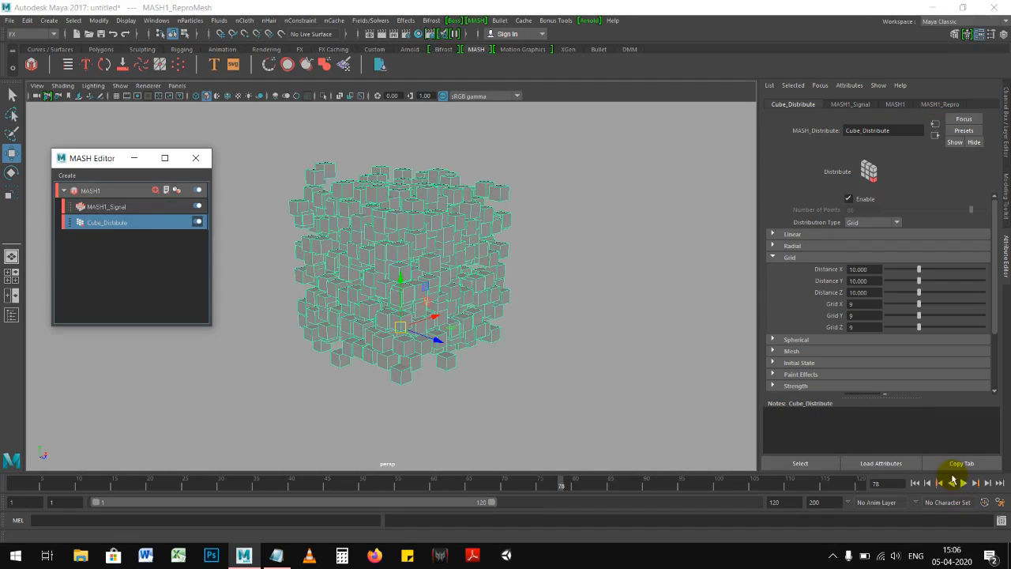
left_click(963, 483)
left_click_drag(864, 306, 832, 306)
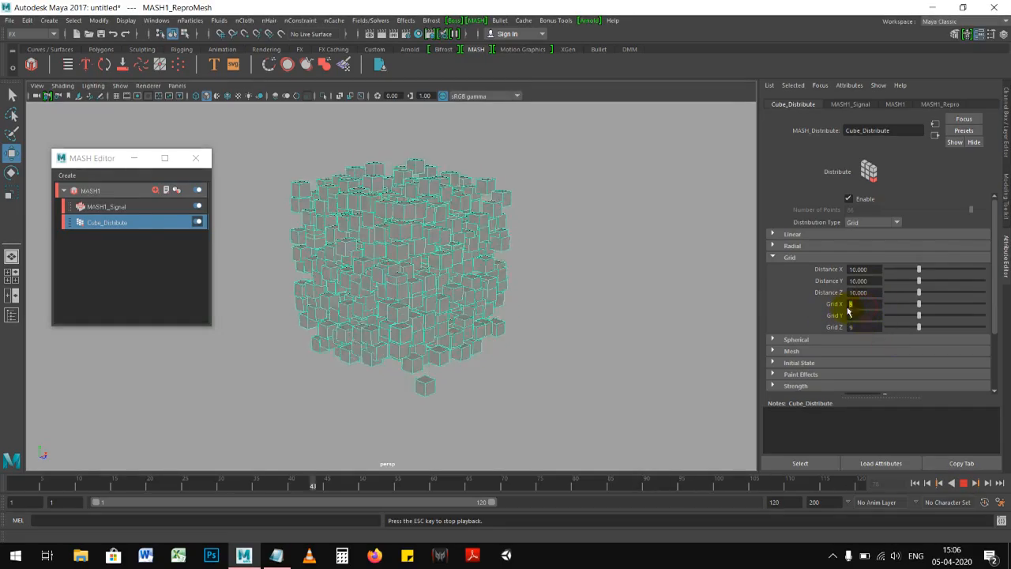
left_click(859, 316)
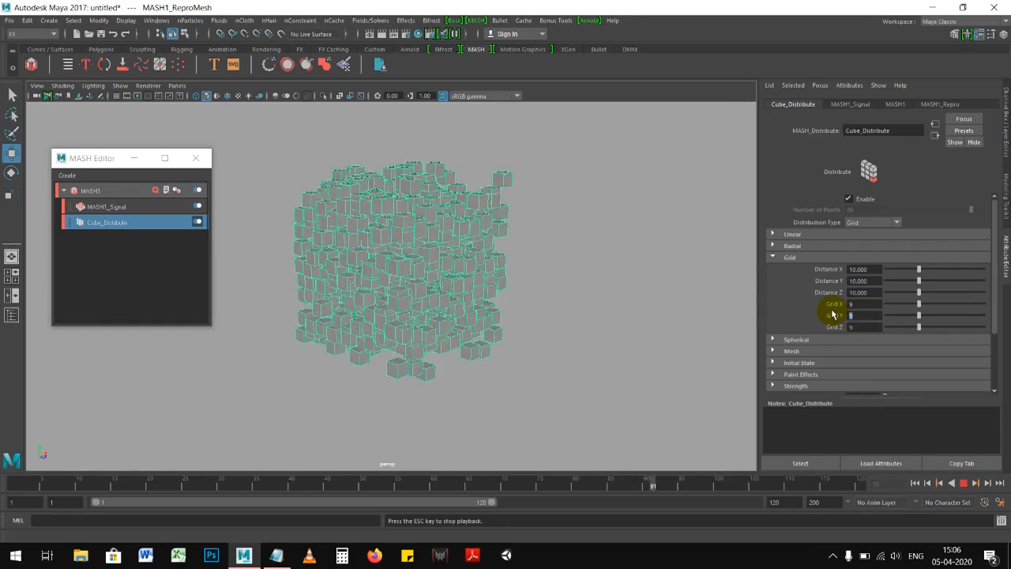
type("1")
key("Return")
Set Distance X, Y and Z to 12 and Grid X and Grid Z to 12 on the Cube_Distribute node.
left_click_drag(537, 284, 458, 238, "alt")
left_click_drag(450, 201, 419, 217, "alt")
scroll(476, 243, "up", 2)
left_click_drag(481, 246, 523, 222, "alt")
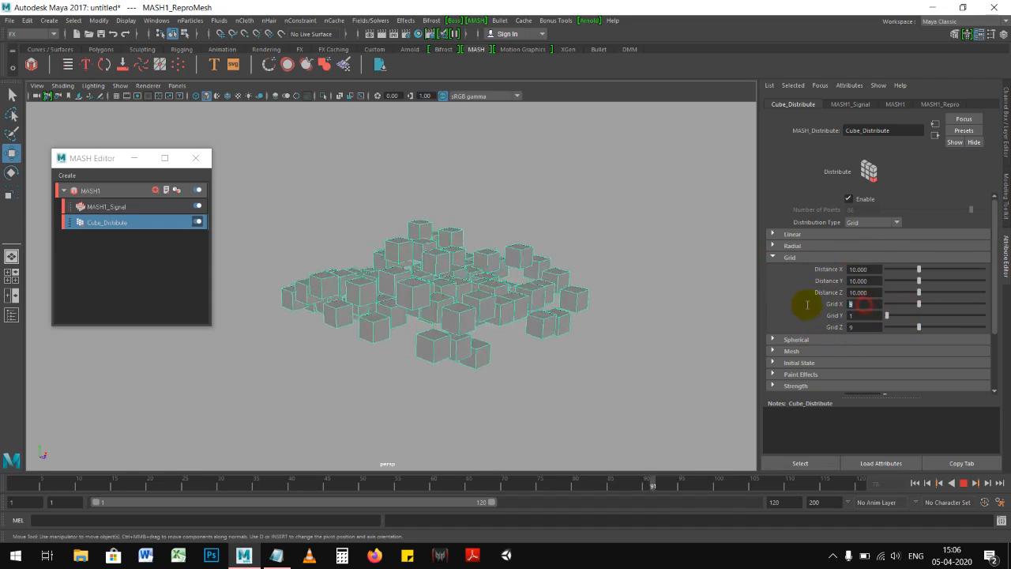
left_click(865, 268)
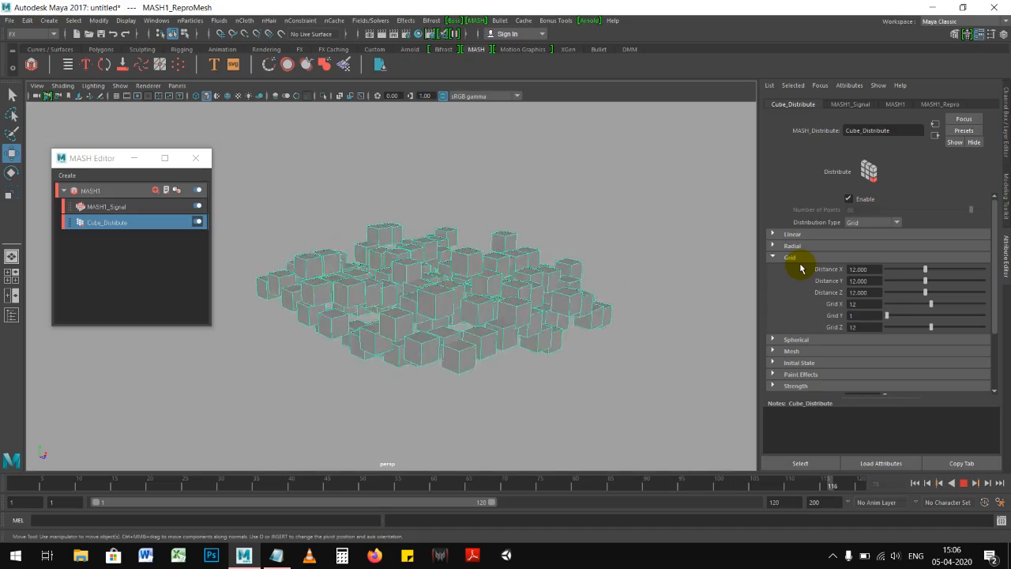
left_click_drag(467, 293, 487, 309, "alt")
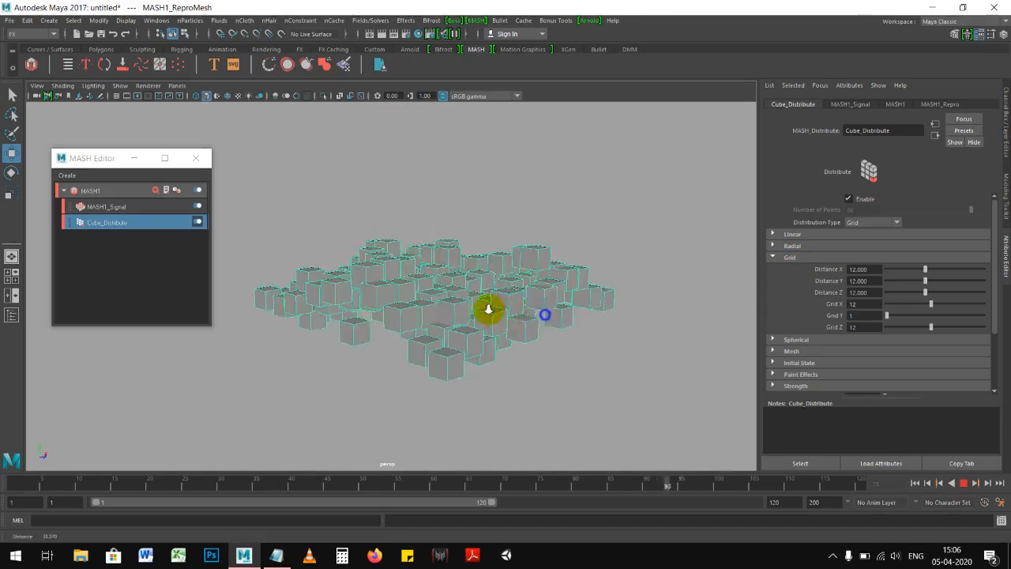
Switch the MASH1_Signal node's Signal Type to Fractional Brownian Motion and examine the moving cube layer from several angles.
left_click(856, 104)
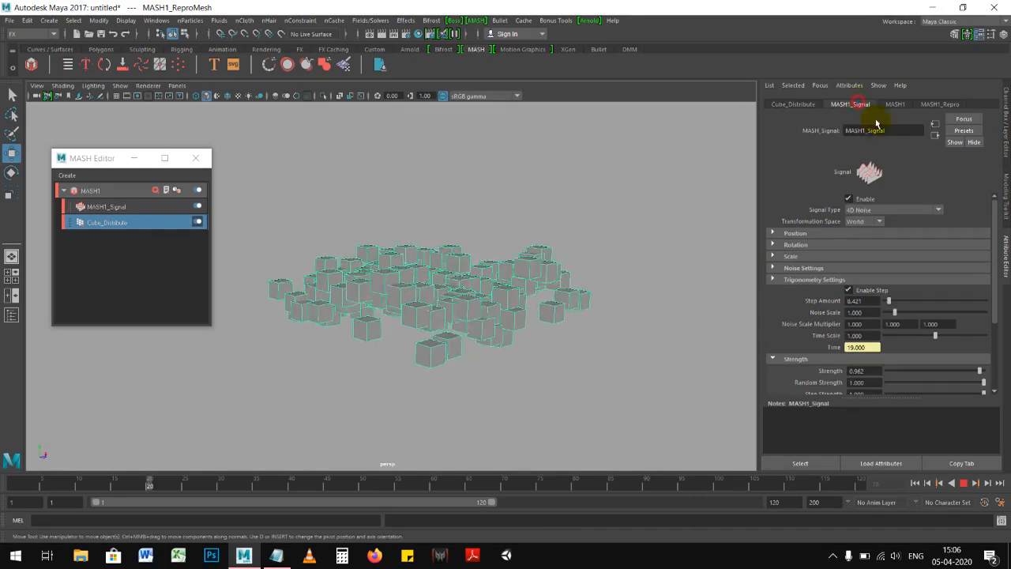
left_click(875, 209)
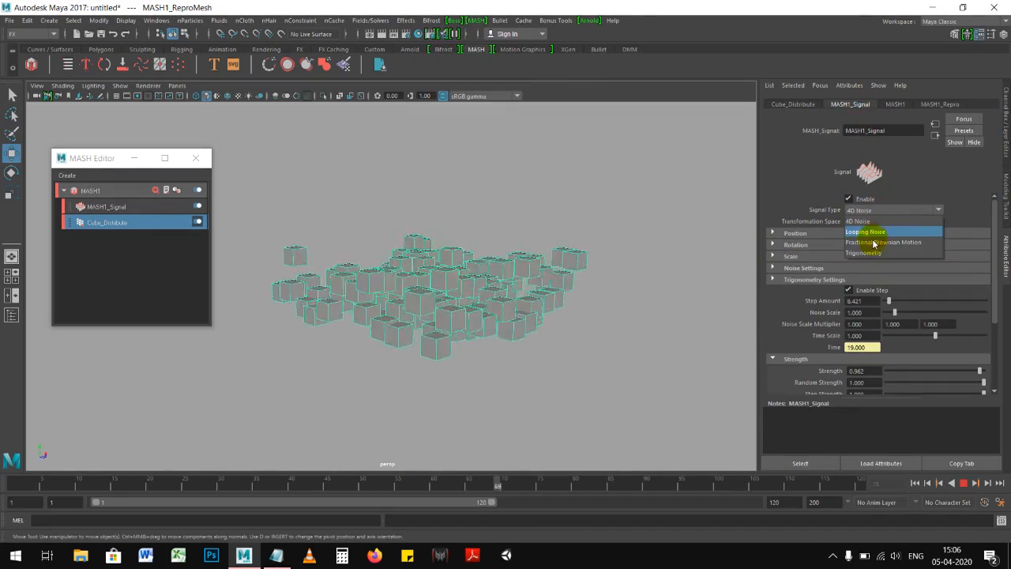
left_click(876, 242)
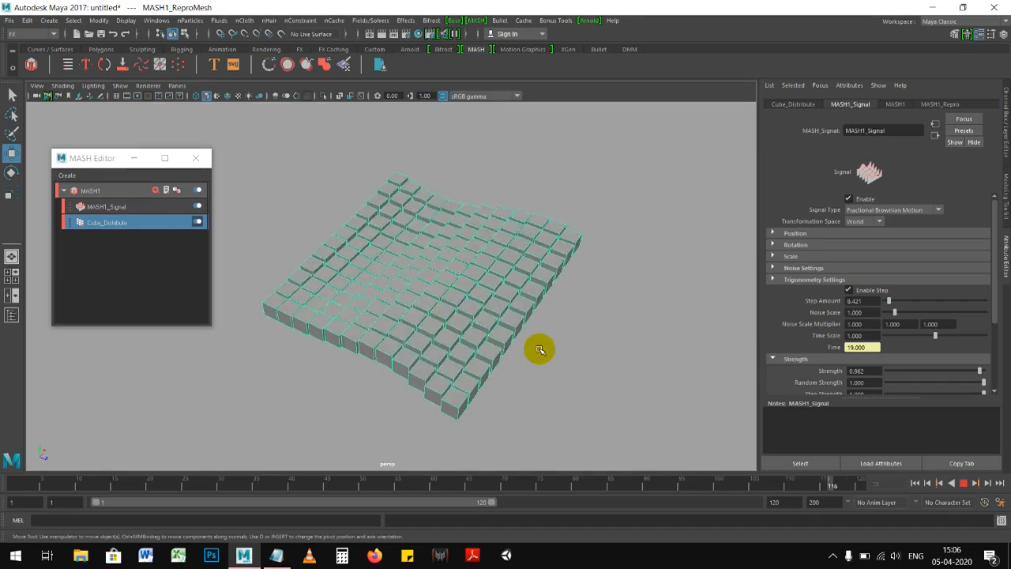
left_click_drag(553, 305, 517, 309, "alt")
left_click_drag(584, 333, 614, 352, "alt")
Set the Signal Type to Trigonometry and lower the Signal node's Strength to about 0.06.
left_click(862, 209)
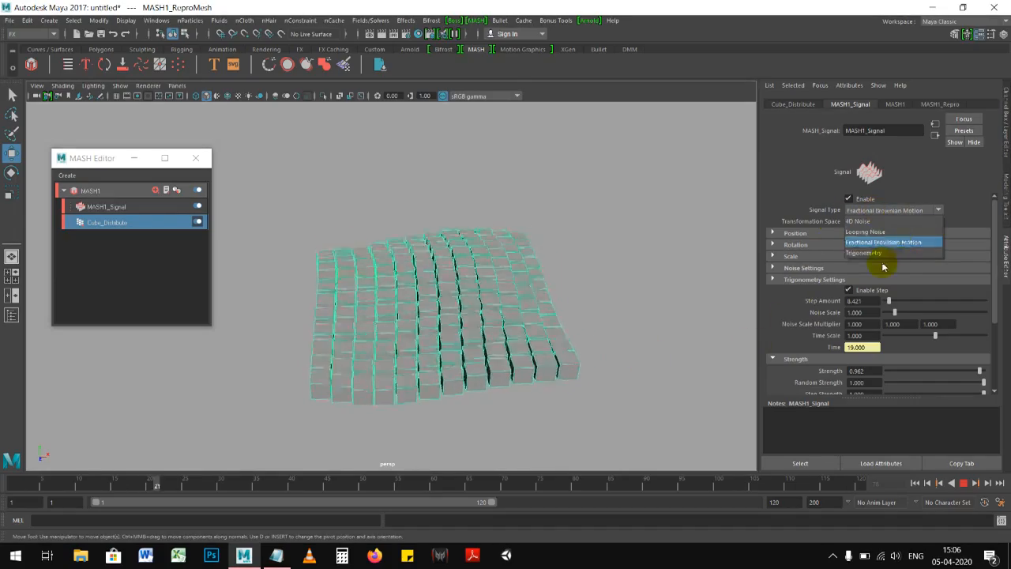
left_click(864, 252)
left_click_drag(558, 332, 500, 314, "alt")
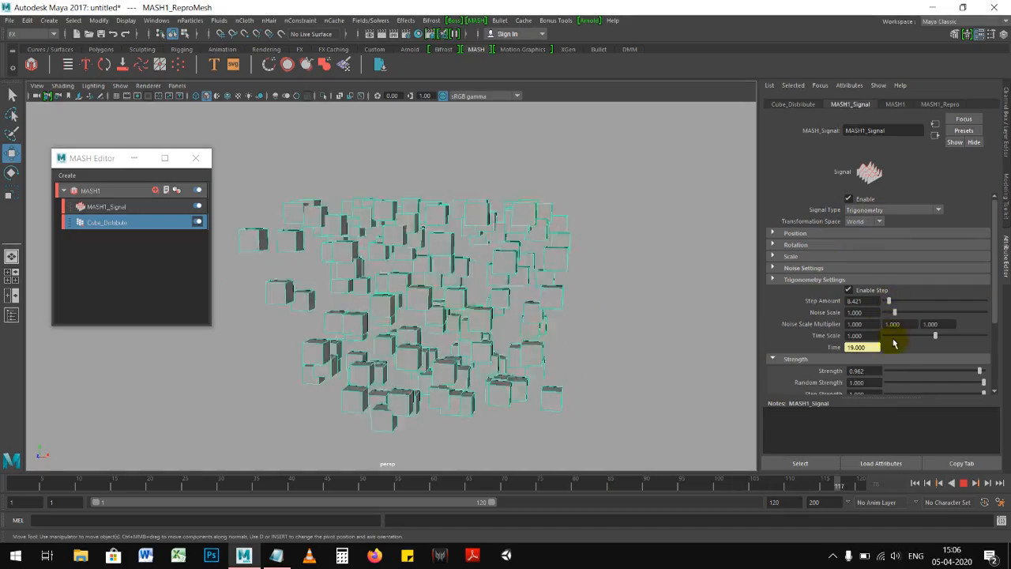
scroll(896, 345, "down", 2)
left_click_drag(971, 340, 916, 342)
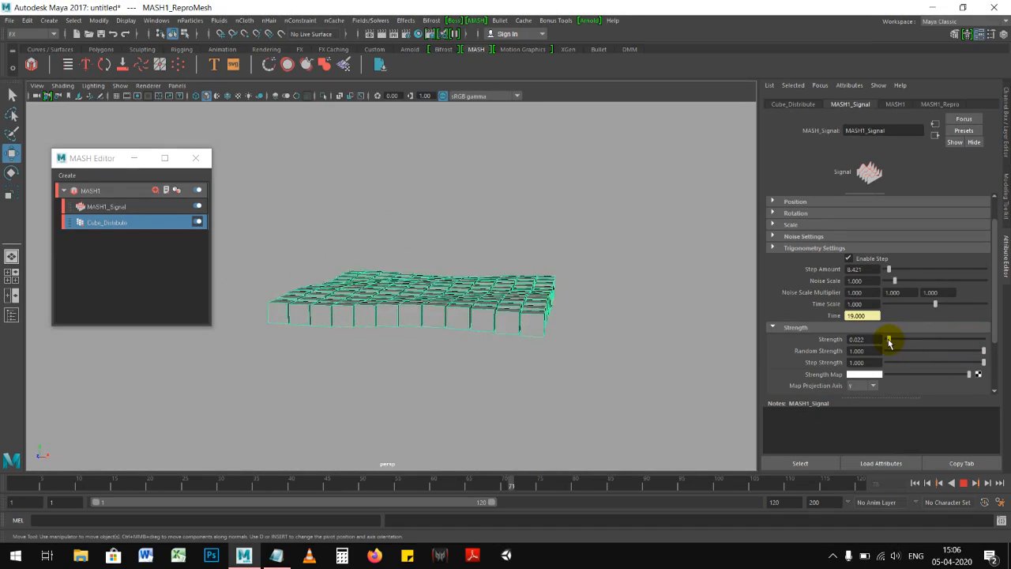
left_click_drag(891, 342, 893, 341)
left_click_drag(493, 301, 463, 315, "alt")
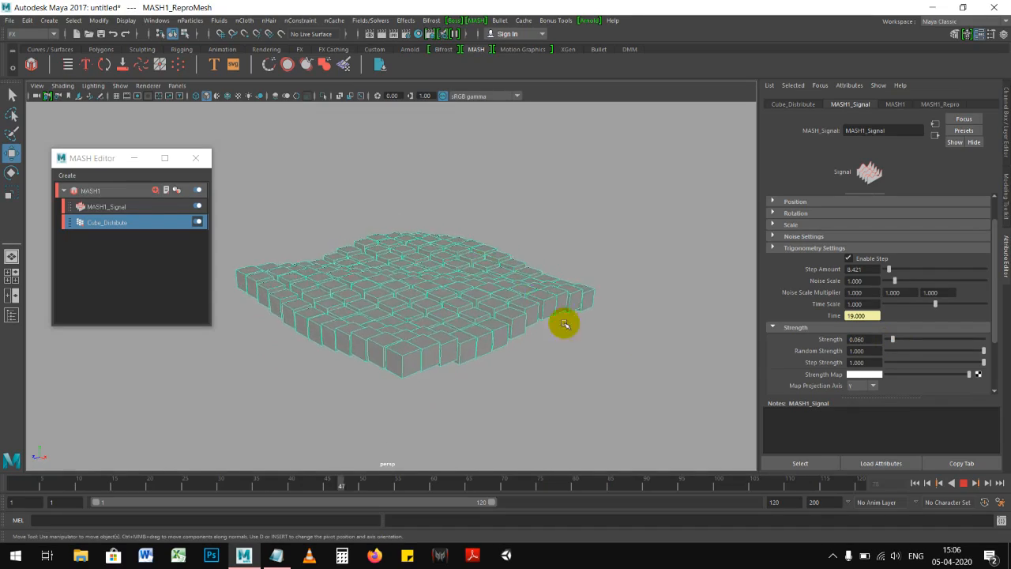
Try different Step Amounts in the Signal node's Trigonometry Settings, and set the Step Amount to 1.
scroll(802, 357, "down", 3)
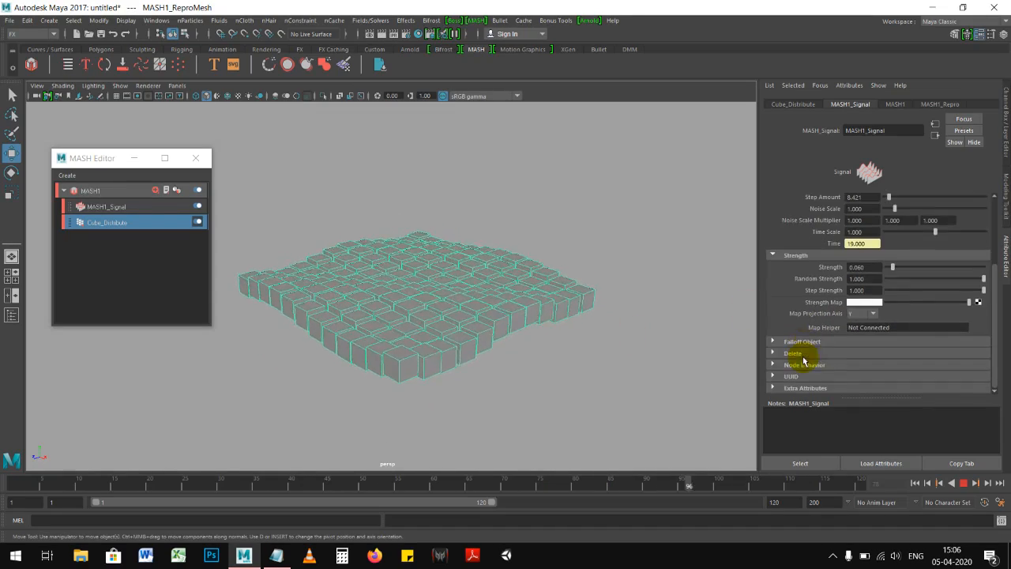
scroll(837, 309, "up", 4)
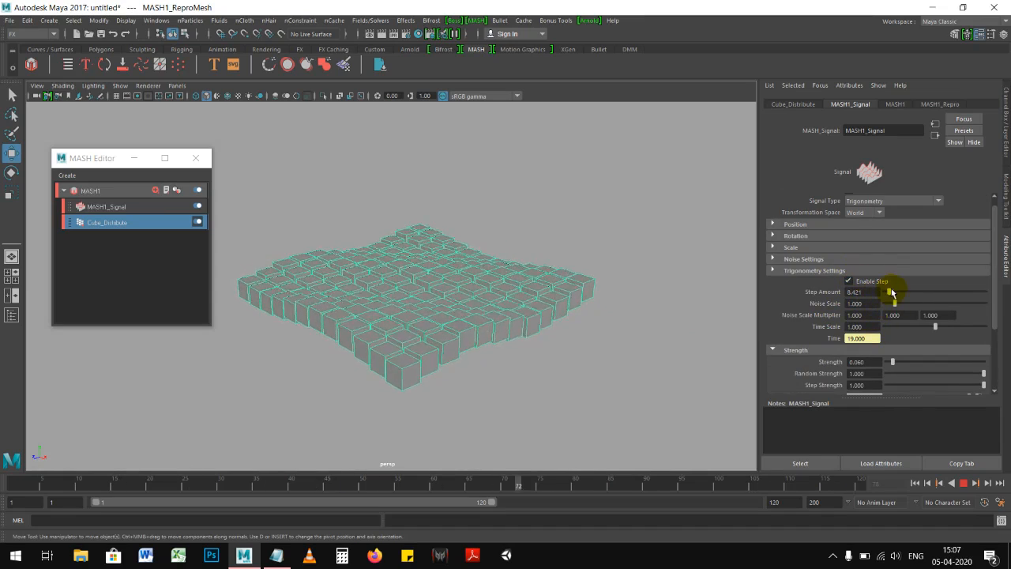
left_click_drag(903, 297, 912, 293)
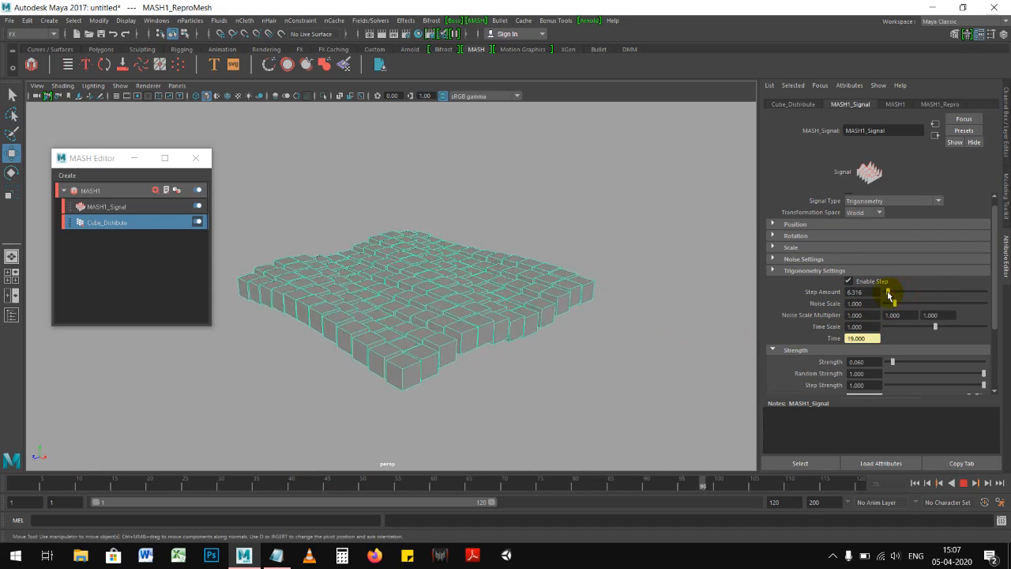
type("1")
key("Tab")
mouse_move(580, 319)
left_mouse_down("alt")
mouse_move(530, 309)
mouse_move(576, 311)
left_mouse_up("alt")
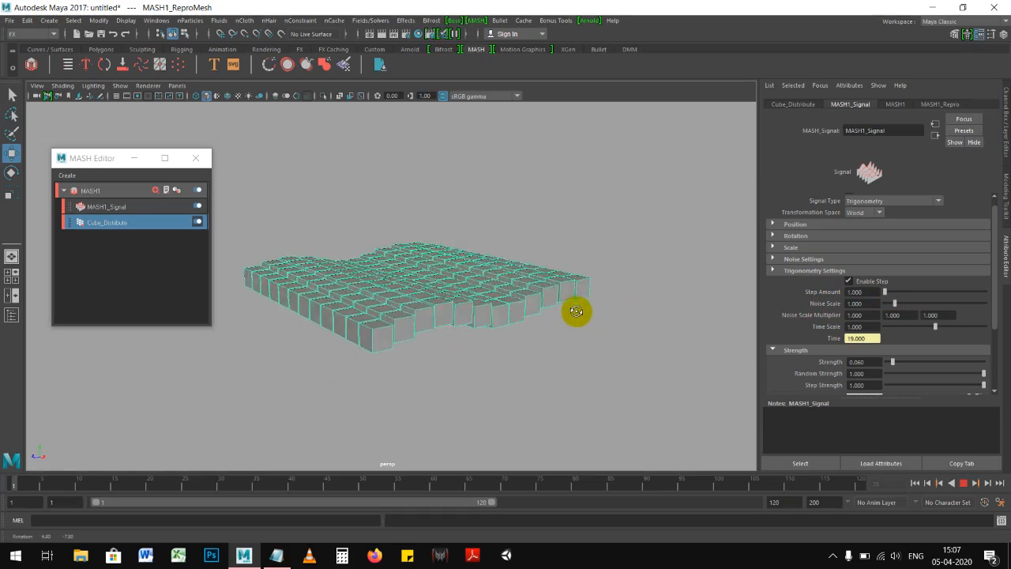
right_click(643, 323)
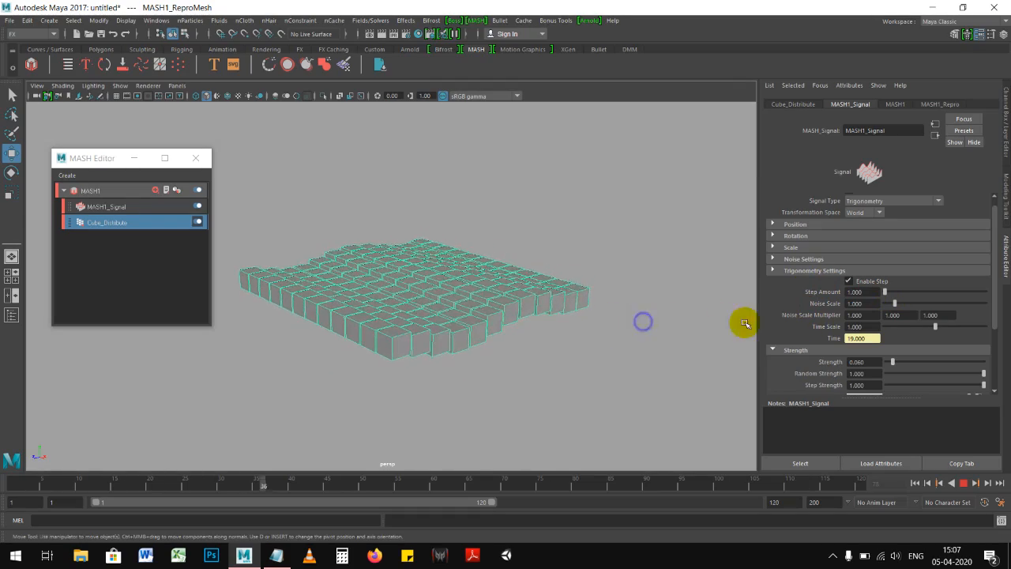
left_click(663, 314)
Lower the Signal node's Noise Scale to about 0.47 and raise its Strength to about 0.14.
mouse_move(903, 305)
left_mouse_down()
mouse_move(921, 302)
mouse_move(888, 307)
left_mouse_up()
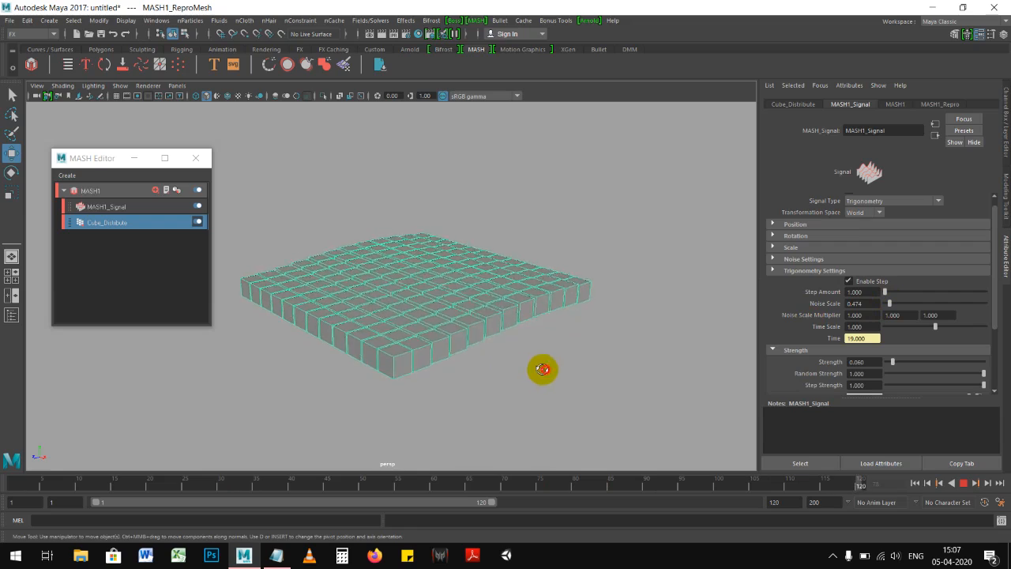
left_click_drag(545, 369, 511, 375, "alt")
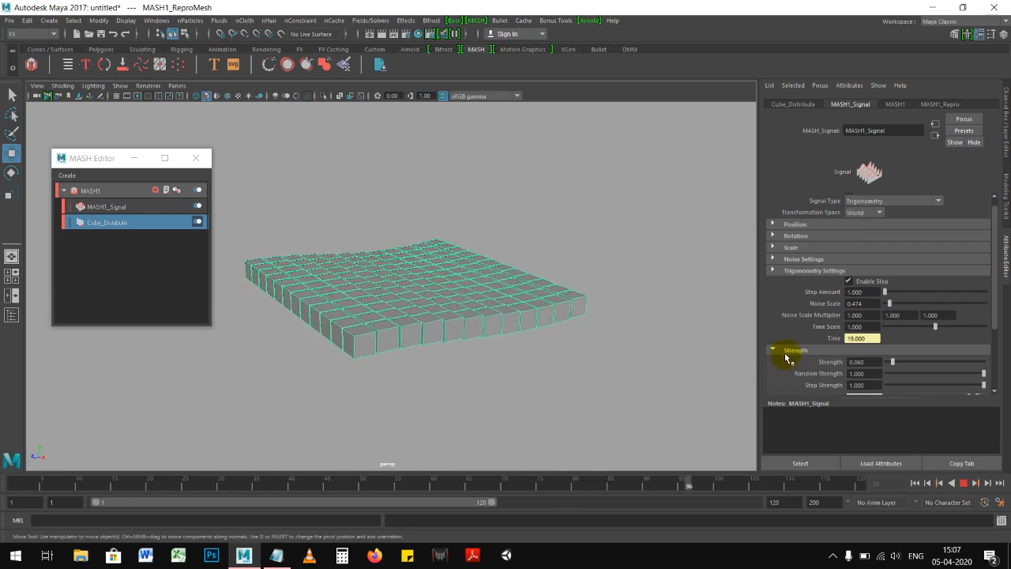
scroll(788, 353, "down", 3)
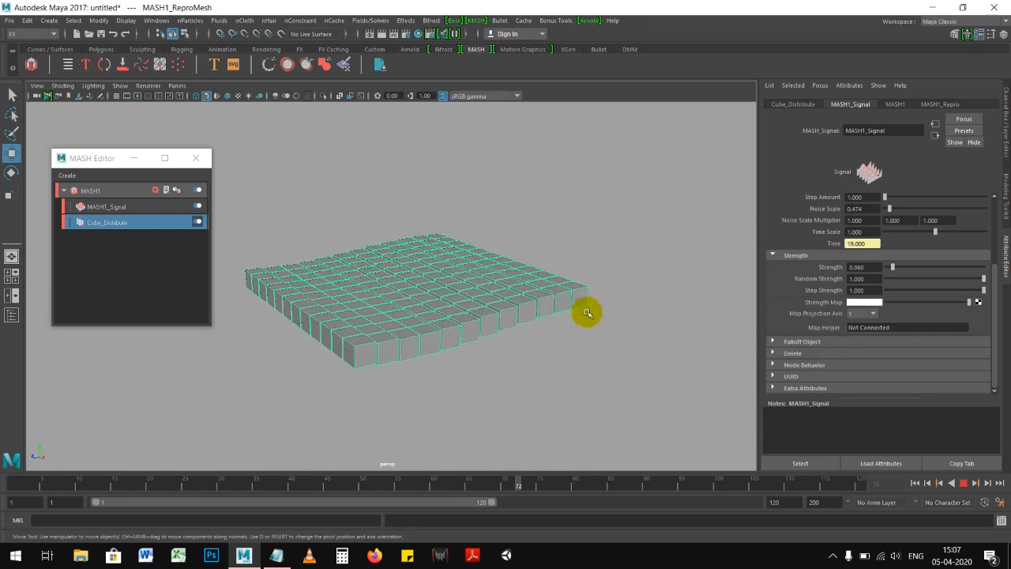
left_click_drag(609, 253, 662, 252, "alt")
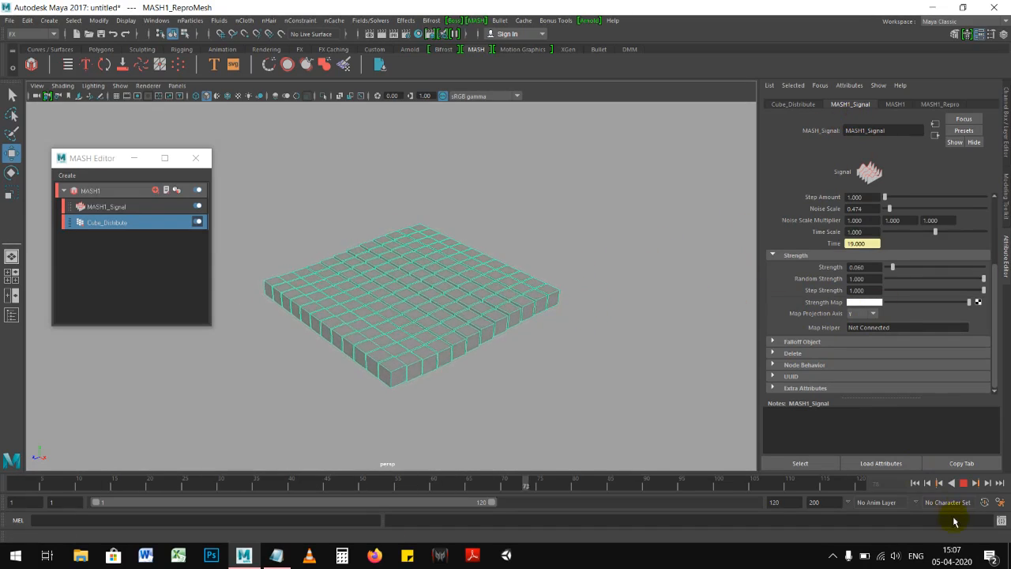
scroll(836, 320, "up", 3)
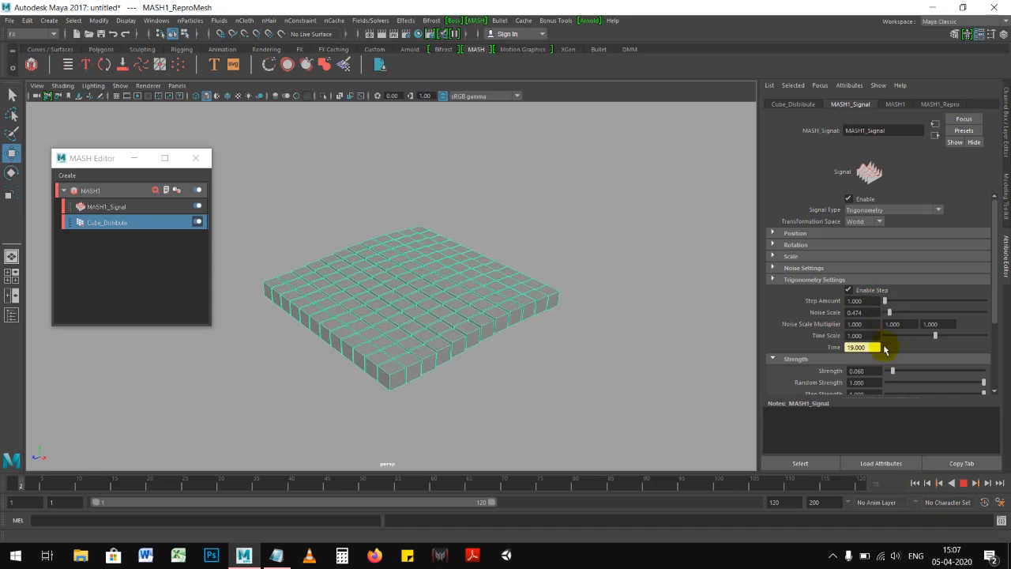
left_click_drag(899, 374, 901, 373)
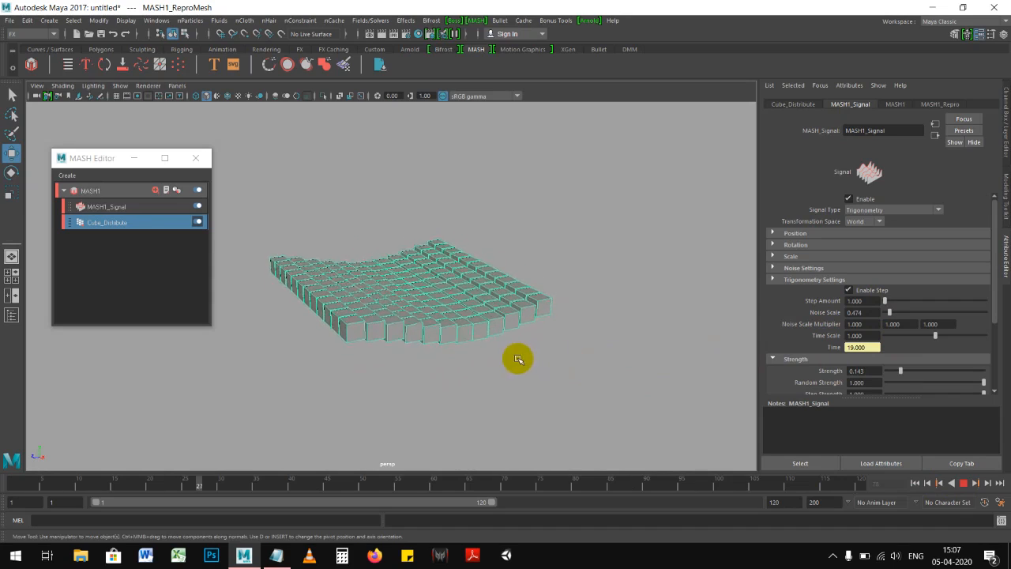
Try a value of 2 in the first and third Noise Scale Multiplier fields, and restore both to 1.
scroll(822, 340, "down", 2)
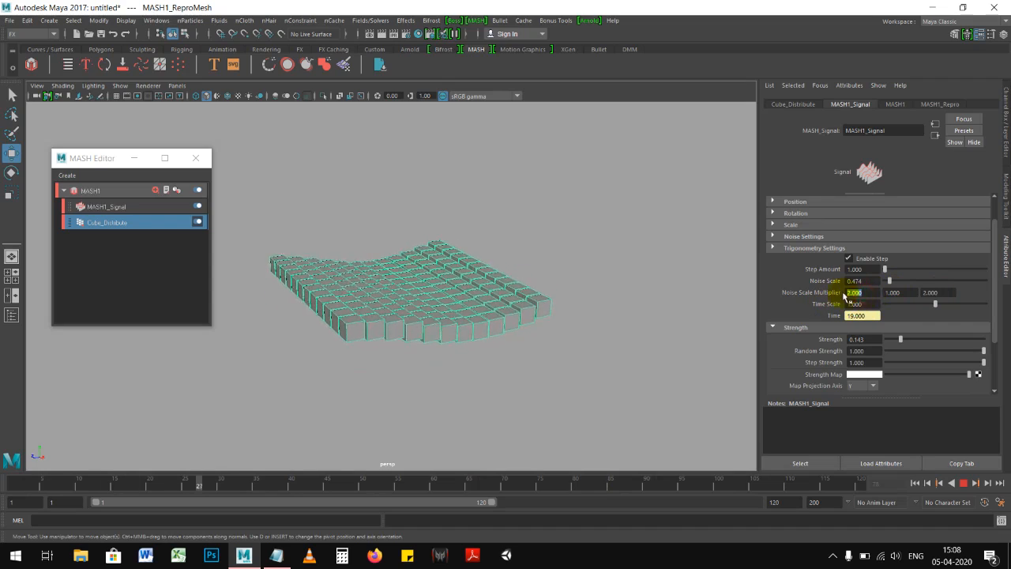
left_click(870, 293)
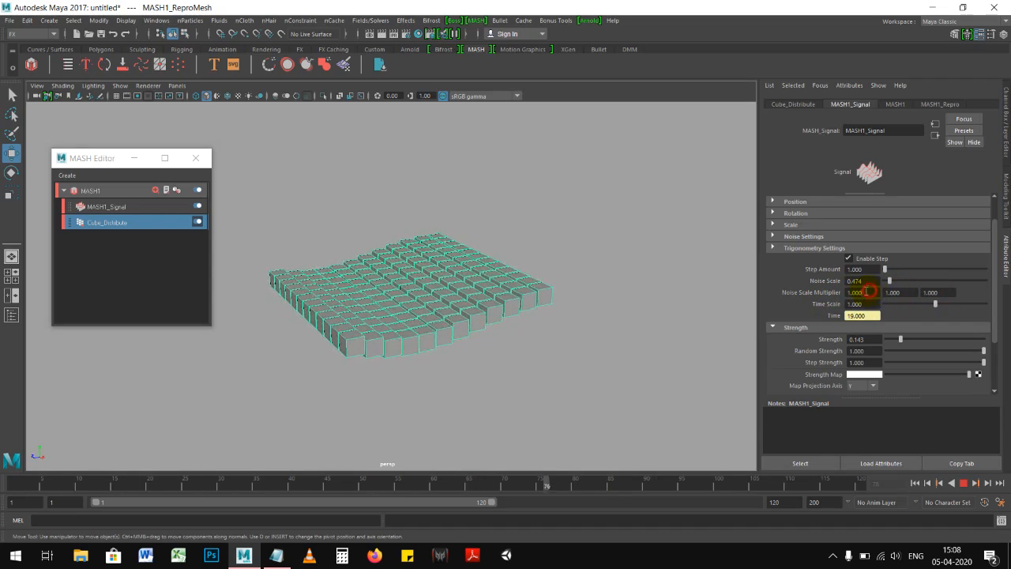
left_click(907, 292)
Examine the waving cube layer from several angles and stop the animation playback.
left_click_drag(518, 318, 569, 319, "alt")
right_click_drag(569, 318, 510, 320, "alt")
mouse_move(488, 323)
left_mouse_down("alt")
mouse_move(486, 332)
mouse_move(445, 327)
mouse_move(443, 311)
mouse_move(492, 339)
left_mouse_up("alt")
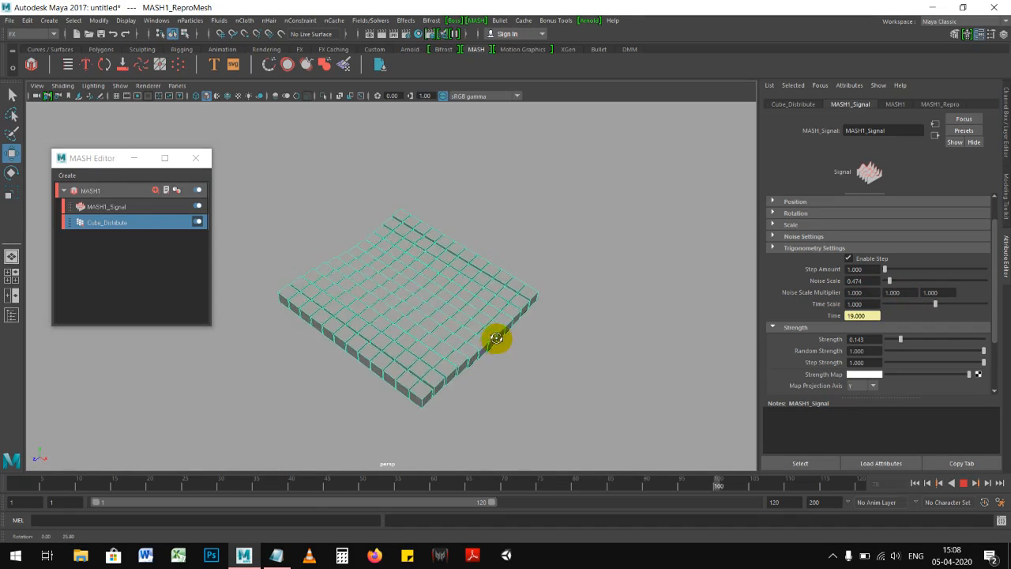
left_click(965, 486)
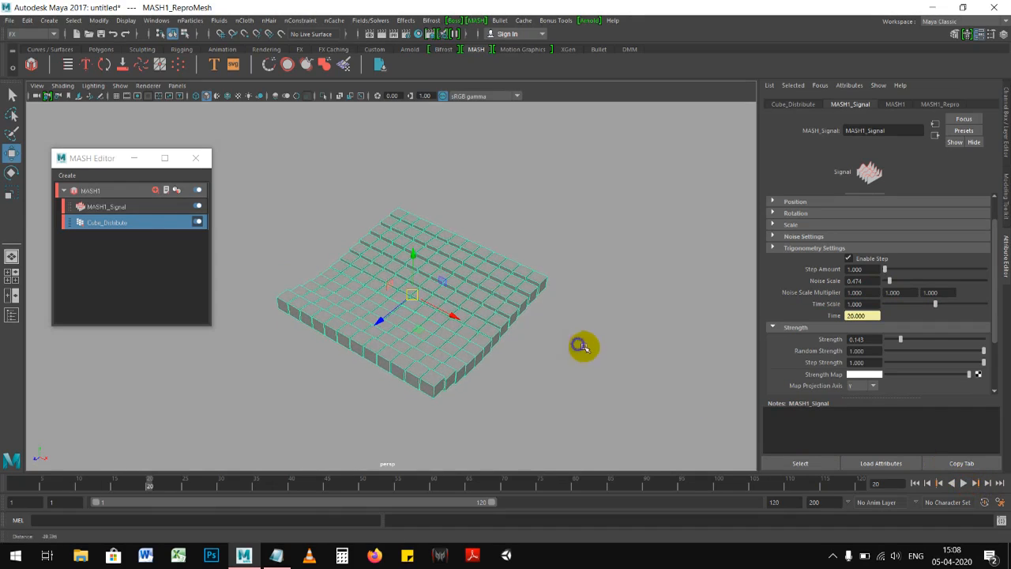
left_click(454, 214)
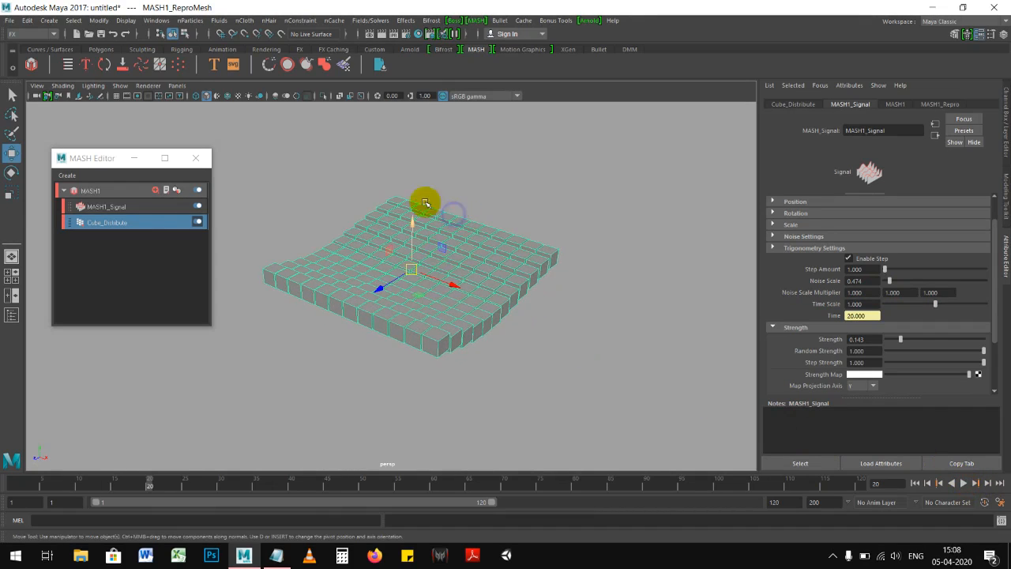
Save the scene to the Desktop as Mash_Signal and start a new empty scene.
left_click(102, 34)
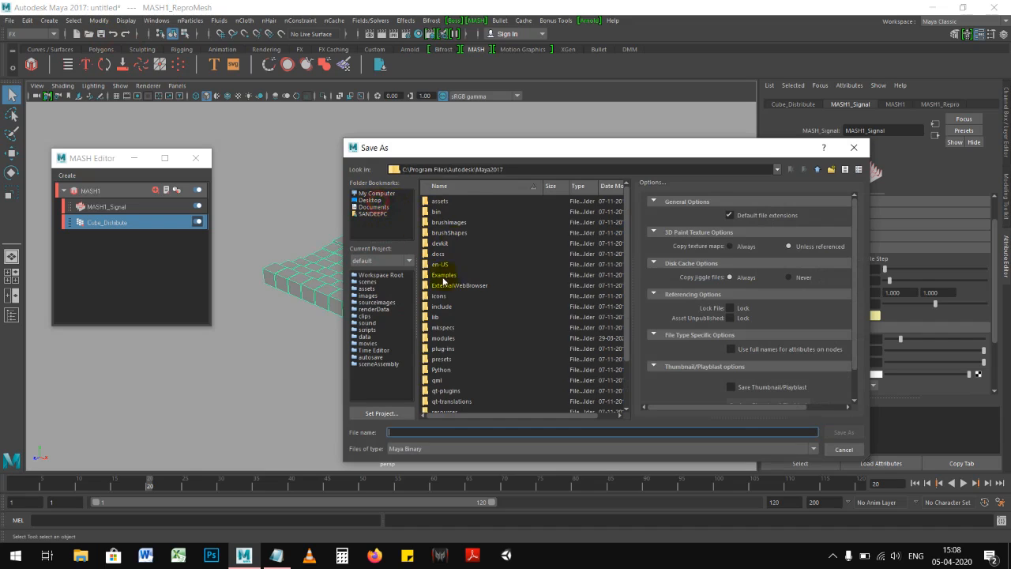
left_click(466, 433)
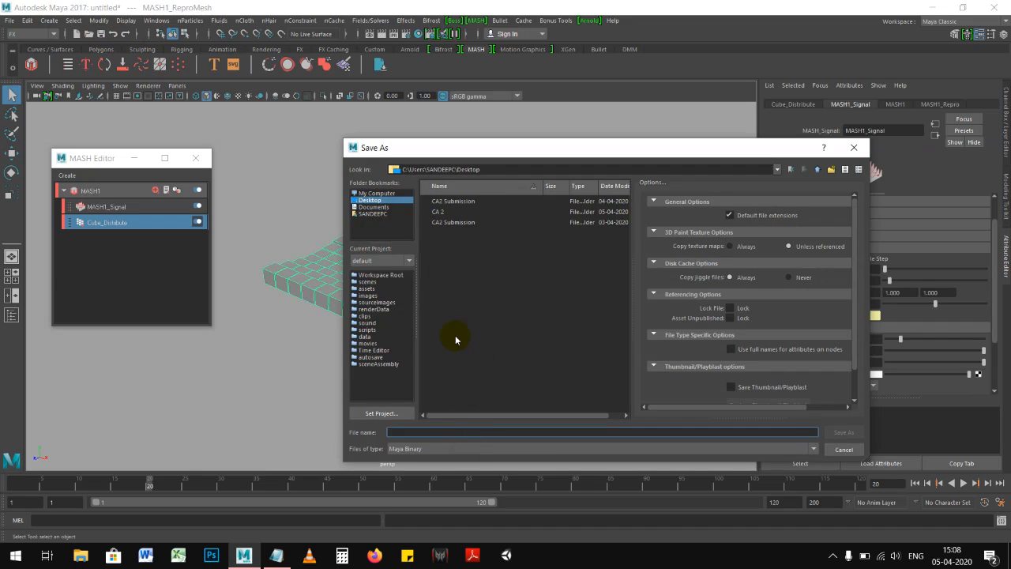
type("Mas")
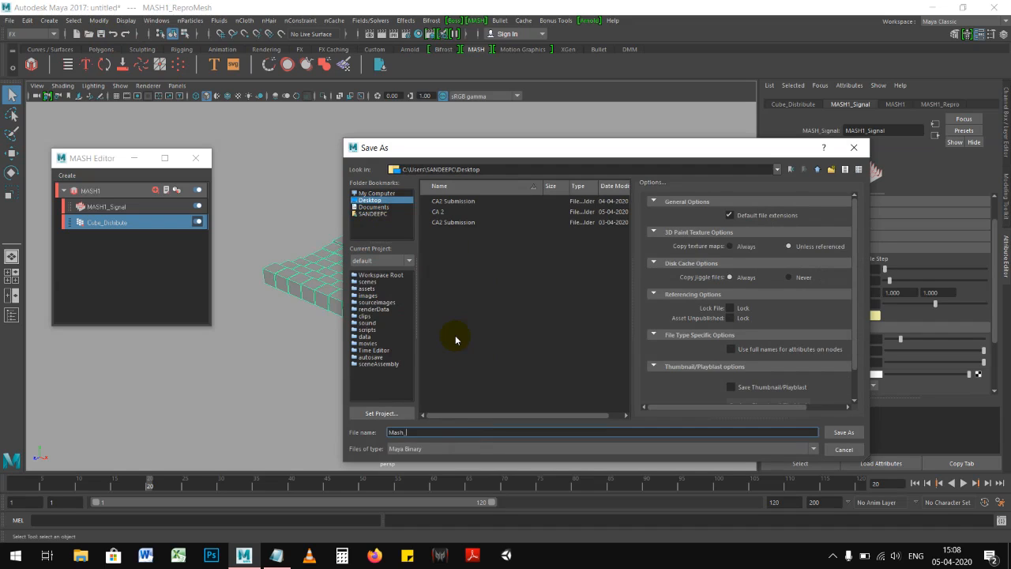
type("h_Signal")
left_click(845, 433)
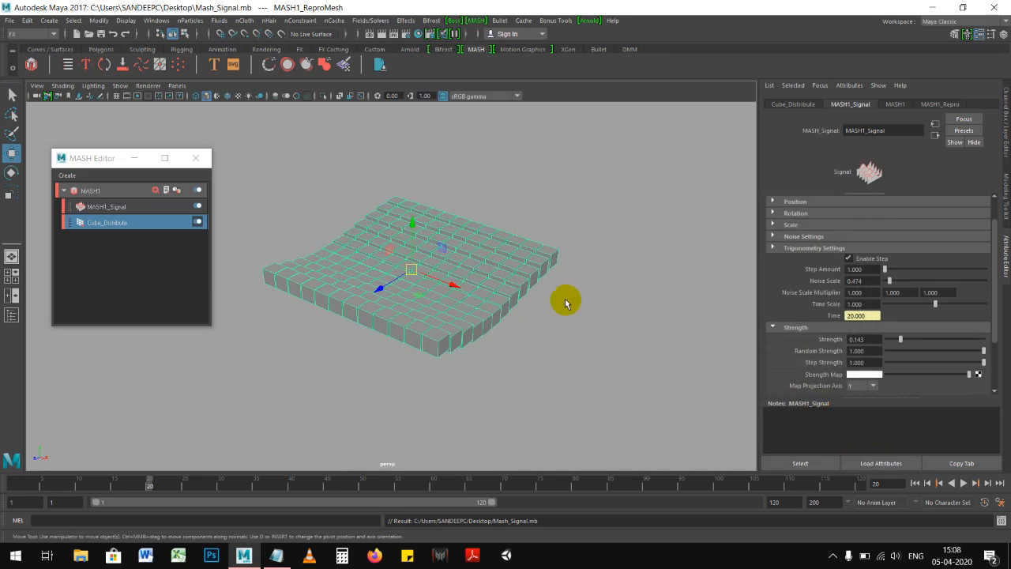
left_click(79, 34)
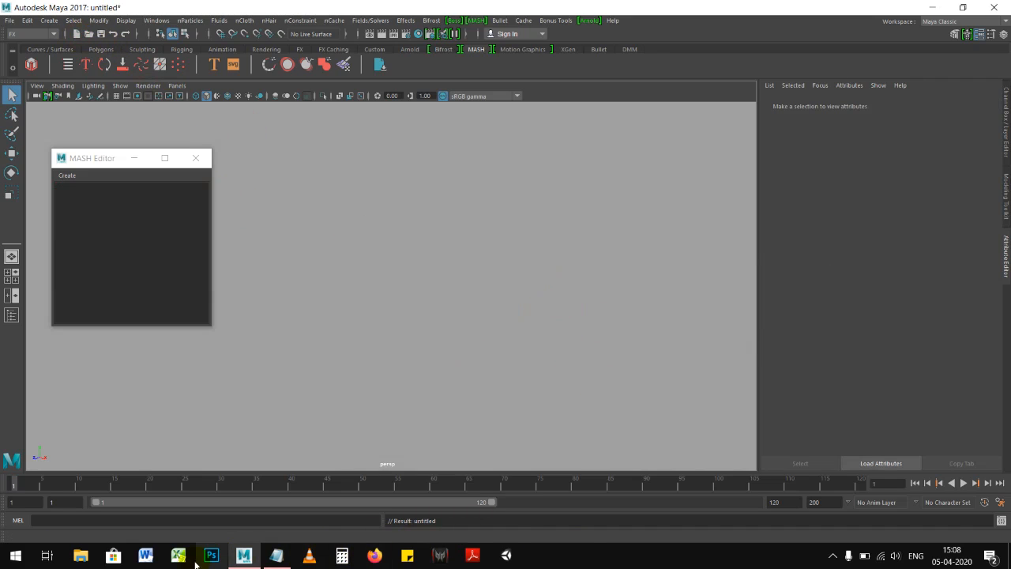
left_click(833, 556)
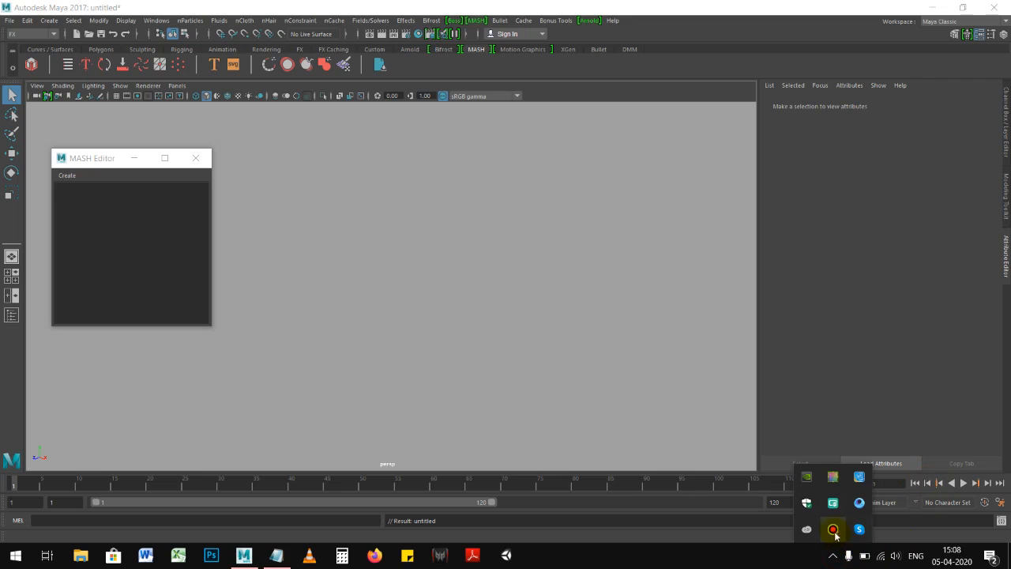
left_click(832, 529)
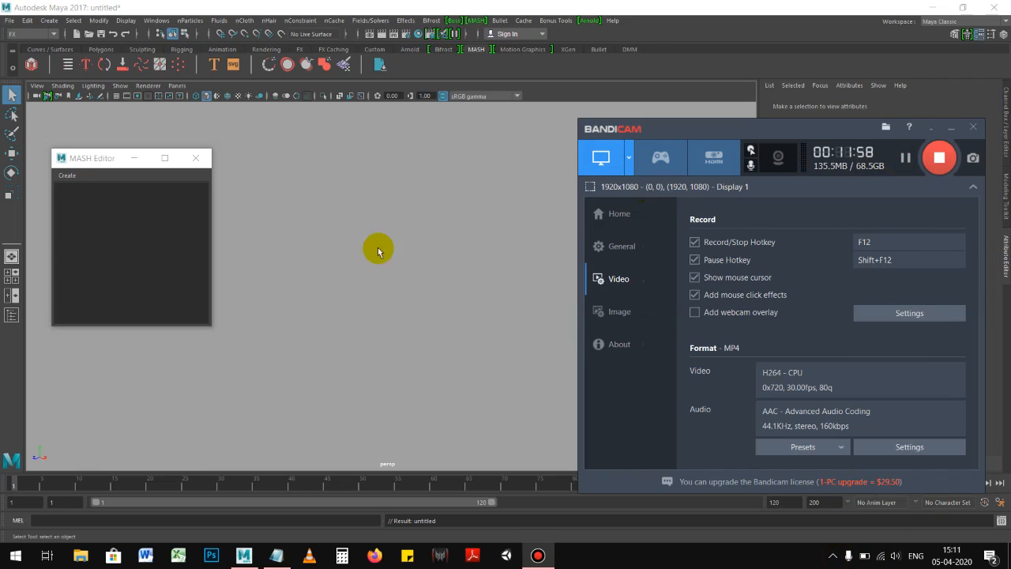
left_click(388, 256)
key("w")
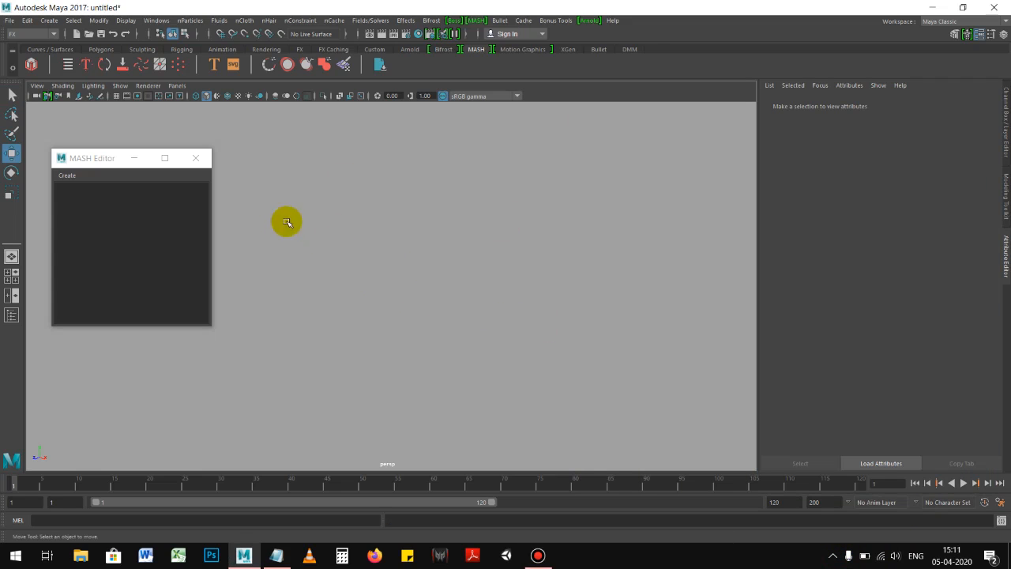
Move the MASH Editor slightly lower and create a polygon plane at the origin.
left_click_drag(113, 157, 115, 175)
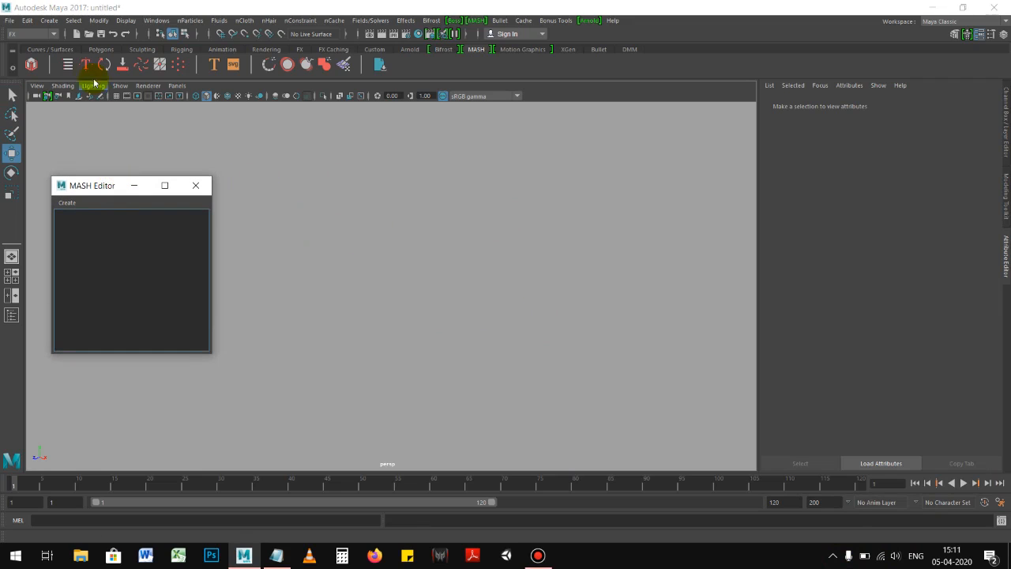
left_click(102, 49)
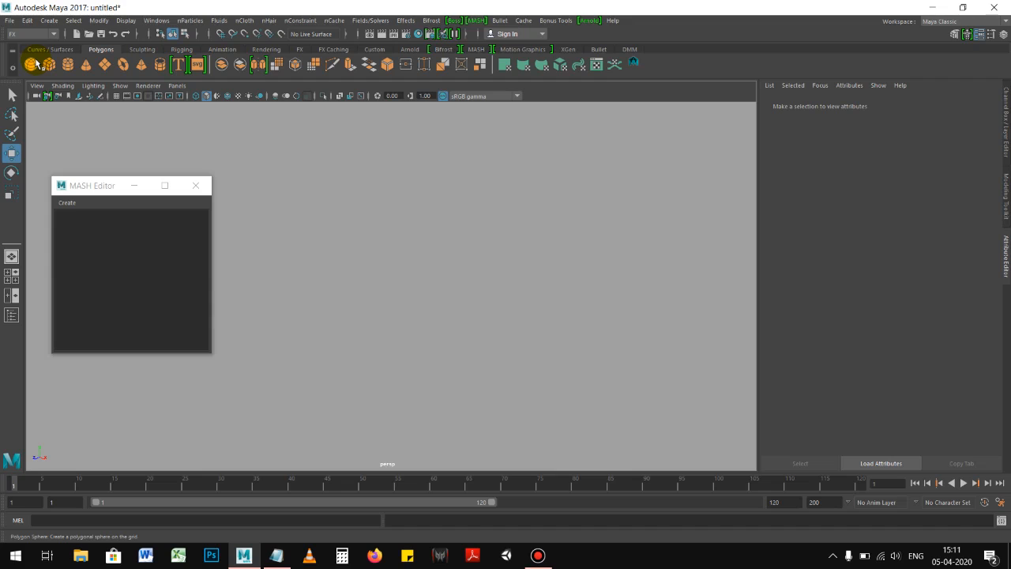
left_click(105, 65)
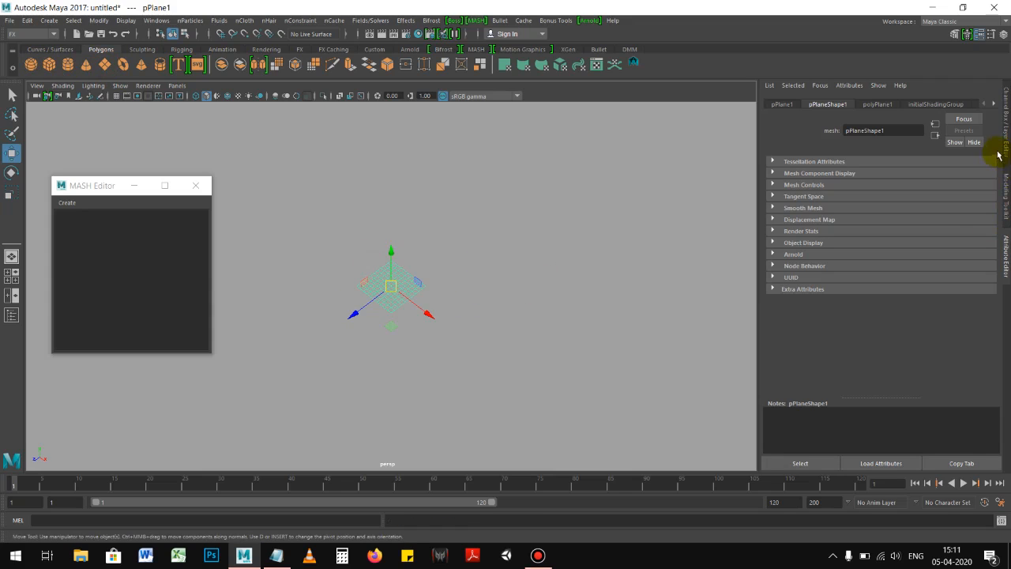
Reduce the plane's width and height subdivisions so it consists of a single face.
left_click(1006, 202)
left_click(1000, 242)
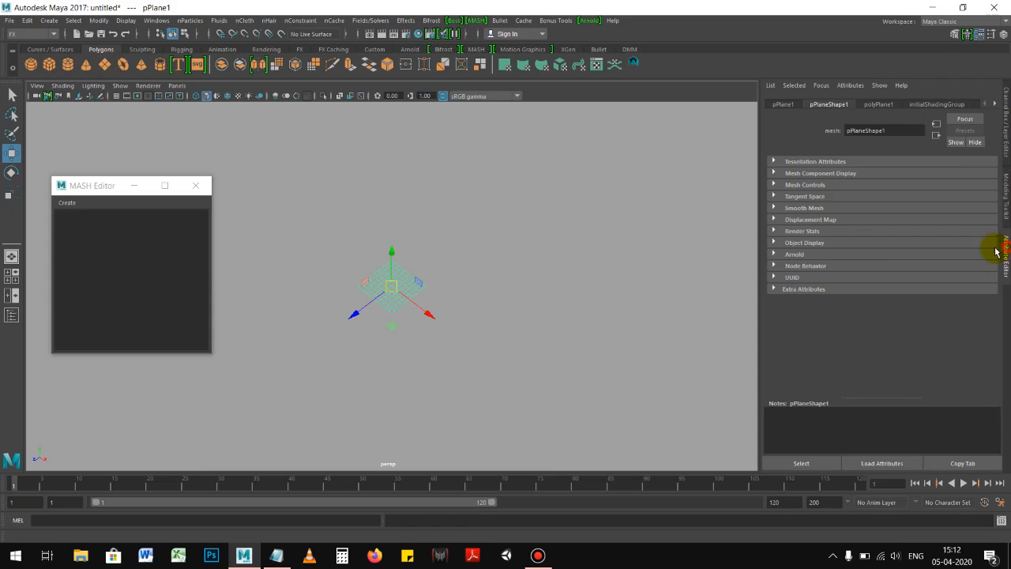
left_click(1000, 140)
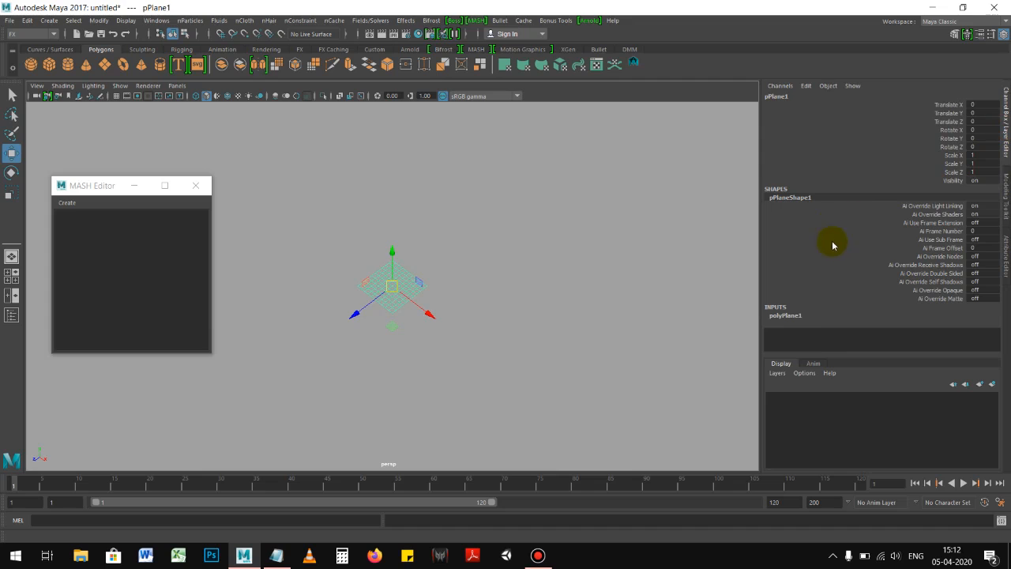
left_click(799, 315)
left_click_drag(915, 324, 916, 335)
middle_click_drag(511, 223, 388, 229)
key("w")
Assign a new Lambert material to the plane and set its color to yellow.
right_click_drag(446, 284, 524, 292, "alt")
right_click_drag(410, 220, 481, 480)
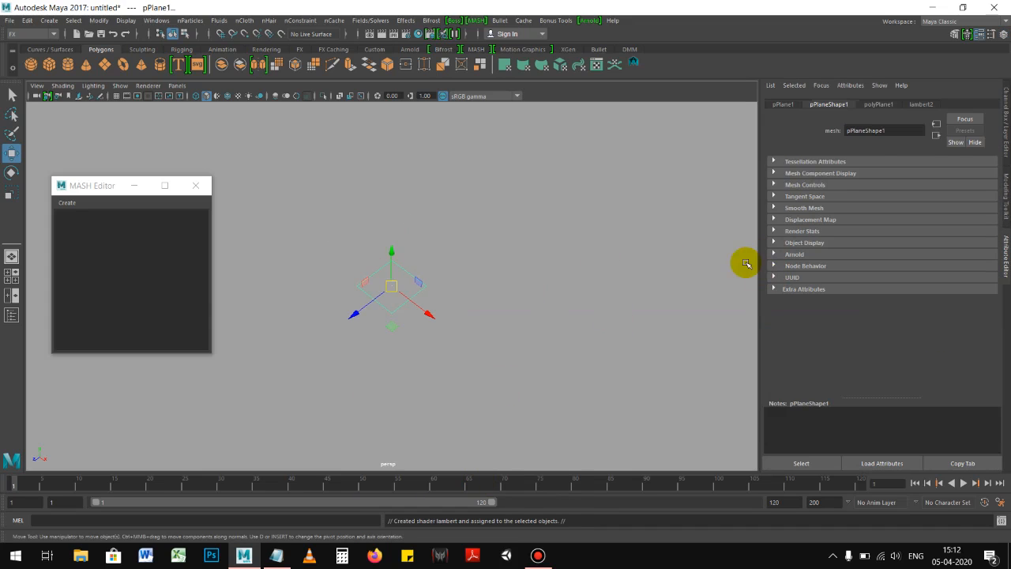
left_click(919, 103)
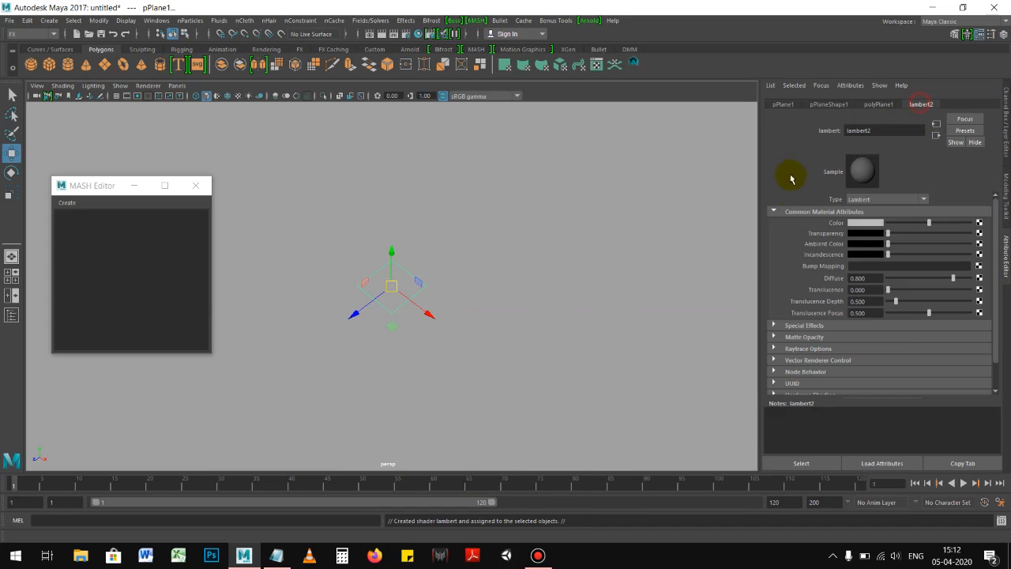
left_click(880, 224)
left_click(843, 195)
left_click(528, 267)
left_click_drag(361, 247, 511, 324)
right_click_drag(537, 324, 474, 312, "alt")
left_click_drag(471, 310, 506, 309, "alt")
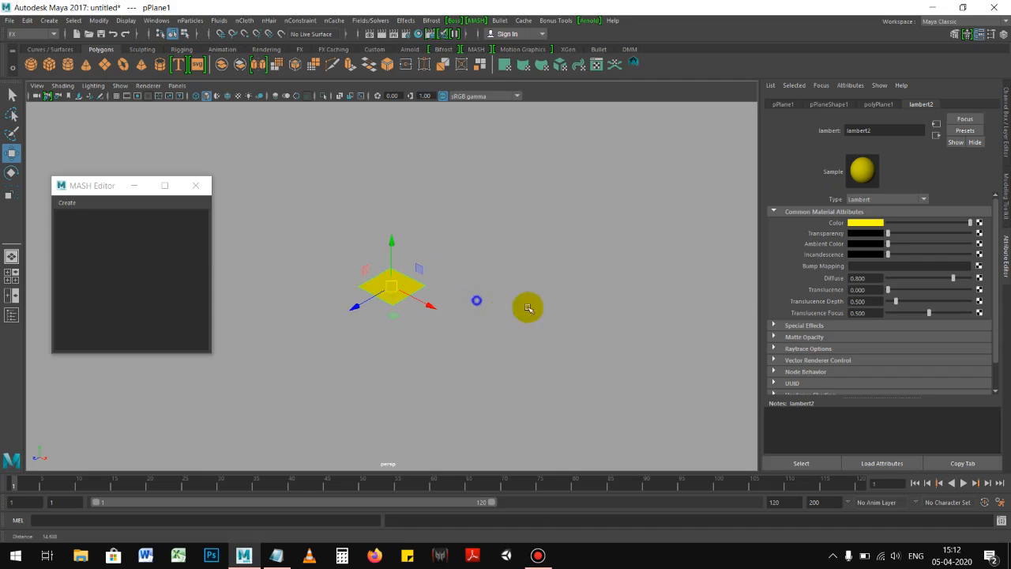
Change the Lambert material's color to orange-yellow with a hue of about 34.6.
left_click(873, 223)
left_click(794, 258)
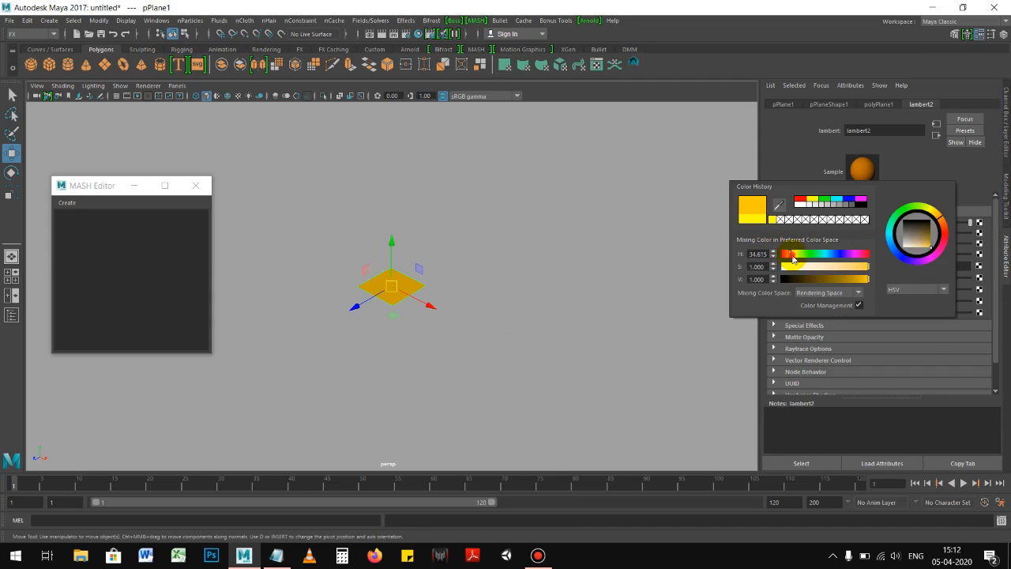
left_click(542, 290)
left_click_drag(339, 260, 445, 300)
left_click_drag(529, 299, 479, 276, "alt")
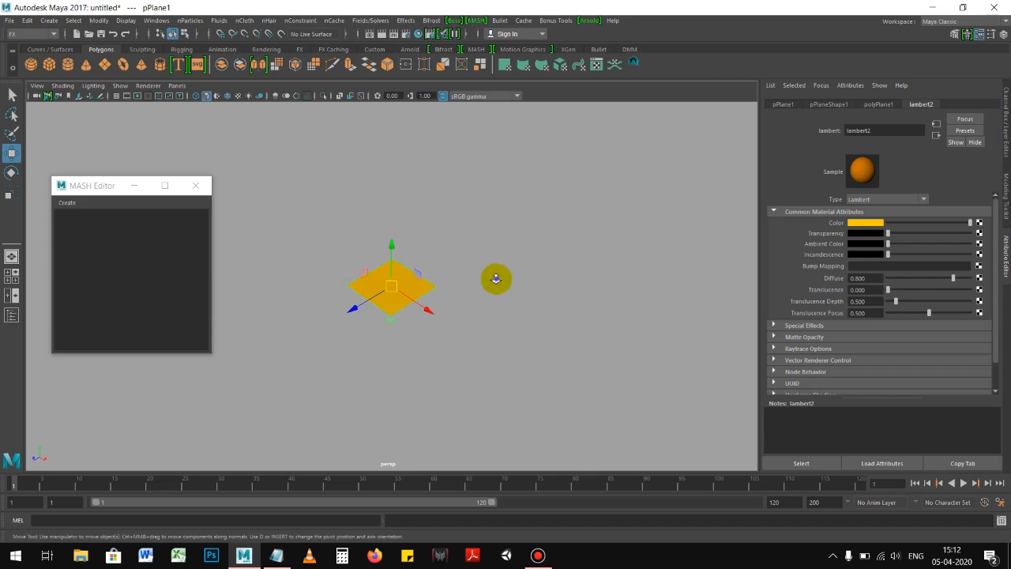
Create a MASH network from the orange plane and select the resulting row of instances.
left_click(476, 49)
left_click_drag(427, 237, 491, 226, "alt")
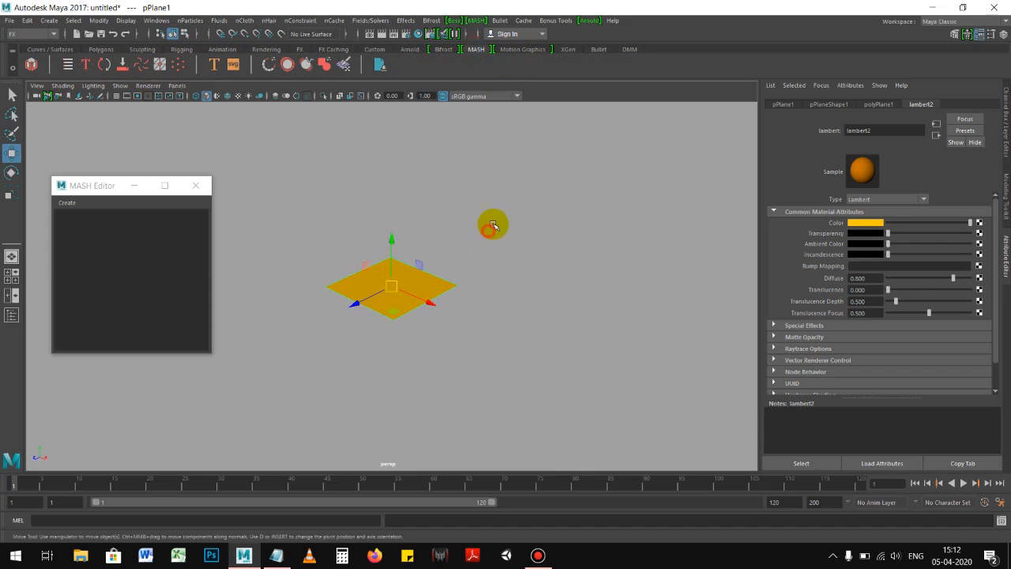
left_click(32, 65)
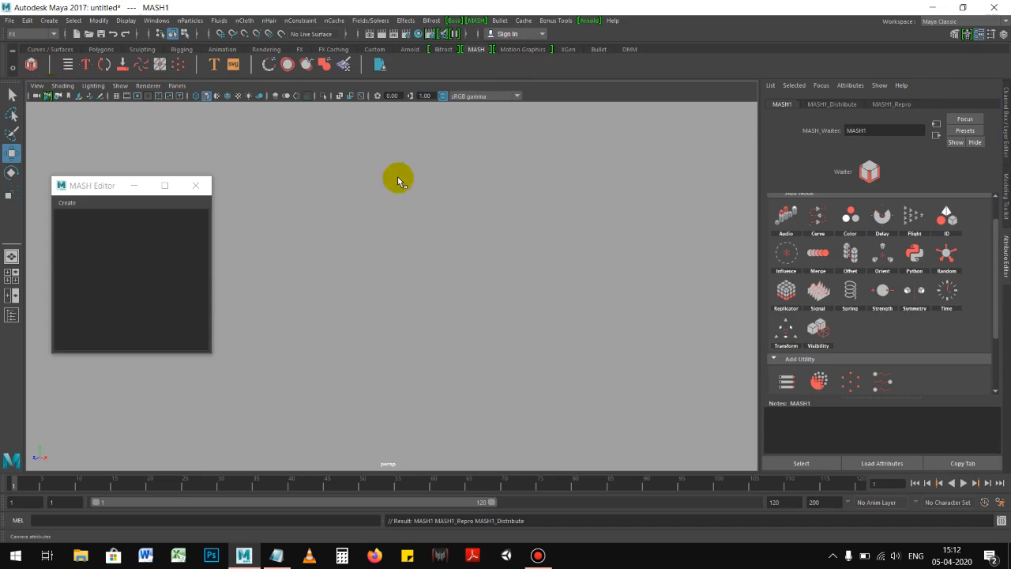
right_click_drag(494, 297, 260, 283, "alt")
right_click_drag(514, 325, 240, 307, "alt")
right_click_drag(507, 321, 467, 334, "alt")
middle_click_drag(463, 305, 407, 260, "alt")
left_click_drag(411, 260, 469, 262, "alt")
left_click_drag(296, 235, 427, 327)
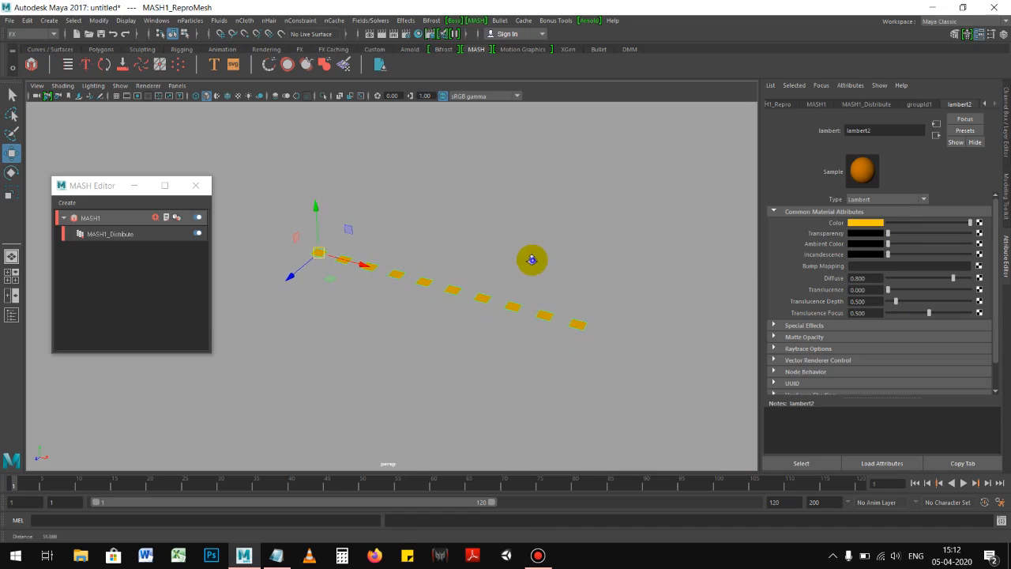
scroll(550, 273, "down", 1)
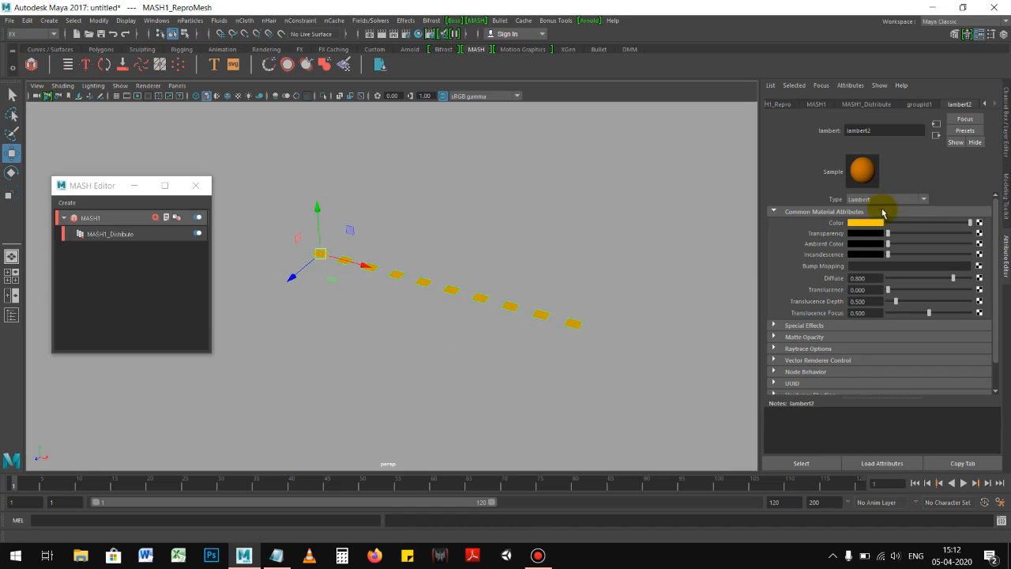
Set the Distribute node's Distribution Type to Grid and raise Grid Y to 3.
left_click(871, 105)
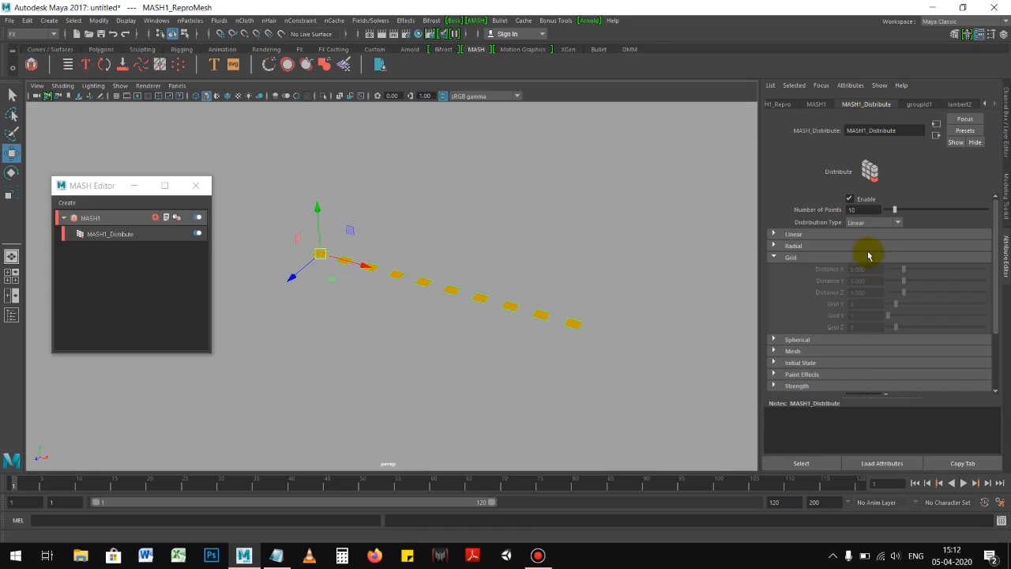
left_click(875, 224)
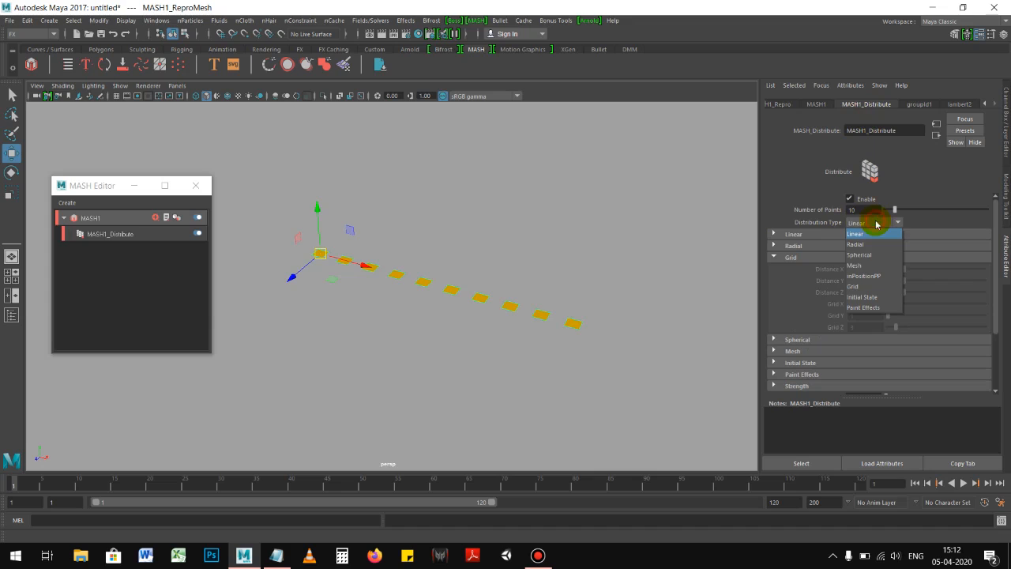
left_click(867, 287)
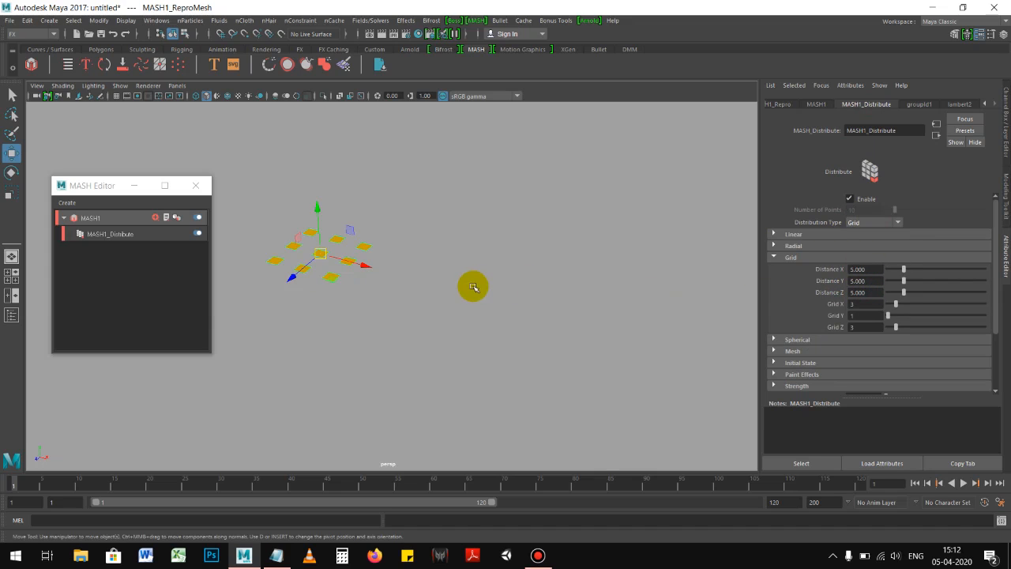
left_click(822, 105)
left_click(850, 105)
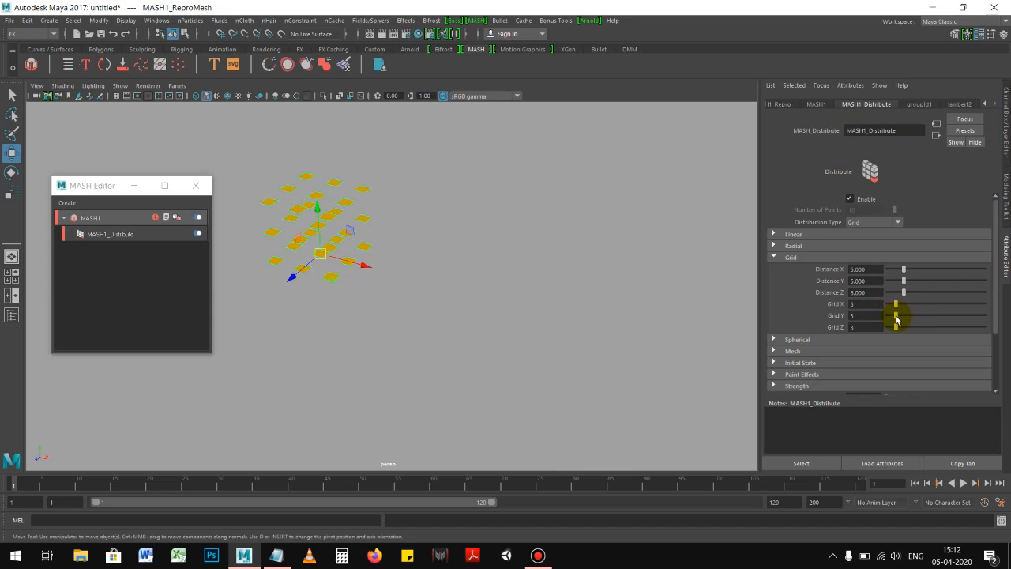
left_click_drag(439, 265, 466, 263, "alt")
right_click_drag(466, 263, 542, 264, "alt")
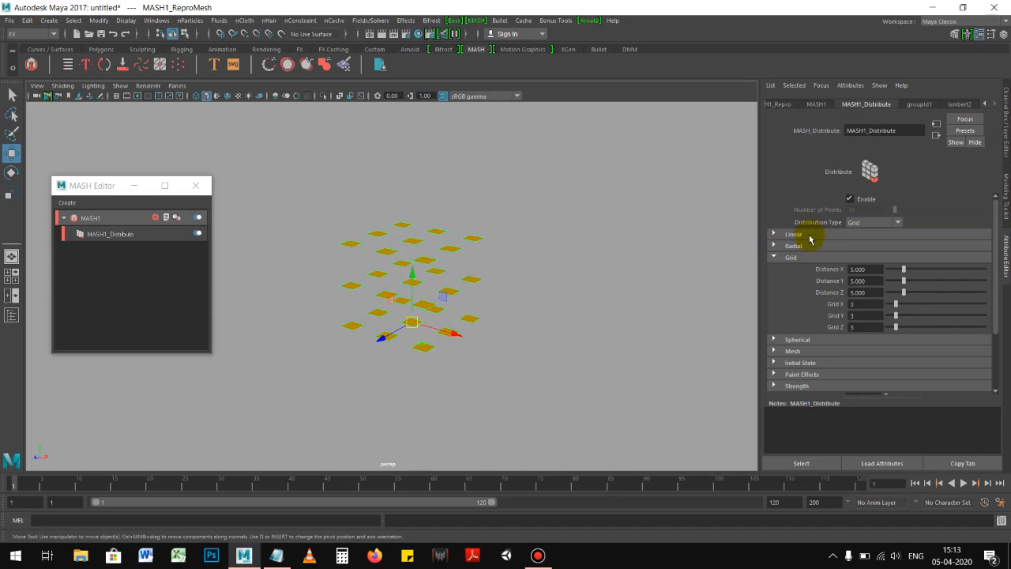
Examine the Distribute node's attribute sections and the MASH1 and Repro node settings, including the available MASH nodes and utilities.
left_click(816, 248)
left_click(816, 248)
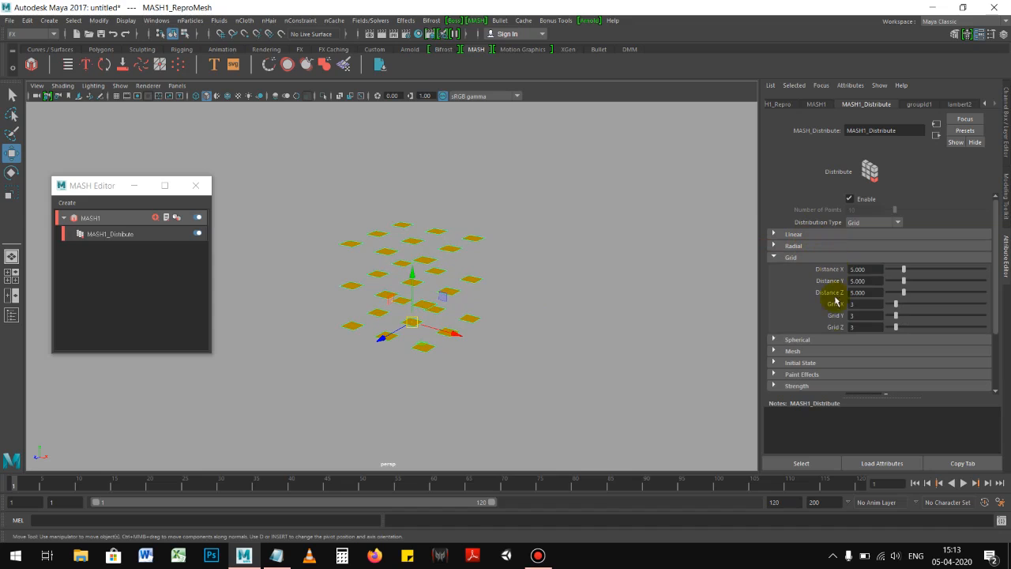
scroll(809, 355, "down", 3)
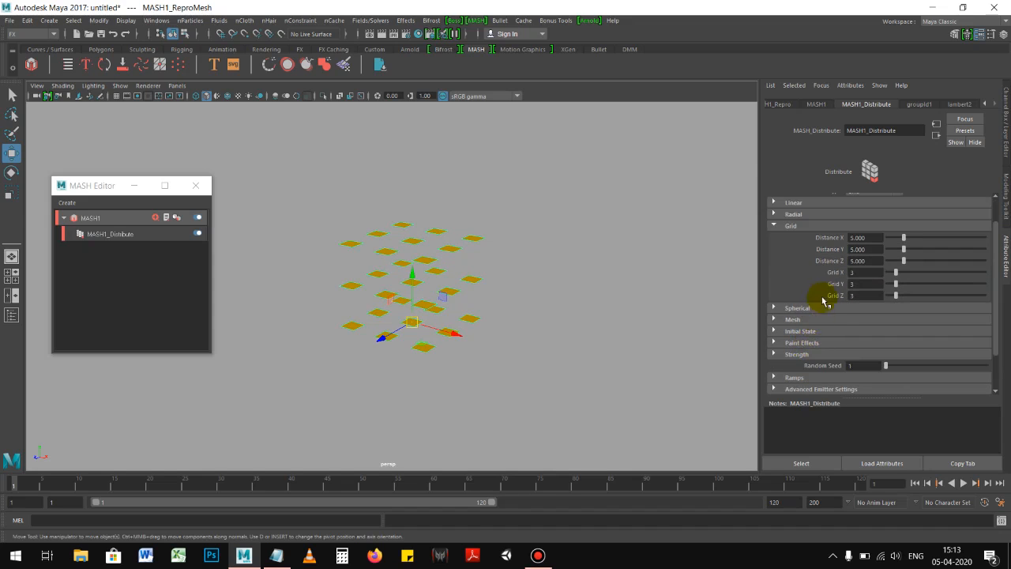
left_click(812, 307)
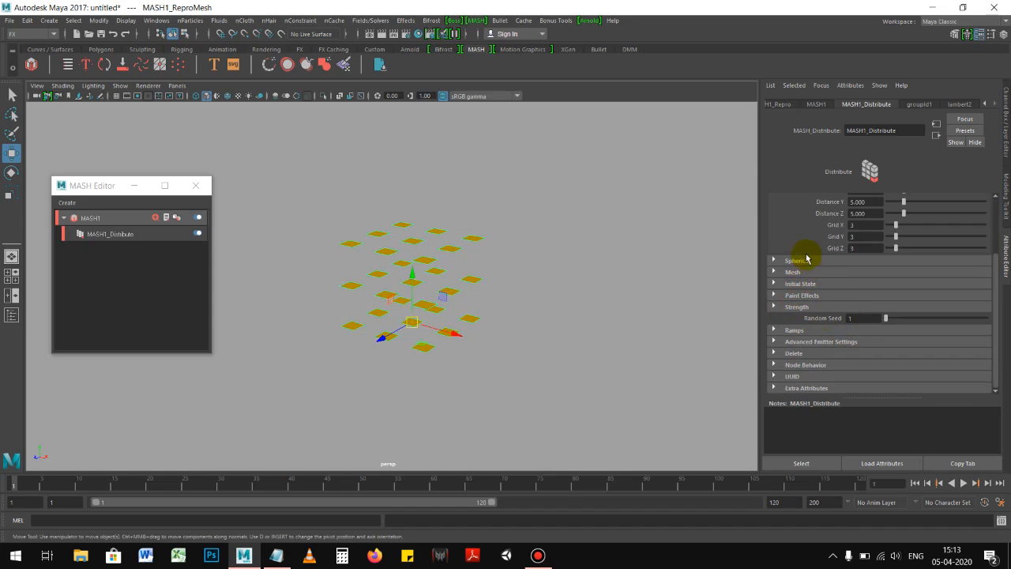
scroll(818, 270, "up", 2)
scroll(801, 248, "up", 1)
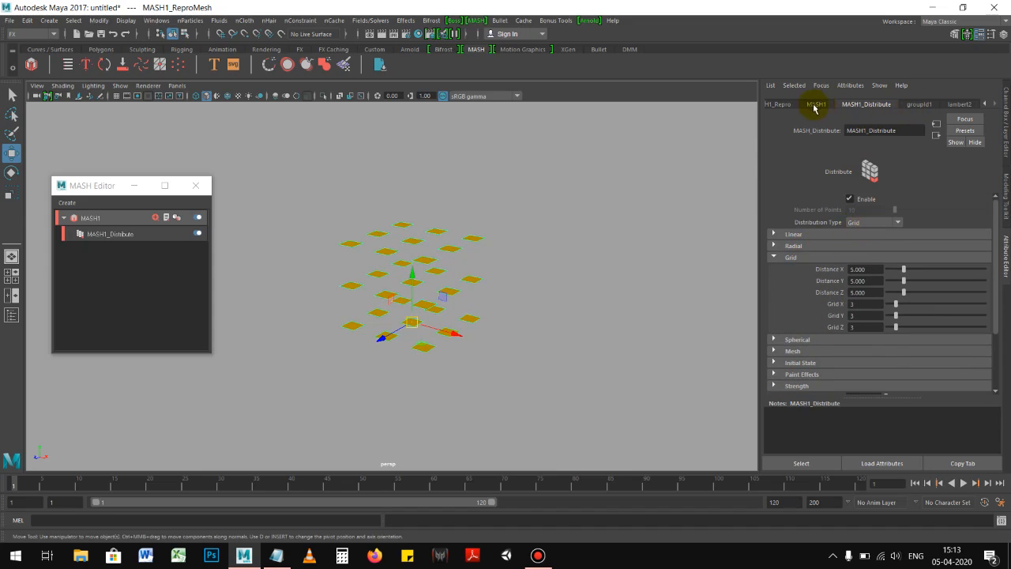
left_click(136, 234)
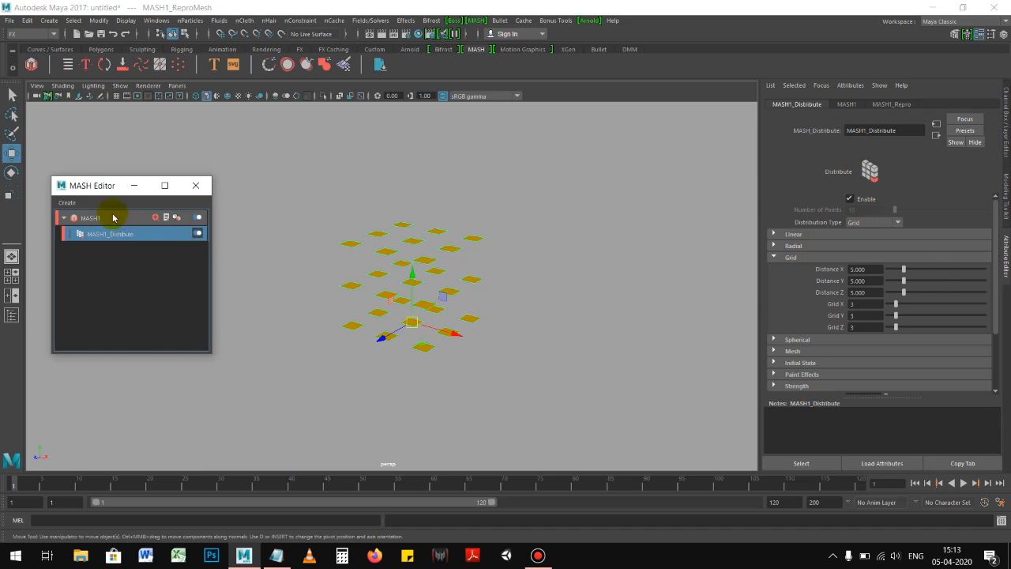
left_click(113, 218)
scroll(916, 287, "up", 1)
scroll(876, 296, "down", 2)
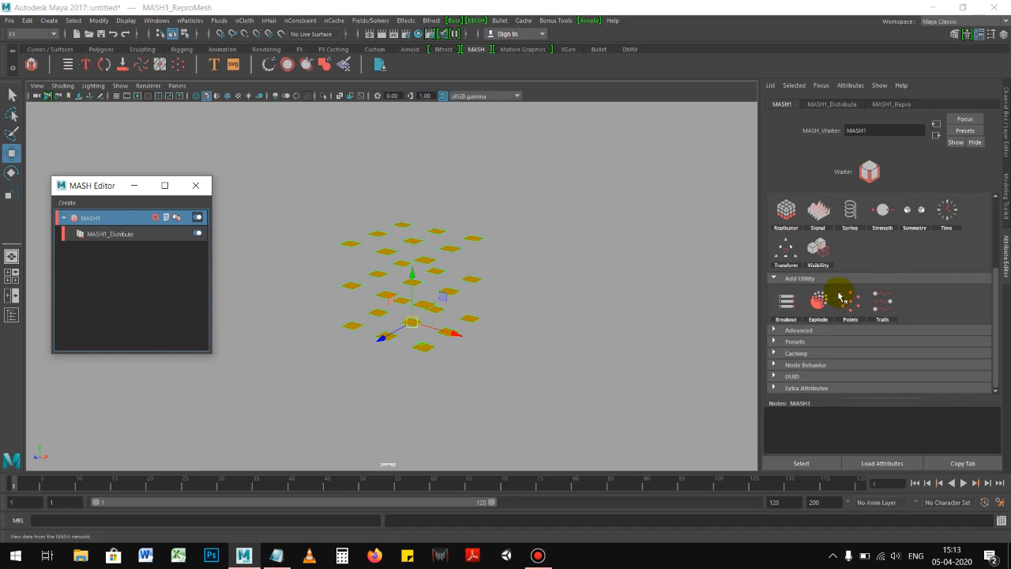
left_click(825, 105)
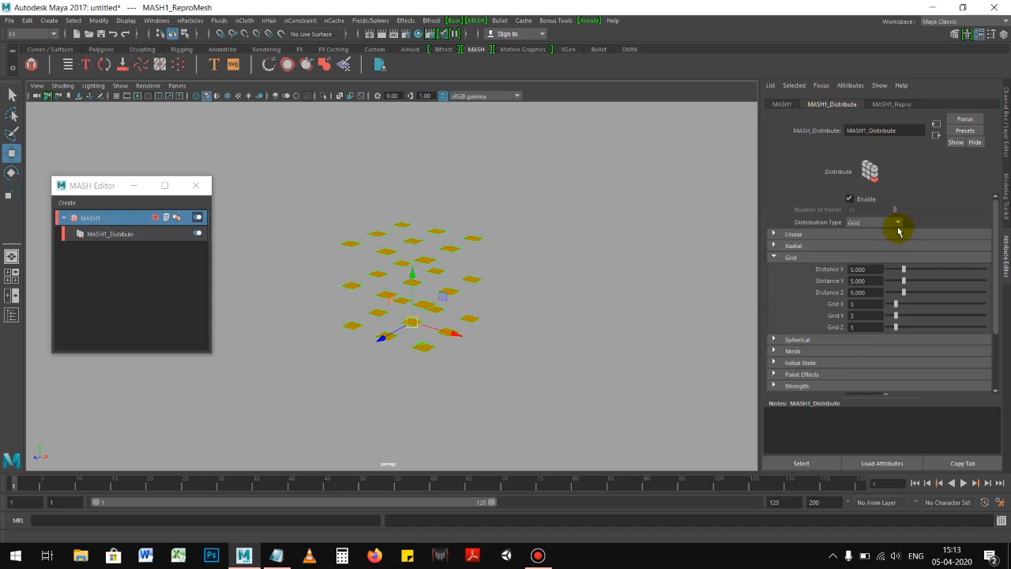
left_click(893, 105)
left_click(837, 104)
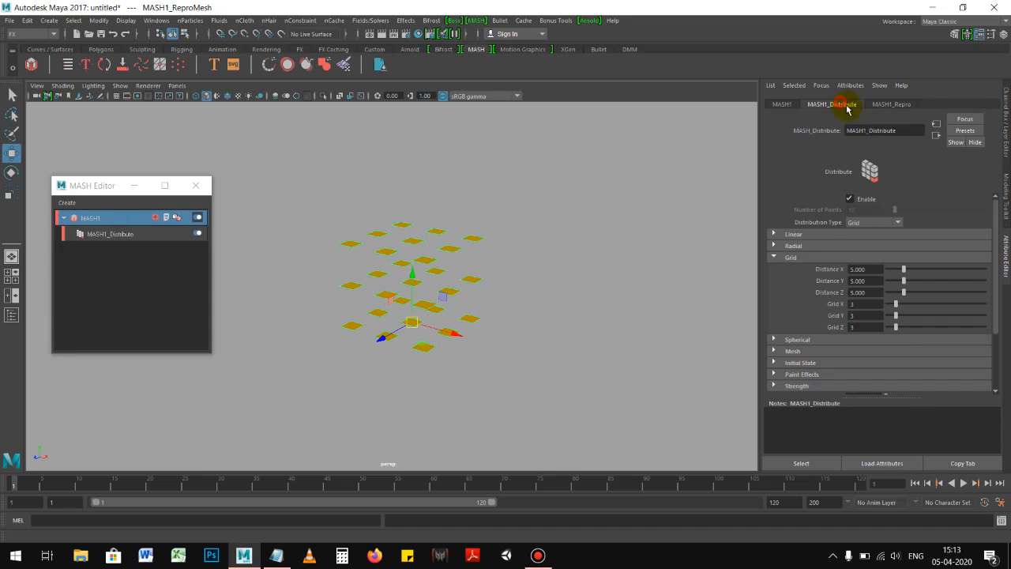
Examine the Distribute node's Strength and Mesh sections and its available distribution types.
scroll(827, 300, "down", 2)
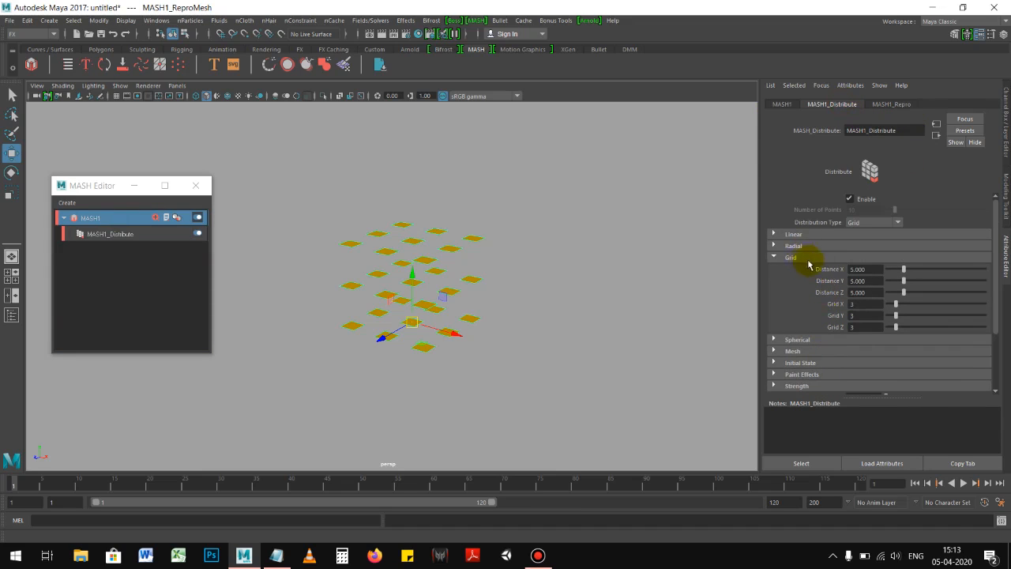
scroll(869, 279, "down", 2)
left_click(826, 322)
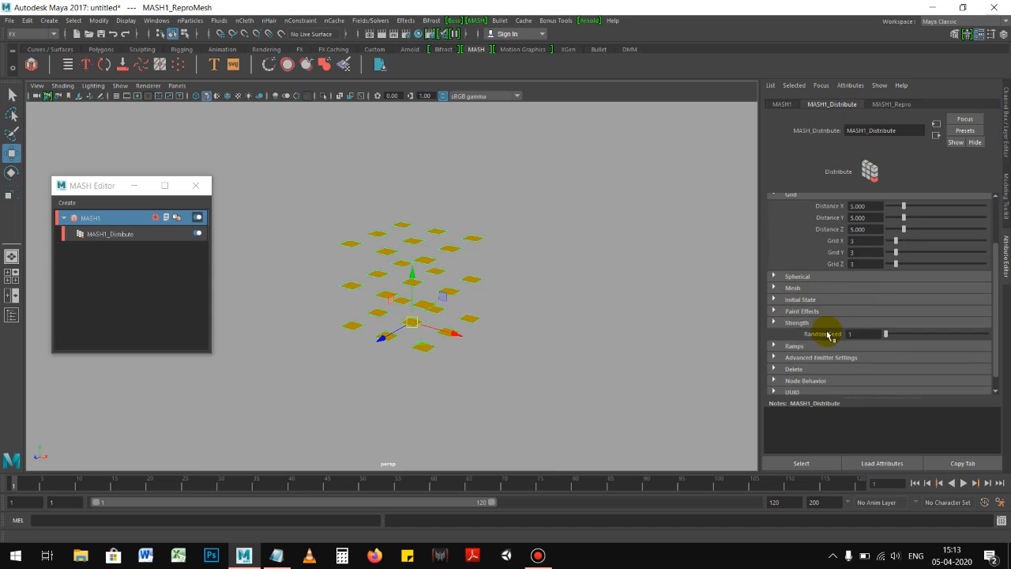
scroll(824, 333, "down", 1)
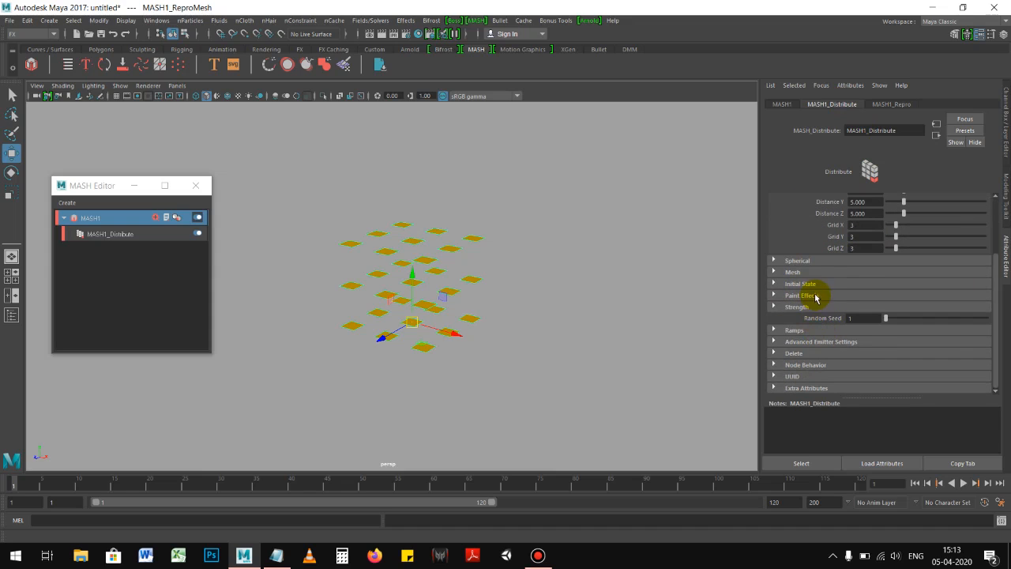
left_click(793, 271)
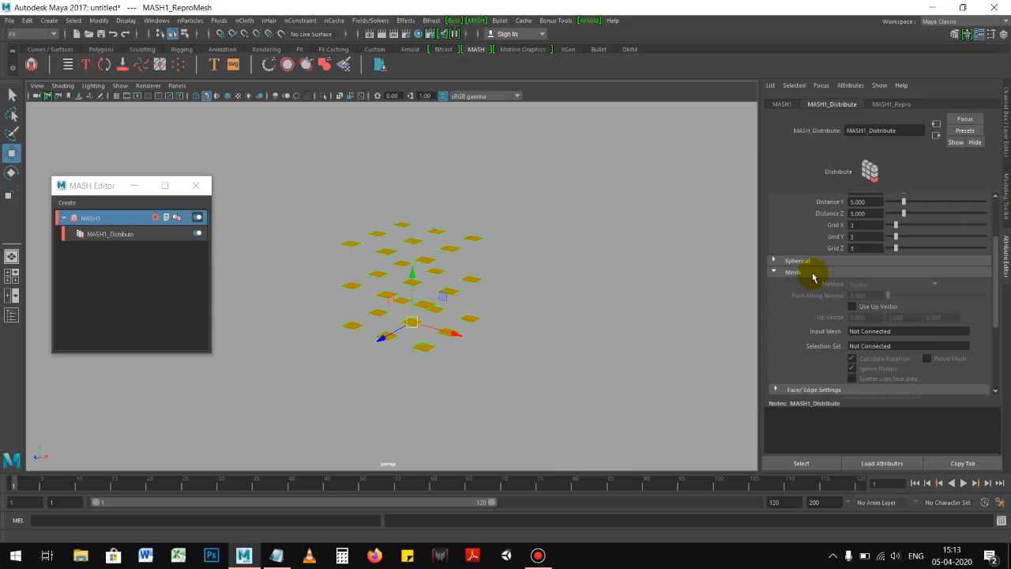
left_click(814, 274)
left_click(806, 274)
left_click(805, 274)
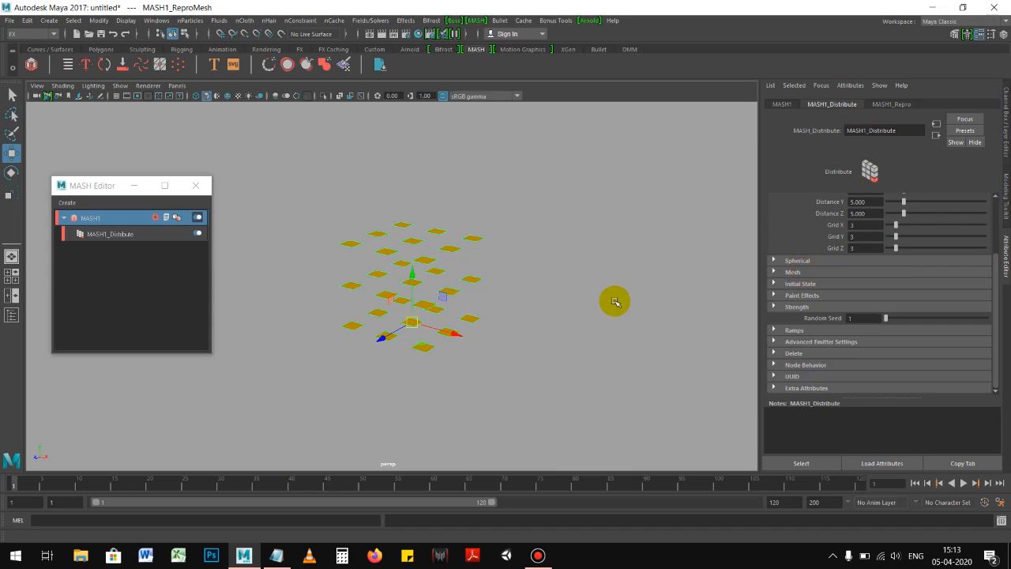
scroll(829, 289, "up", 3)
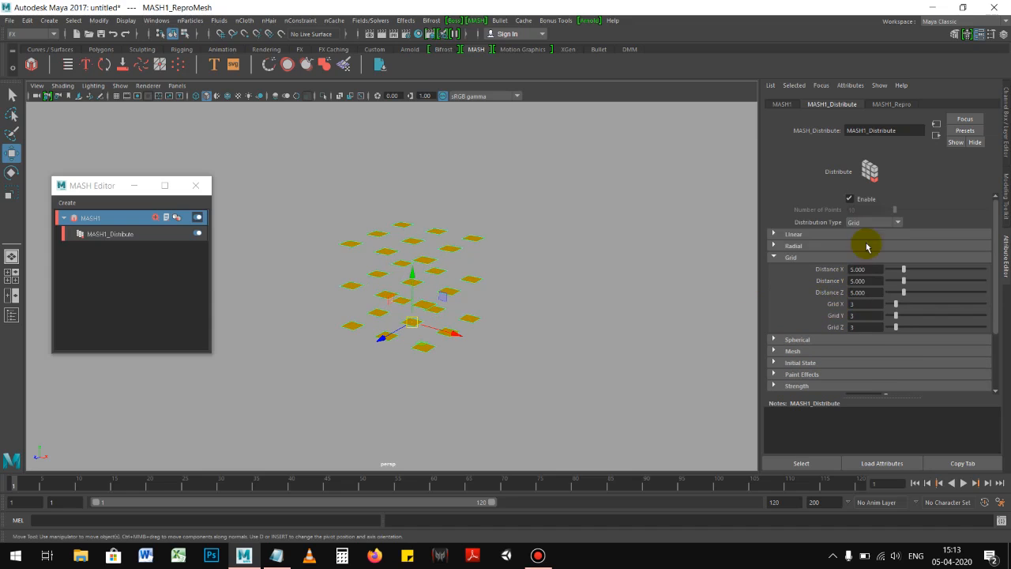
left_click(868, 223)
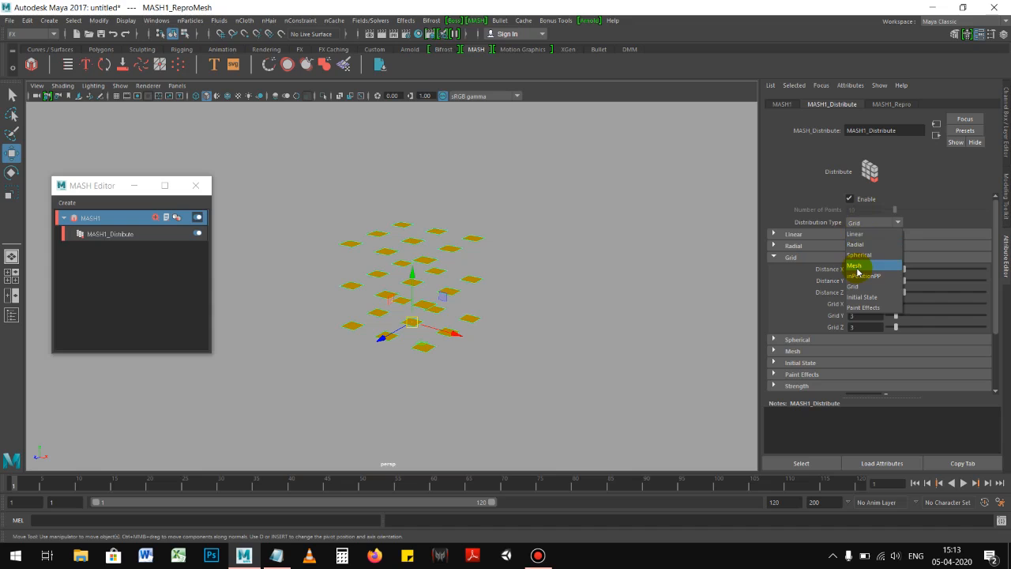
left_click(807, 282)
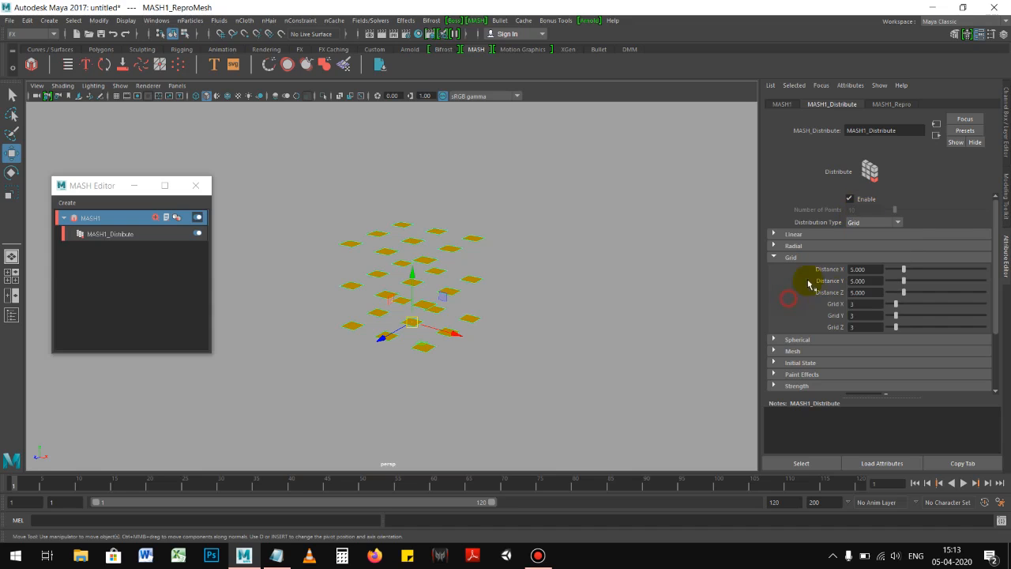
scroll(792, 319, "down", 1)
scroll(807, 338, "down", 2)
left_click(810, 271)
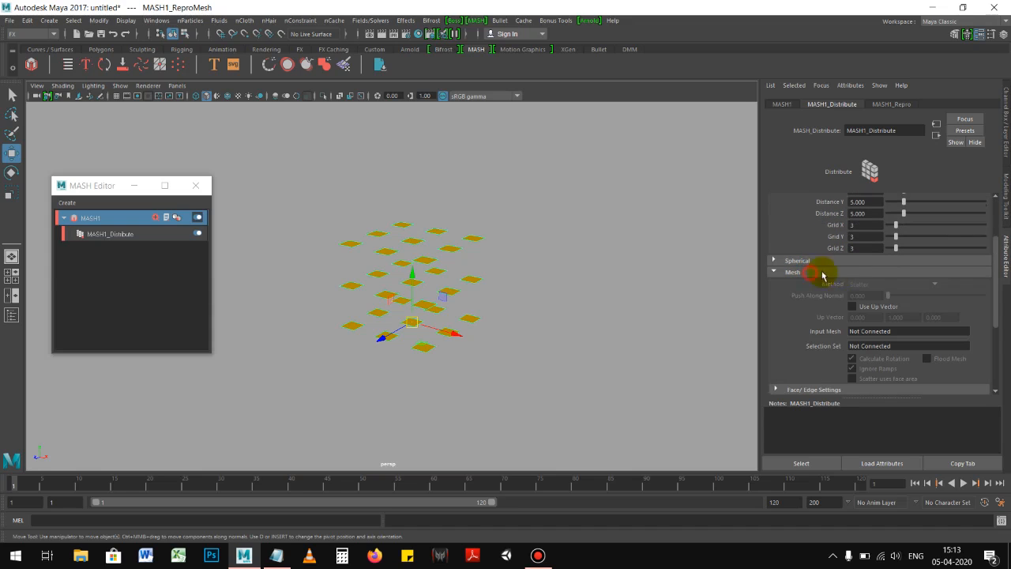
left_click(808, 271)
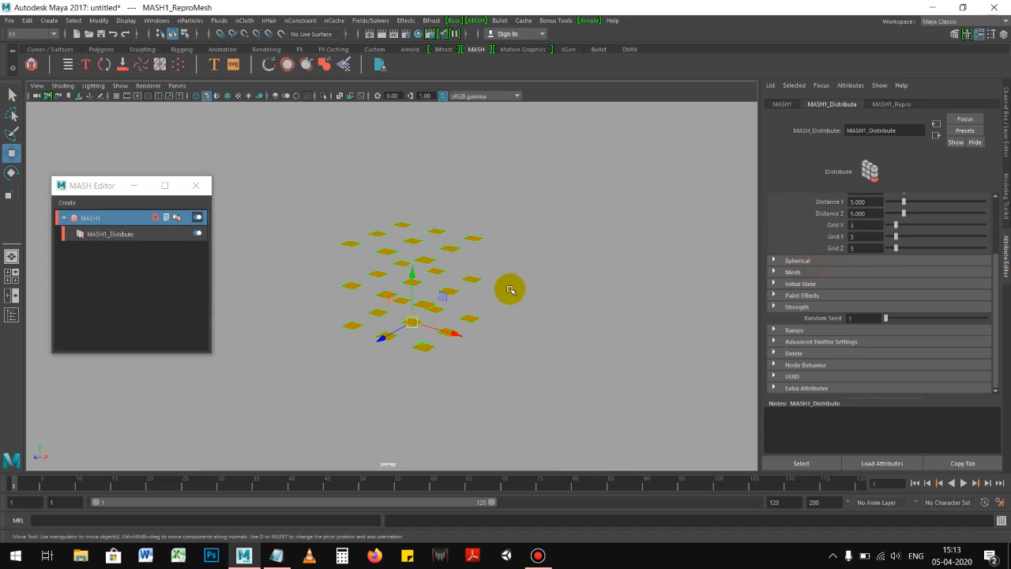
Draw a straight two-point EP curve running diagonally across the ground beneath the grid of orange planes.
left_click_drag(79, 184, 72, 189)
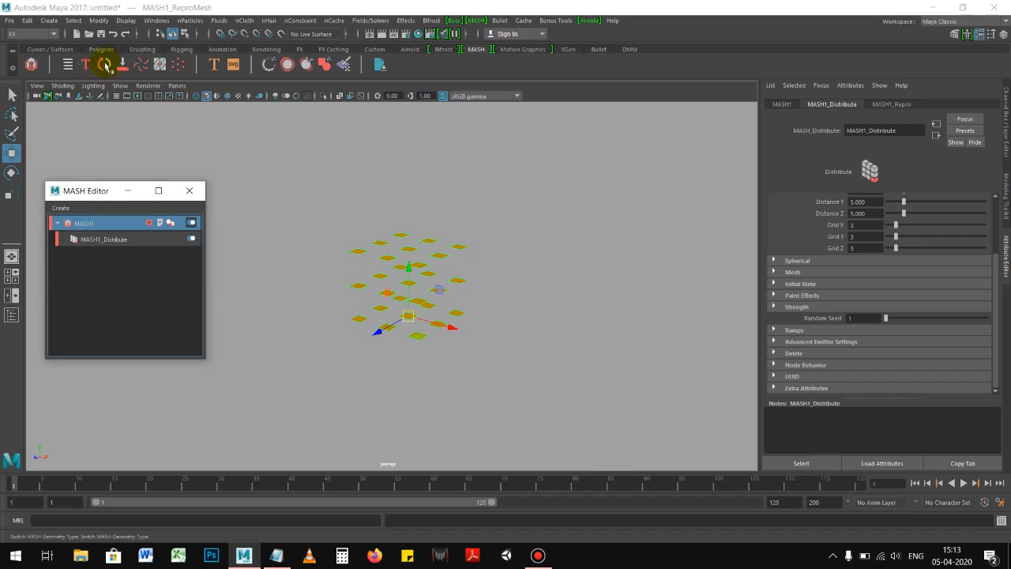
left_click(58, 50)
left_click(70, 71)
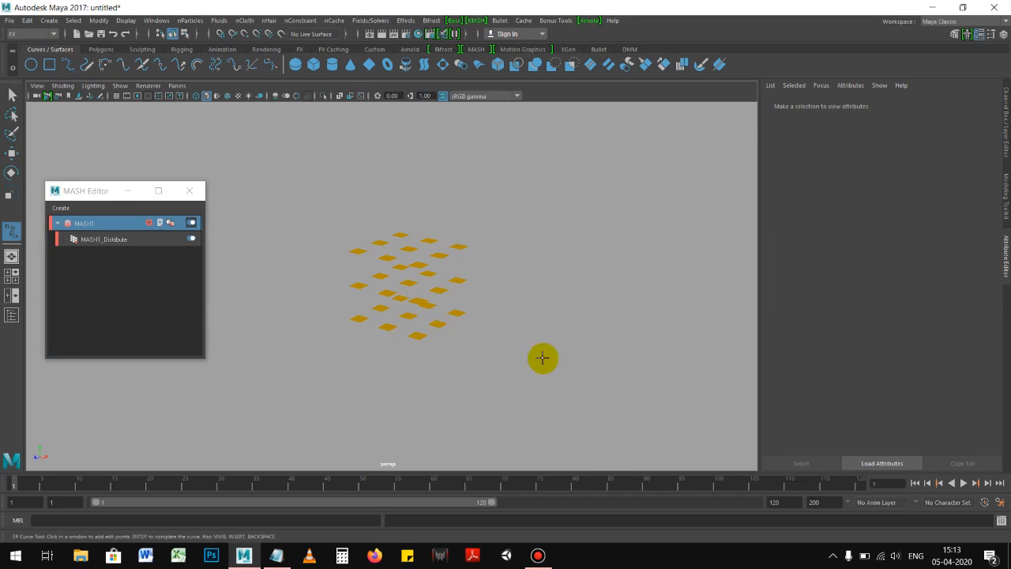
left_click(620, 381)
left_click(284, 258)
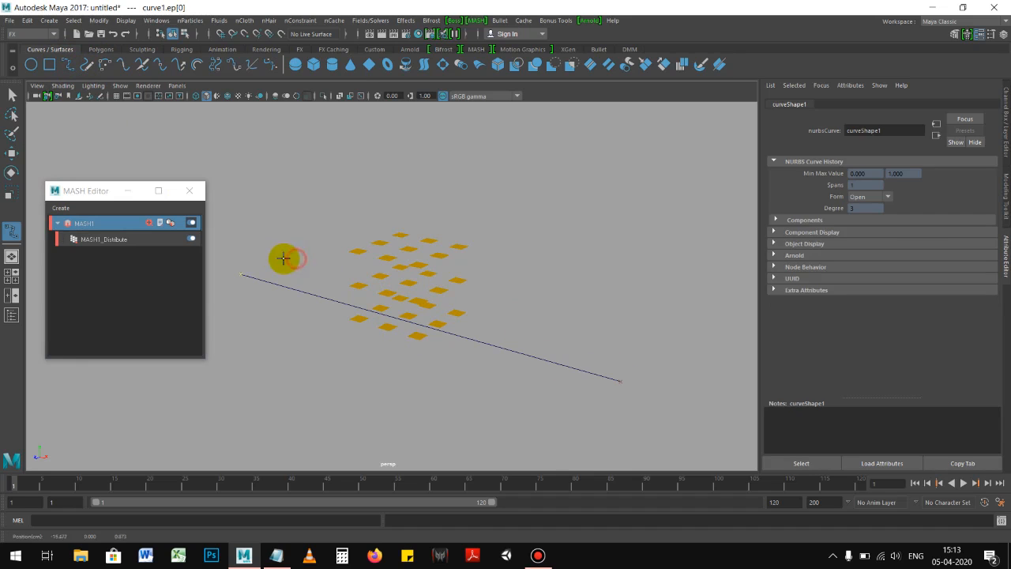
key("w")
mouse_move(554, 297)
left_mouse_down("alt")
mouse_move(501, 305)
mouse_move(564, 303)
left_mouse_up("alt")
scroll(492, 301, "down", 2)
mouse_move(491, 297)
left_mouse_down("alt")
mouse_move(478, 284)
mouse_move(498, 280)
left_mouse_up("alt")
right_click_drag(501, 289, 515, 288, "alt")
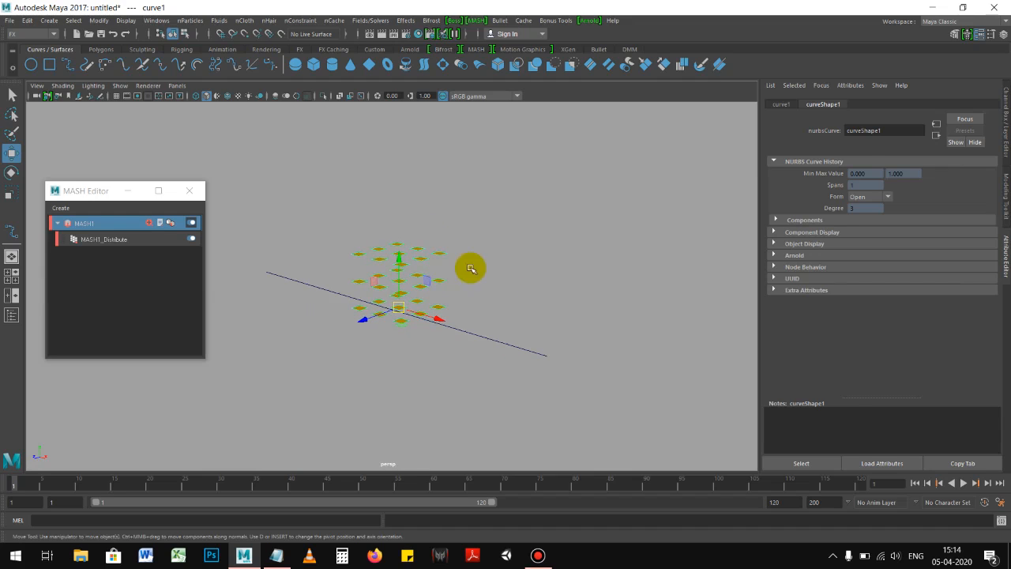
Select the grid of planes and add a Curve node to the MASH1 network.
left_click(442, 270)
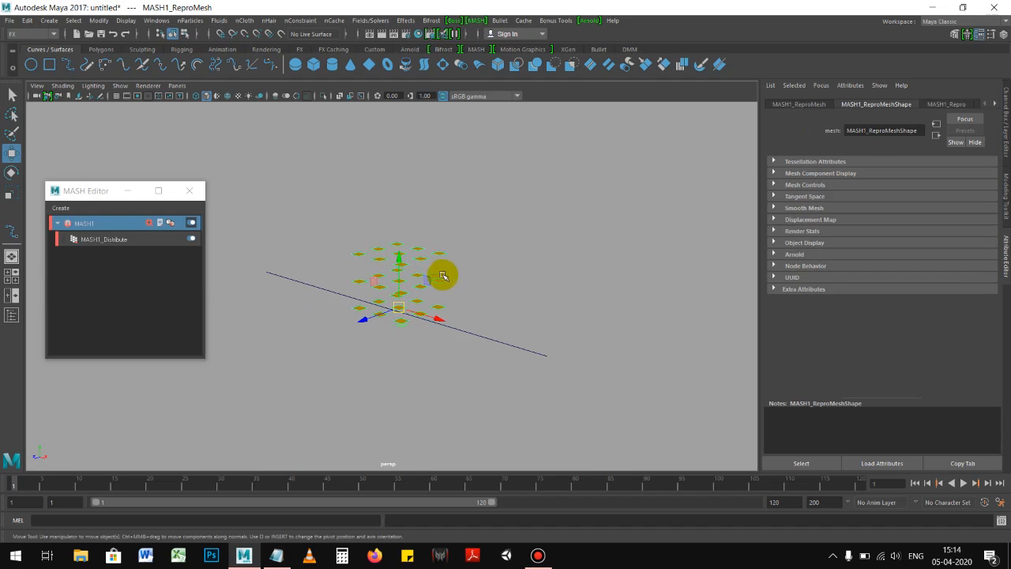
left_click(148, 222)
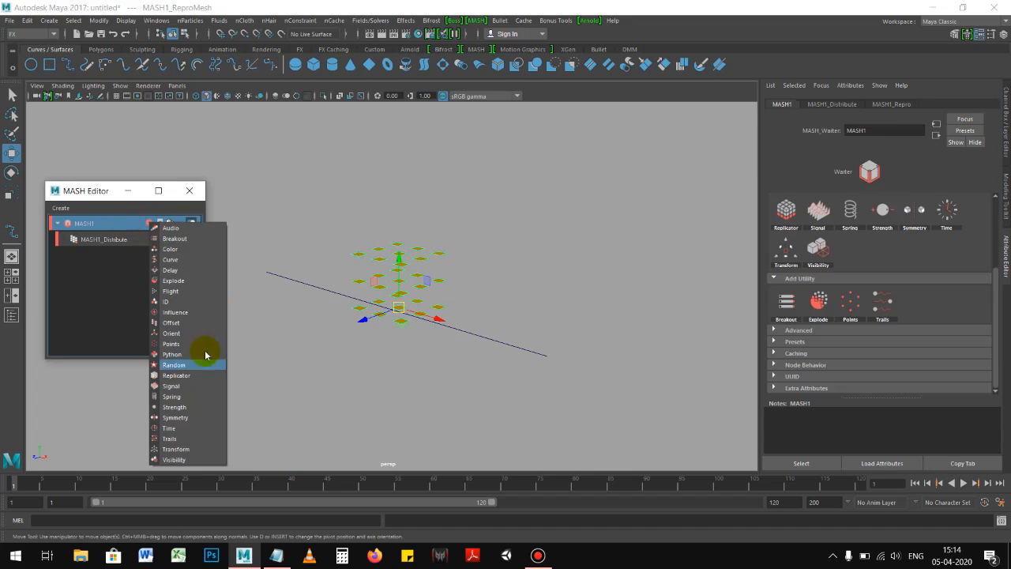
left_click(175, 264)
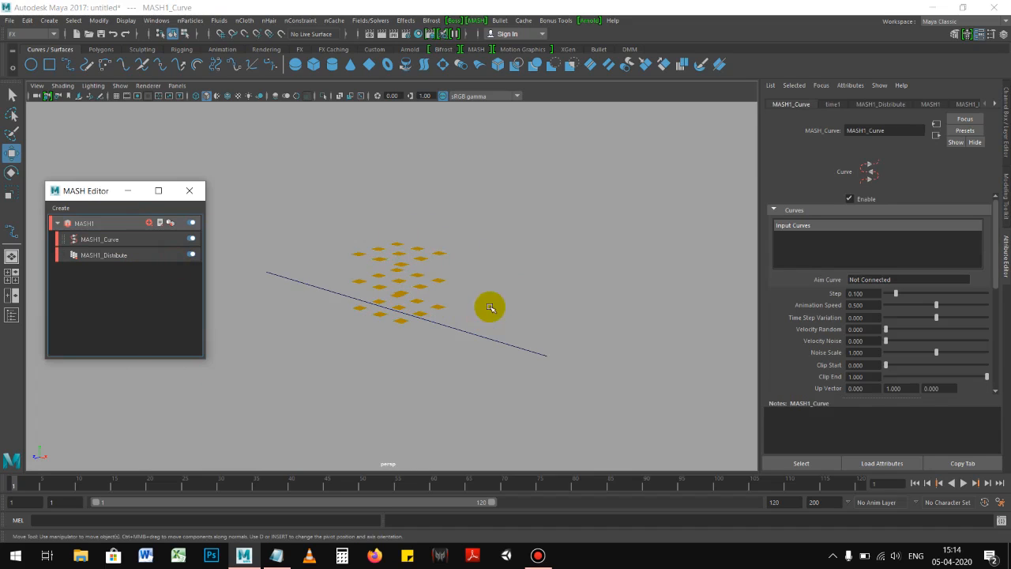
left_click(541, 292)
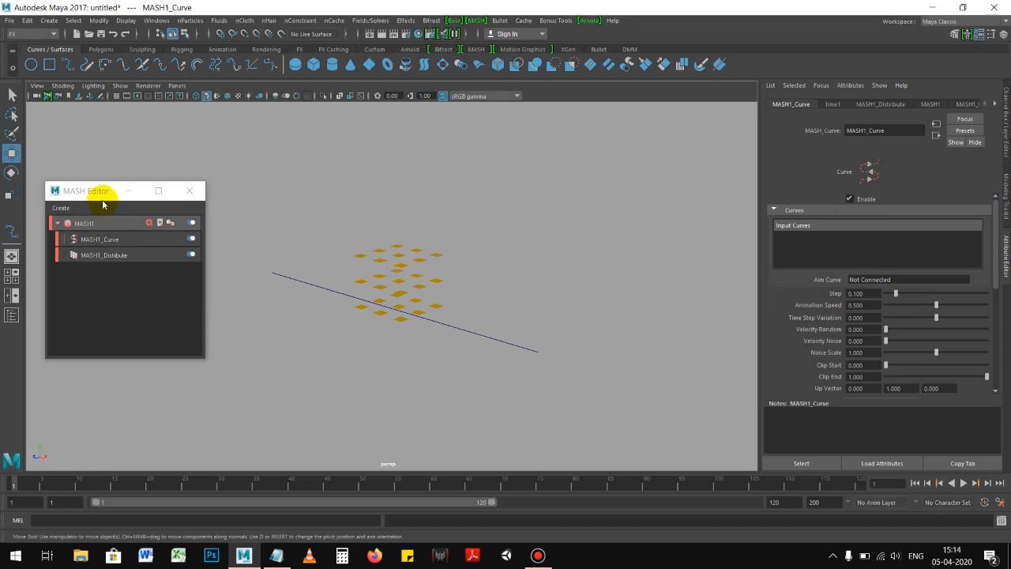
Connect curve1 from the Outliner as the input curve of the MASH1_Curve node.
left_click_drag(81, 196, 80, 210)
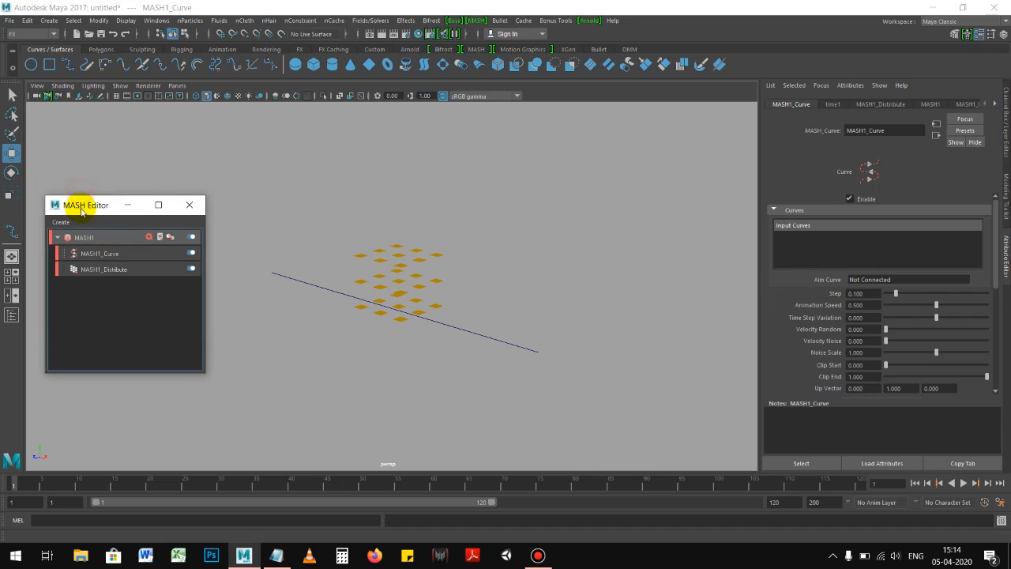
left_click(153, 20)
left_click(173, 133)
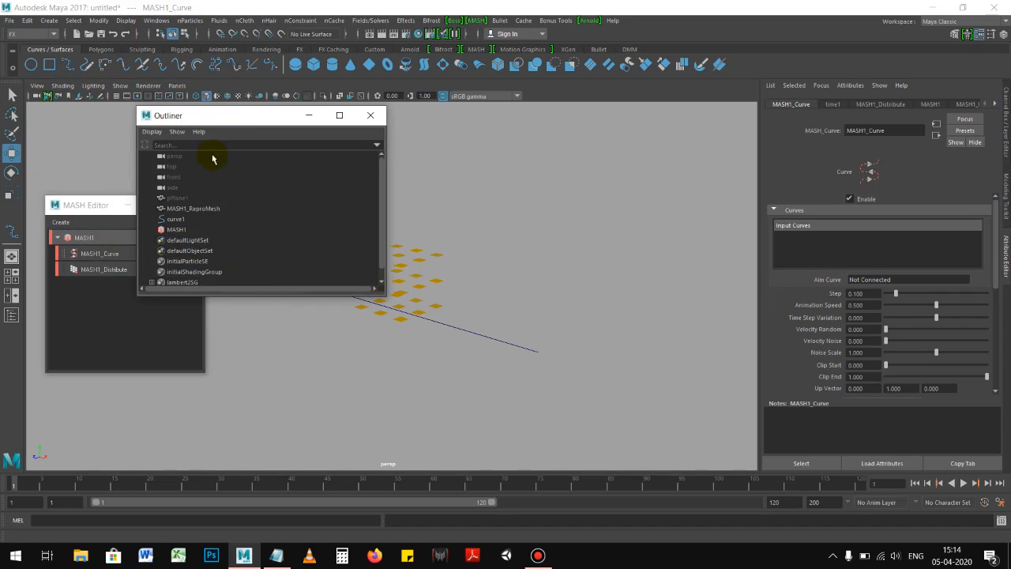
left_click_drag(206, 117, 132, 275)
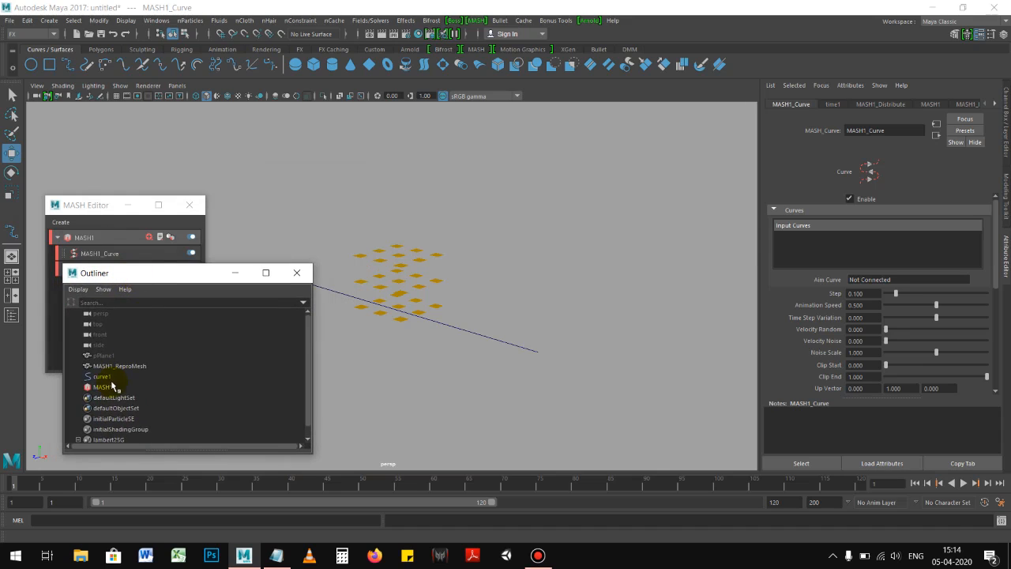
middle_click_drag(828, 260, 825, 256)
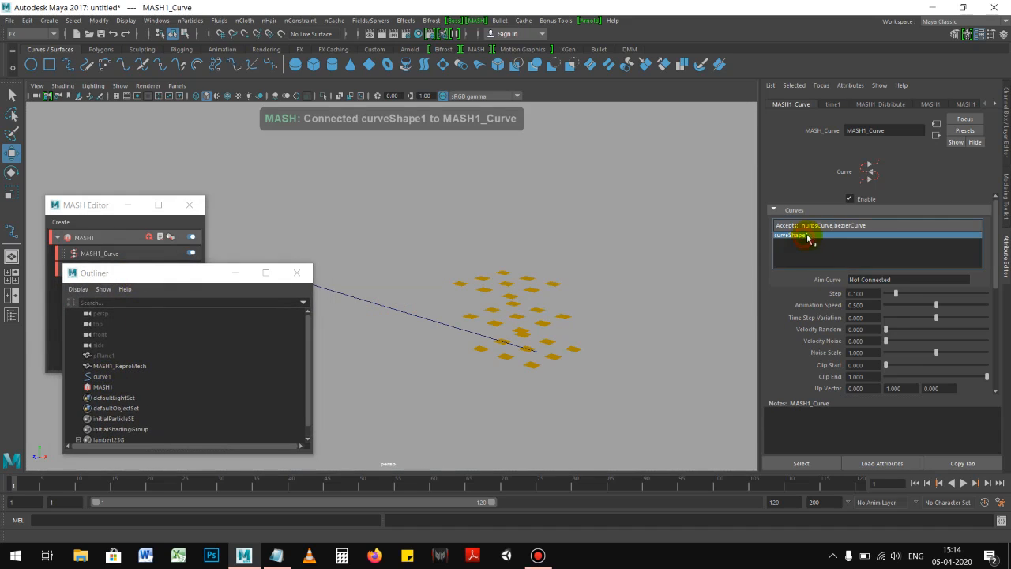
left_click_drag(192, 280, 184, 396)
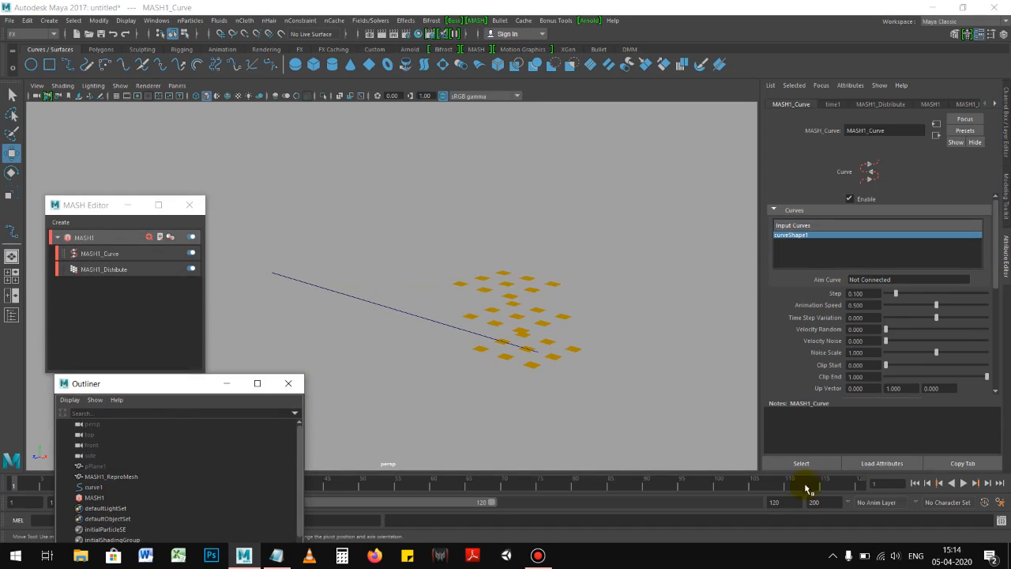
Play the animation from the first frame to check how the planes travel along the curve.
left_click(916, 482)
left_click(966, 484)
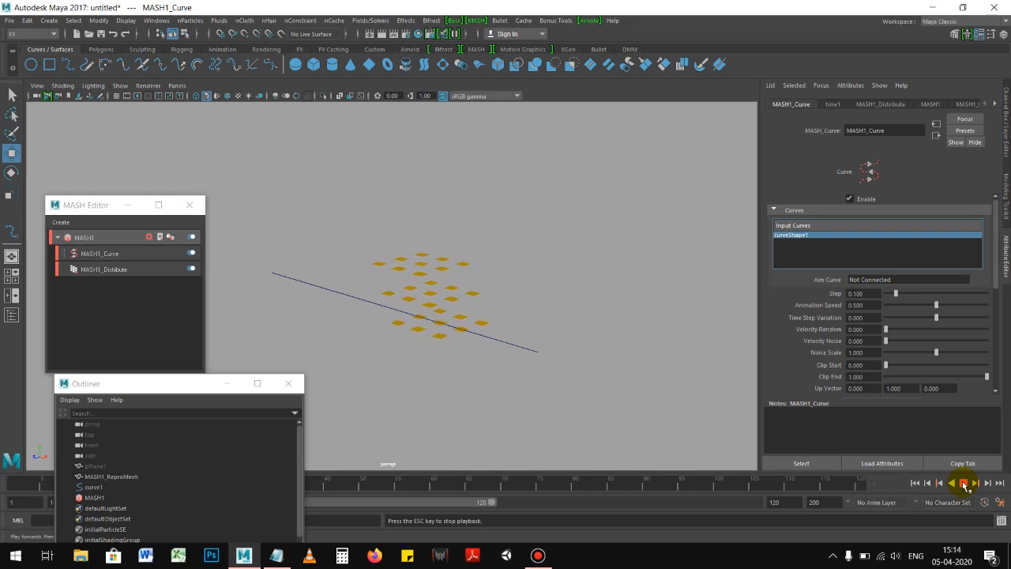
left_click(964, 484)
left_click_drag(476, 313, 560, 300, "alt")
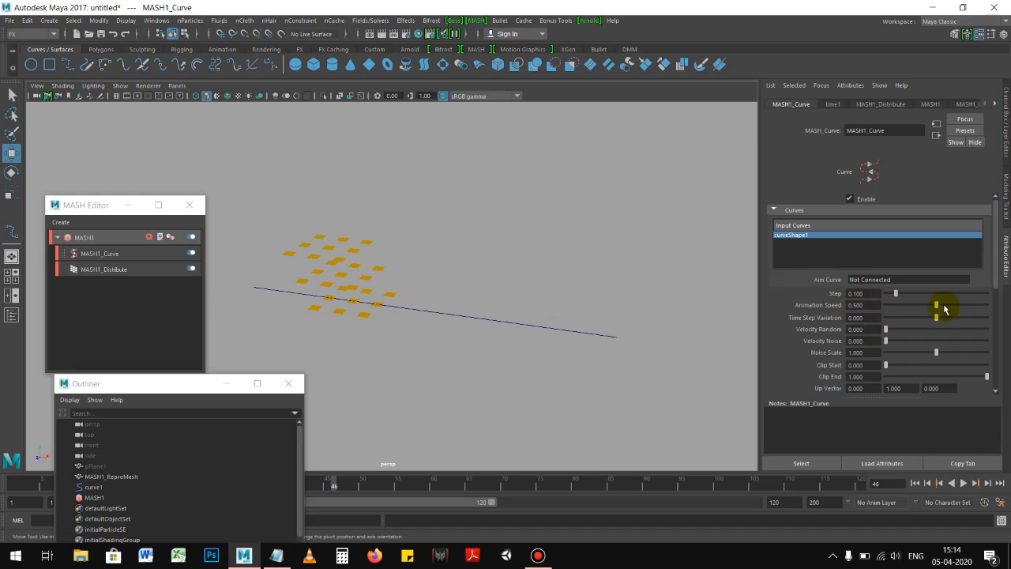
Raise the Curve node's Animation Speed to 1.000, replaying the animation from the first frame to check the motion.
left_click_drag(936, 312, 951, 309)
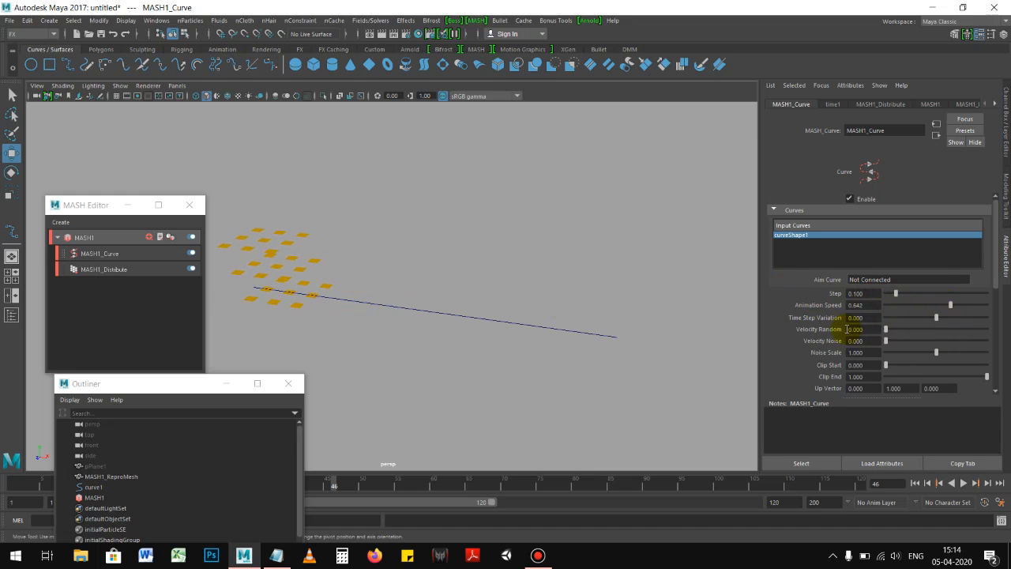
scroll(790, 348, "down", 2)
scroll(819, 361, "down", 2)
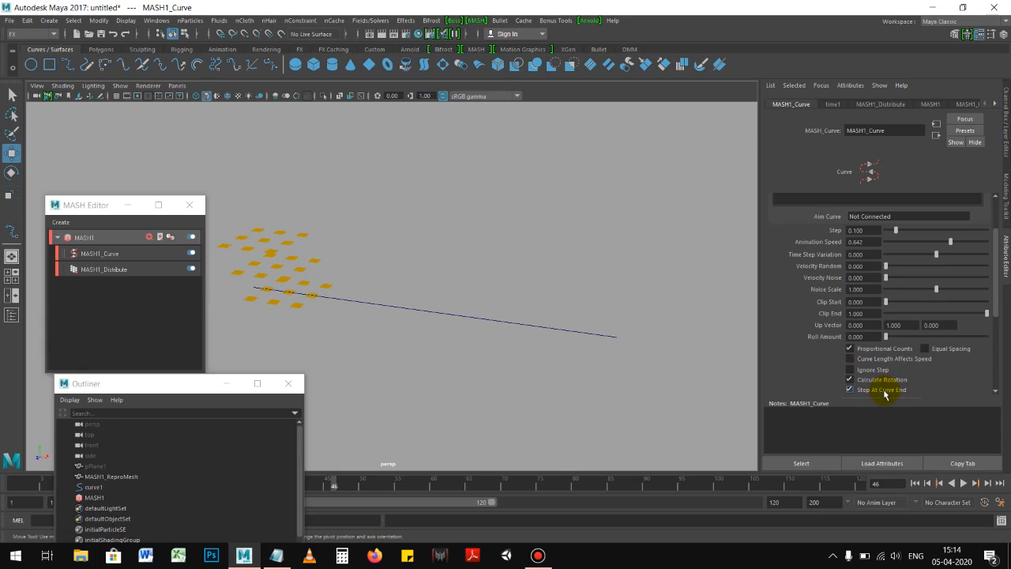
left_click(914, 483)
left_click(964, 483)
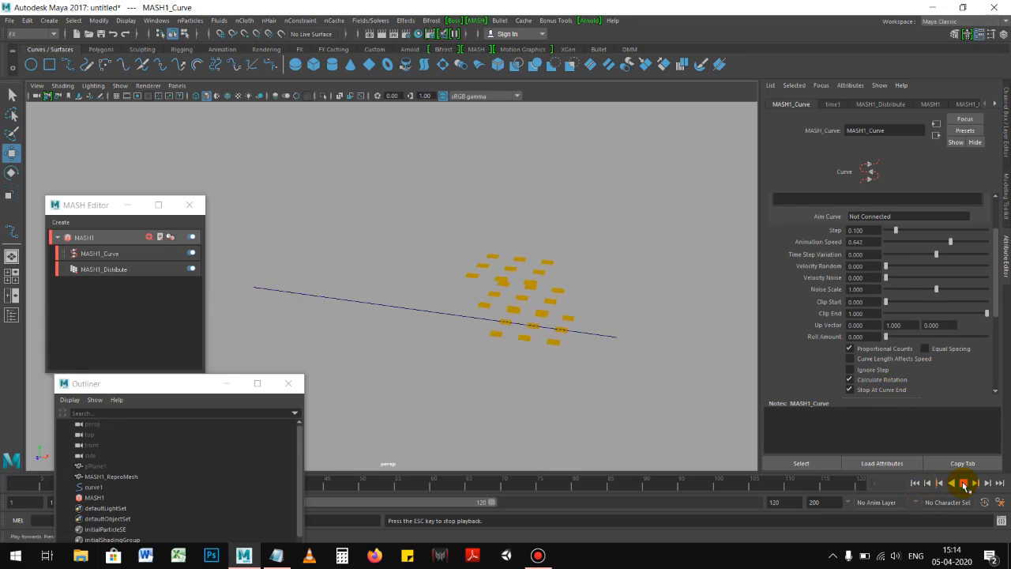
left_click_drag(951, 246, 984, 246)
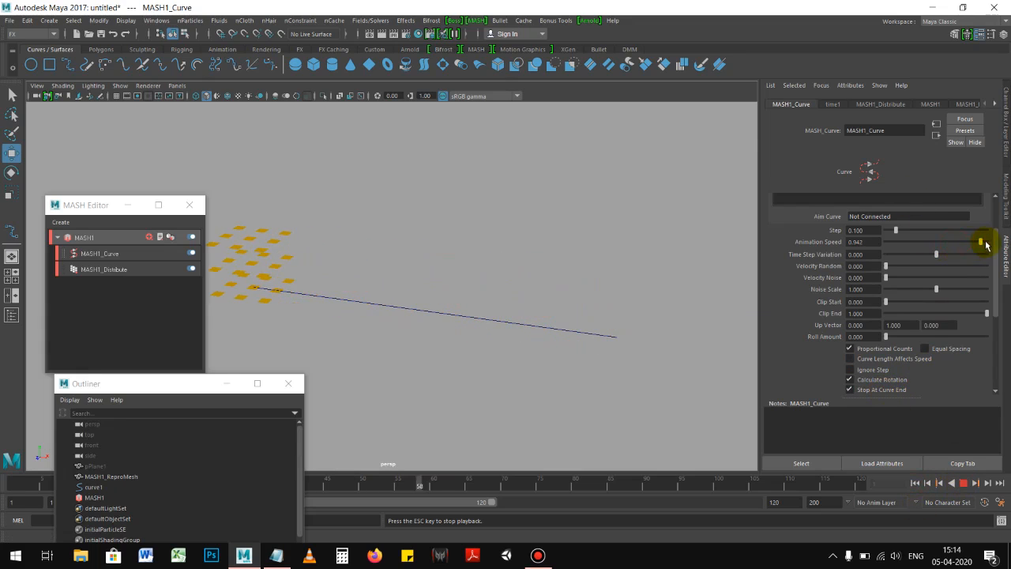
left_click(914, 483)
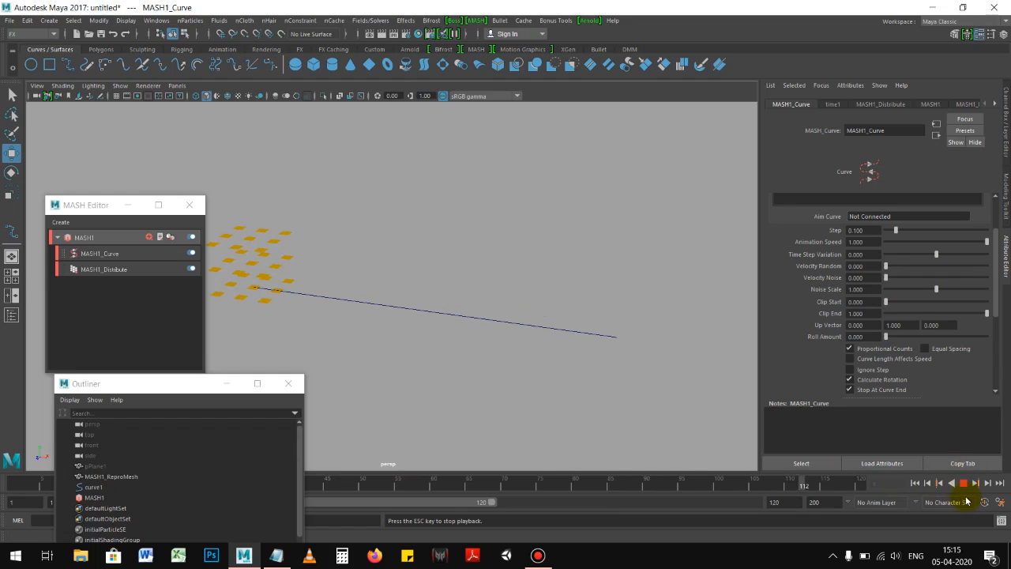
left_click(963, 482)
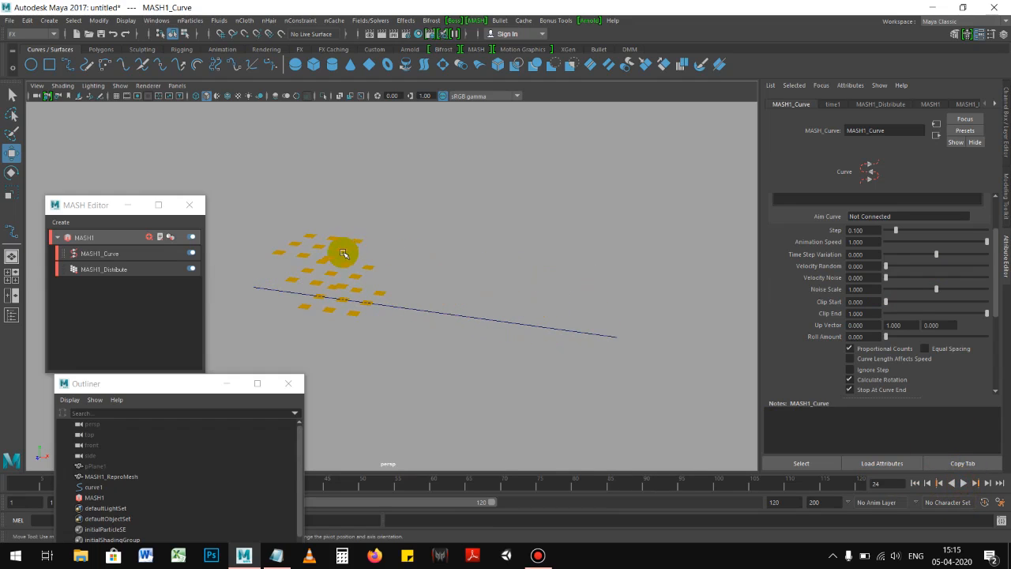
Add a Signal node to the MASH1 network and play the animation from the first frame.
left_click(375, 260)
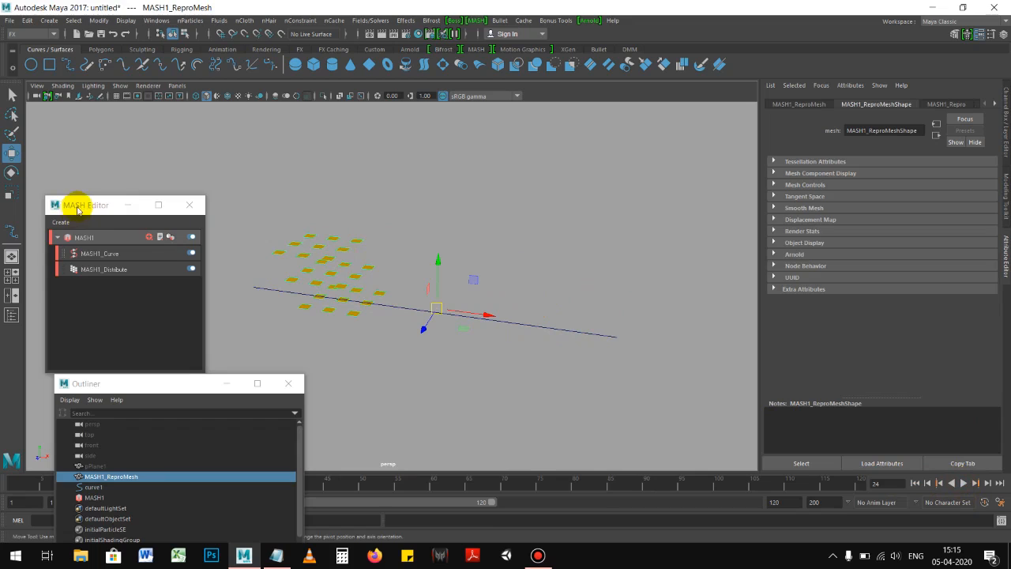
left_click_drag(77, 204, 79, 207)
left_click(151, 239)
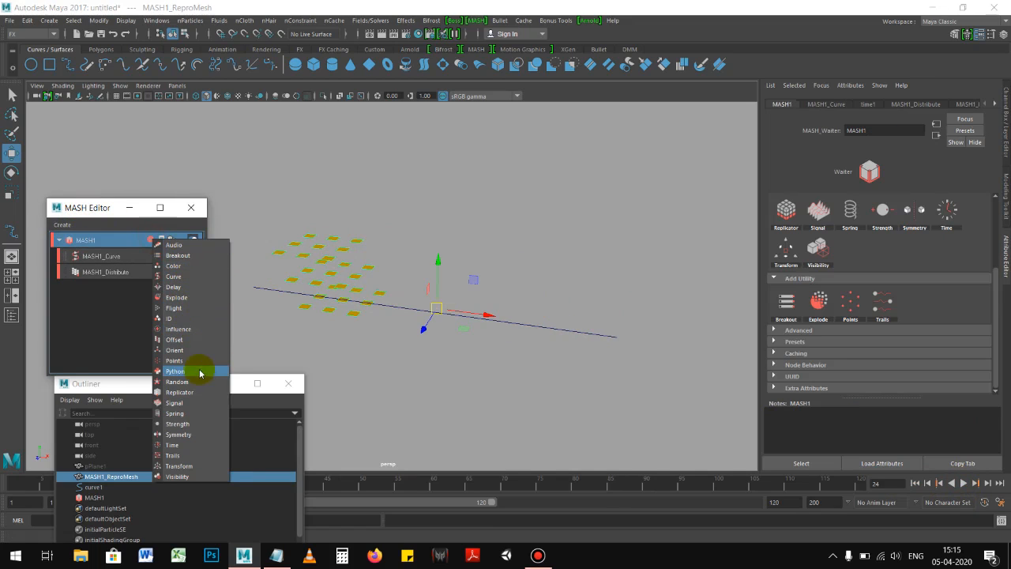
left_click(175, 403)
left_click(916, 482)
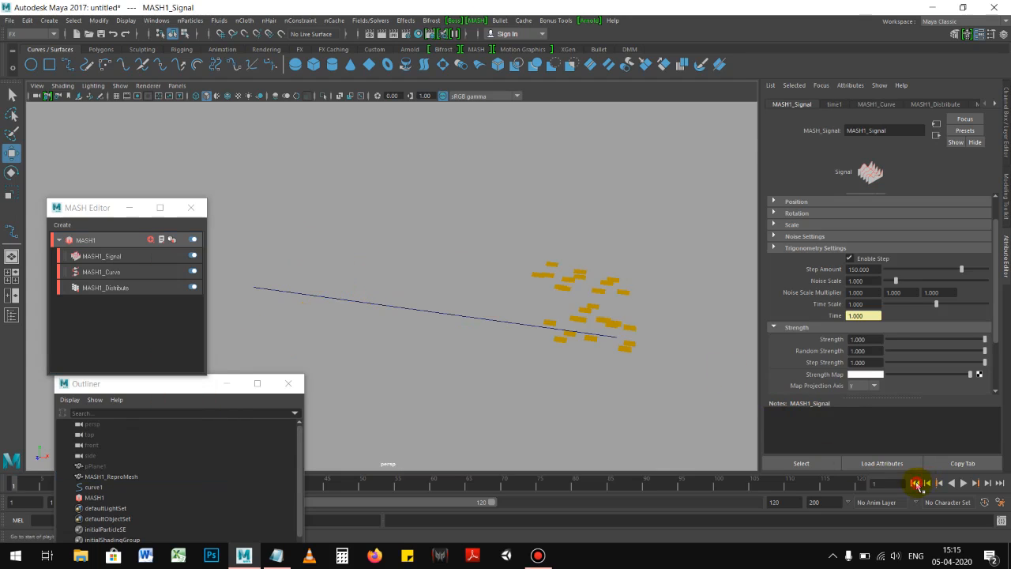
left_click(964, 486)
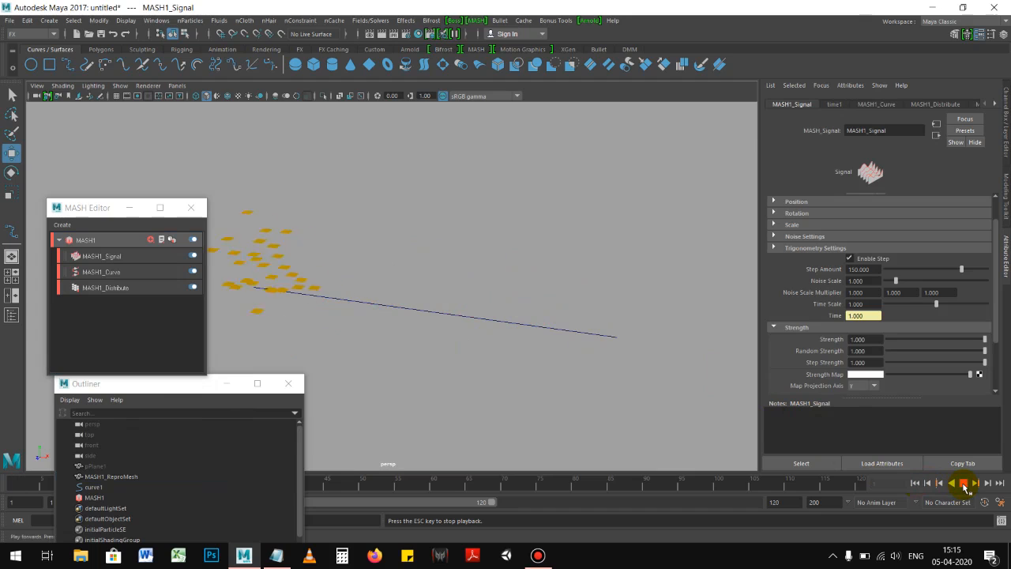
Try the Signal node's Strength at 0.000 and back at 1.000 while the animation replays from the first frame.
left_click(964, 486)
left_click(917, 484)
left_click(963, 487)
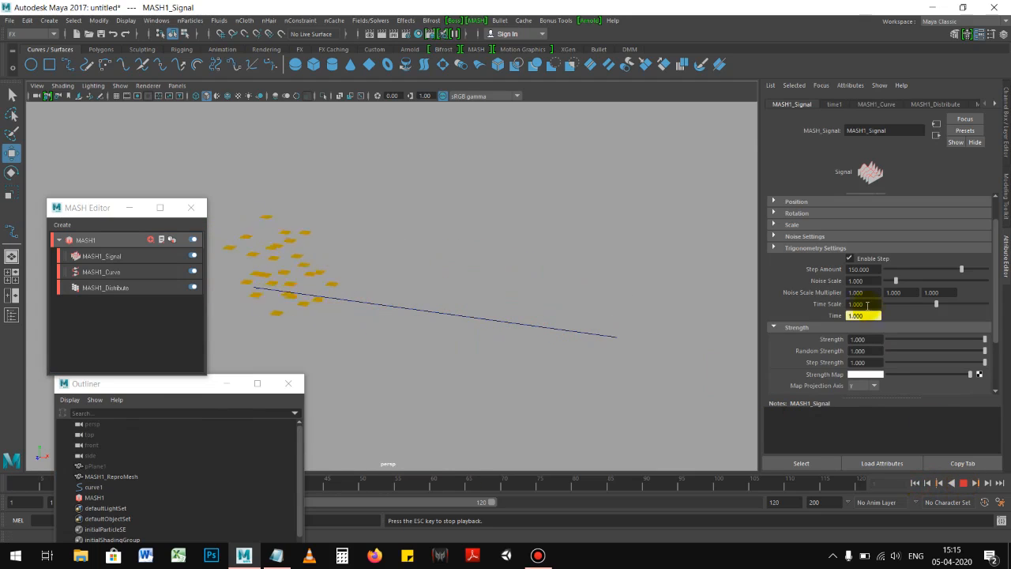
left_click_drag(937, 340, 824, 354)
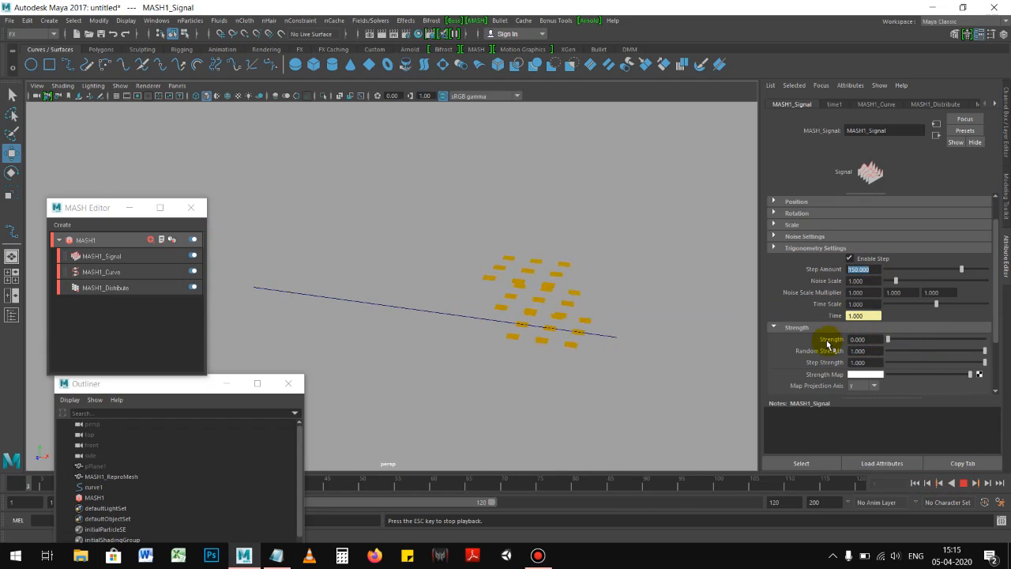
left_click_drag(900, 342, 984, 344)
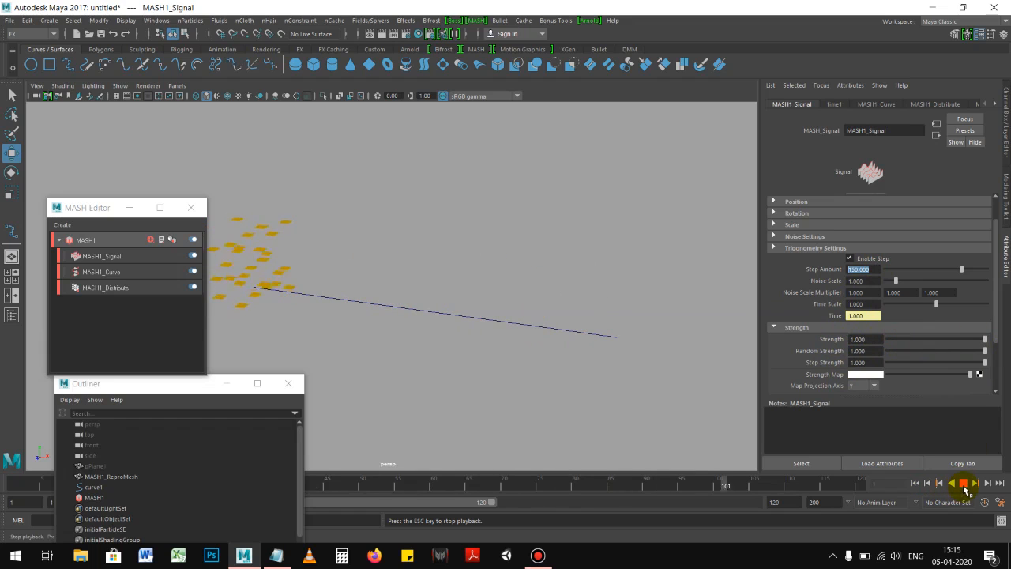
Stop the playback and review the MASH1_Curve node's attributes with the plane mesh selected in the viewport.
right_click(831, 340)
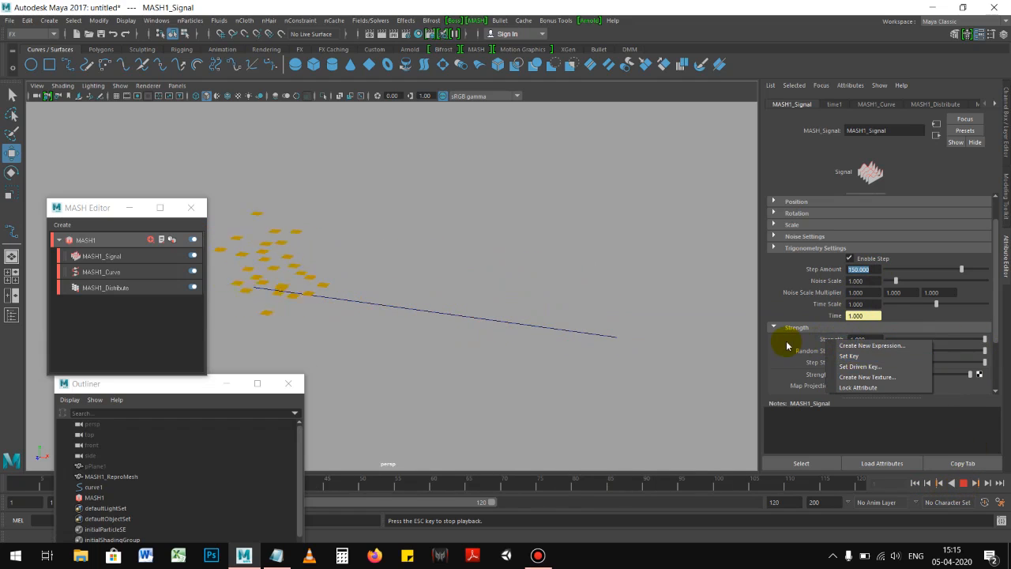
left_click(254, 239)
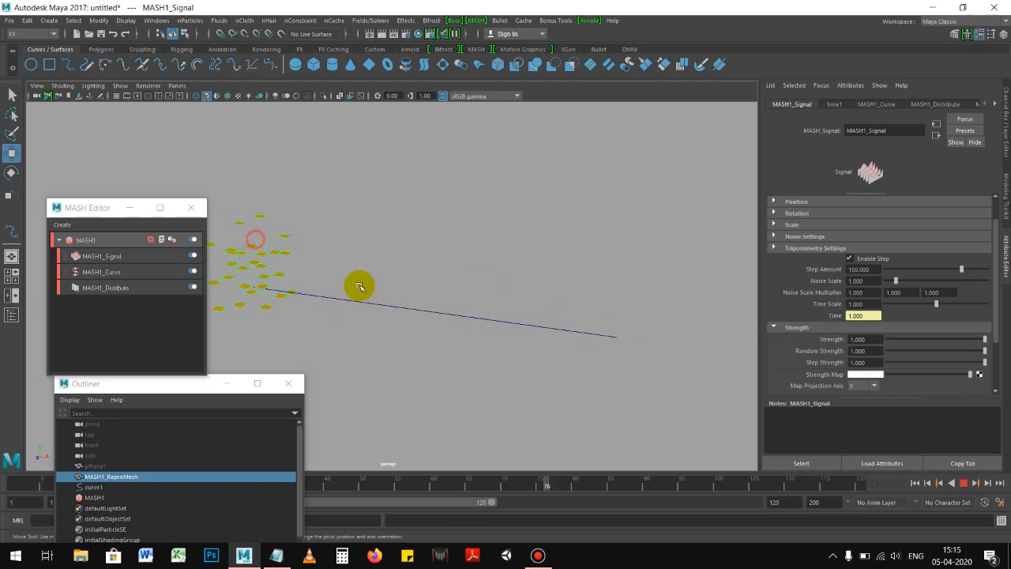
left_click(964, 484)
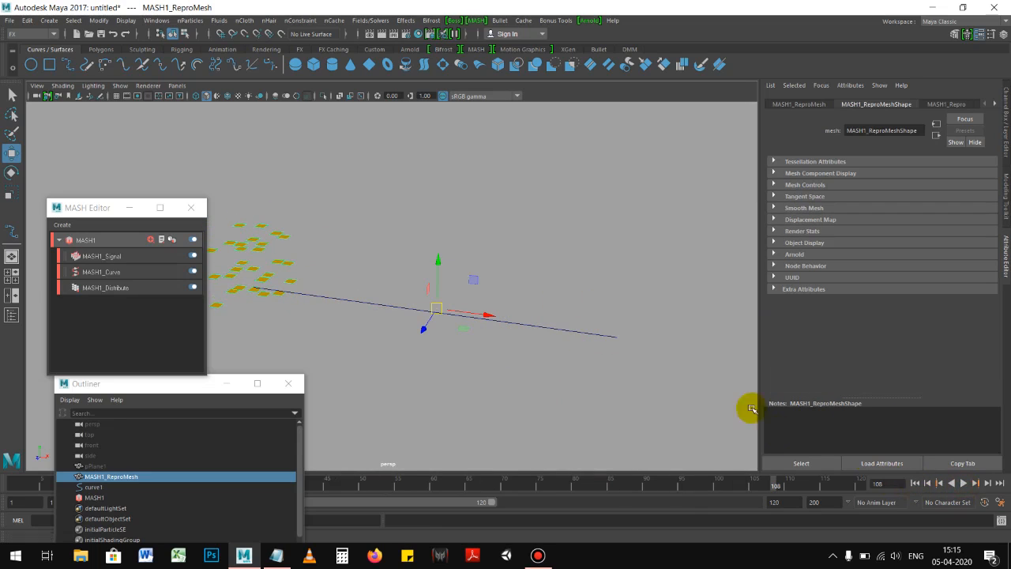
left_click_drag(266, 212, 316, 255)
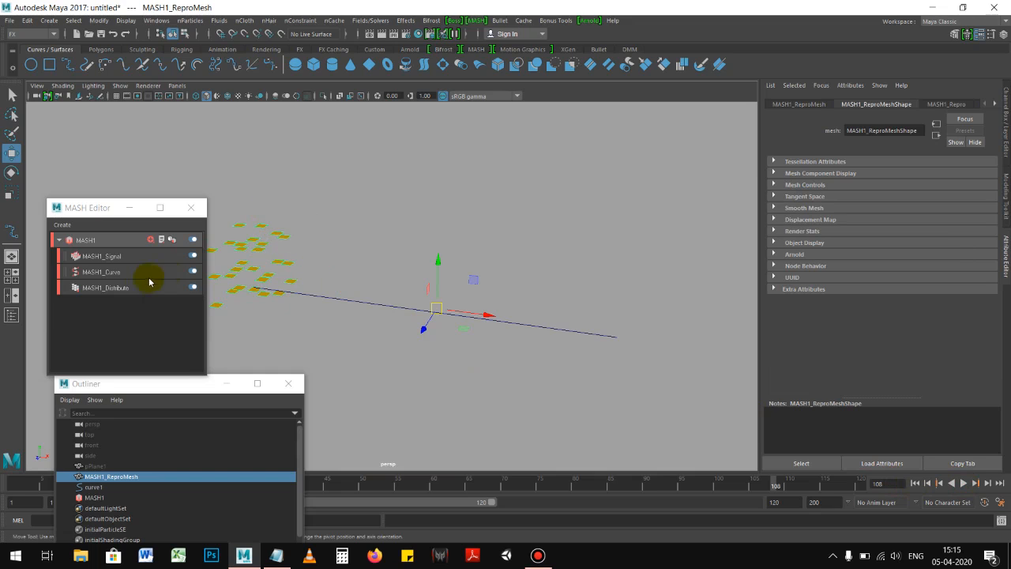
left_click(135, 272)
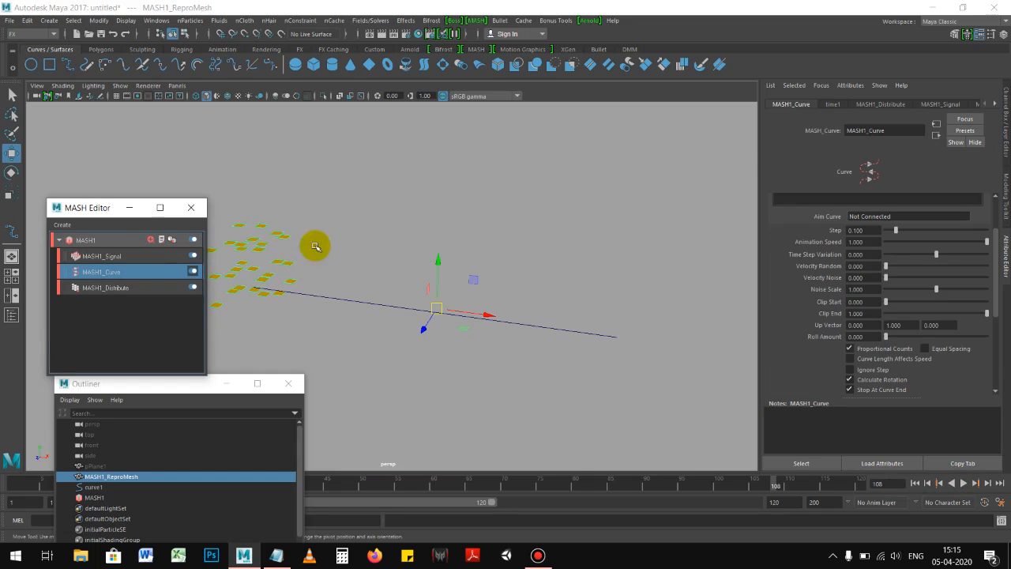
scroll(316, 306, "down", 1)
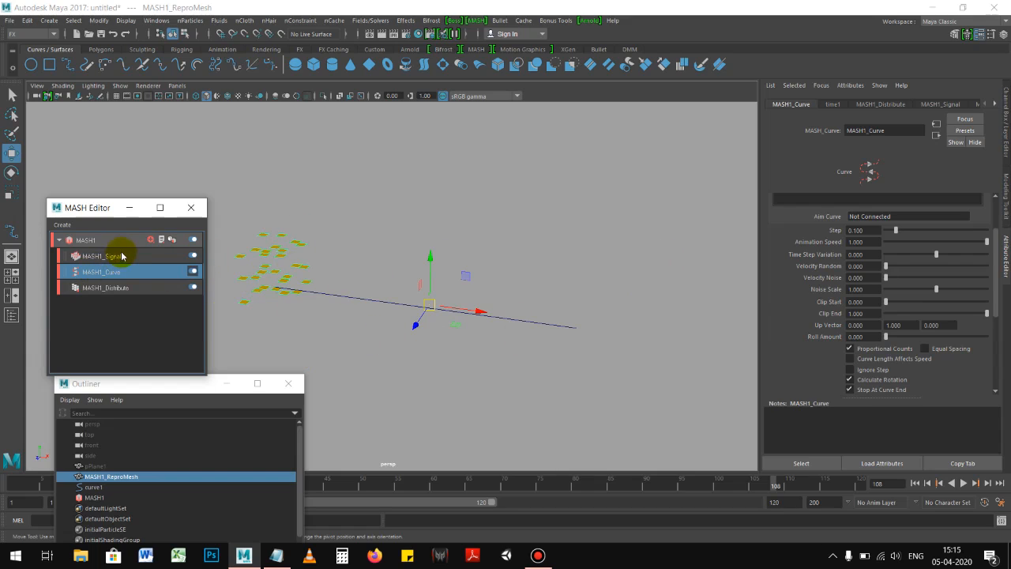
Try switching the MASH1_Distribute node off and on again, playing the animation in both states.
left_click(916, 482)
left_click(140, 288)
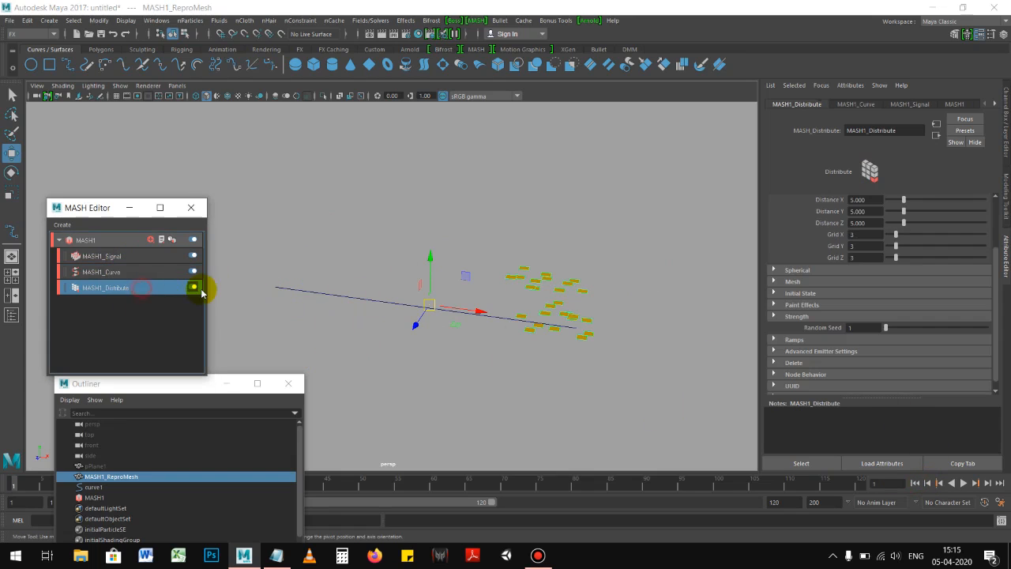
left_click(192, 288)
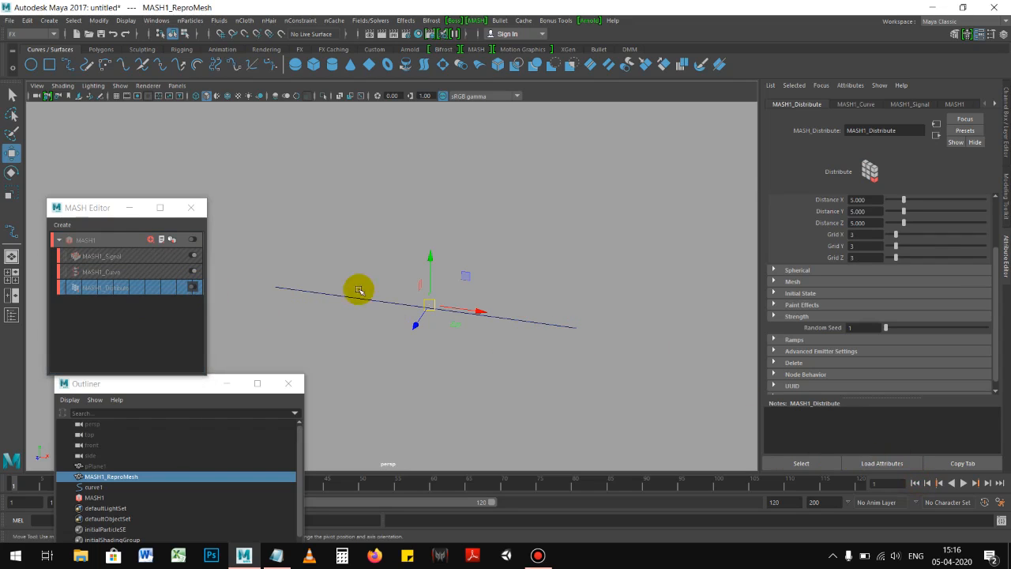
left_click(964, 483)
left_click(964, 482)
left_click(192, 288)
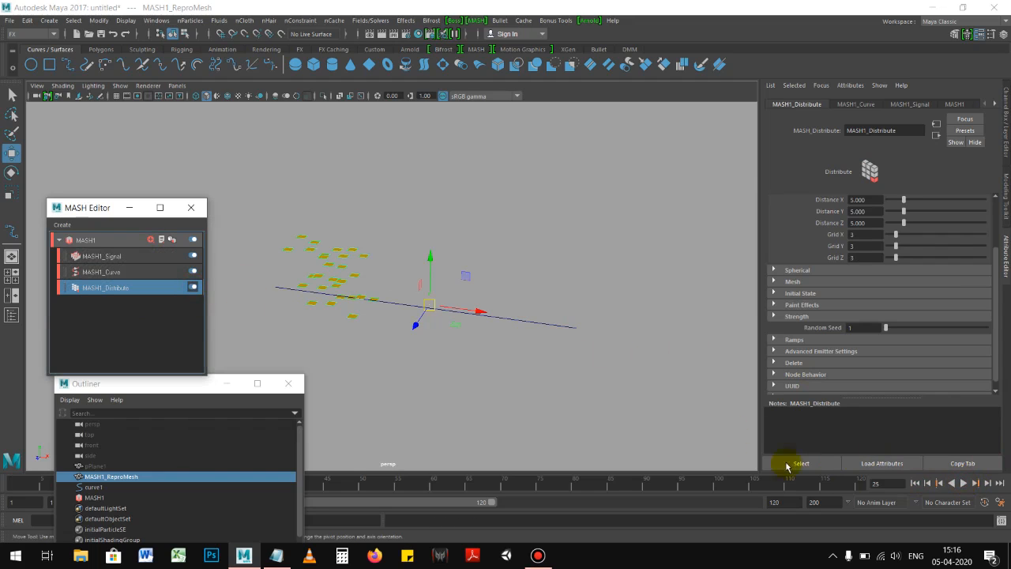
left_click(914, 483)
left_click(964, 483)
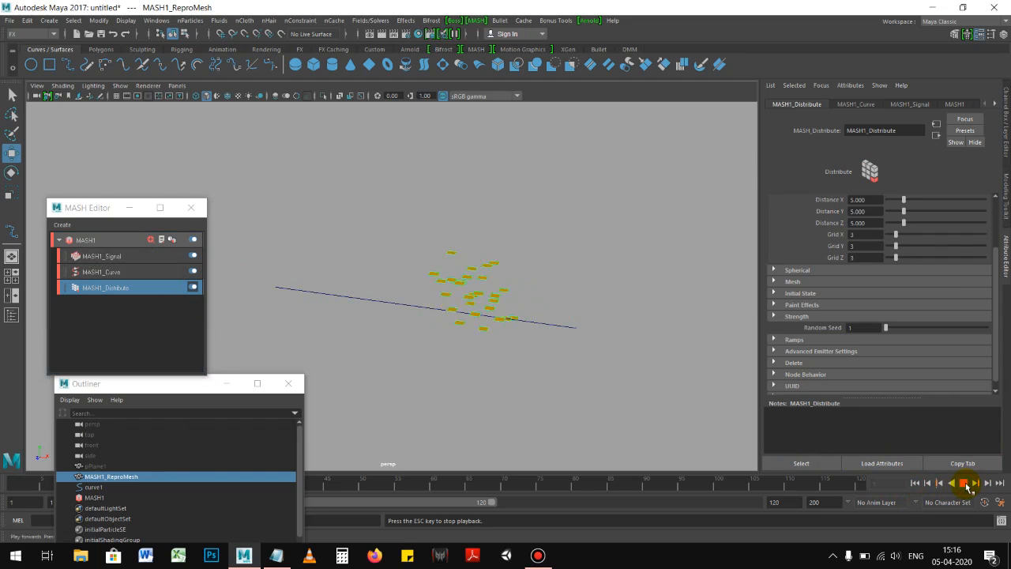
left_click(965, 482)
Try Grid X, Grid Y and Grid Z at 1 on the Distribute node and play the animation.
scroll(857, 233, "up", 3)
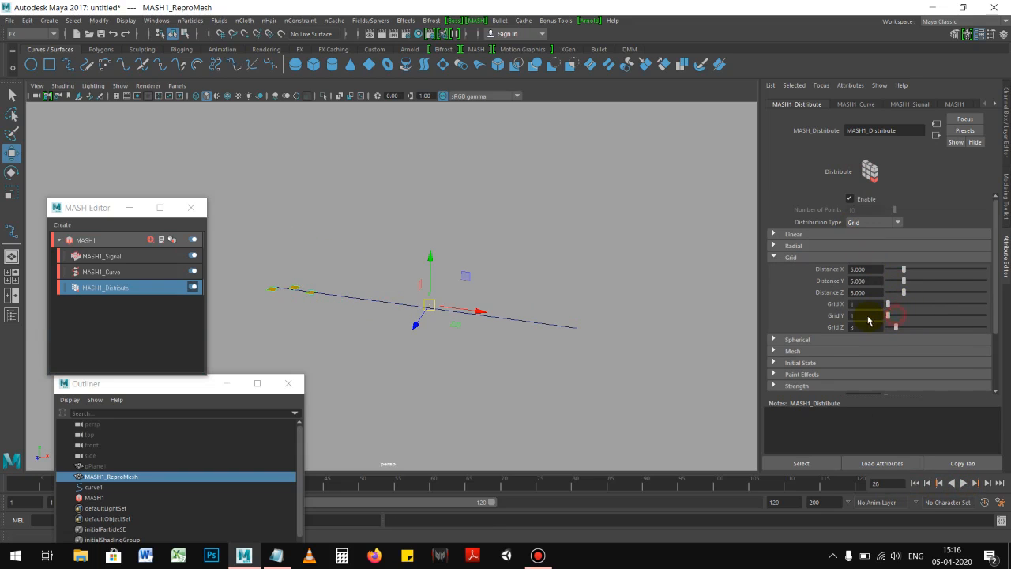
left_click_drag(899, 328, 695, 329)
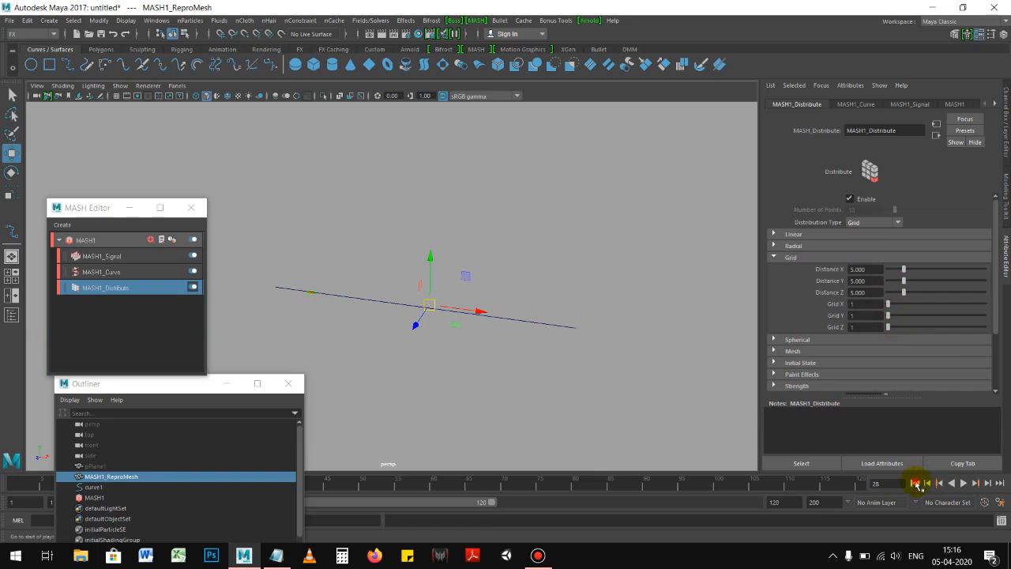
left_click(964, 482)
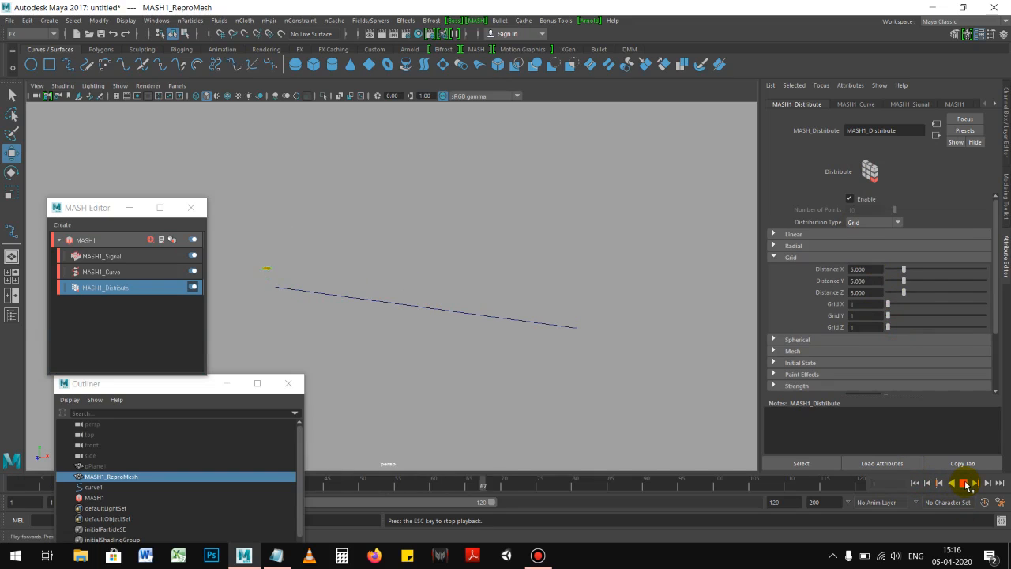
left_click(965, 483)
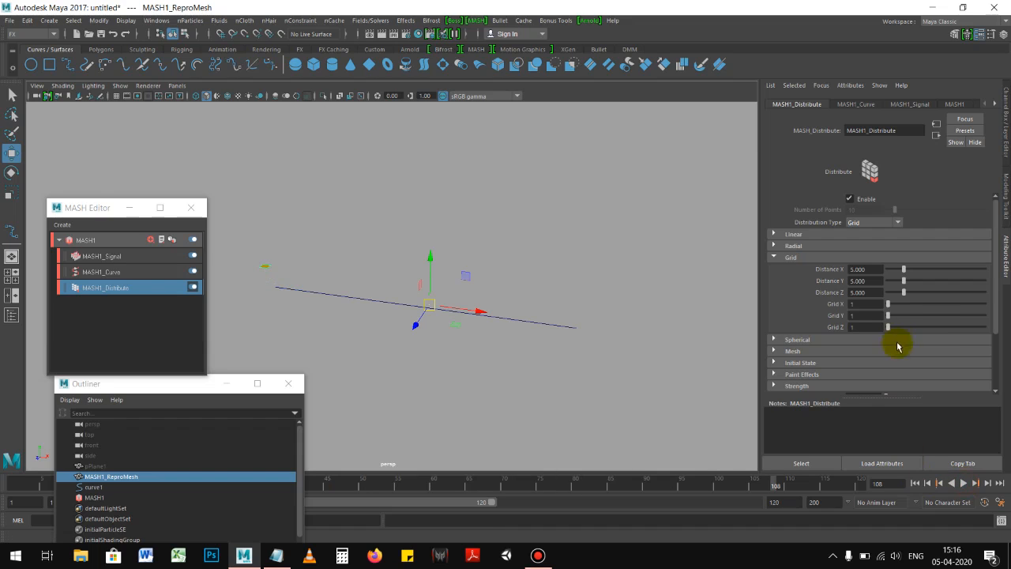
Set the Distribute node's Grid X to 11, Grid Y to 9 and Grid Z to 8, playing the animation from the first frame.
left_click_drag(892, 318, 917, 333)
left_click(914, 483)
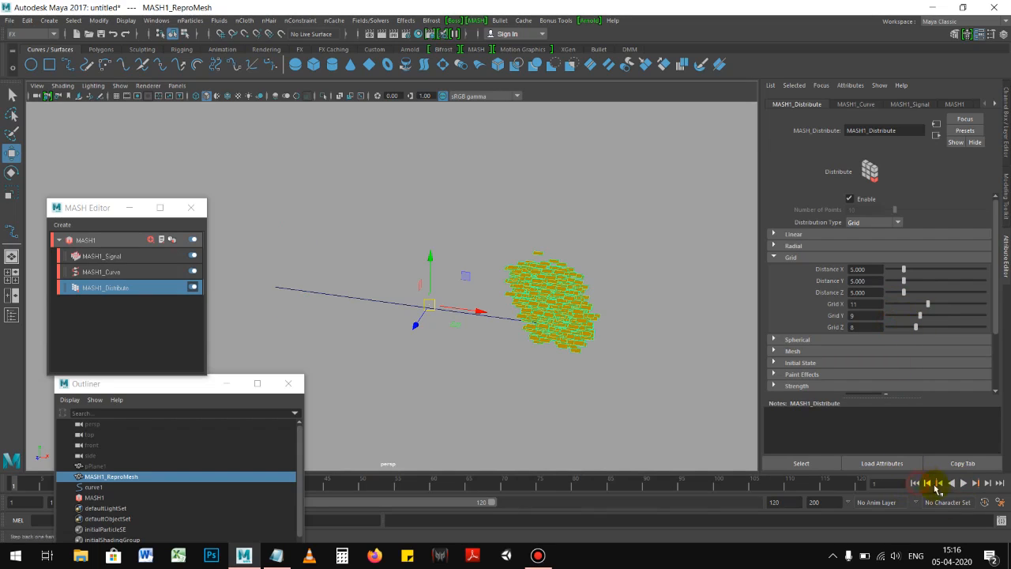
left_click(964, 482)
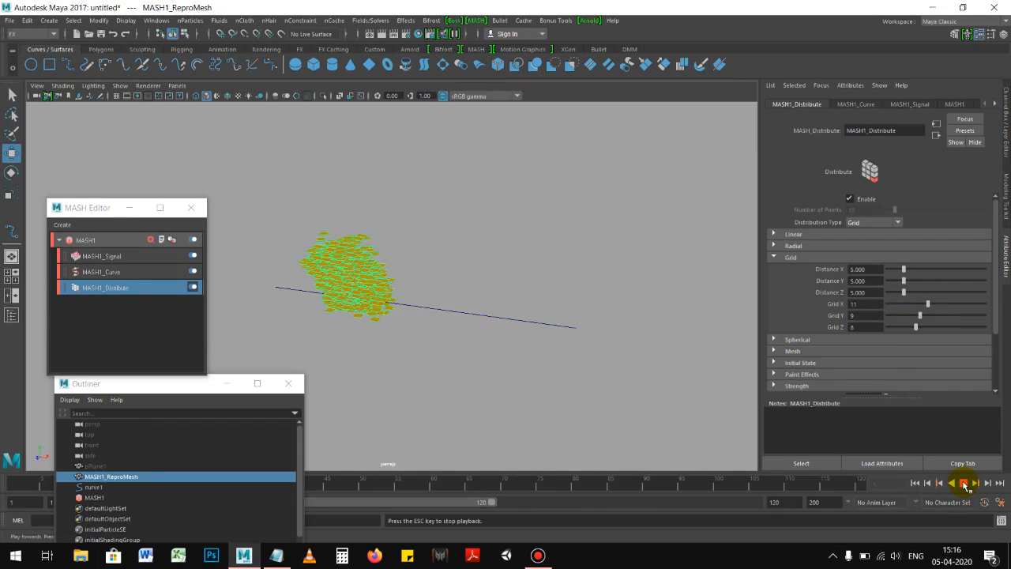
left_click(964, 484)
Examine the enlarged plane grid at the end of the curve, with its mesh selected and clear of the MASH Editor window.
scroll(339, 286, "up", 5)
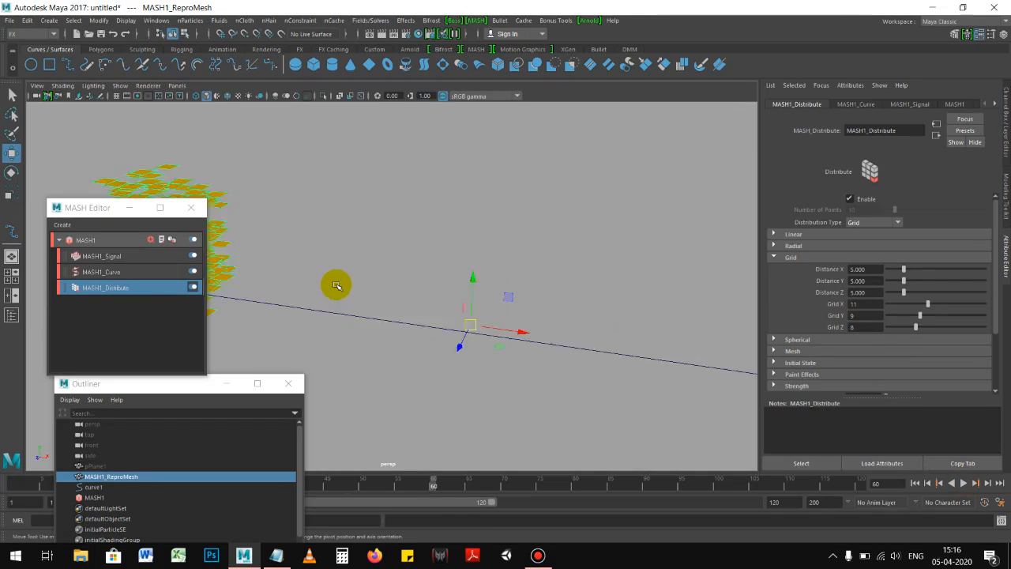
scroll(338, 284, "down", 3)
left_click(252, 231)
left_click(319, 229)
left_click(259, 235)
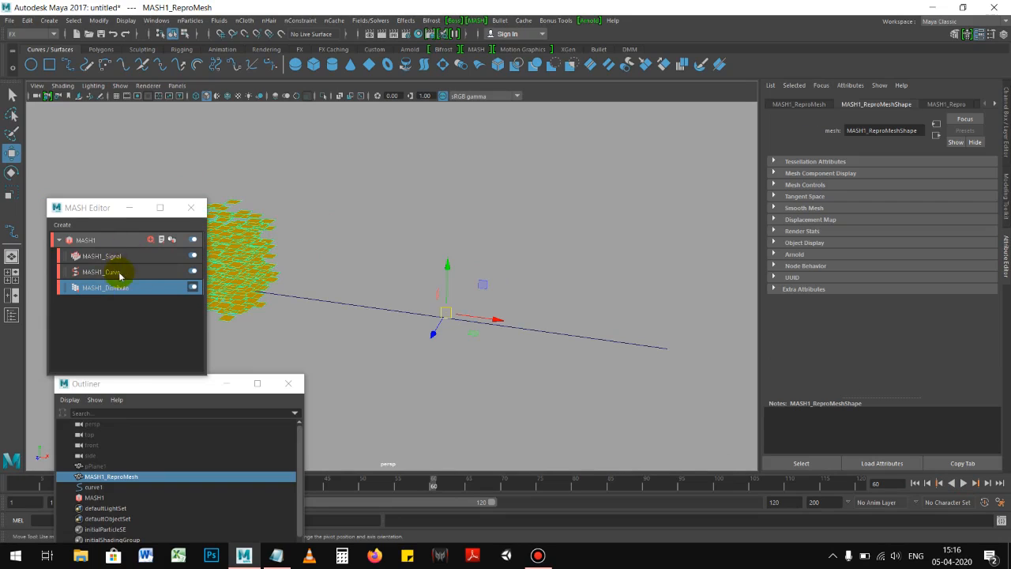
left_click(83, 210)
left_click_drag(83, 210, 83, 203)
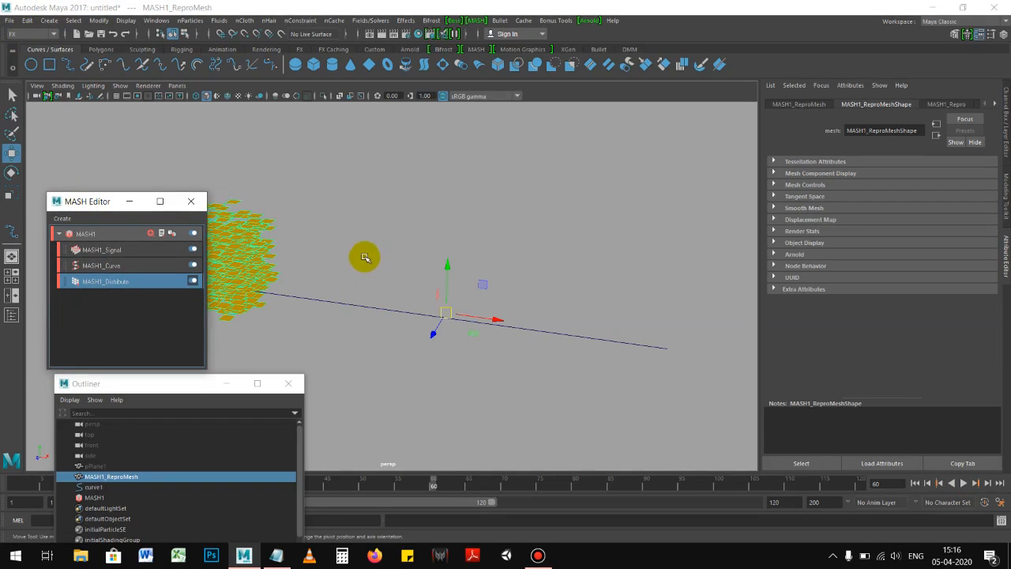
middle_click_drag(346, 221, 439, 224, "alt")
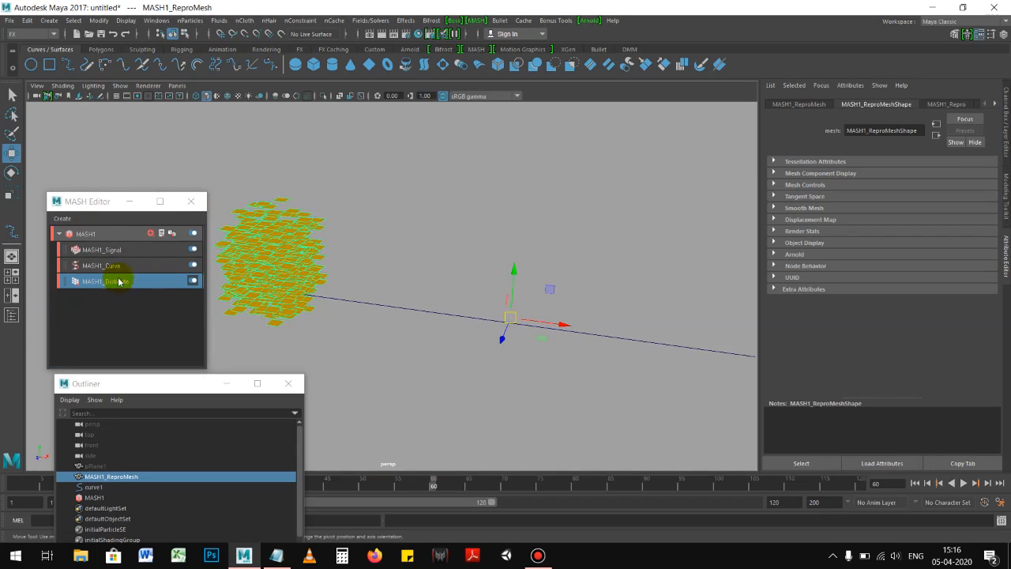
Save the scene on the Desktop as Mash_Curve.mb in Maya Binary format.
left_click(10, 21)
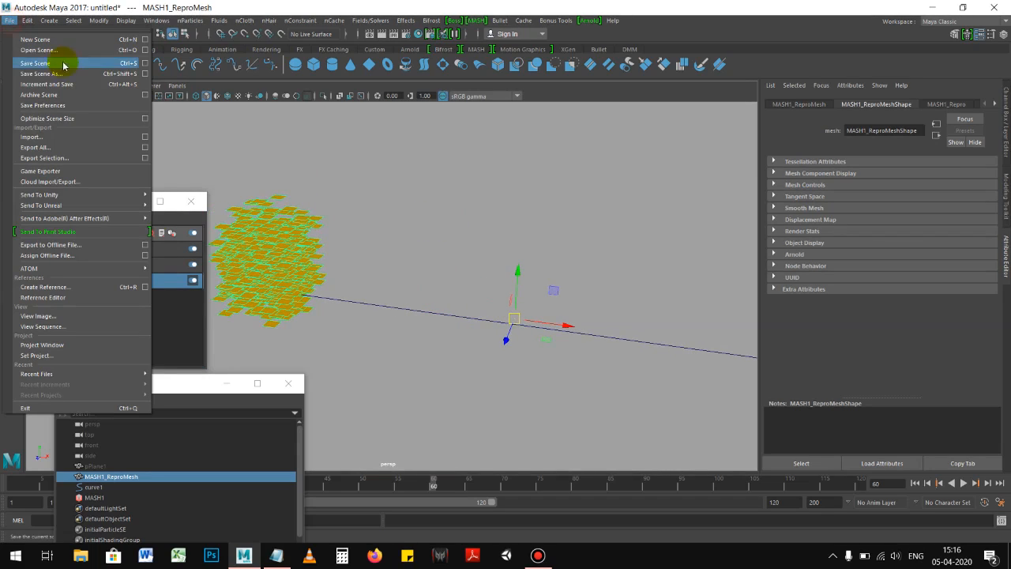
left_click(64, 75)
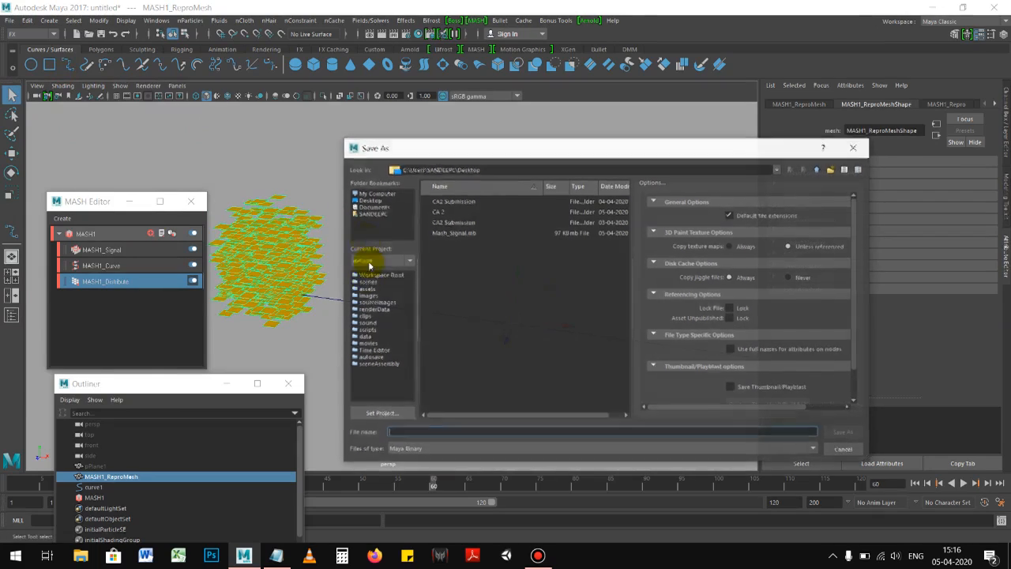
left_click(450, 233)
double_click(421, 432)
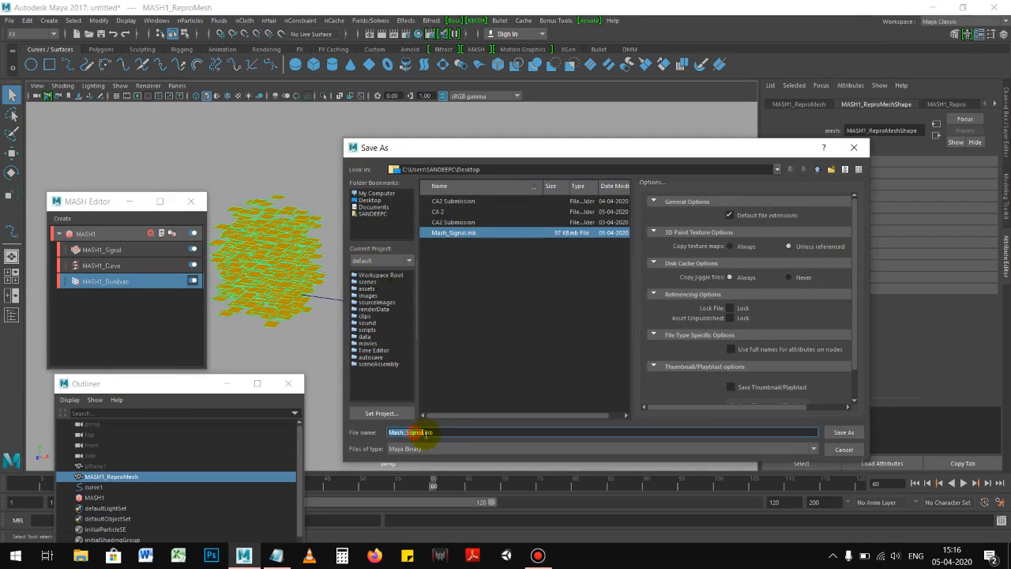
key("BackSpace")
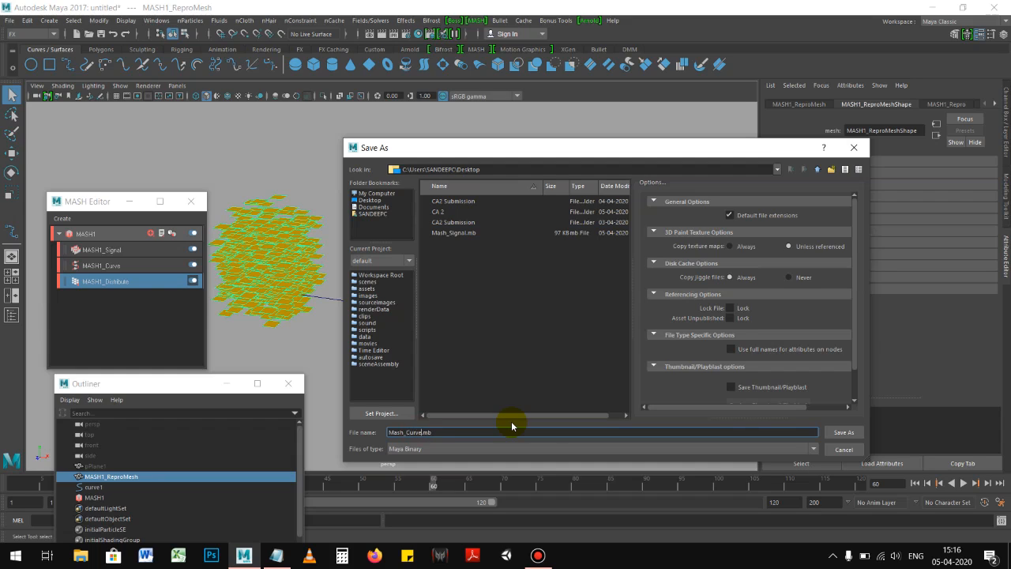
left_click(841, 433)
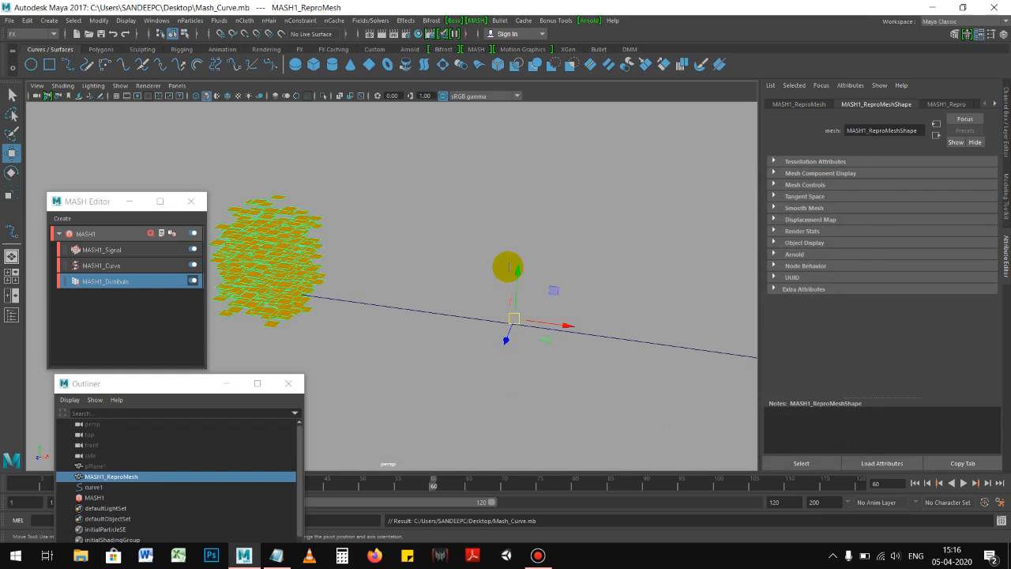
Start a new empty scene, saving the changes to Mash_Curve.mb.
key("w")
left_click_drag(569, 255, 559, 233, "alt")
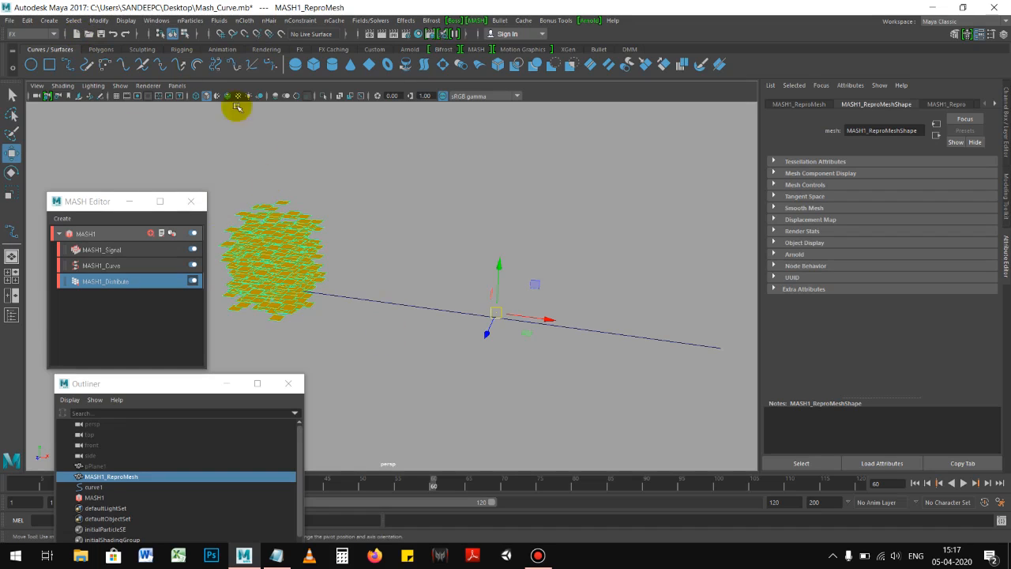
left_click(80, 34)
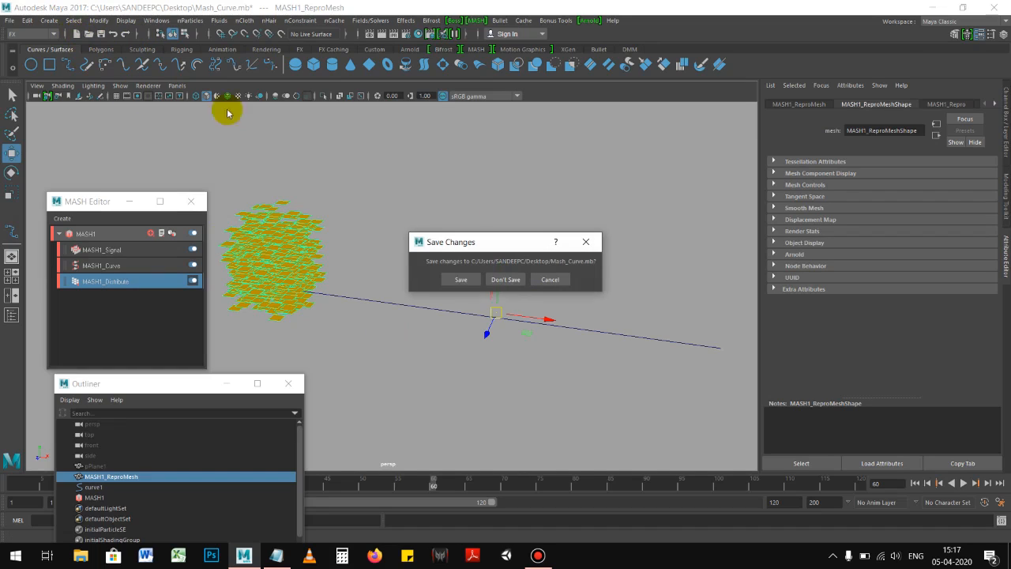
left_click(460, 280)
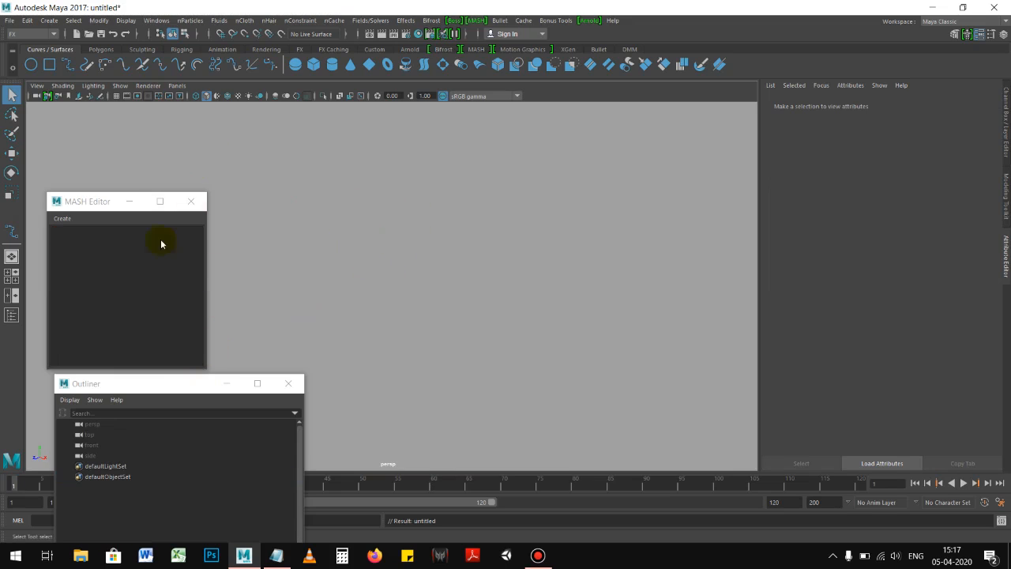
Create a polygon sphere at the origin and scale it up uniformly into a large ball.
left_click(101, 49)
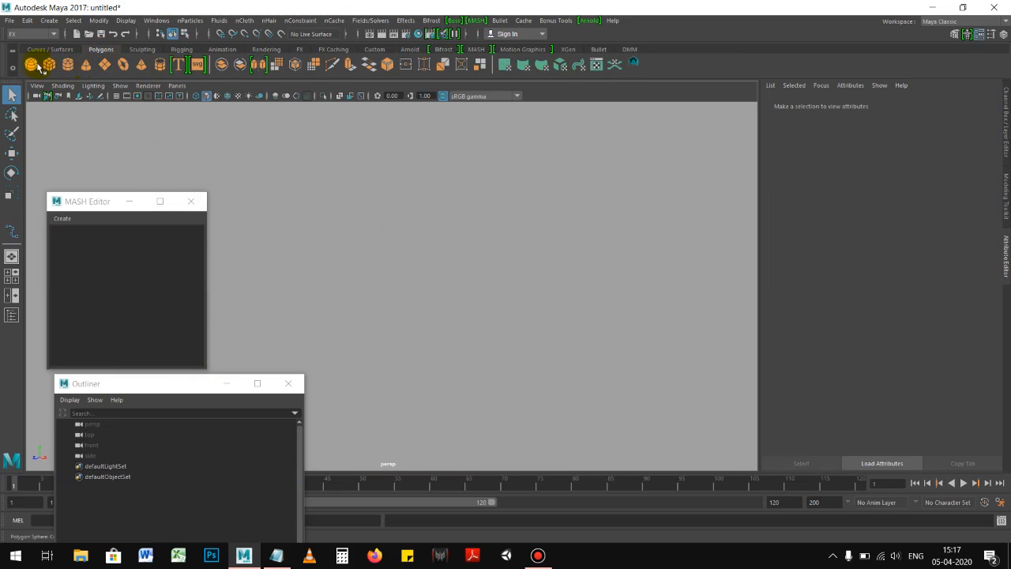
key("r")
left_click_drag(390, 287, 530, 323)
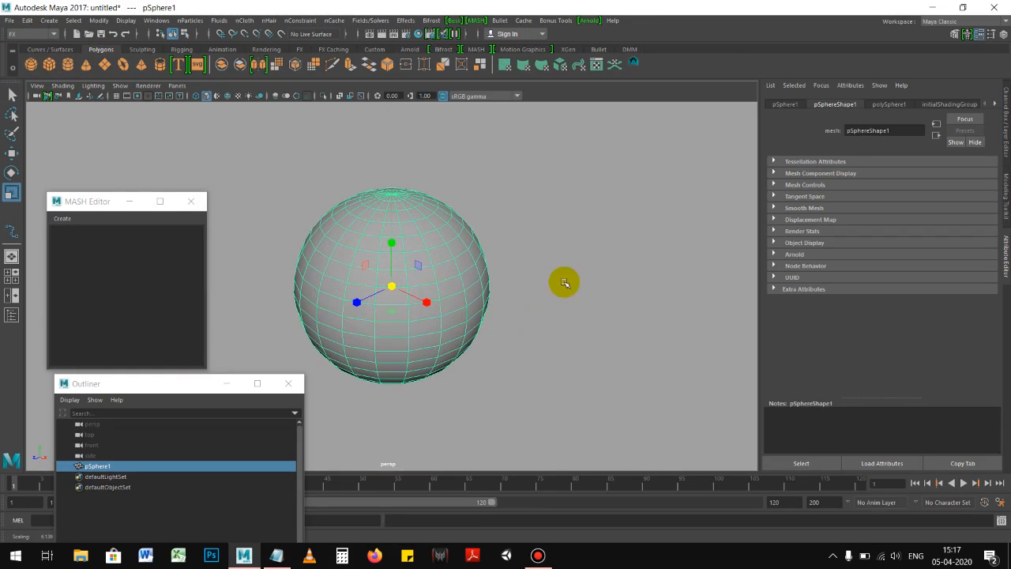
key("w")
Create a second polygon sphere, move it along the X axis clear of the large one and scale it down slightly.
left_click(35, 66)
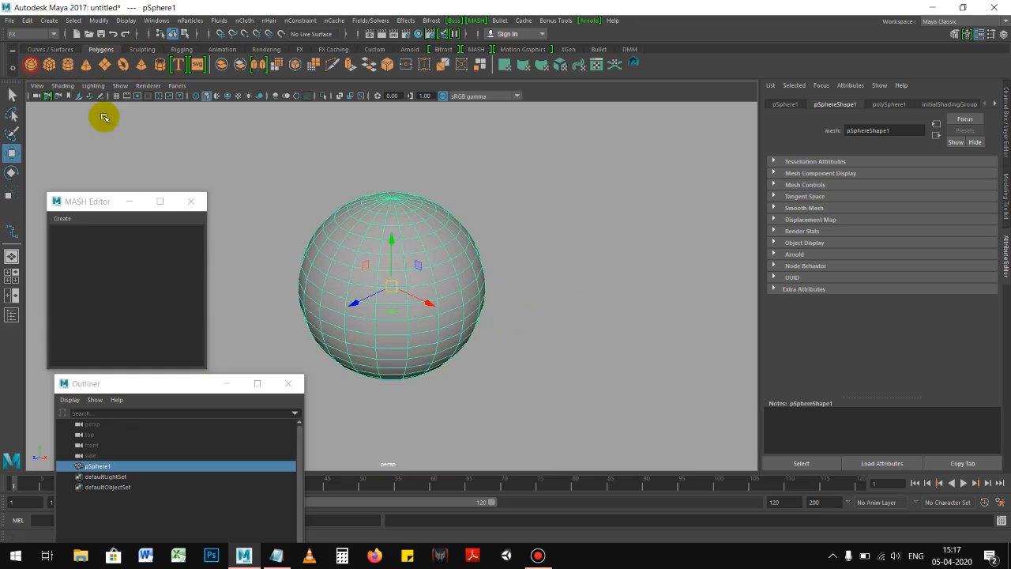
left_click_drag(555, 362, 609, 394)
key("r")
left_click_drag(555, 363, 532, 368)
key("w")
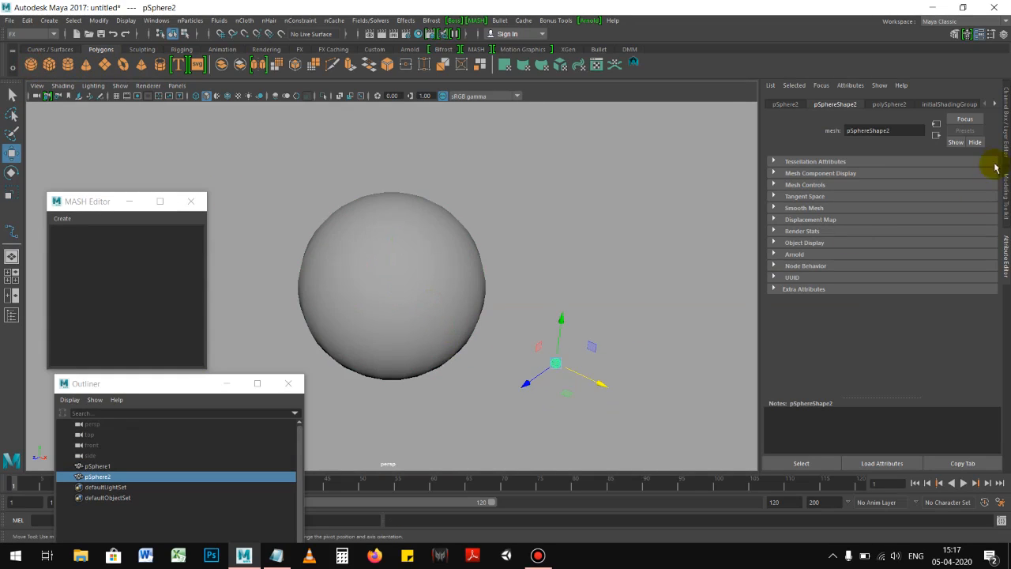
Lower the small sphere's Subdivisions Axis and Subdivisions Height together to 9.
left_click(1008, 146)
scroll(571, 242, "up", 2)
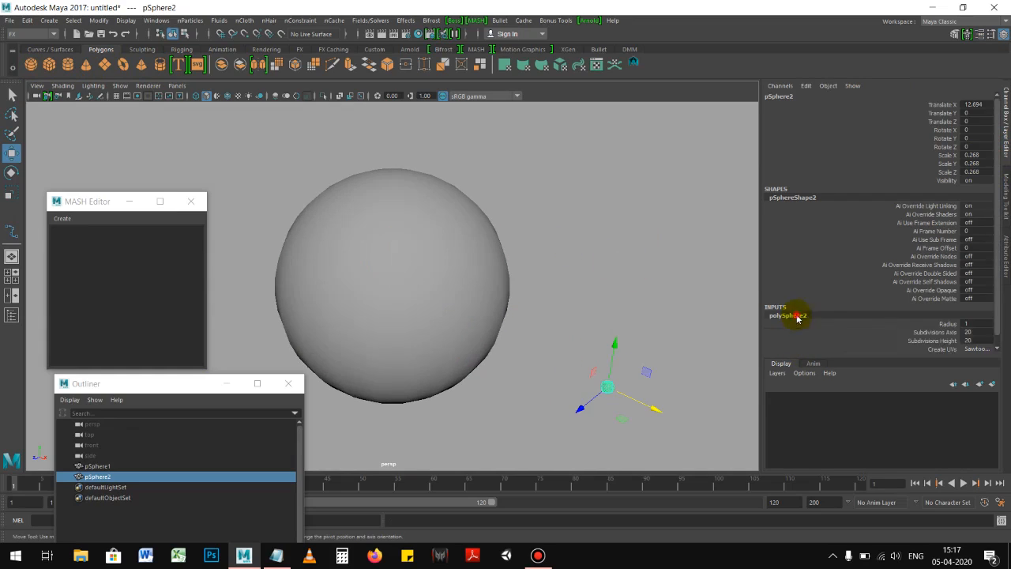
scroll(926, 338, "down", 1)
left_click(940, 322)
left_click(940, 330, "shift")
middle_click_drag(590, 274, 531, 287)
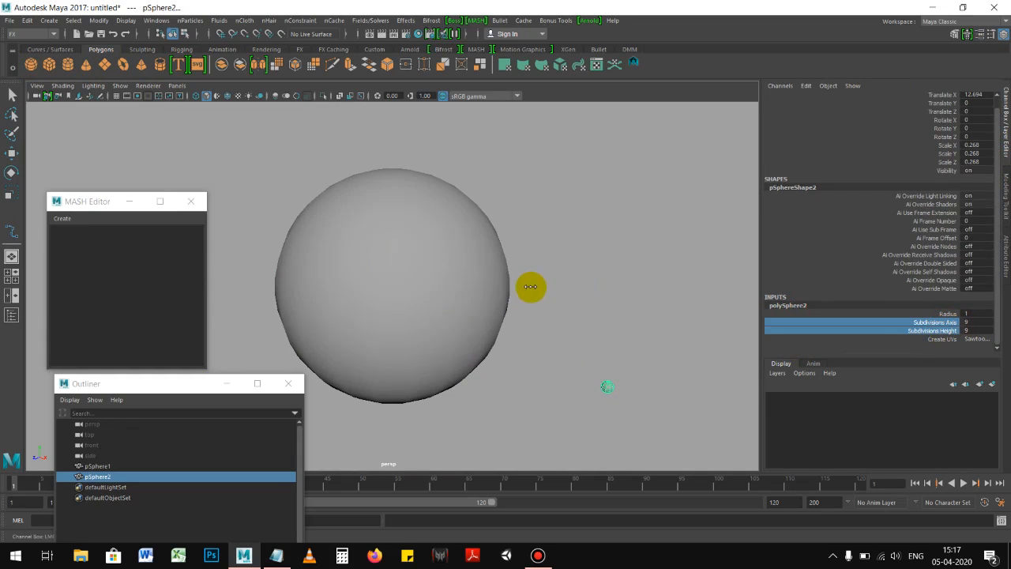
key("w")
left_click(643, 316)
left_click_drag(575, 344, 651, 420)
left_click(579, 323)
left_click_drag(577, 323, 676, 409)
Lower the large sphere's Subdivisions Axis and Subdivisions Height together for a coarser mesh.
left_click(437, 280)
scroll(510, 289, "down", 2)
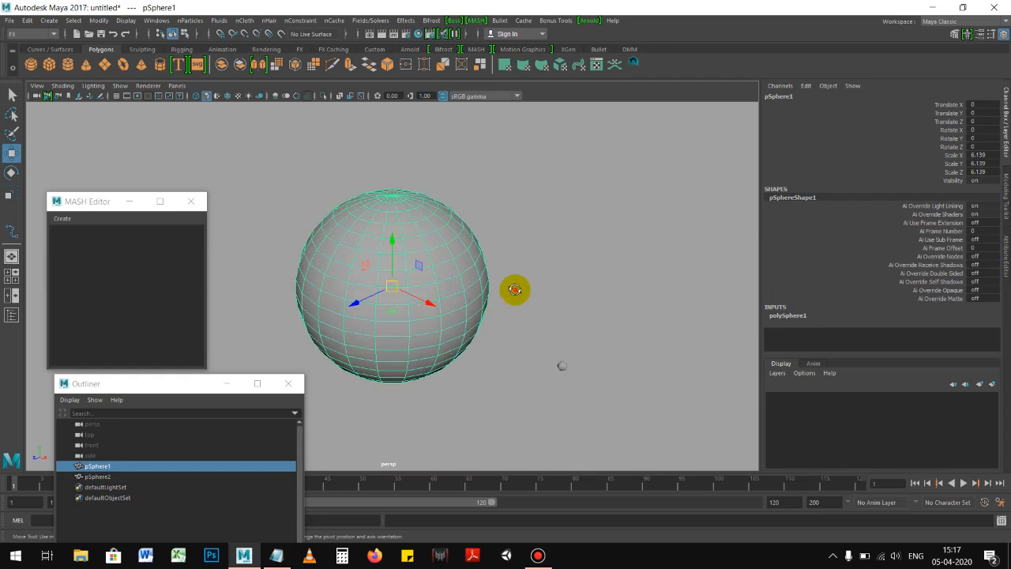
left_click(792, 314)
left_click_drag(908, 321, 914, 330)
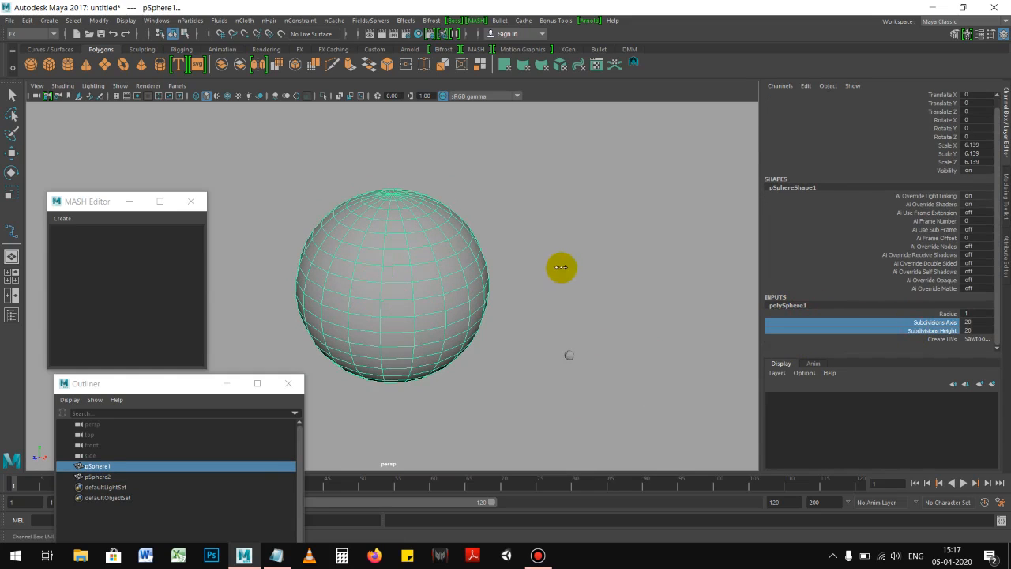
middle_click_drag(561, 267, 526, 275)
key("w")
Create a MASH network from the small sphere and switch the viewport to wireframe display.
left_click_drag(553, 340, 587, 377)
right_click_drag(621, 344, 569, 338, "alt")
middle_click_drag(580, 297, 563, 255, "alt")
right_click_drag(564, 255, 559, 259, "alt")
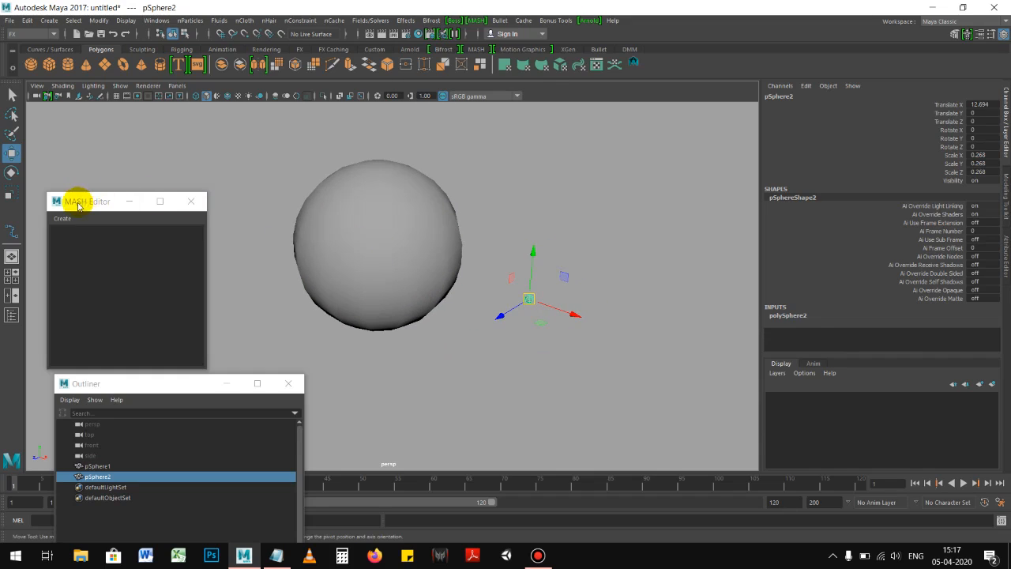
left_click(476, 49)
left_click(35, 64)
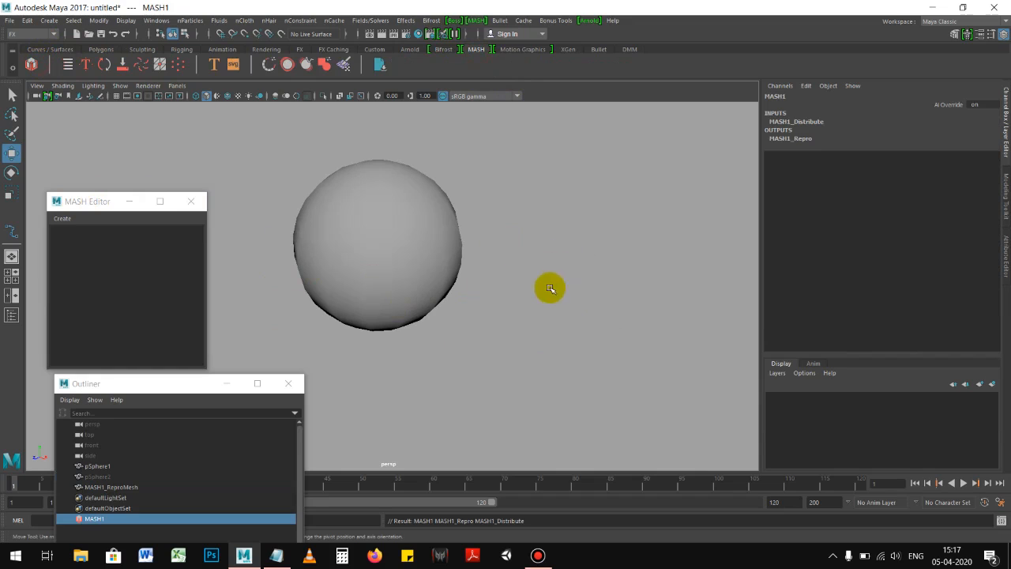
key("4")
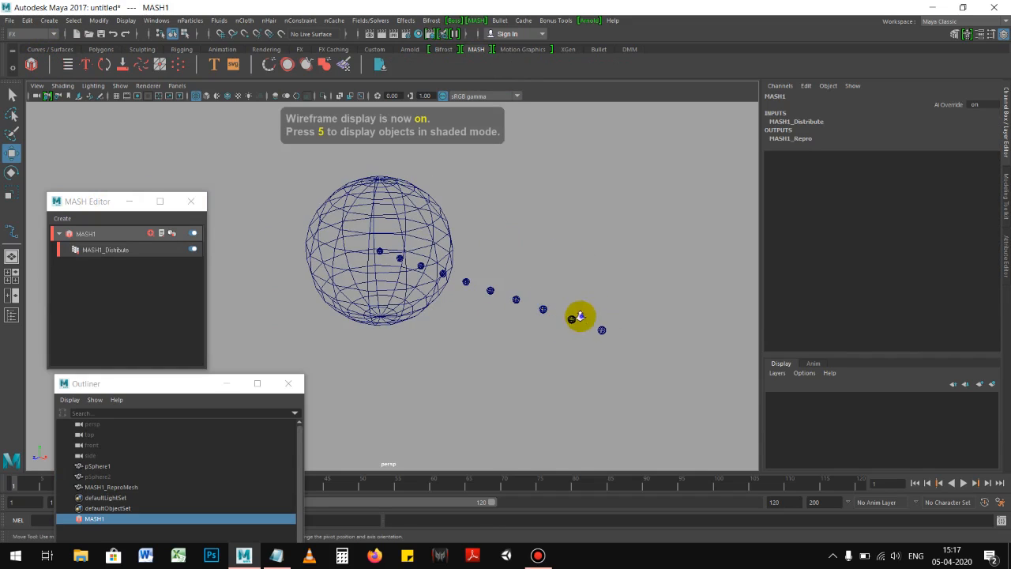
right_click_drag(581, 316, 588, 318, "alt")
Set the MASH1_Distribute node's Number of Points to 20 and expand its Mesh settings.
left_click(588, 337)
right_click_drag(630, 290, 591, 294, "alt")
left_click_drag(560, 309, 571, 327)
left_click(1006, 240)
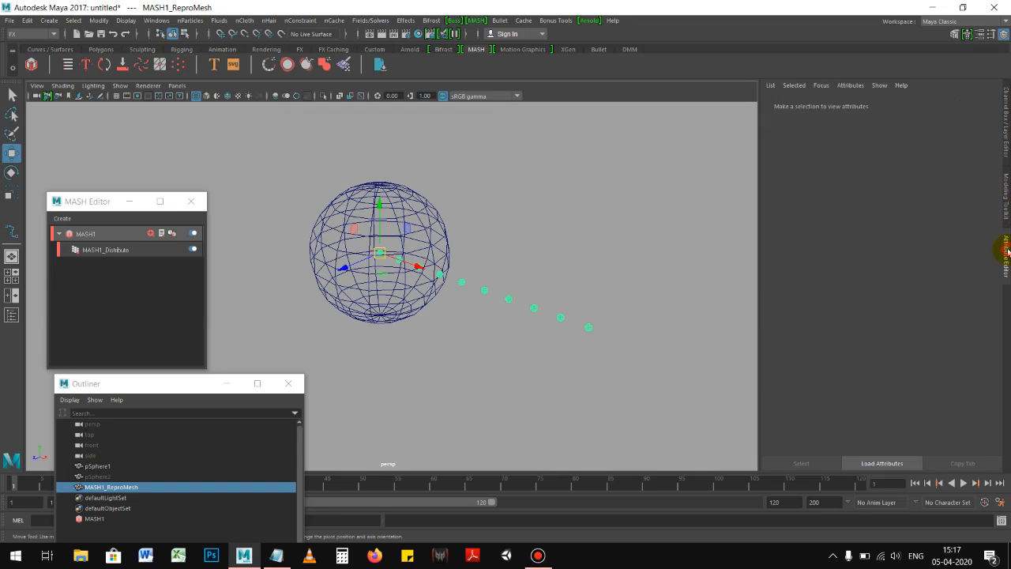
left_click(800, 105)
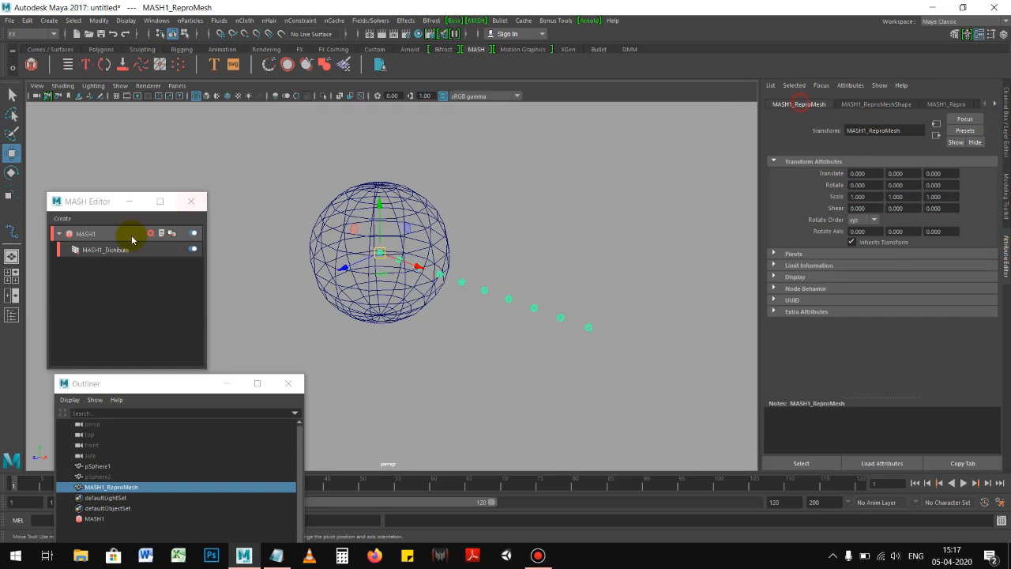
left_click(139, 251)
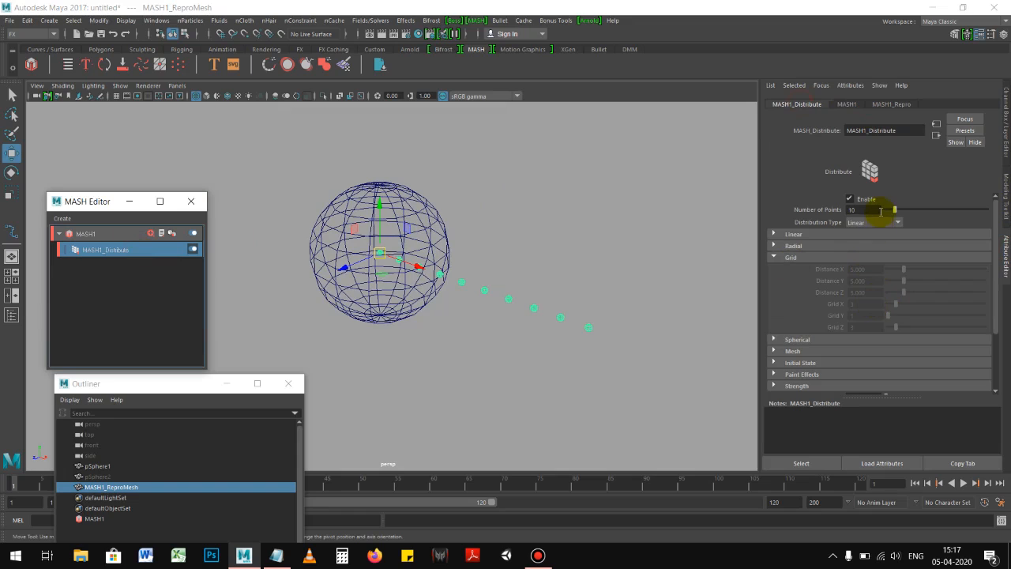
left_click_drag(896, 211, 905, 212)
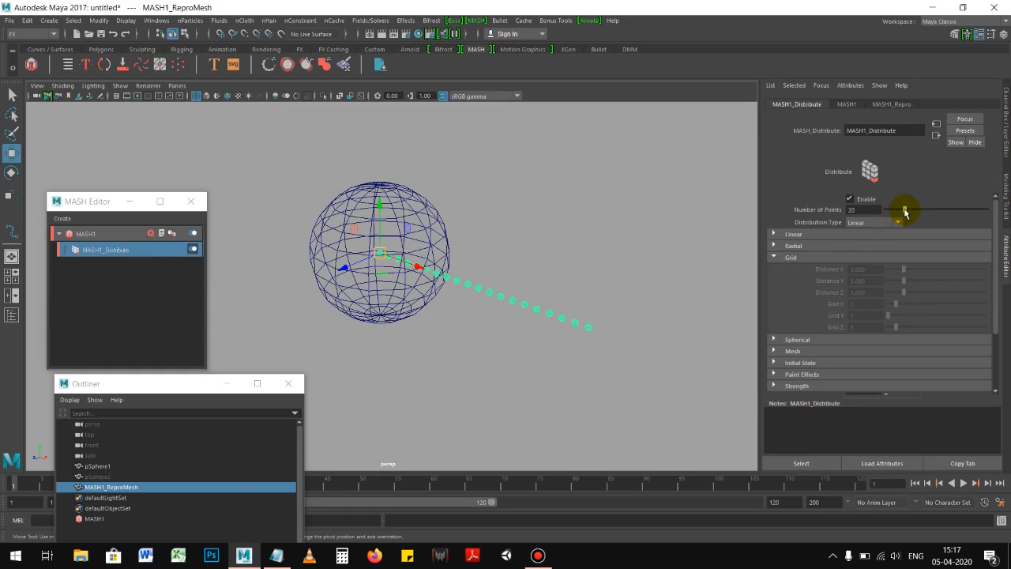
left_click(800, 257)
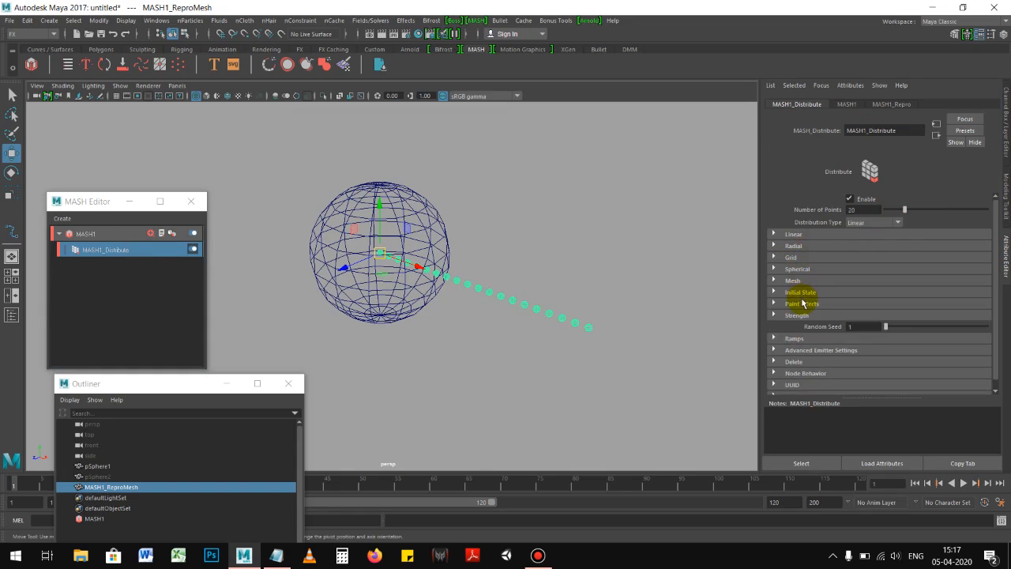
left_click(794, 280)
scroll(818, 320, "down", 1)
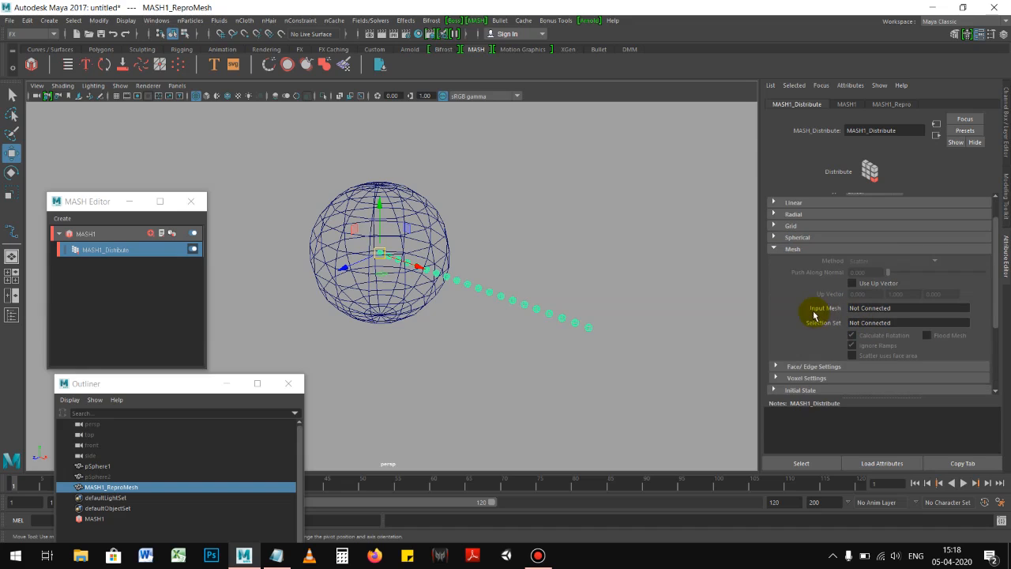
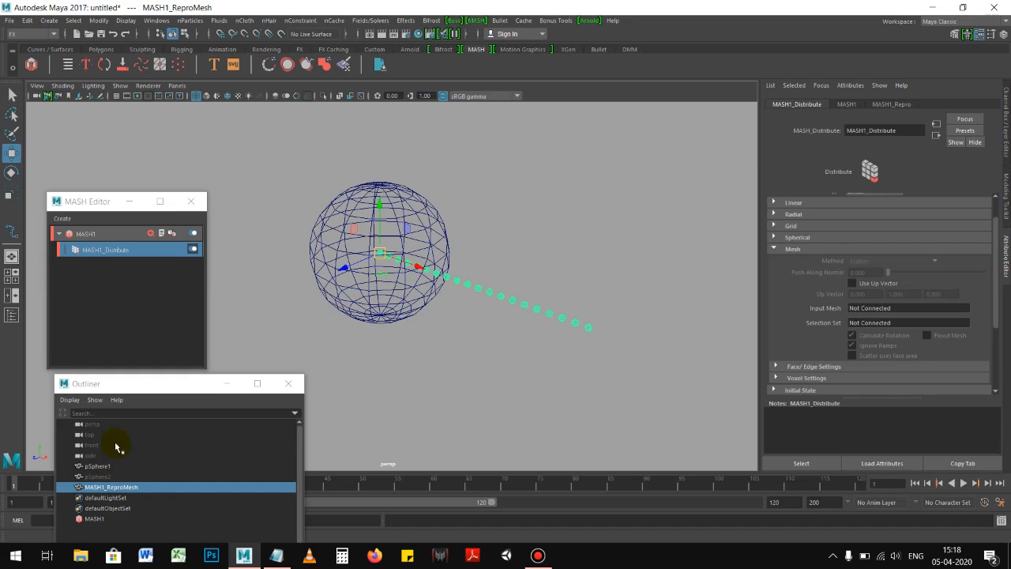
Rename the large sphere as Target.
left_click(413, 211)
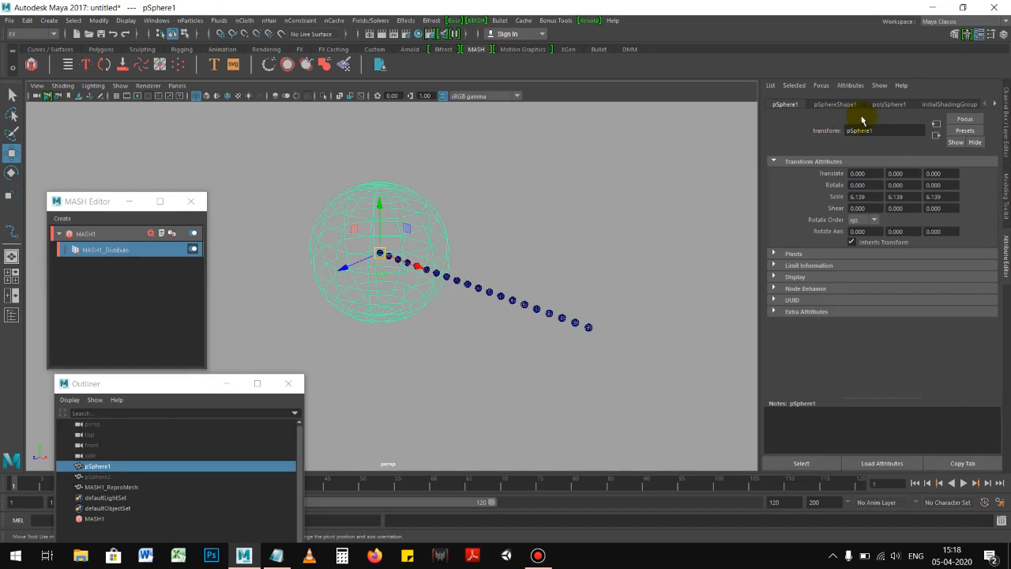
left_click(1004, 122)
double_click(798, 97)
type("Target")
key("Return")
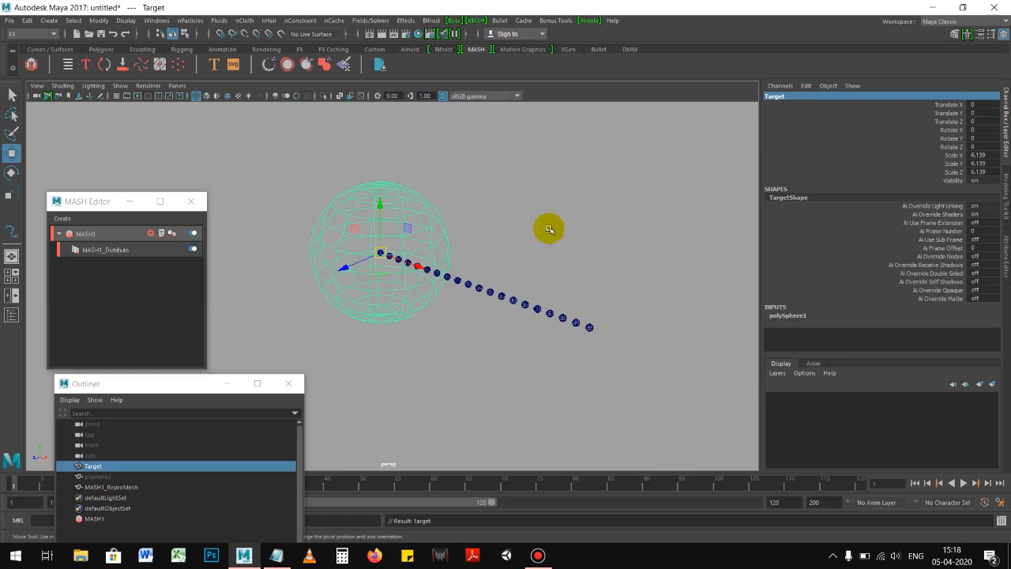
scroll(466, 274, "down", 1)
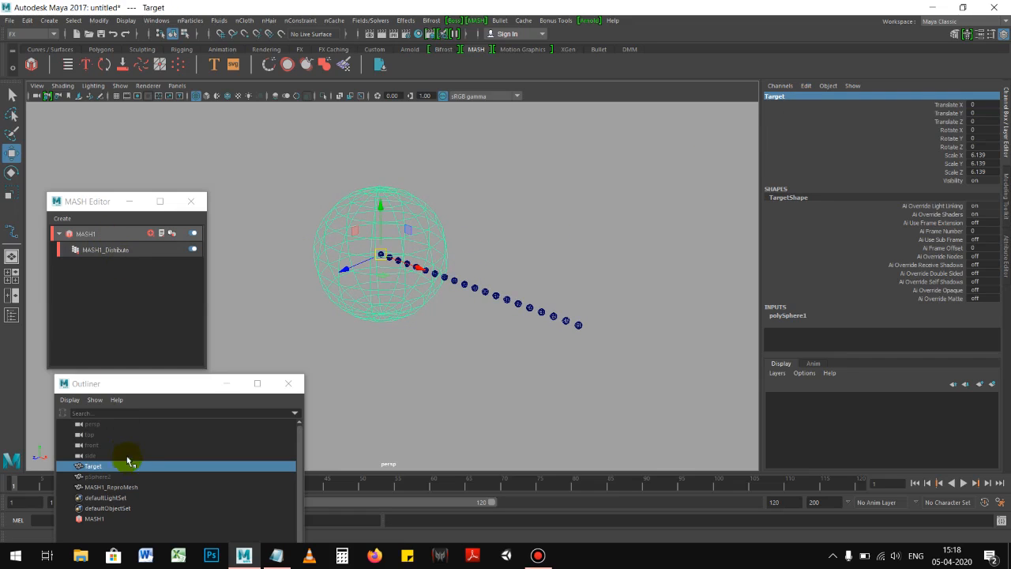
Connect the Target sphere as the Input Mesh of the MASH1_Distribute node.
left_click(531, 308)
left_click(136, 250)
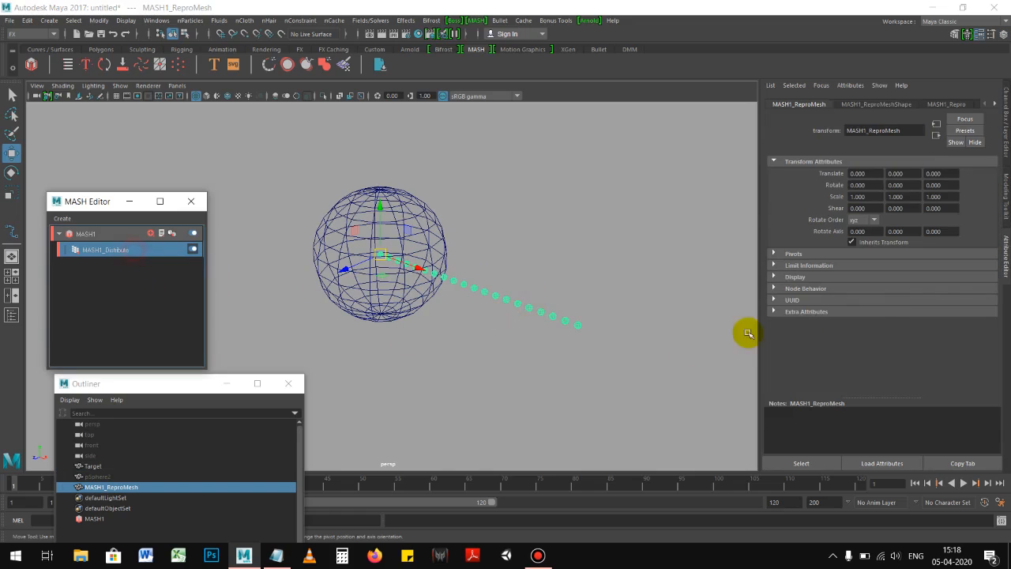
left_click(857, 104)
left_click(945, 104)
left_click(813, 103)
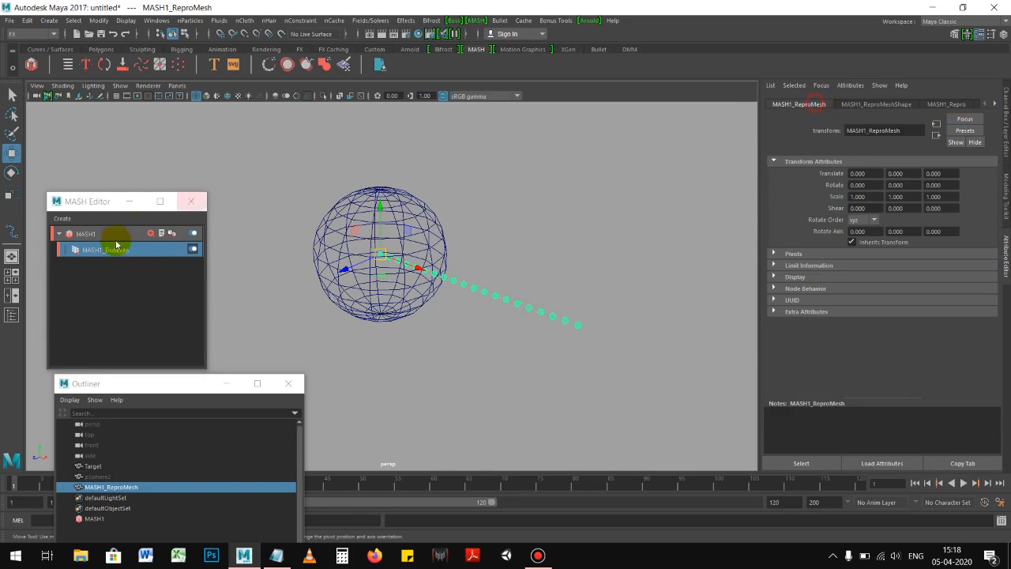
left_click(136, 251)
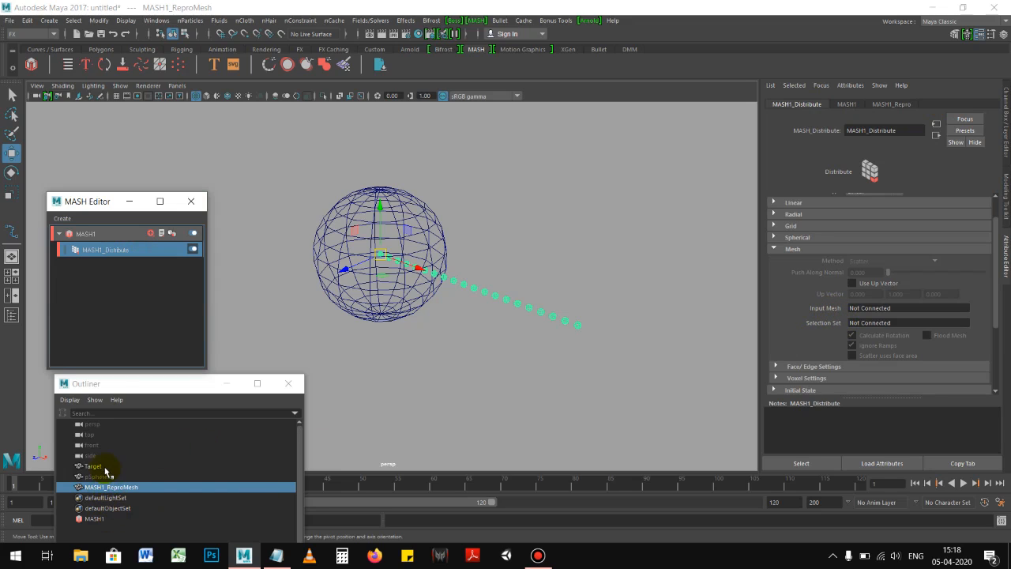
middle_click_drag(97, 468, 859, 310)
left_click_drag(331, 343, 544, 268, "alt")
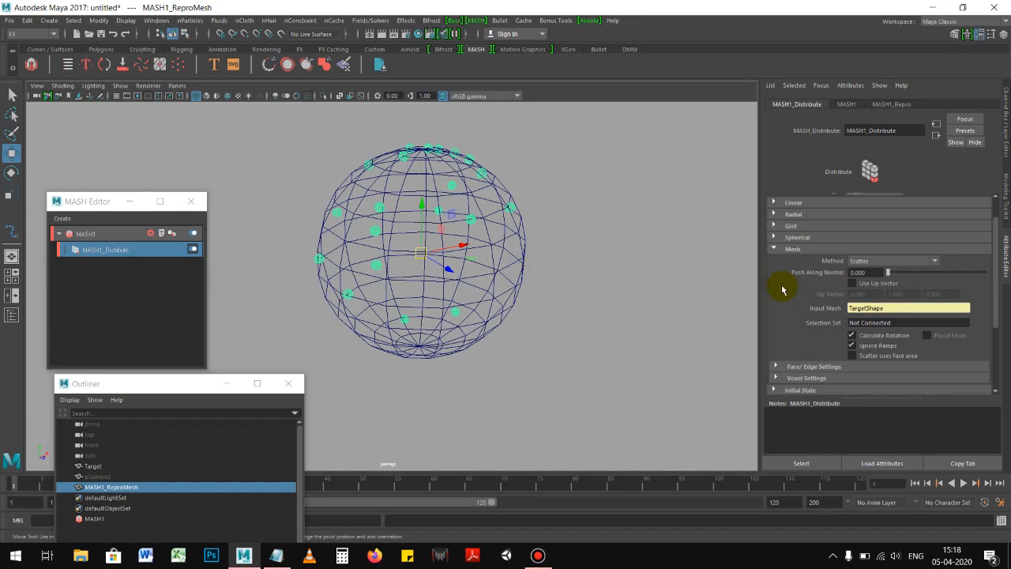
Set the mesh distribution Method to Face Centre.
scroll(831, 280, "up", 2)
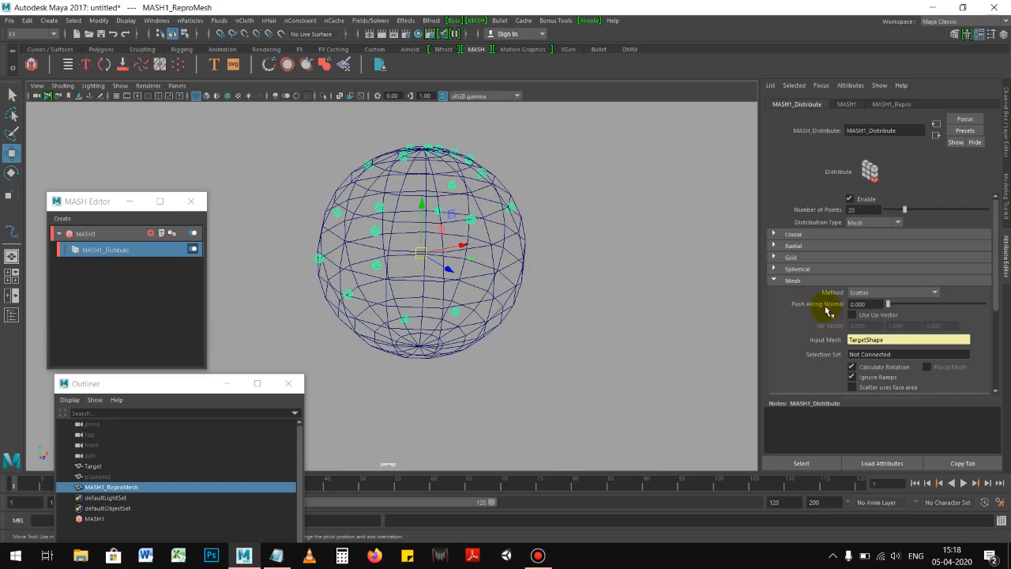
scroll(822, 312, "down", 3)
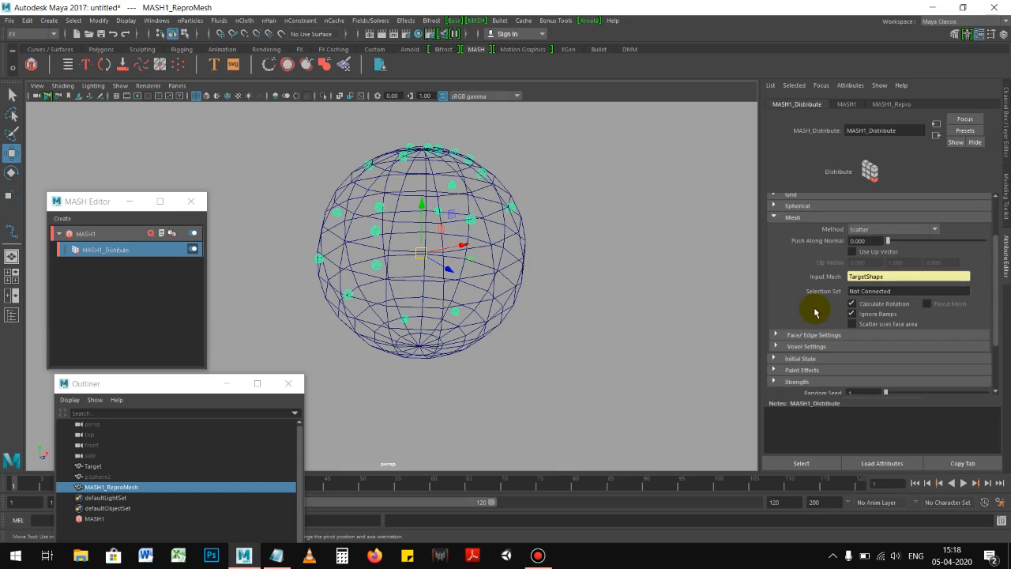
left_click(876, 230)
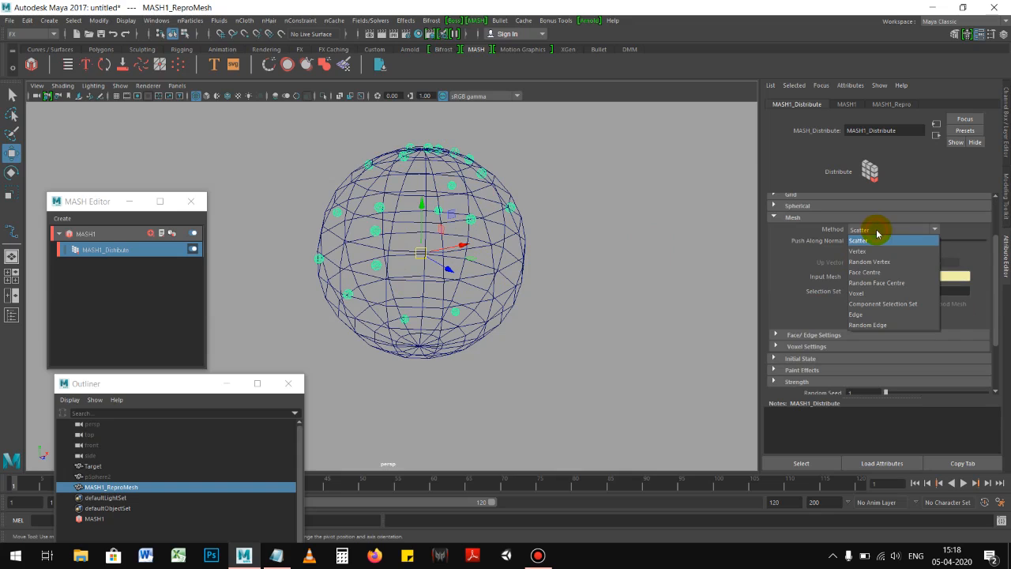
left_click(879, 273)
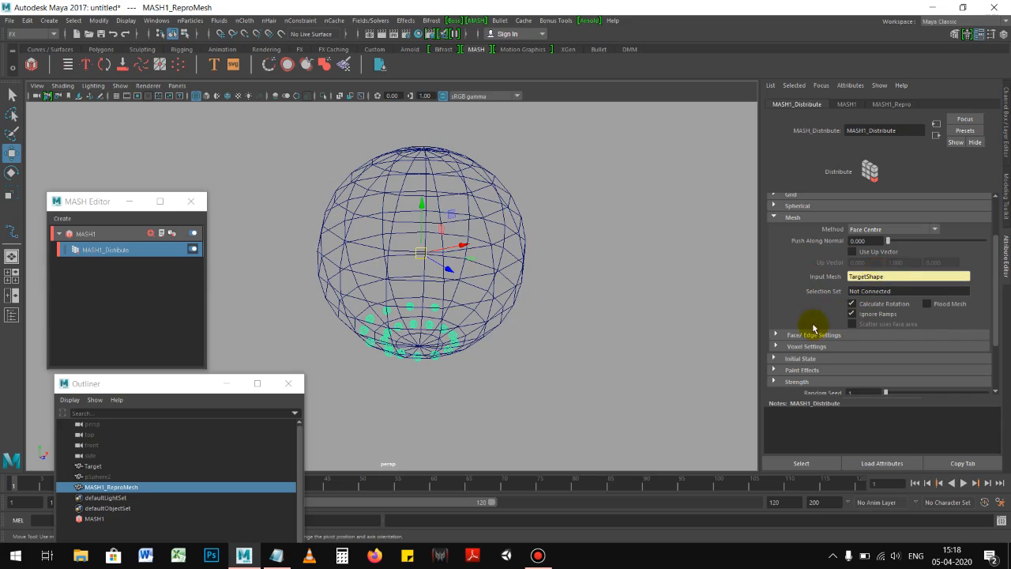
Try the Flood Mesh option on the mesh distribution and switch it off again.
left_click(927, 304)
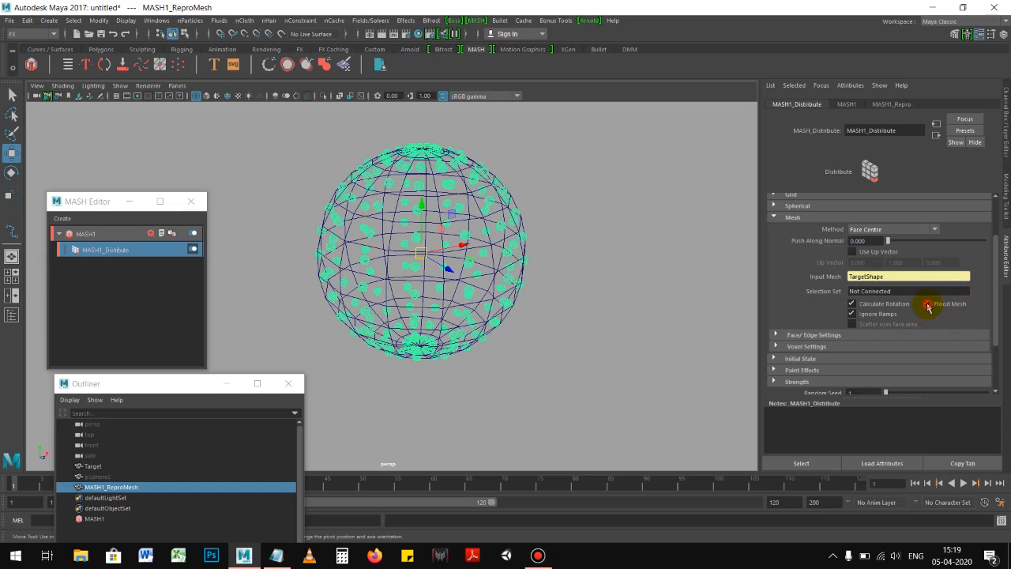
left_click_drag(575, 325, 545, 324, "alt")
left_click(929, 304)
left_click_drag(605, 307, 553, 334, "alt")
Raise the MASH1_Distribute node's Number of Points to 100 and check the coverage around the sphere.
scroll(839, 278, "up", 3)
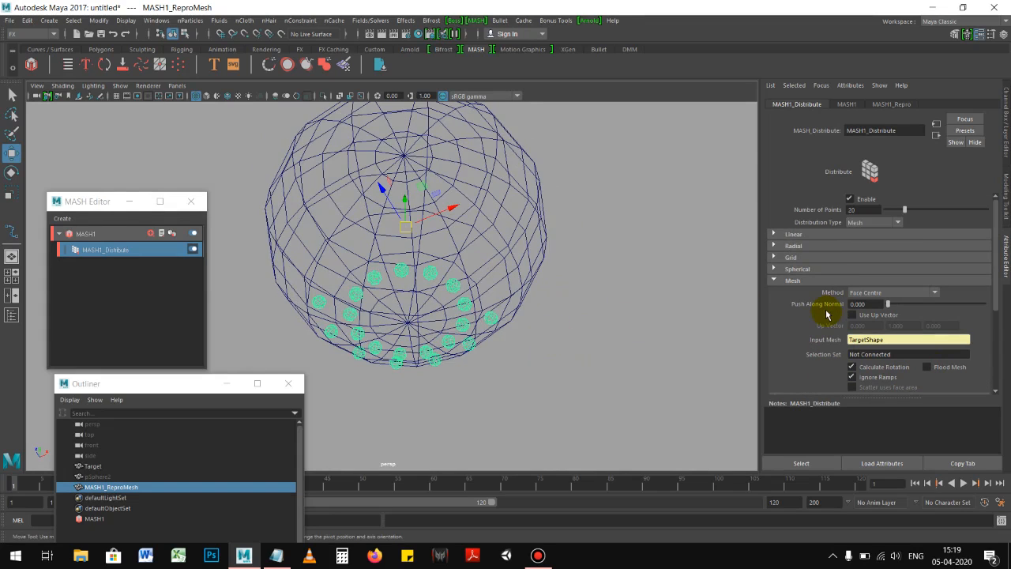
left_click_drag(904, 212, 987, 217)
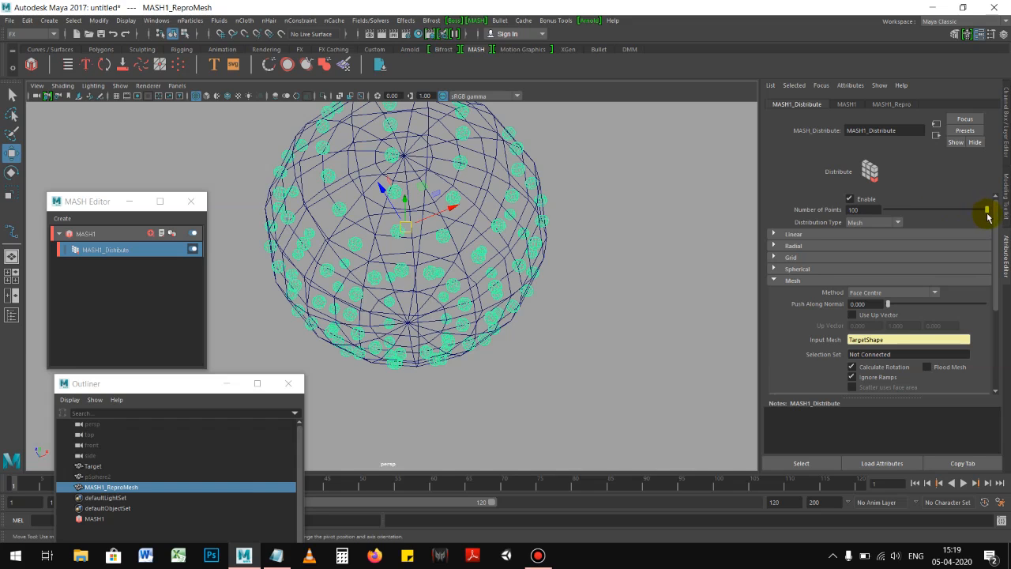
left_click_drag(688, 235, 680, 273, "alt")
right_click_drag(650, 279, 577, 284, "alt")
left_click_drag(618, 262, 679, 267, "alt")
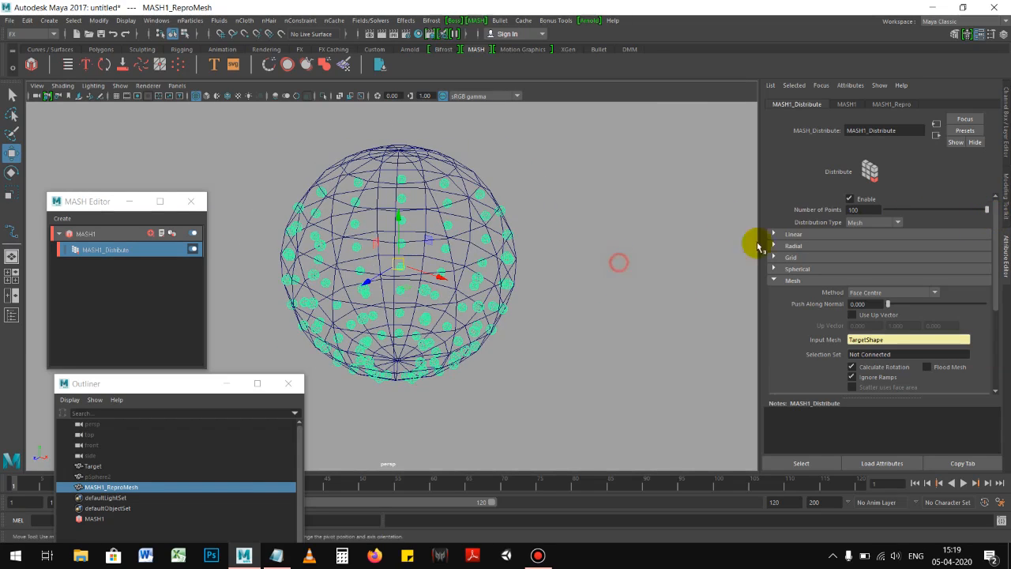
Try 150 and 110 for the distribution's Number of Points, checking the coverage of the sphere.
left_click_drag(871, 210, 816, 215)
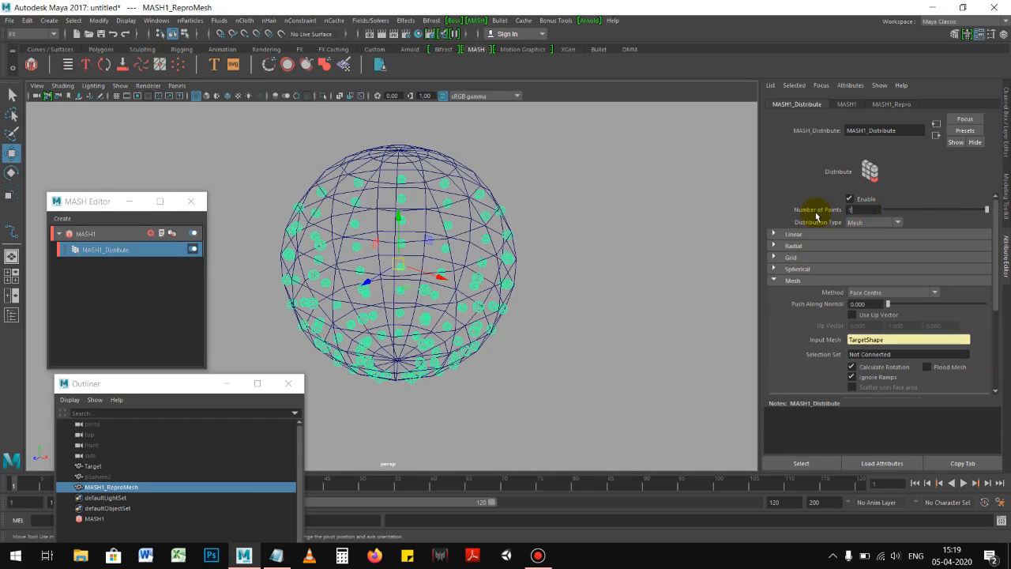
key("Return")
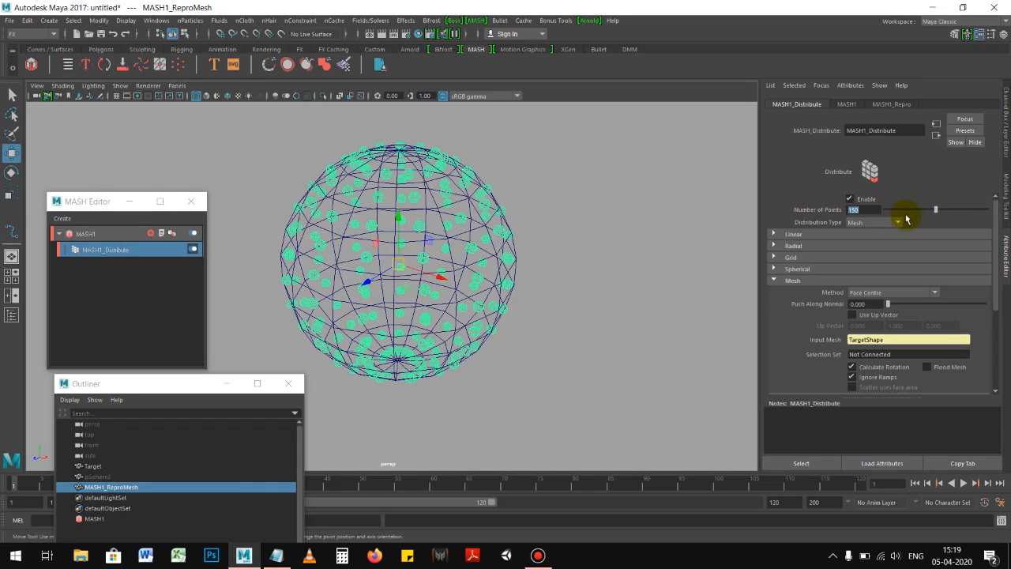
type("110")
key("Return")
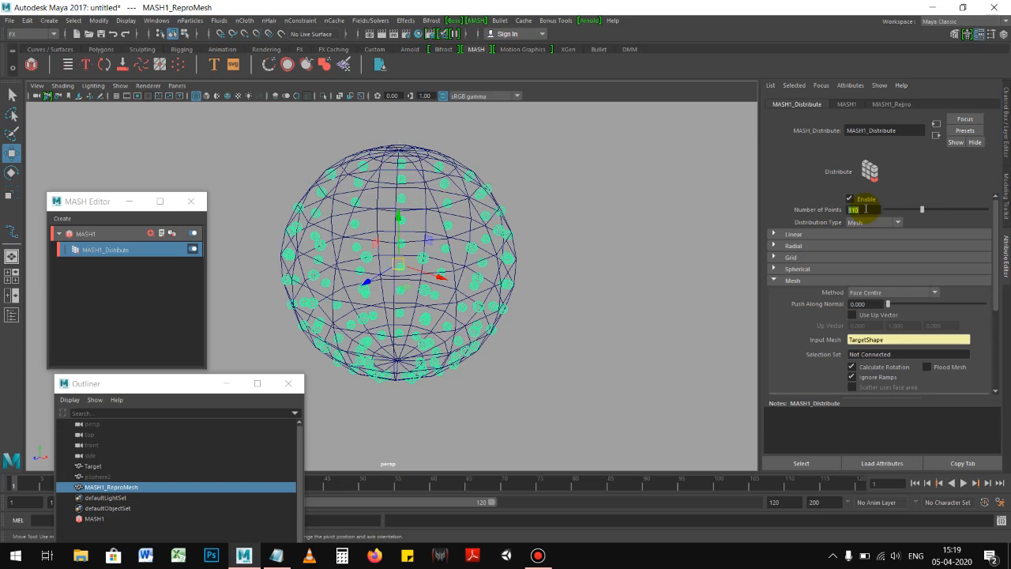
left_click_drag(404, 294, 537, 272, "alt")
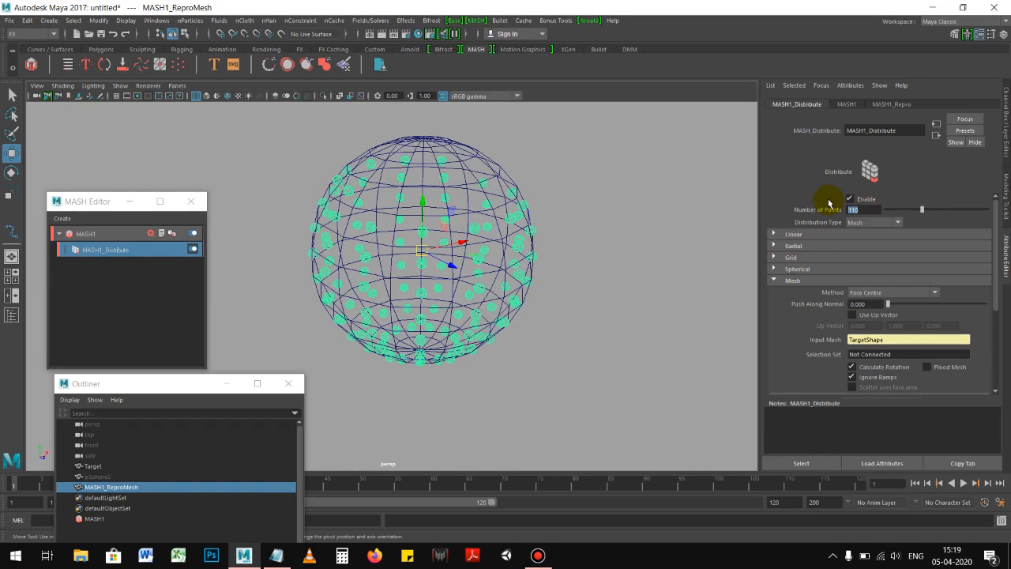
key("Return")
Set the distribution's Number of Points to 150 and inspect the small spheres on the Target surface up close.
left_click_drag(383, 253, 569, 285, "alt")
double_click(861, 209)
type("150")
key("Return")
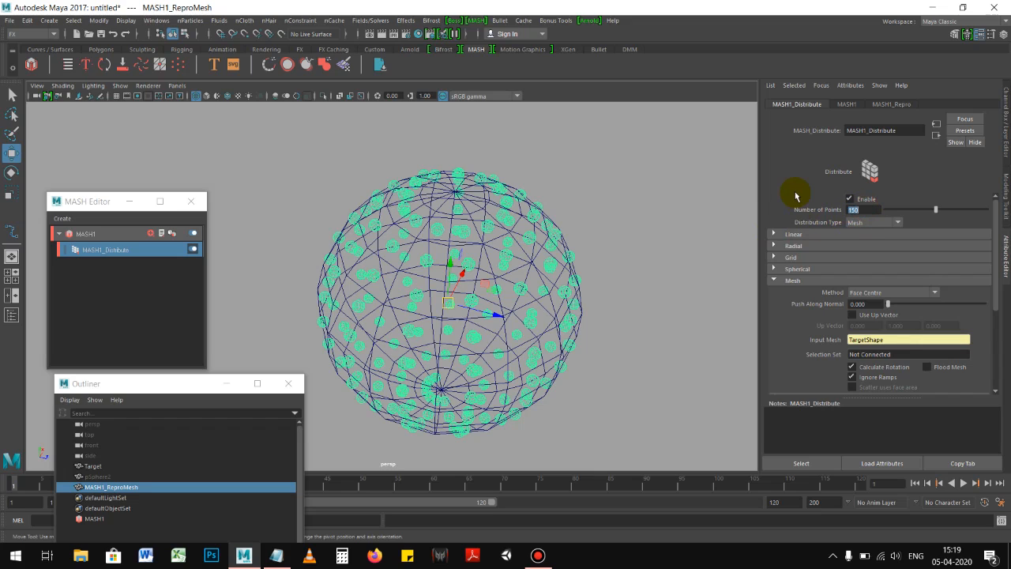
left_click_drag(445, 181, 442, 218, "alt")
right_click_drag(443, 219, 584, 246, "alt")
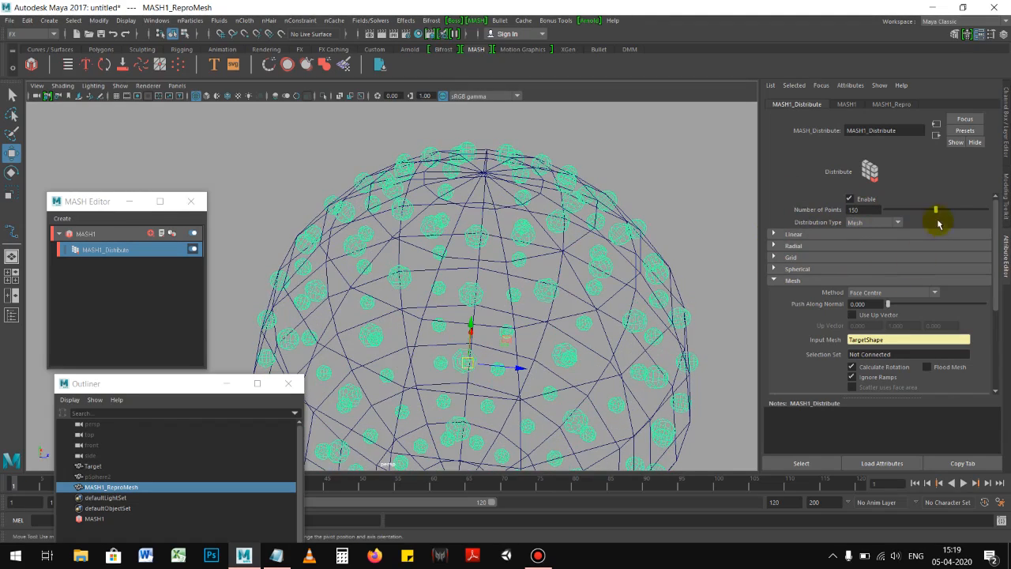
Try 160 for the distribution's Number of Points and inspect the small spheres around the Target's pole.
left_click_drag(869, 210, 831, 215)
type("160")
key("Return")
left_click_drag(574, 232, 589, 255, "alt")
scroll(557, 244, "up", 2)
left_click_drag(533, 222, 570, 236, "alt")
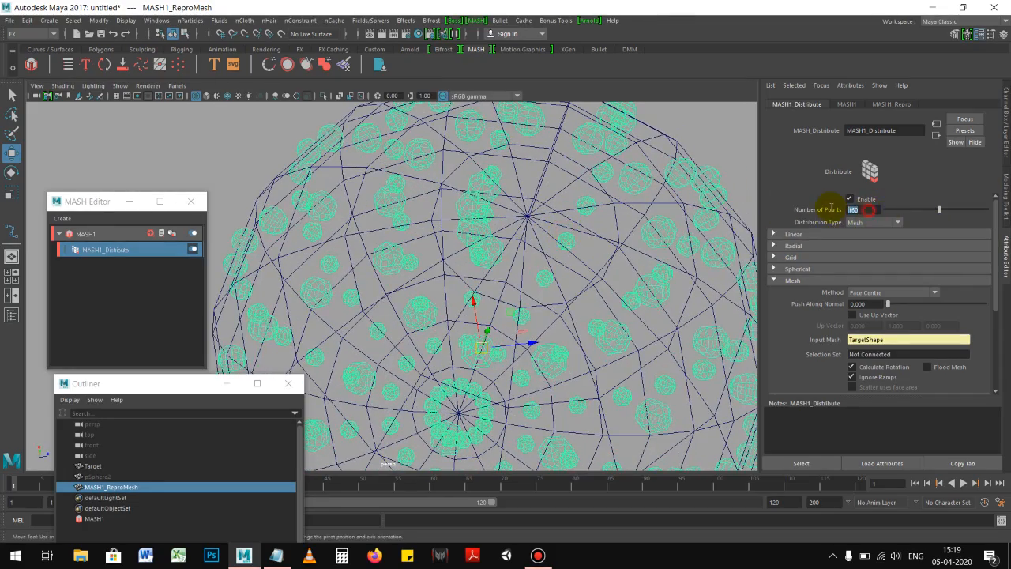
Set the distribution's Number of Points to 170 and check the coverage of the whole Target sphere.
type("170")
key("Return")
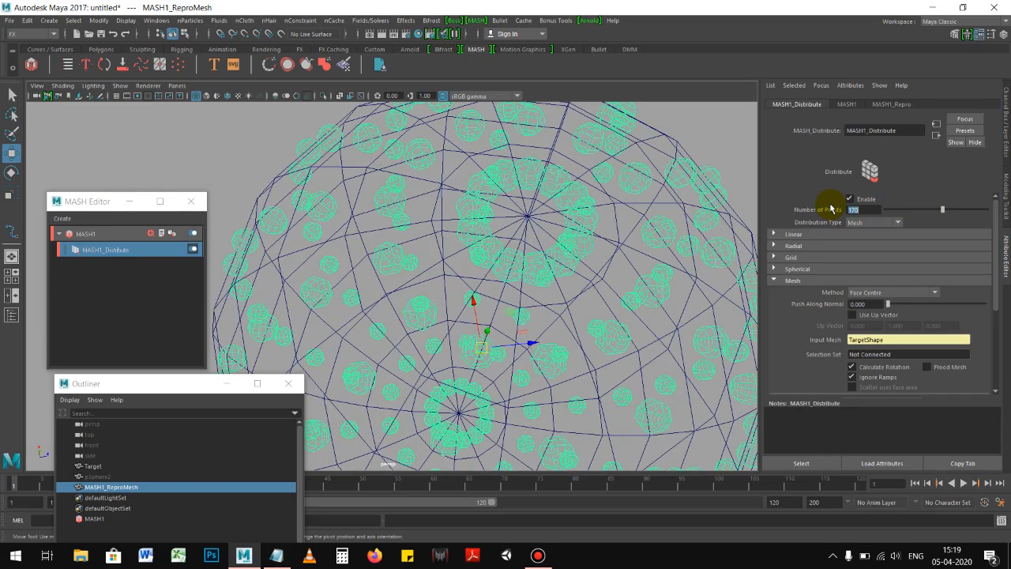
scroll(656, 237, "down", 3)
left_click_drag(656, 237, 488, 255, "alt")
scroll(566, 271, "down", 4)
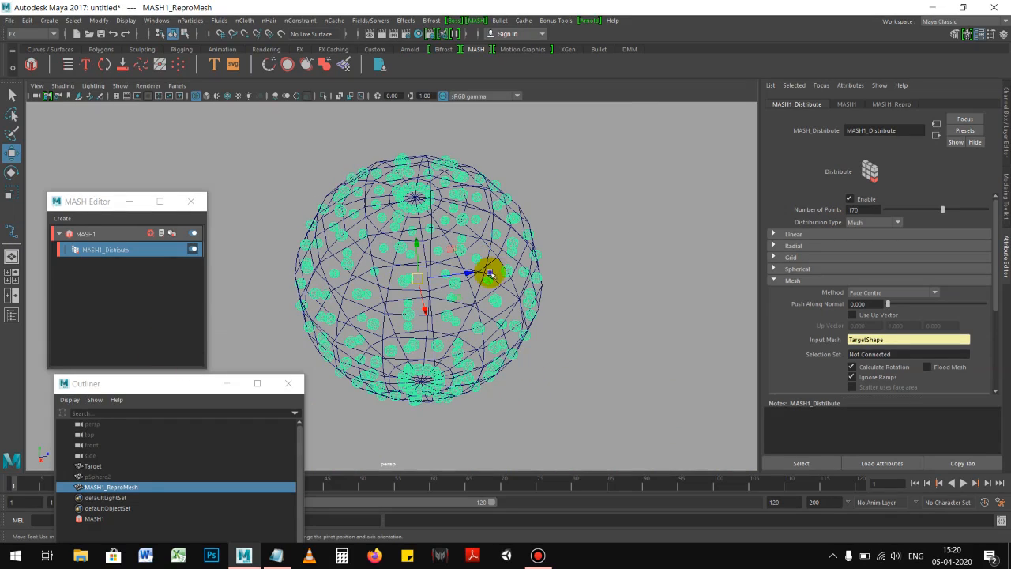
Put the Target sphere in a new display layer and hide that layer, leaving only the small spheres.
left_click(485, 212)
left_click_drag(579, 233, 579, 241, "alt")
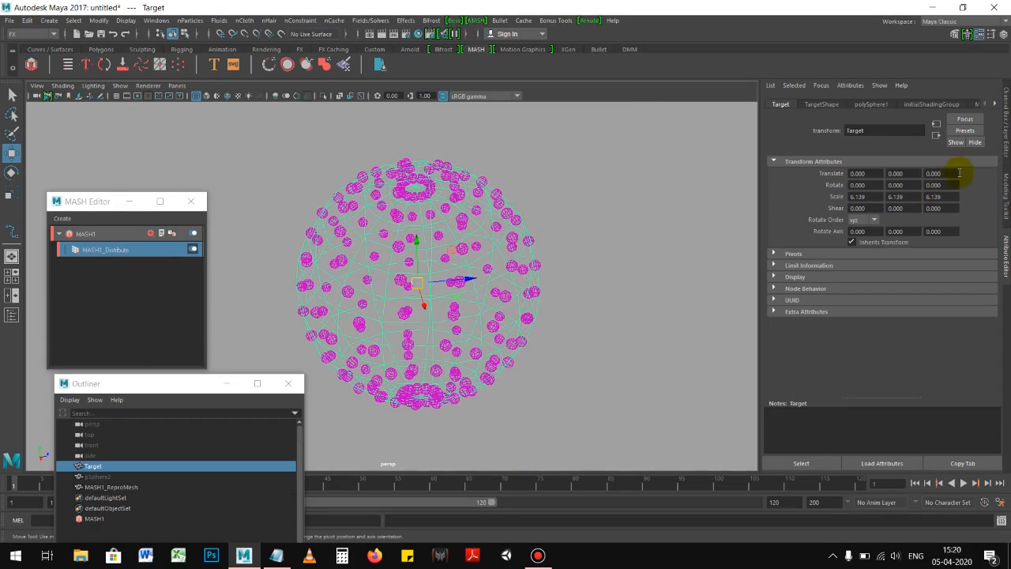
left_click(997, 158)
left_click(991, 384)
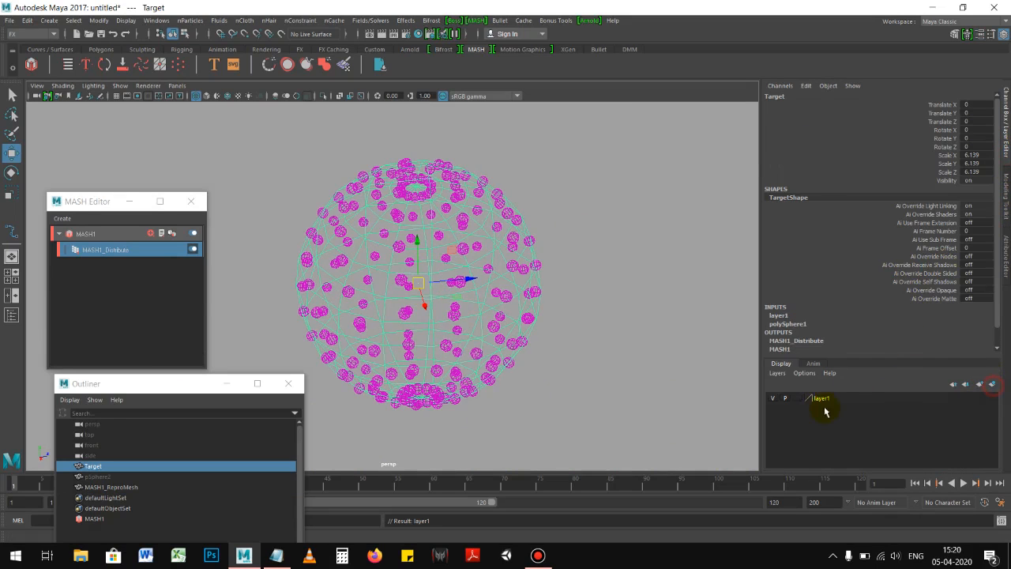
left_click(774, 399)
left_click_drag(518, 308, 477, 352, "alt")
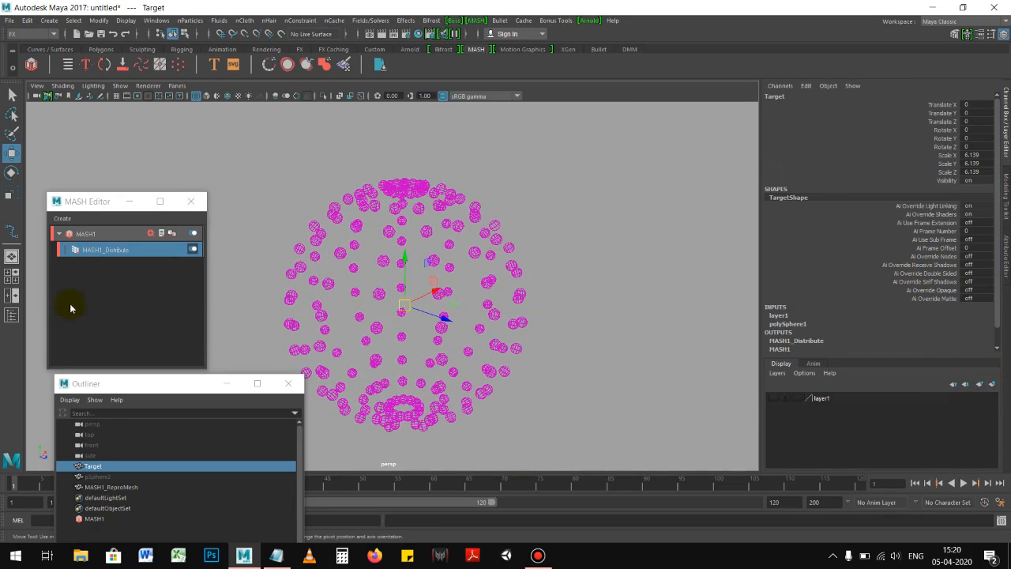
Bring up the MASH1_Distribute node's attributes and minimise the Outliner.
key("ctrl+a")
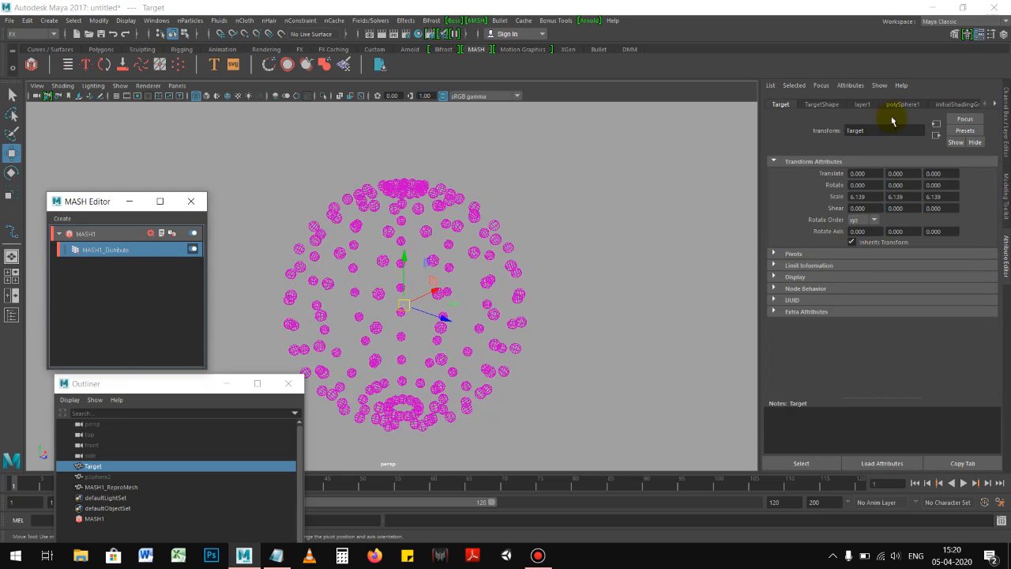
left_click(822, 105)
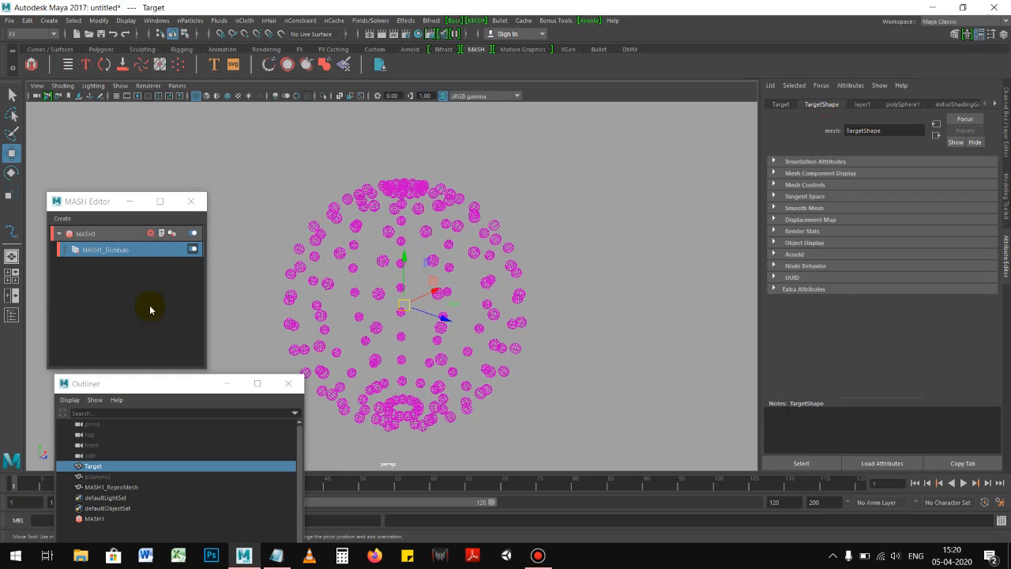
left_click(116, 249)
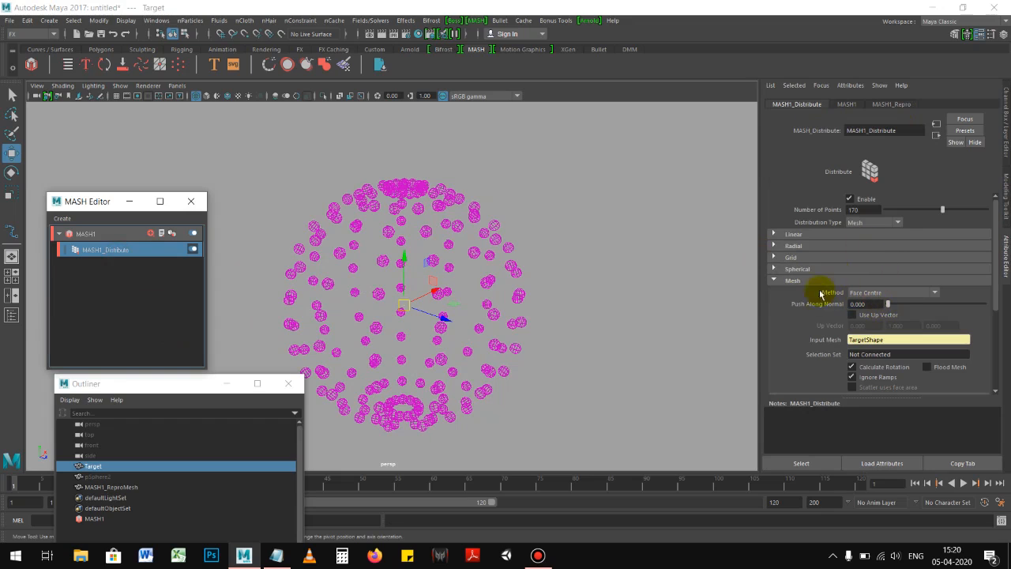
scroll(814, 299, "down", 2)
scroll(817, 299, "up", 2)
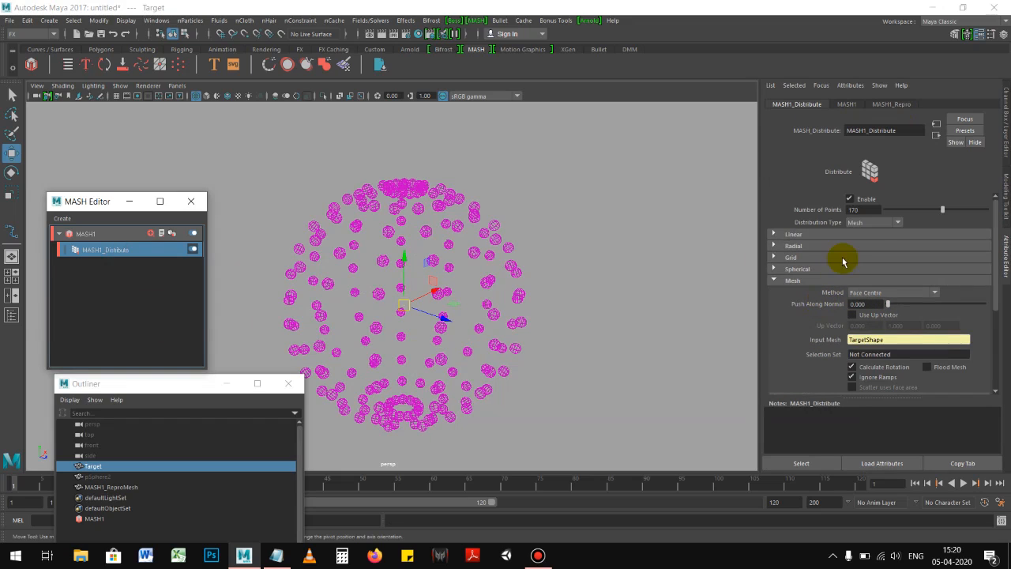
left_click(854, 209)
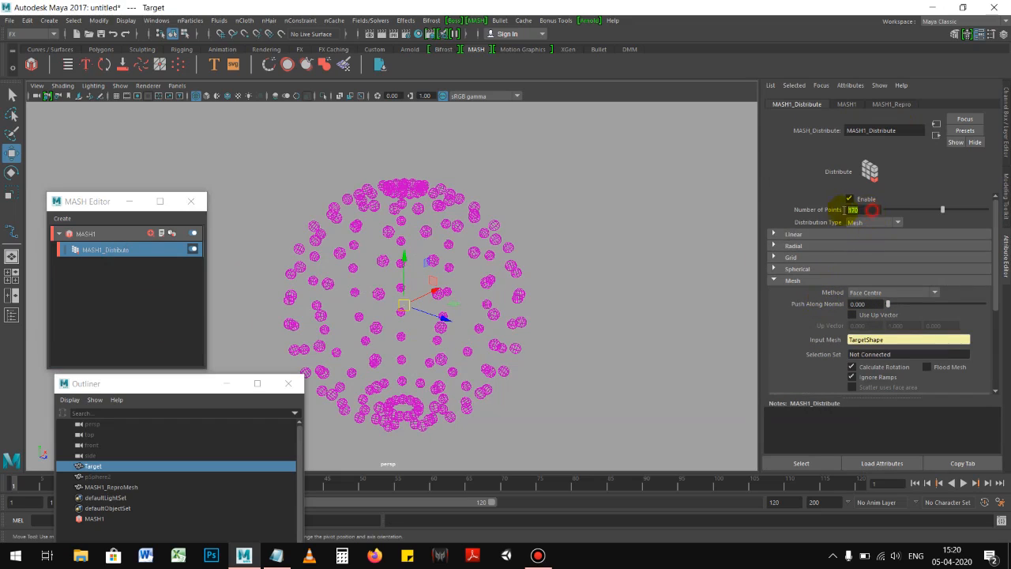
left_click(237, 384)
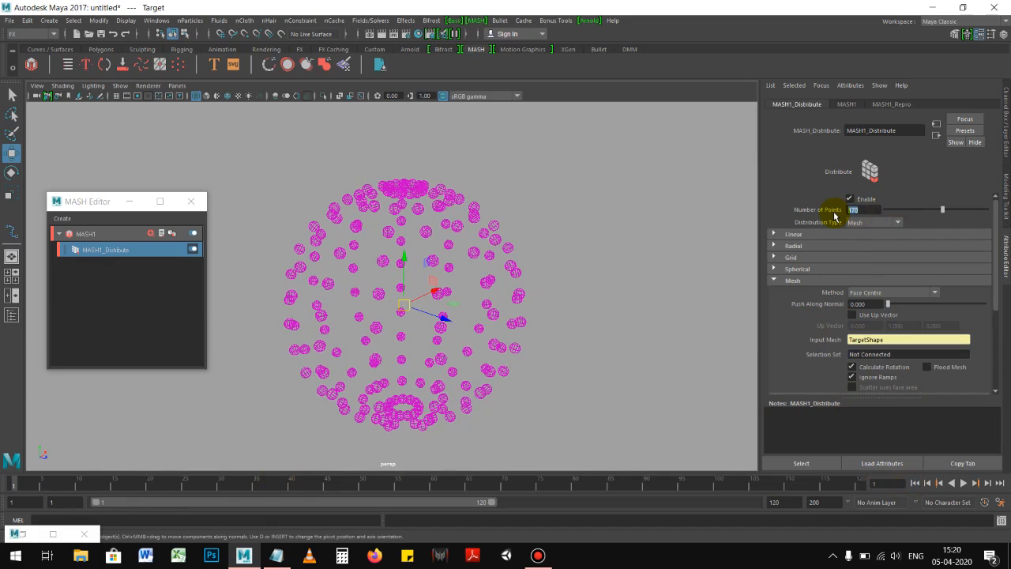
Reduce the distribution's Number of Points to 1 and set a key on it at frame 1.
type("0")
key("Return")
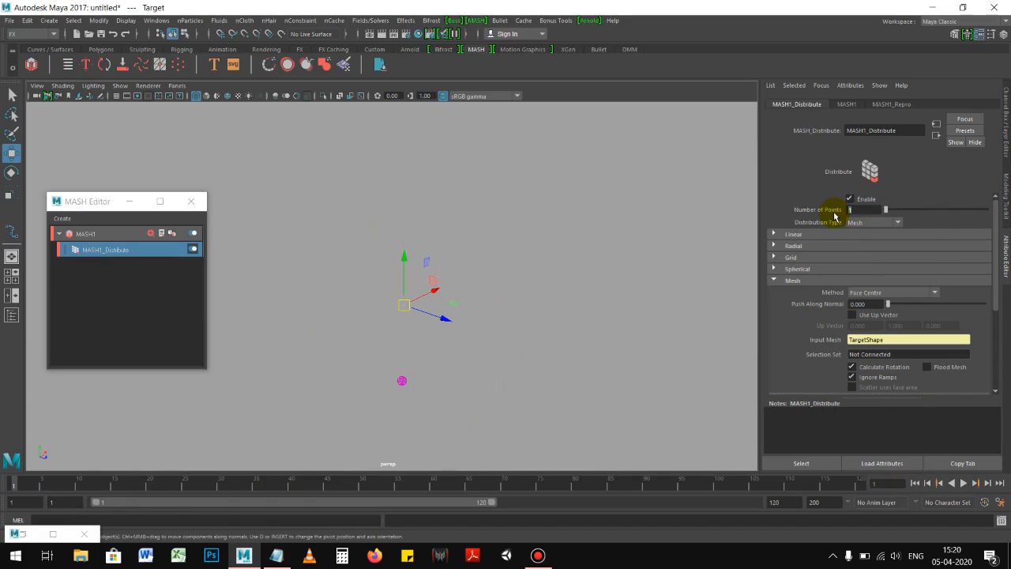
right_click(828, 213)
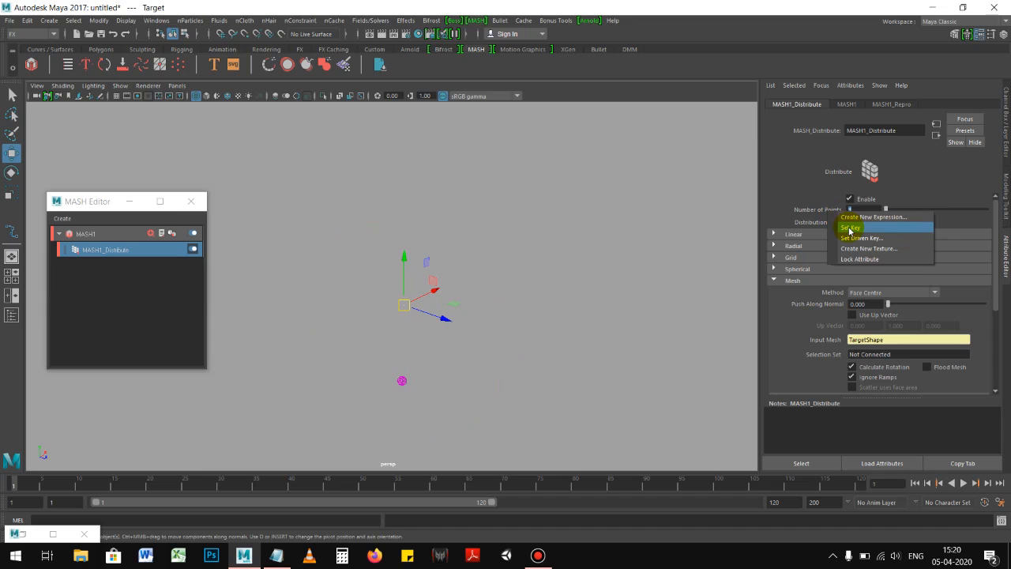
left_click(850, 229)
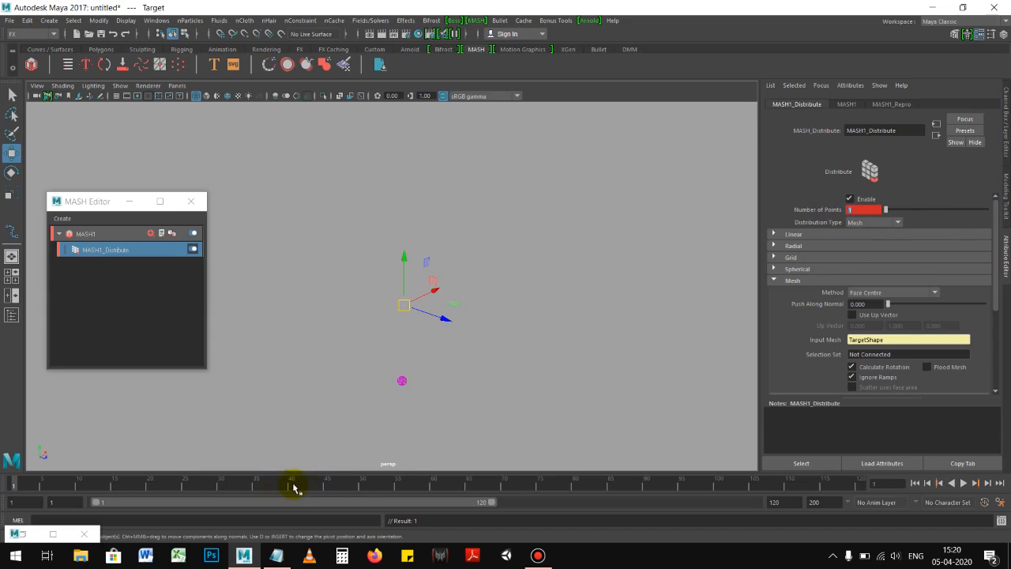
Set the distribution's Number of Points to 170 at frame 35, key it, and clear the selection.
left_click(257, 485)
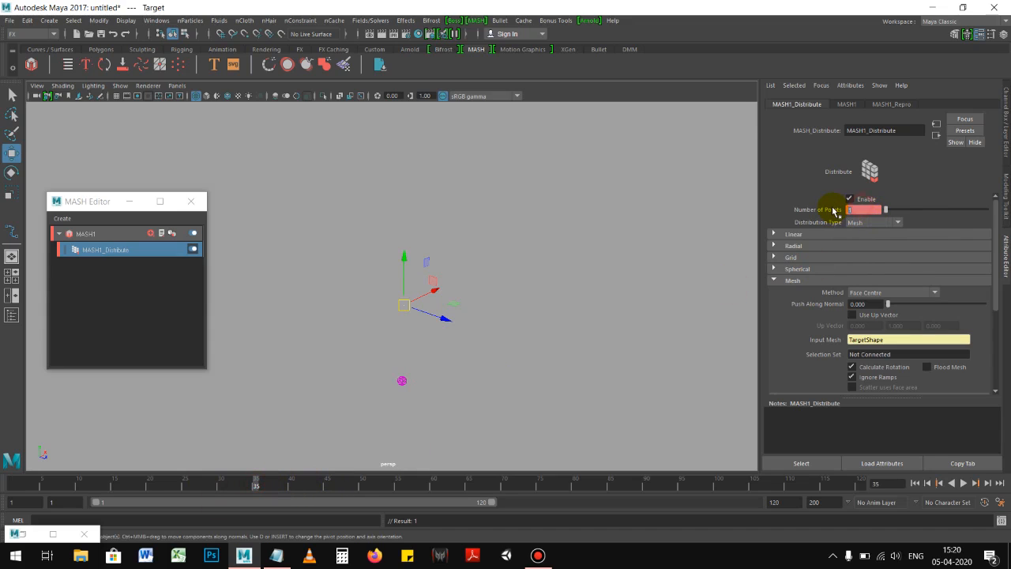
type("170")
key("Return")
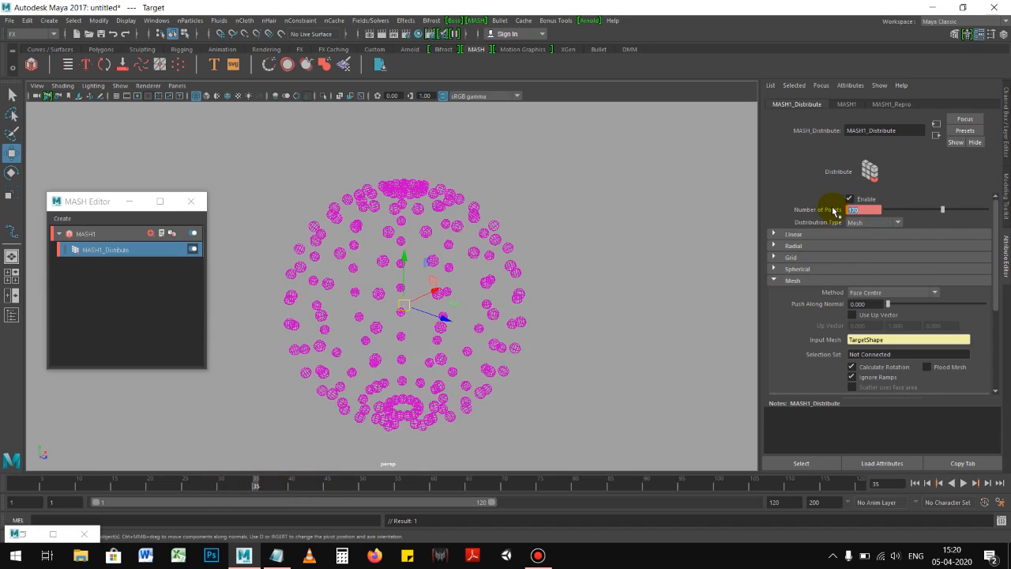
right_click(834, 211)
right_click(835, 211)
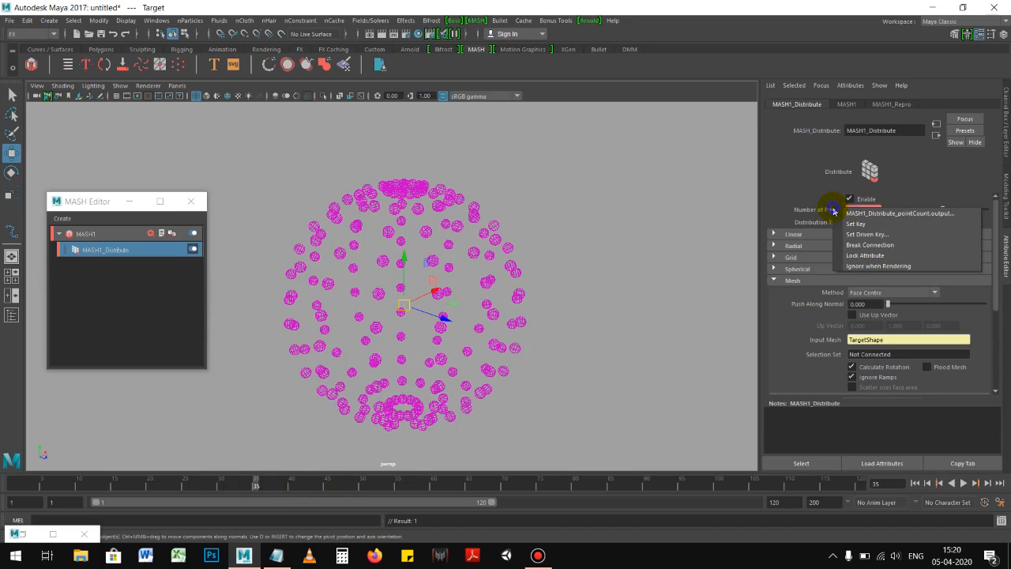
left_click(855, 223)
left_click(605, 252)
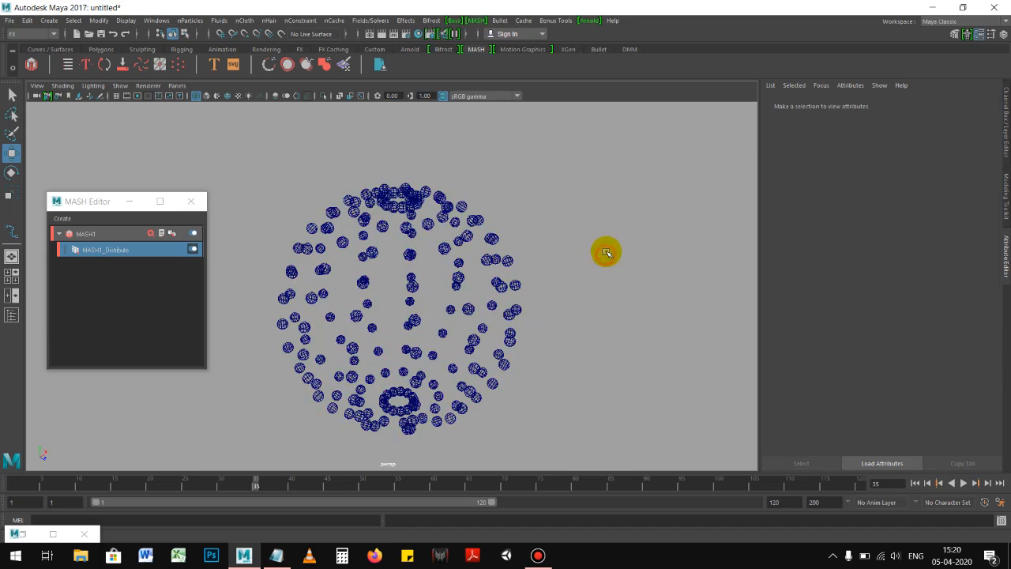
Play the point-count animation from the start, and scrub the timeline to frame 25 to watch the spheres appear.
left_click(915, 484)
left_click(962, 484)
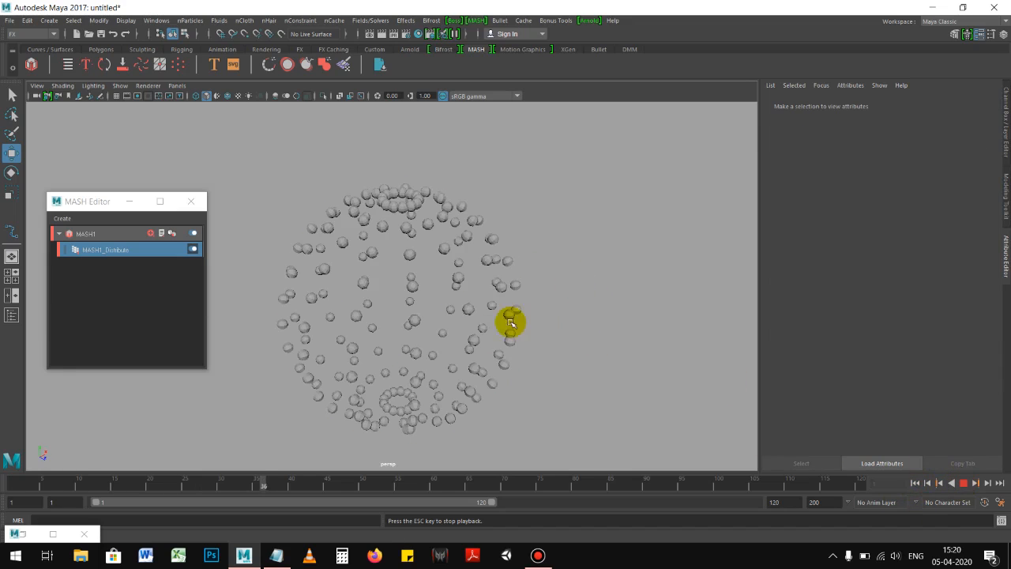
left_click(962, 483)
left_click_drag(427, 481, 121, 481)
mouse_move(412, 368)
left_mouse_down("alt")
mouse_move(435, 363)
mouse_move(417, 352)
left_mouse_up("alt")
left_click_drag(123, 483, 148, 473)
left_click_drag(155, 464, 232, 457)
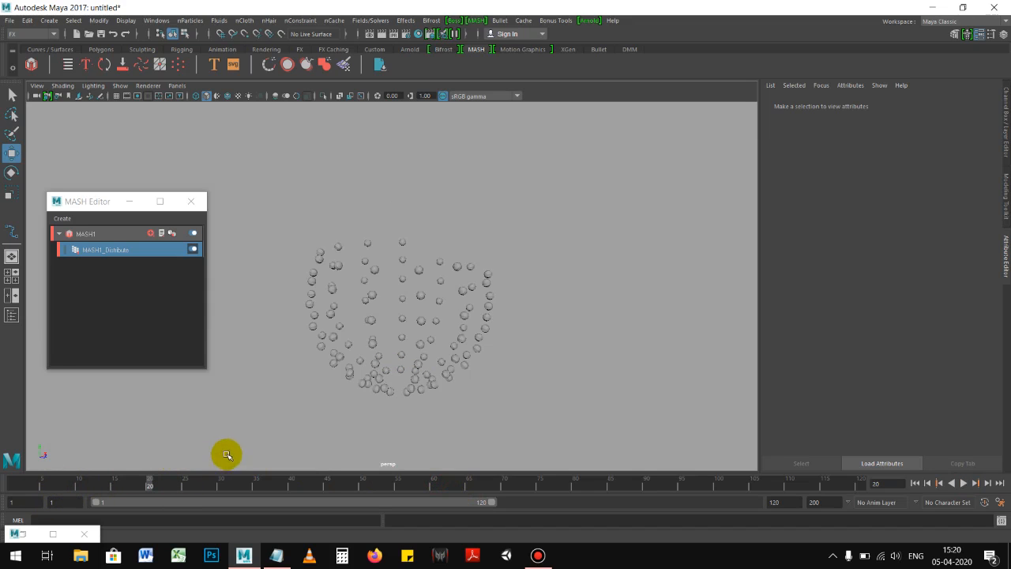
left_click_drag(151, 485, 186, 479)
Select the MASH copies and make layer1 visible again to show the Target sphere.
left_click_drag(305, 254, 386, 285)
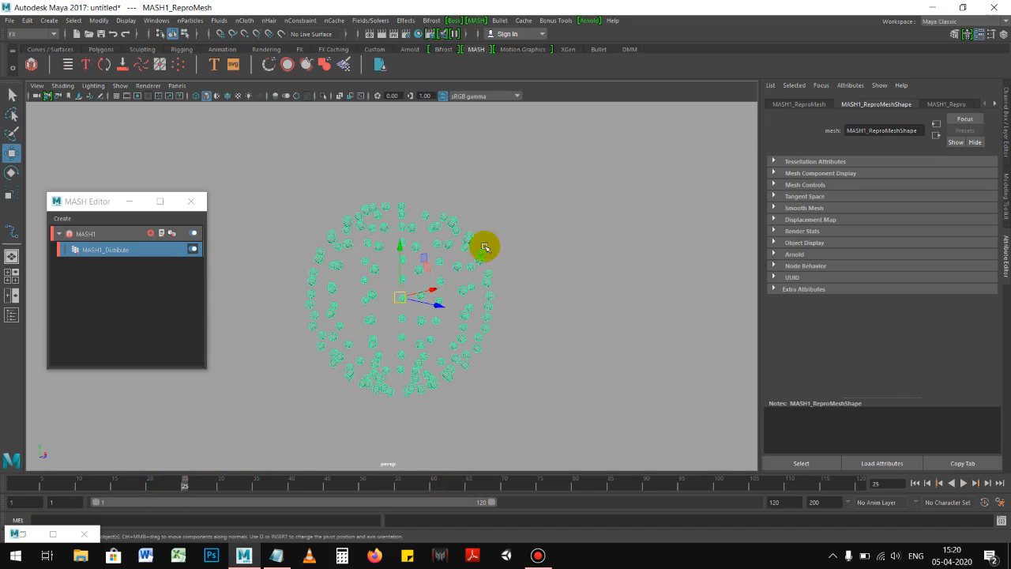
left_click(1006, 154)
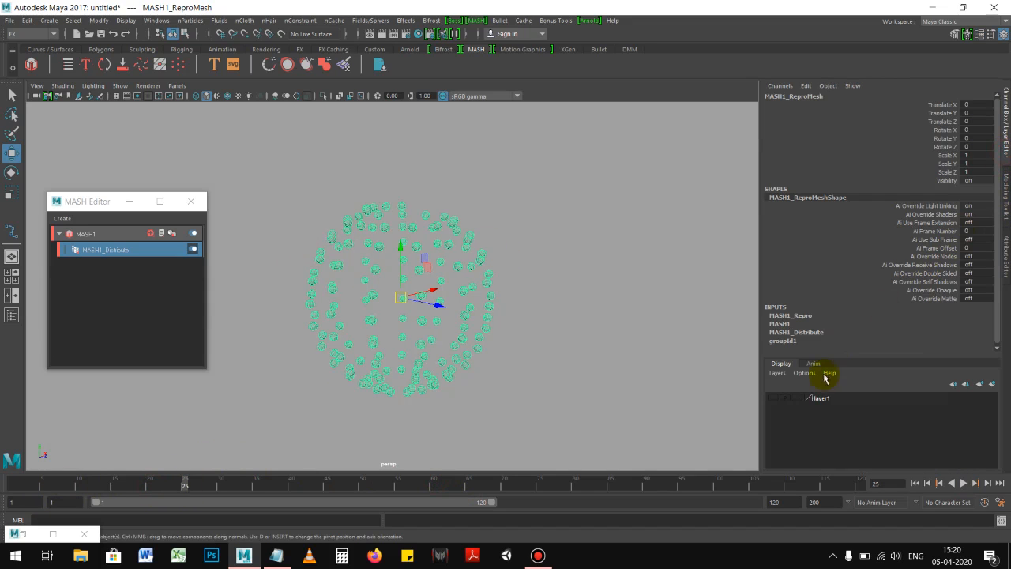
left_click(773, 399)
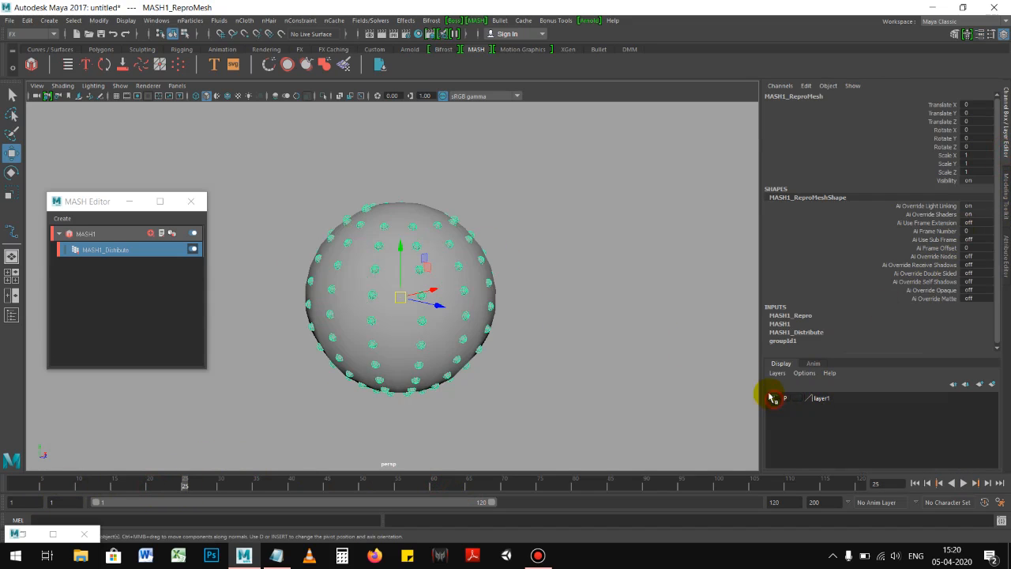
Raise the Target sphere's axis and height subdivisions to 21 and inspect the resulting distribution.
left_click(426, 210)
scroll(879, 310, "down", 1)
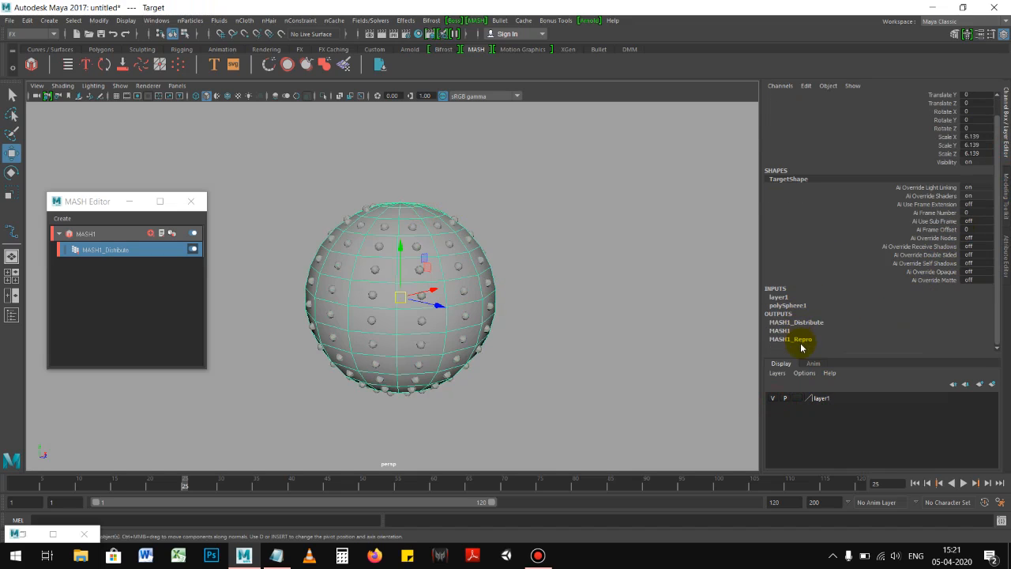
left_click(803, 308)
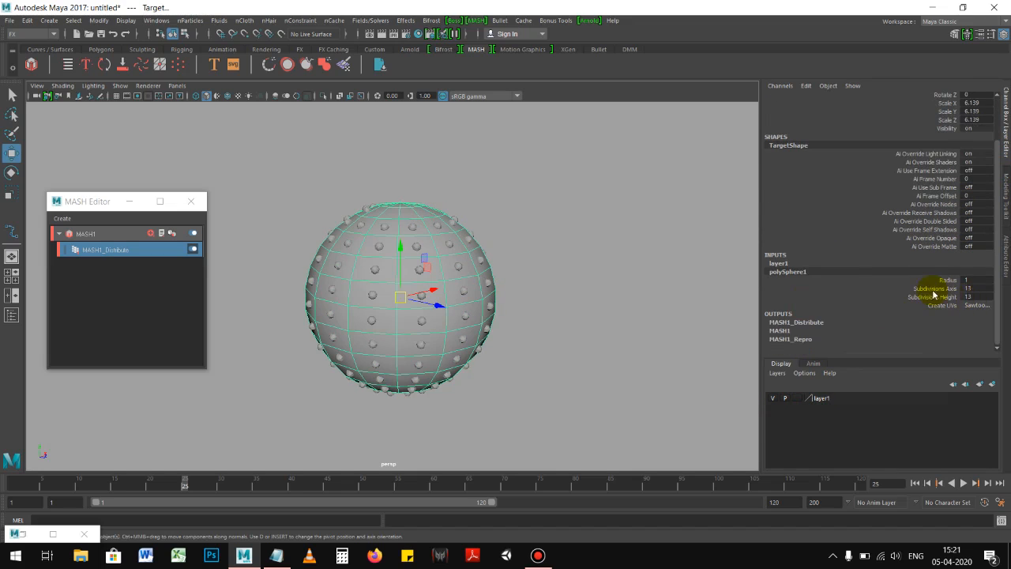
left_click_drag(938, 296, 932, 289)
middle_click_drag(643, 293, 672, 286)
left_click_drag(506, 357, 464, 231, "alt")
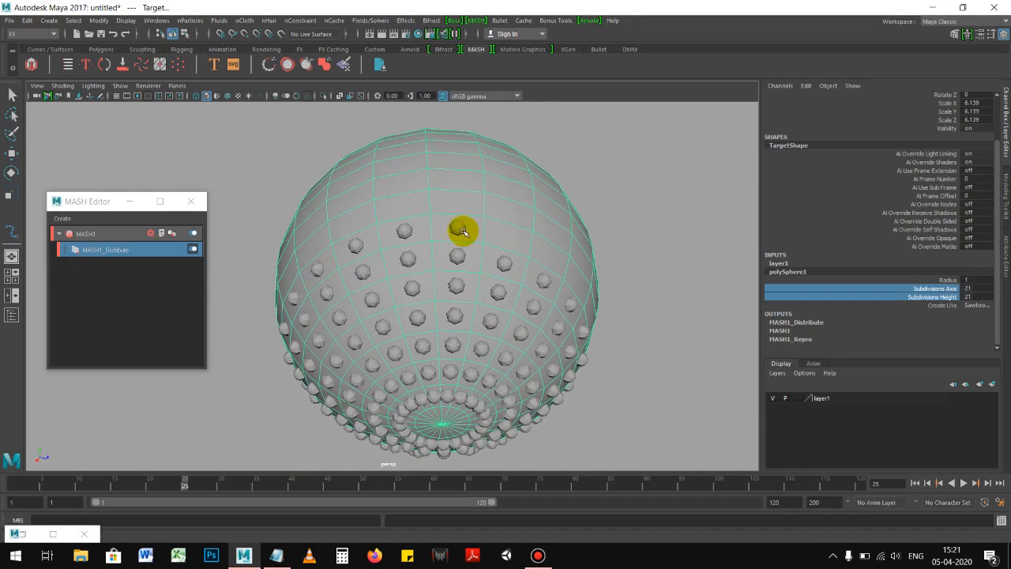
Select the MASH copies, go to frame 35 and bring up the MASH1_Distribute node's attributes.
left_click(461, 228)
key("w")
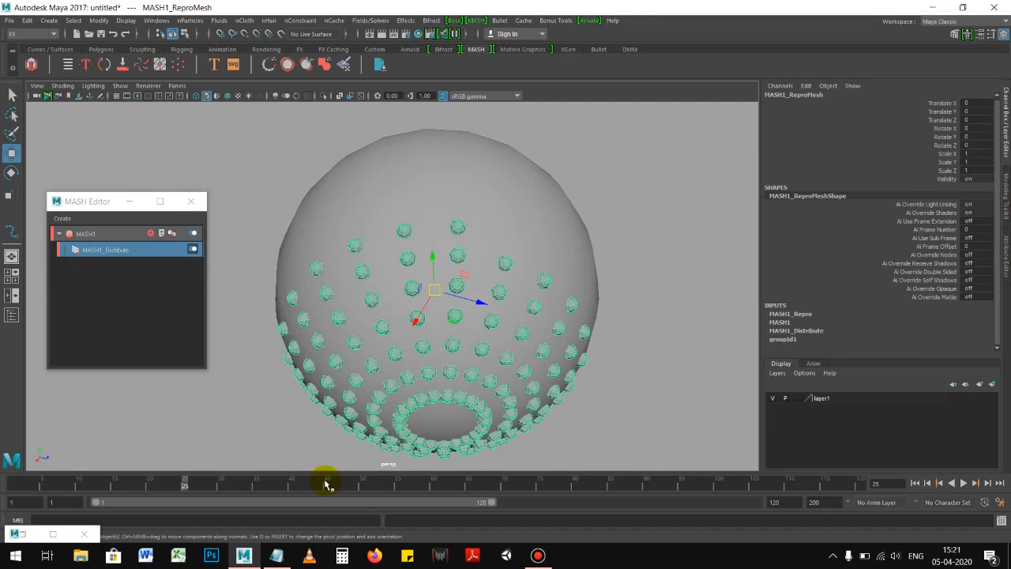
left_click(257, 486)
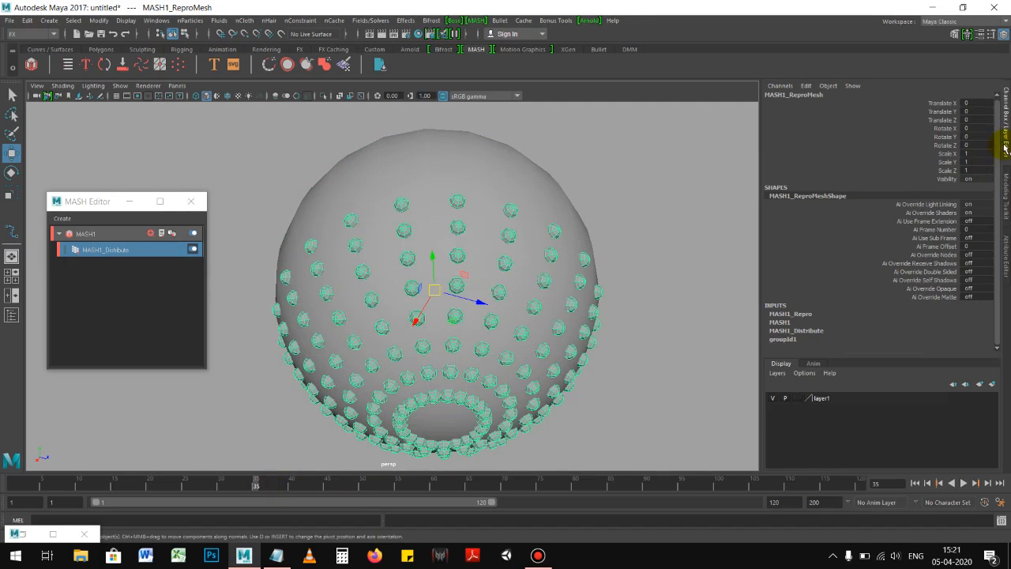
left_click(1006, 241)
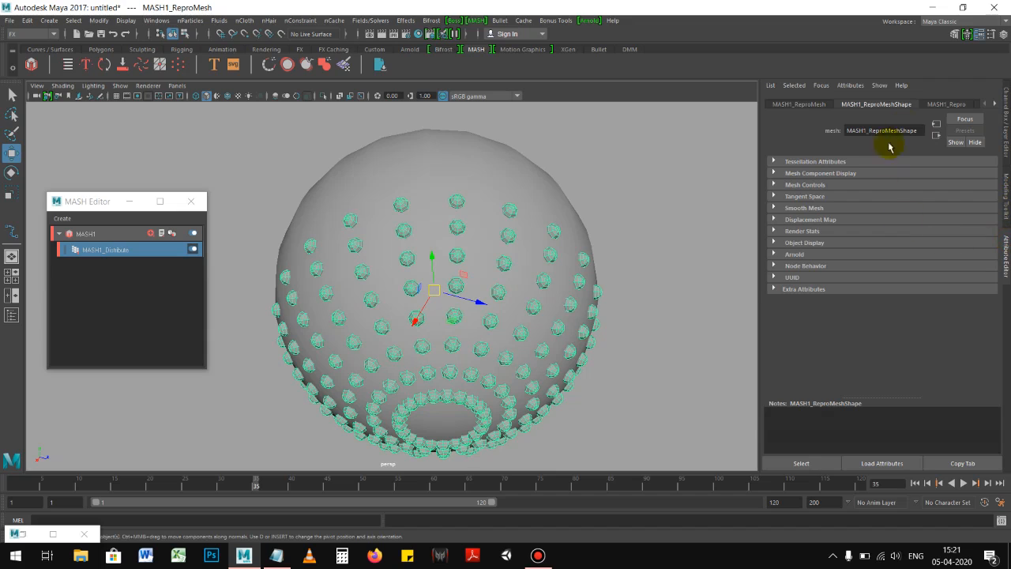
left_click(944, 105)
left_click(996, 105)
left_click(962, 105)
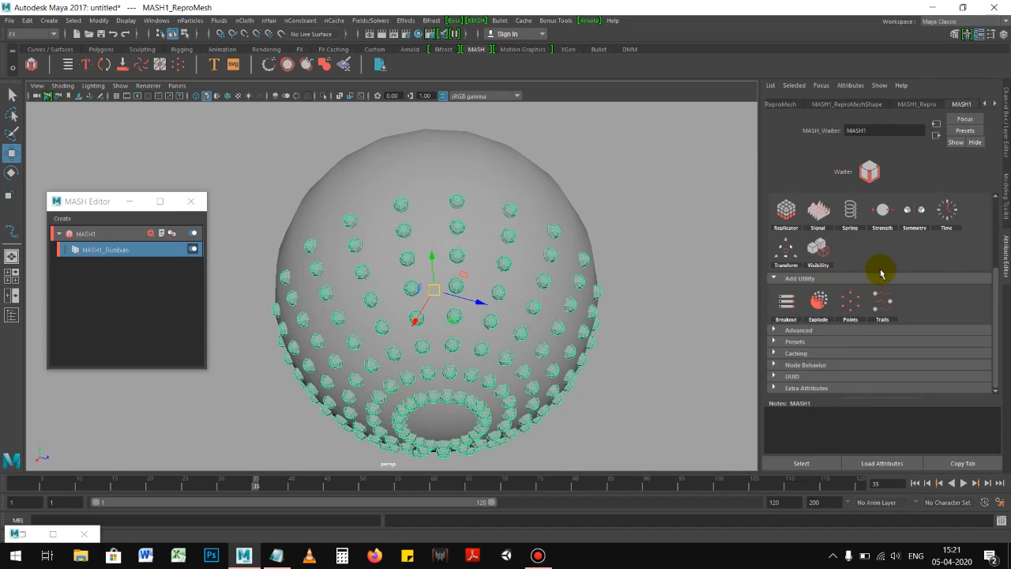
scroll(877, 272, "down", 5)
scroll(877, 275, "up", 2)
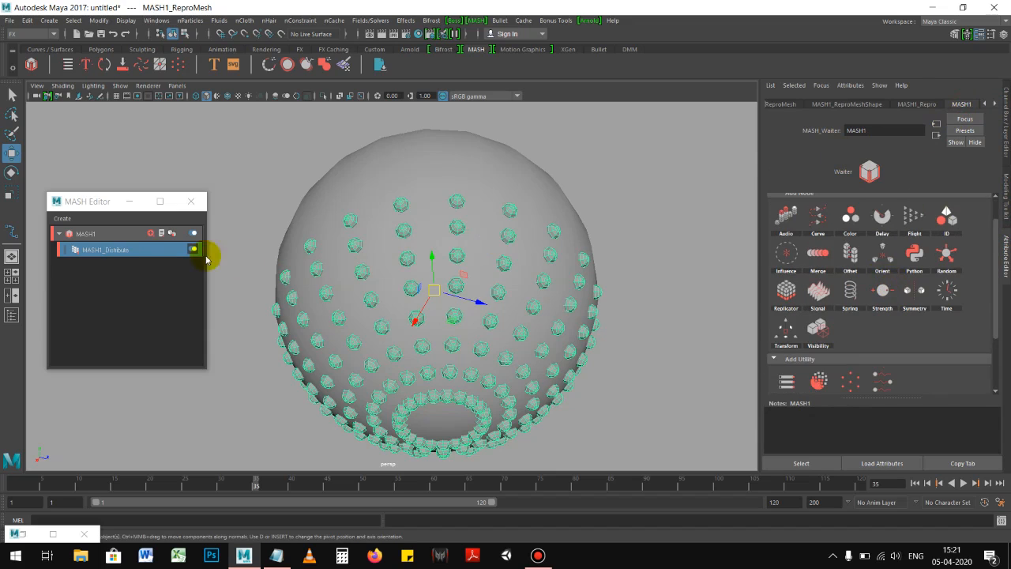
left_click(143, 250)
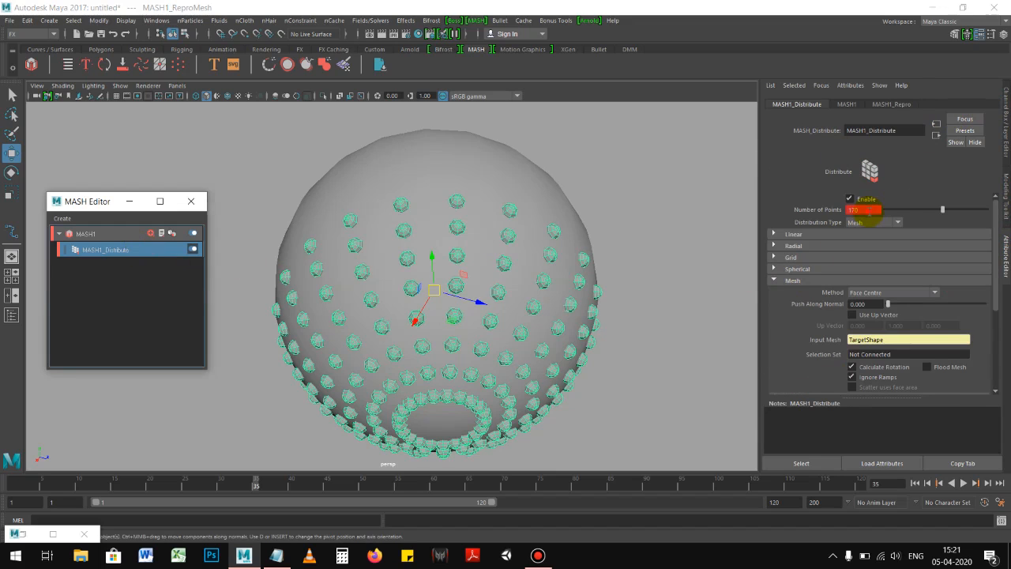
Try a Number of Points of 350 on the Distribute node and check how far the copies cover the sphere.
left_click_drag(870, 210, 843, 214)
left_click_drag(605, 266, 538, 304, "alt")
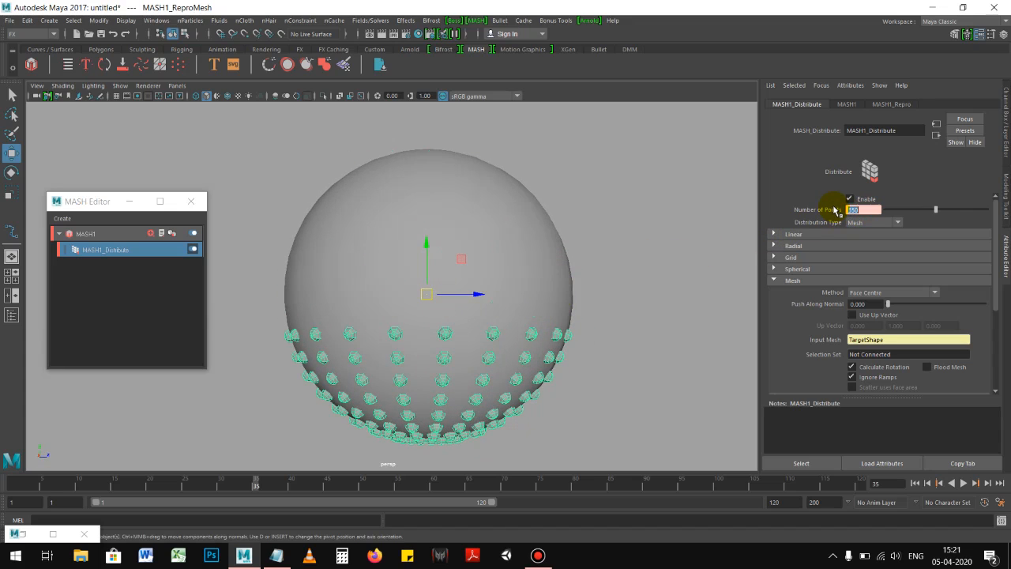
key("Return")
left_click_drag(497, 208, 506, 257, "alt")
Set the Distribute node's Number of Points to 400 and key it at frame 35.
left_click(857, 213)
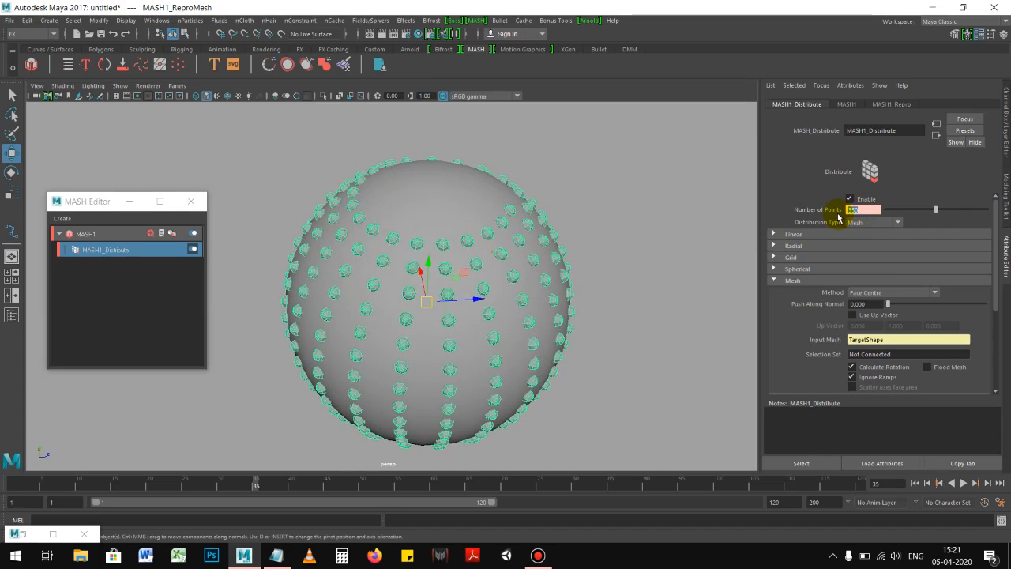
type("40")
key("Return")
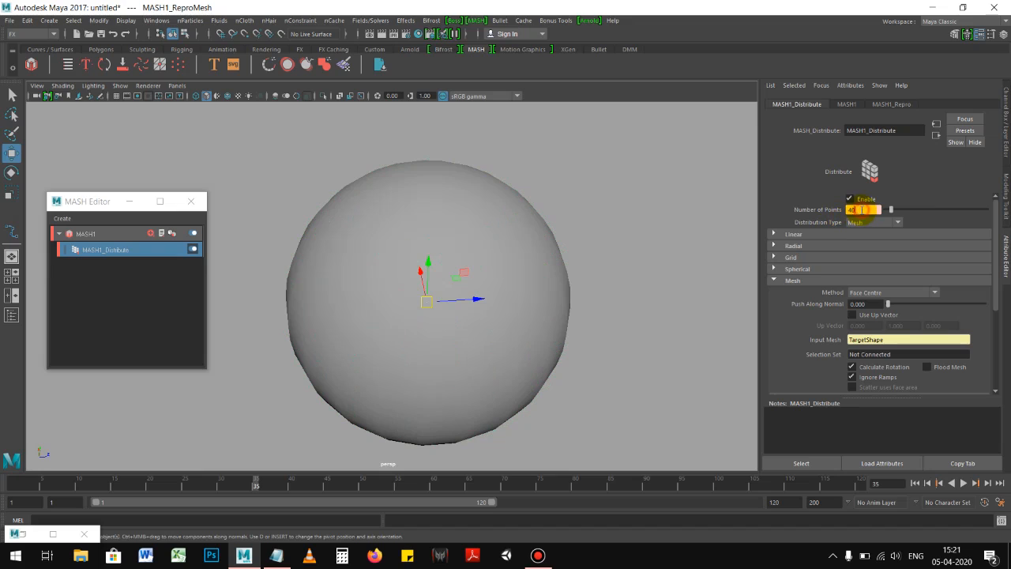
key("Return")
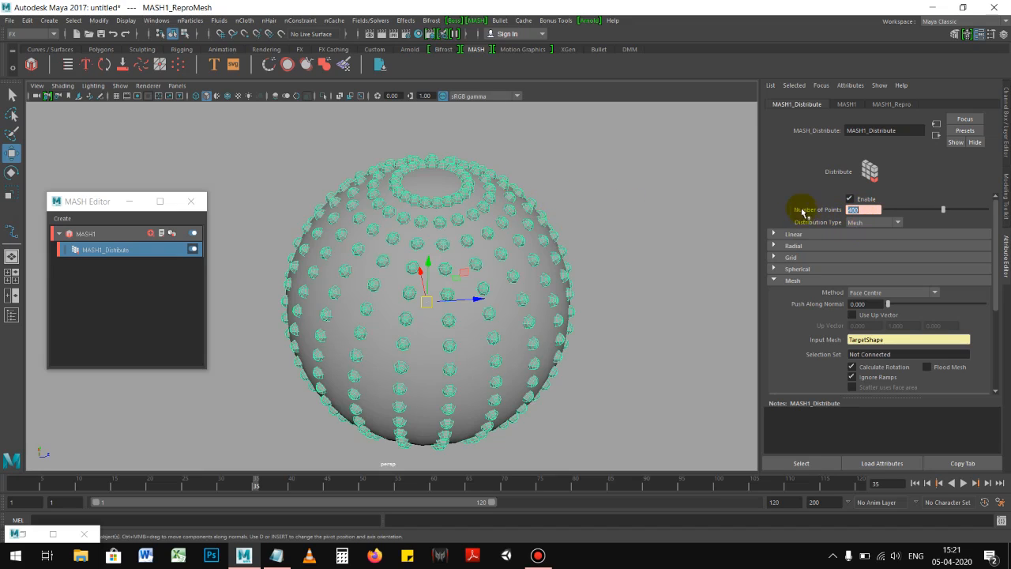
right_click(829, 212)
left_click(839, 227)
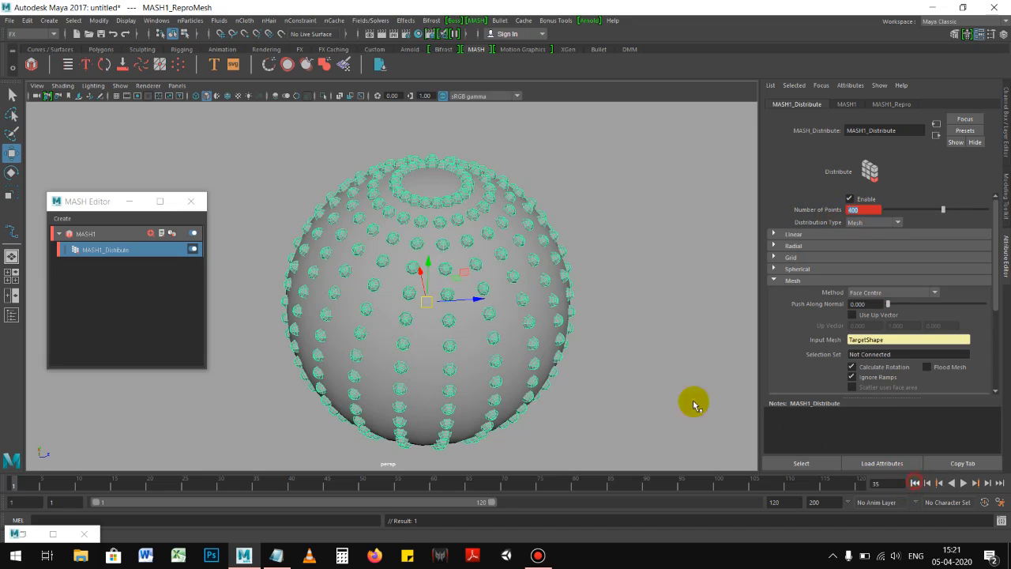
Play the point-count animation from the start and inspect the copies around the Target sphere.
left_click(542, 323)
left_click(963, 484)
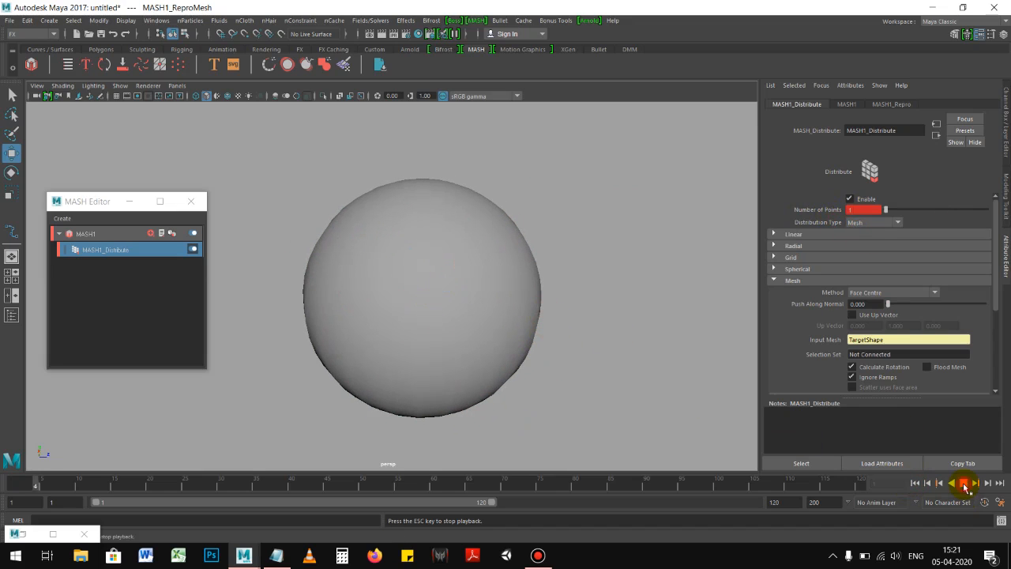
left_click(964, 485)
right_click_drag(588, 312, 615, 325, "alt")
left_click_drag(615, 325, 463, 210, "alt")
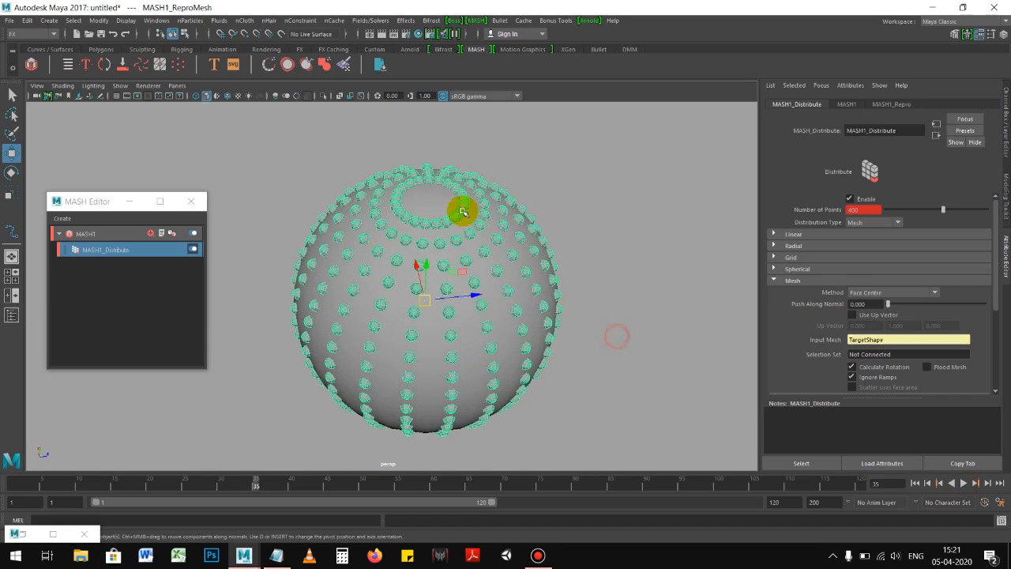
Hide layer1 and assign a new Lambert material to the MASH copies.
left_click(1006, 137)
left_click(772, 398)
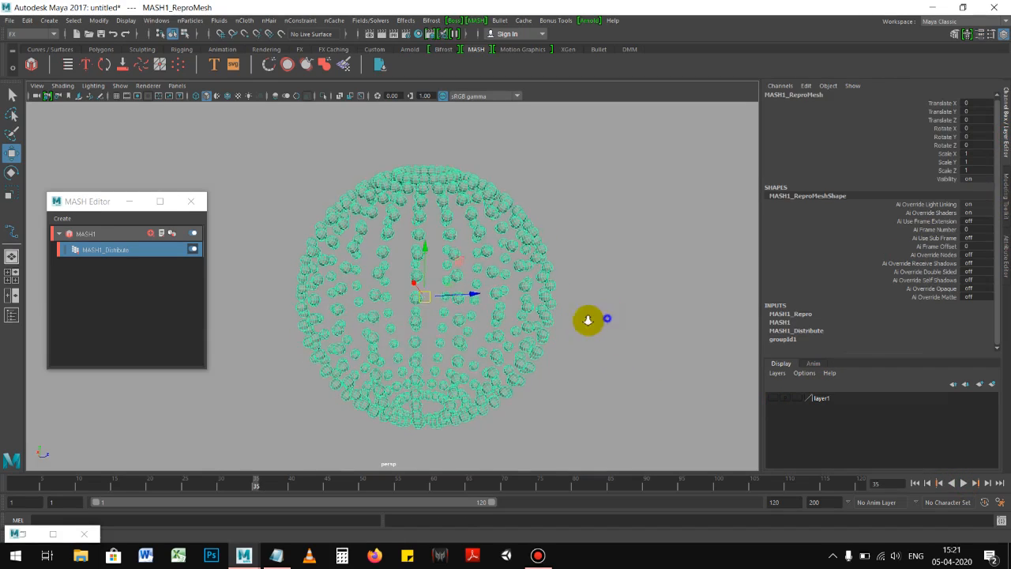
left_click(643, 345)
left_click(447, 250)
right_click_drag(456, 221, 525, 481)
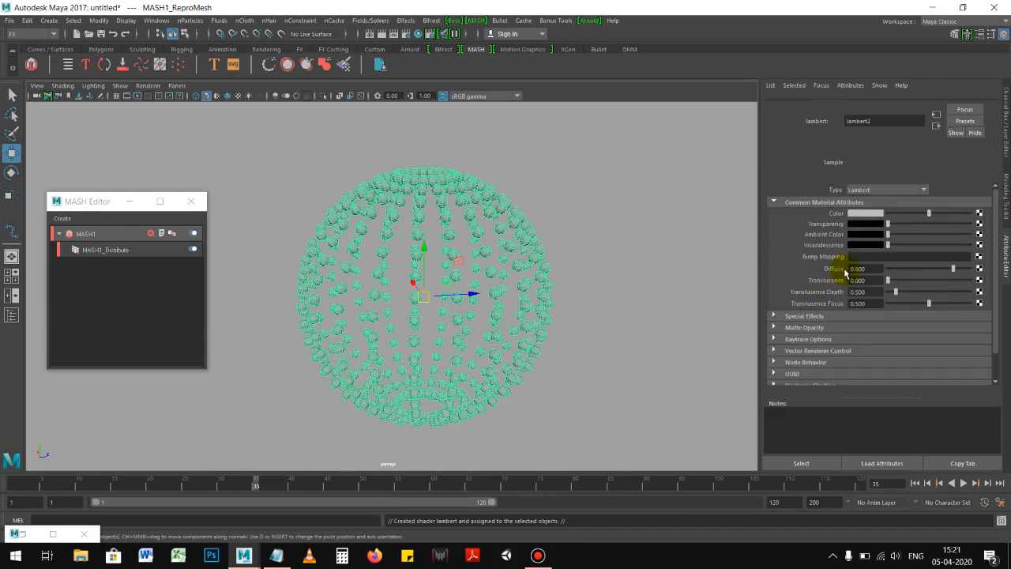
Give the copies' Lambert material the orange-yellow colour from the colour history, and clear the selection.
right_click_drag(397, 214, 391, 471)
left_click(866, 223)
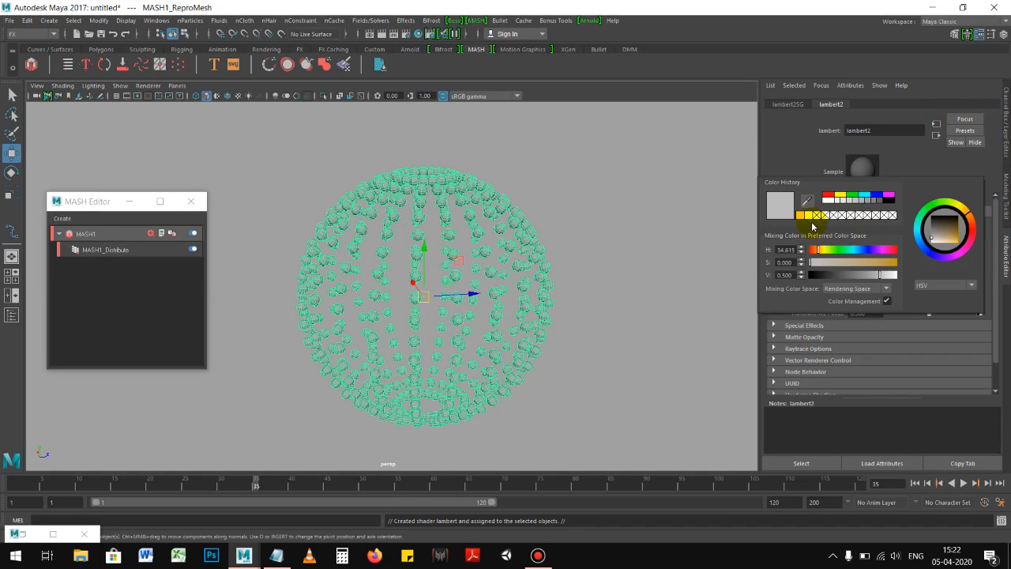
left_click(804, 216)
left_click(632, 309)
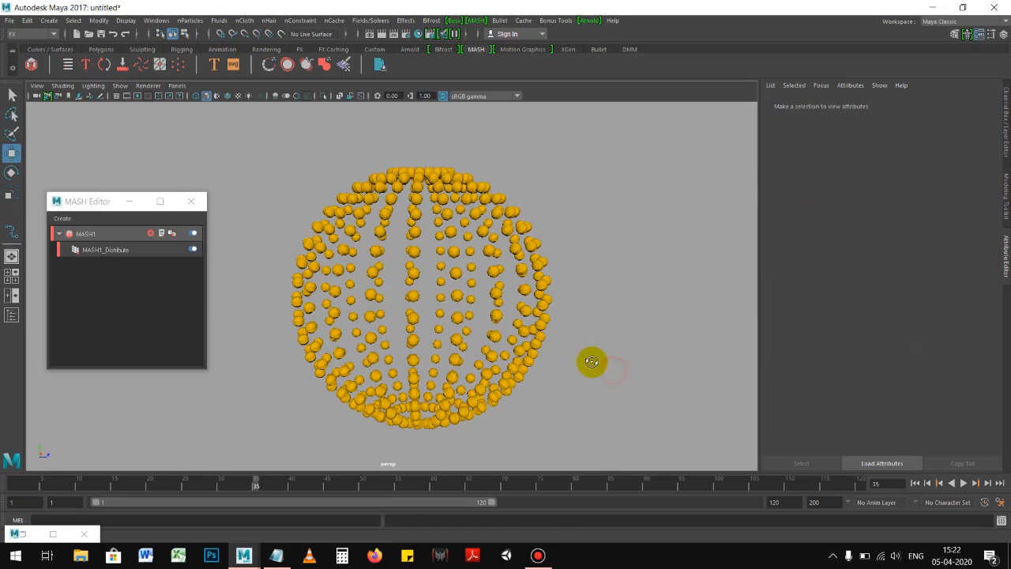
Play the animation of the coloured spheres from the start, and scrub the timeline to frame 44.
left_click(915, 483)
left_click(964, 482)
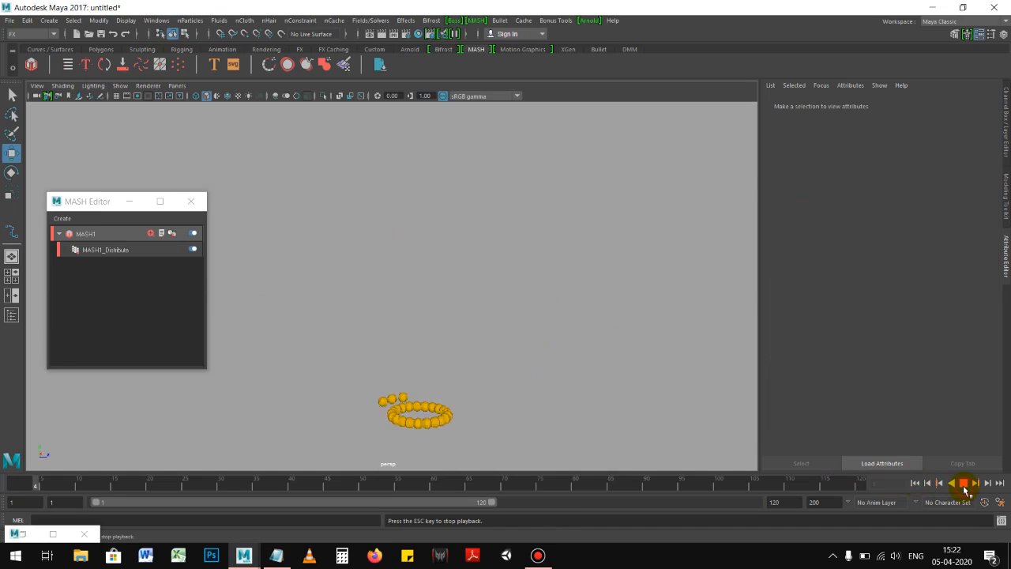
left_click(964, 482)
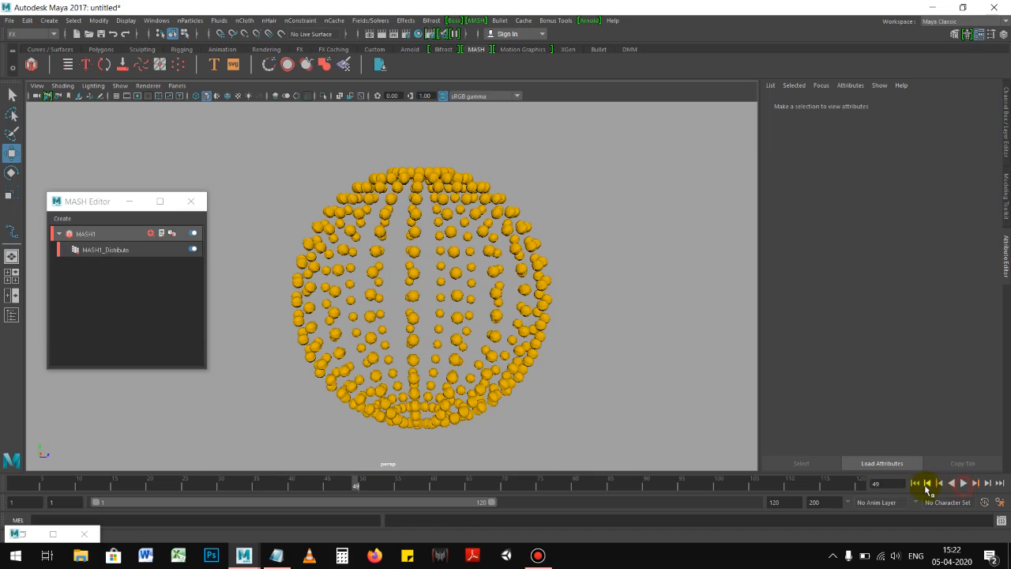
left_click(915, 482)
left_click_drag(32, 491, 238, 487)
left_click_drag(320, 487, 320, 487)
Select the MASH copies and bring up the MASH1 waiter's list of addable nodes.
left_click(474, 250)
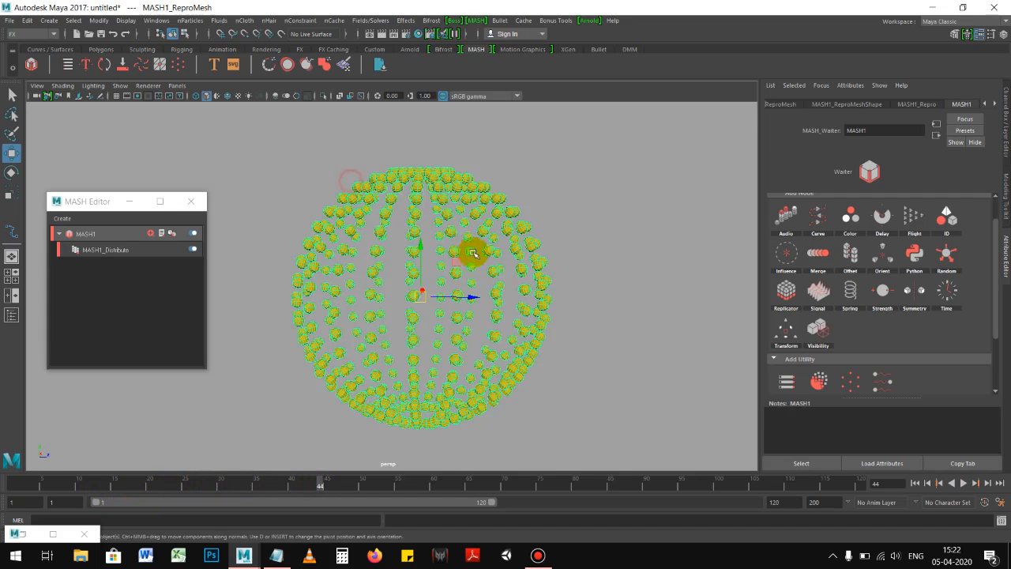
Set the MASH1_Distribute node's mesh method to Vertex and play the animation from the first frame.
left_click_drag(488, 262, 536, 278, "alt")
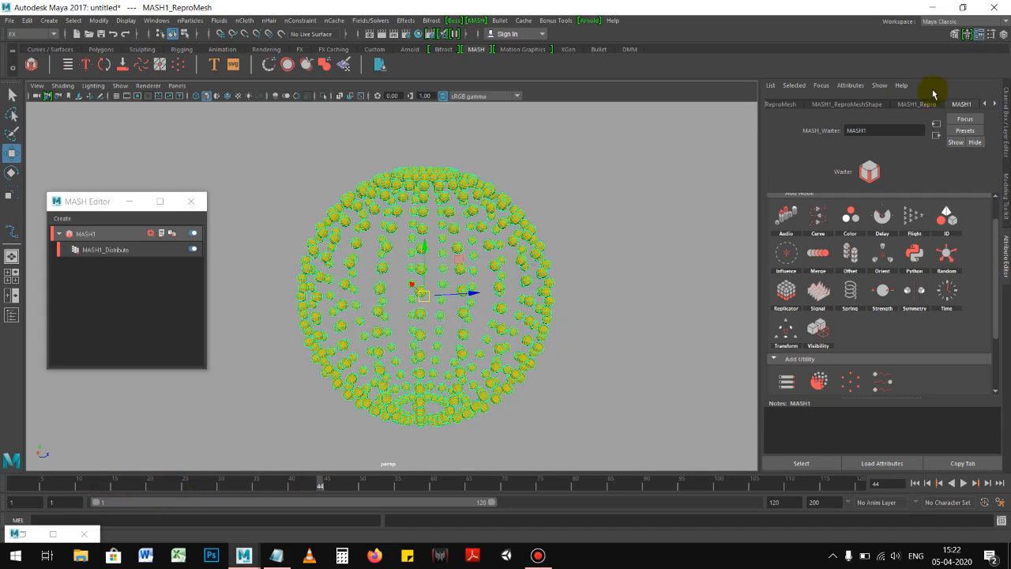
left_click(105, 250)
left_click(859, 226)
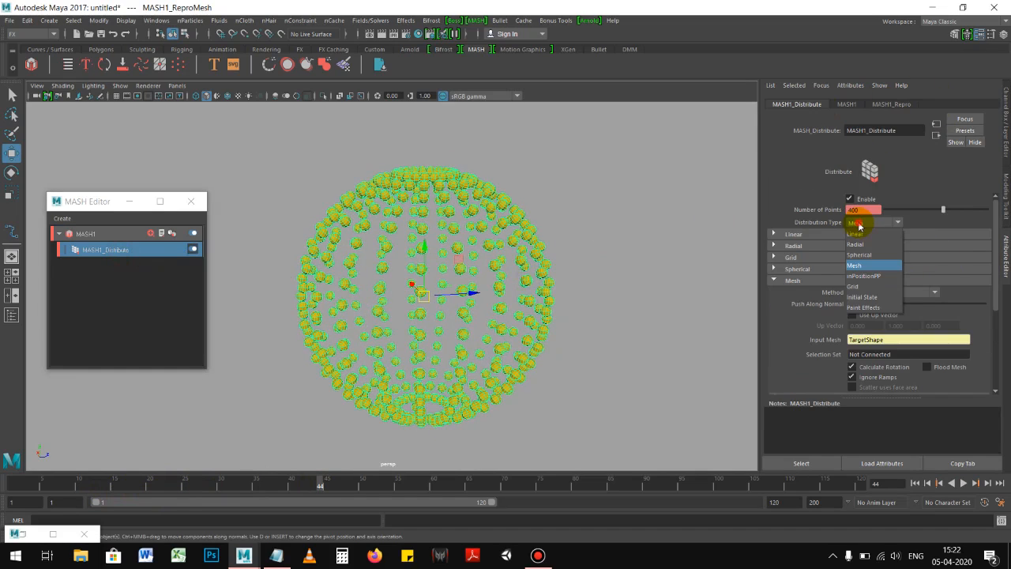
left_click(923, 274)
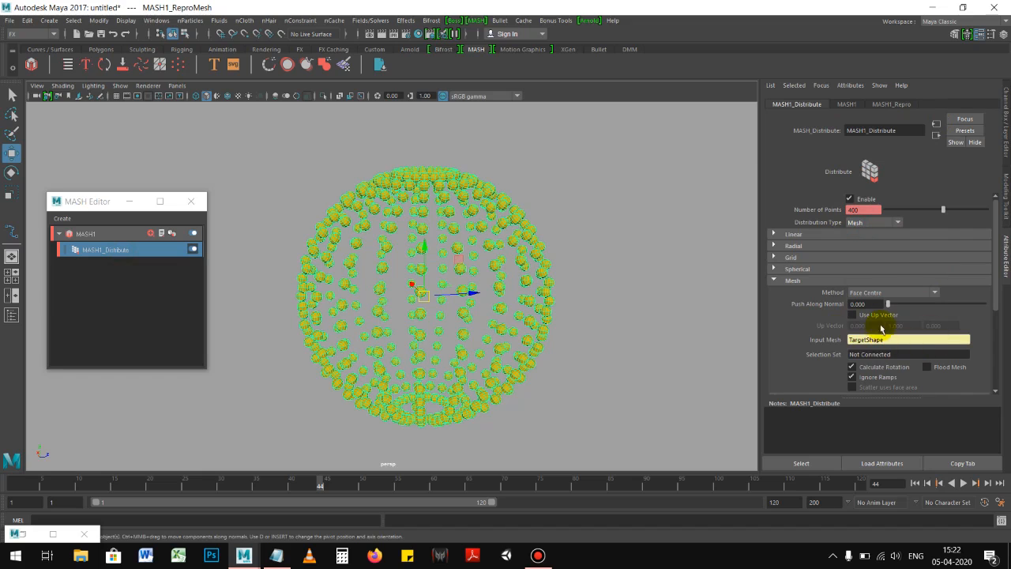
left_click(863, 223)
left_click(791, 219)
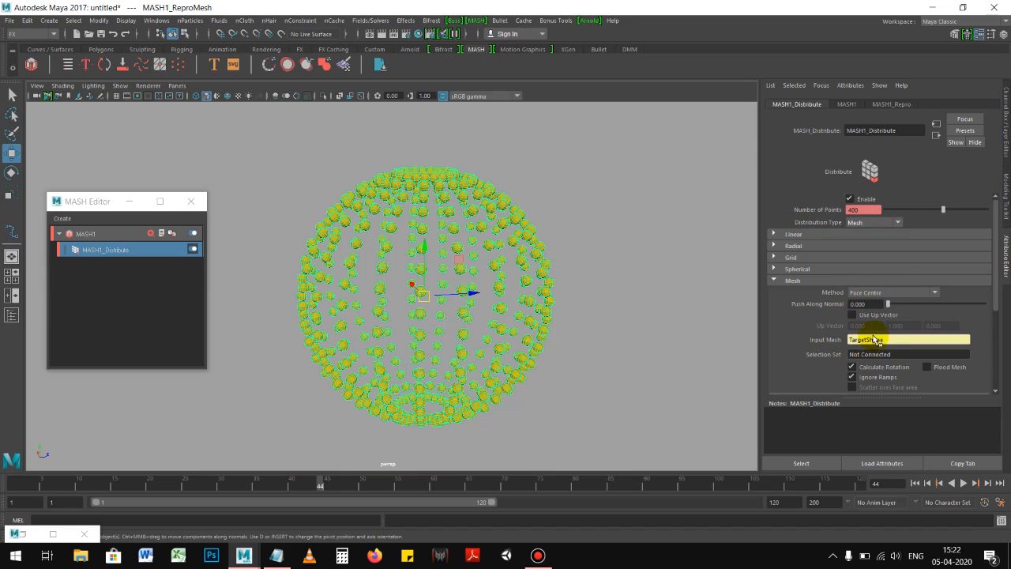
left_click(875, 293)
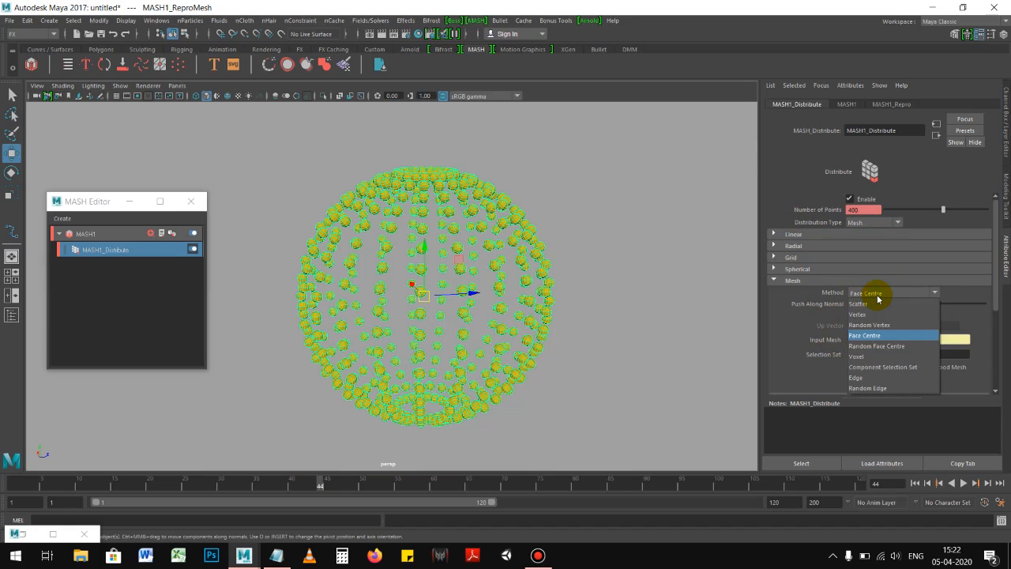
left_click(864, 316)
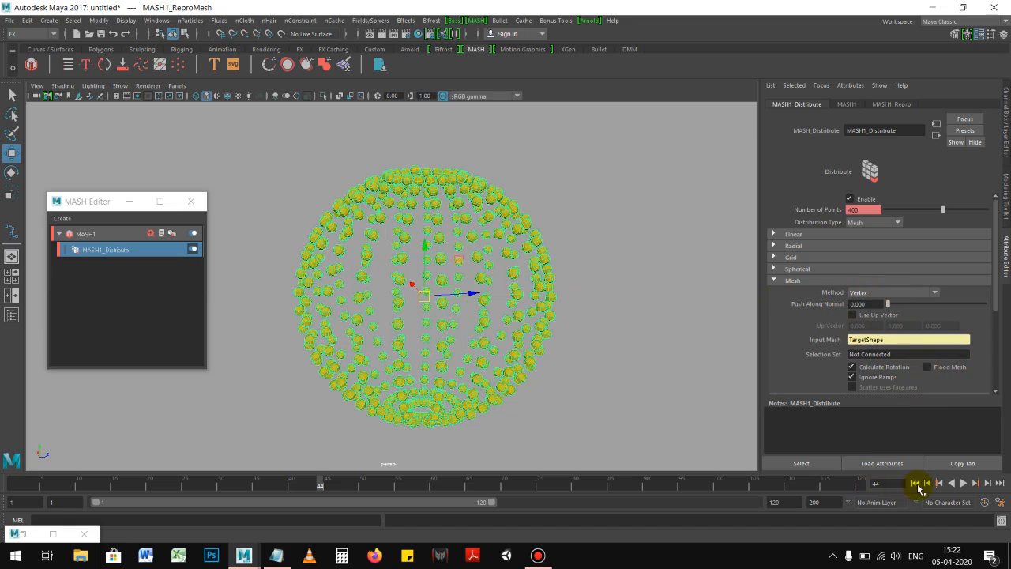
left_click(916, 485)
left_click(963, 483)
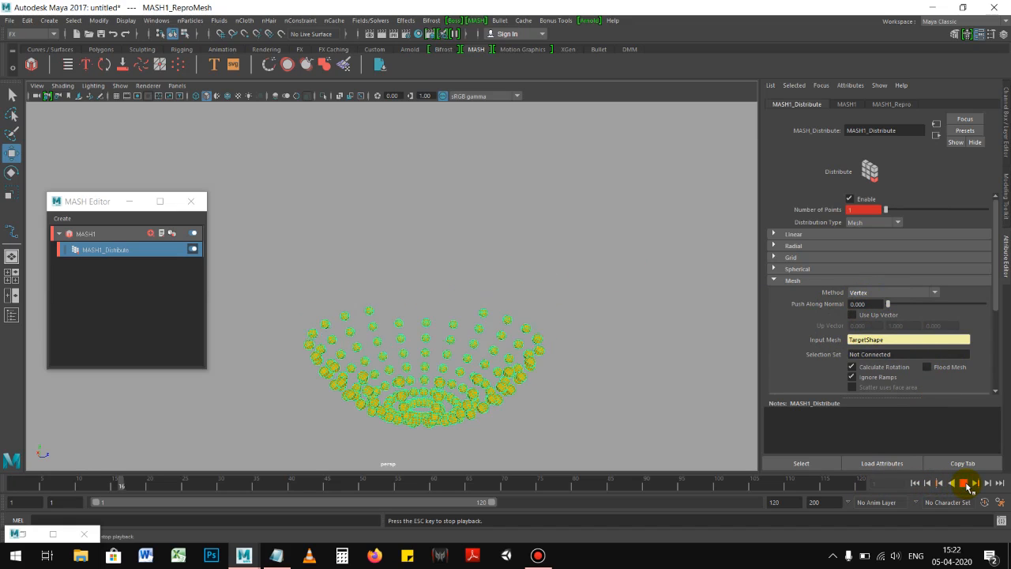
Set the Distribute node's mesh method to Scatter and play the animation from the first frame.
left_click(875, 293)
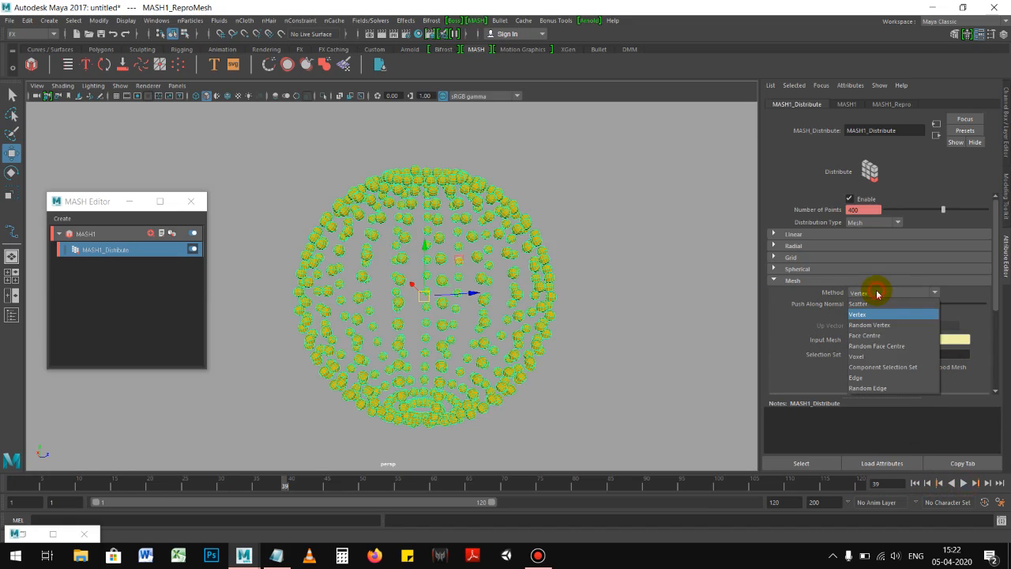
left_click(869, 302)
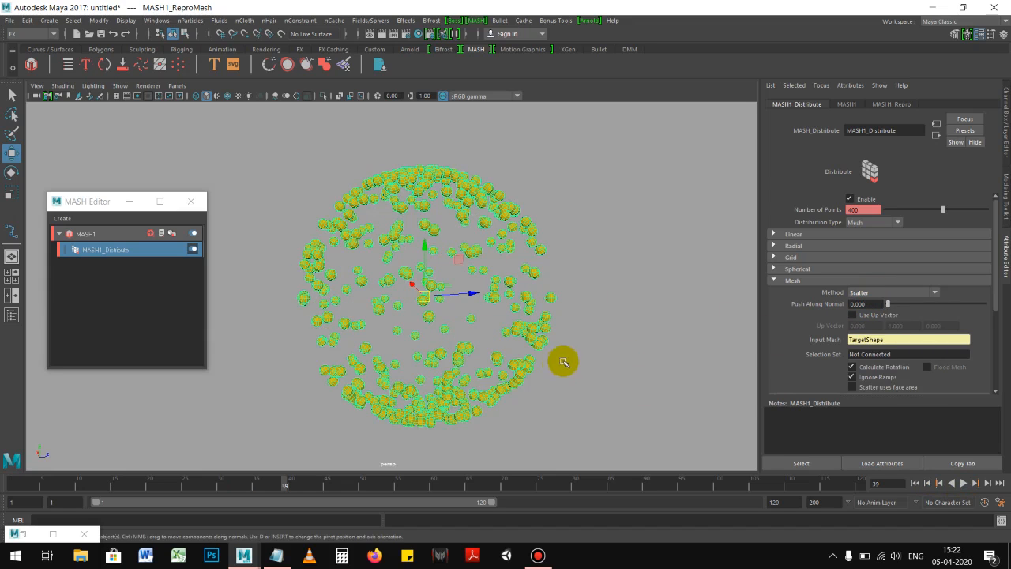
left_click_drag(496, 297, 415, 303, "alt")
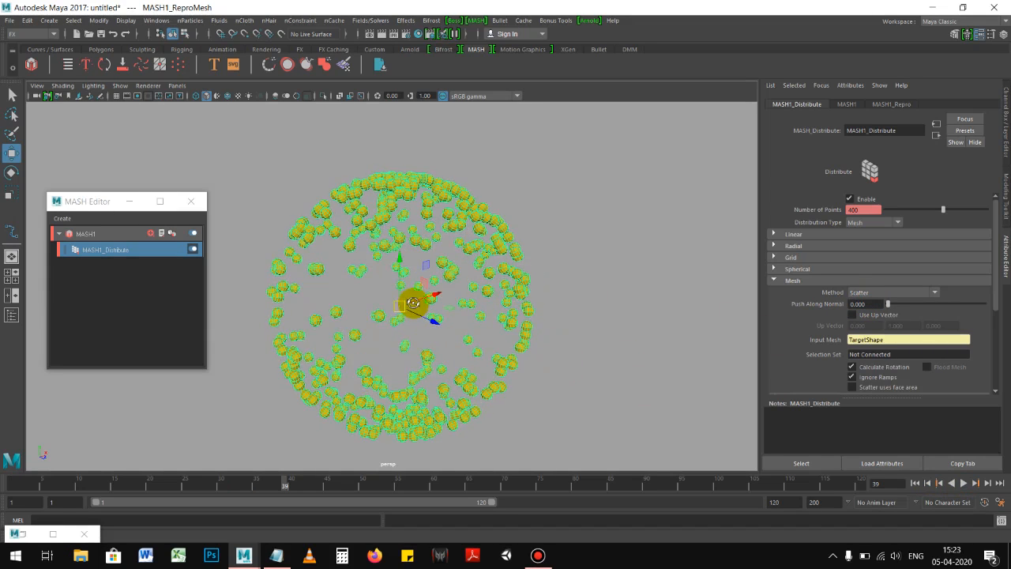
left_click(915, 482)
left_click(964, 483)
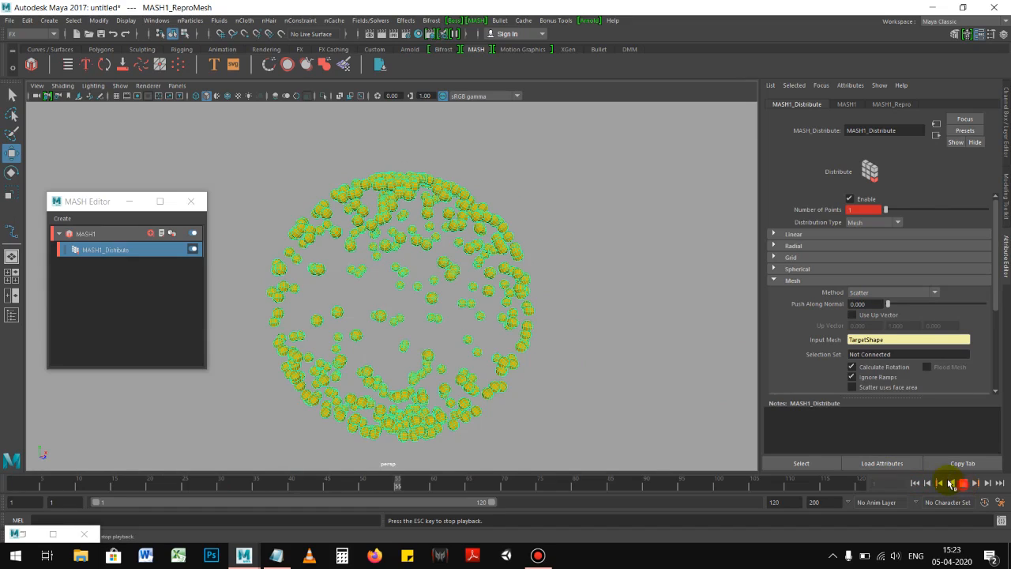
left_click(950, 483)
Set the Distribute node's Number of Points to 1000 and key it at frame 35.
left_click_drag(418, 300, 450, 308, "alt")
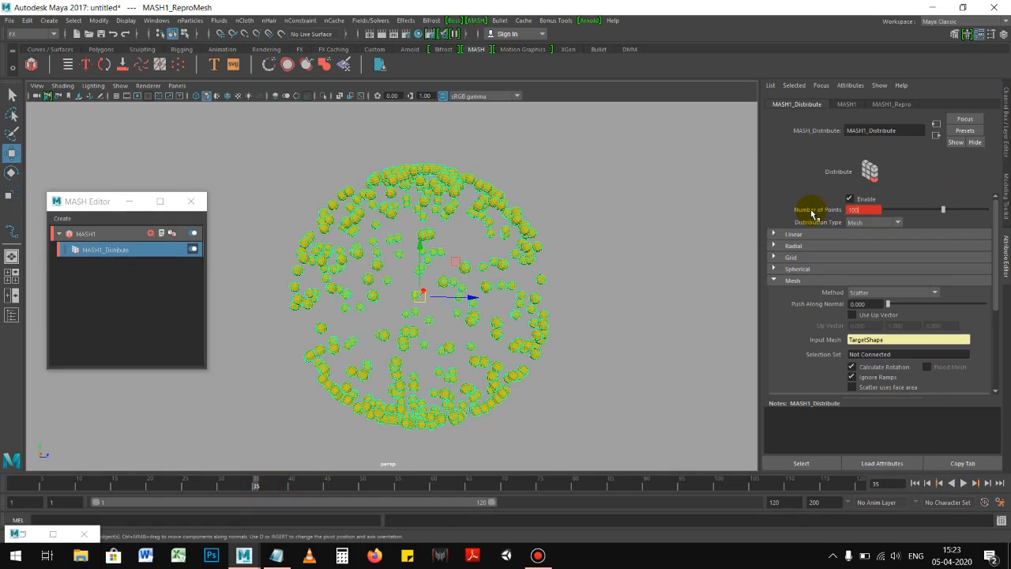
key("Return")
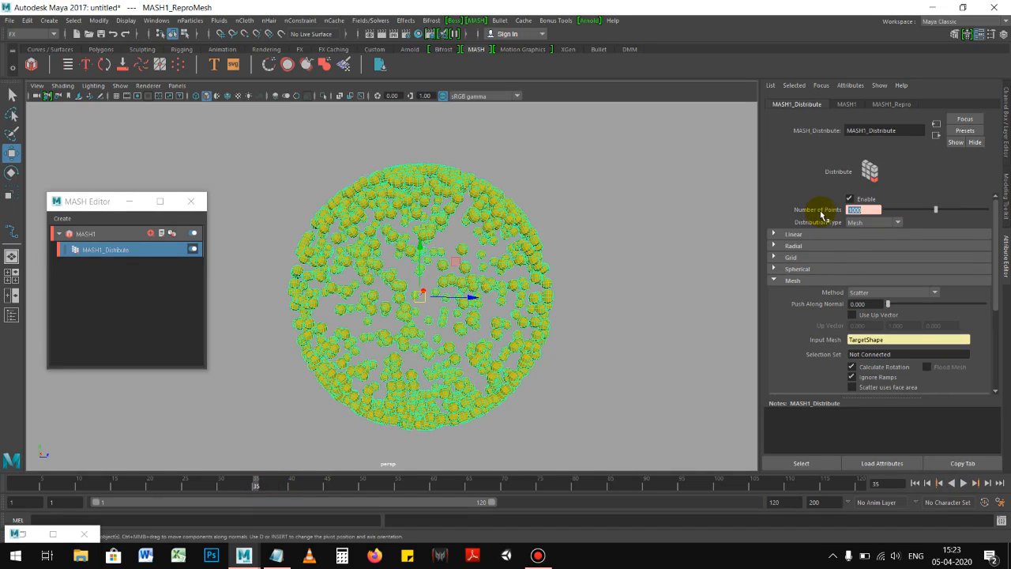
right_click(822, 215)
left_click(838, 229)
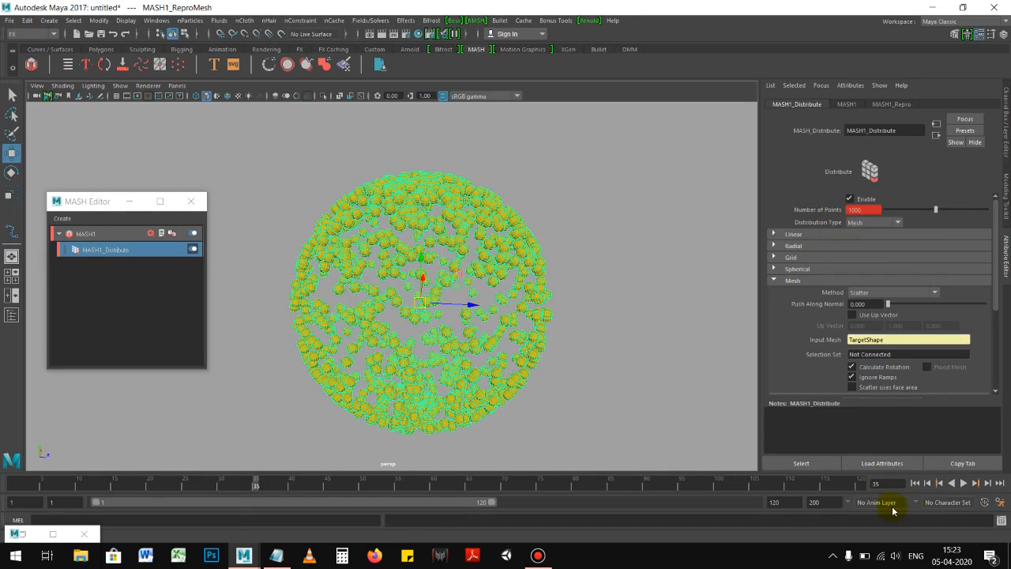
Deselect the MASH mesh and play the scatter animation from the first frame, stopping it once the sphere has filled in.
left_click(914, 482)
left_click(722, 416)
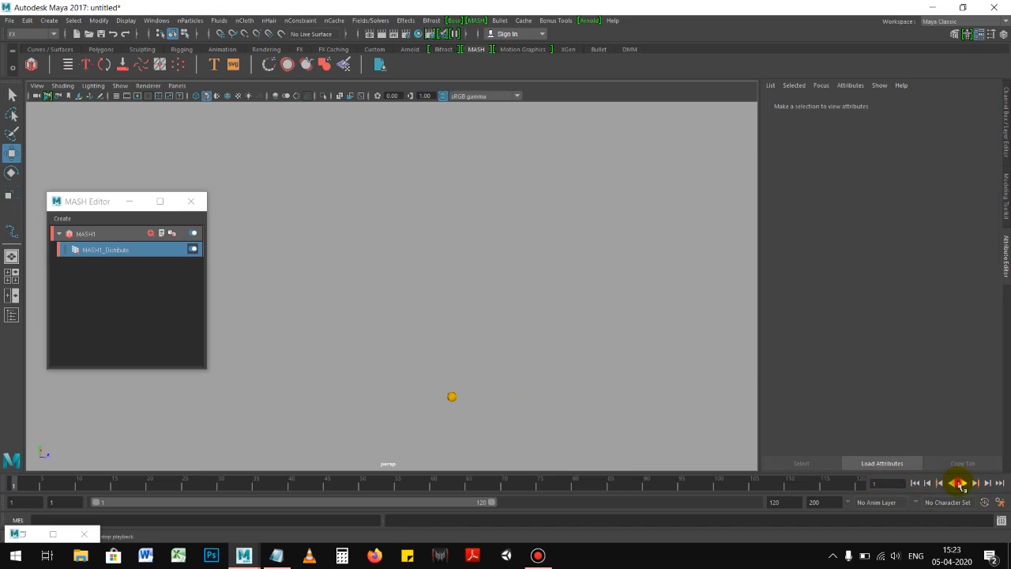
left_click(958, 482)
left_click_drag(554, 340, 545, 340, "alt")
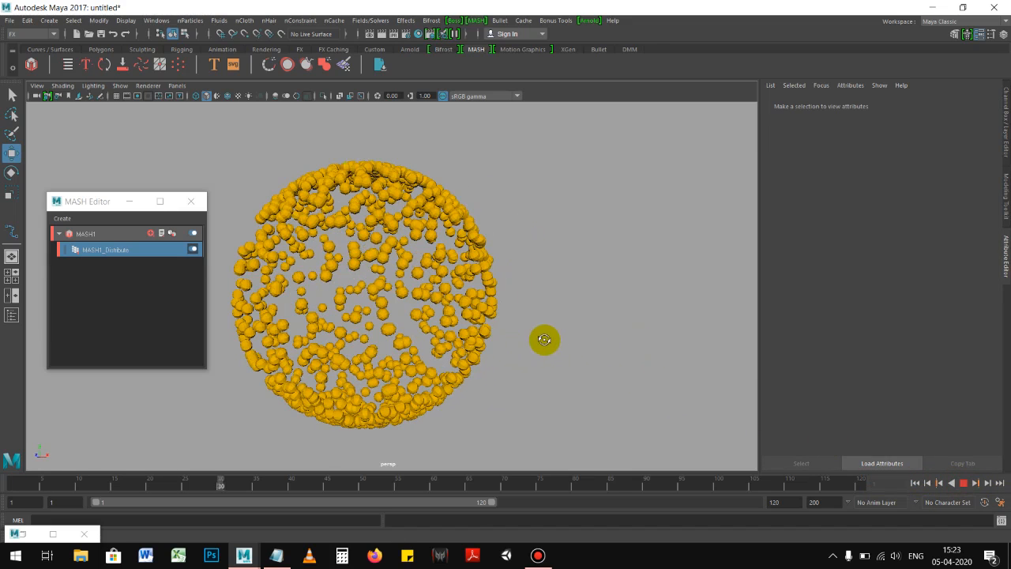
left_click(965, 485)
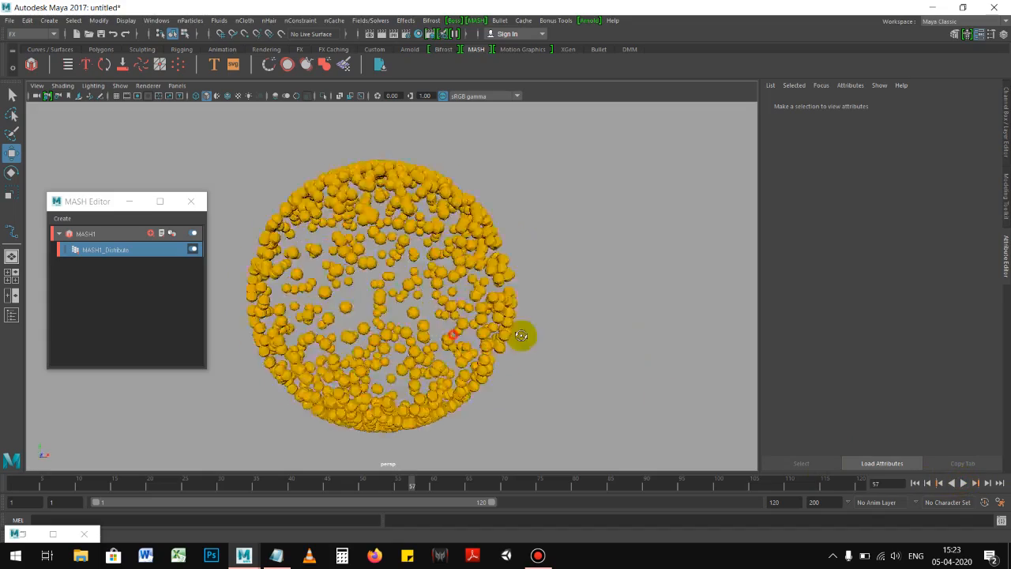
Examine the scattered spheres from several angles and review the input mesh settings of the MASH1_Distribute node.
left_click(483, 290)
left_click_drag(478, 289, 511, 301, "alt")
left_click_drag(542, 379, 562, 357, "alt")
left_click(612, 348)
left_click_drag(506, 307, 472, 258, "alt")
left_click(480, 250)
scroll(489, 259, "up", 3)
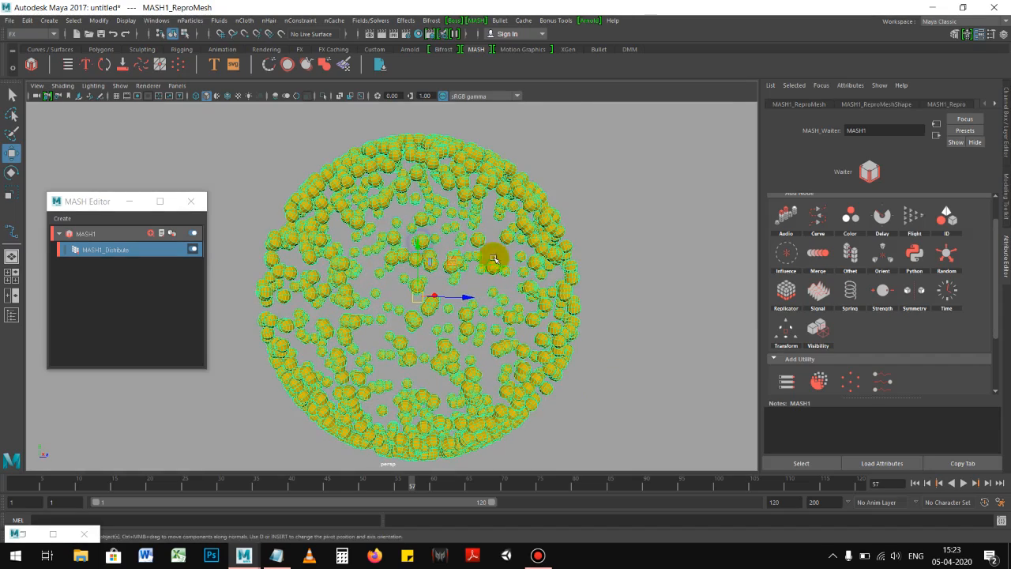
right_click_drag(545, 276, 514, 275, "alt")
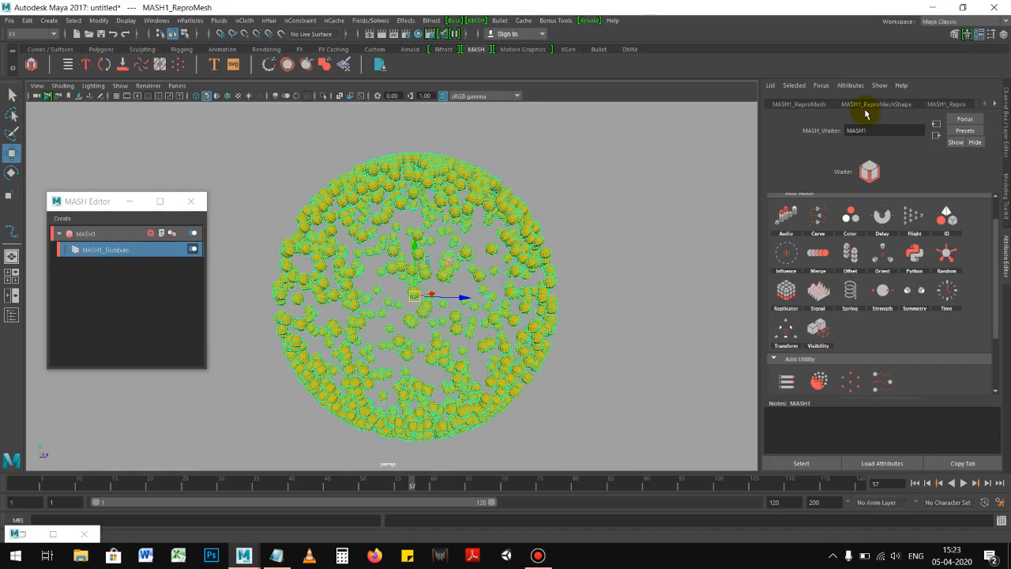
left_click(135, 248)
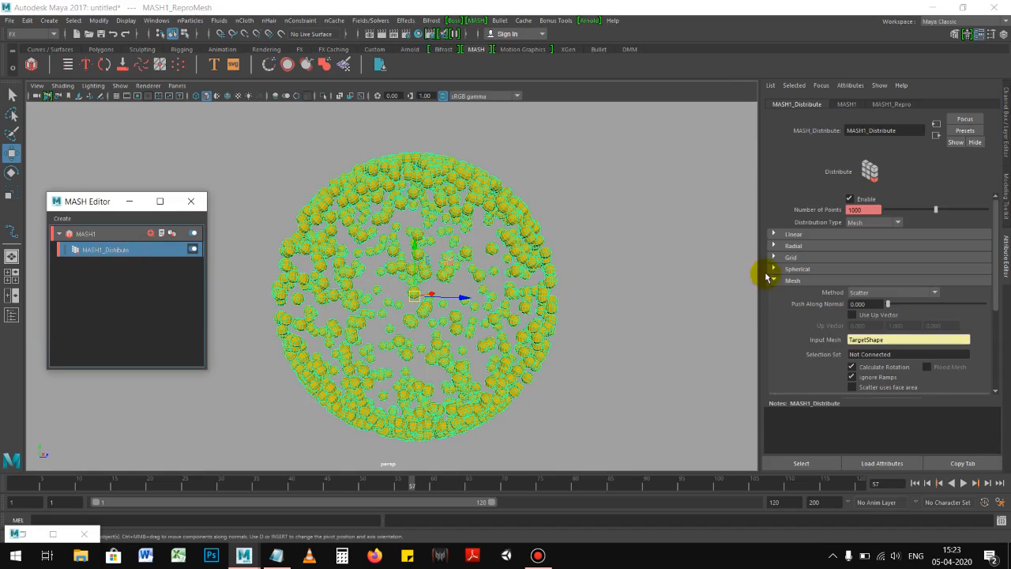
scroll(869, 339, "down", 1)
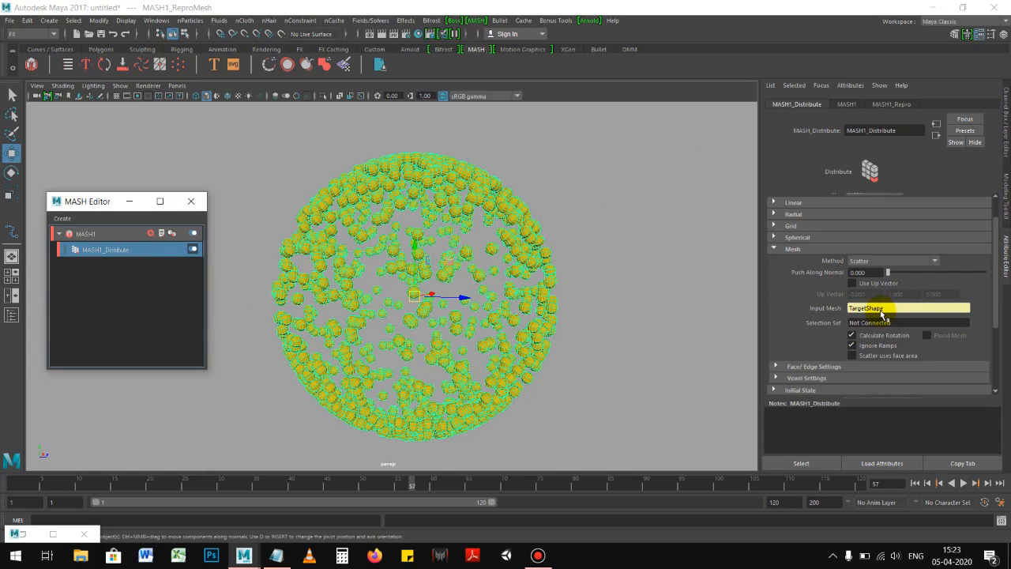
Save the scene to the Desktop as a Maya Binary file named "Mash_Distribute to Mesh.mb".
left_click(9, 19)
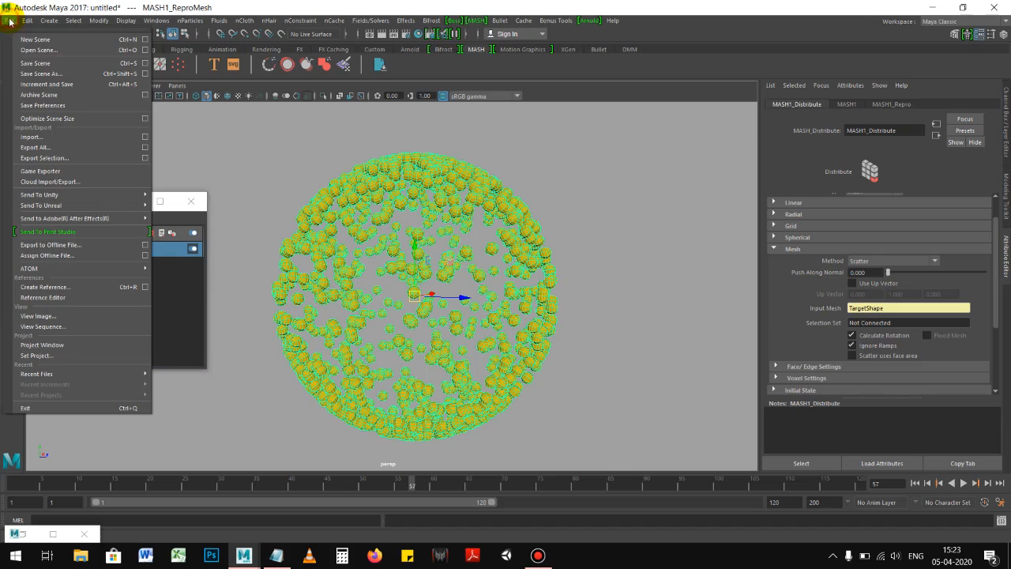
left_click(55, 75)
left_click(456, 245)
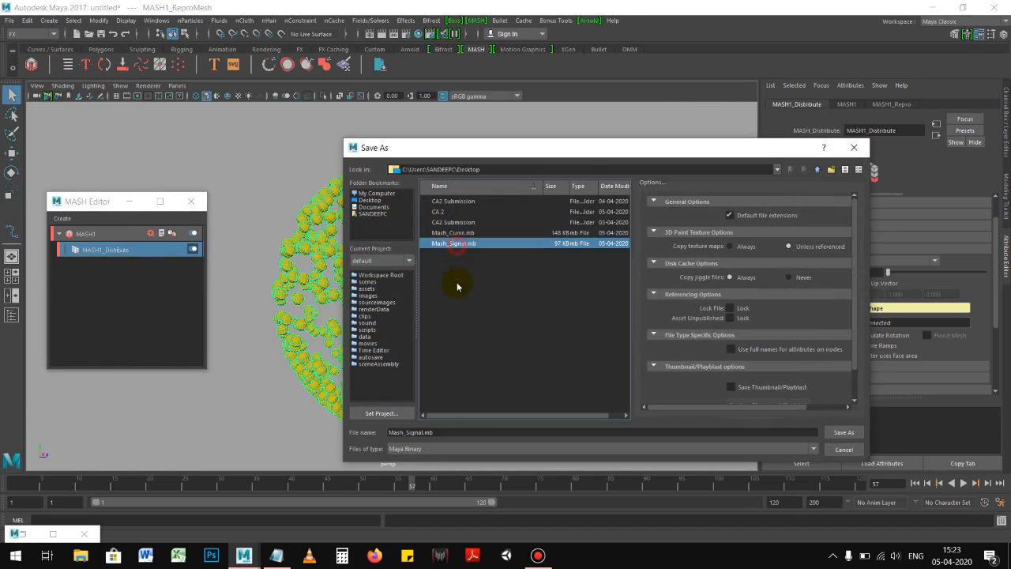
double_click(410, 432)
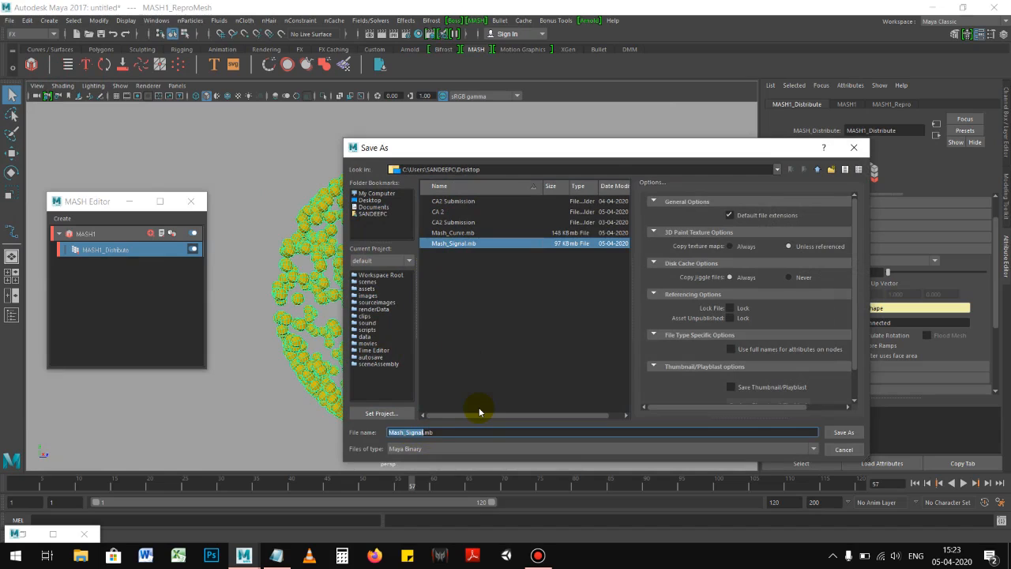
key("BackSpace")
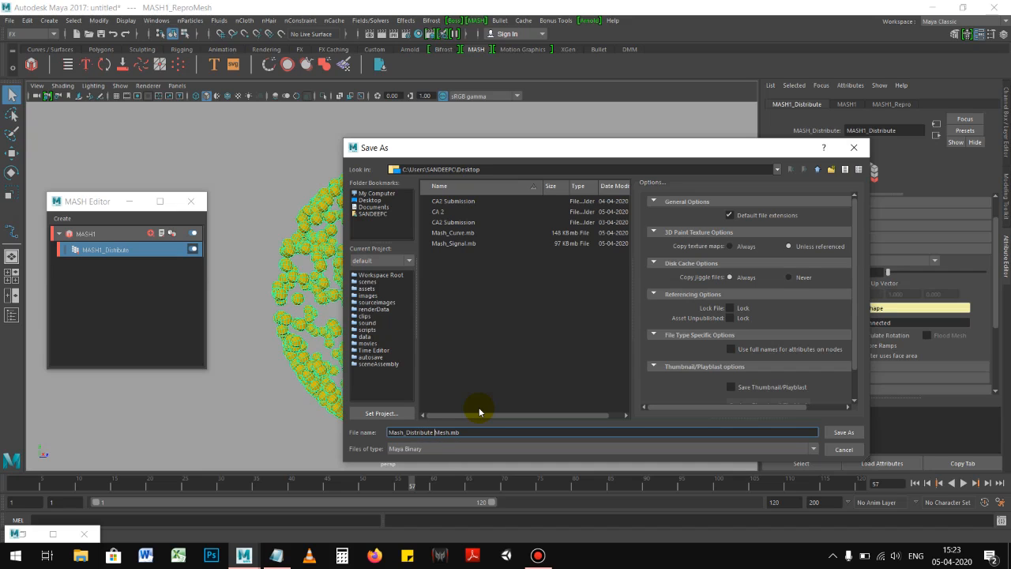
left_click(854, 435)
Start a new empty scene, saving the changes to the current one.
key("w")
left_click_drag(490, 301, 462, 291, "alt")
left_click_drag(277, 179, 350, 203, "alt")
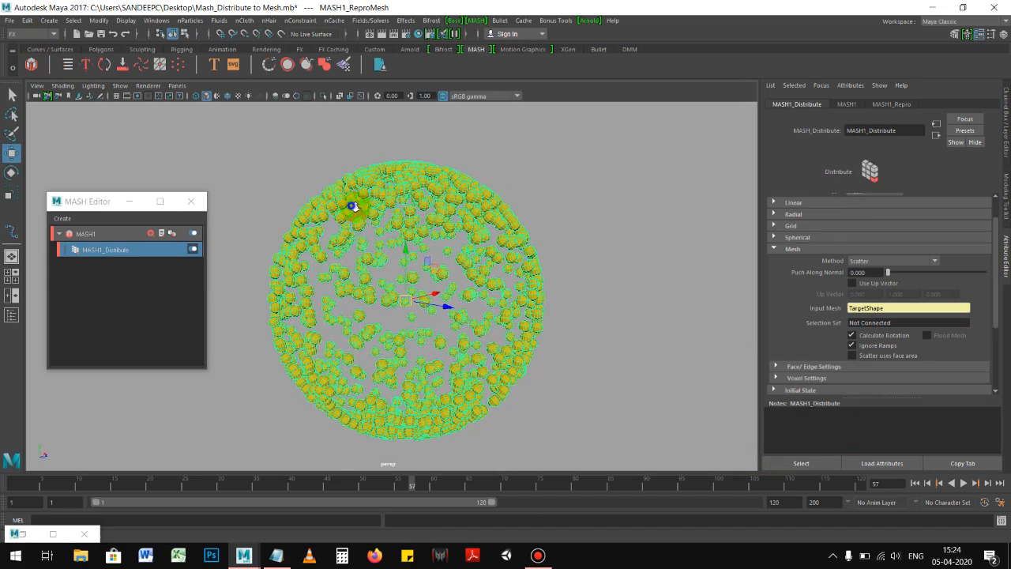
left_click(76, 35)
left_click(461, 280)
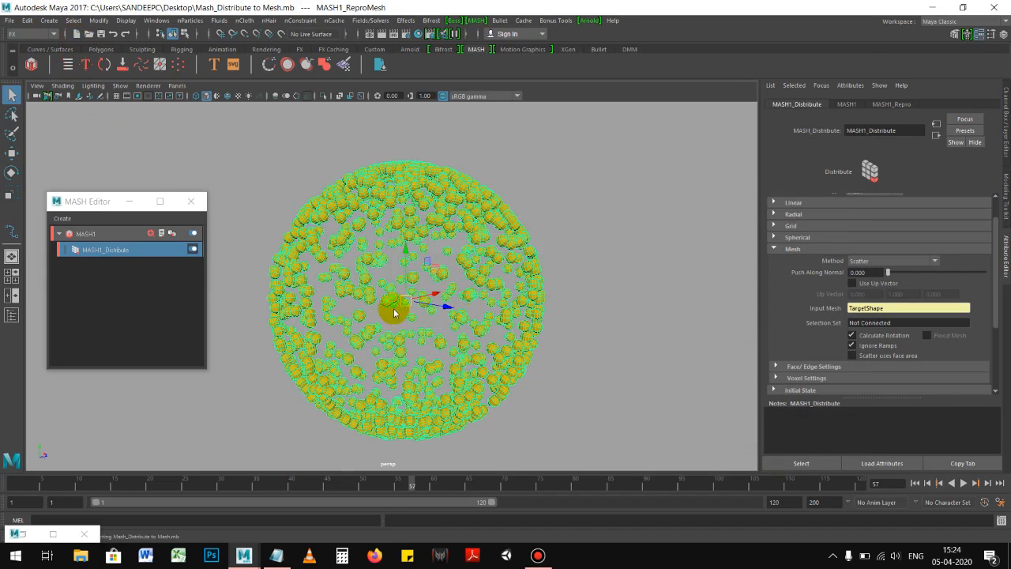
key("w")
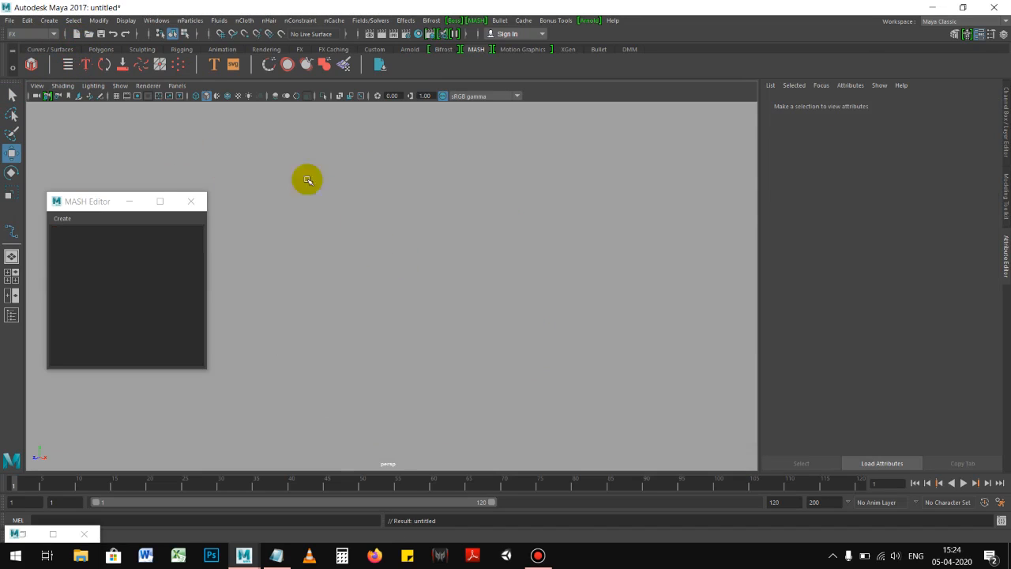
Create a default polygon cylinder at the origin.
left_click(96, 50)
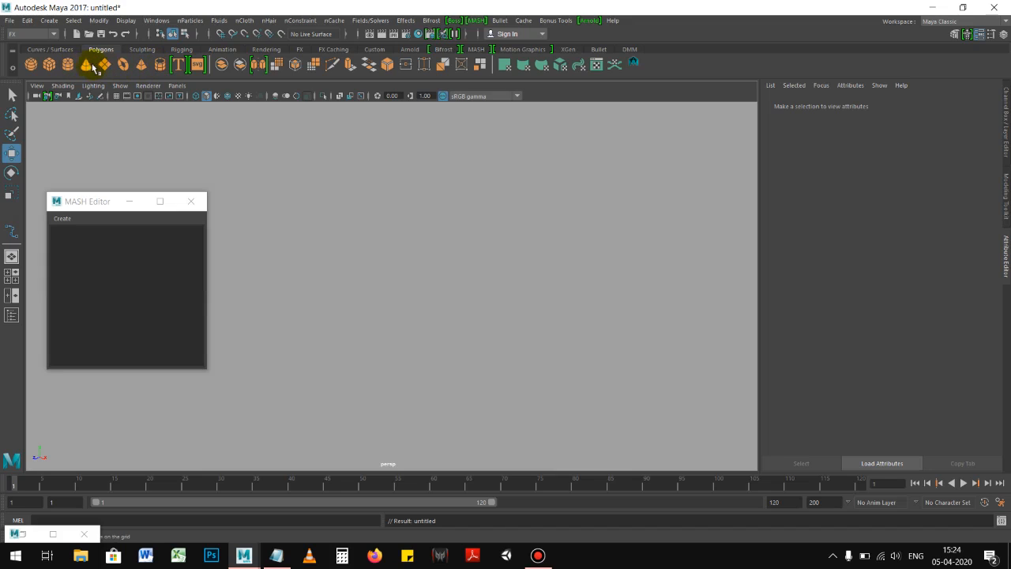
left_click(70, 66)
right_click_drag(482, 273, 598, 307, "alt")
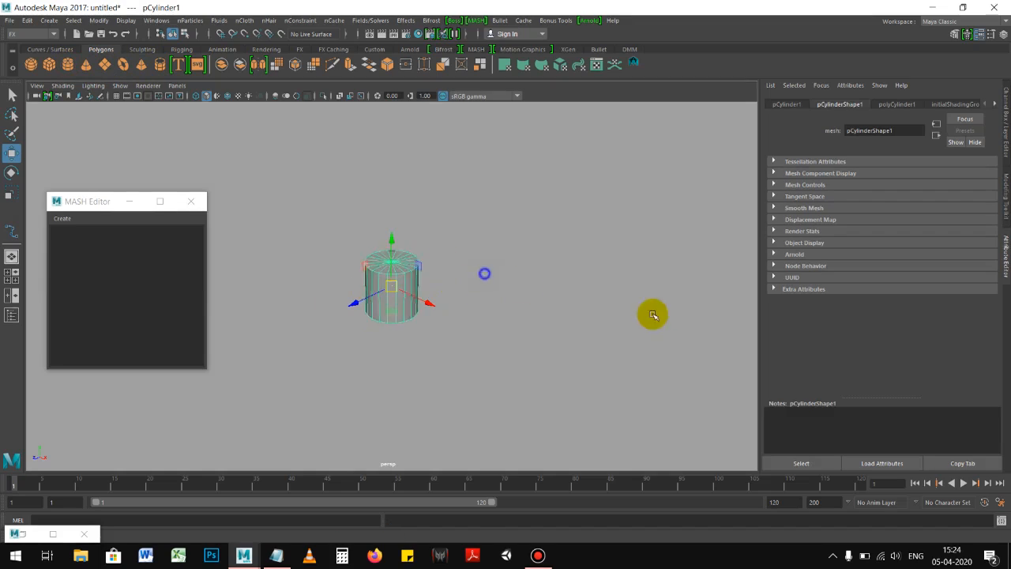
right_click_drag(380, 262, 524, 293, "alt")
right_click_drag(394, 235, 514, 276, "alt")
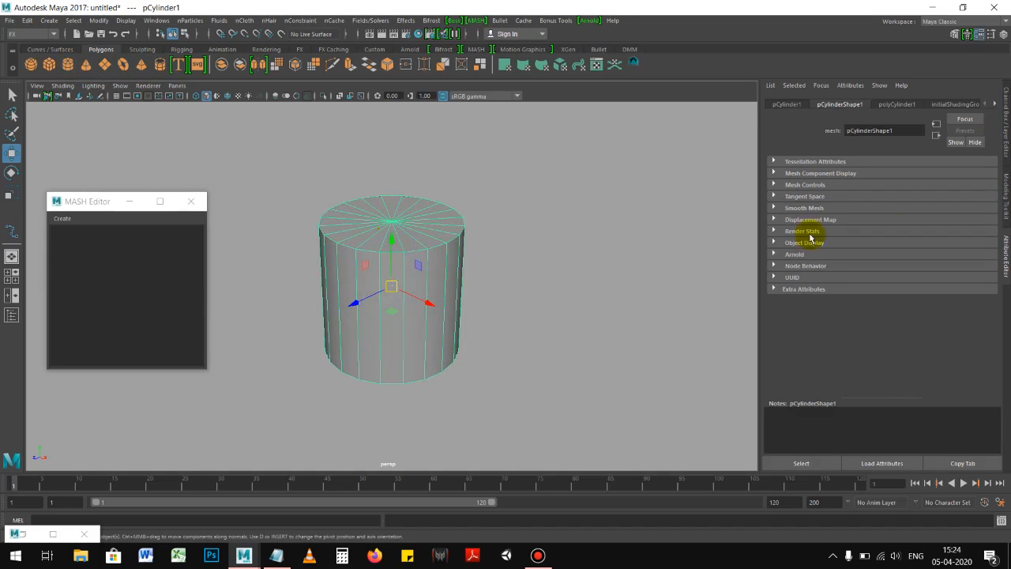
Set the cylinder's Subdivisions Axis to 10.
left_click(1007, 150)
left_click(790, 316)
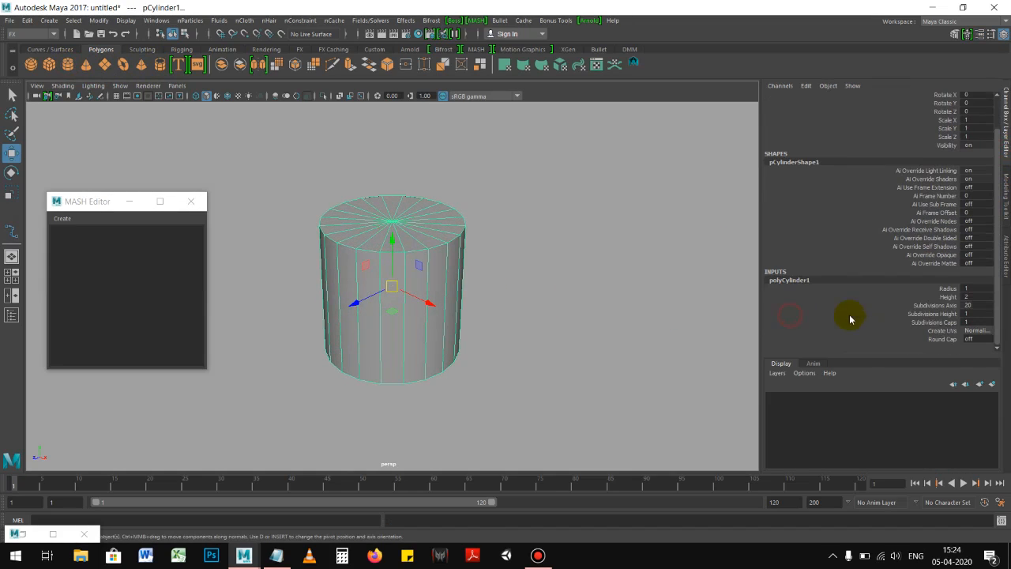
left_click(932, 305)
middle_click_drag(630, 281, 576, 287)
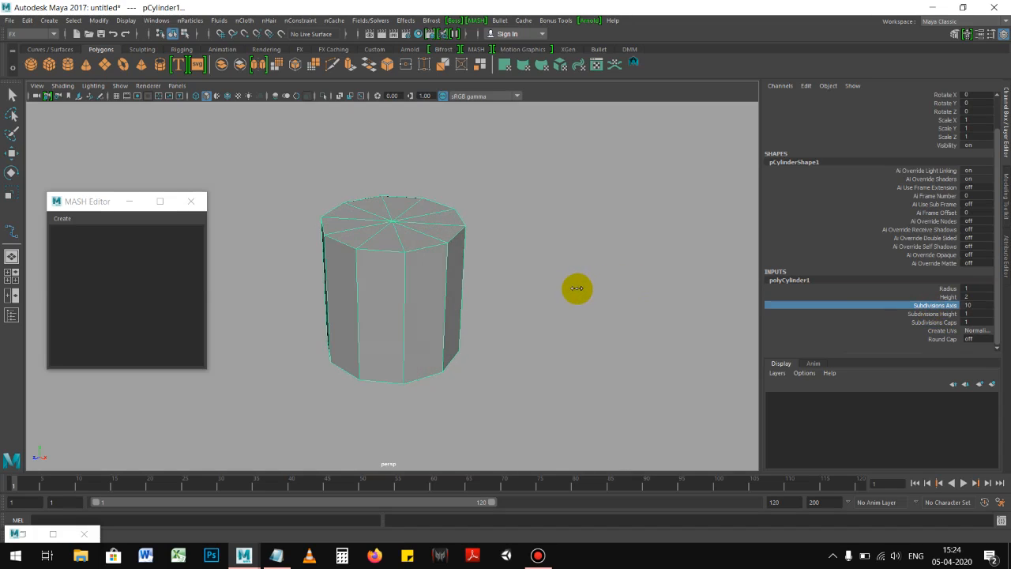
key("w")
Delete the cylinder's side and bottom faces, keeping only the top cap as a flat disc.
right_click(414, 251)
right_click_drag(411, 257, 413, 261)
left_click_drag(456, 276, 454, 237, "alt")
left_click_drag(303, 299, 567, 400)
key("Delete")
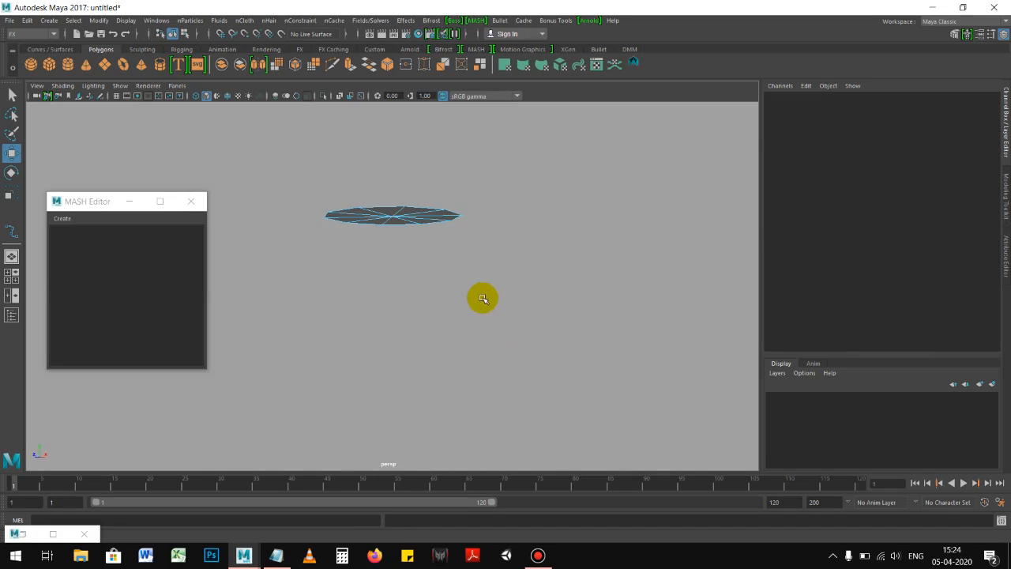
left_click_drag(476, 280, 452, 215, "alt")
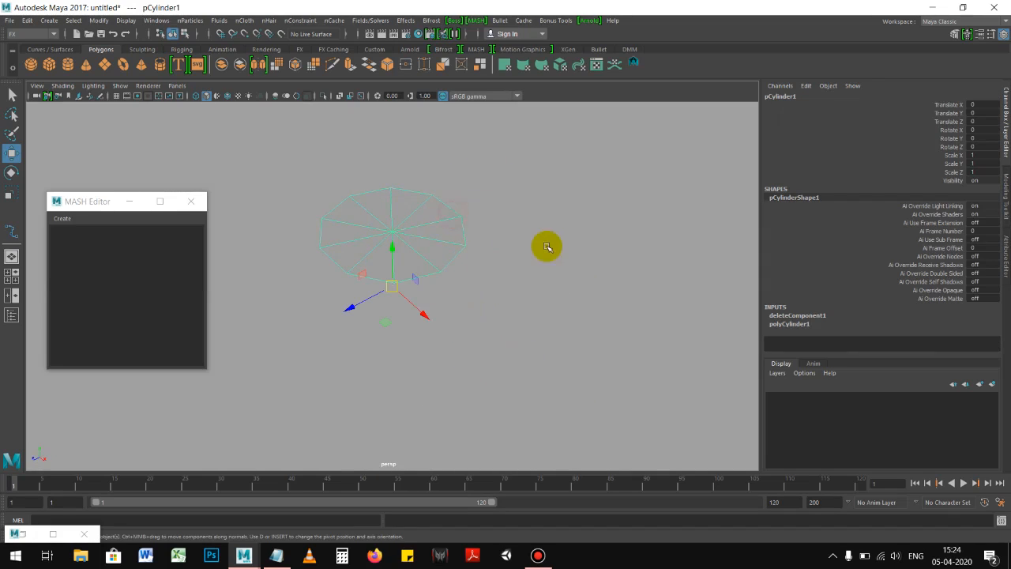
Assign a new Lambert material to the disc and delete its construction history.
right_click_drag(419, 221, 505, 482)
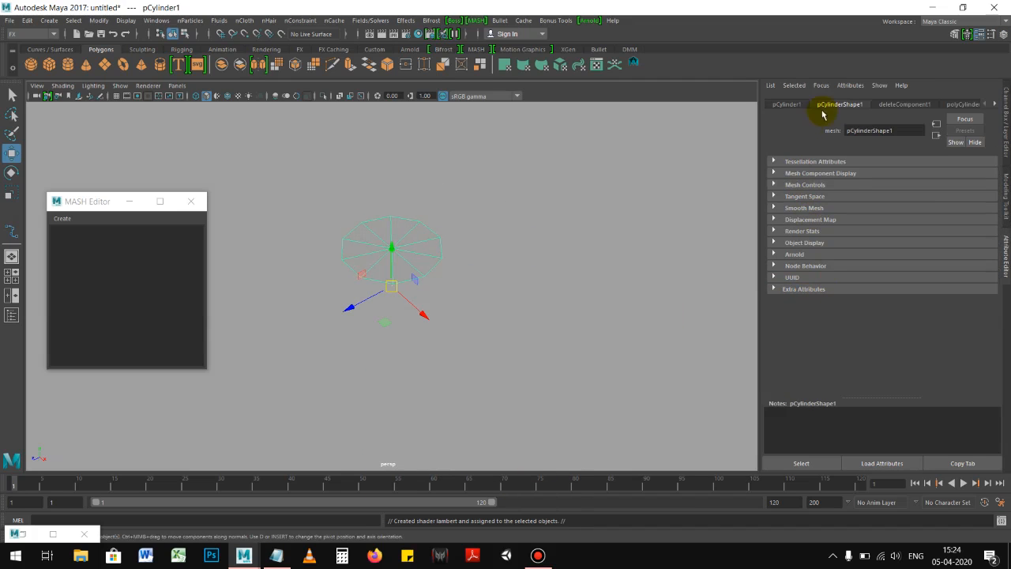
left_click(51, 21)
mouse_move(145, 148)
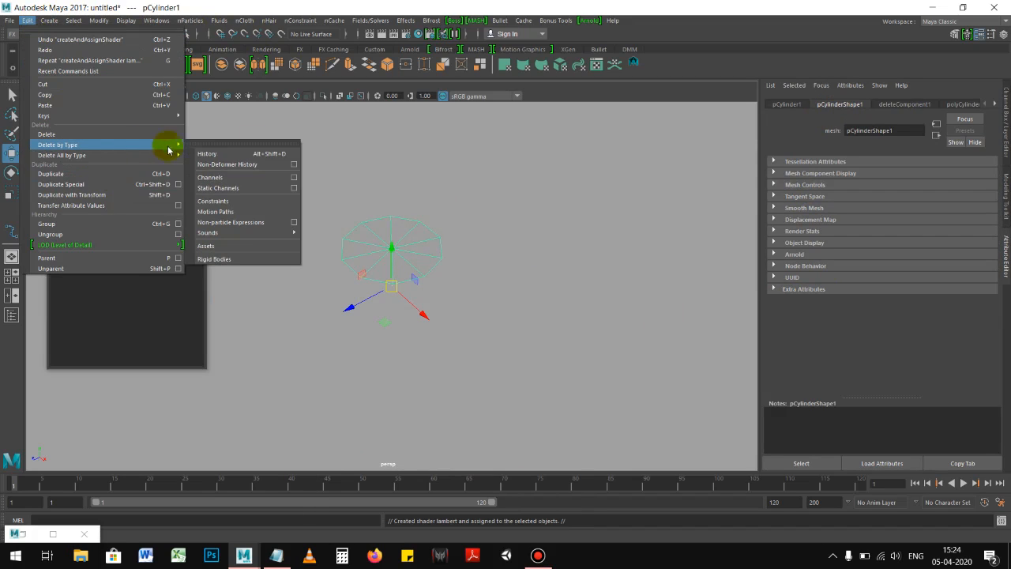
left_click(219, 153)
Set the disc's Lambert color to the orange-yellow swatch from the color history and deselect the disc.
left_click(893, 105)
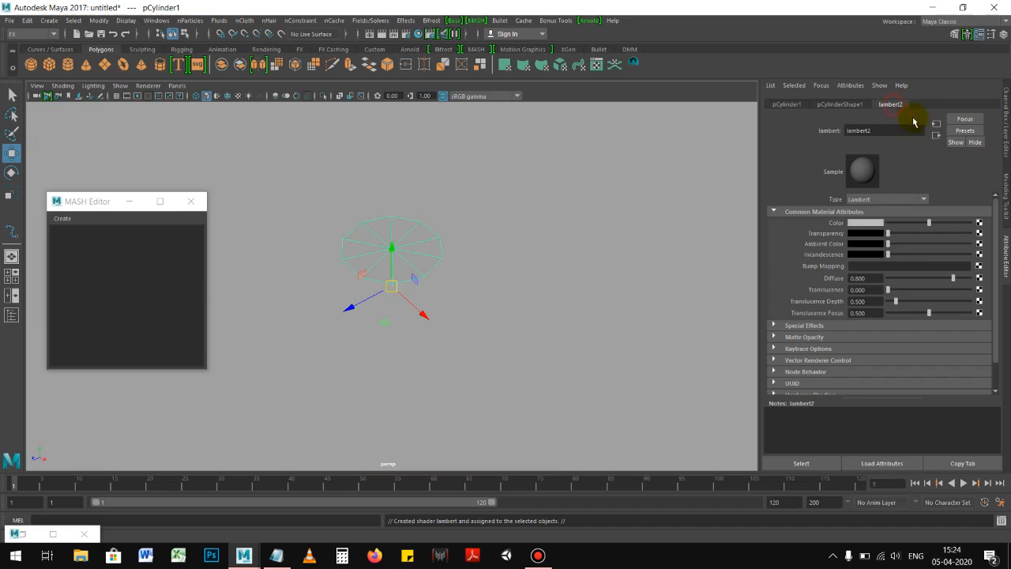
left_click(865, 224)
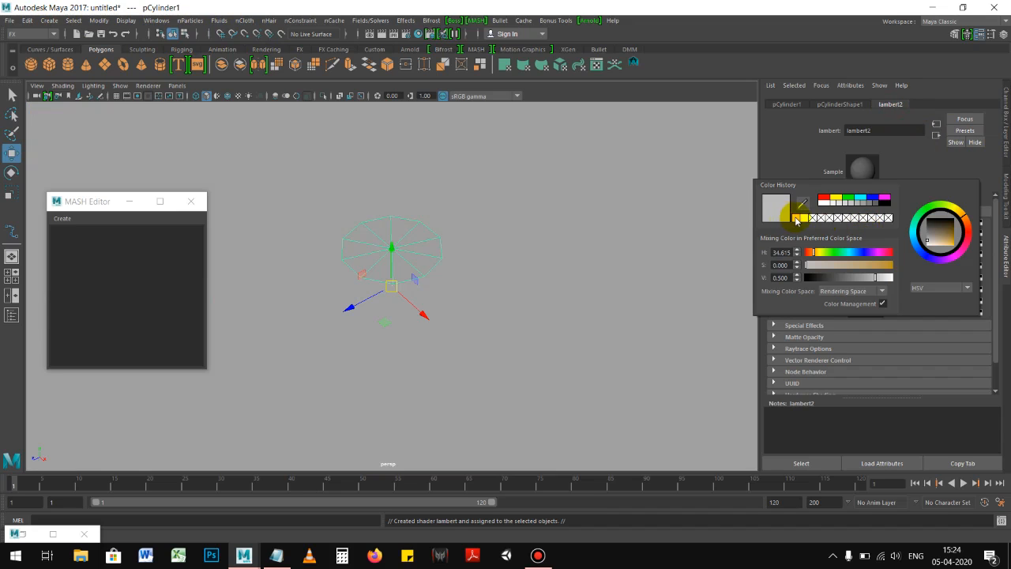
left_click(798, 218)
left_click(564, 302)
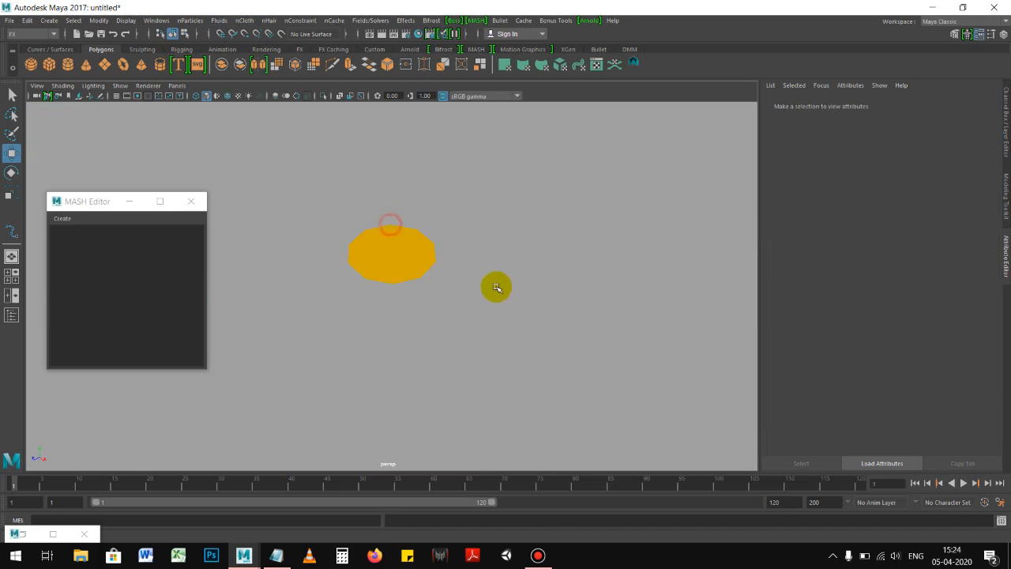
Freeze the disc's transformations and center its pivot.
left_click(379, 229)
left_click(99, 21)
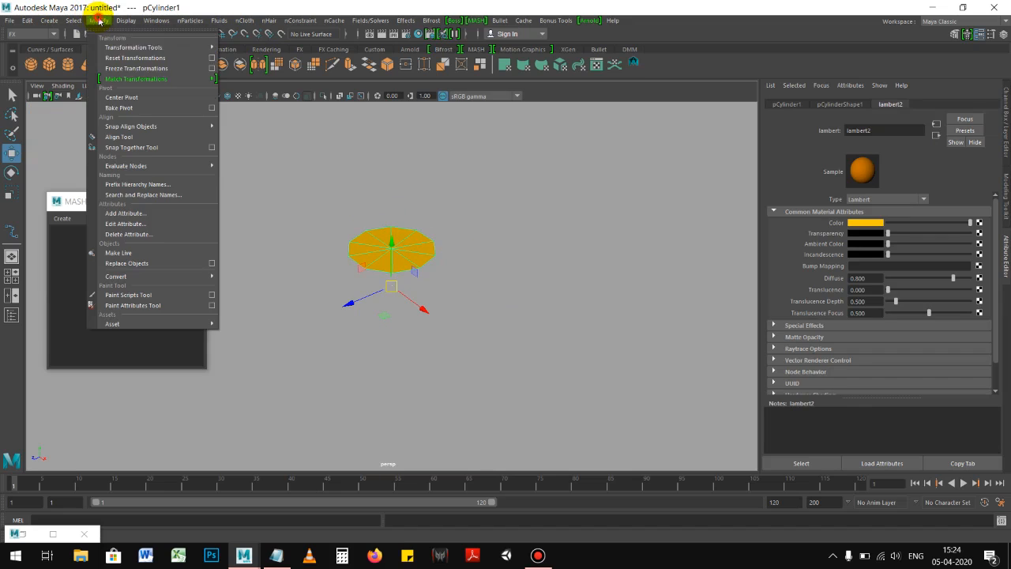
left_click(114, 68)
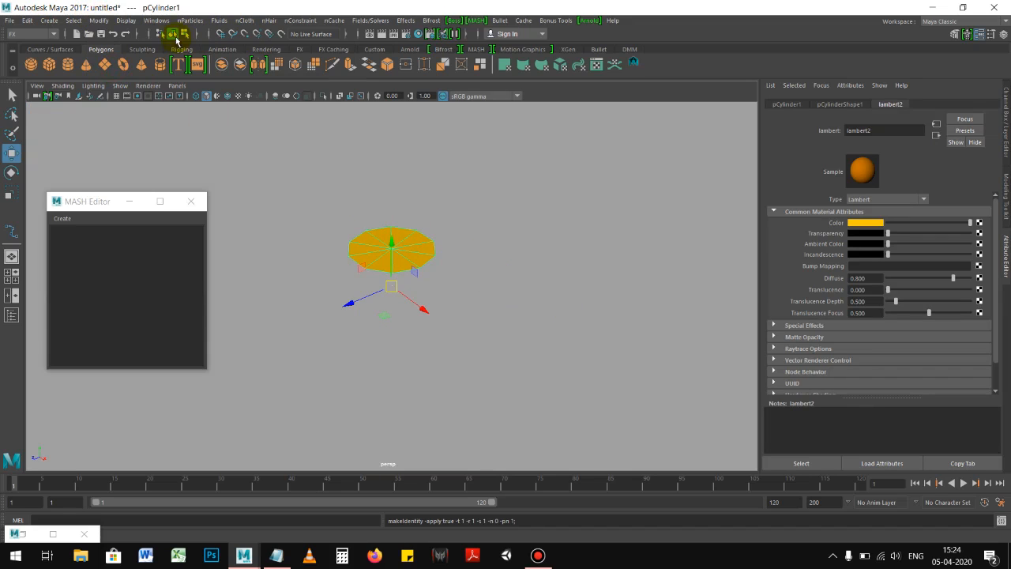
left_click(98, 21)
left_click(111, 68)
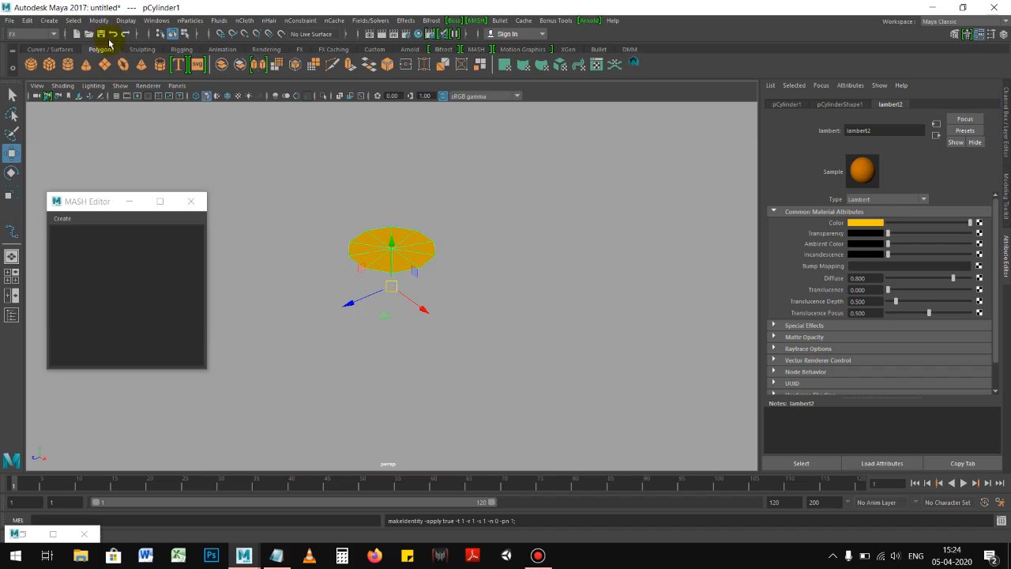
left_click(82, 21)
mouse_move(99, 20)
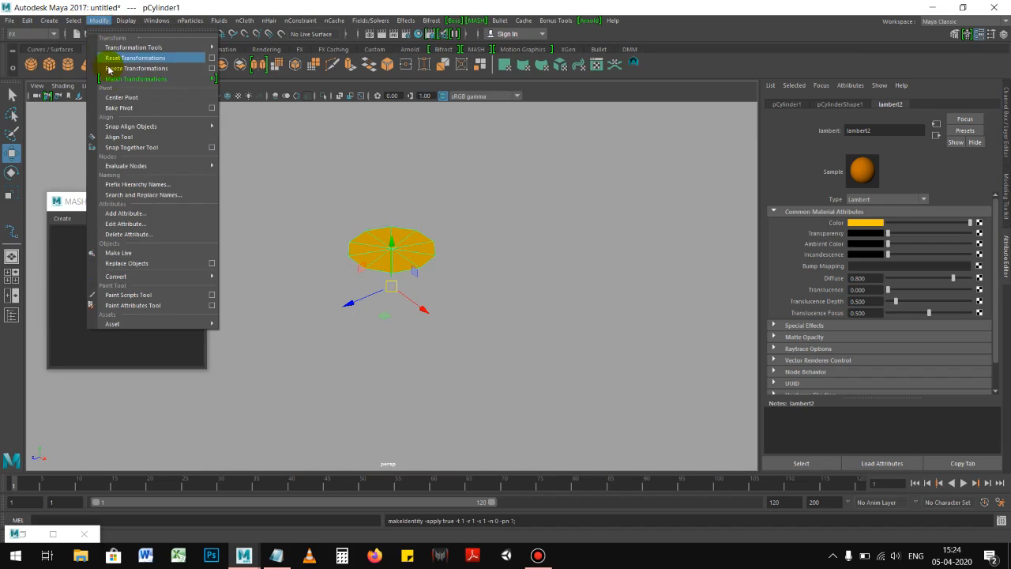
left_click(123, 100)
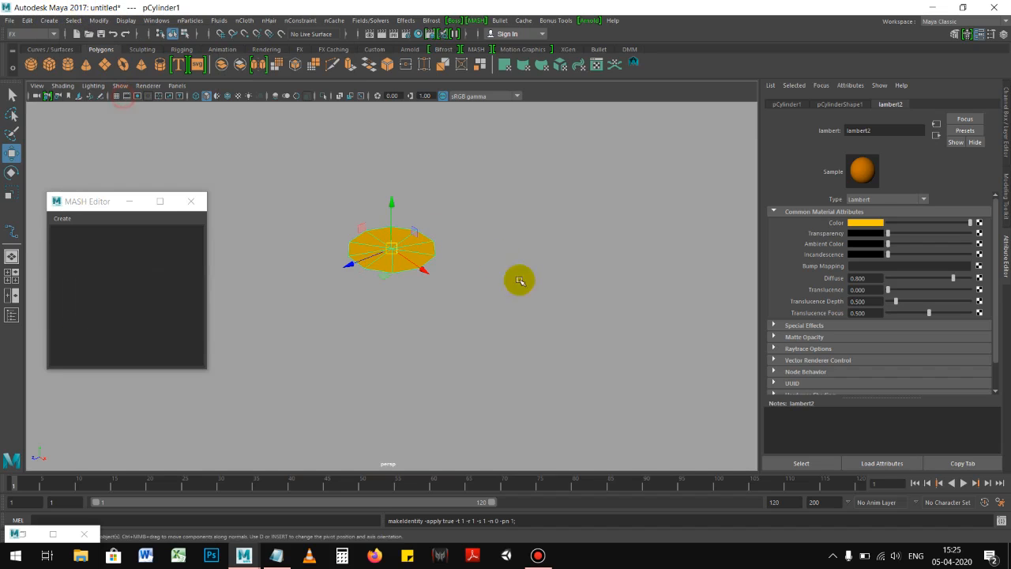
left_click(537, 555)
left_click(540, 562)
Create a polygon pipe and move it away from the disc to about -4.1 on X.
right_click_drag(501, 314, 308, 264, "alt")
right_click_drag(337, 277, 474, 319, "alt")
middle_click_drag(396, 245, 409, 282, "alt")
left_click_drag(527, 309, 469, 225, "alt")
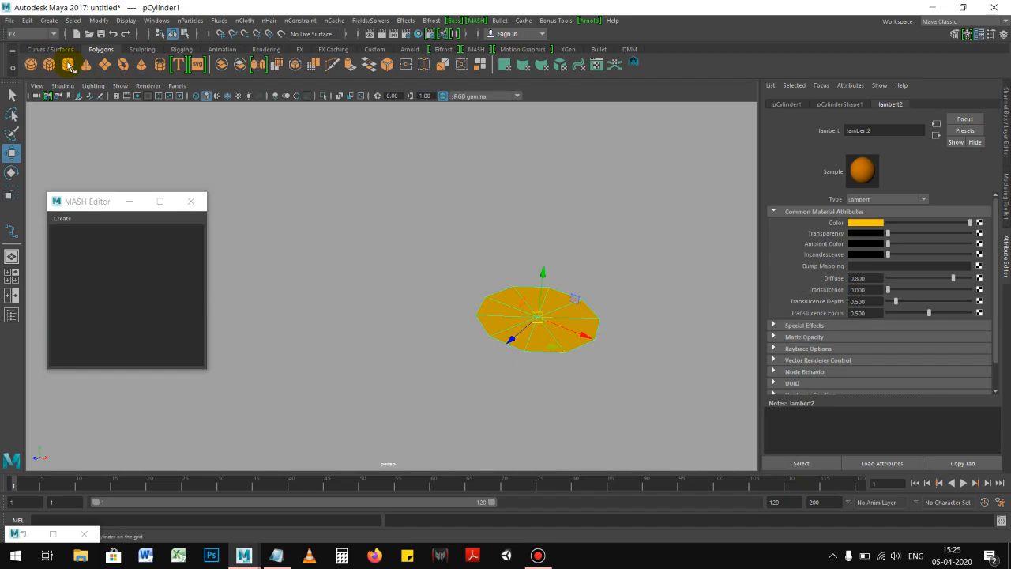
left_click(160, 64)
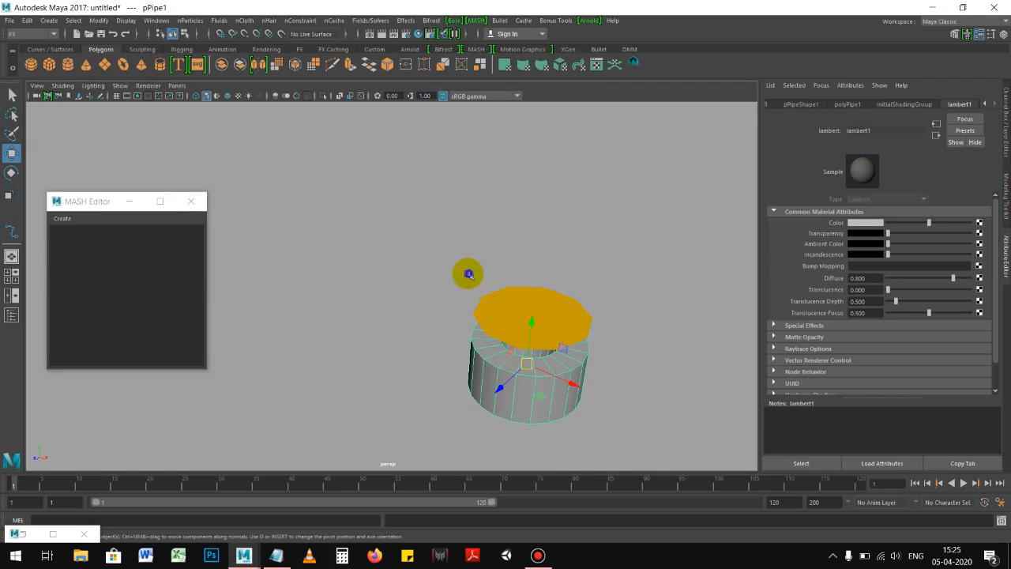
left_click_drag(571, 385, 380, 316)
Stand the pipe upright by setting its Rotate Z to 90.
key("e")
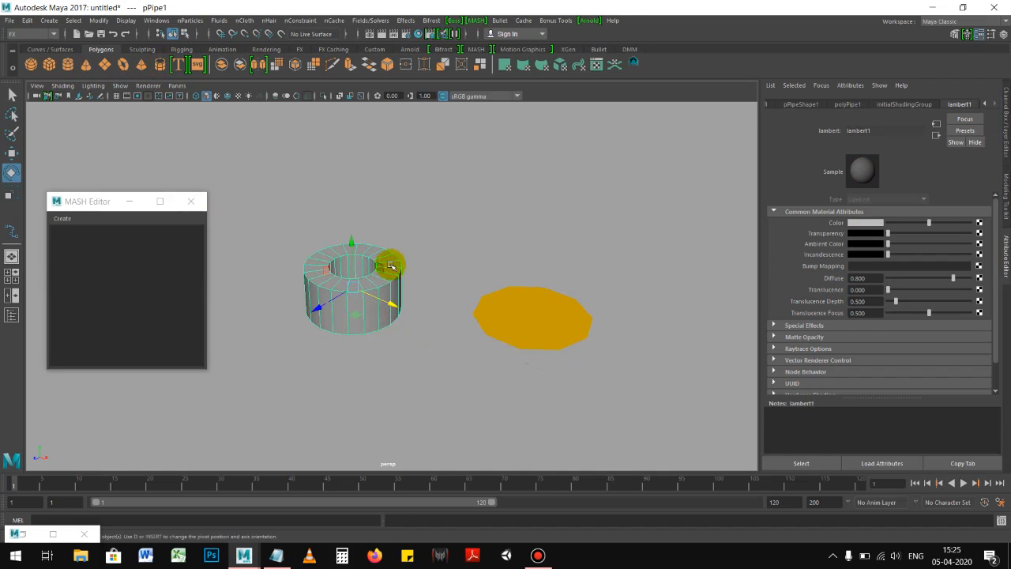
left_click_drag(362, 254, 393, 310)
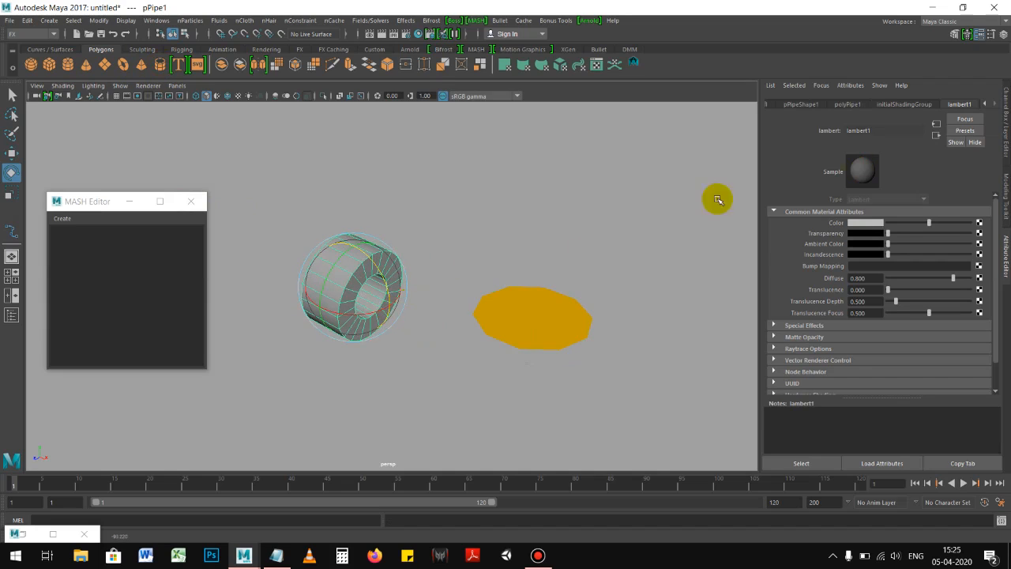
left_click(1007, 131)
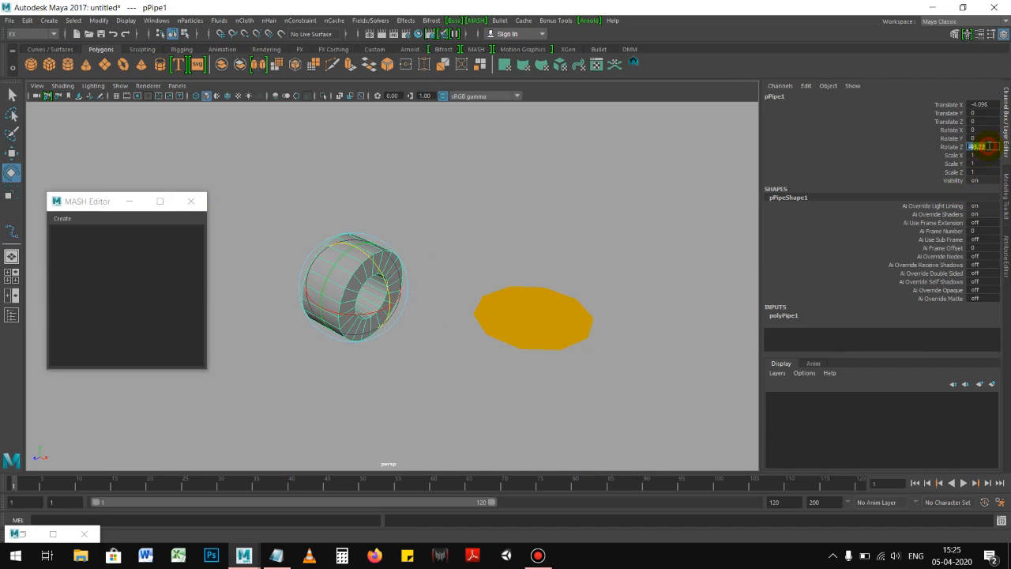
type("90")
key("Return")
Set the pipe's Subdivisions Axis to 14.
left_click(433, 232)
left_click_drag(433, 256, 463, 241, "alt")
key("w")
left_click(335, 281)
left_click_drag(335, 282, 419, 262, "alt")
left_click(792, 314)
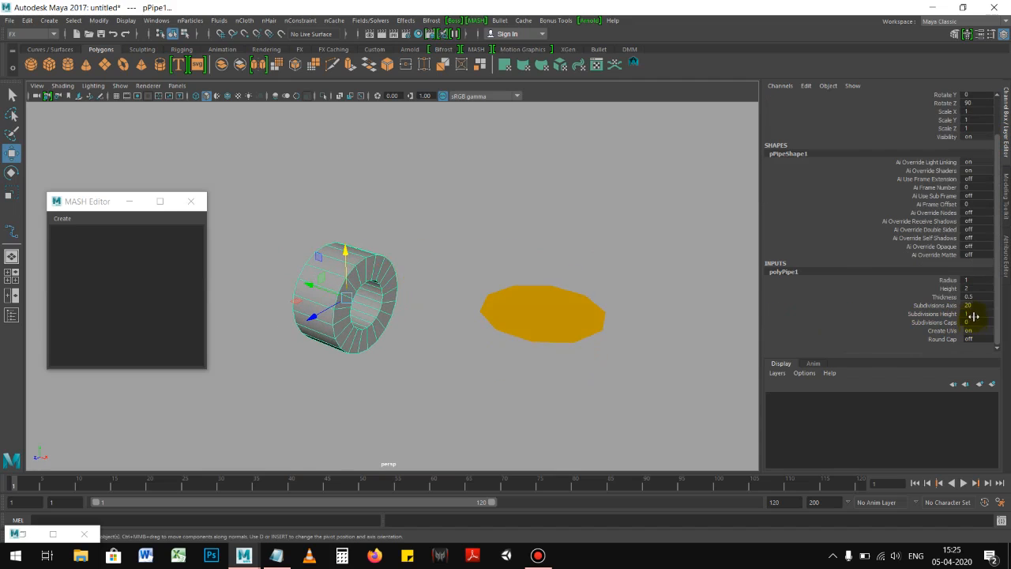
left_click(951, 306)
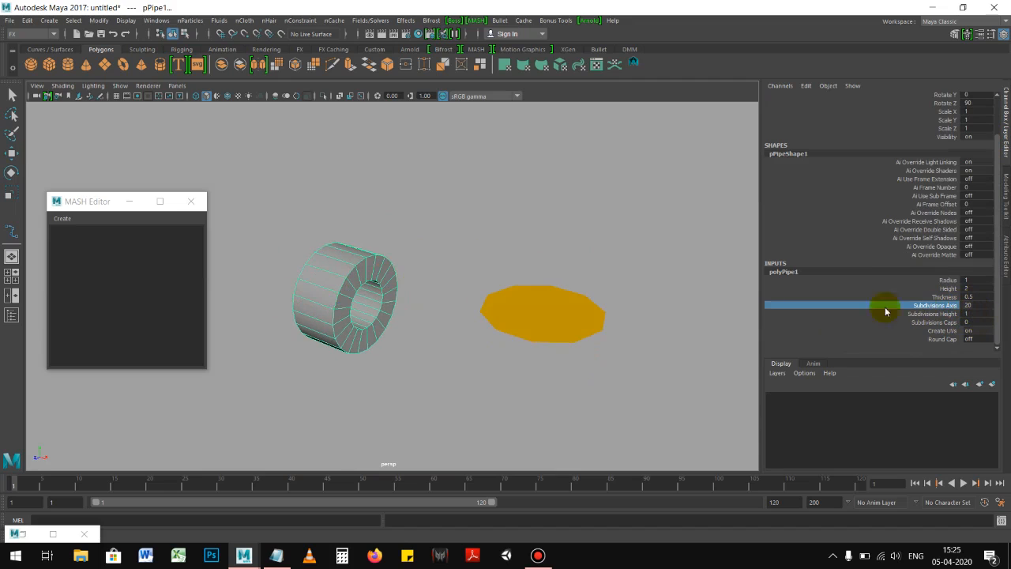
middle_click_drag(581, 290, 551, 289)
key("w")
left_click_drag(380, 264, 480, 229, "alt")
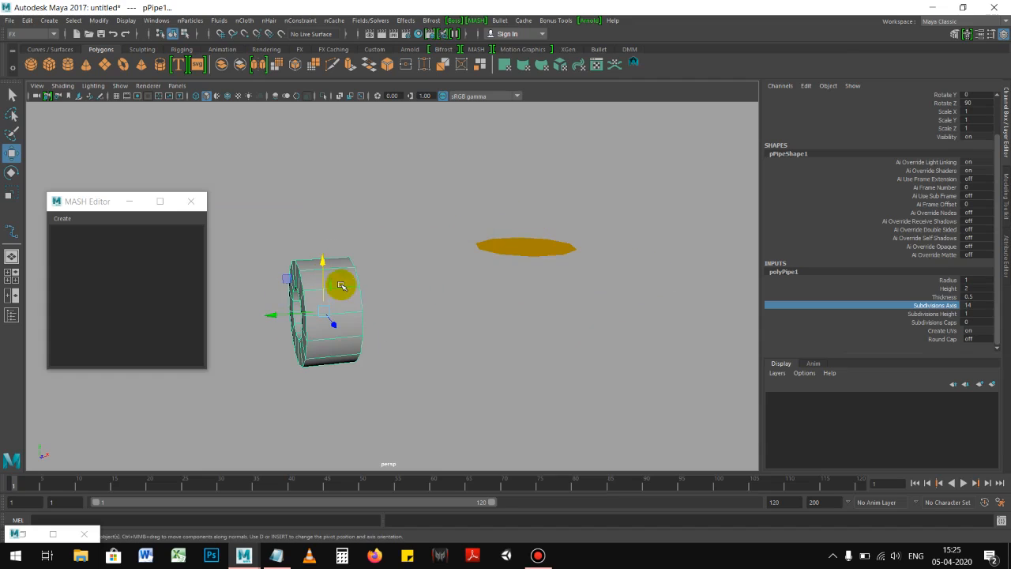
Delete the pipe's wall faces and one end cap, keeping only a single flat ring.
right_click_drag(341, 286, 349, 342)
left_click_drag(406, 311, 366, 313, "alt")
left_click_drag(300, 195, 346, 387)
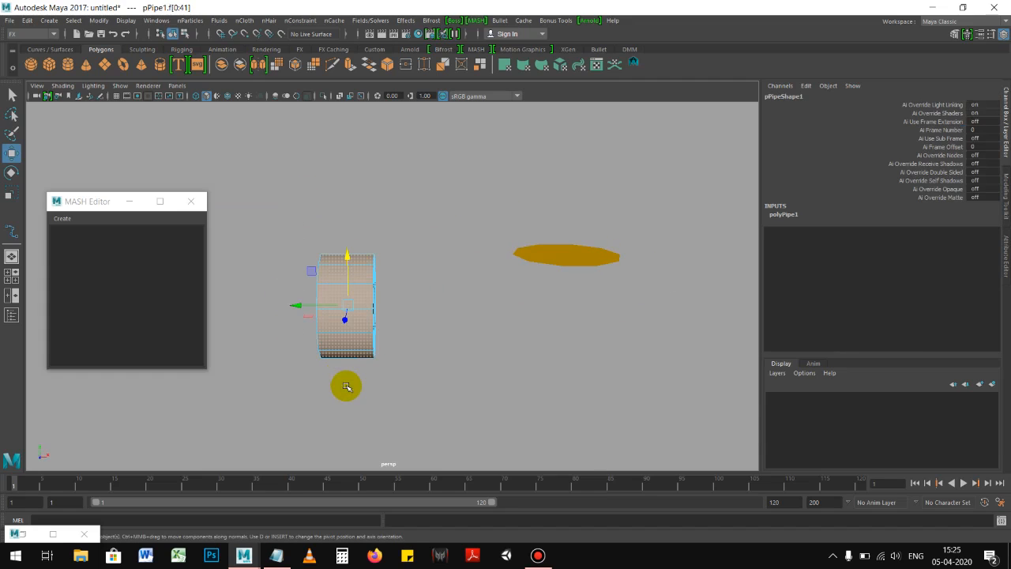
key("Delete")
left_click_drag(413, 206, 400, 303, "alt")
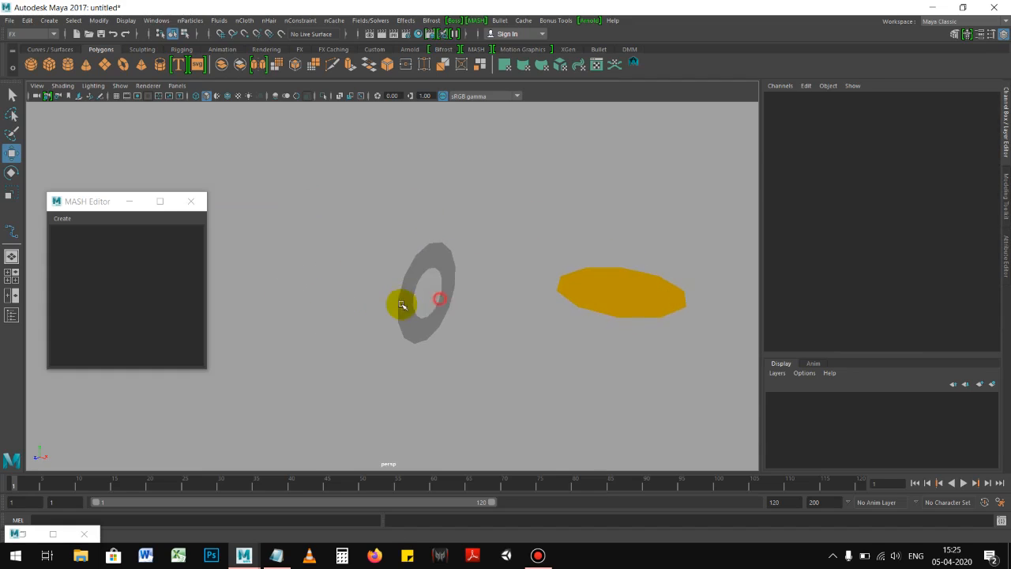
Return the ring to object mode and center its pivot.
key("F8")
left_click(101, 21)
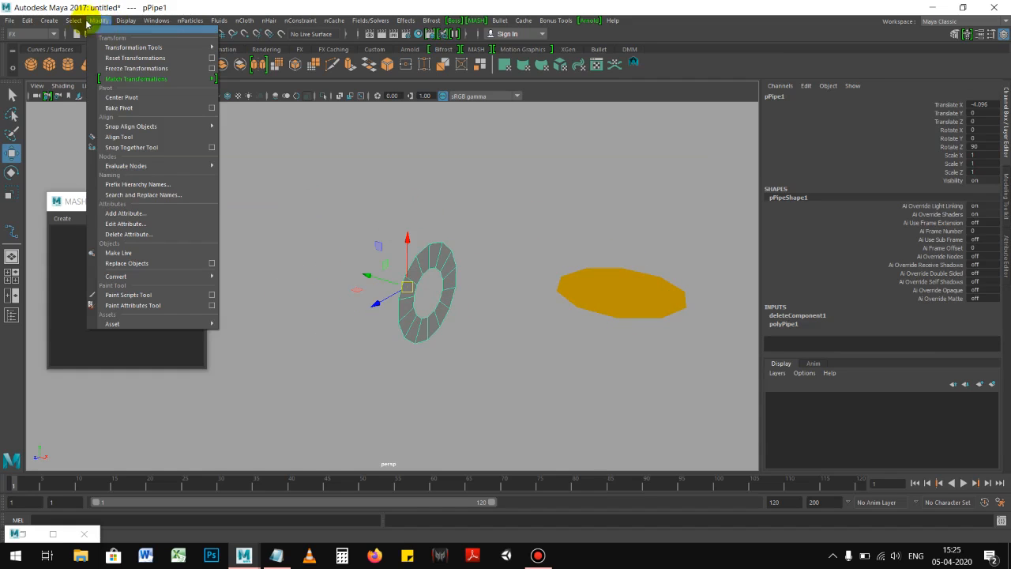
mouse_move(73, 22)
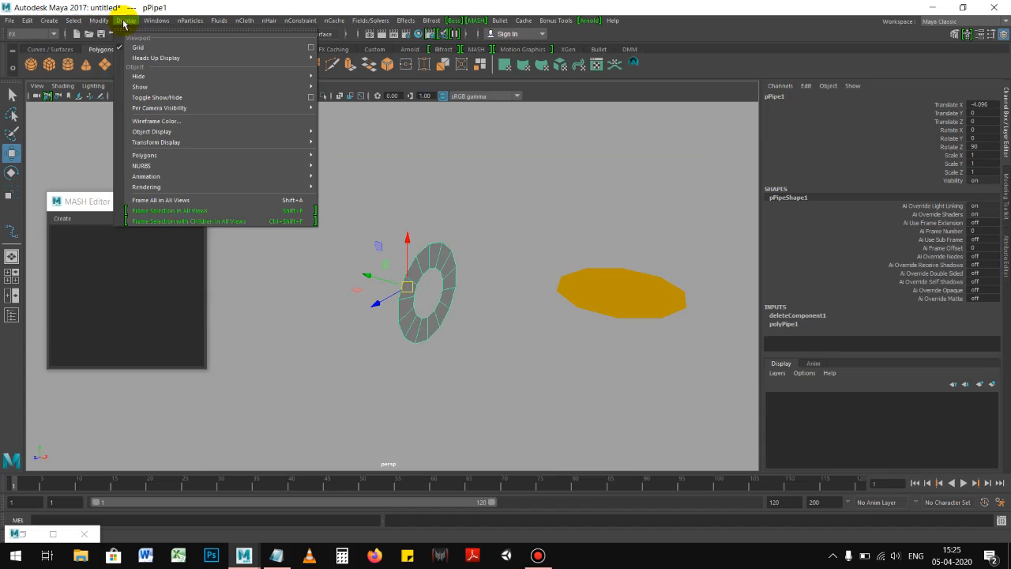
left_click(106, 96)
Move the ring farther from the disc to about -9.8 on X and display the viewport grid.
left_click_drag(474, 287, 339, 245, "alt")
scroll(431, 283, "down", 3)
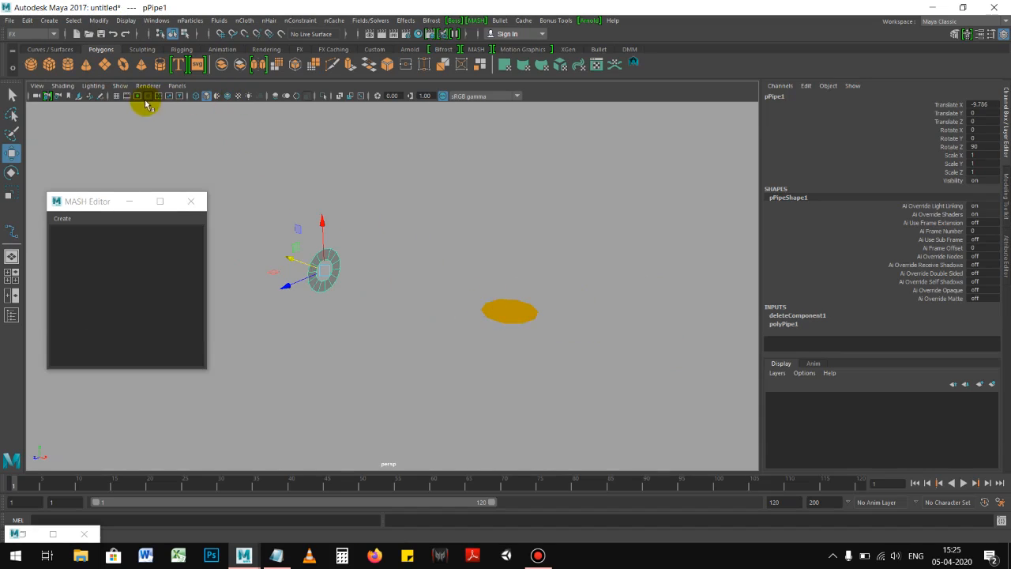
left_click(117, 96)
Scale the ring uniformly to about 8.8 and move it to about -19.9 on X and -5.6 on Z.
scroll(371, 292, "down", 2)
key("r")
scroll(347, 284, "down", 2)
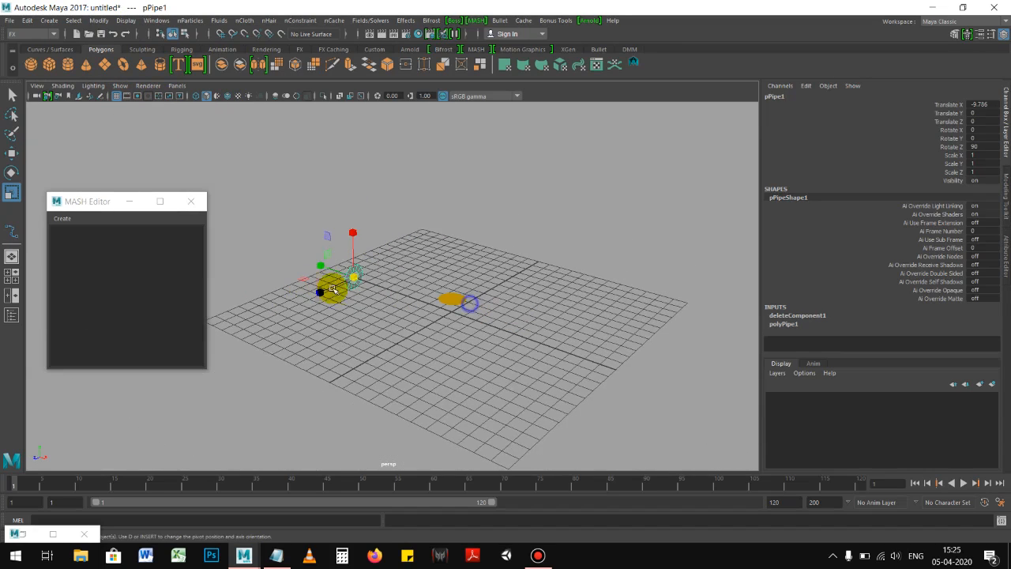
left_click_drag(355, 275, 422, 291)
key("w")
scroll(532, 307, "down", 3)
left_click_drag(340, 266, 279, 236)
middle_click_drag(326, 247, 331, 271, "alt")
key("r")
left_click_drag(315, 283, 358, 294)
key("w")
scroll(438, 303, "down", 3)
middle_click_drag(383, 279, 399, 287, "alt")
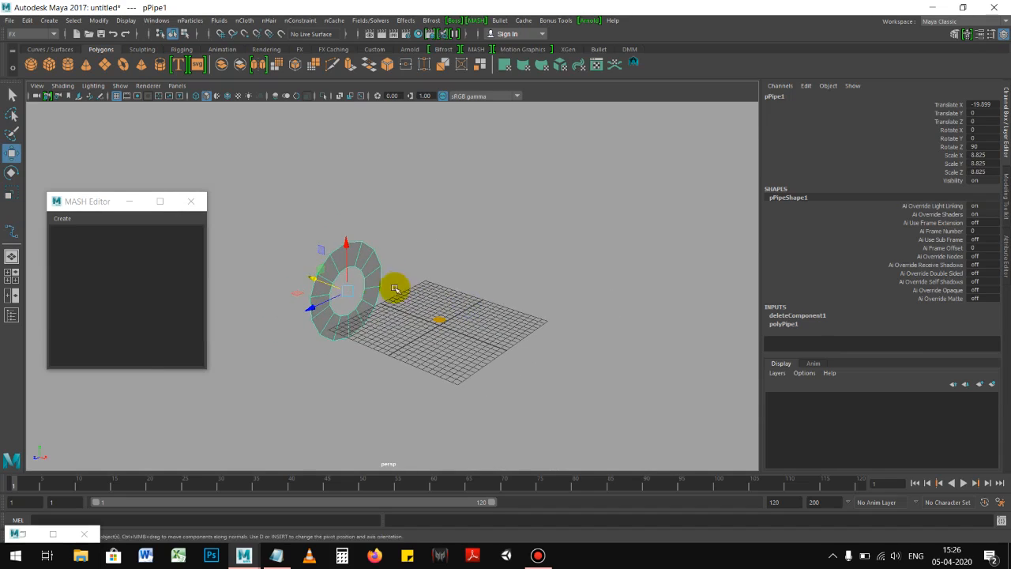
left_click_drag(310, 305, 334, 294)
Extrude the ring's outer border edges outward into separate blades with Keep Faces Together off.
mouse_move(374, 241)
left_mouse_down("alt")
mouse_move(393, 254)
mouse_move(379, 244)
left_mouse_up("alt")
scroll(403, 255, "up", 2)
right_click_drag(379, 243, 379, 186)
double_click(387, 237)
right_click_drag(397, 278, 519, 324, "shift")
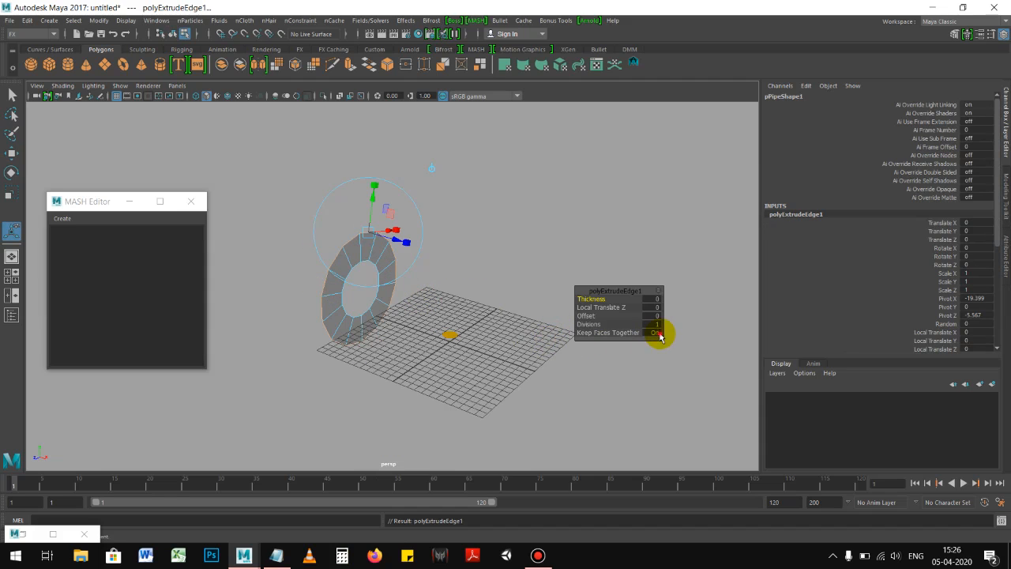
left_click_drag(474, 277, 379, 169, "alt")
left_click_drag(433, 240, 449, 253, "alt")
left_click_drag(409, 194, 420, 195)
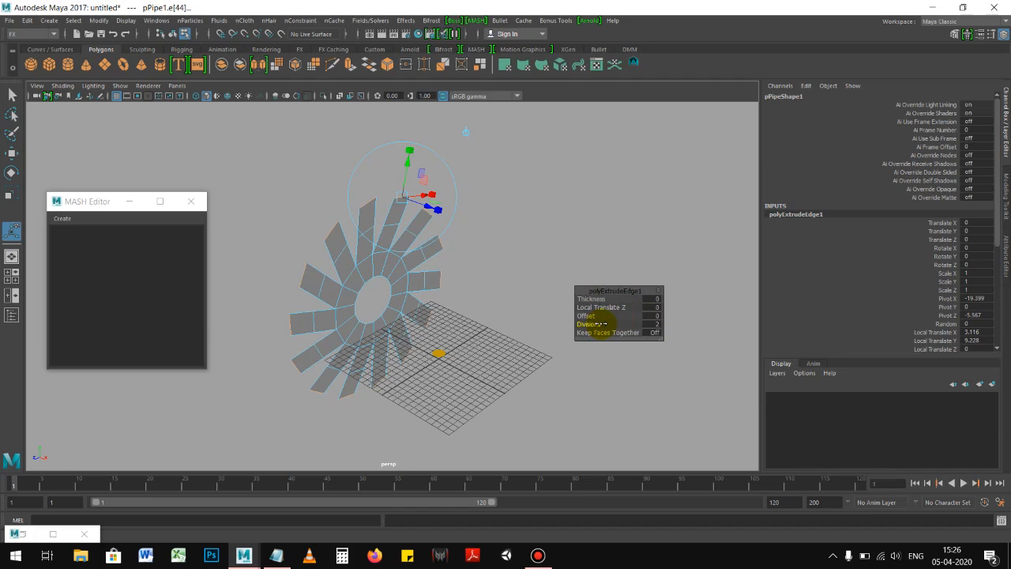
Lower the edge extrusion's Divisions and shorten the blades slightly.
left_click_drag(376, 251, 422, 244)
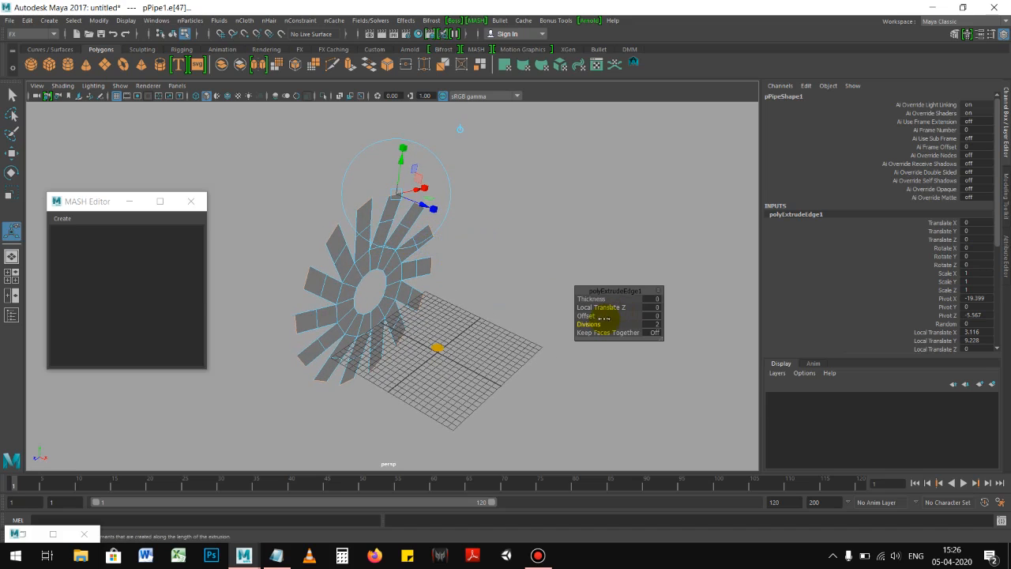
left_click_drag(594, 325, 583, 325)
left_click_drag(401, 161, 397, 181)
Extrude the blade tips again, offset about 3.3 in local X and 3.5 in local Y, to start a curve.
left_click_drag(459, 228, 468, 191, "alt")
key("w")
key("ctrl+e")
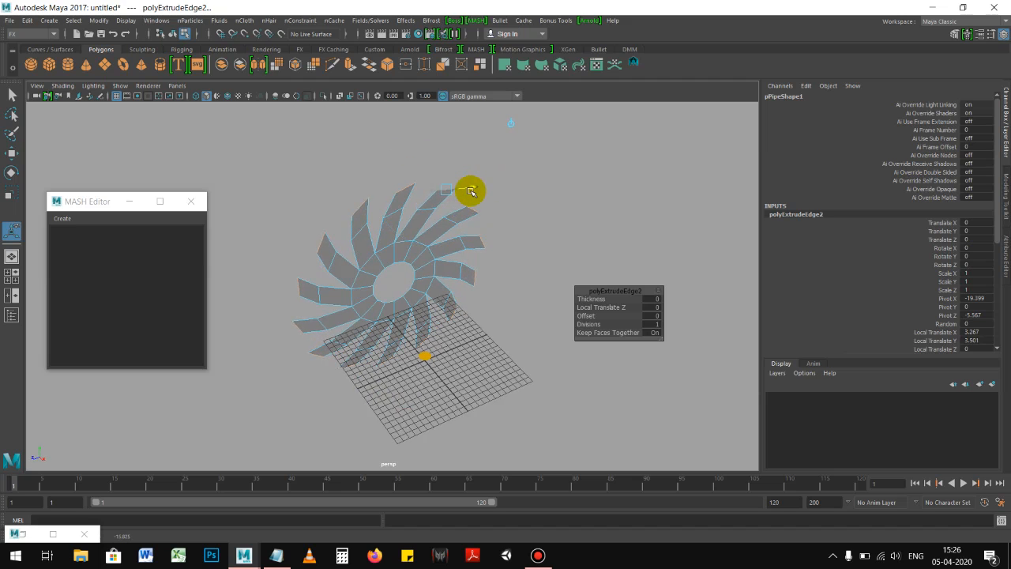
Extrude the blade tips a third time, offset about 6.2 in local X and 4.2 in local Y.
mouse_move(476, 200)
left_mouse_down("alt")
mouse_move(497, 234)
mouse_move(485, 228)
mouse_move(479, 242)
mouse_move(521, 225)
mouse_move(487, 213)
left_mouse_up("alt")
key("ctrl+e")
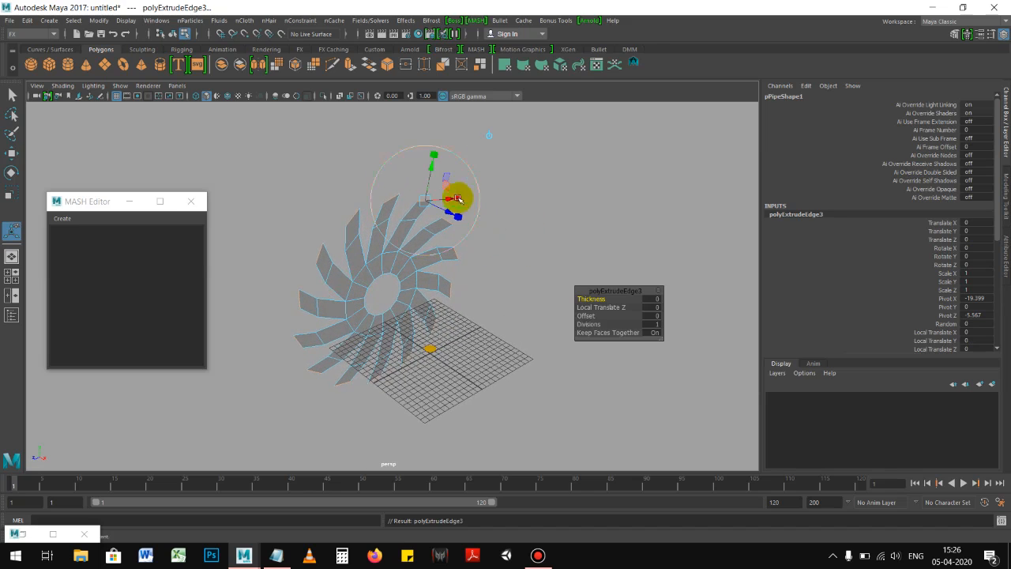
right_click_drag(497, 157, 501, 157, "alt")
left_click_drag(434, 164, 474, 184)
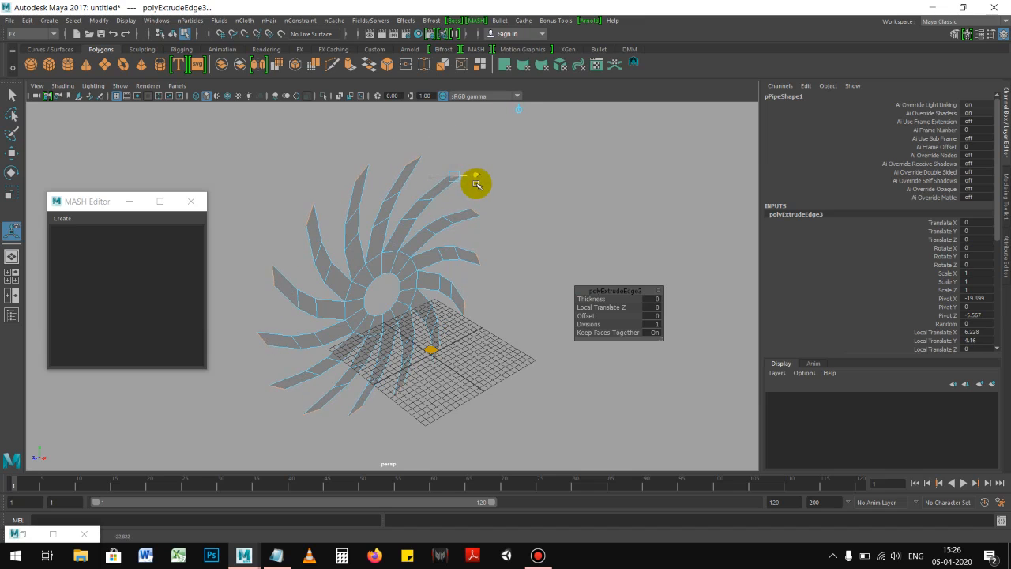
Extrude the blade tips a fourth time, offset about 7.6 in local X and 3.9 in local Y.
left_click_drag(503, 214, 463, 215, "alt")
key("w")
key("ctrl+e")
left_click_drag(466, 178, 533, 240, "alt")
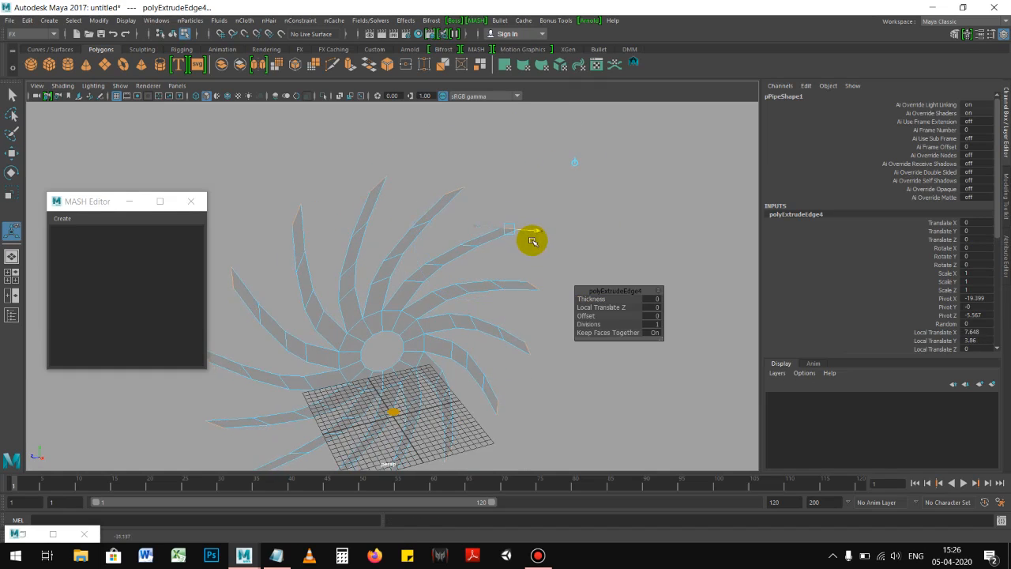
Insert an edge loop across the innermost segment of one blade.
left_click_drag(399, 294, 425, 289, "alt")
key("w")
right_click_drag(358, 324, 453, 250)
left_click(455, 252)
left_click_drag(437, 298, 387, 297, "alt")
left_click(363, 313)
right_click_drag(415, 261, 467, 279, "alt")
mouse_move(405, 297)
right_mouse_down()
mouse_move(425, 267)
mouse_move(378, 288)
mouse_move(449, 300)
right_mouse_up()
Insert edge loops across the remaining segments of the same blade out to its tip.
right_click_drag(416, 258, 474, 263, "alt")
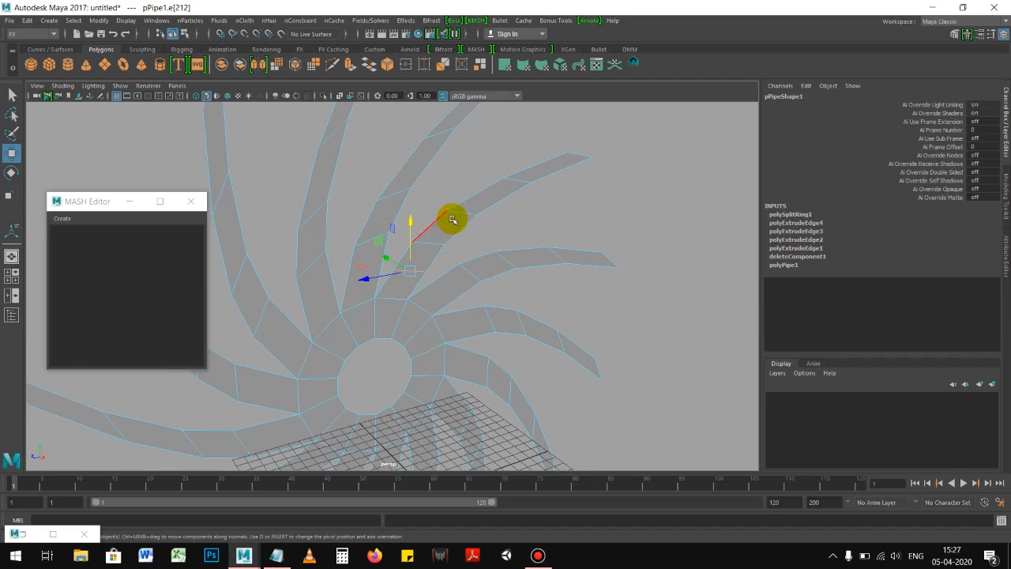
key("g")
left_click(497, 203)
key("g")
left_click(550, 173)
key("g")
Insert edge loops across the segments of the next blade clockwise, from its tip to its base.
left_click(573, 248)
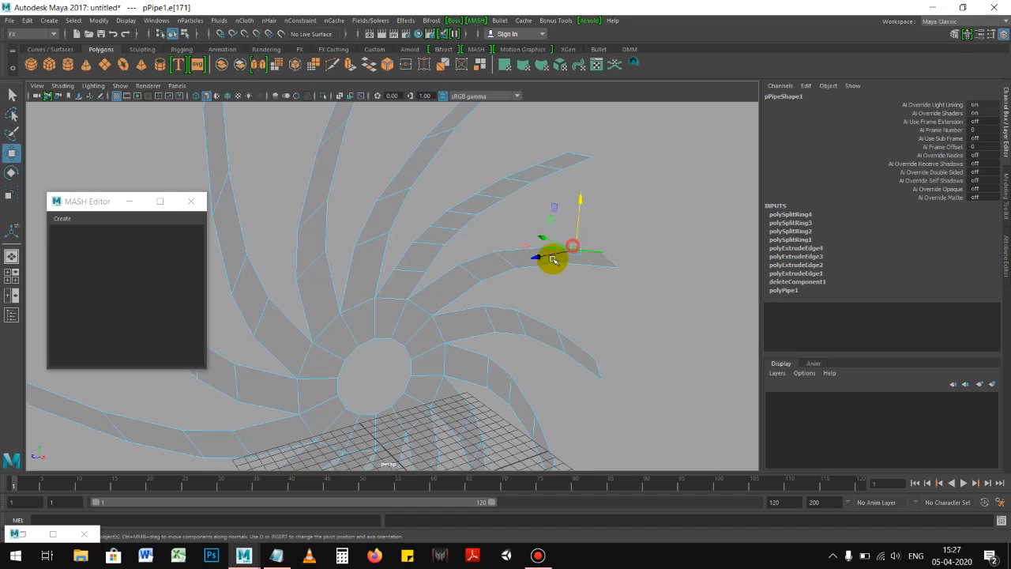
left_click(474, 260)
key("g")
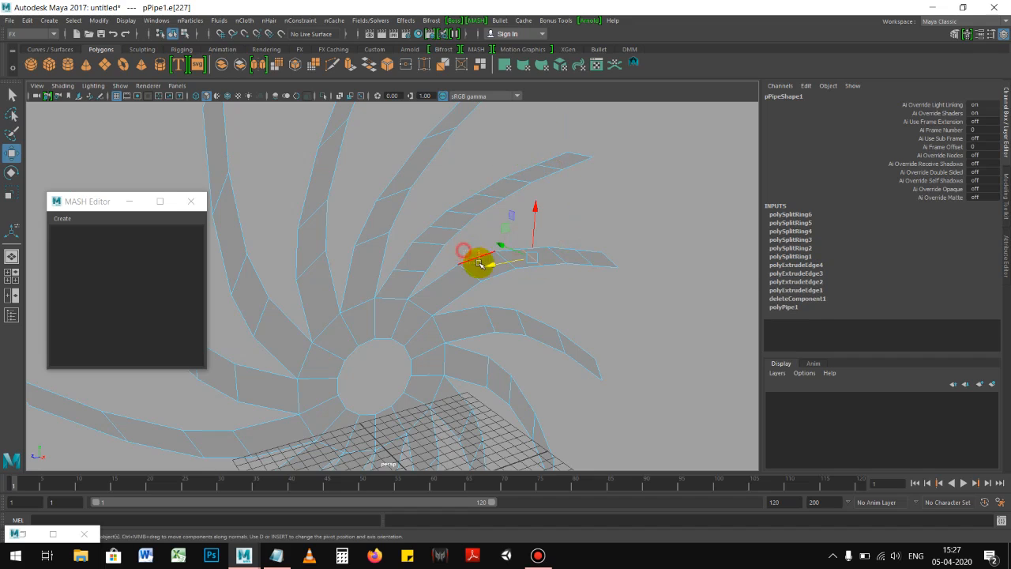
left_click(447, 280)
key("g")
Insert edge loops across the segments of the following blade and continue onto the blade below it.
left_click(470, 319)
key("g")
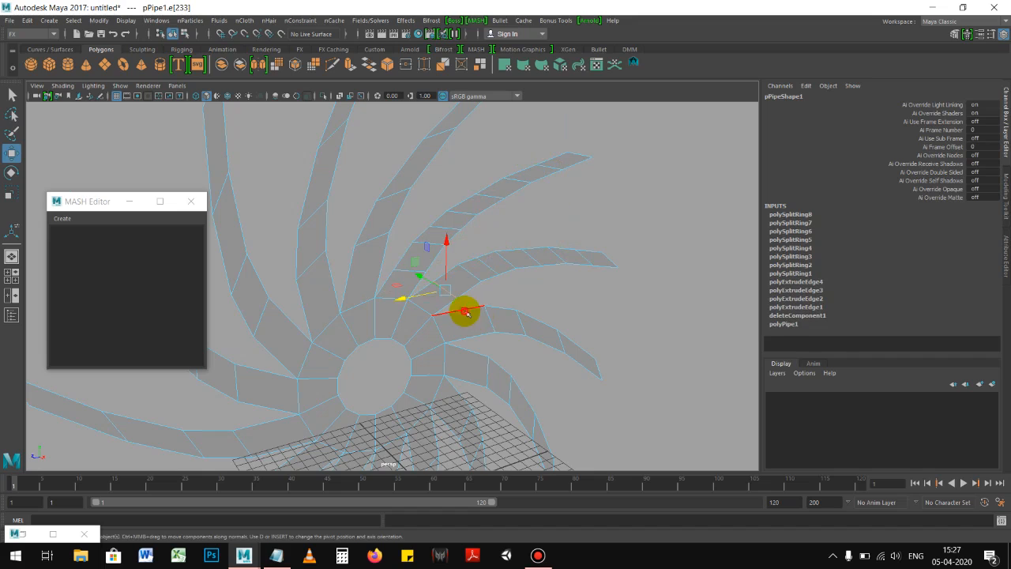
left_click(465, 311)
key("g")
left_click(519, 316)
key("g")
key("g")
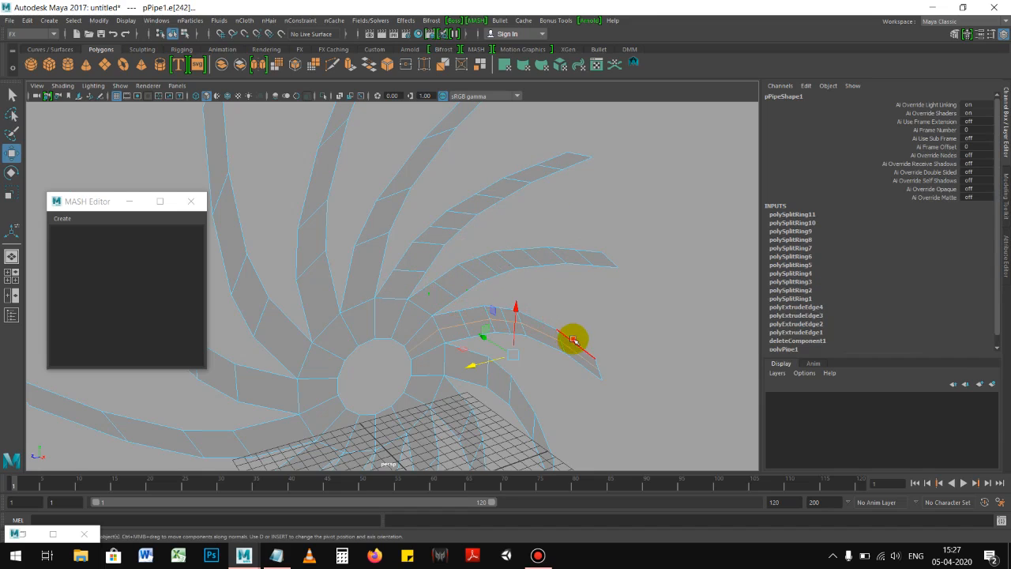
key("ctrl+z")
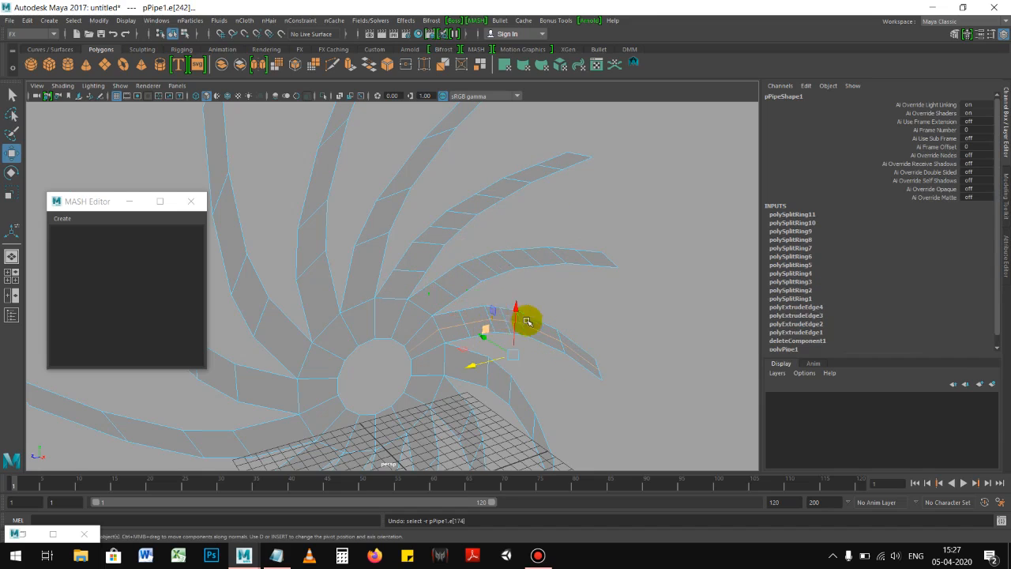
left_click(582, 345)
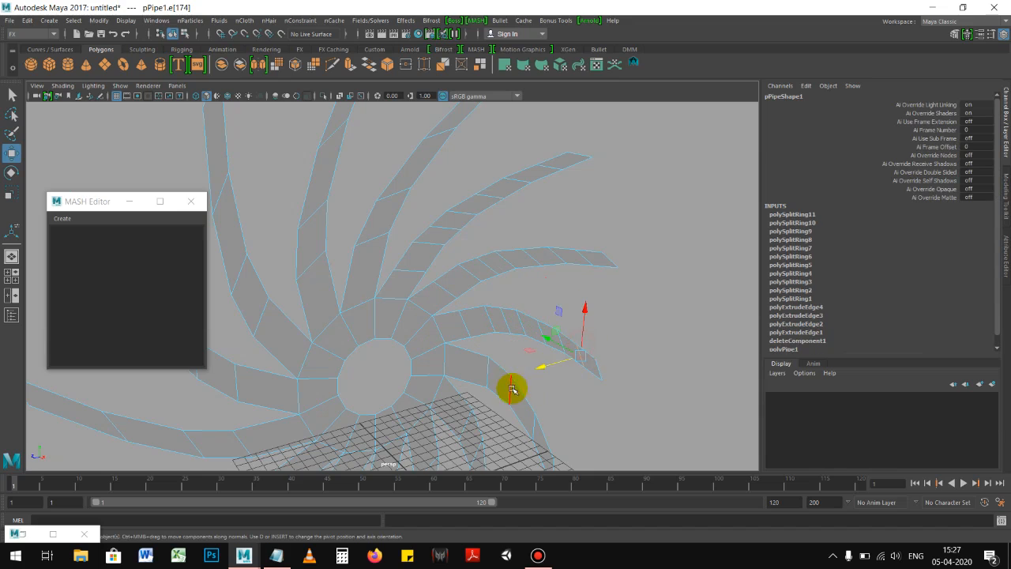
left_click(519, 387)
key("g")
Undo all the edge loops inserted across the blades.
middle_click_drag(591, 352, 582, 216, "alt")
right_click_drag(604, 257, 542, 288, "alt")
left_click_drag(542, 288, 436, 239, "alt")
key("ctrl+z")
key("ctrl+z")
key("ctrl+z")
key("ctrl+z")
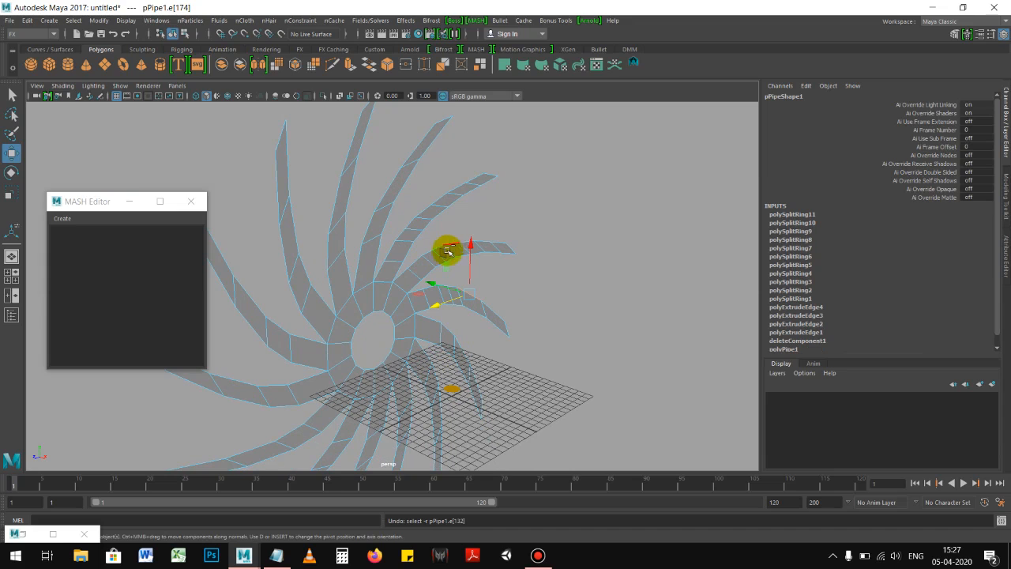
key("ctrl+z")
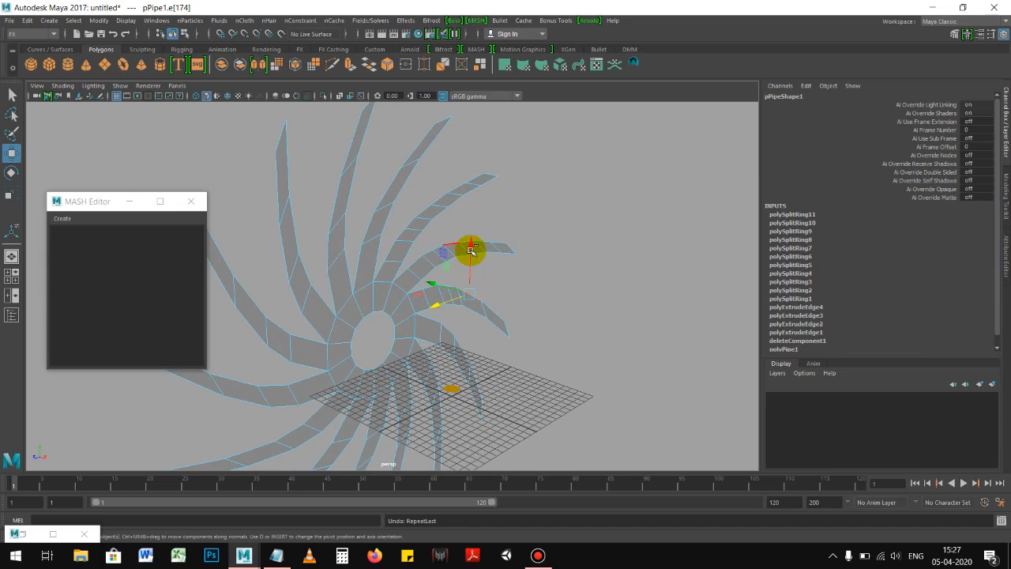
key("ctrl+z")
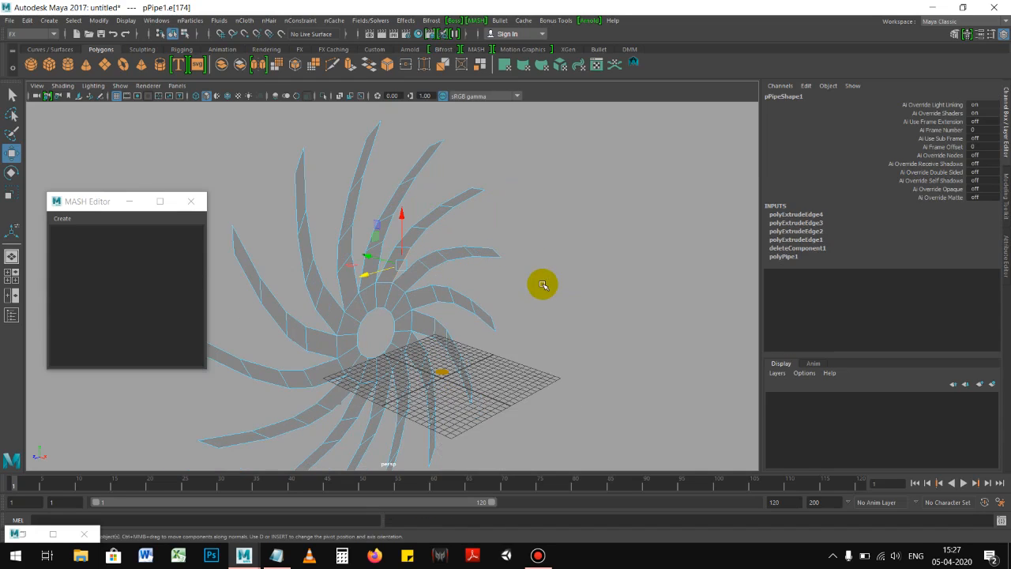
key("ctrl+z")
left_click_drag(521, 262, 440, 260, "alt")
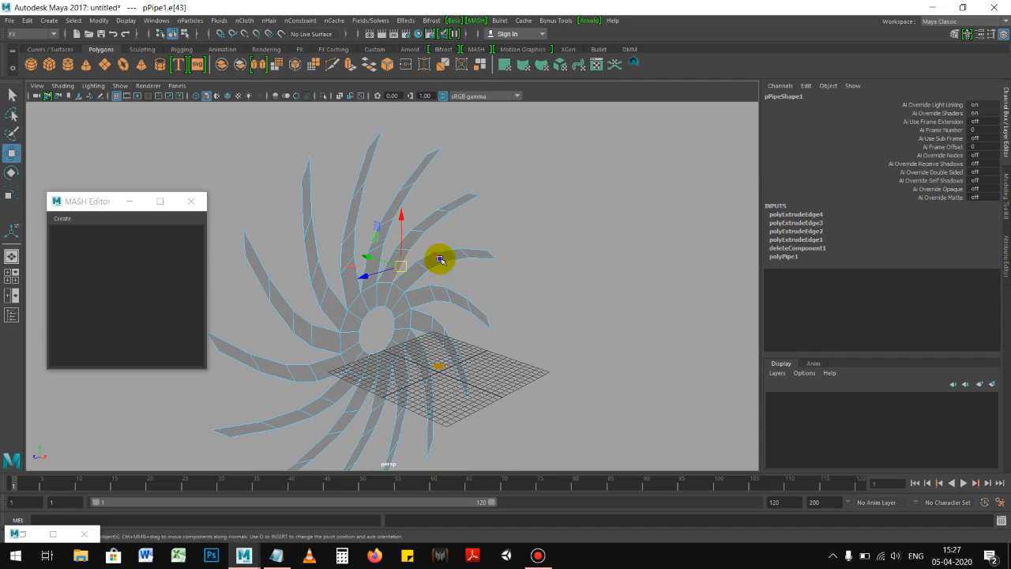
Return to object selection, select the whole bladed ring and delete its construction history.
left_click(512, 188)
left_click_drag(573, 255, 460, 321, "alt")
left_click(399, 297)
left_click(486, 374)
left_click_drag(486, 373, 460, 318, "alt")
right_click_drag(440, 317, 493, 276, "alt")
left_click(323, 227)
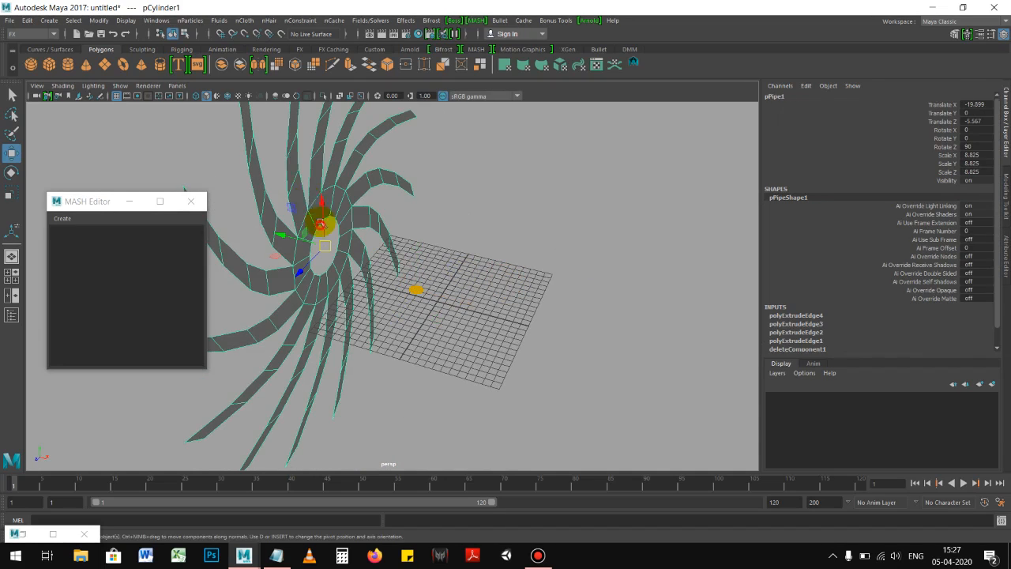
left_click(47, 20)
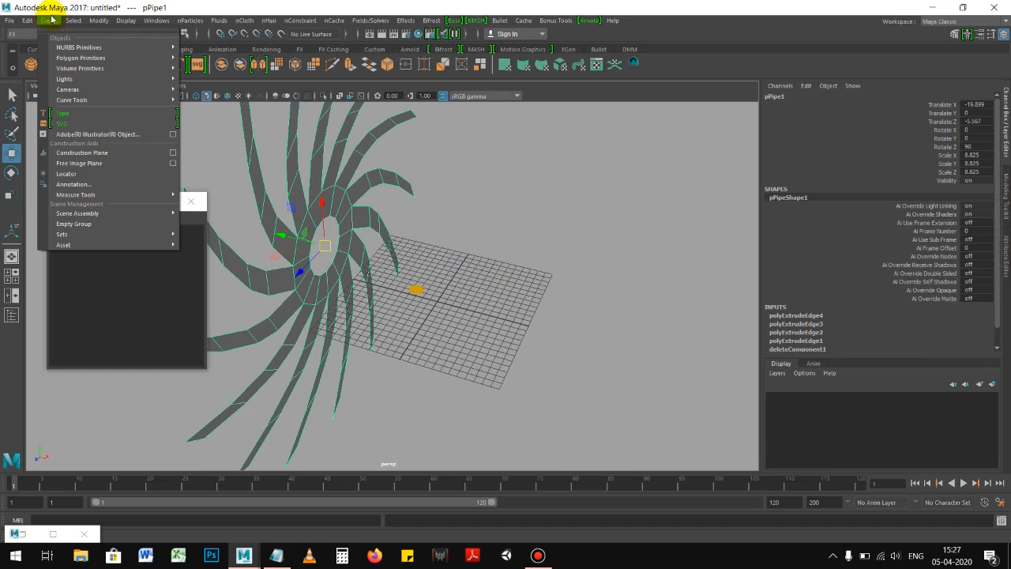
mouse_move(32, 22)
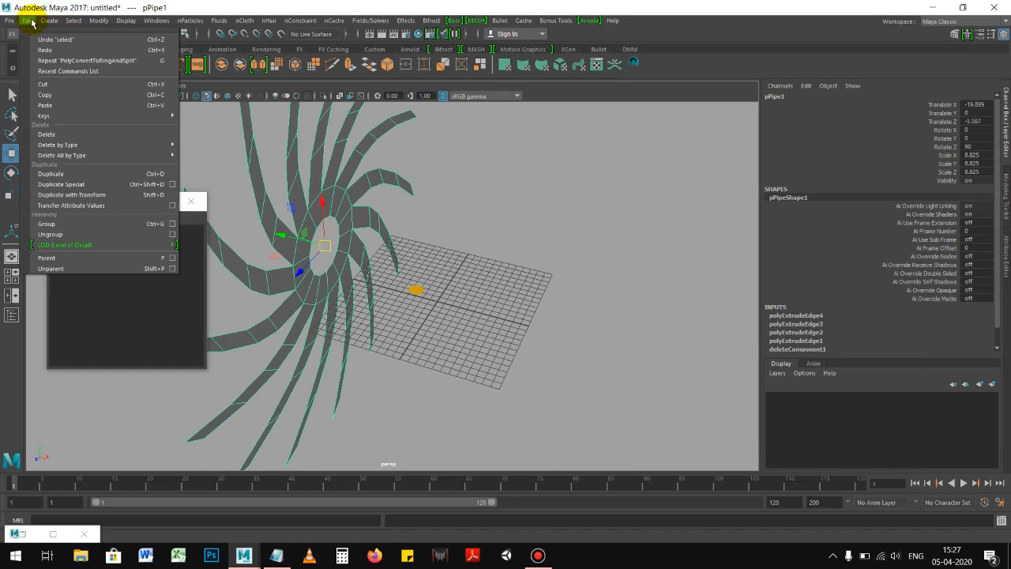
mouse_move(74, 144)
left_click(209, 153)
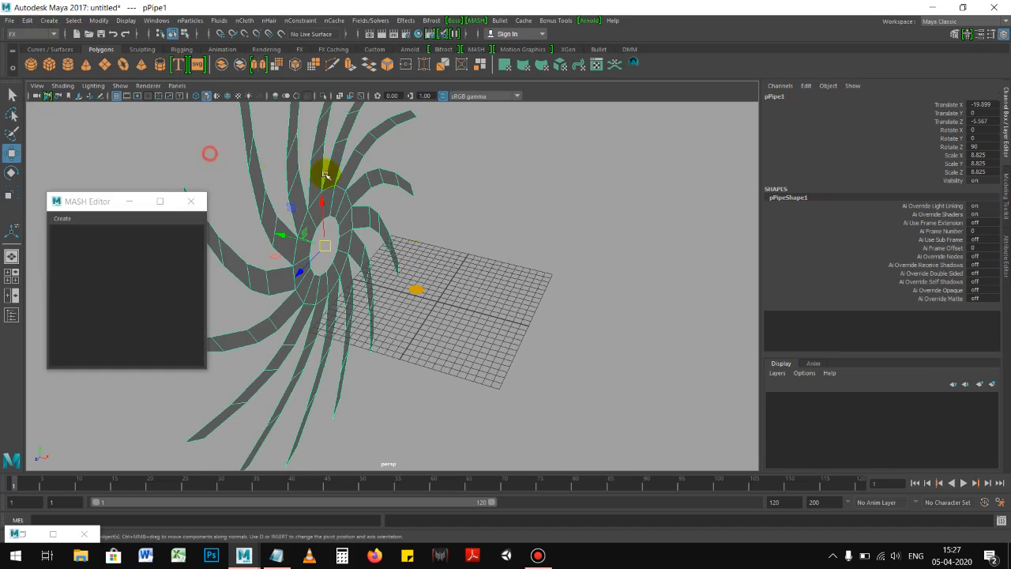
Reselect the bladed ring and hide the viewport grid.
left_click(493, 322)
left_click(370, 204)
left_click_drag(481, 269, 339, 203, "alt")
left_click(116, 96)
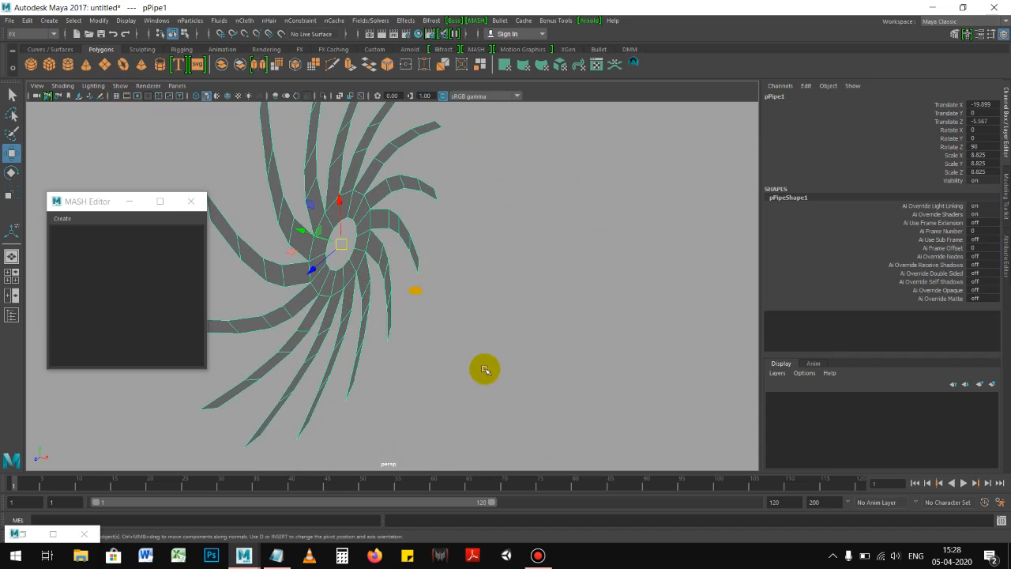
Create a MASH network from the orange disc and select the resulting row of discs.
left_click(415, 292)
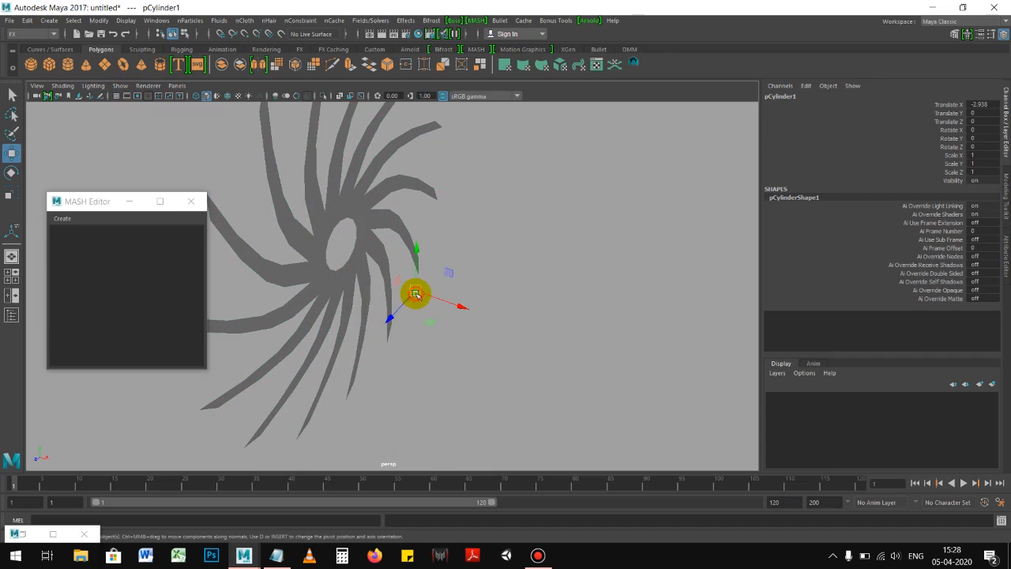
left_click(472, 49)
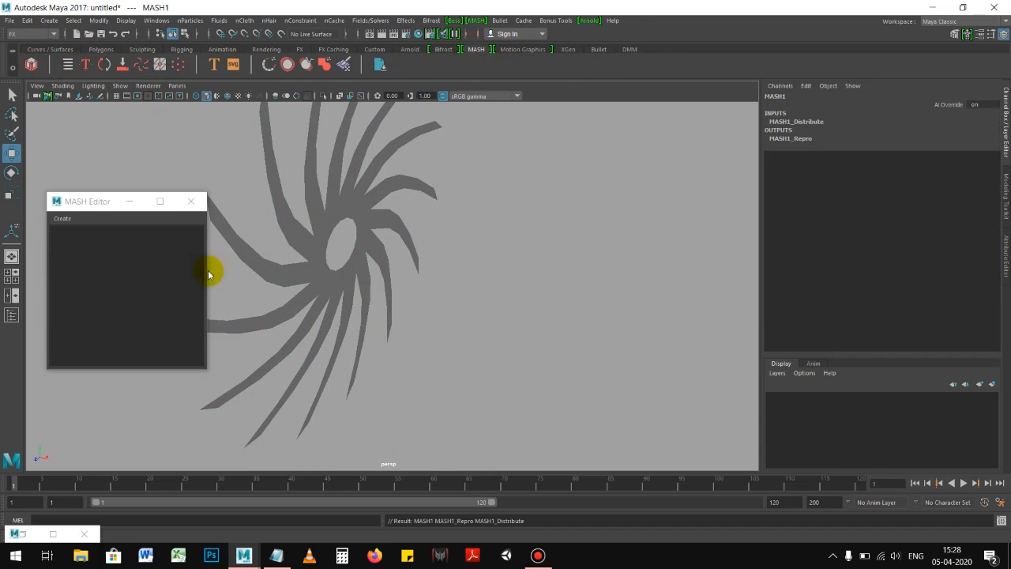
scroll(546, 328, "up", 5)
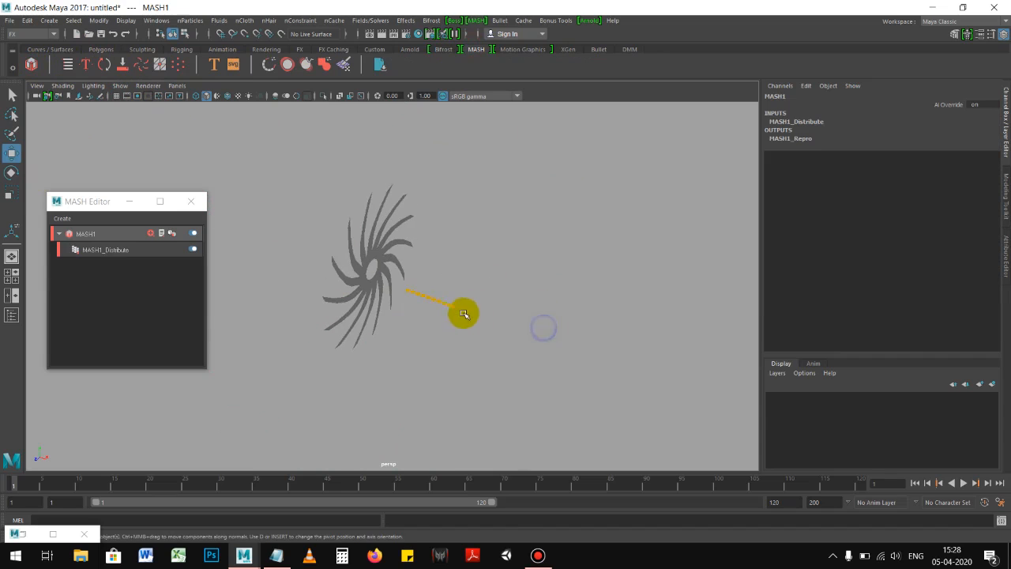
left_click_drag(447, 279, 511, 333)
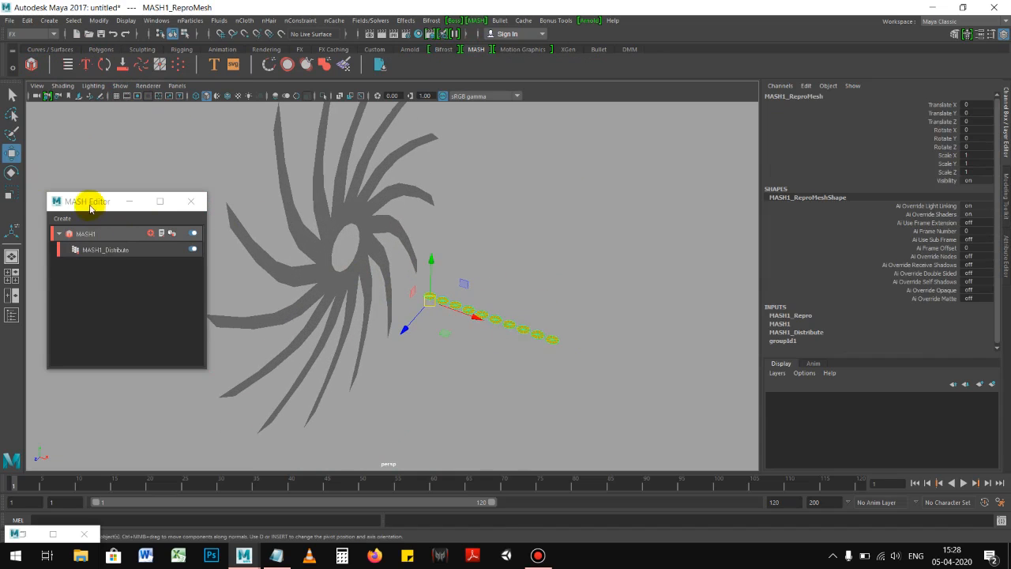
Open the MASH1 network's attributes and add a Merge node to it.
left_click_drag(85, 203, 72, 197)
left_click(152, 227)
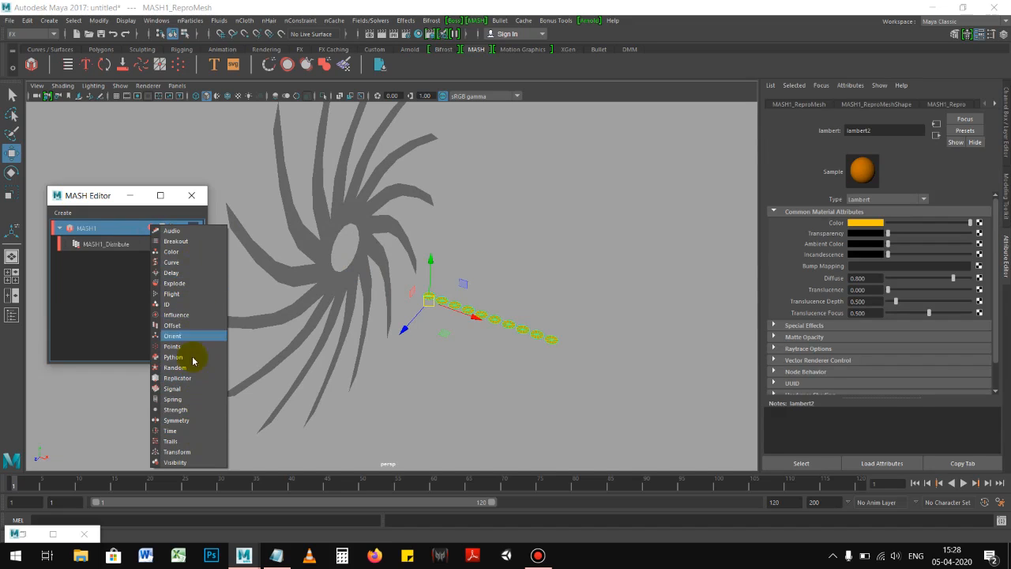
left_click(775, 249)
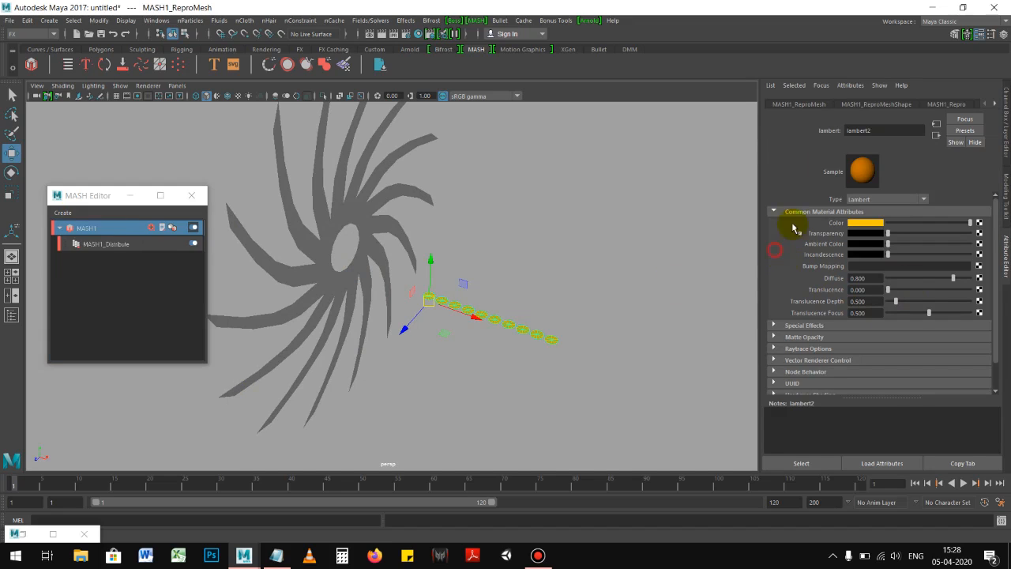
left_click(953, 105)
left_click(806, 103)
left_click(116, 229)
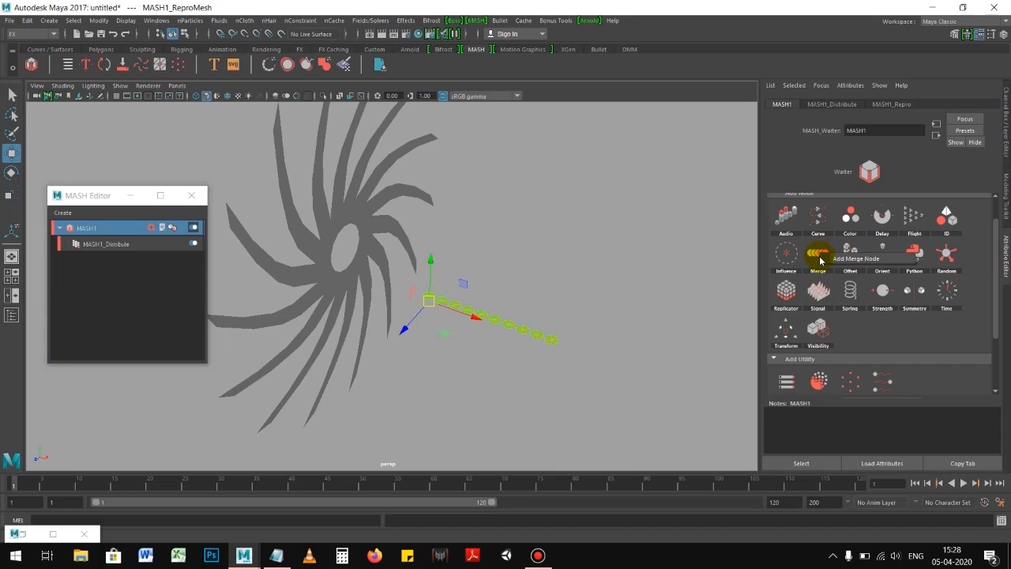
left_click(824, 263)
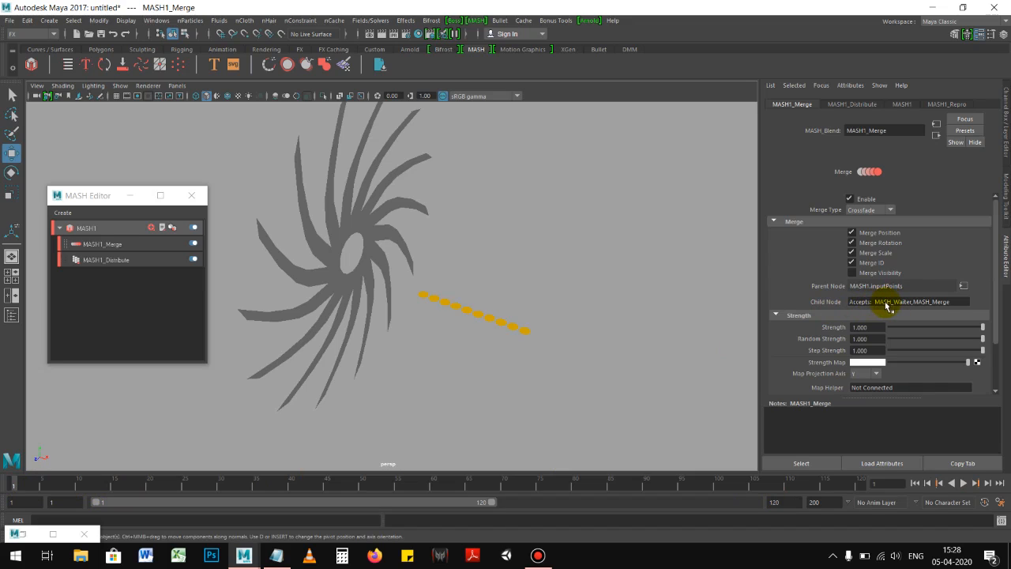
Select the bladed ring and rename it Target.
left_click(525, 329)
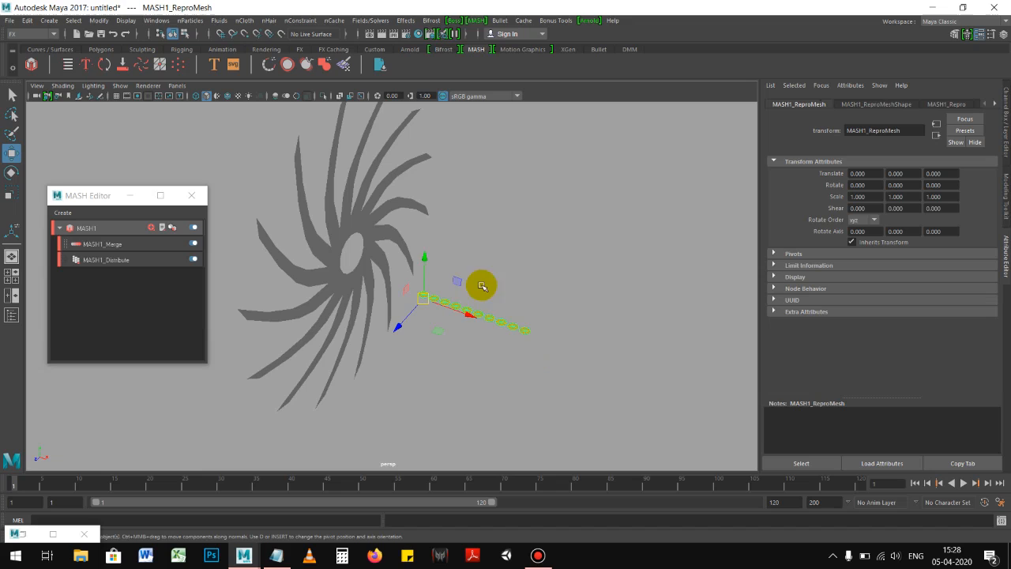
left_click(273, 161)
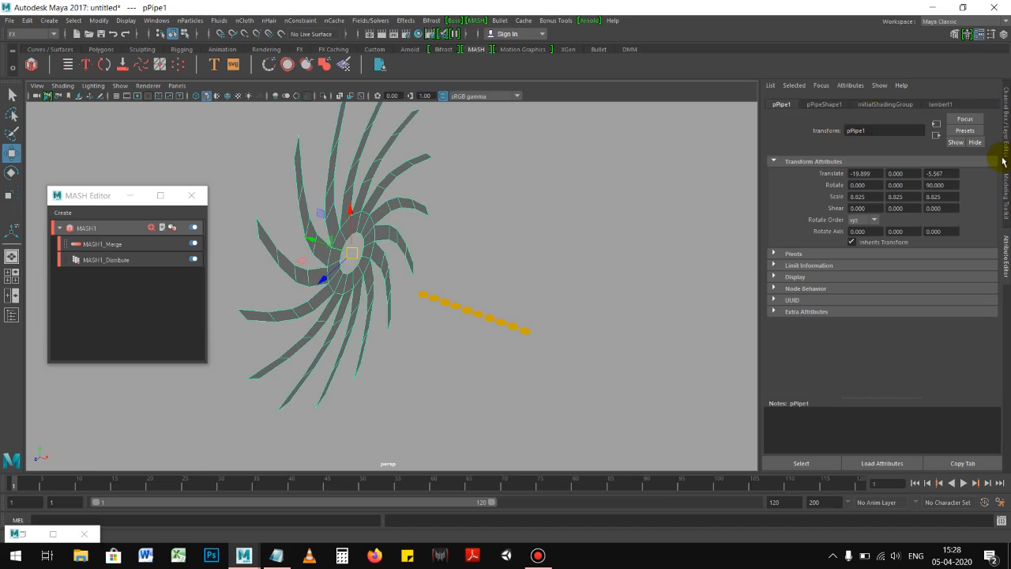
left_click(1006, 152)
double_click(810, 97)
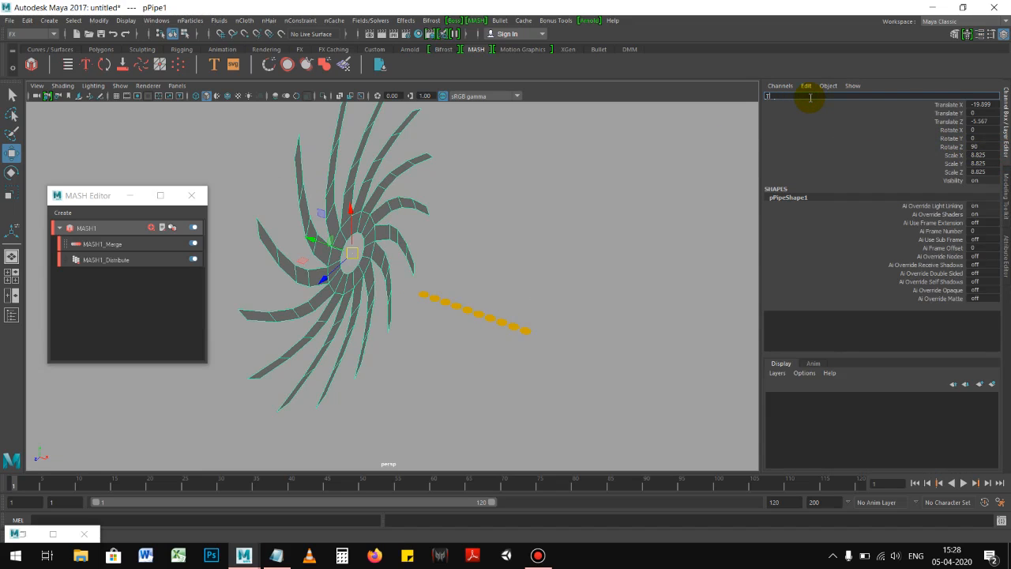
type("Target")
key("Return")
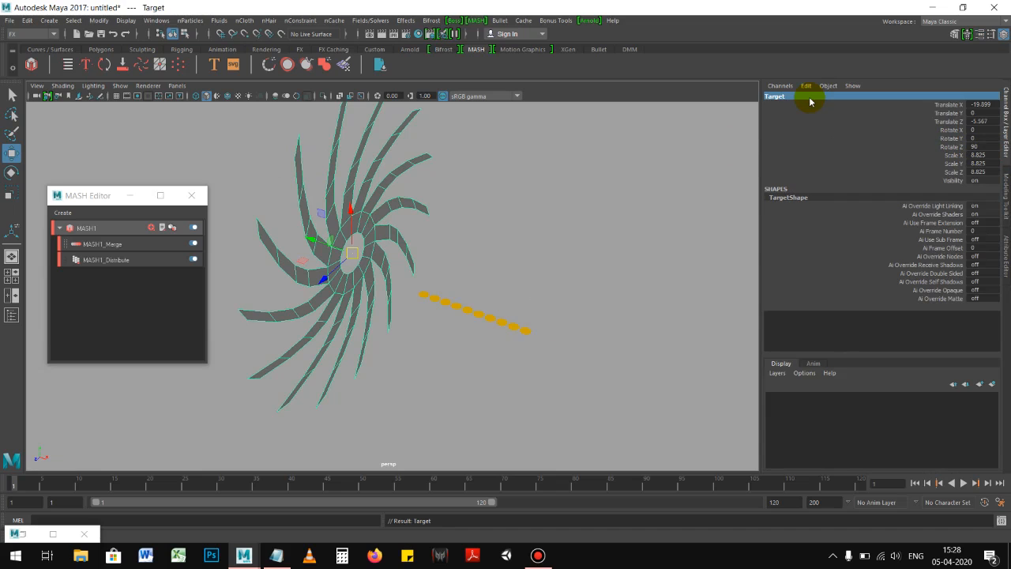
Open the MASH1_Merge settings and try to connect Target from the Outliner as the Child Node.
right_click_drag(524, 229, 517, 231, "alt")
left_click(482, 293)
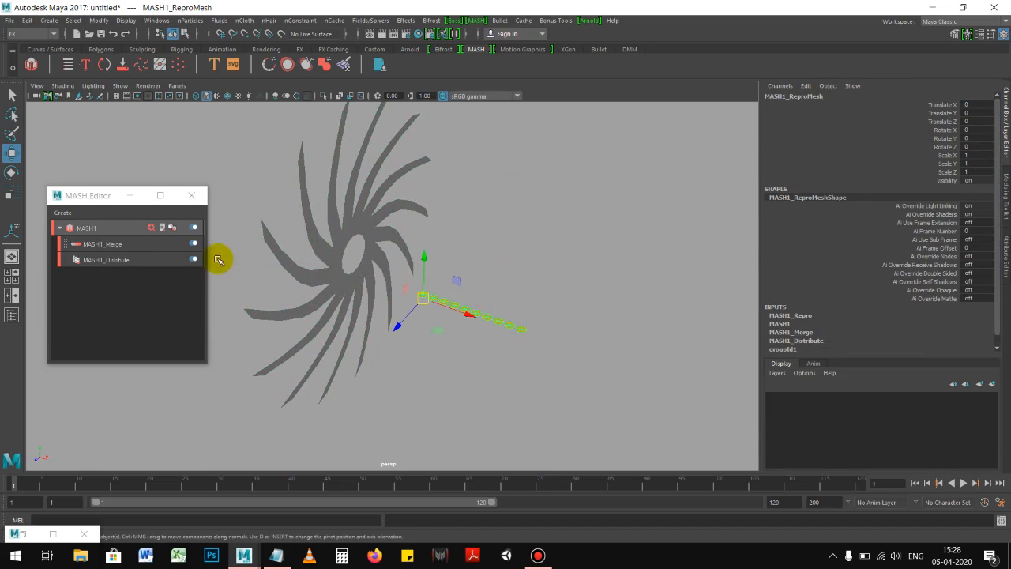
double_click(113, 259)
left_click(126, 248)
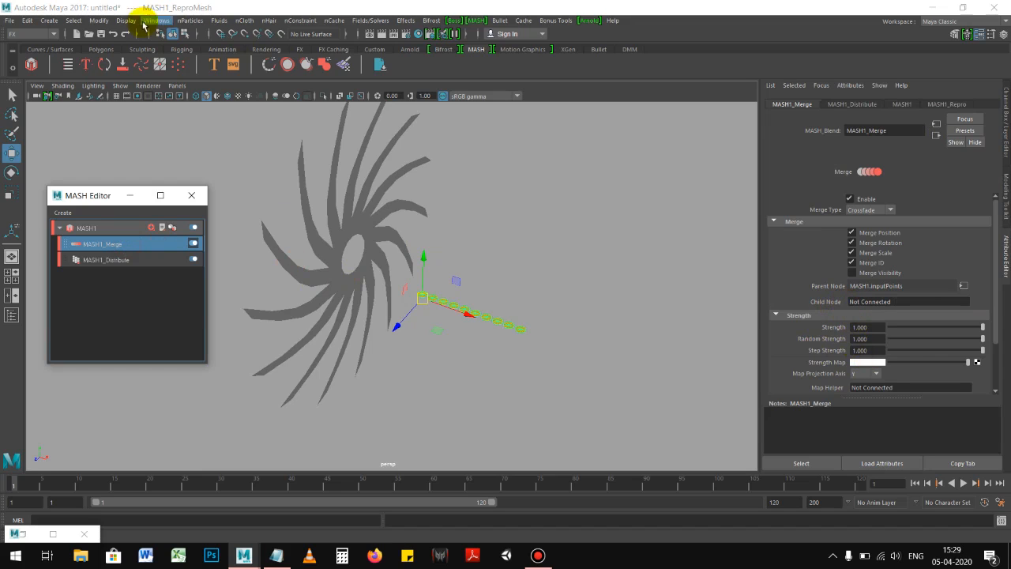
left_click(23, 533)
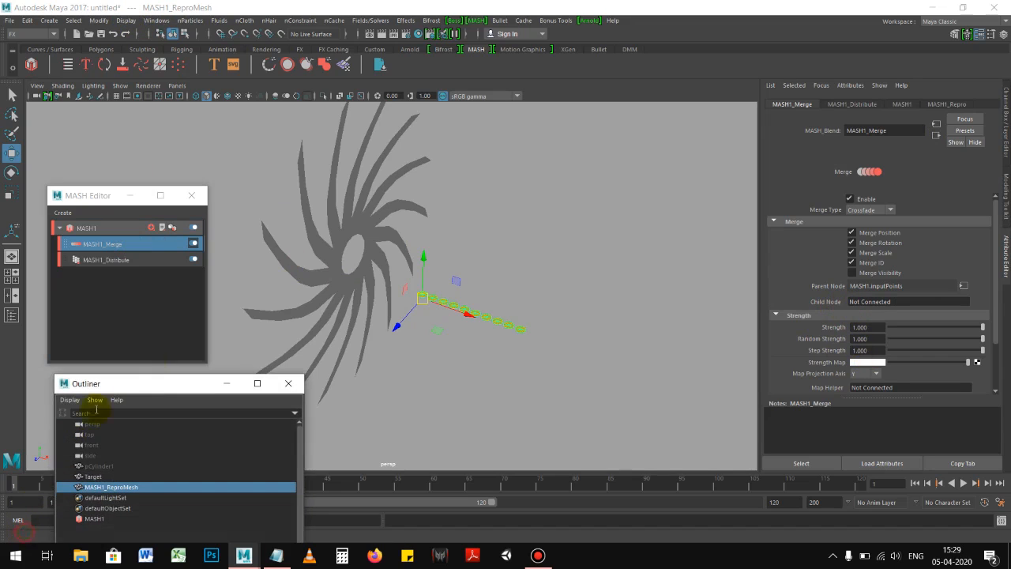
left_click_drag(156, 387, 159, 320)
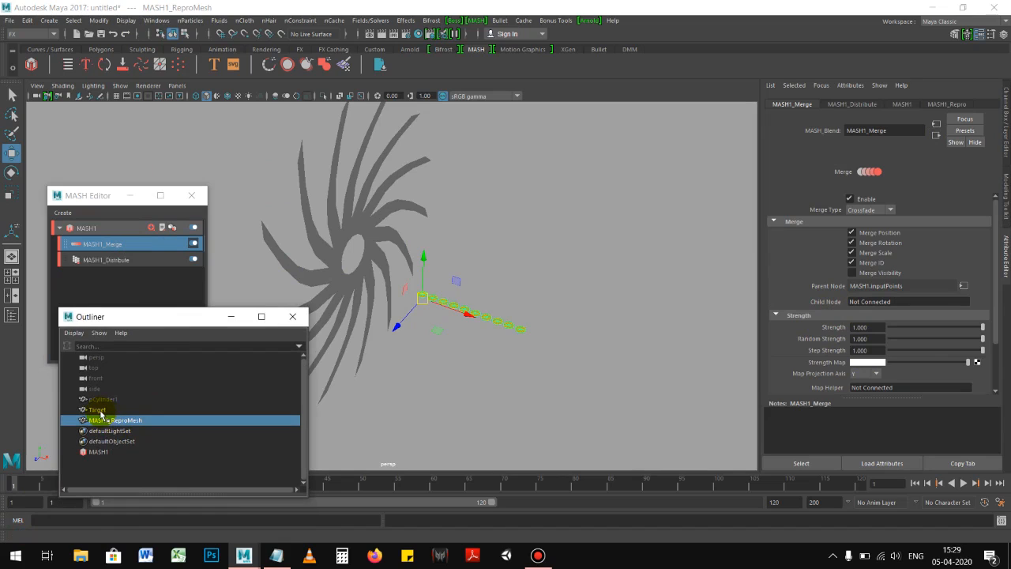
middle_click_drag(105, 414, 875, 376)
middle_click_drag(861, 306, 861, 306)
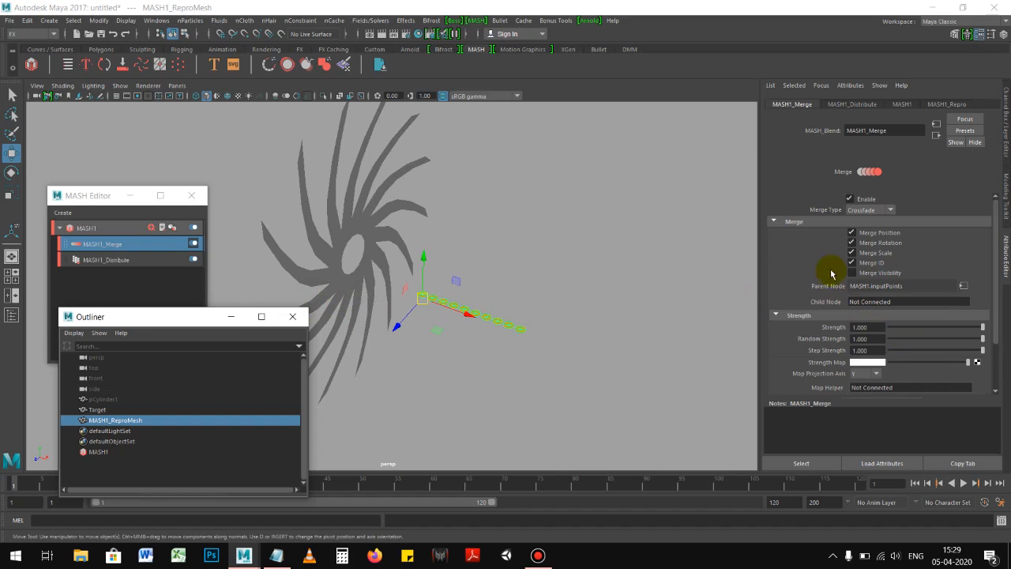
Reselect the row of discs and reopen the MASH1_Merge settings with the Outliner in front.
mouse_move(542, 243)
right_mouse_down("alt")
mouse_move(463, 250)
mouse_move(546, 257)
right_mouse_up("alt")
left_click(365, 206)
left_click(487, 315)
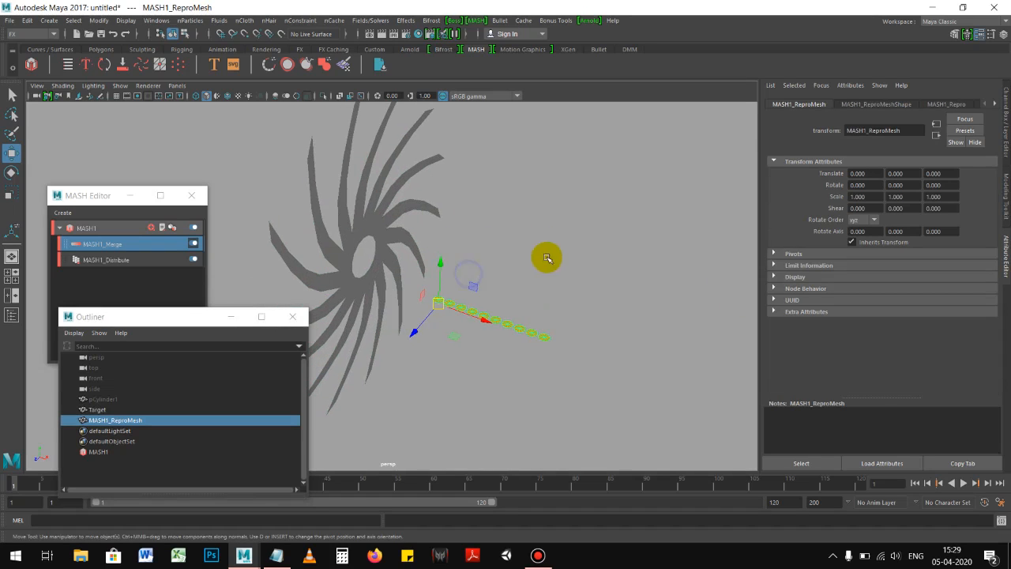
left_click(131, 250)
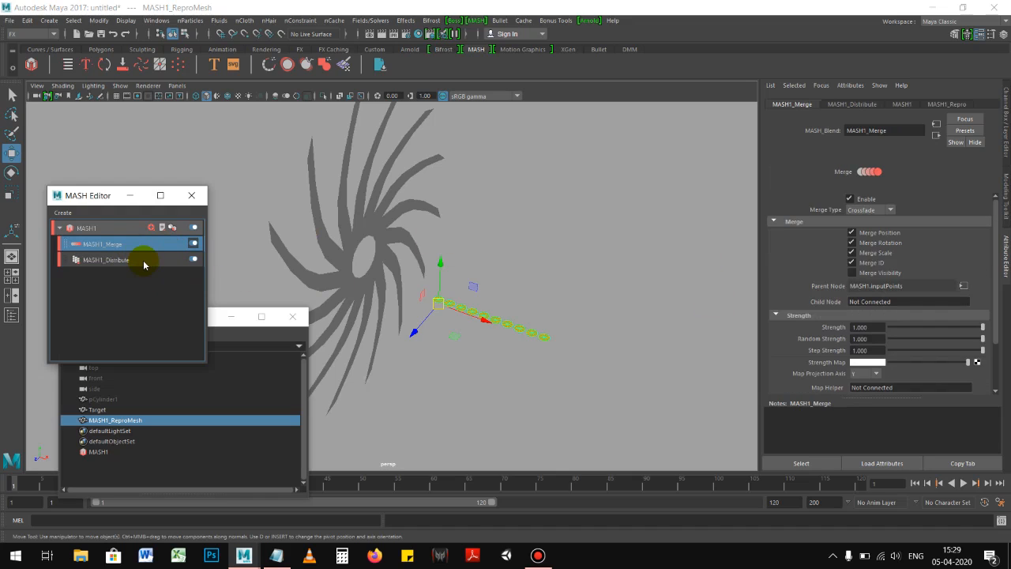
left_click(214, 336)
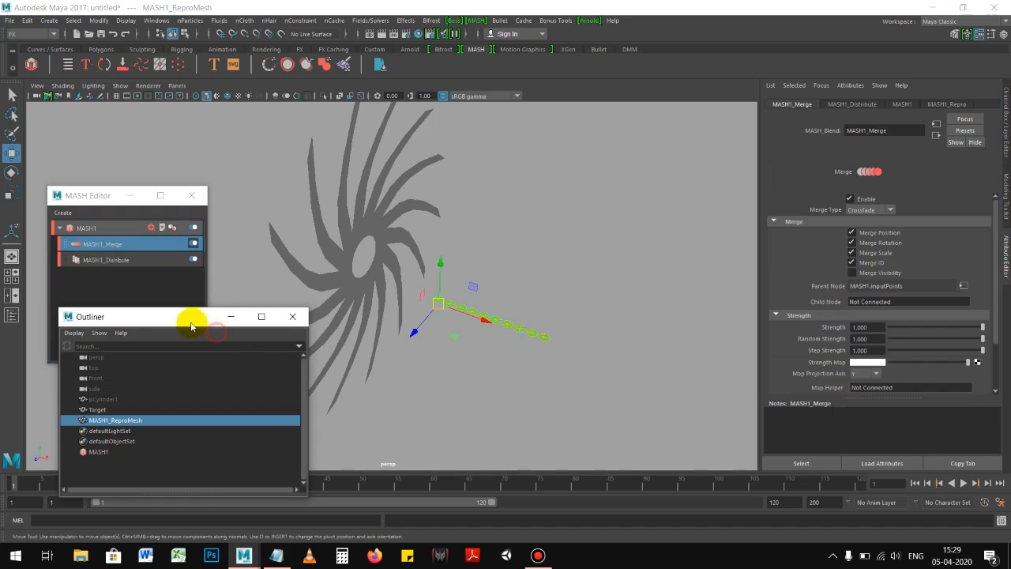
left_click_drag(133, 430, 212, 404)
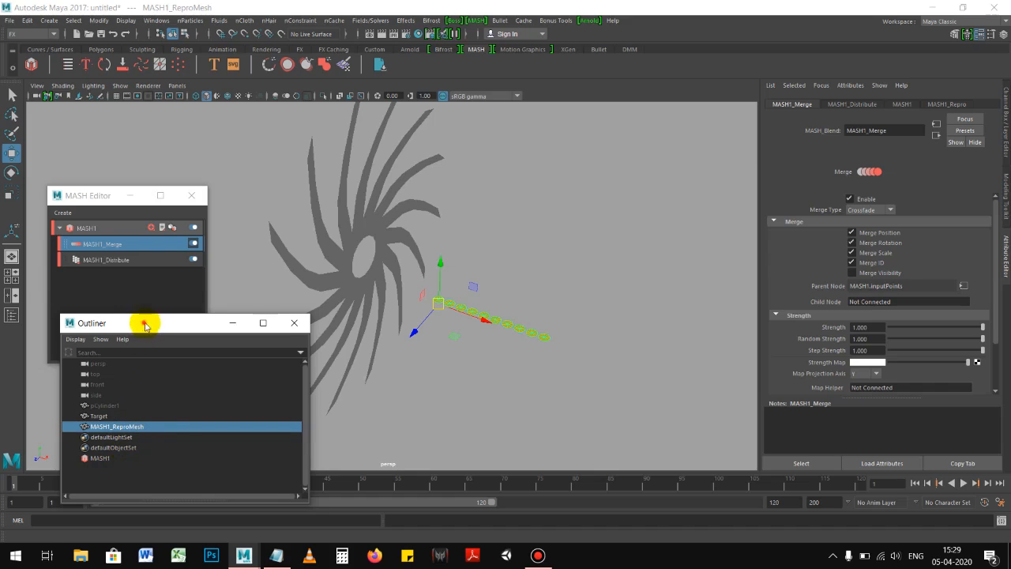
left_click_drag(143, 322, 146, 309)
Examine the attributes of the Target mesh and of the disc network's Repro and mesh shape nodes.
left_click(347, 238)
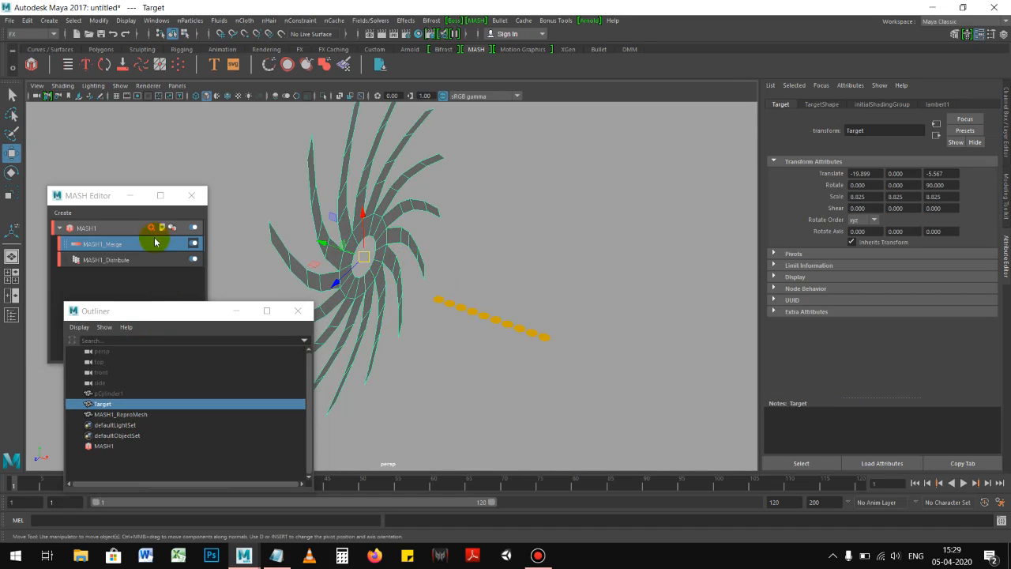
mouse_move(88, 197)
left_mouse_down()
mouse_move(82, 177)
mouse_move(84, 185)
left_mouse_up()
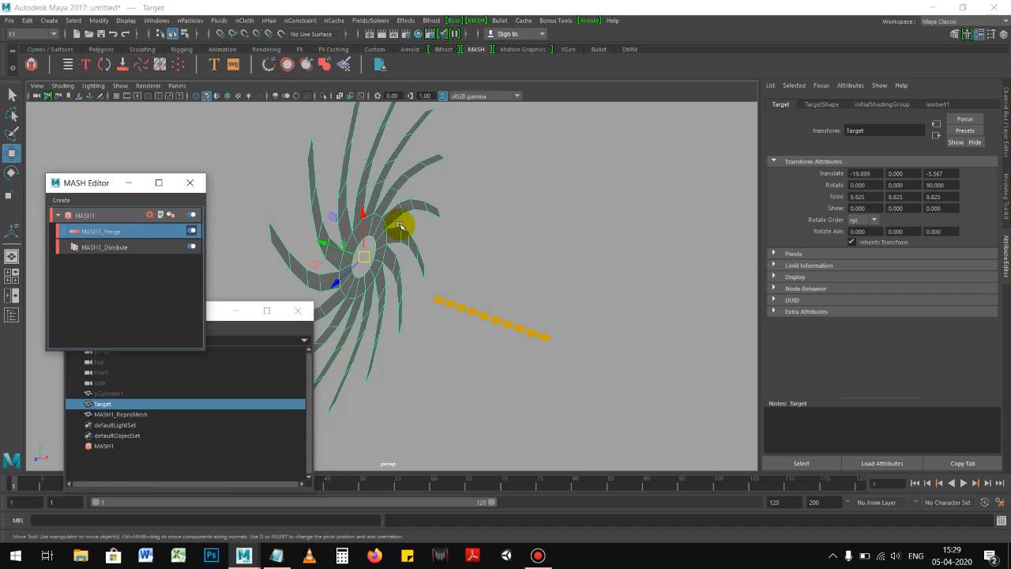
left_click(474, 311)
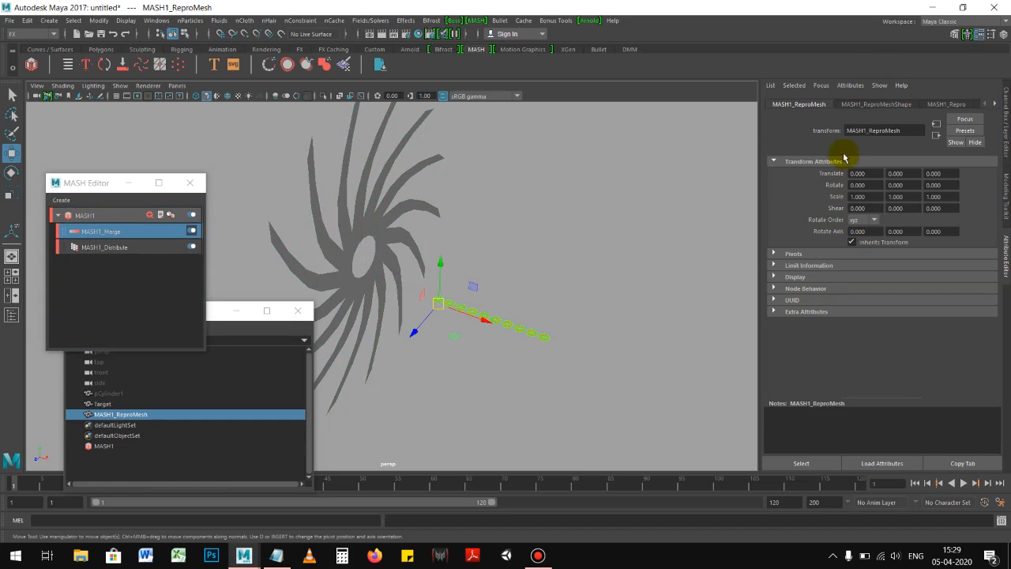
left_click(865, 106)
left_click(951, 106)
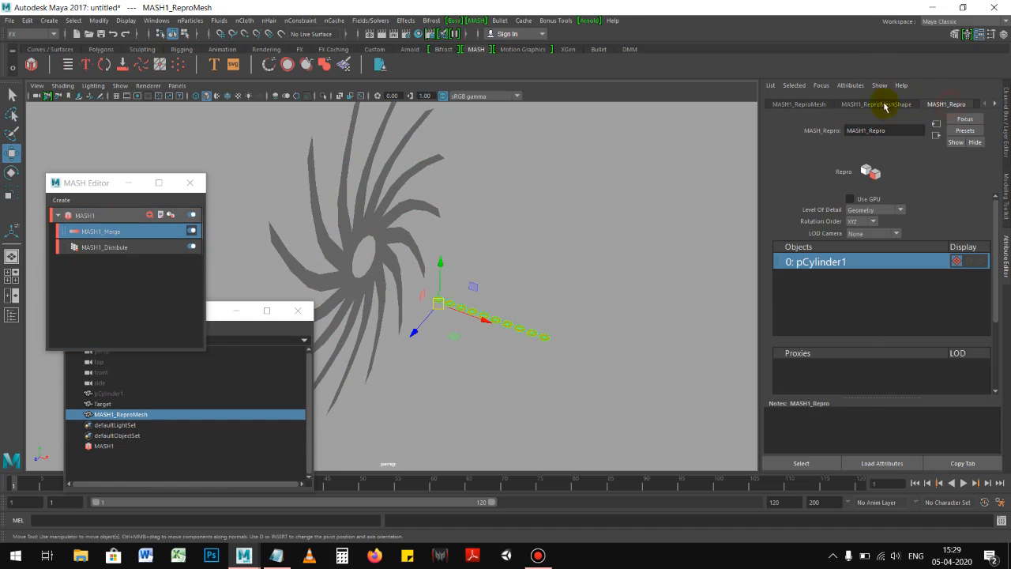
left_click(872, 106)
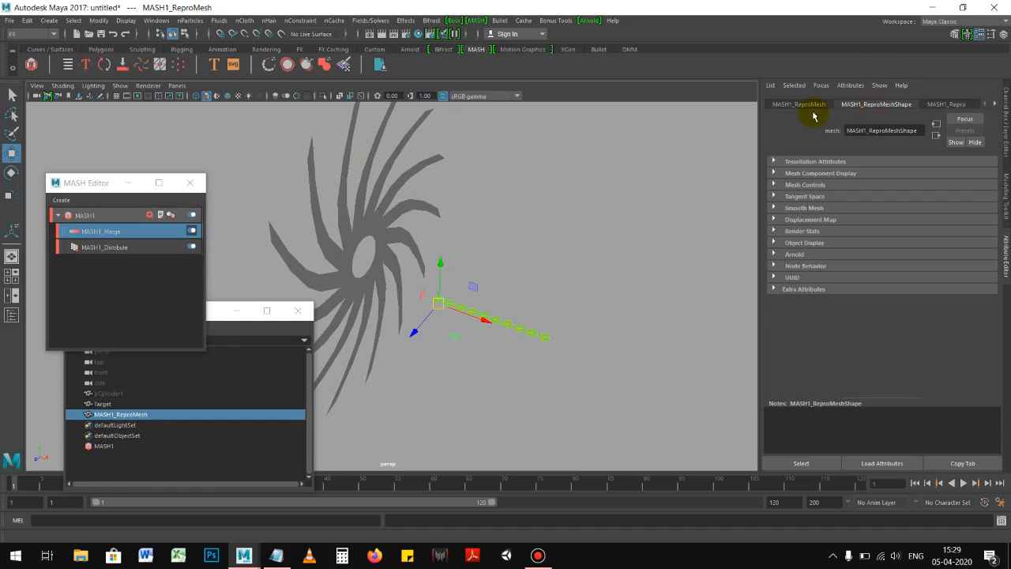
left_click(591, 307)
left_click(488, 317)
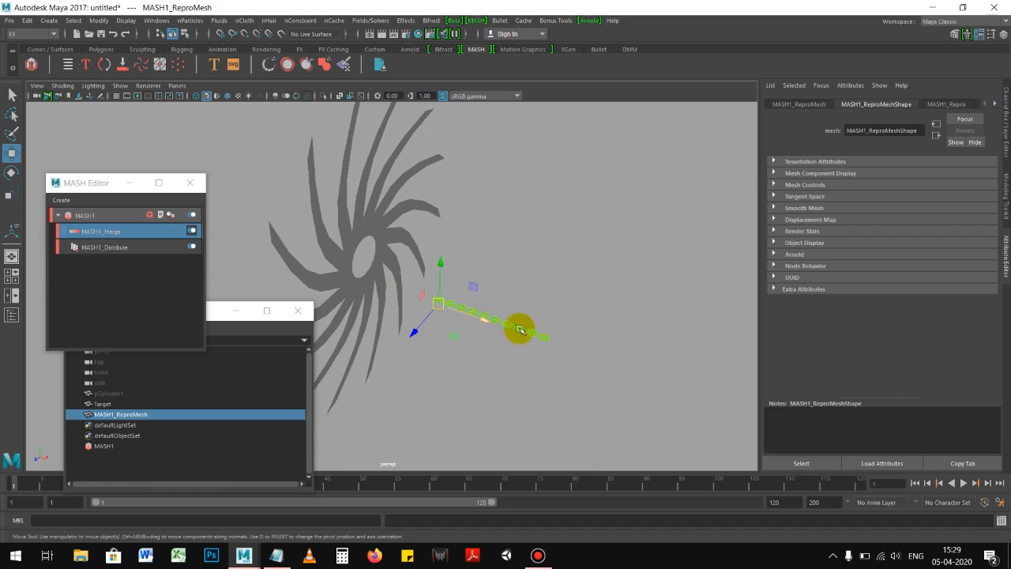
left_click(350, 221)
left_click(116, 235)
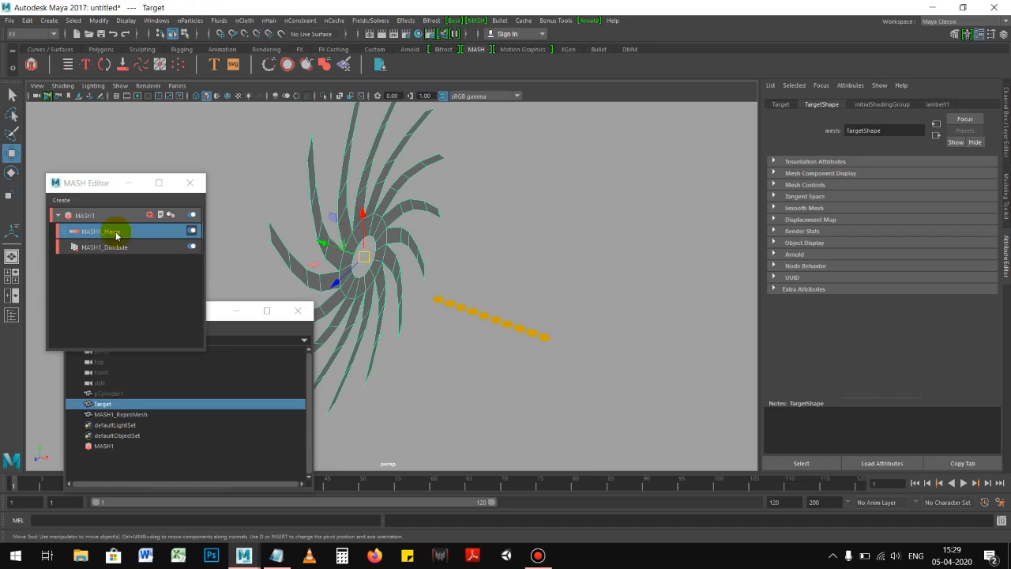
Open the MASH1_Distribute settings and connect Target from the Outliner as the Input Mesh.
left_click(569, 255)
left_click(517, 335)
left_click(131, 249)
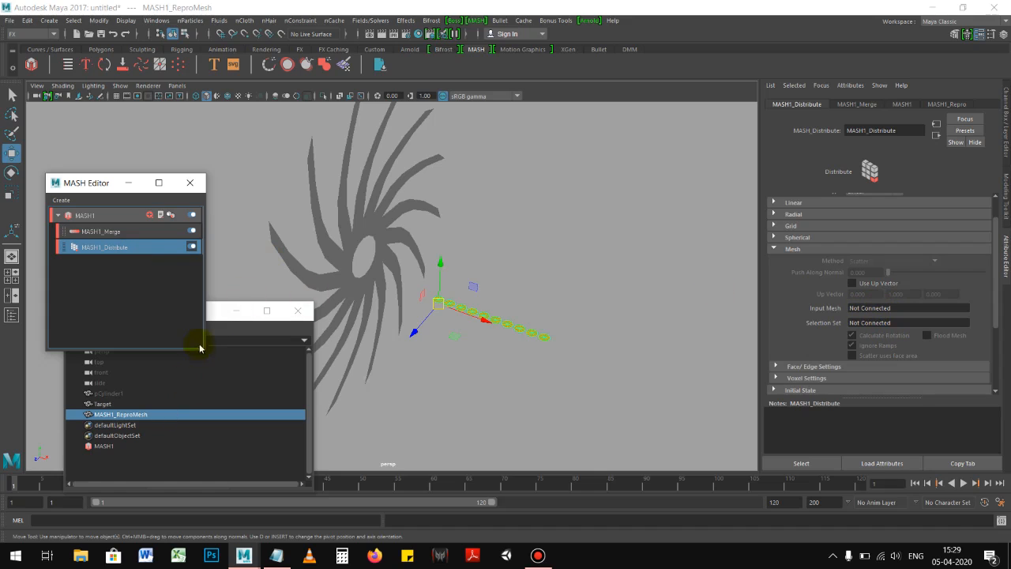
left_click(211, 316)
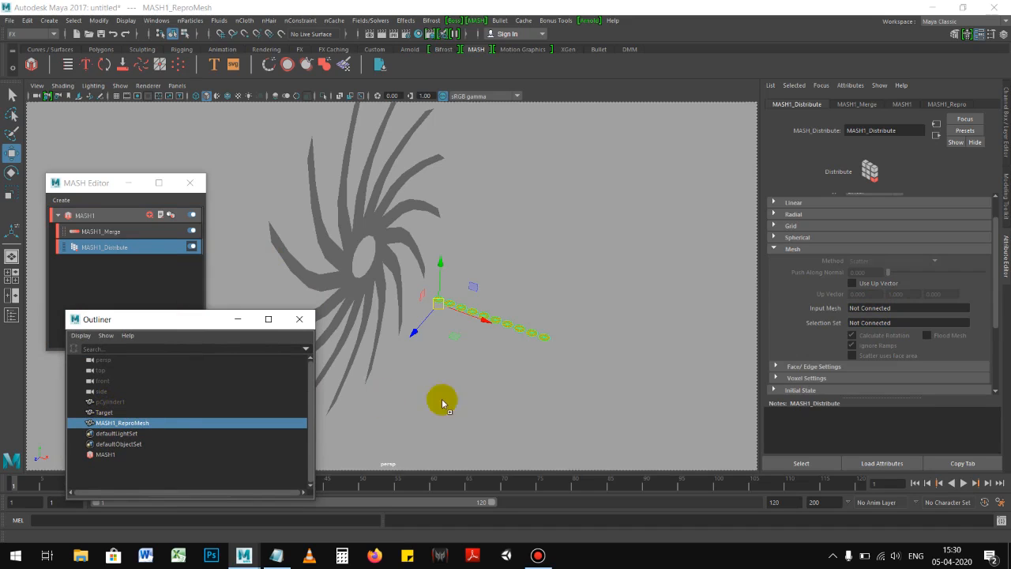
middle_click_drag(878, 314, 878, 313)
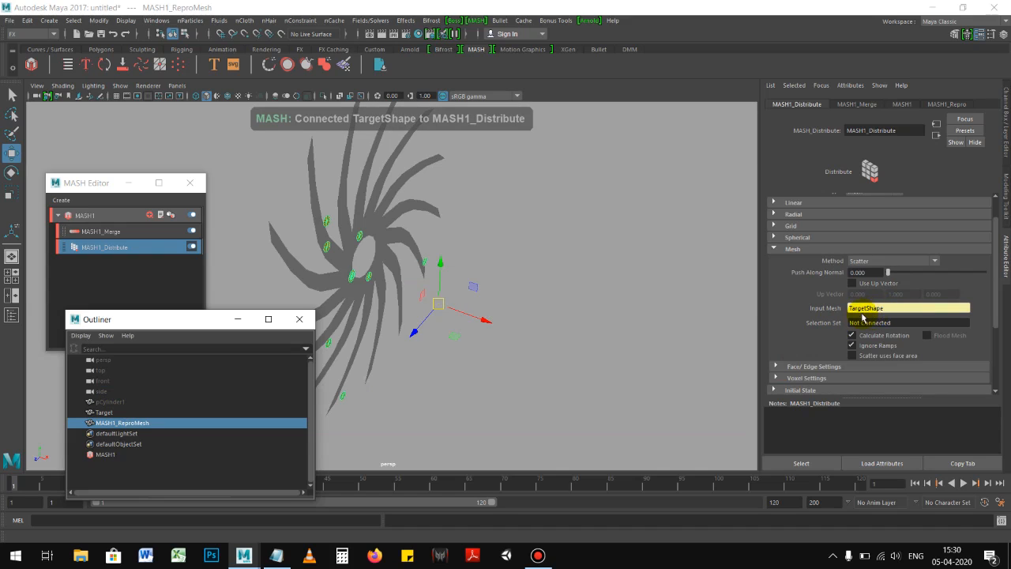
Select Target and review the MASH1_Merge and MASH1_Distribute settings.
left_click(118, 413)
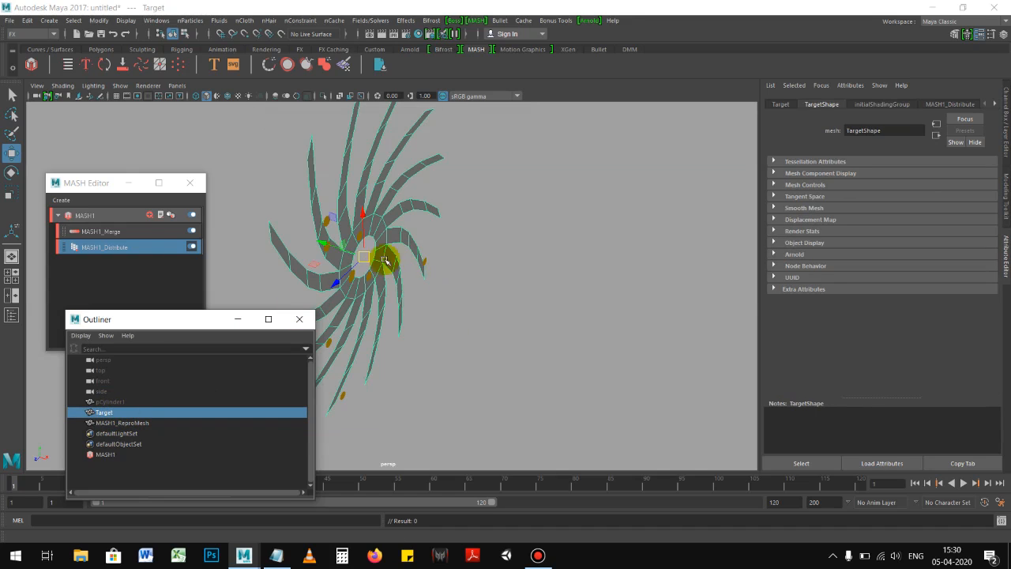
left_click(79, 182)
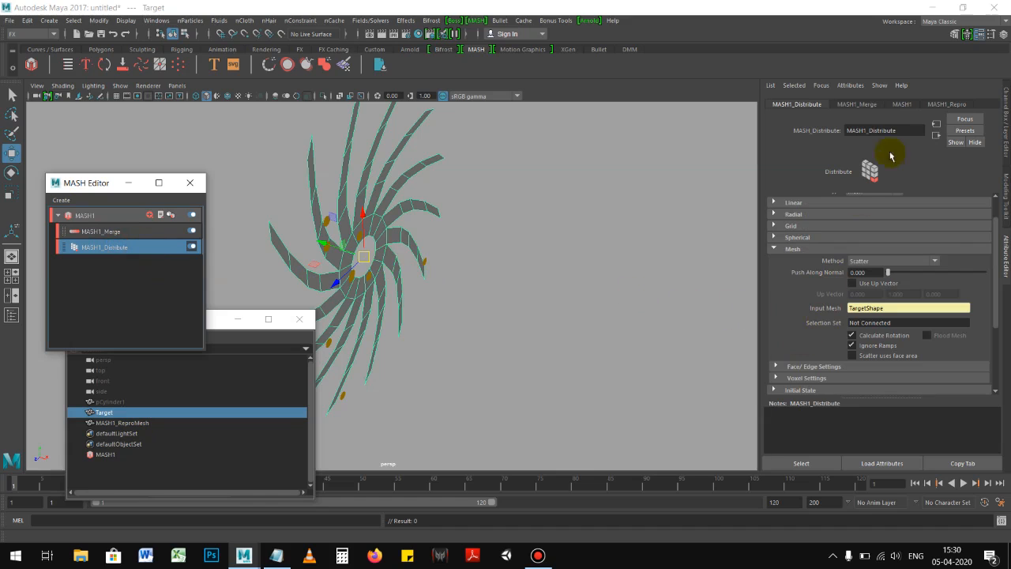
left_click(865, 106)
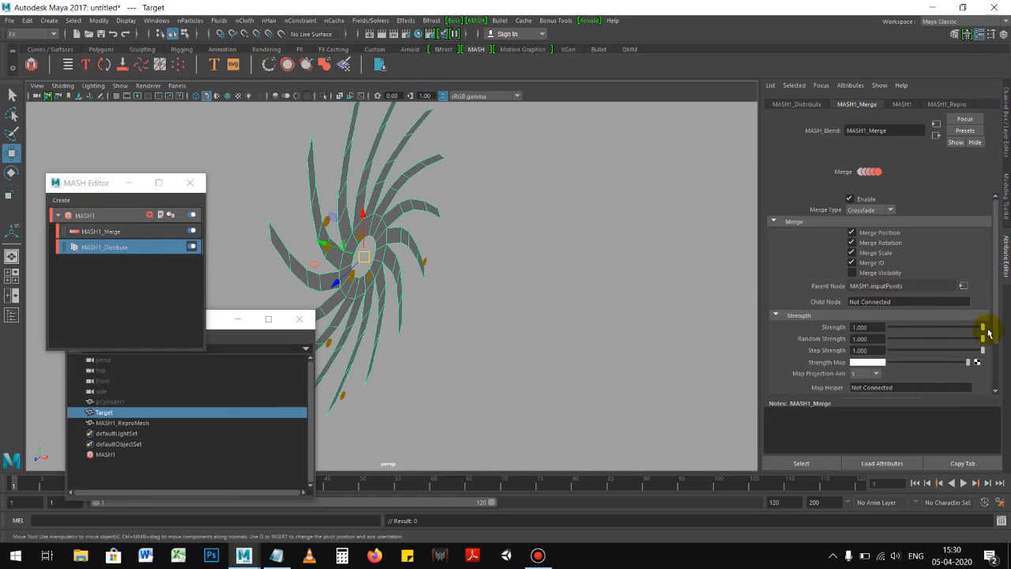
scroll(782, 366, "down", 3)
scroll(831, 348, "up", 3)
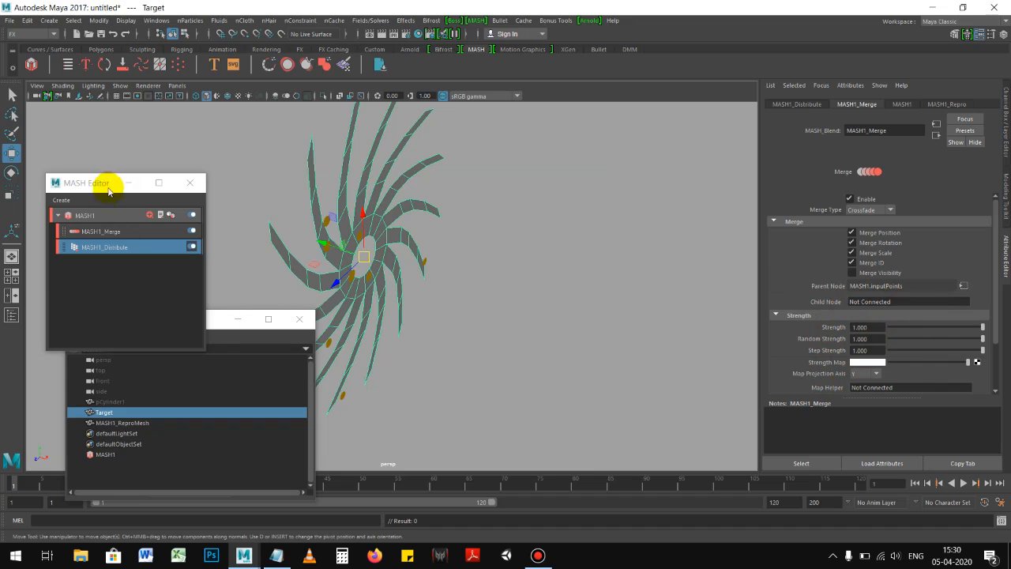
left_click_drag(109, 189, 101, 165)
left_click(131, 228)
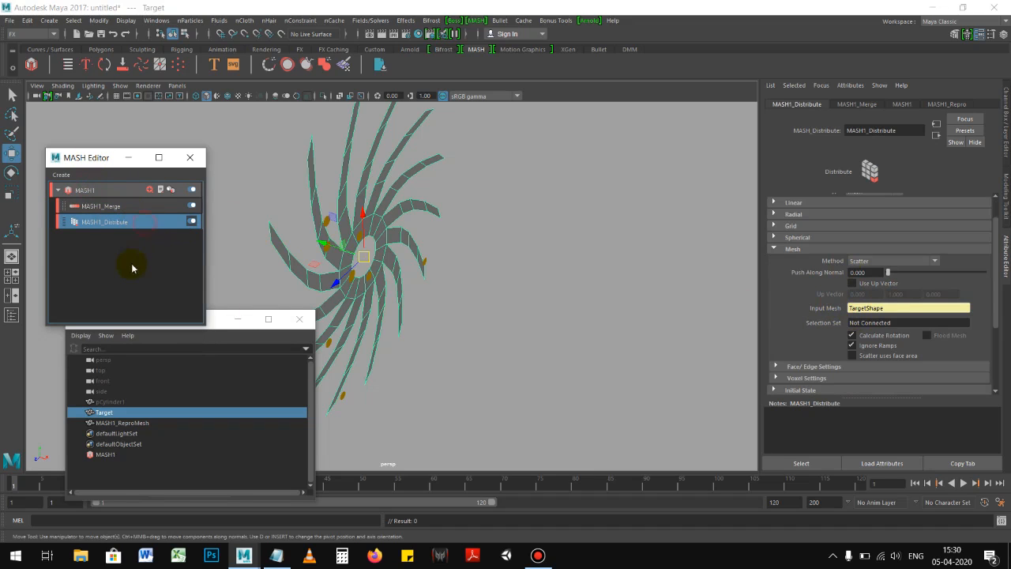
left_click_drag(212, 324, 214, 327)
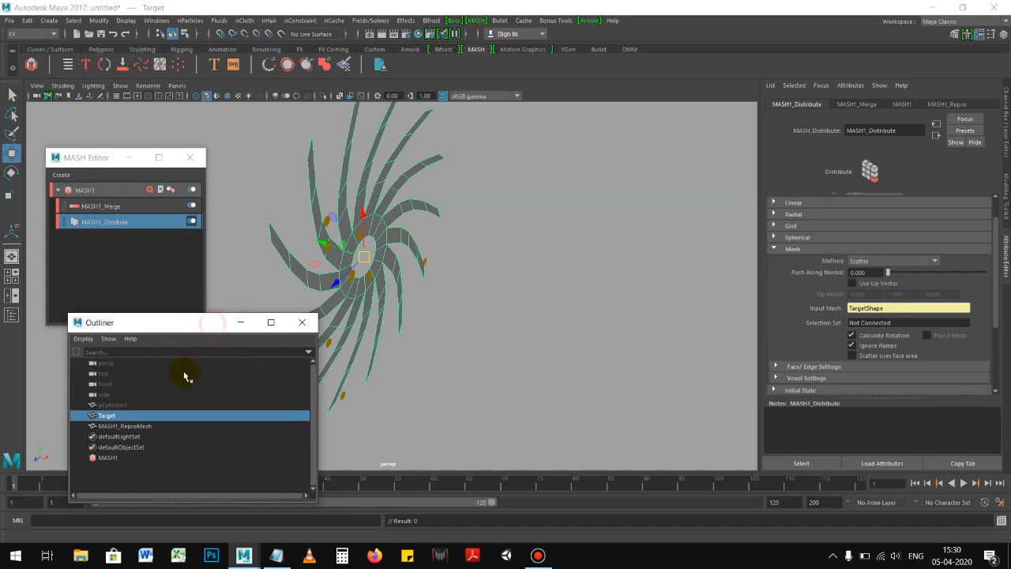
Set the mesh distribution Method of MASH1_Distribute to Face Centre and clear the selection.
left_click(113, 225)
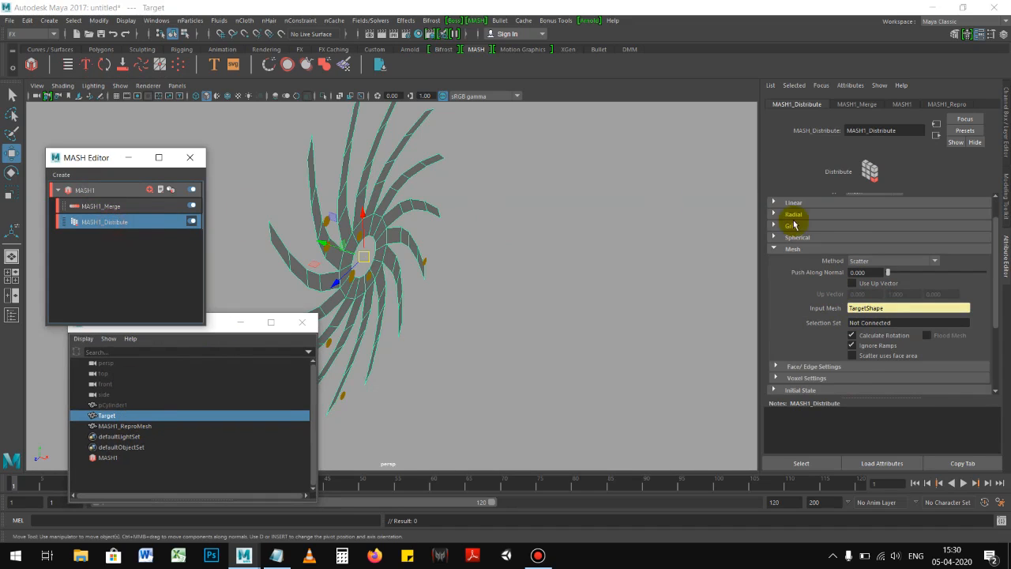
scroll(835, 304, "up", 2)
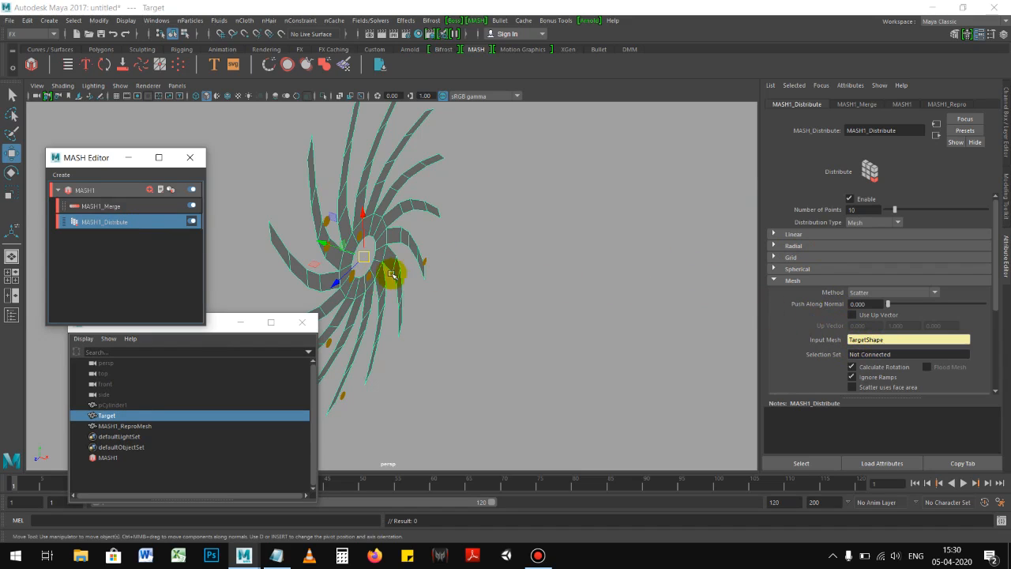
left_click(883, 293)
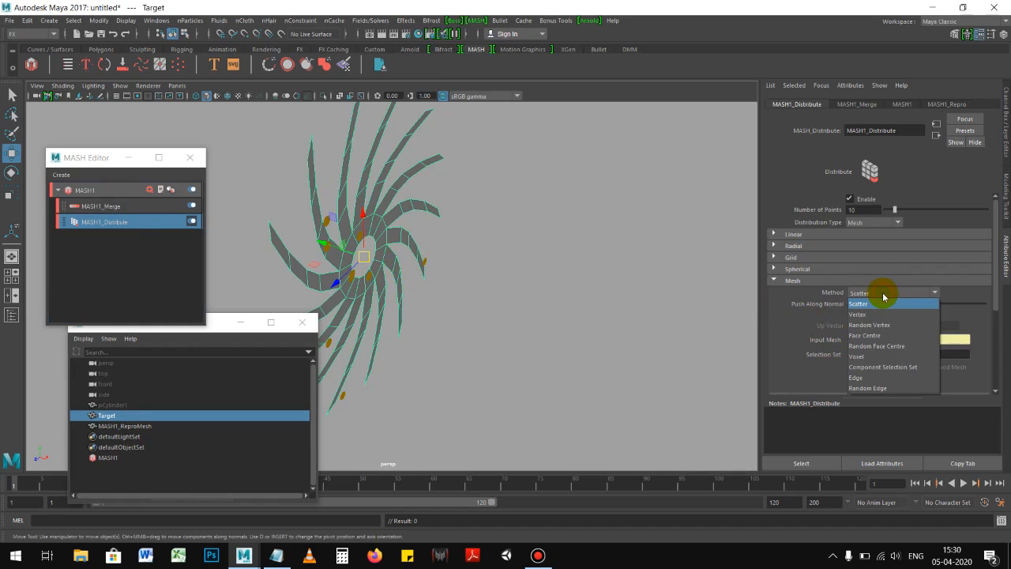
left_click(874, 334)
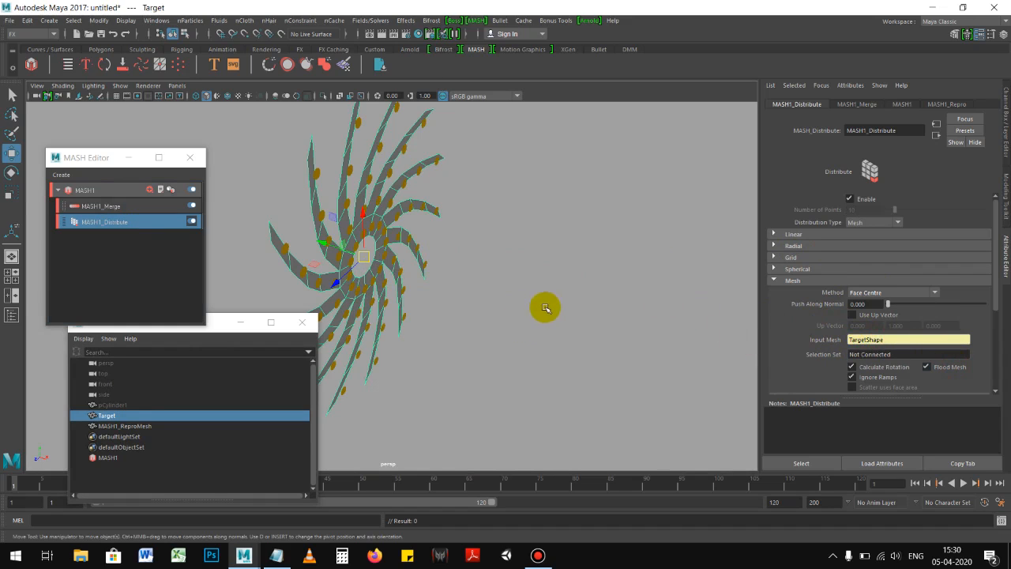
left_click_drag(560, 300, 616, 316, "alt")
left_click(625, 318)
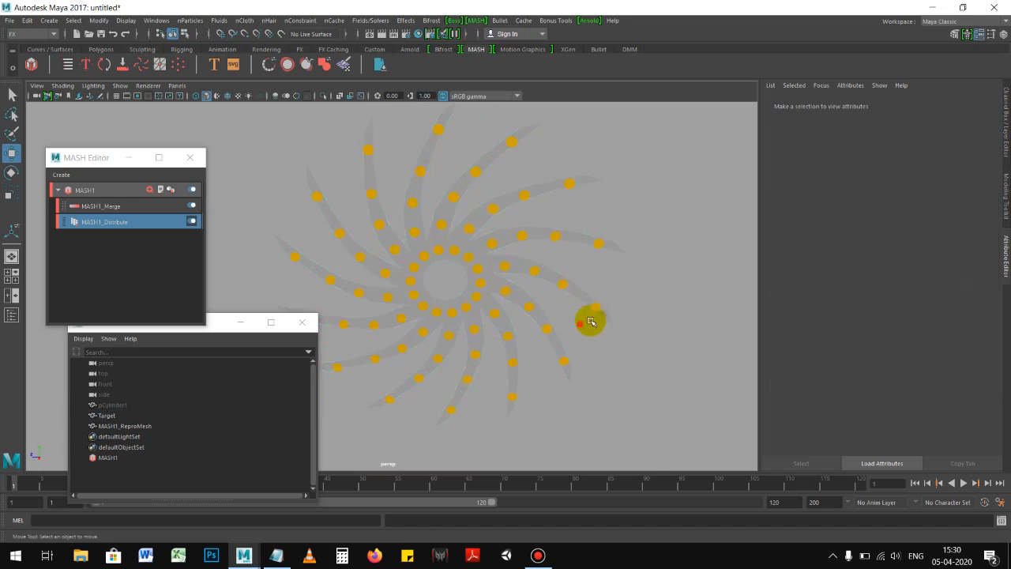
Add the bladed Target mesh to a new display layer and hide that layer.
left_click(493, 202)
left_click(1006, 154)
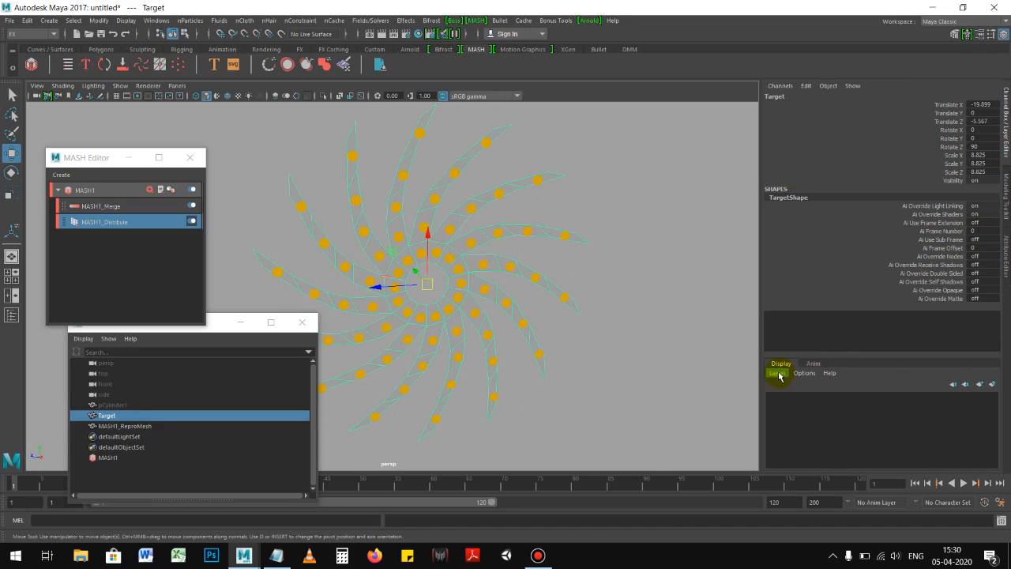
left_click(991, 383)
left_click(773, 398)
left_click(609, 361)
left_click_drag(609, 361, 522, 366, "alt")
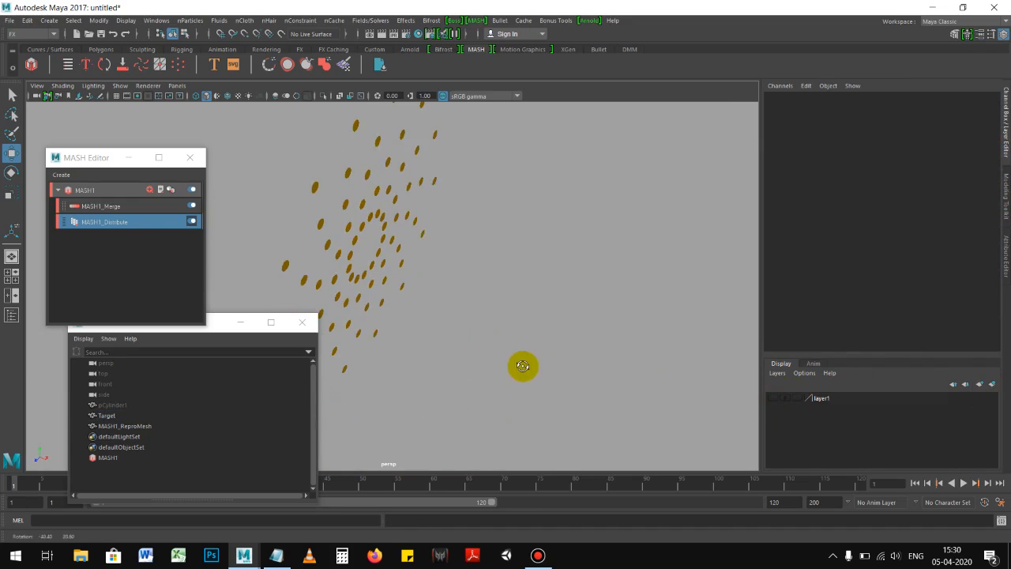
left_click_drag(461, 287, 438, 274, "alt")
Select the distributed discs and check the MASH1_Repro, MASH1_Merge and MASH1_Distribute settings.
left_click(396, 219)
mouse_move(570, 282)
left_mouse_down("alt")
mouse_move(553, 272)
mouse_move(587, 277)
left_mouse_up("alt")
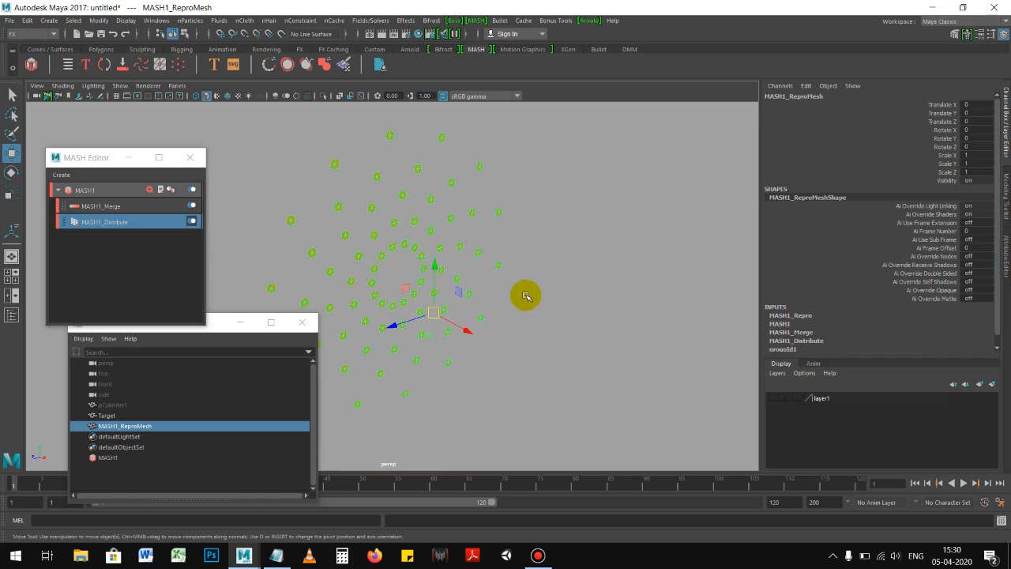
left_click(557, 314)
left_click(399, 272)
left_click(572, 331)
left_click(402, 276)
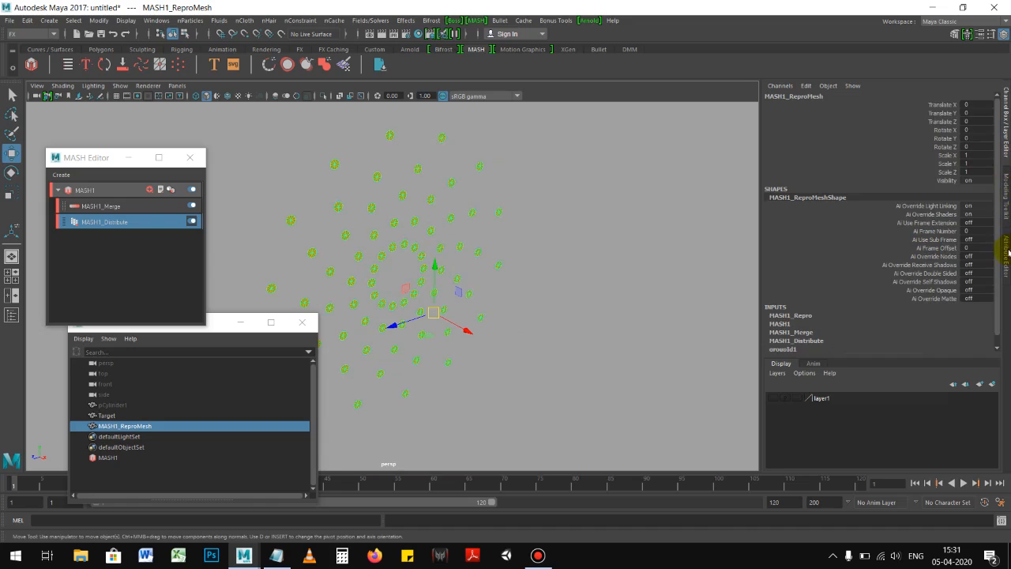
left_click(1006, 251)
left_click(947, 108)
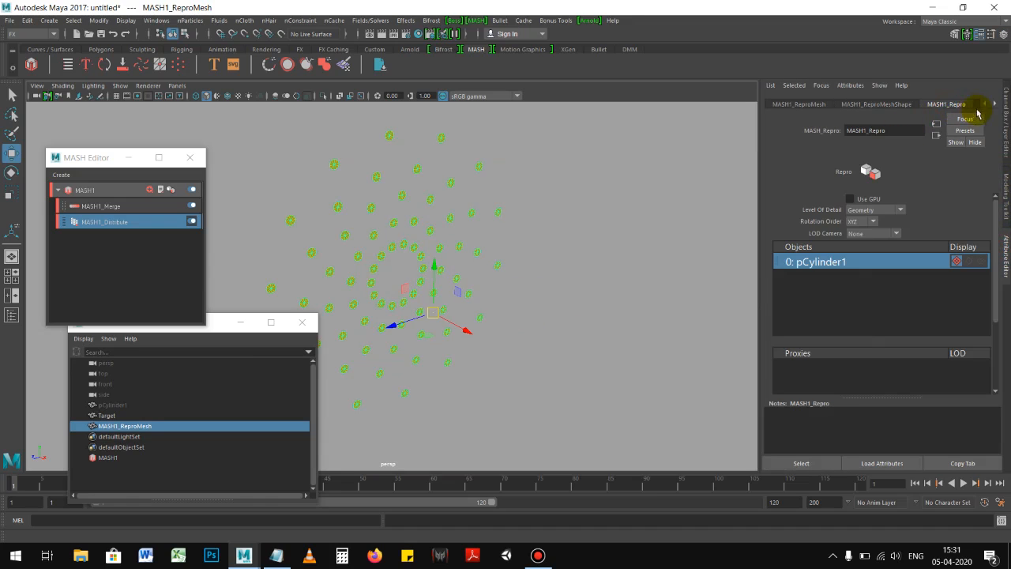
left_click(119, 208)
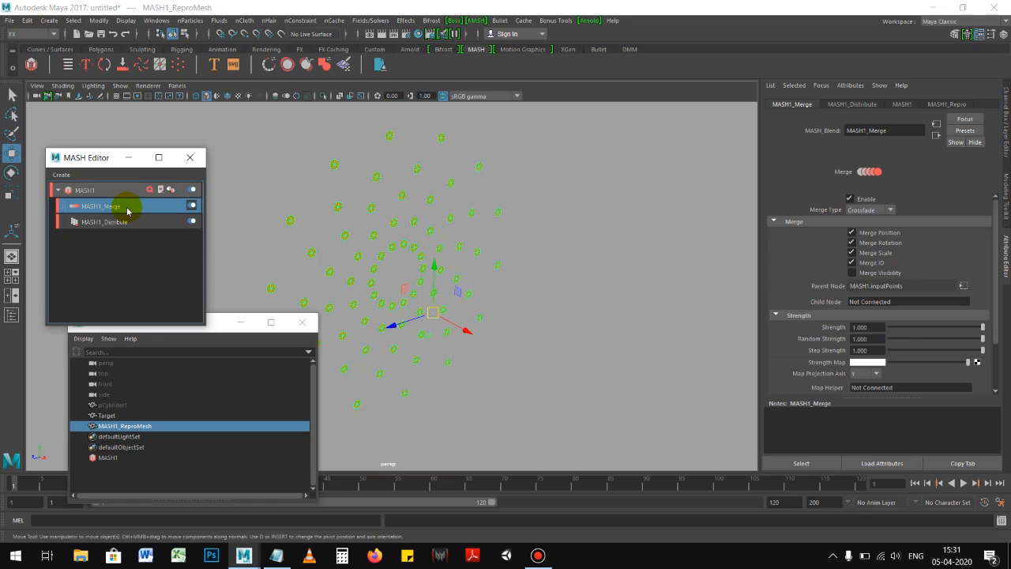
left_click(110, 222)
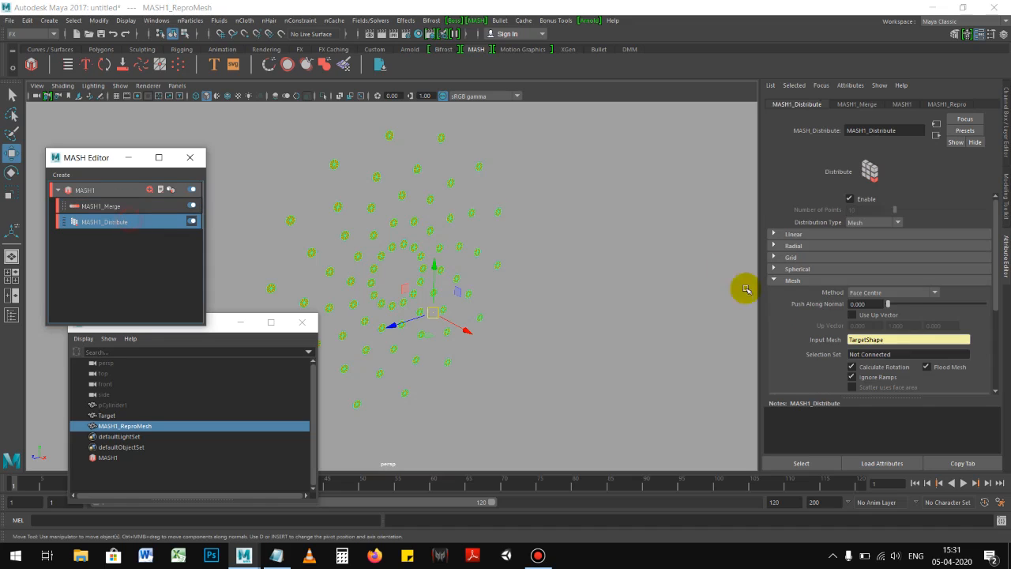
Break the TargetShape connection on the Input Mesh of MASH1_Distribute and set the Distribution Type back to Linear.
right_click(872, 341)
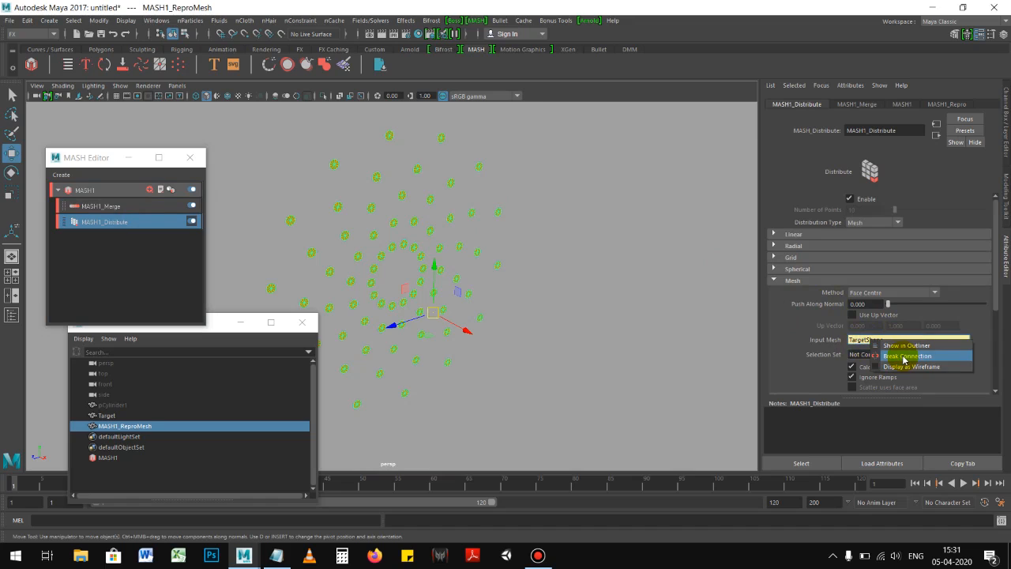
left_click(904, 357)
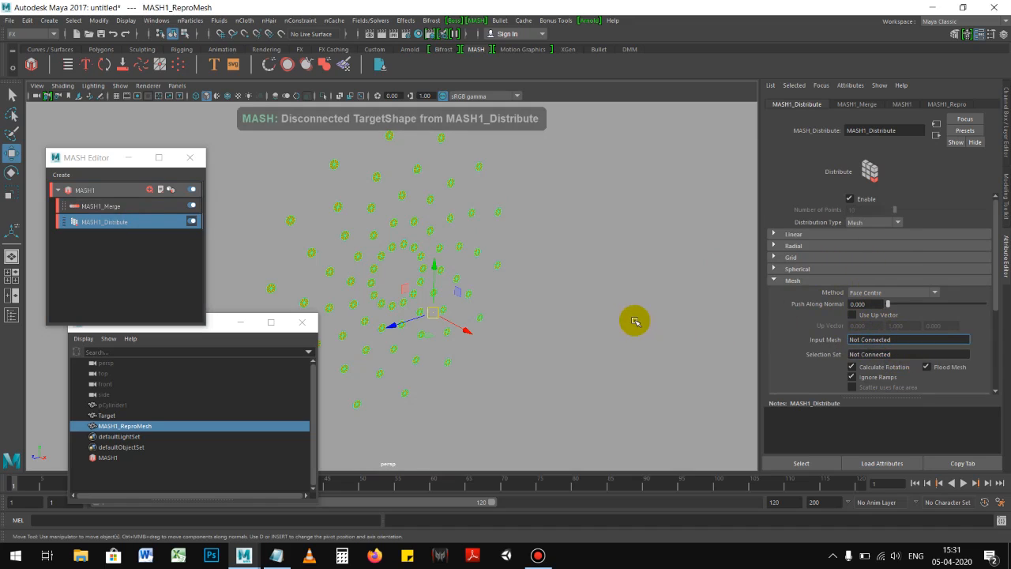
left_click(861, 223)
left_click(864, 234)
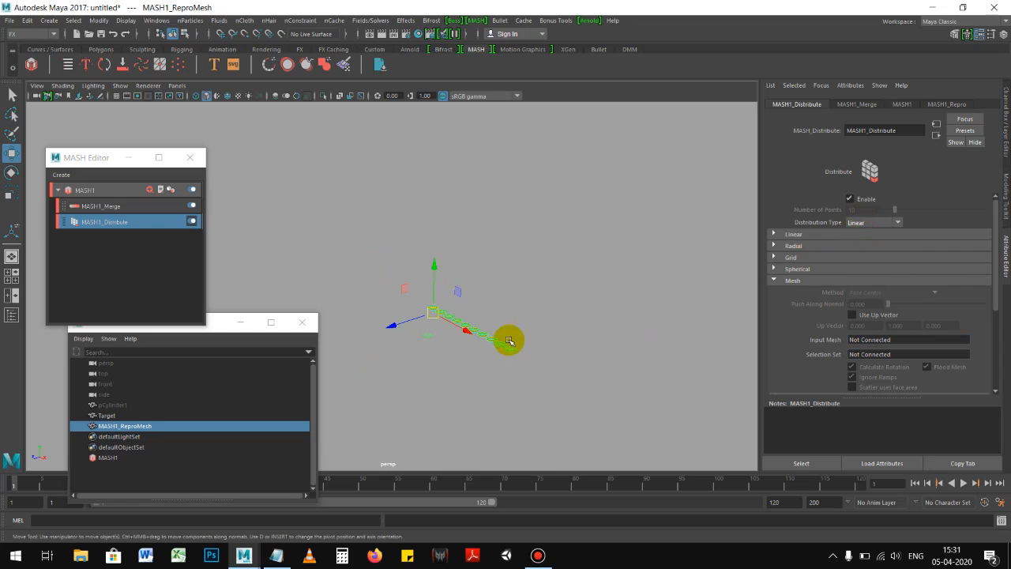
Turn on the Visibility of the hidden source disc pCylinder1.
left_click_drag(554, 335, 606, 327, "alt")
left_click(138, 404)
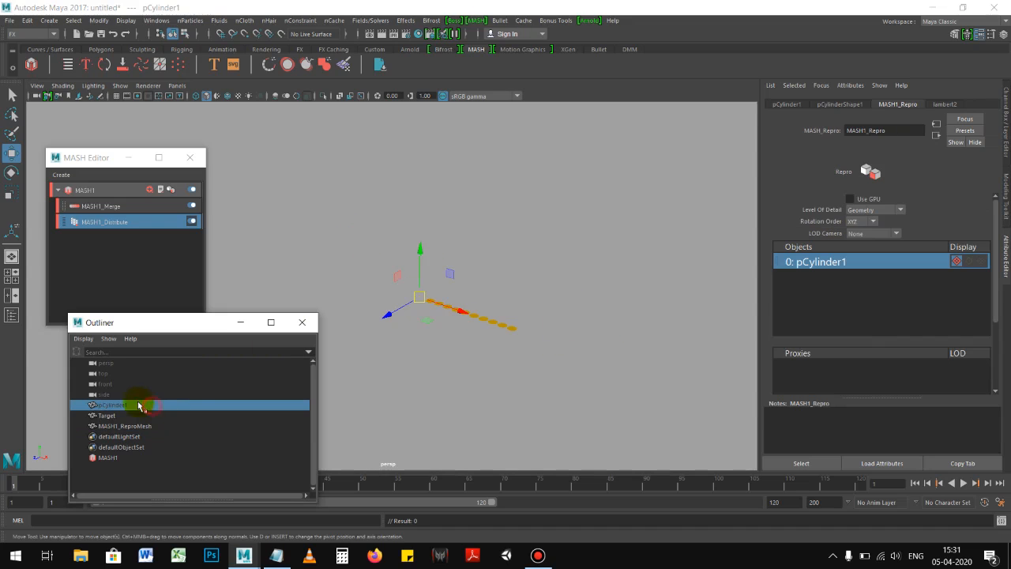
left_click(1005, 158)
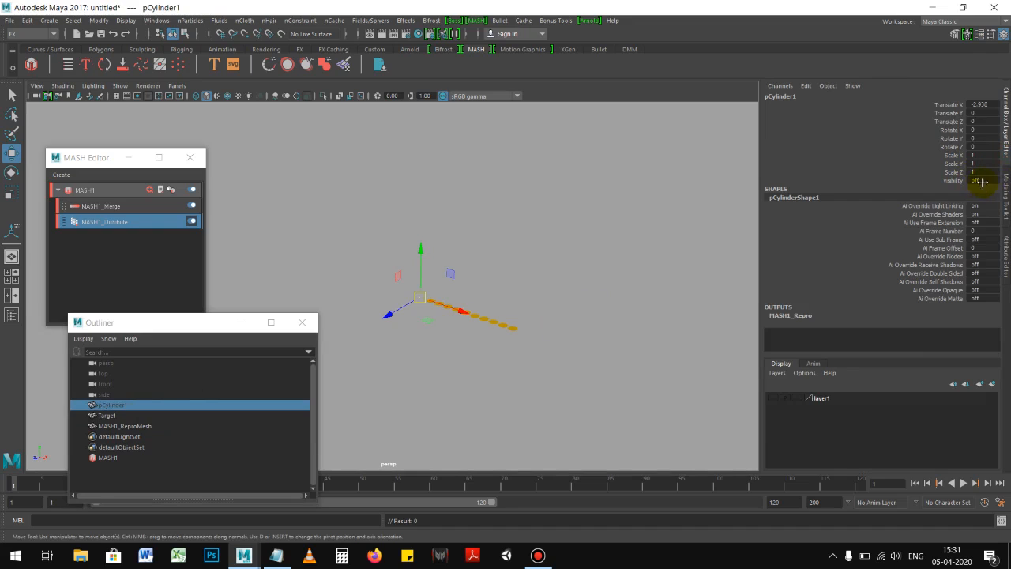
key("Tab")
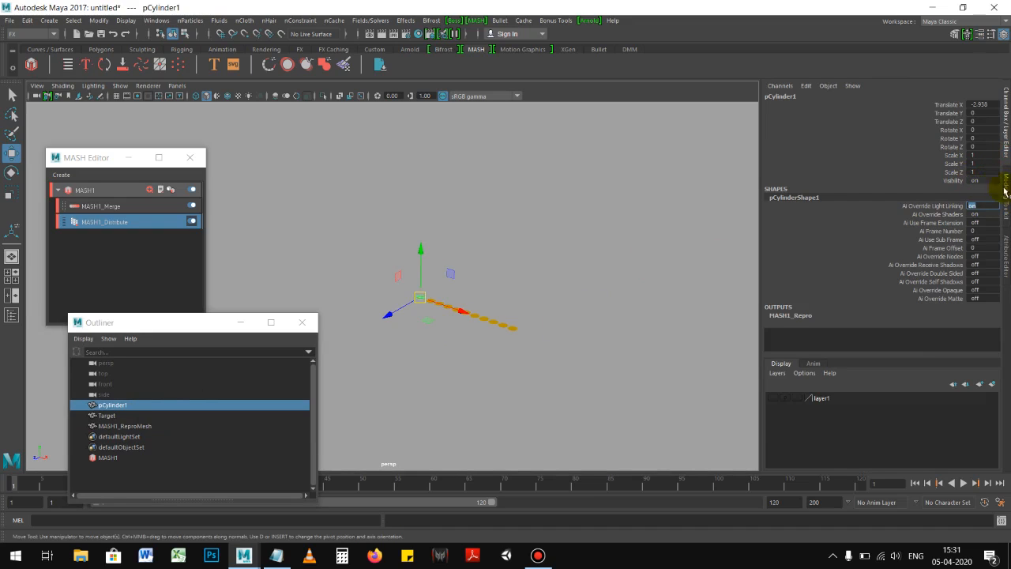
Make layer1 visible again and select the bladed Target mesh to compare it with pCylinder1.
left_click(772, 399)
left_click(560, 244)
left_click(379, 226)
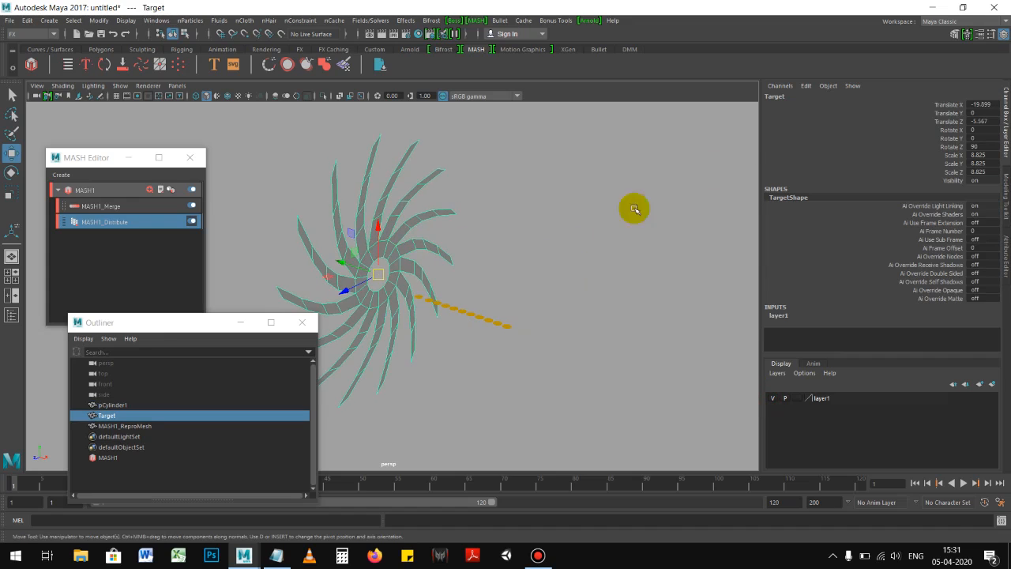
right_click_drag(540, 256, 542, 282, "alt")
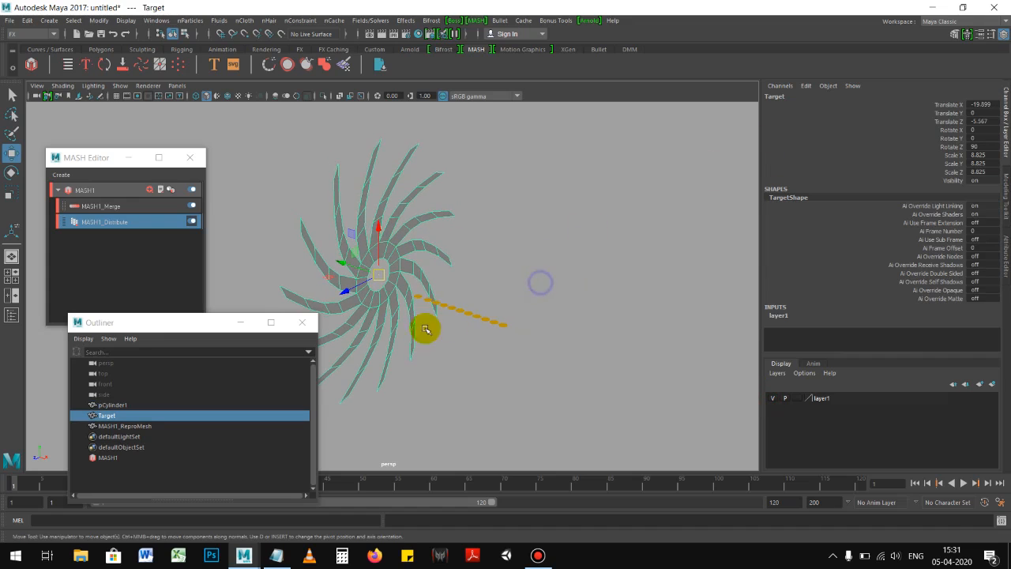
left_click(111, 404)
left_click(120, 416)
left_click(121, 406)
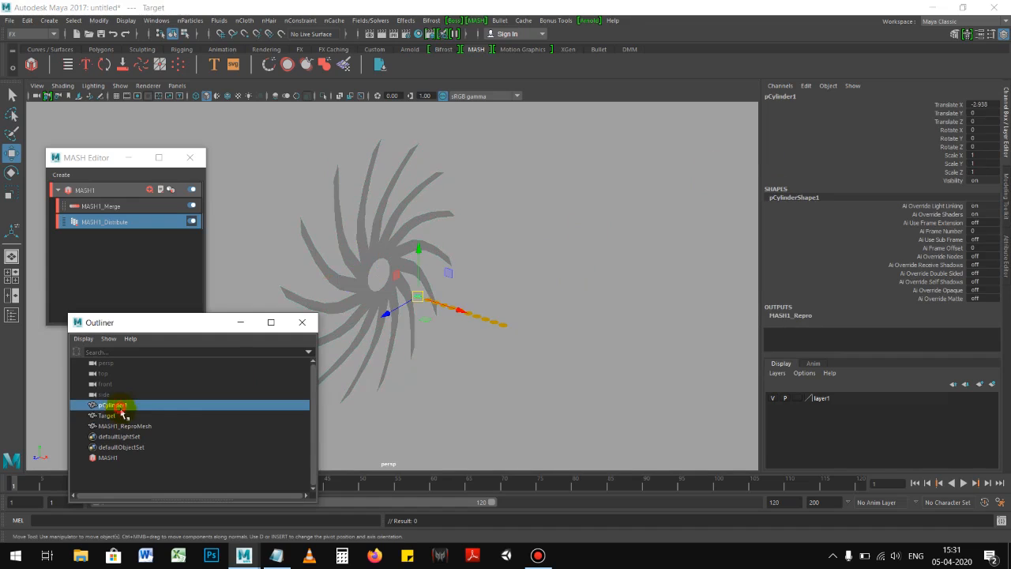
left_click_drag(316, 203, 354, 231)
right_click_drag(538, 267, 523, 271, "alt")
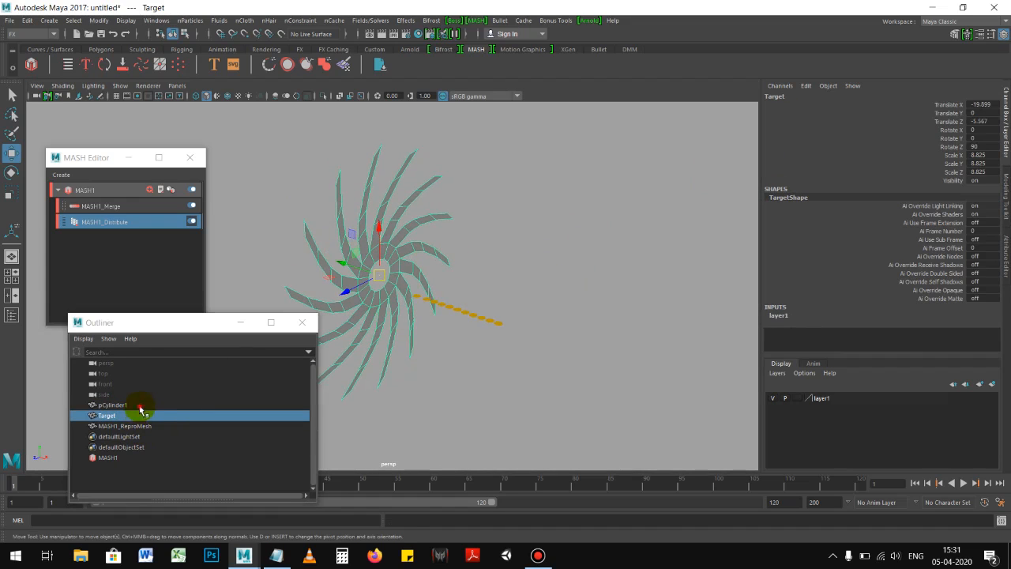
Turn off the Visibility of pCylinder1 and clear the selection.
left_click(139, 405)
double_click(987, 180)
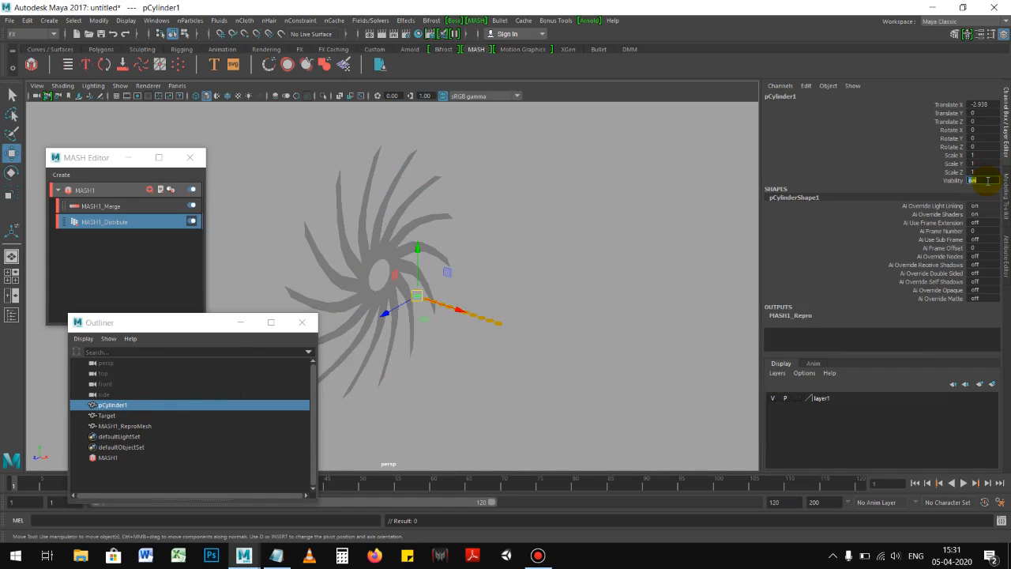
left_click(590, 267)
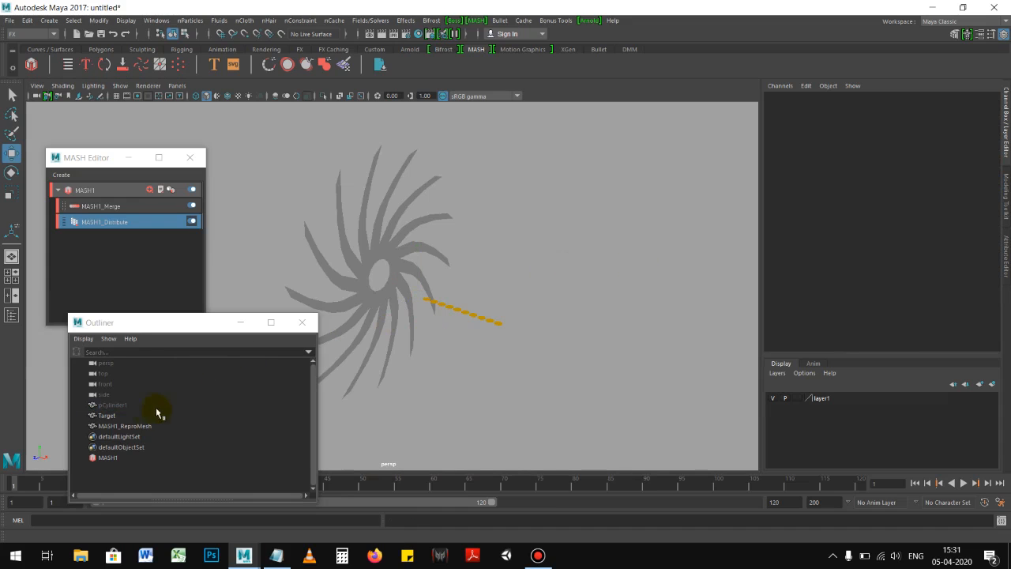
Examine the row of distributed discs and the Target mesh by selecting each in turn.
left_click(122, 417)
right_click_drag(460, 293, 616, 369, "alt")
left_click(526, 336)
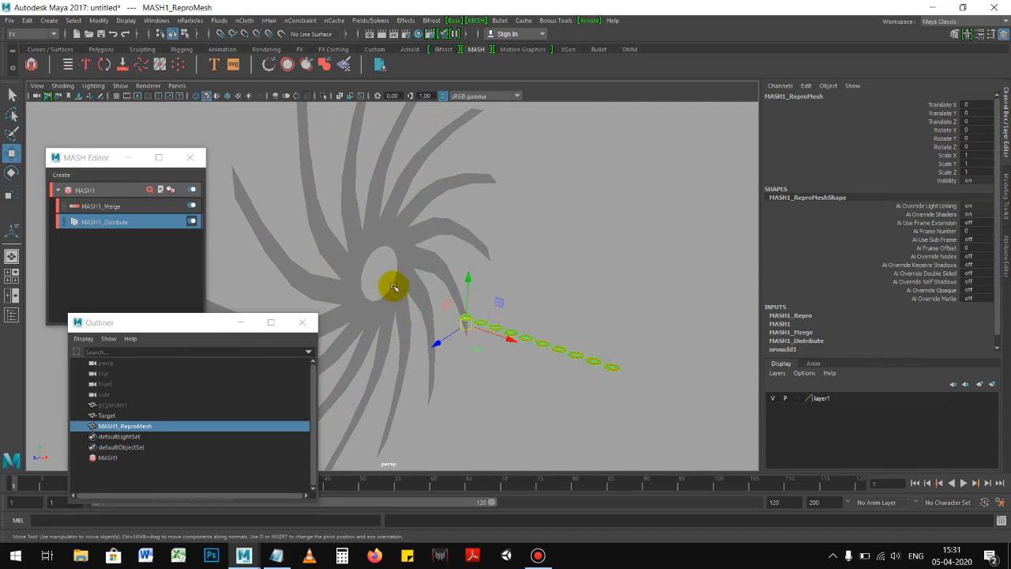
mouse_move(503, 267)
right_mouse_down("alt")
mouse_move(377, 229)
mouse_move(372, 214)
right_mouse_up("alt")
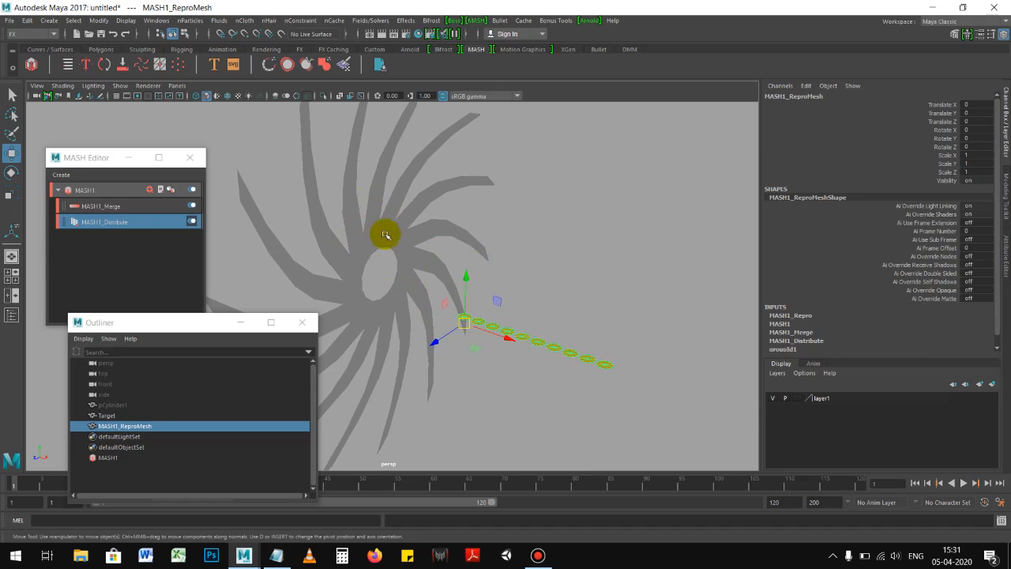
right_click_drag(584, 265, 577, 266, "alt")
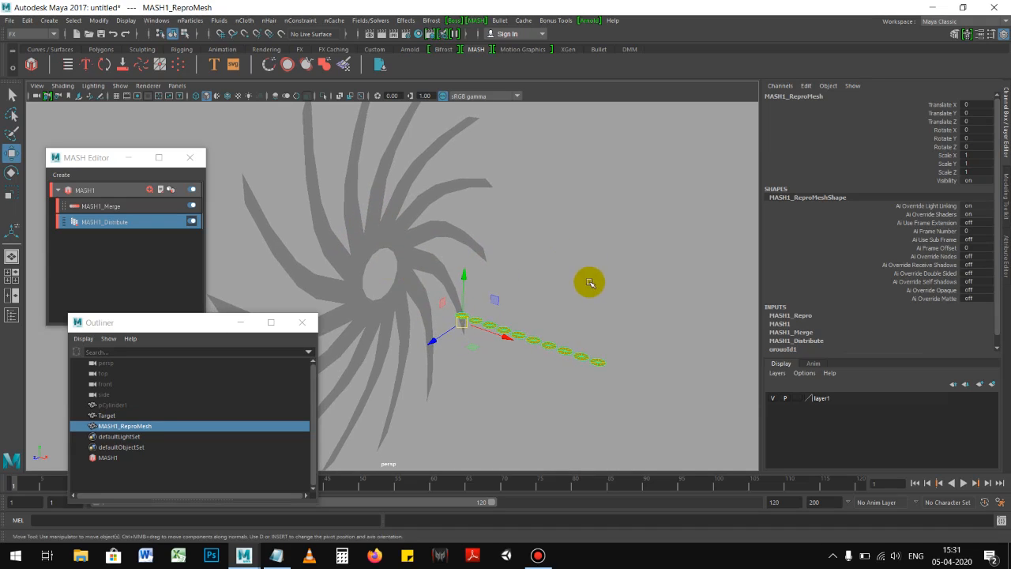
left_click(361, 241)
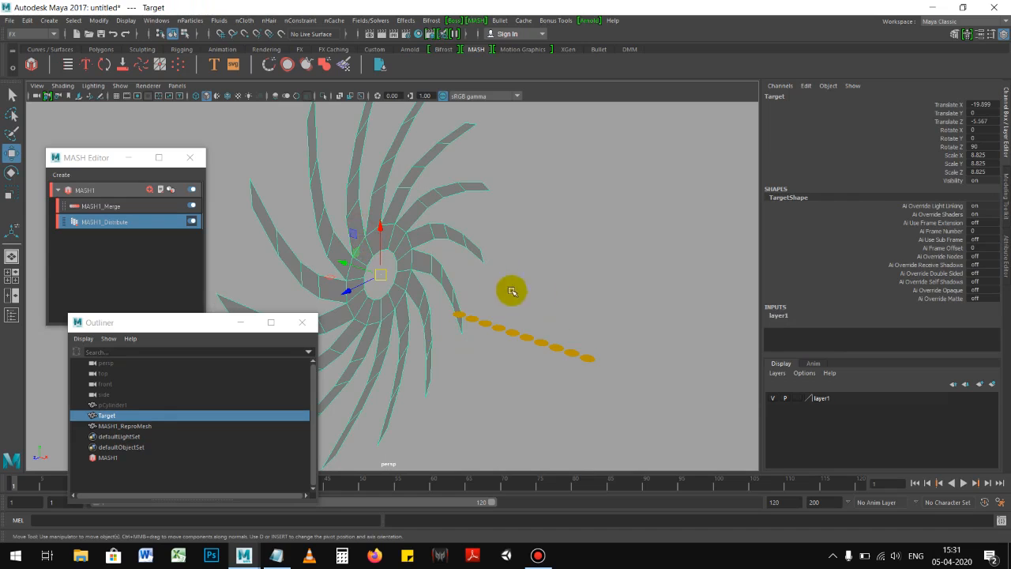
left_click(583, 281)
left_click(381, 225)
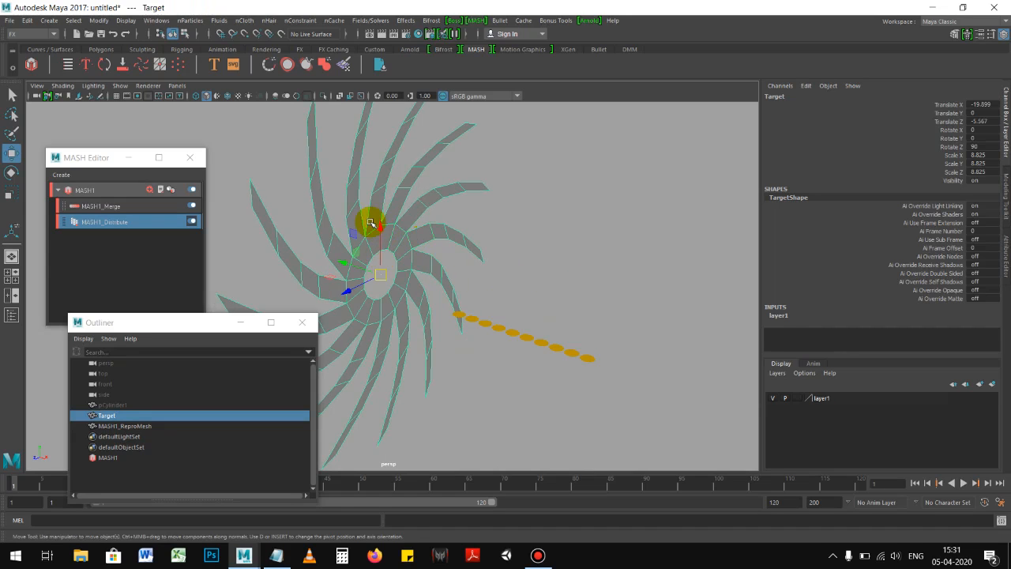
left_click(551, 288)
left_click(559, 328)
left_click(611, 295)
left_click(558, 332)
left_click(607, 278)
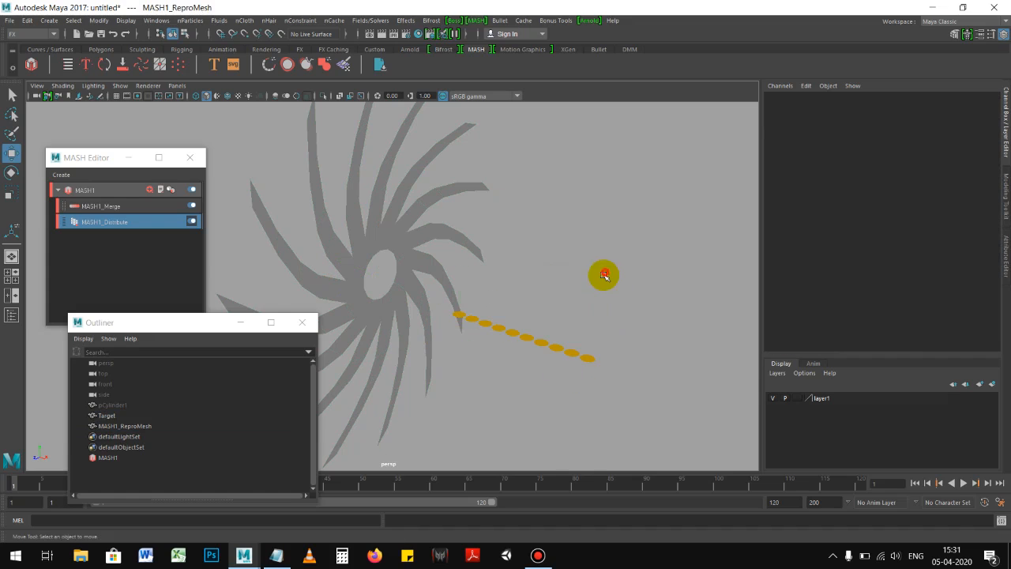
Draw a straight two-point EP curve alongside the row of discs, running through the Target mesh.
left_click(52, 49)
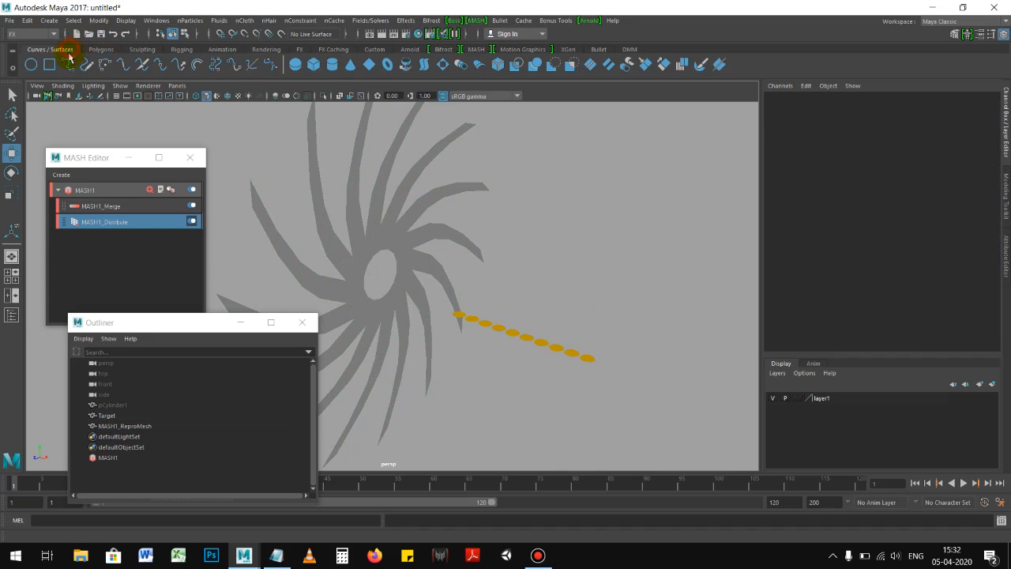
left_click(70, 66)
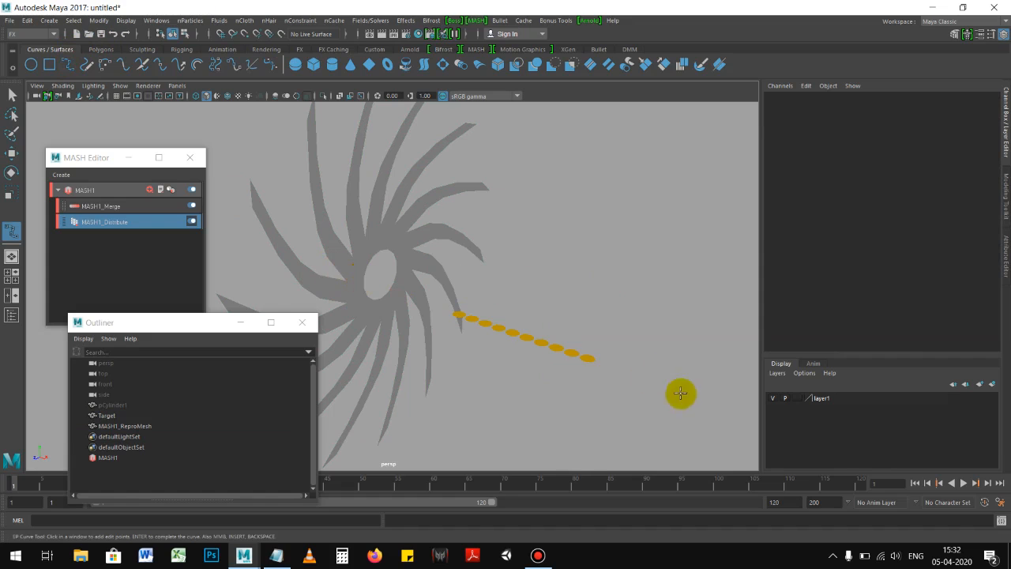
left_click(713, 409)
left_click(320, 265)
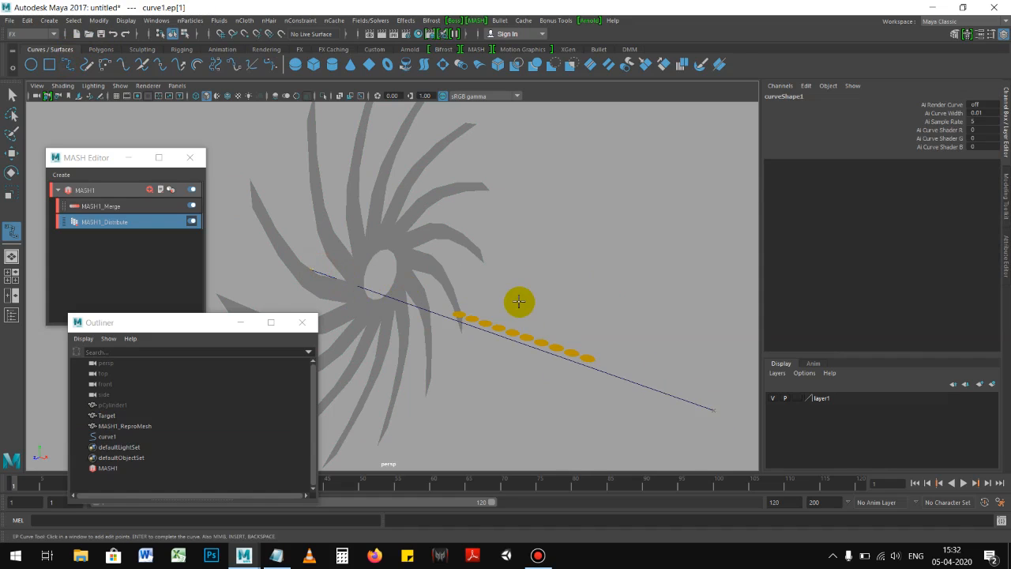
key("Return")
Check the new curve in the front and side orthographic views and display the grid.
left_click_drag(577, 319, 511, 325, "alt")
left_click_drag(640, 248, 501, 294, "alt")
key("space")
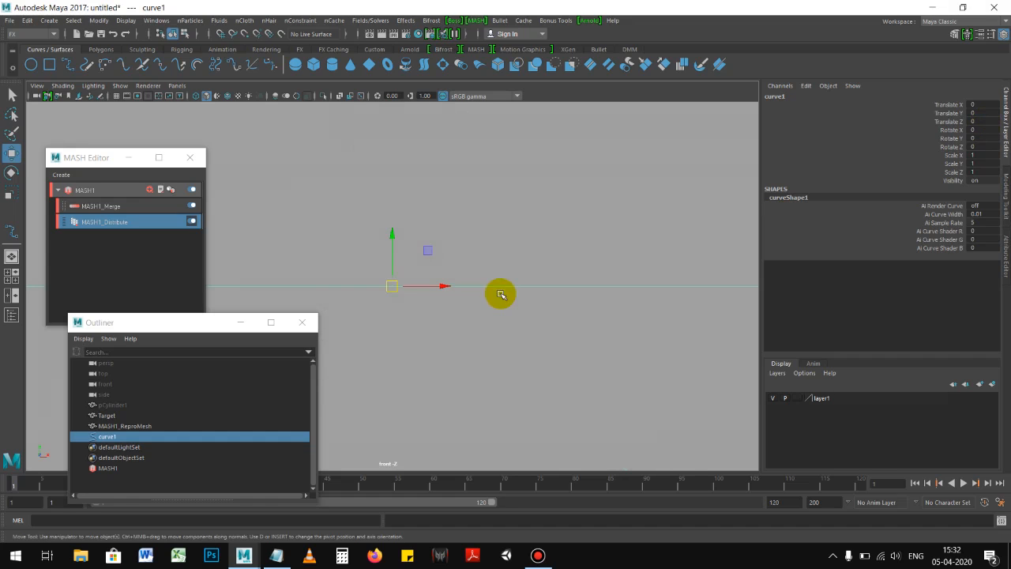
key("space")
left_click_drag(560, 305, 514, 305)
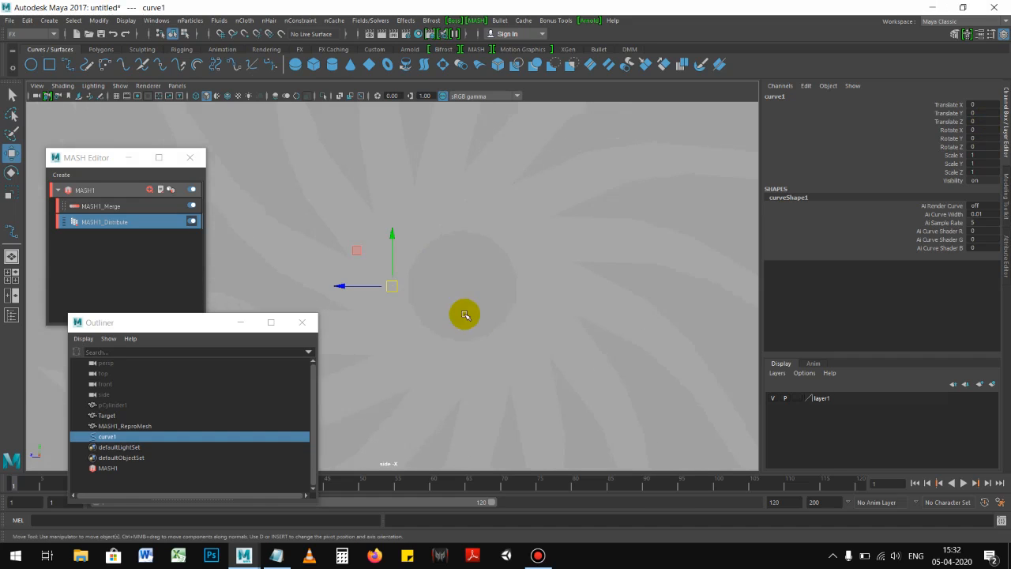
left_click(117, 96)
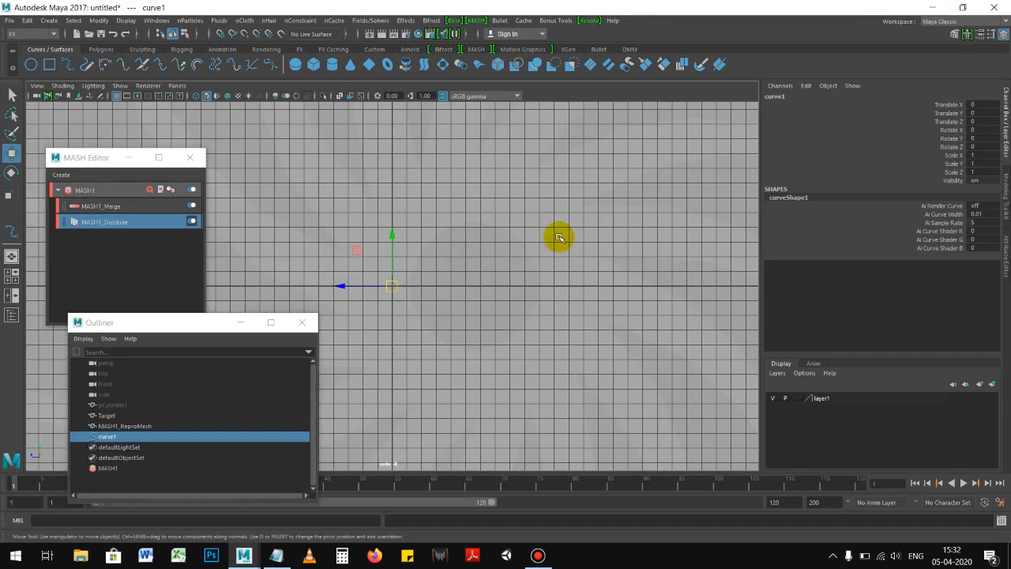
Center the Target mesh on the origin by setting its Translate X and Translate Z to 0.
left_click(558, 237)
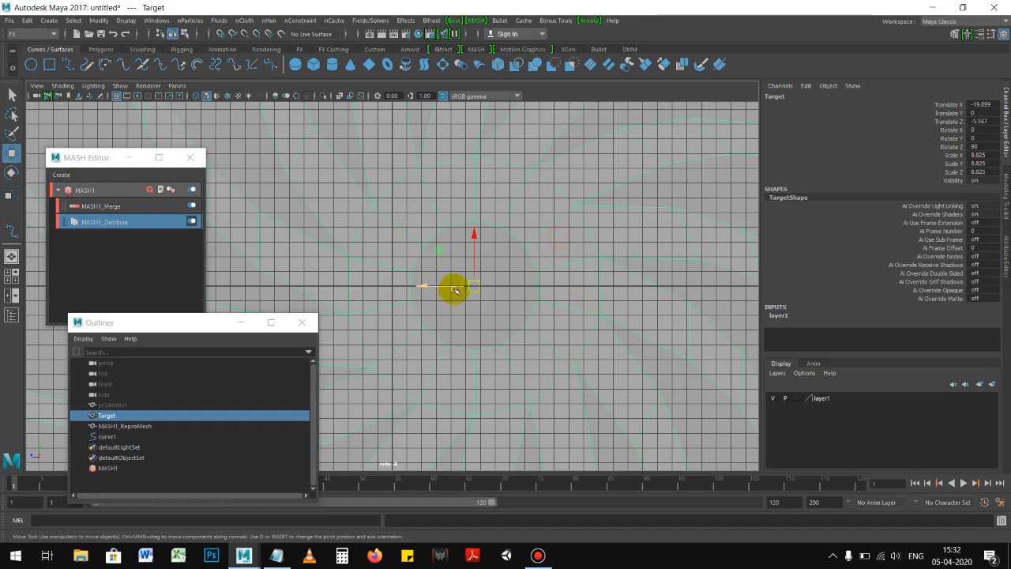
left_click(980, 122)
type("0")
key("Return")
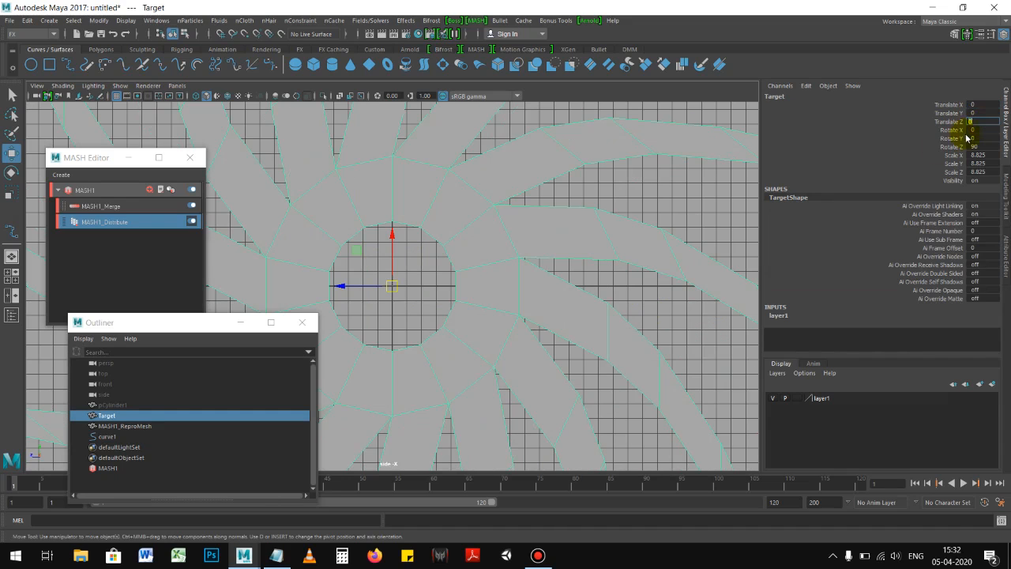
scroll(544, 269, "down", 3)
scroll(514, 276, "down", 2)
right_click(624, 225)
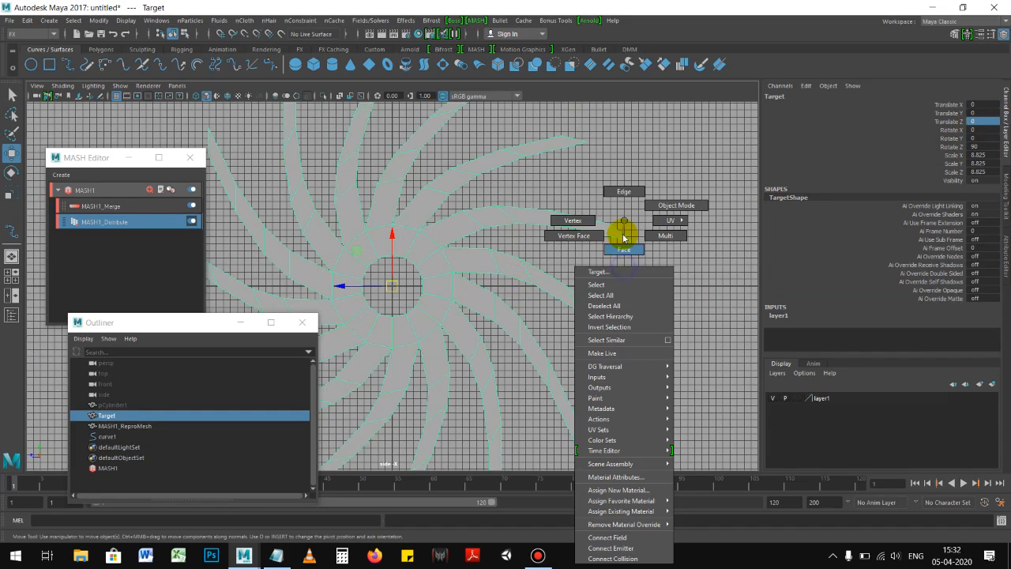
right_click_drag(645, 271, 621, 286, "alt")
Return to the perspective view and check how the curve and the discs line up with the Target mesh.
key("space")
left_click_drag(619, 286, 618, 237)
left_click_drag(563, 309, 638, 317, "alt")
right_click_drag(638, 317, 556, 314, "alt")
left_click(552, 408)
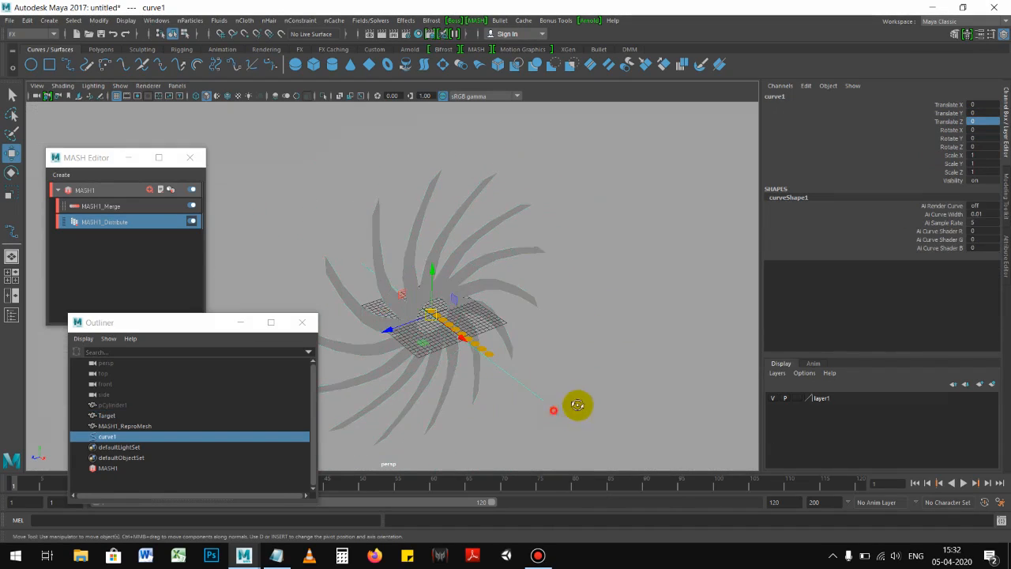
left_click_drag(577, 406, 514, 352, "alt")
left_click_drag(486, 321, 505, 237)
left_click(488, 307)
Add a Curve node to the MASH1 network and assign curve1 as its input curve.
left_click_drag(83, 148, 84, 151)
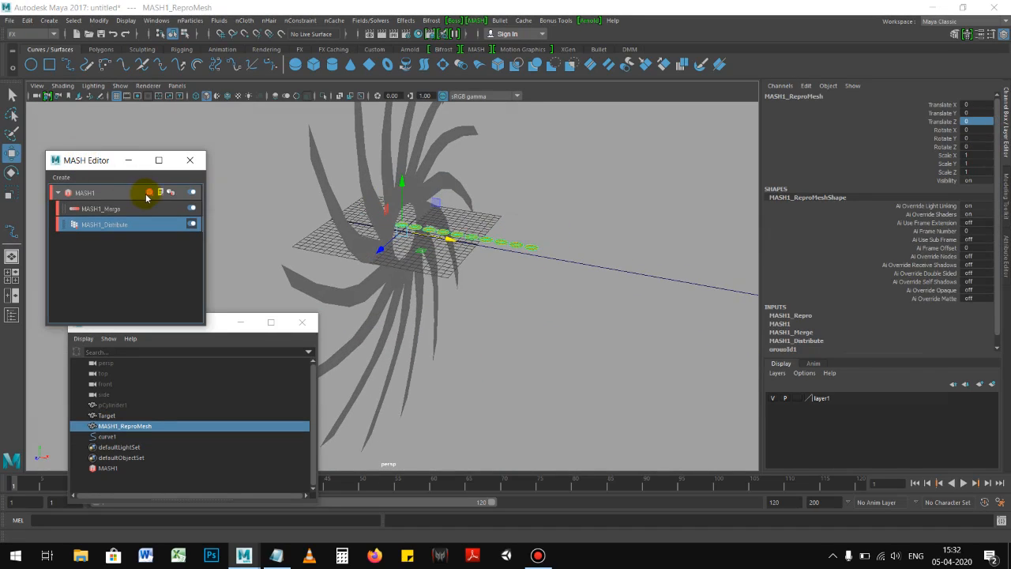
left_click_drag(102, 158, 97, 150)
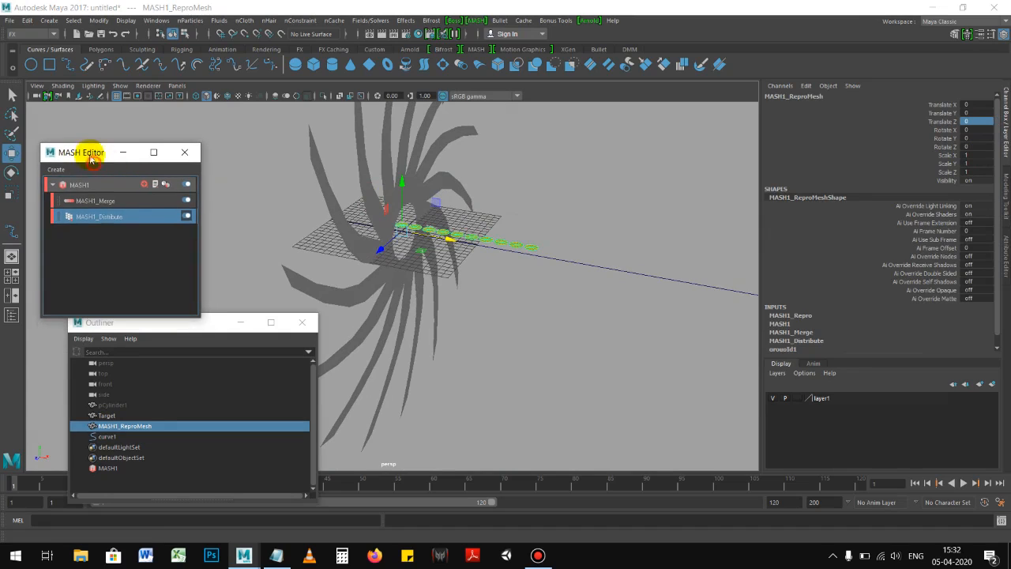
left_click(146, 184)
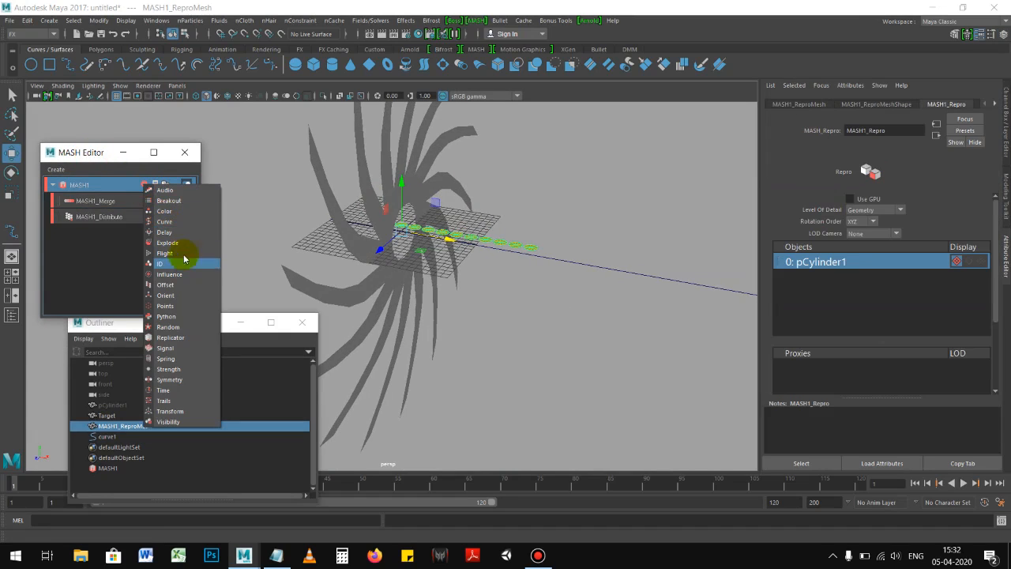
left_click(166, 221)
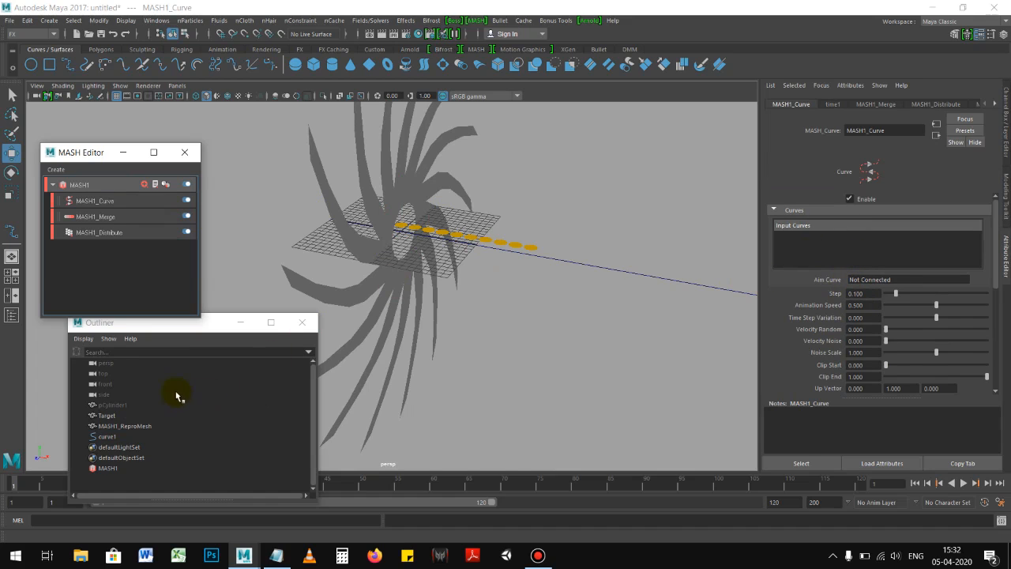
middle_click_drag(113, 441, 859, 251)
Play the animation of the discs along the curve and stop it at frame 102.
left_click_drag(642, 294, 525, 298, "alt")
left_click(965, 483)
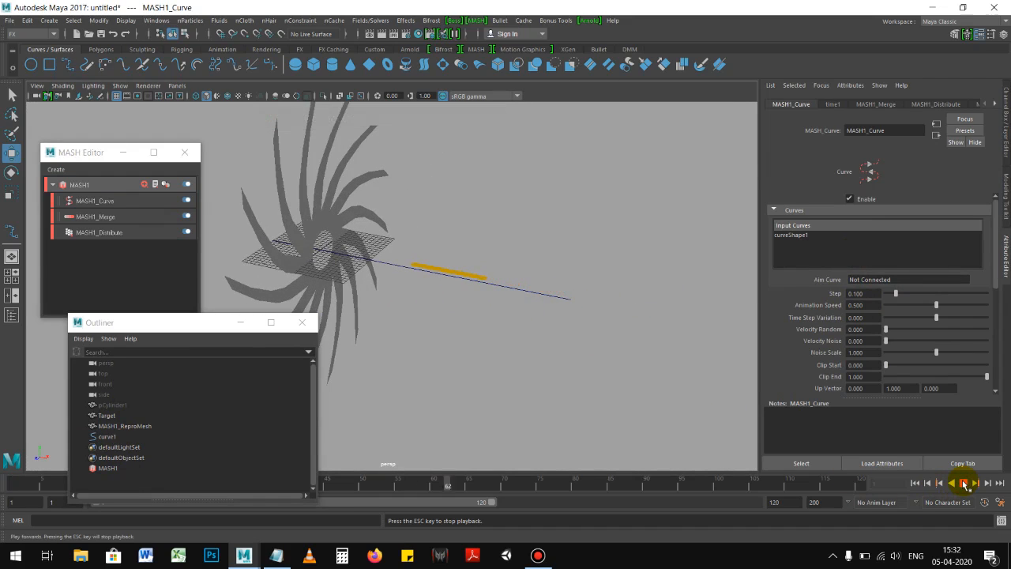
left_click(964, 484)
scroll(556, 308, "up", 1)
Hide the Attribute Editor, restore the Maya window from full screen, and widen and reposition it on the desktop.
key("ctrl+a")
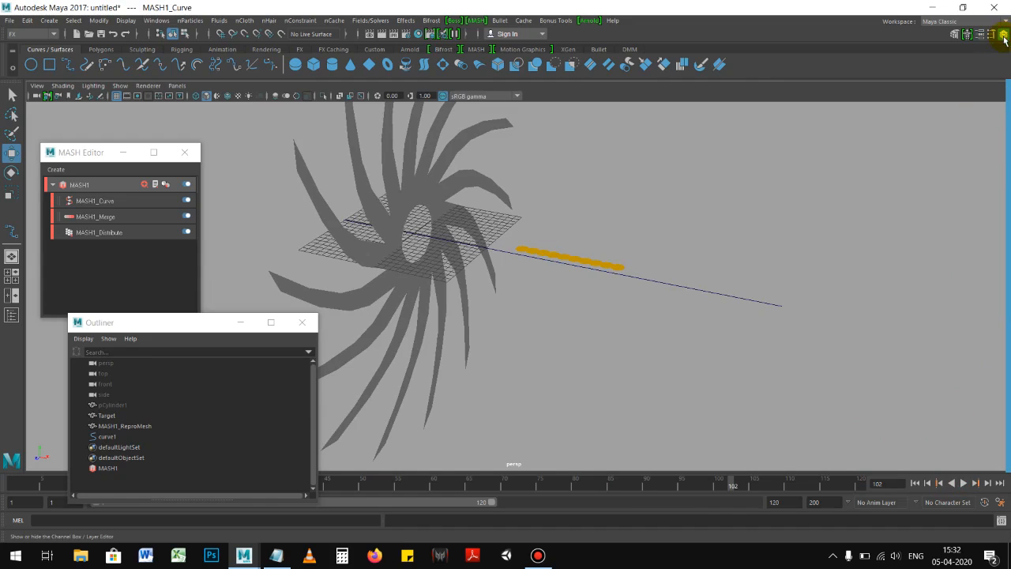
left_click_drag(865, 9, 609, 23)
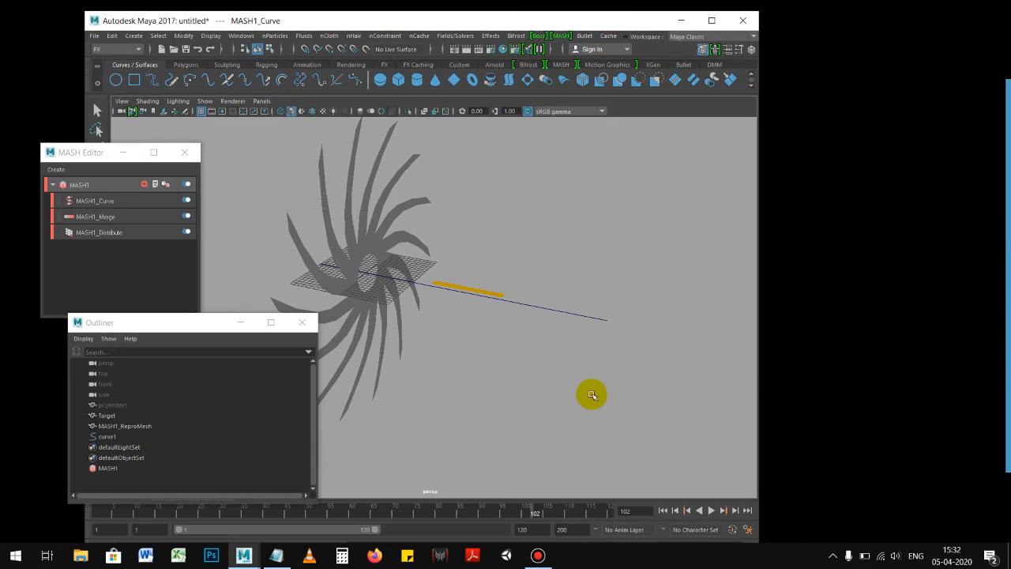
left_click_drag(429, 23, 339, 11)
left_click(538, 556)
left_click(538, 556)
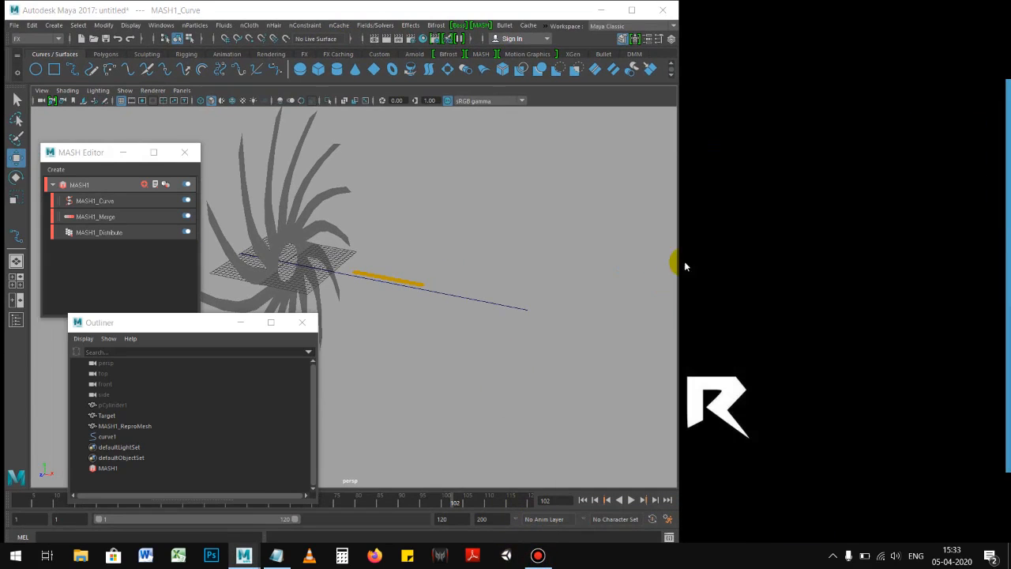
left_click_drag(680, 267, 921, 244)
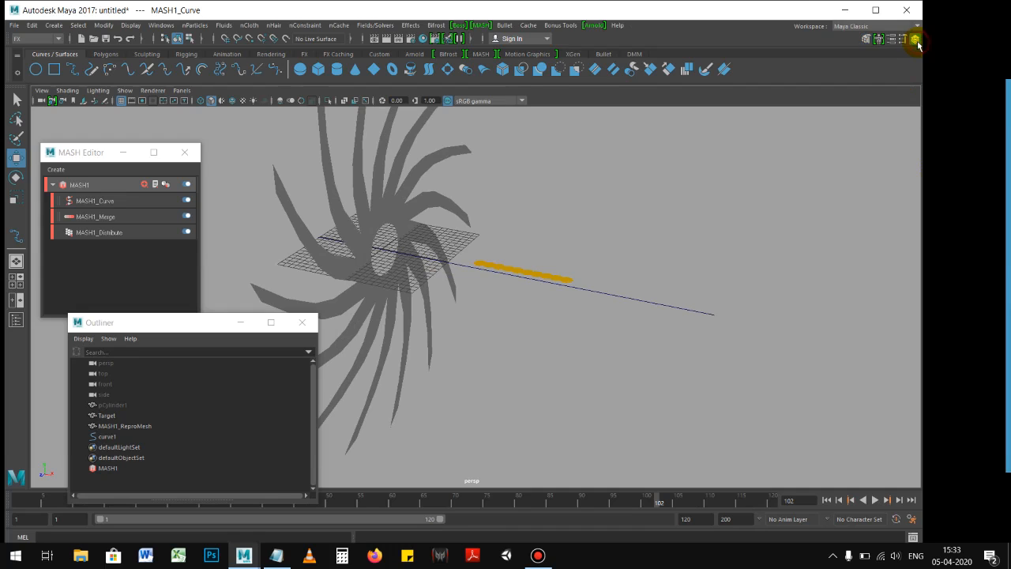
left_click(1005, 101)
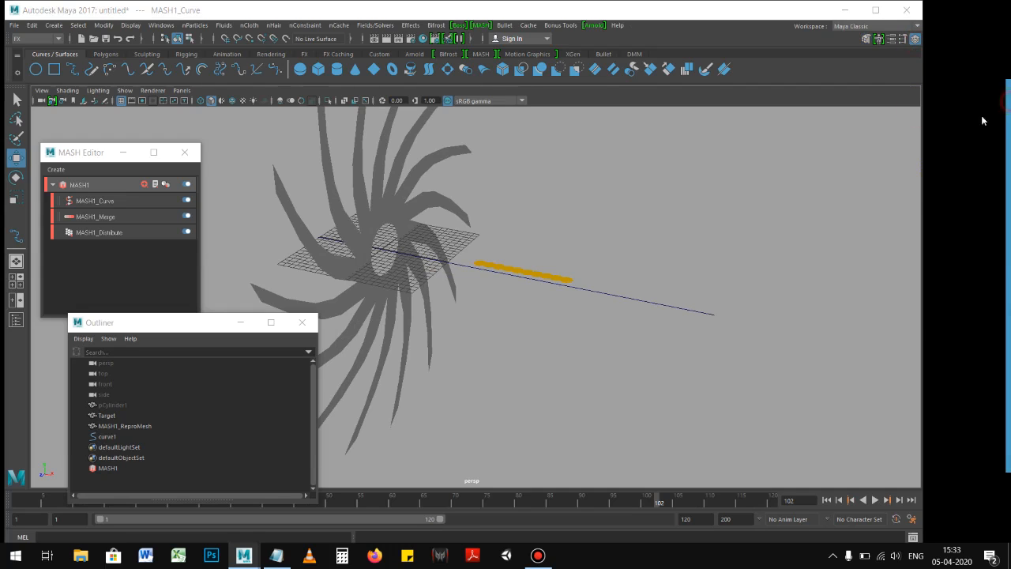
left_click(1001, 73)
left_click_drag(694, 13, 715, 14)
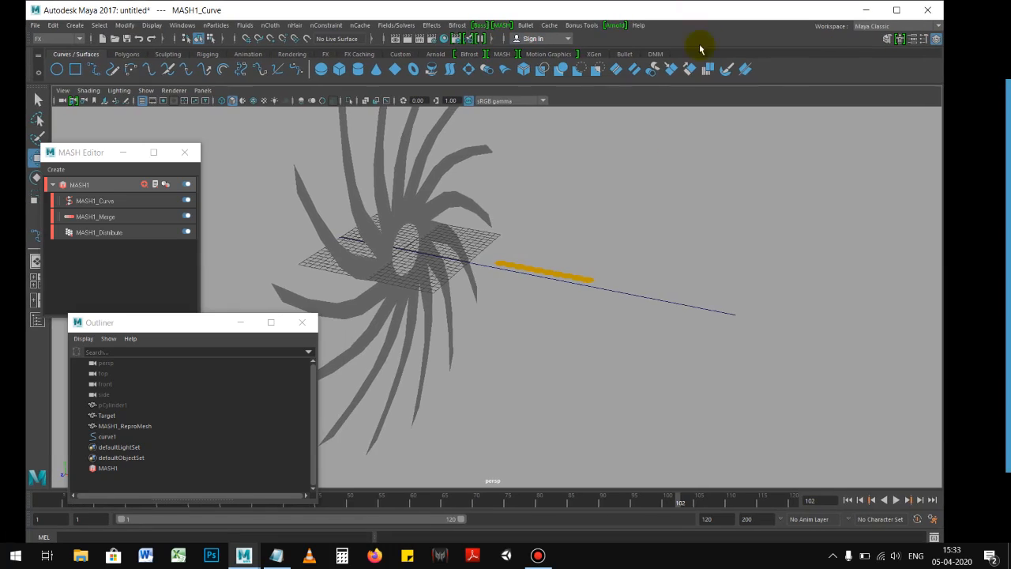
Try to bring back the Attribute Editor for the disc mesh and the MASH1_Distribute node, moving the floating windows aside.
left_click(570, 276)
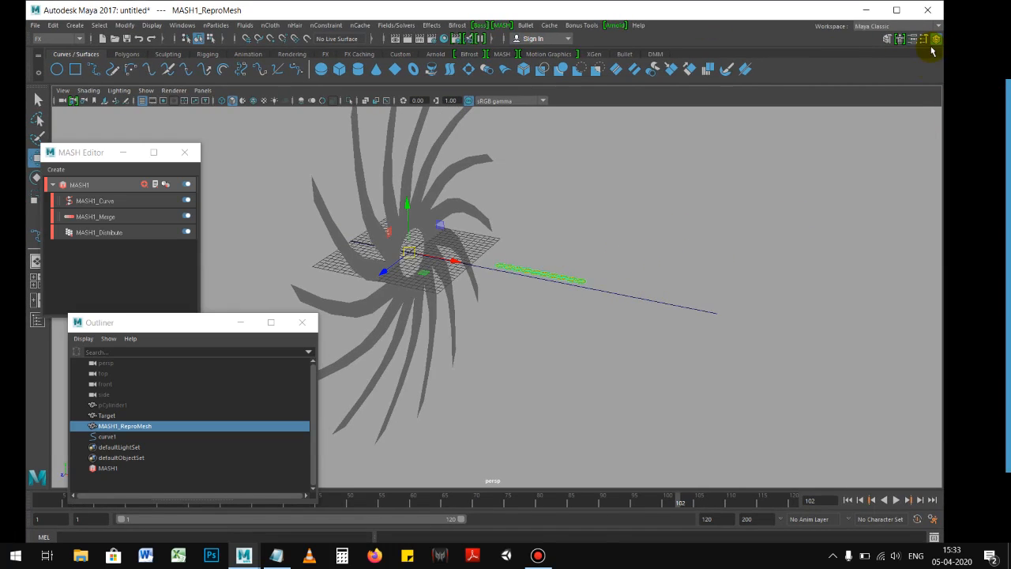
left_click_drag(145, 329, 154, 301)
left_click_drag(467, 303, 559, 278, "alt")
left_click_drag(90, 161, 94, 164)
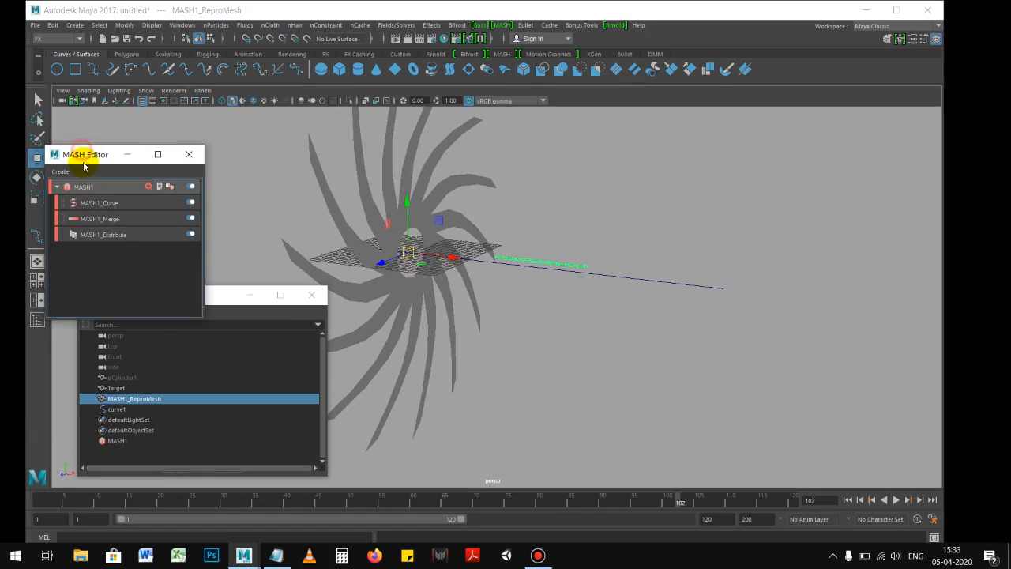
double_click(122, 235)
left_click(141, 256)
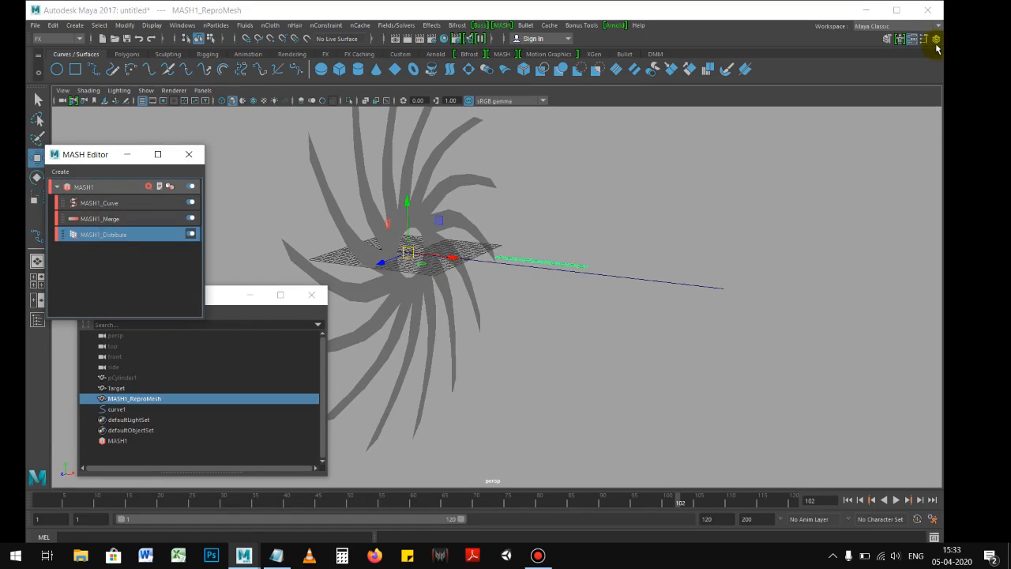
left_click(925, 40)
left_click_drag(231, 116, 797, 142)
left_click(887, 38)
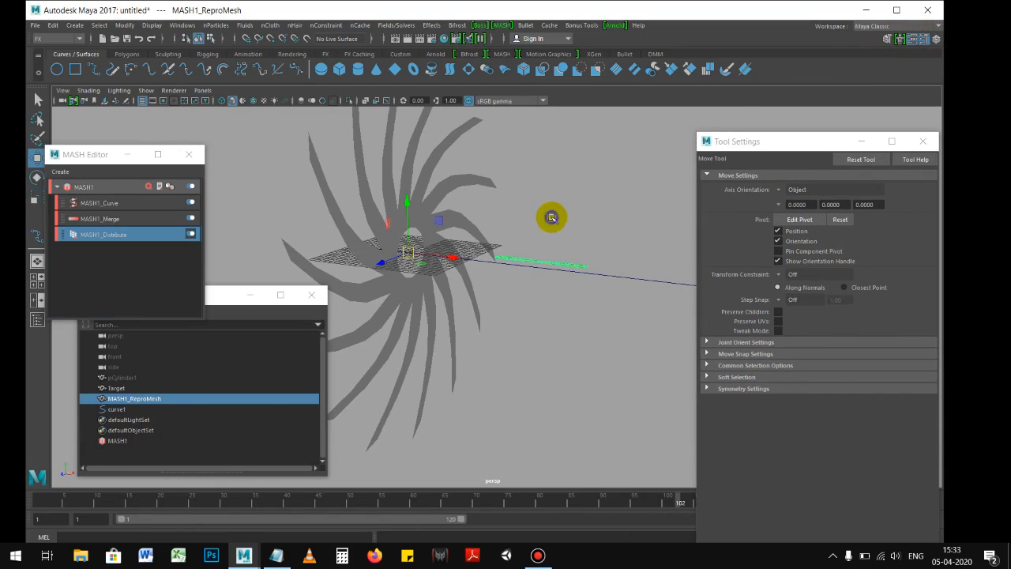
Save the scene to the Desktop as a Maya Binary file named Mash_Merge.mb.
key("ctrl+shift+s")
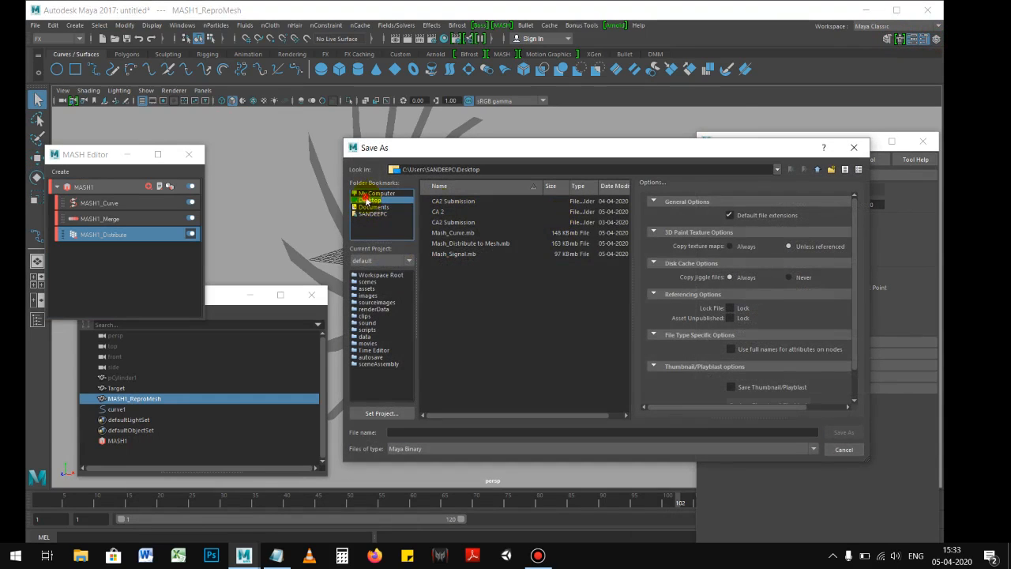
left_click(447, 431)
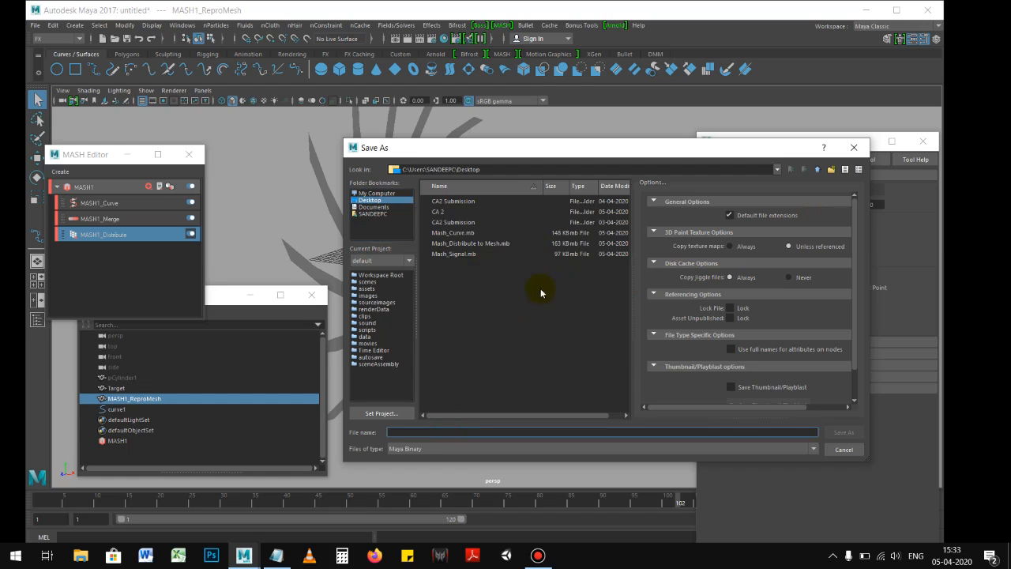
left_click(462, 256)
double_click(403, 432)
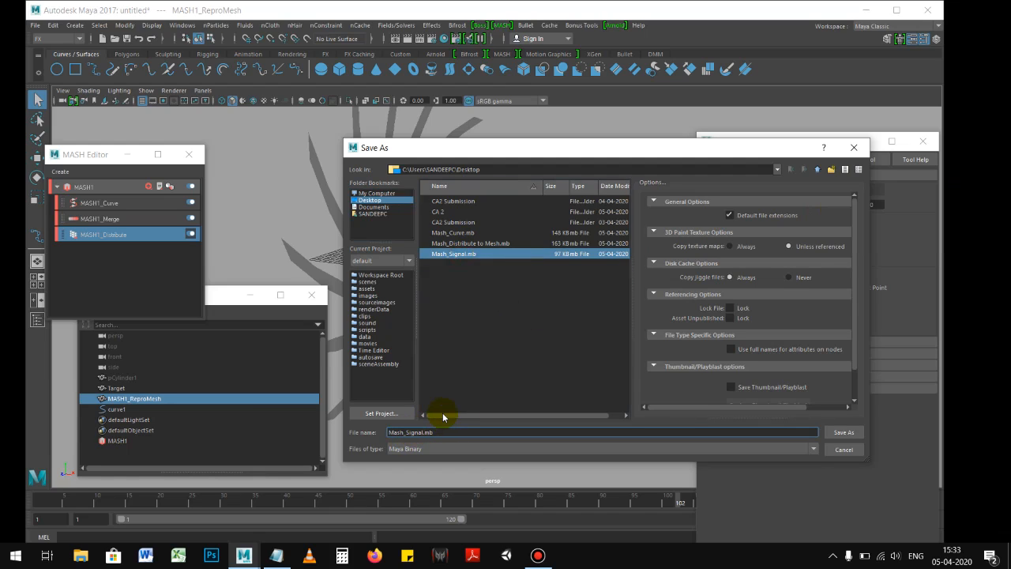
key("BackSpace")
key("BackSpace")
key("BackSpace")
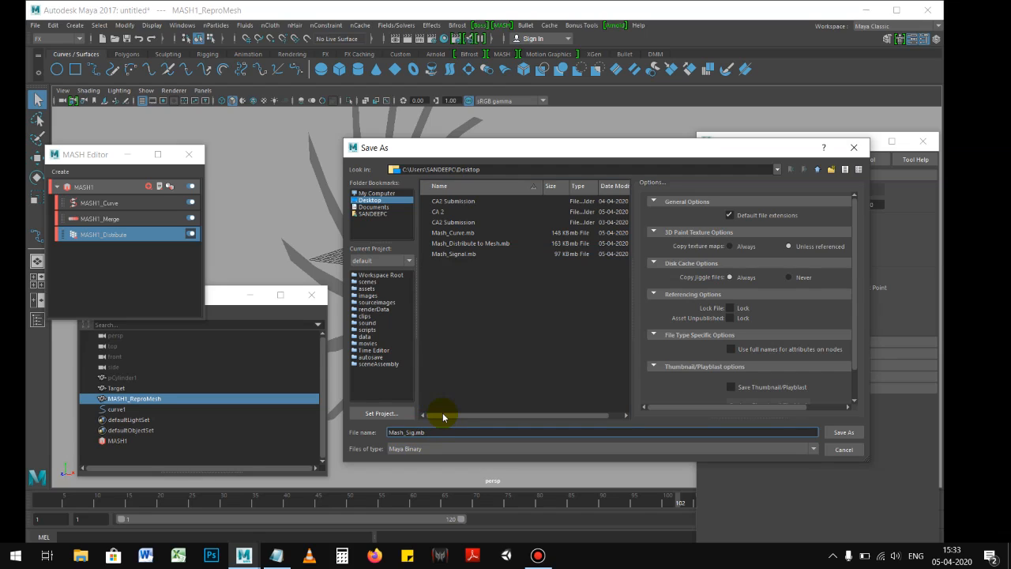
key("BackSpace")
key("BackSpace")
key("BackSpace")
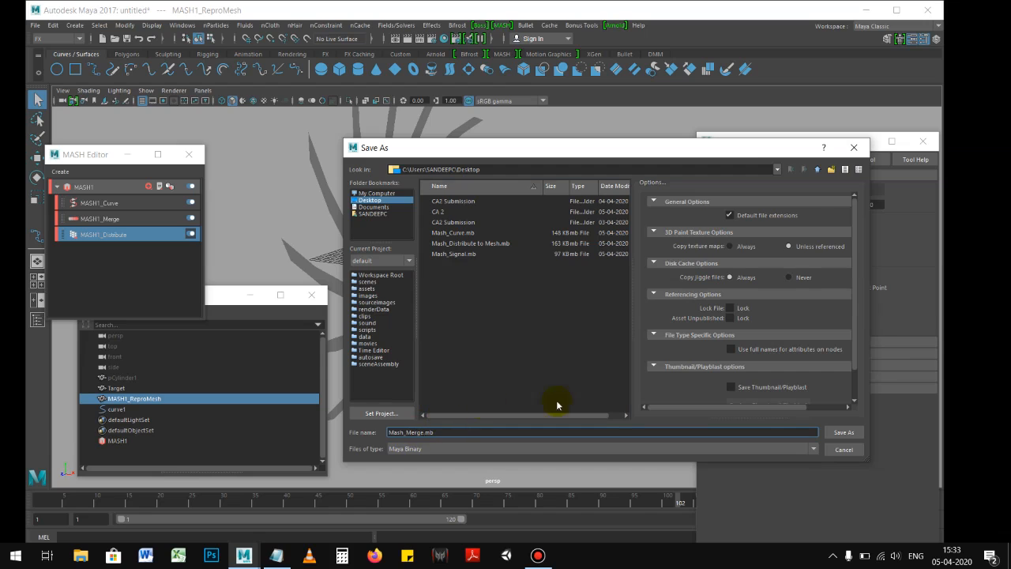
key("Return")
Close the Tool Settings, Outliner and MASH Editor windows and start a new empty scene.
double_click(708, 143)
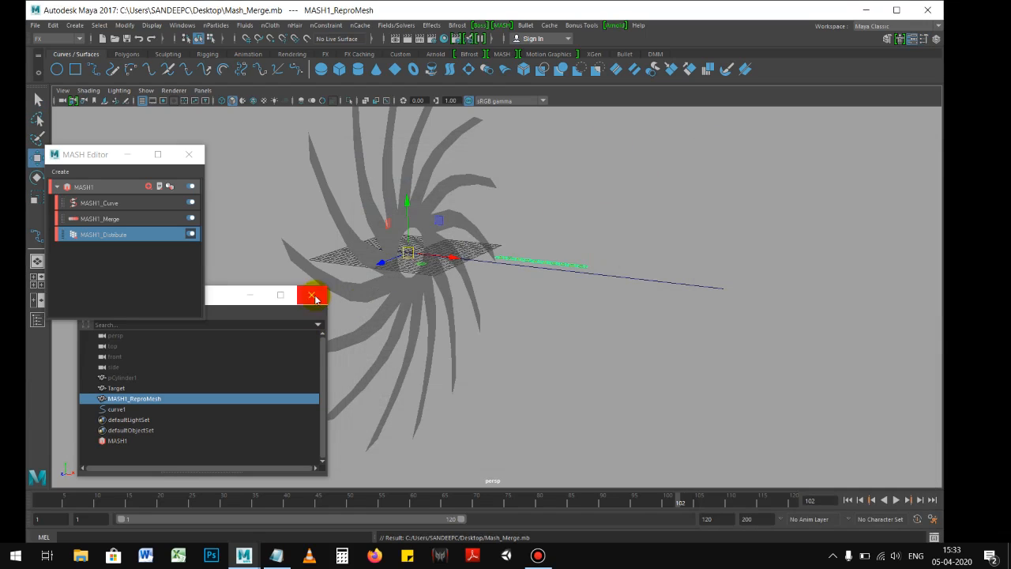
left_click(311, 294)
left_click(189, 154)
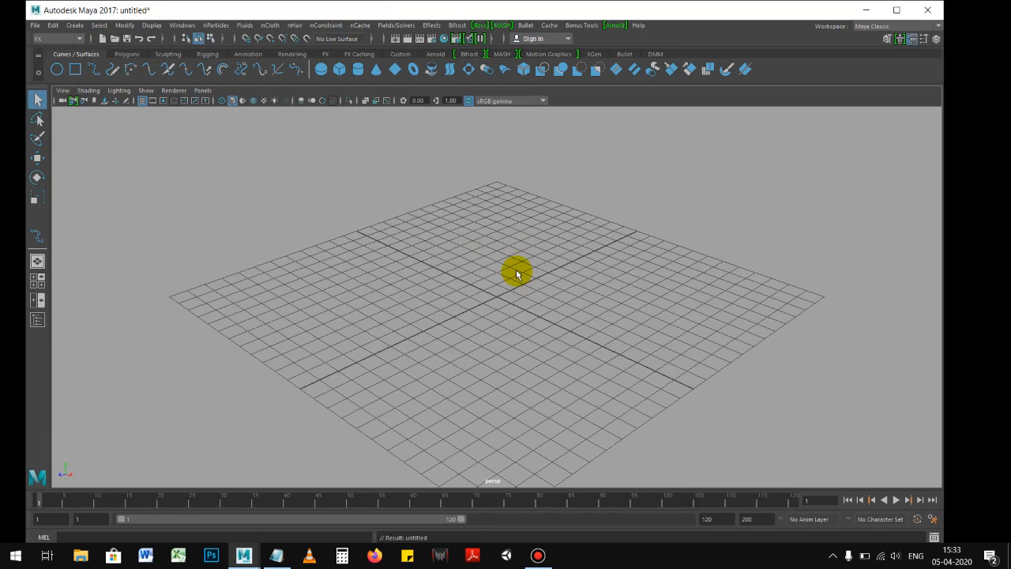
Look through the Others, NAAC 19202 and Documents folders in File Explorer and return to Maya.
key("super+e")
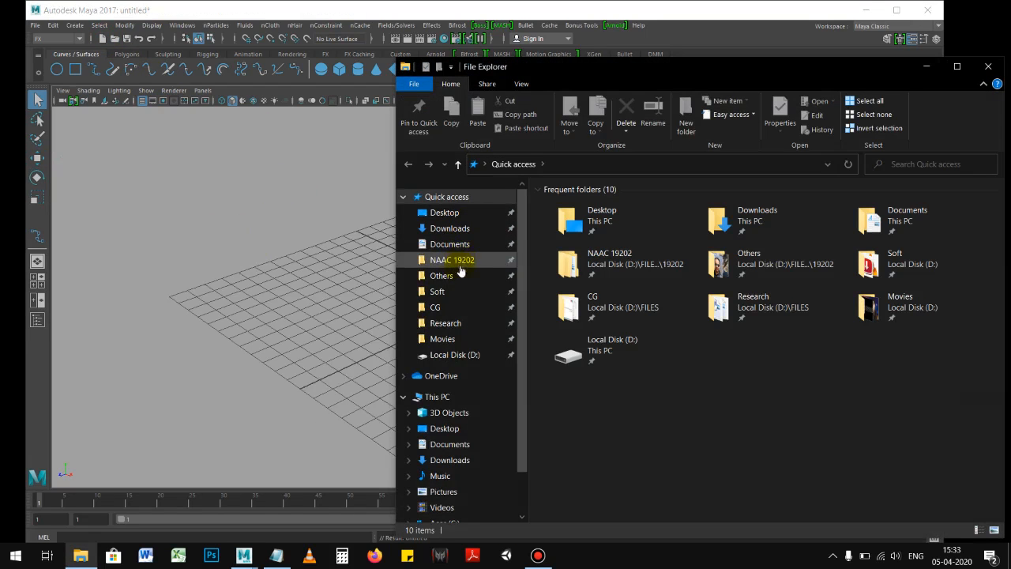
left_click(454, 274)
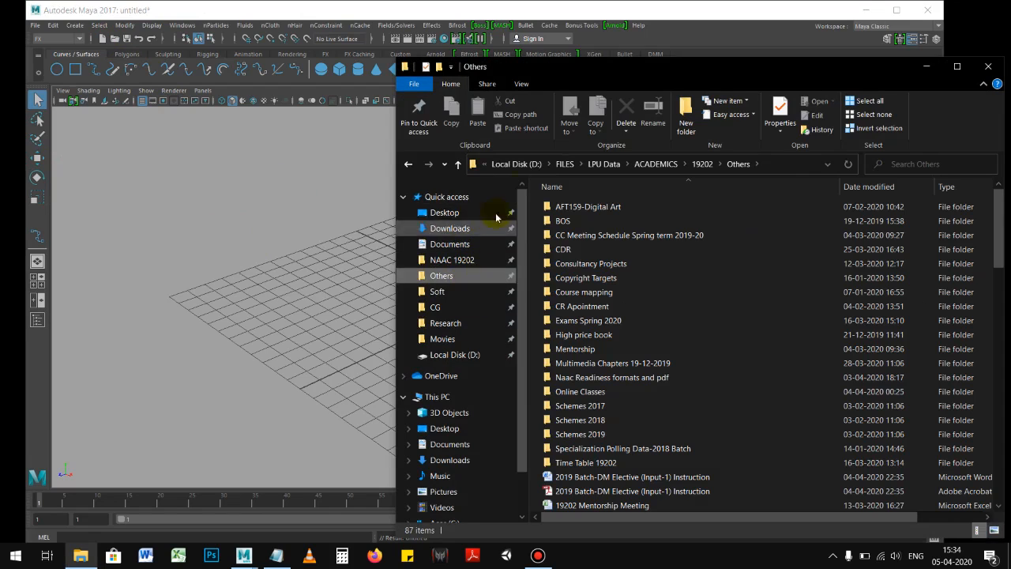
left_click(453, 260)
left_click(456, 276)
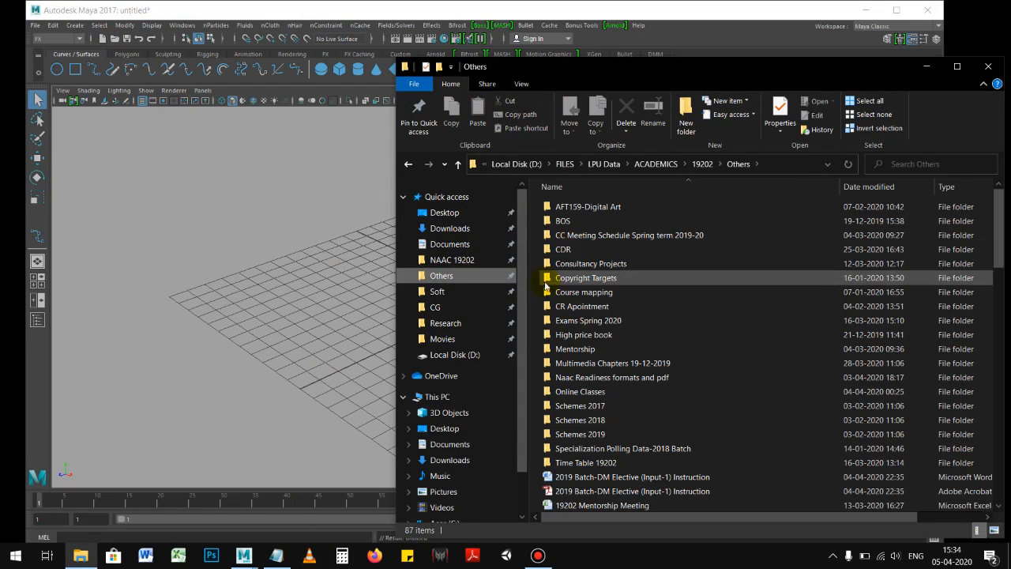
left_click(449, 244)
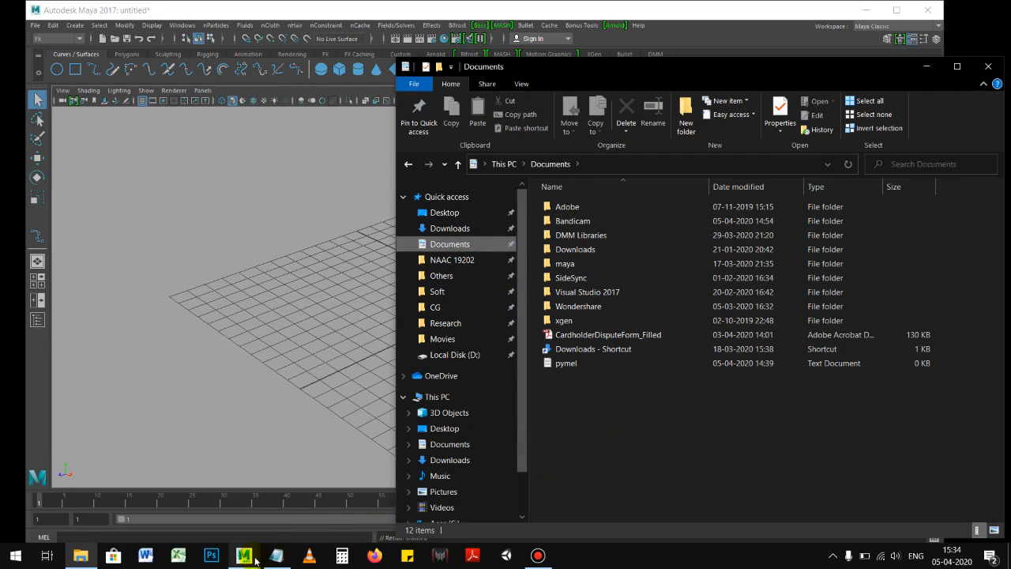
mouse_move(254, 559)
left_click(261, 494)
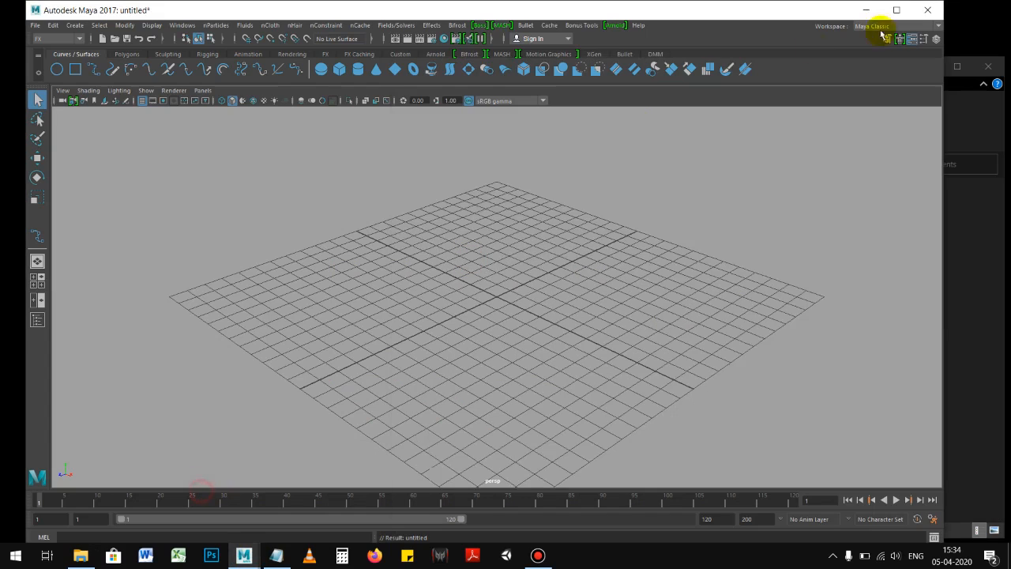
Close Maya and start it again.
left_click(929, 10)
left_click(509, 277)
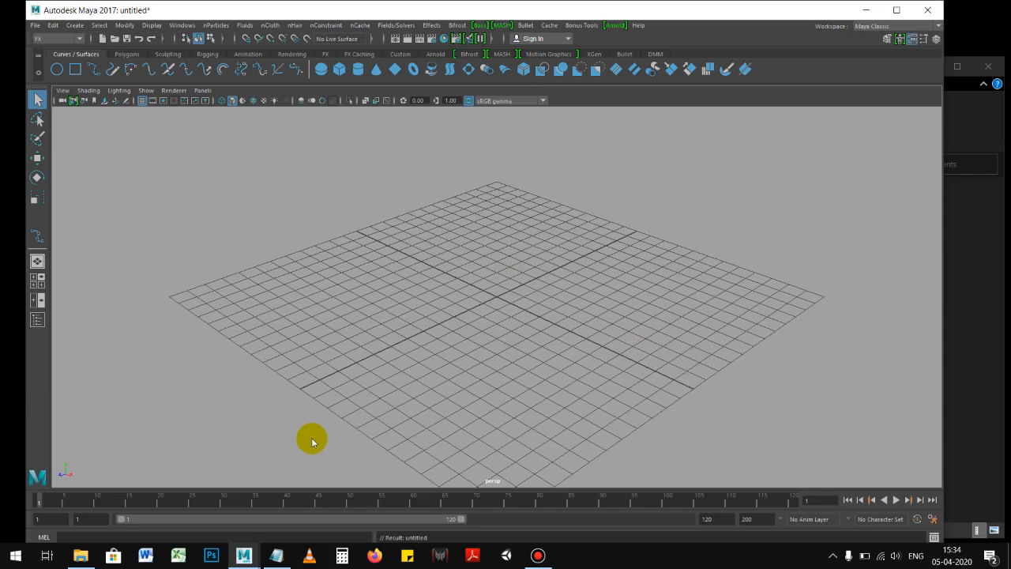
left_click(244, 556)
left_click(248, 454)
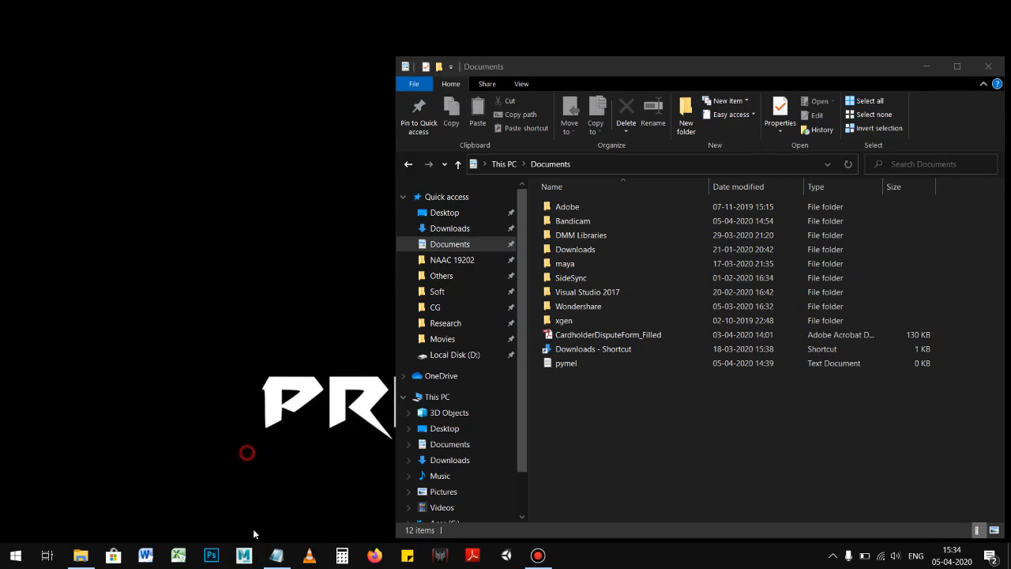
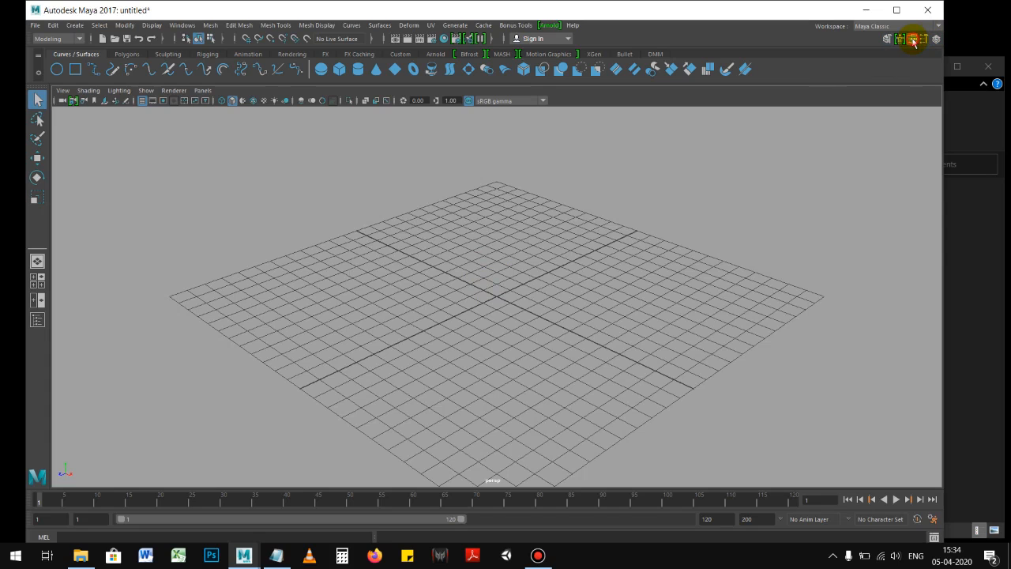
Switch the workspace to Modeling - Standard to bring back the docked Attribute Editor.
left_click(869, 26)
left_click(869, 40)
left_click(911, 40)
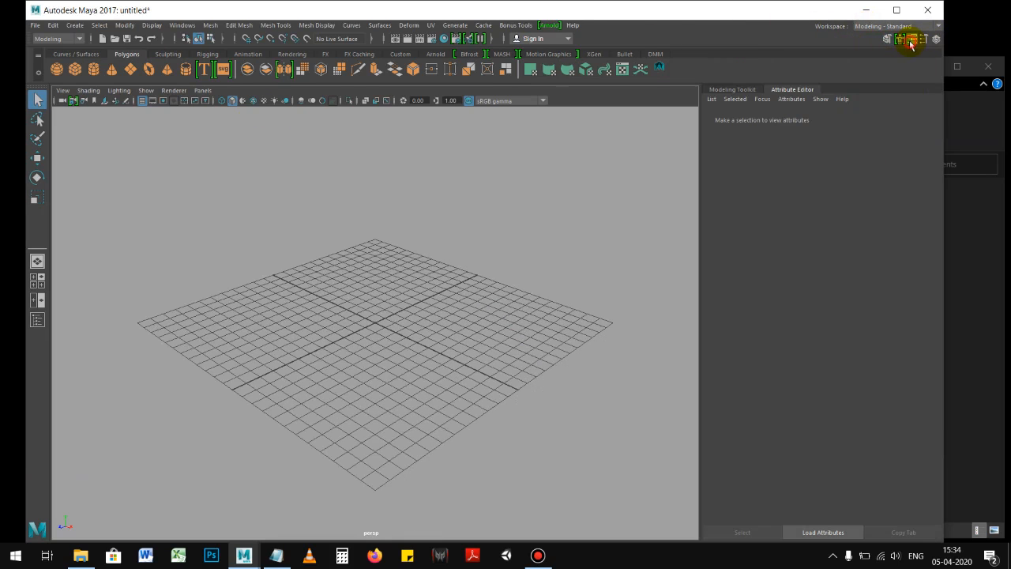
Open the scene Mash_Merge.mb from the Desktop.
left_click(114, 39)
left_click(370, 200)
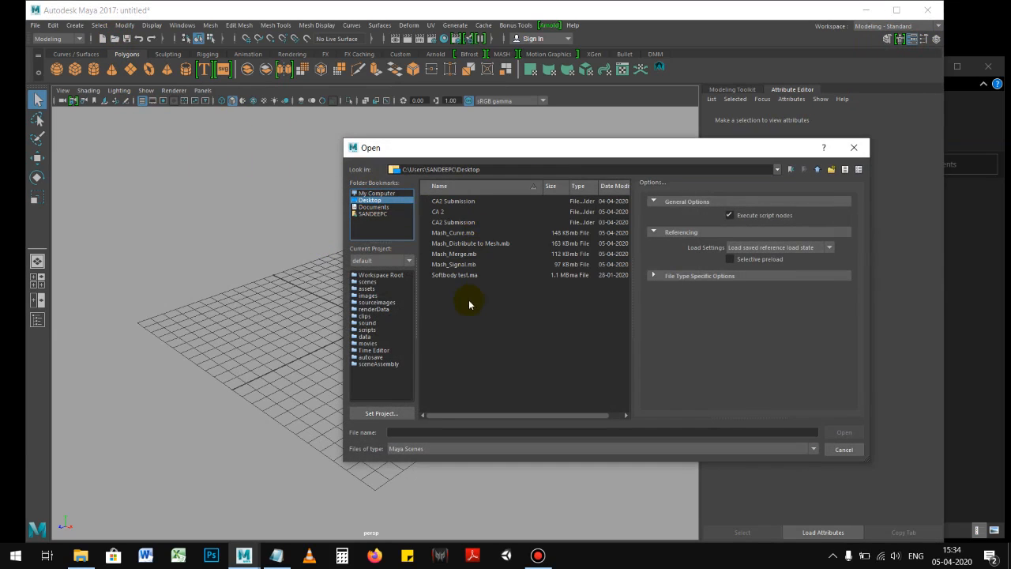
left_click(466, 265)
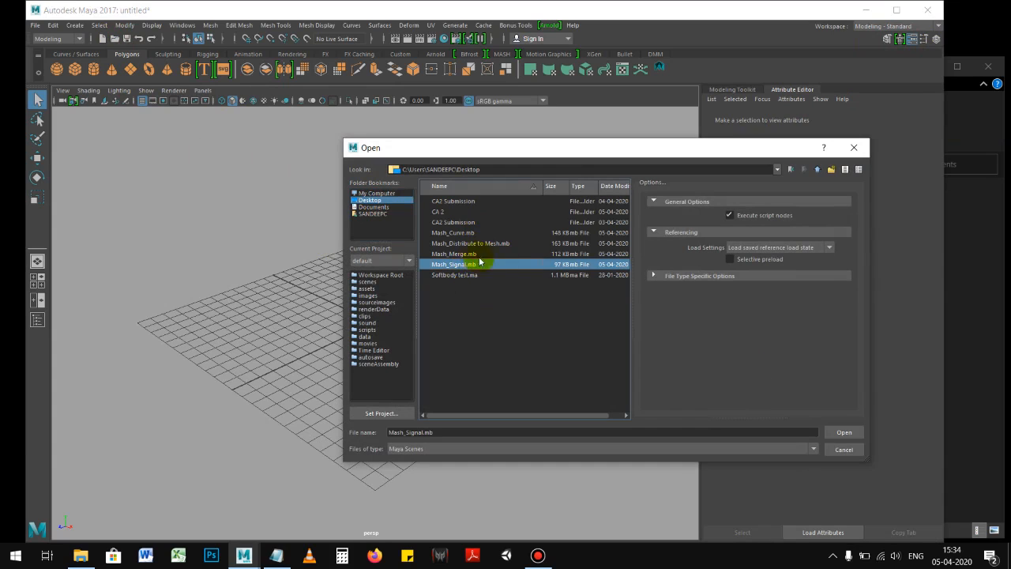
left_click(463, 254)
left_click(842, 432)
left_click(517, 277)
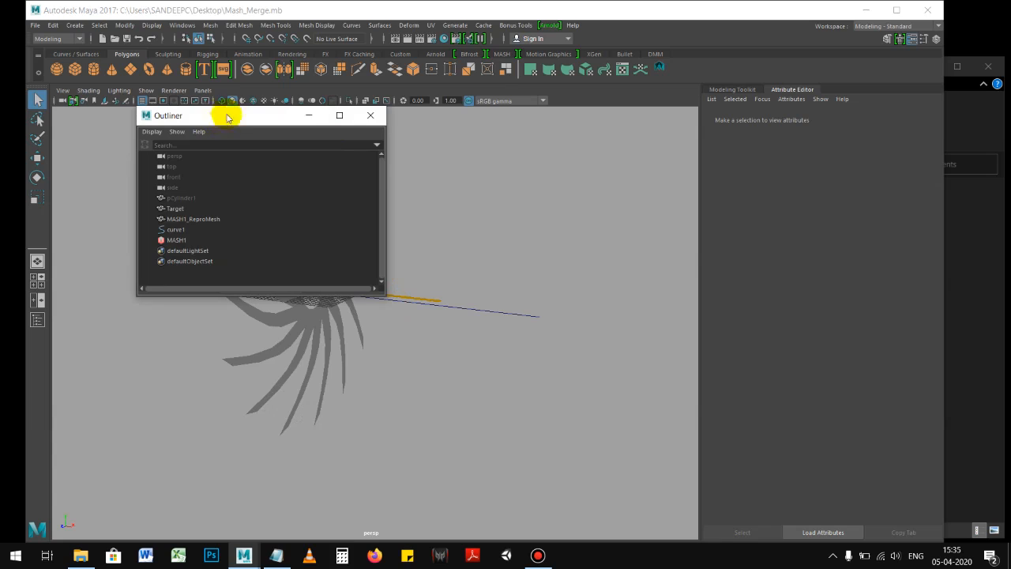
Move the Outliner aside, open the MASH Editor beside the model, and show the attributes of MASH1_Distribute.
left_click_drag(199, 121, 116, 320)
scroll(390, 300, "down", 1)
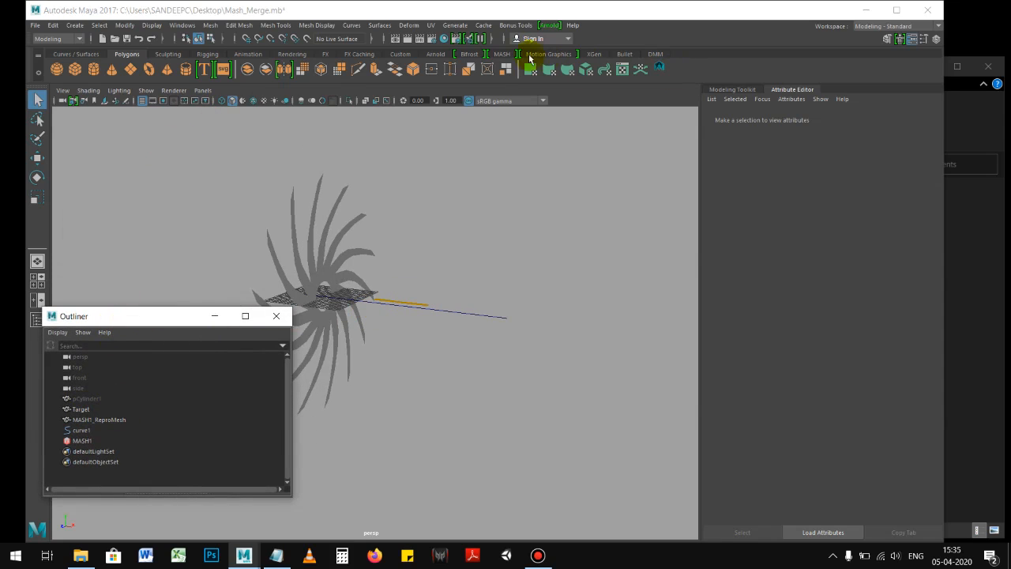
left_click(501, 53)
left_click(94, 68)
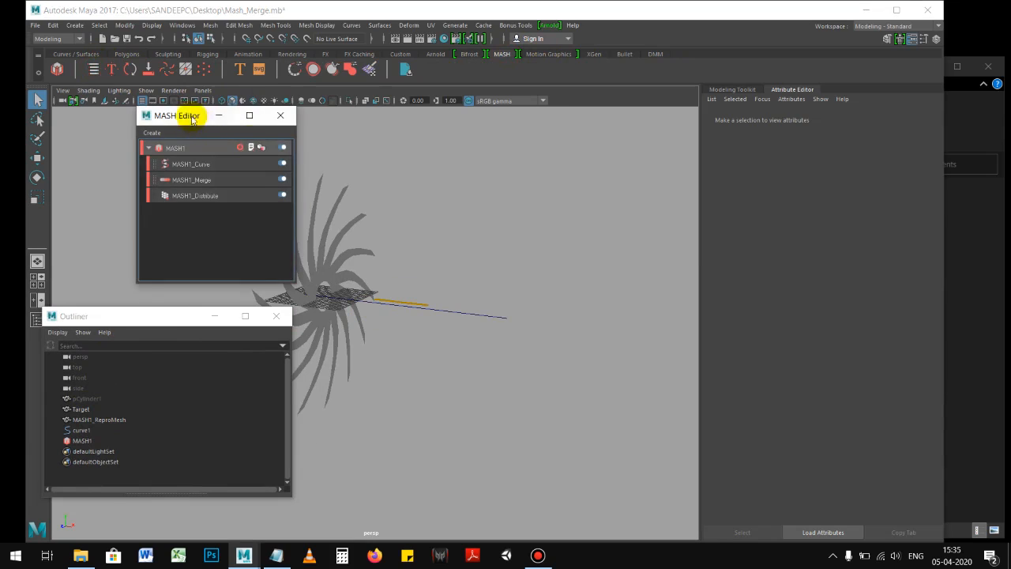
left_click_drag(187, 110, 140, 135)
left_click(170, 216)
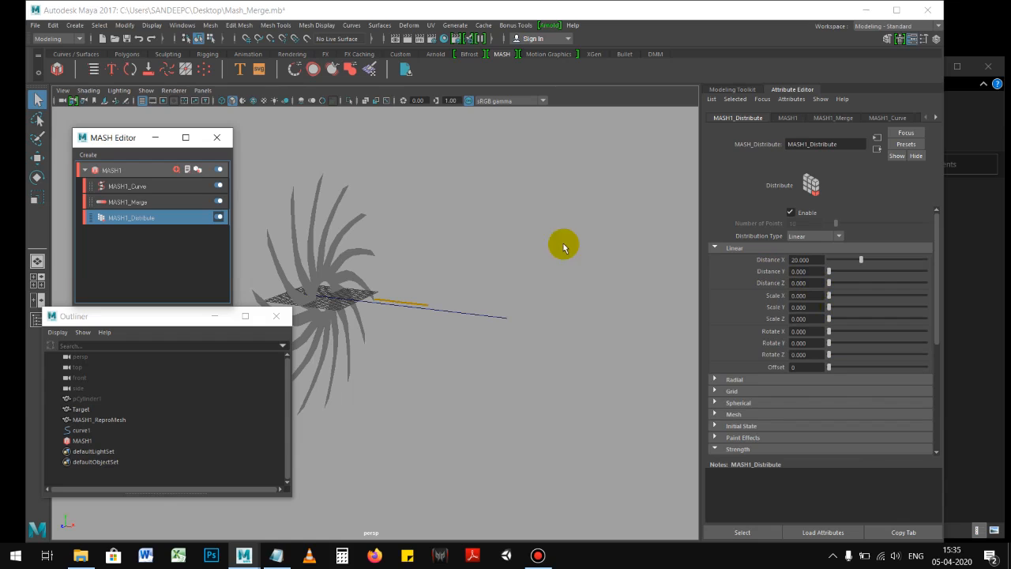
left_click_drag(415, 241, 608, 261, "alt")
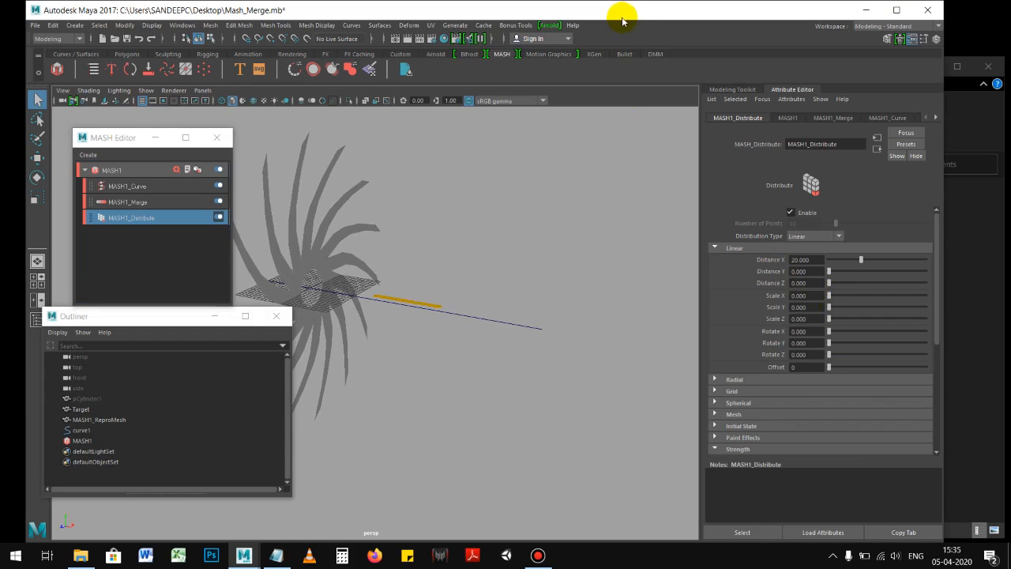
Try the Modeling - Expert and Maya Classic workspaces, and return to Modeling - Standard.
left_click(887, 26)
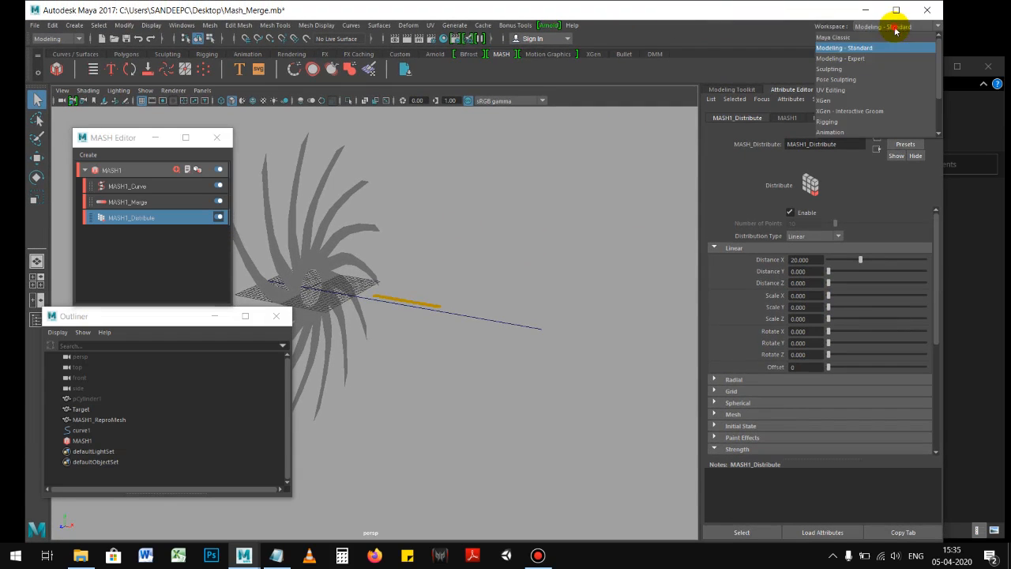
left_click(849, 52)
left_click(867, 27)
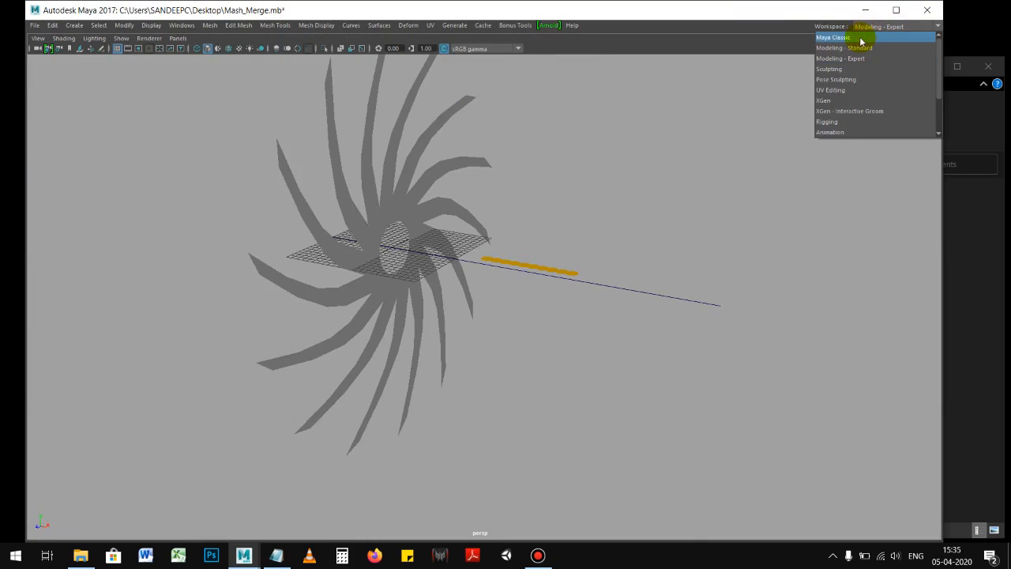
left_click(860, 36)
left_click(875, 28)
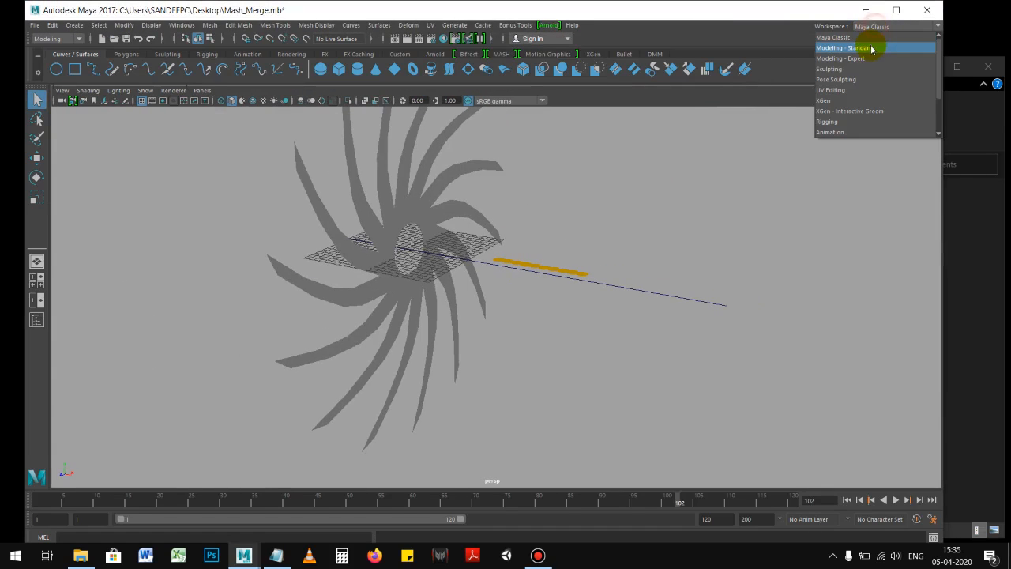
left_click(845, 48)
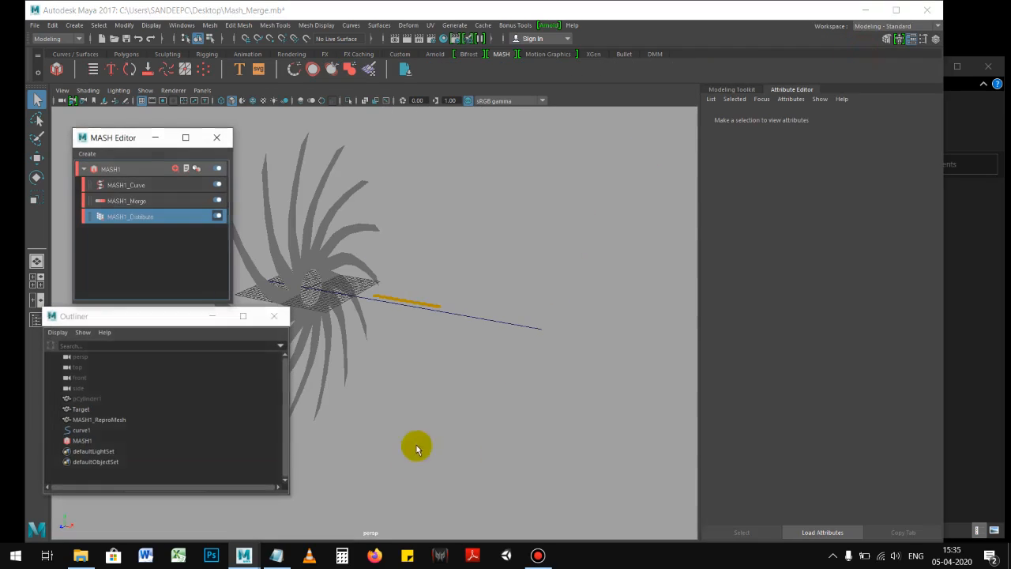
Switch the workspace to Animation and shrink the Graph Editor to enlarge the perspective view.
left_click(888, 26)
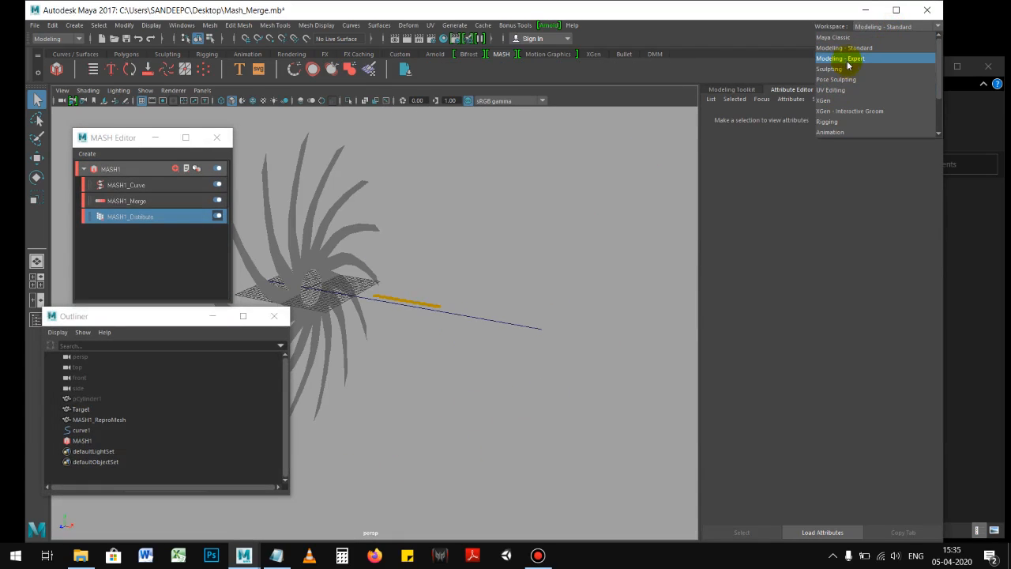
left_click(835, 131)
mouse_move(623, 283)
right_mouse_down("alt")
mouse_move(596, 282)
mouse_move(614, 289)
mouse_move(616, 279)
right_mouse_up("alt")
key("w")
left_click_drag(562, 258, 278, 269, "alt")
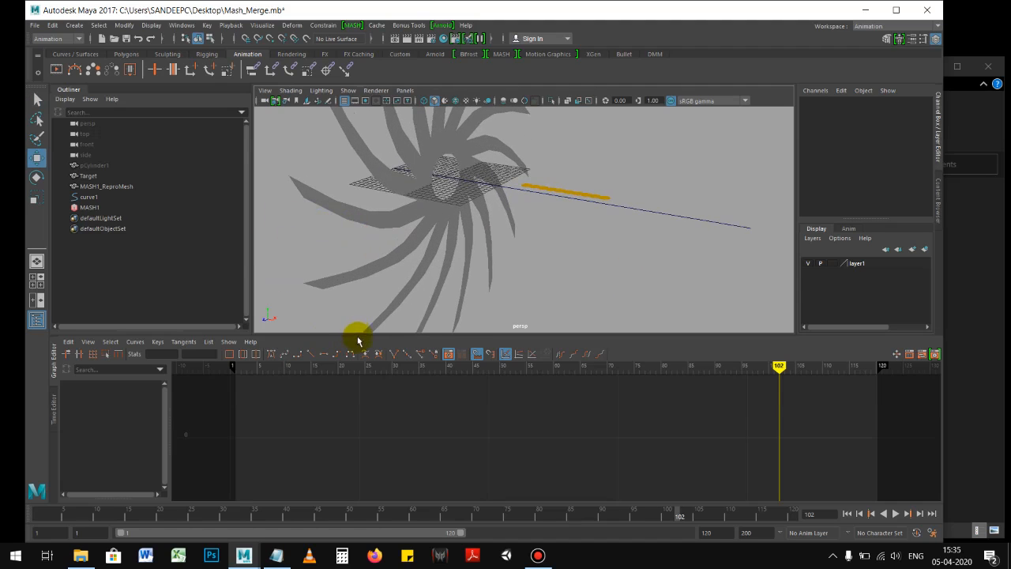
left_click_drag(356, 335, 354, 479)
left_click_drag(539, 286, 411, 251, "alt")
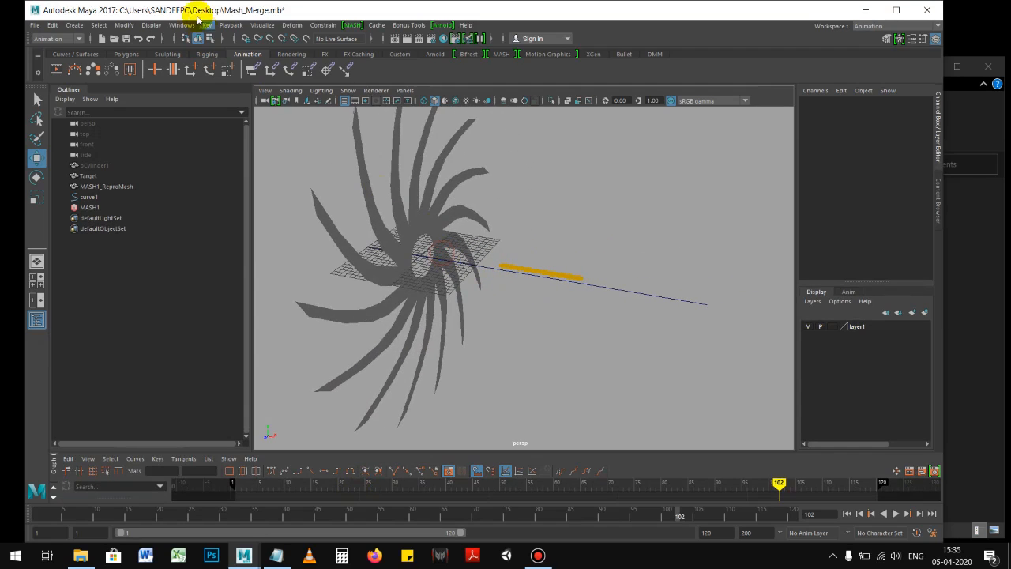
Open the MASH Editor over the Outliner and show the attributes of MASH1_Distribute in the Attribute Editor.
left_click(500, 54)
left_click(93, 72)
left_click_drag(187, 119, 148, 216)
left_click(158, 295)
left_click_drag(241, 119, 931, 224)
left_click(940, 214)
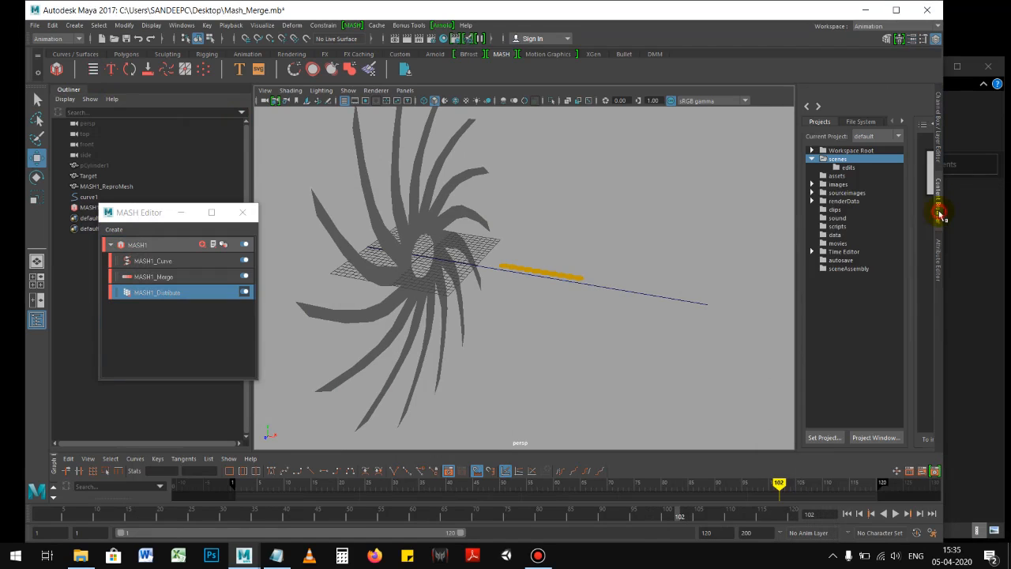
left_click(939, 257)
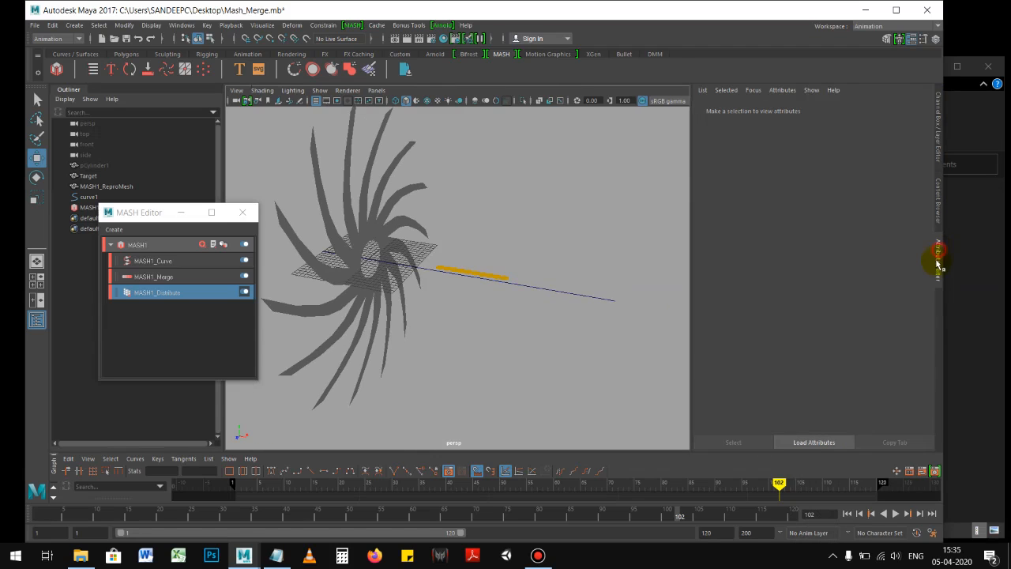
left_click(398, 230)
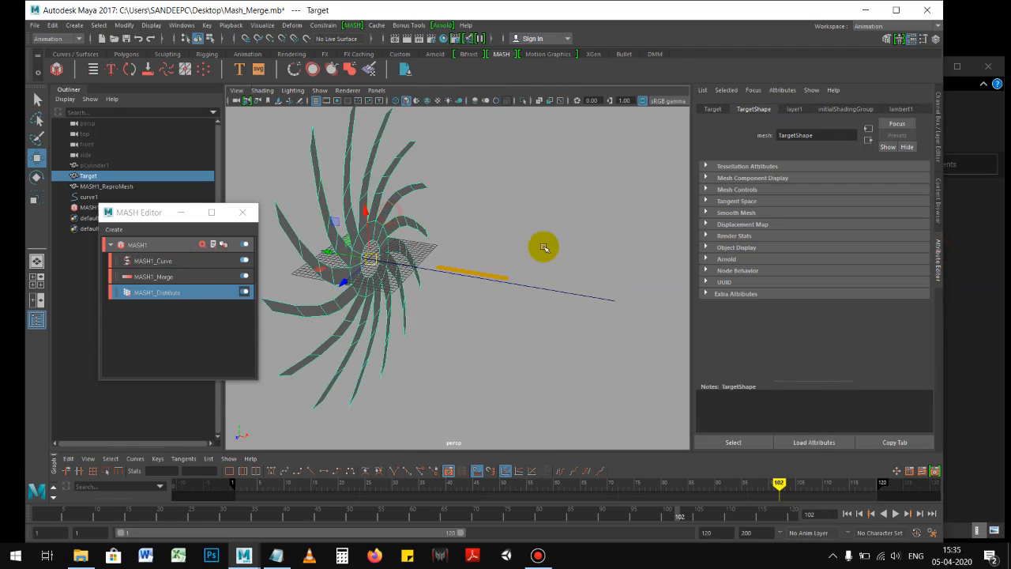
left_click(184, 293)
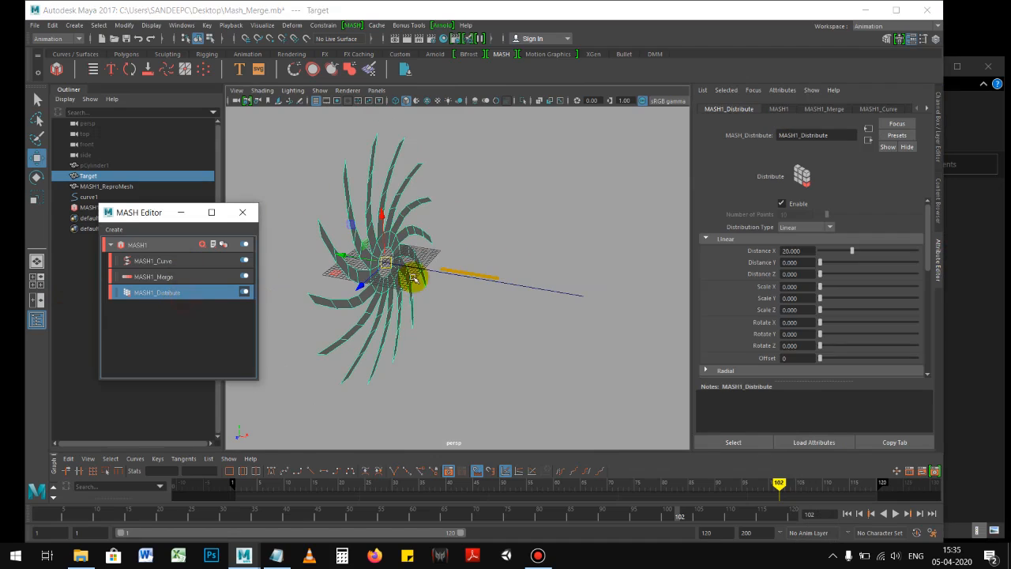
Play the animation from the first frame to check the row of discs moving along the curve.
left_click_drag(545, 251, 515, 269, "alt")
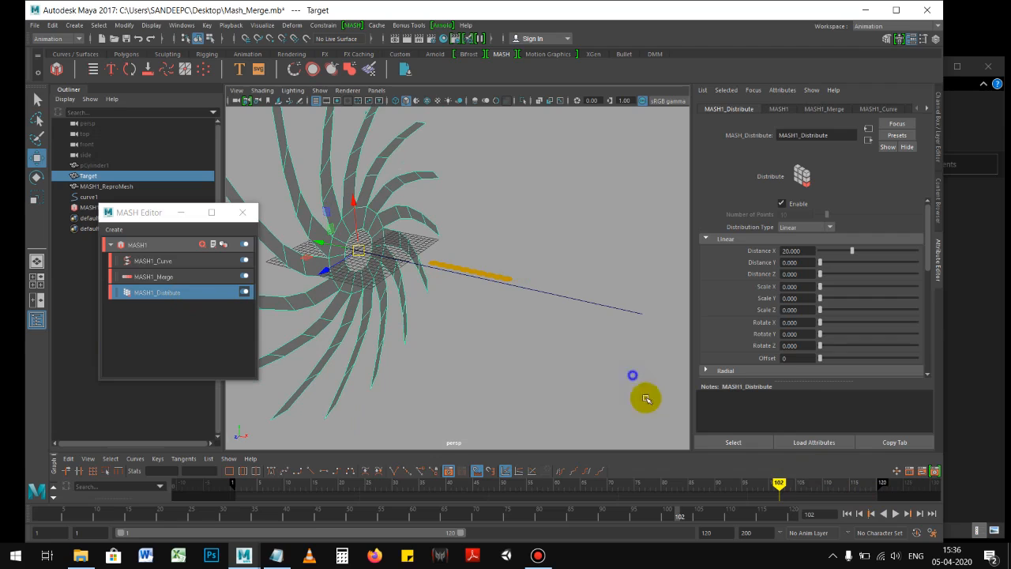
left_click(846, 513)
left_click(899, 515)
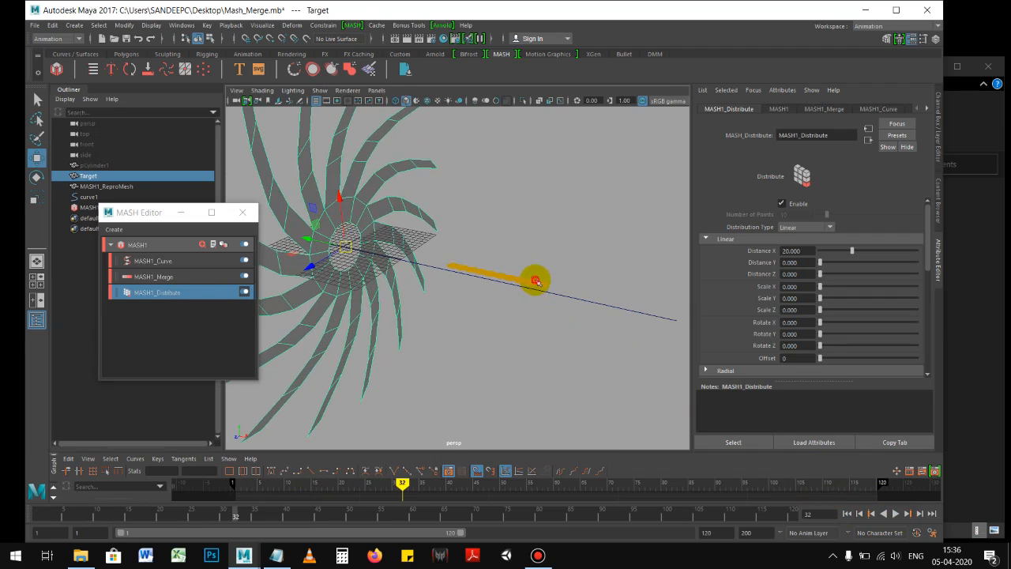
Change the Distribution Type of MASH1_Distribute to Grid and show its grid settings.
left_click(535, 279)
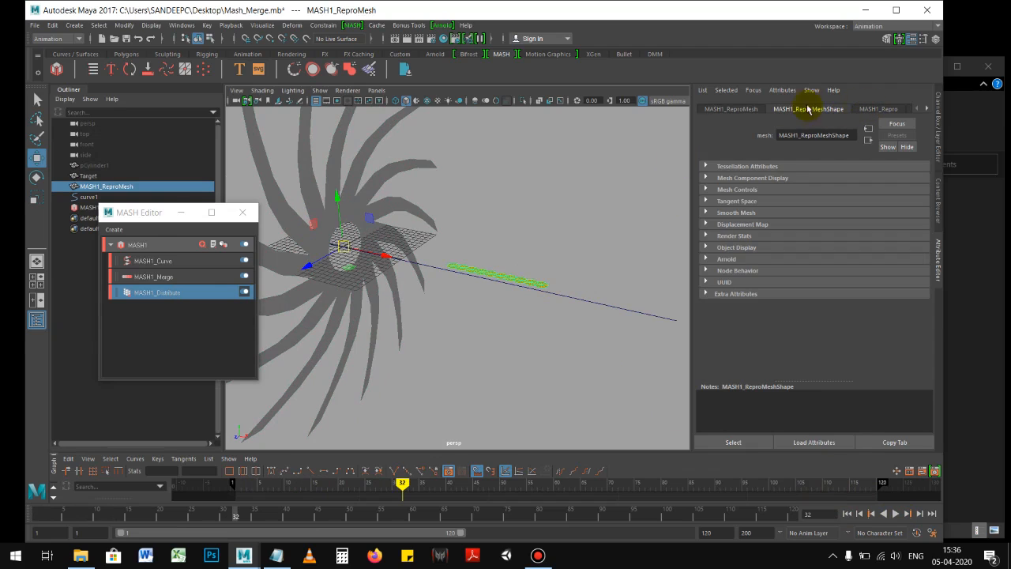
left_click(163, 294)
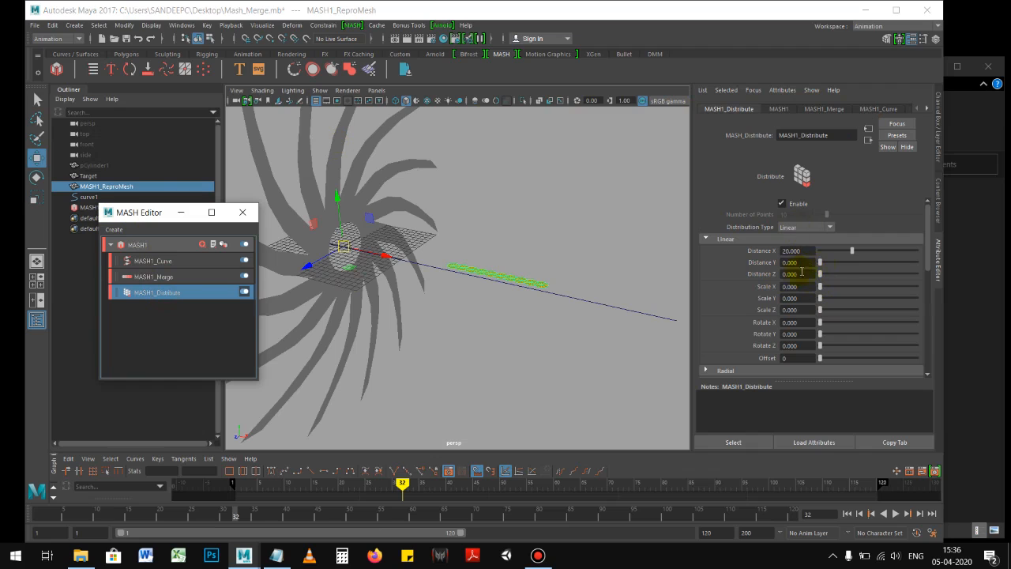
left_click(802, 227)
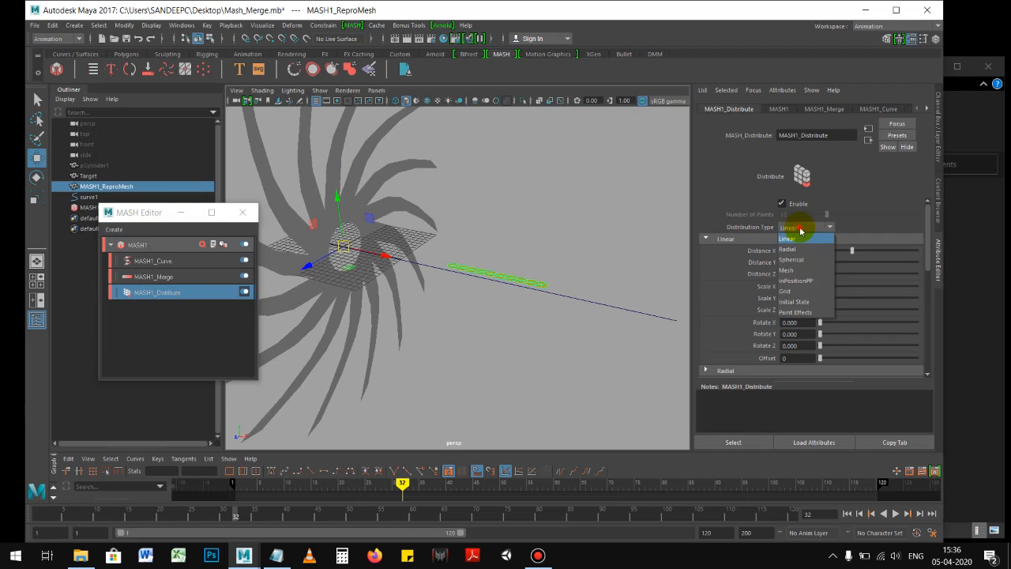
left_click(786, 291)
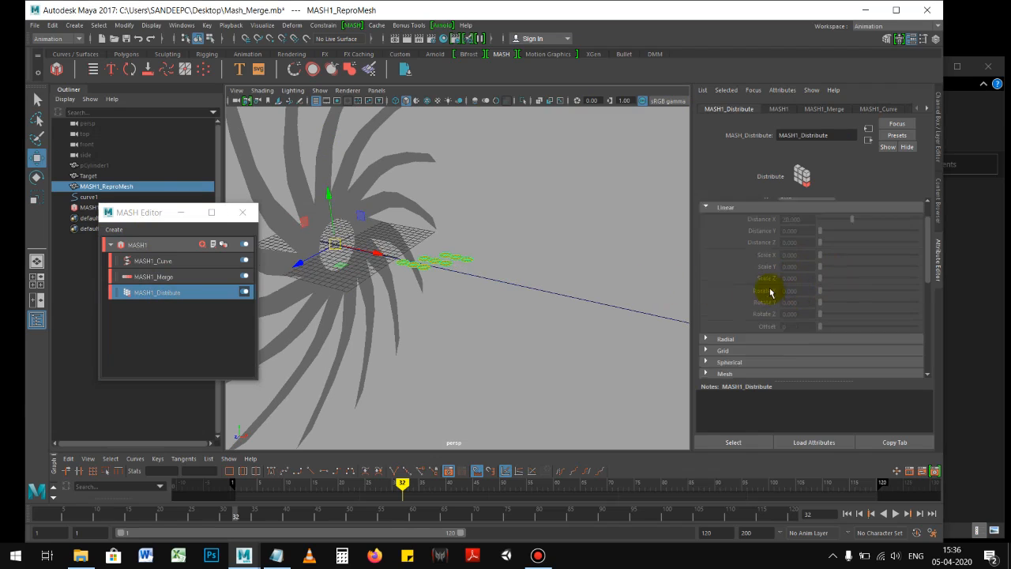
scroll(773, 269, "down", 4)
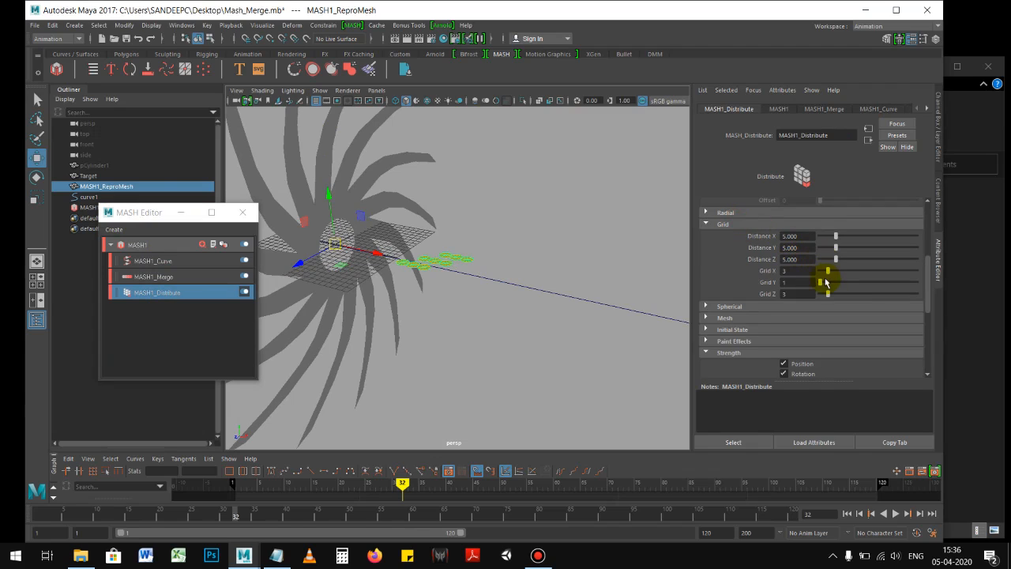
Set Grid X, Grid Y and Grid Z of MASH1_Distribute to 4 each.
left_click_drag(821, 285, 827, 285)
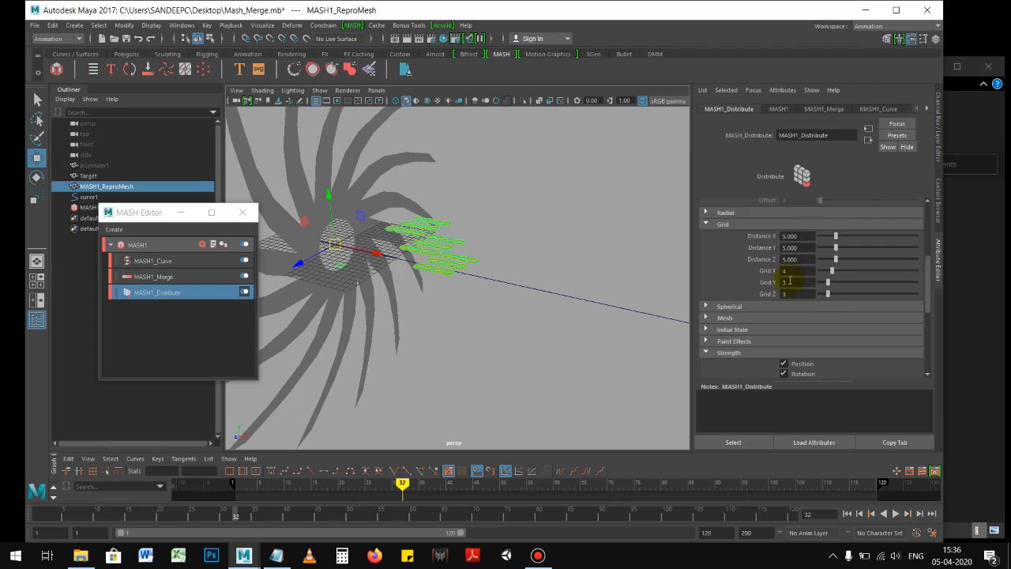
type("4")
left_click_drag(801, 295, 756, 300)
type("4")
left_click_drag(799, 270, 758, 272)
left_click_drag(409, 250, 463, 287, "alt")
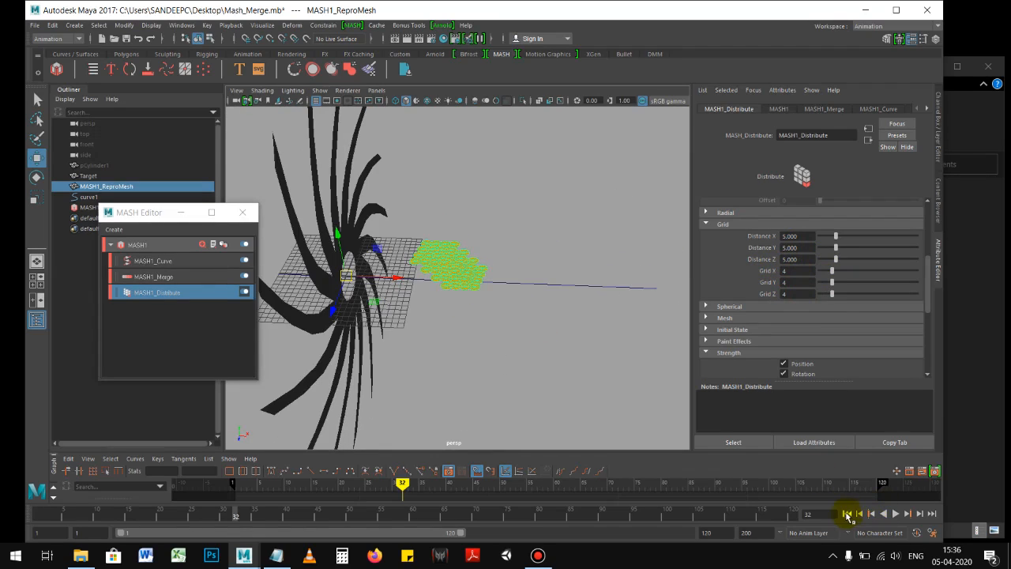
Replay the animation with the disc grid, select the Target mesh, and move the MASH Editor below the Outliner list.
left_click(846, 513)
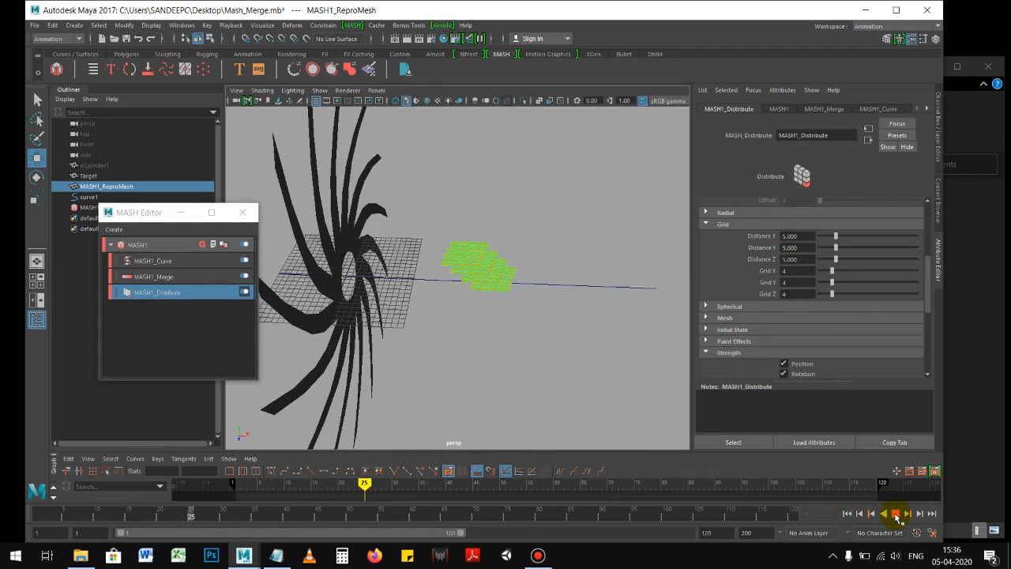
left_click(896, 514)
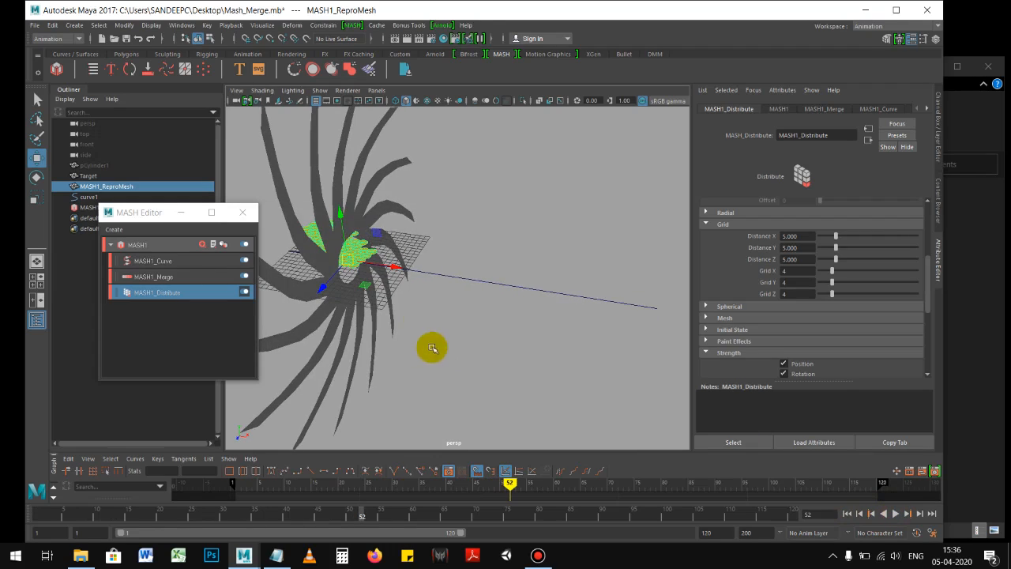
left_click(312, 221)
left_click_drag(136, 213, 115, 281)
left_click_drag(425, 210, 466, 244, "alt")
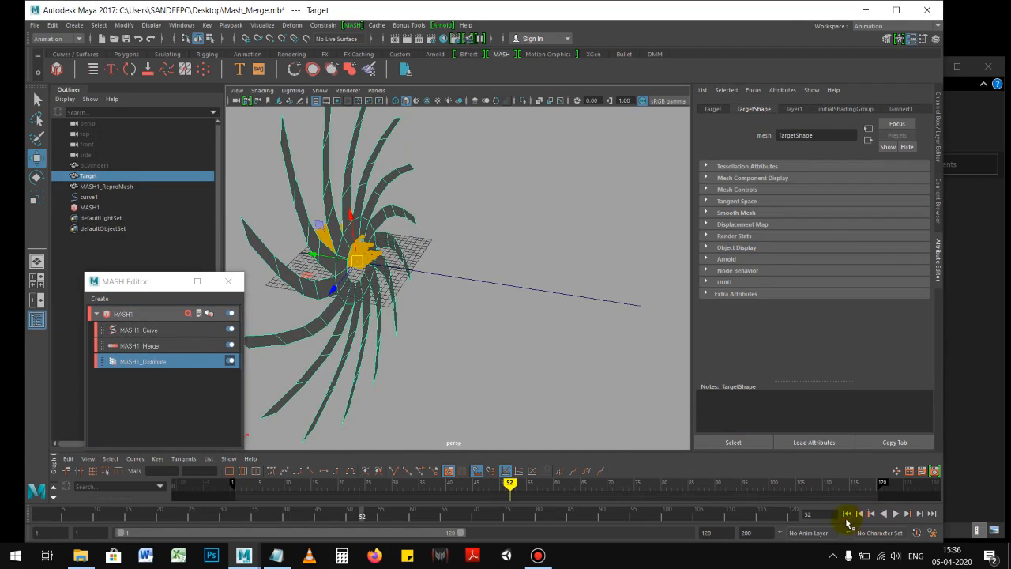
Replay the animation twice from the first frame to examine how the discs pass the bladed Target mesh, and stop at frame 41.
left_click(847, 514)
left_click(897, 513)
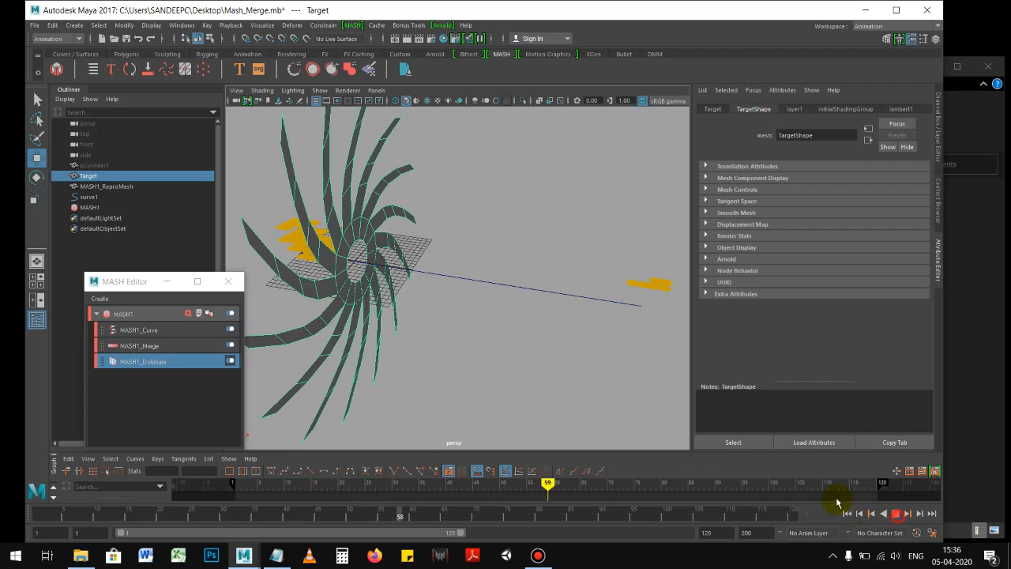
left_click(897, 514)
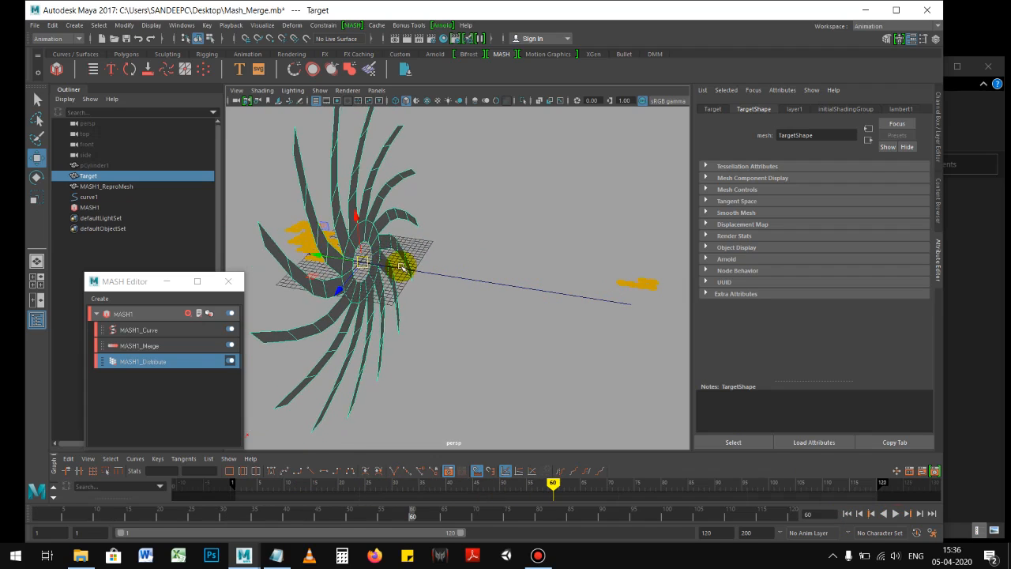
left_click_drag(401, 269, 315, 245, "alt")
scroll(458, 279, "down", 1)
scroll(395, 265, "up", 2)
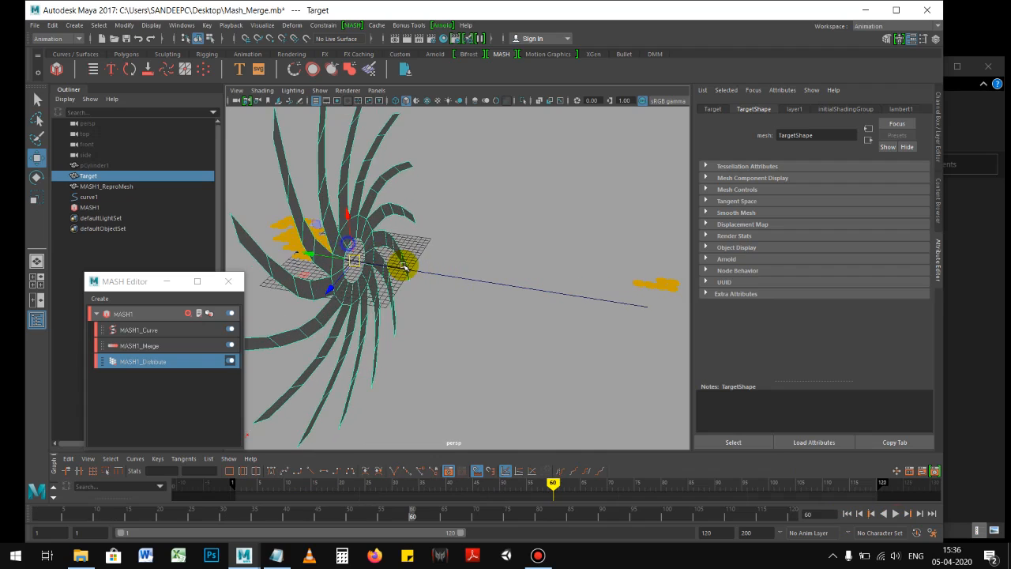
left_click(846, 514)
left_click(896, 515)
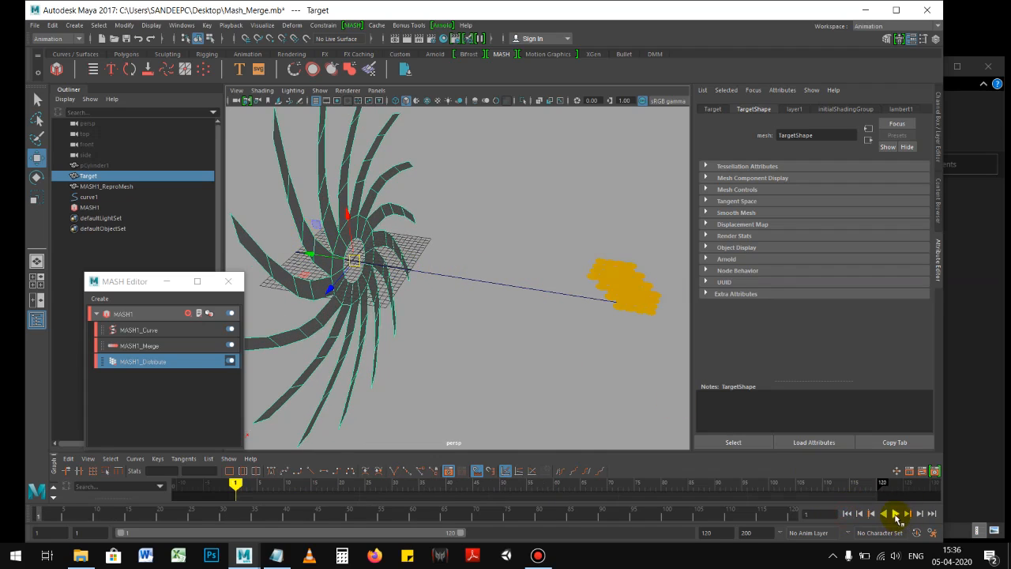
left_click(896, 515)
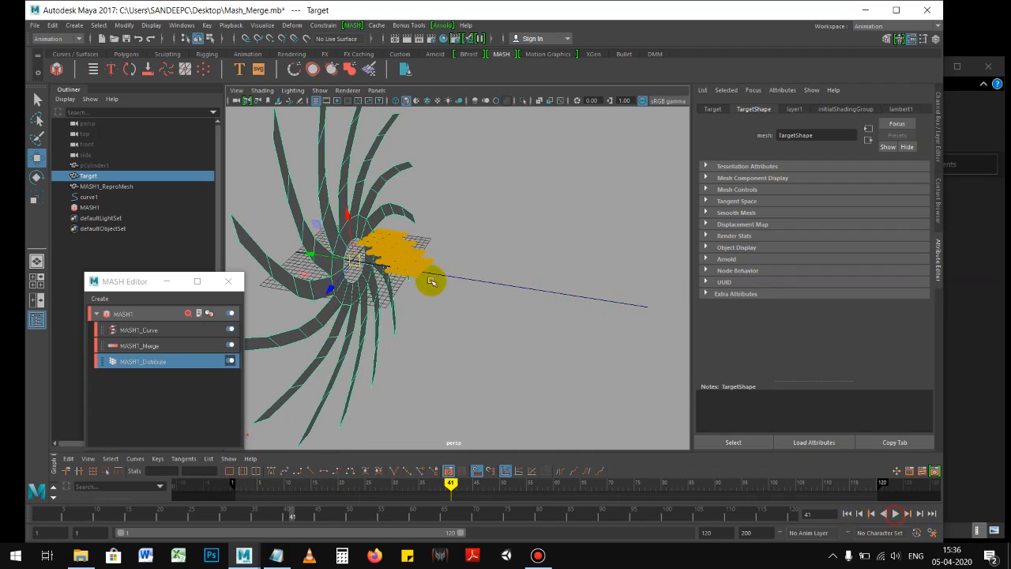
Try to connect the Target mesh as the Child Node of MASH1_Merge.
left_click(433, 264)
left_click_drag(436, 261, 293, 226, "alt")
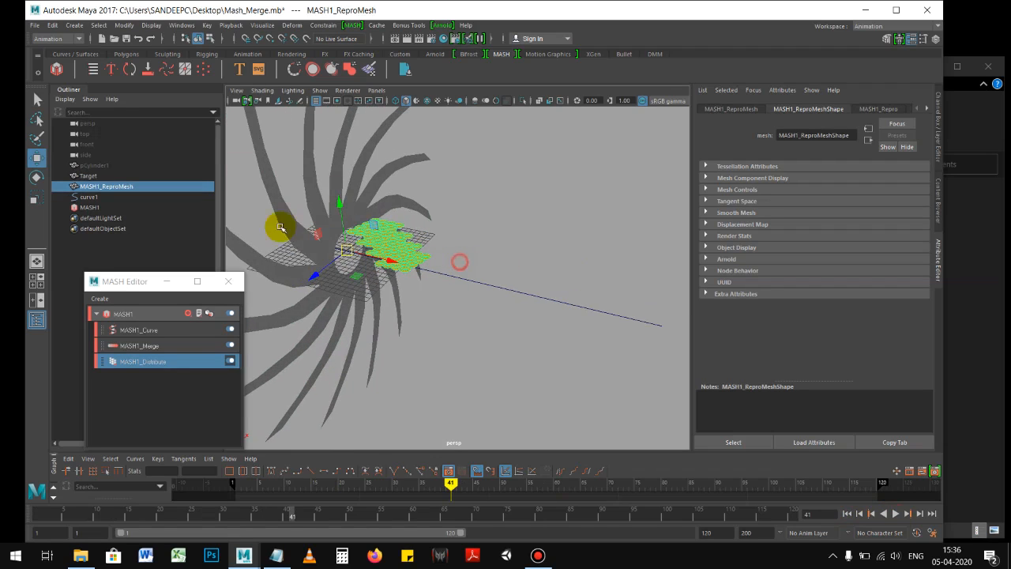
left_click(169, 346)
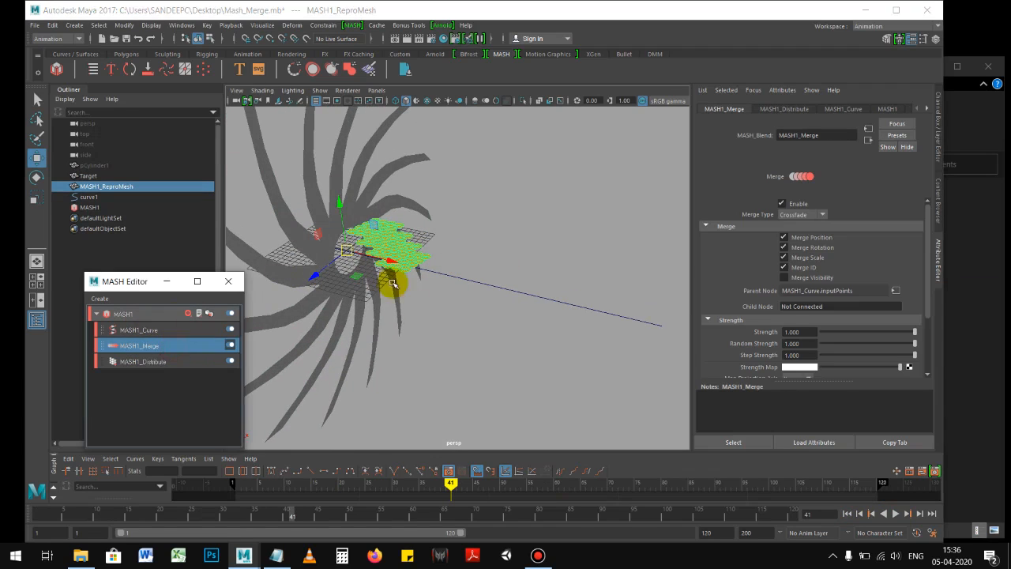
left_click(798, 311)
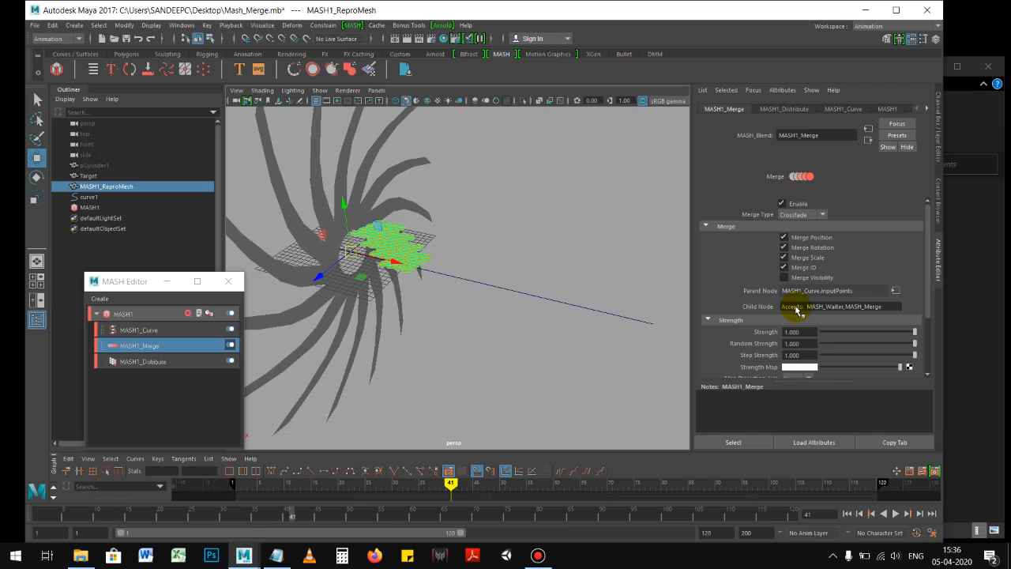
left_click(114, 115)
left_click_drag(88, 180, 814, 309)
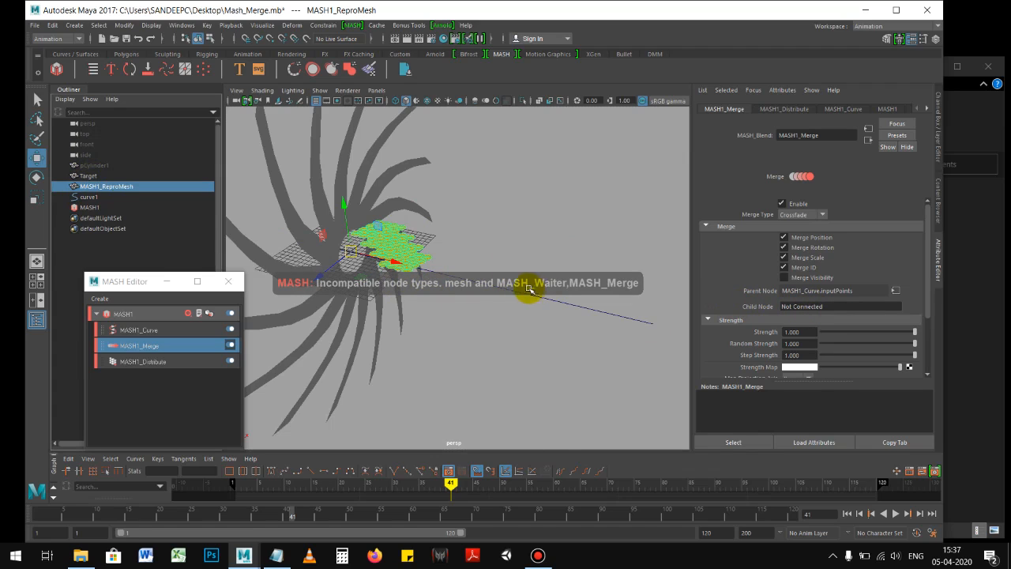
Create a second MASH network from the Target mesh.
left_click(285, 163)
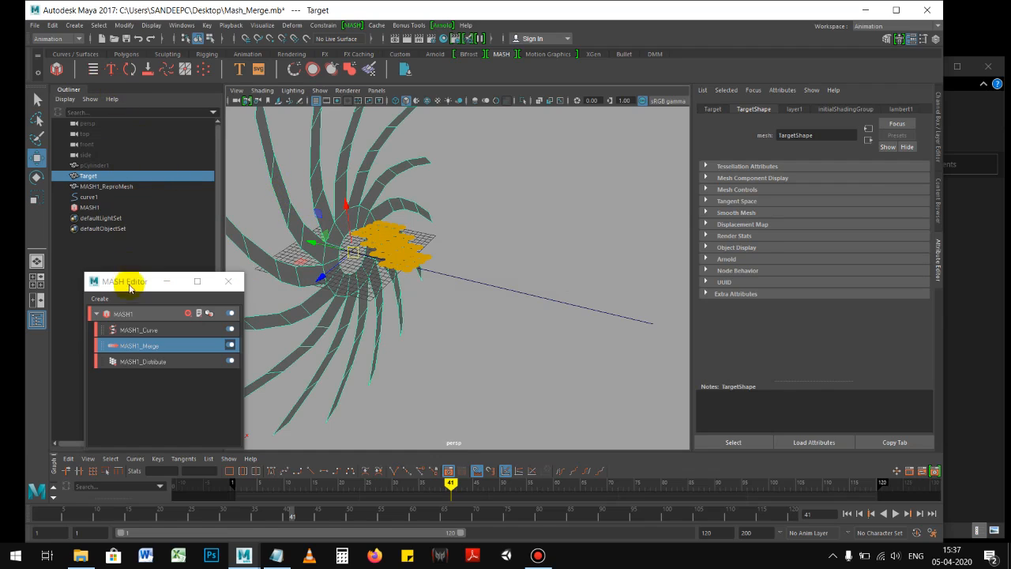
left_click_drag(119, 286, 112, 288)
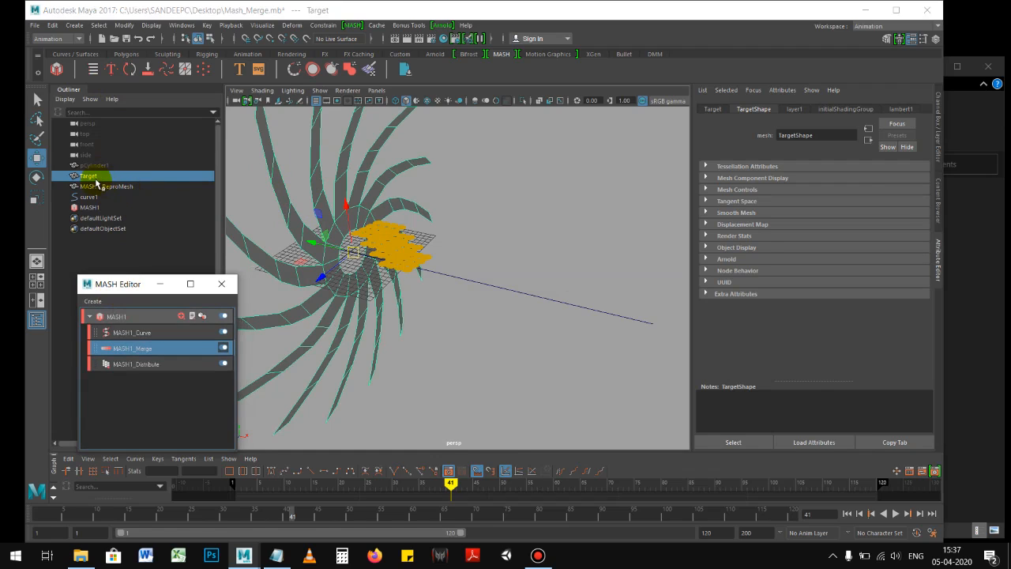
left_click(128, 286)
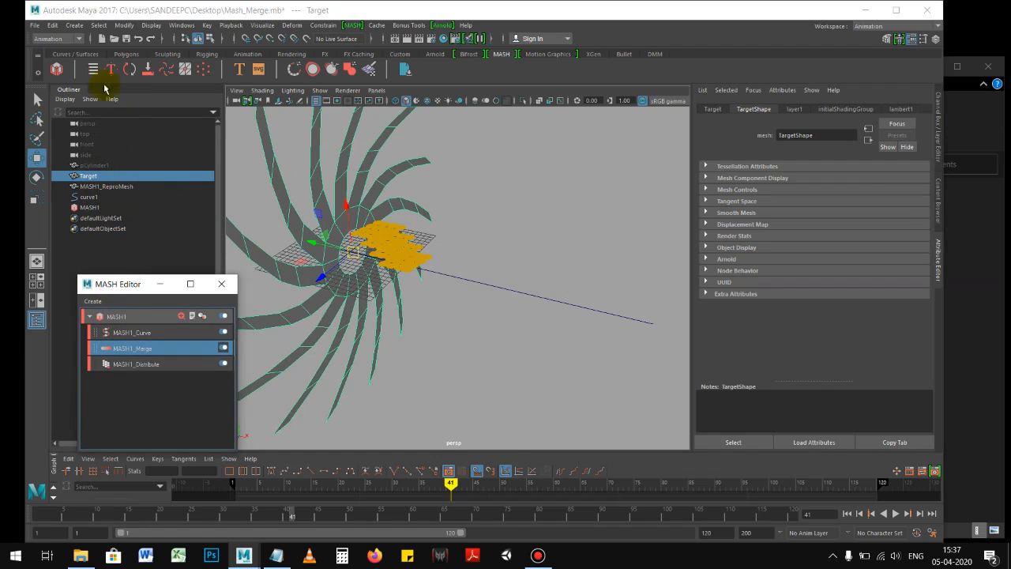
left_click(56, 70)
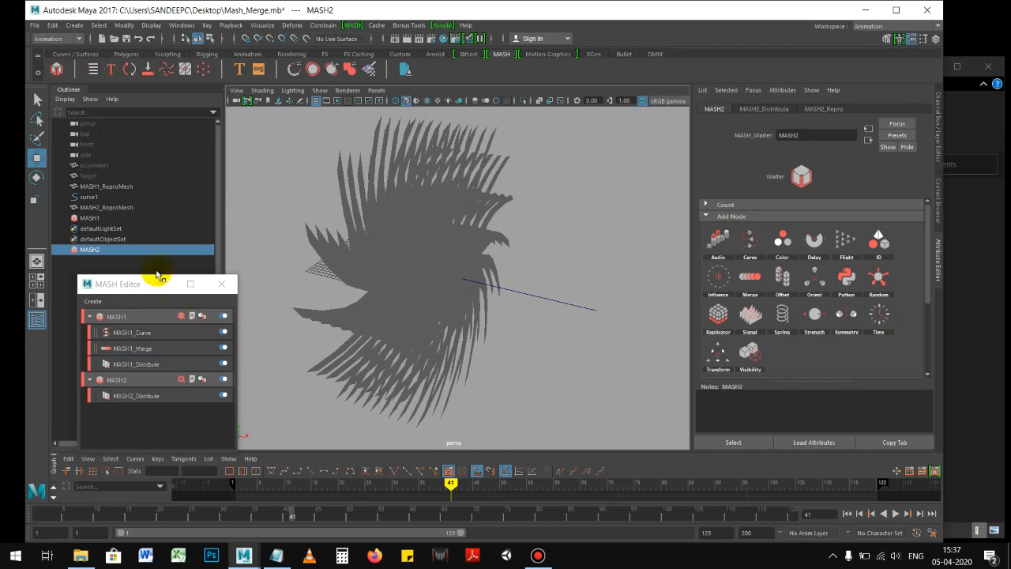
Reduce the Number of Points of MASH2_Distribute to 1.
left_click(94, 218)
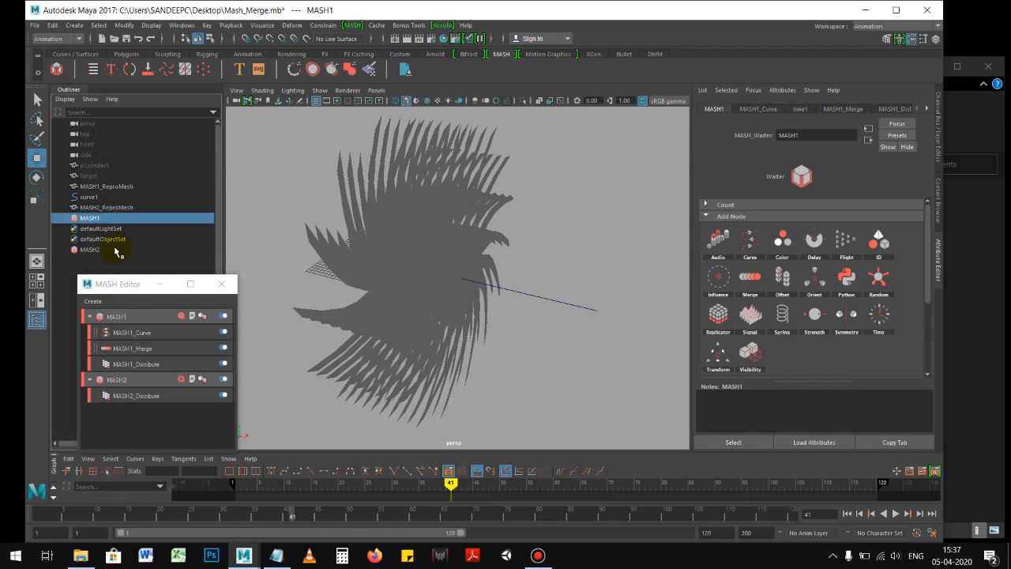
left_click(116, 250)
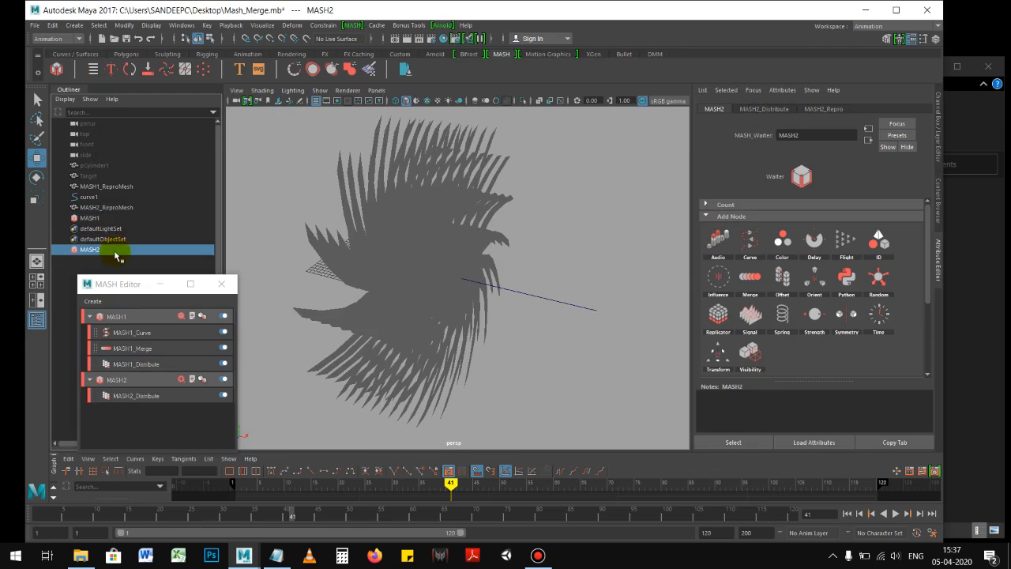
left_click(760, 111)
left_click(797, 253)
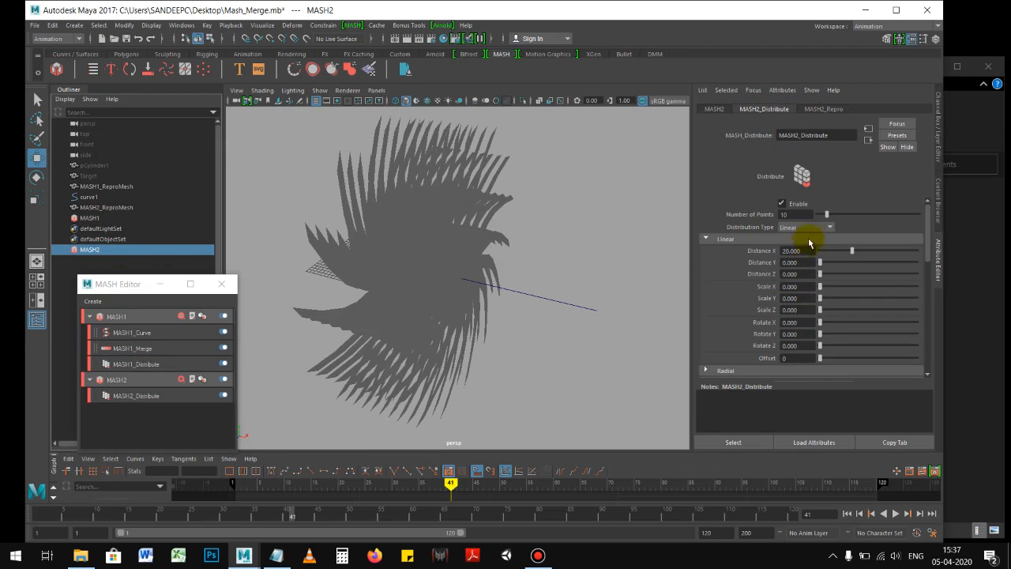
left_click_drag(827, 214, 806, 222)
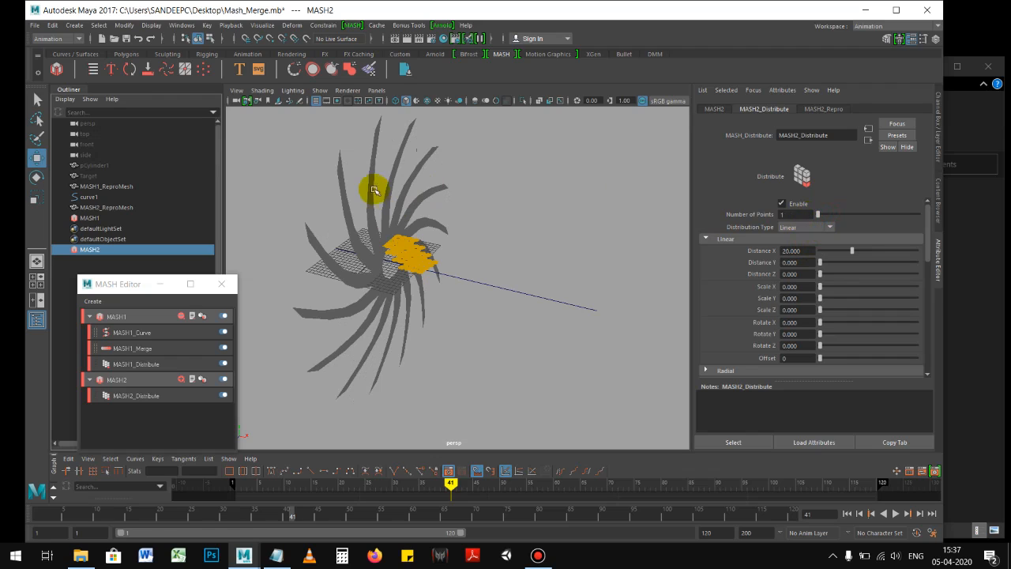
Connect MASH2 as the Child Node of MASH1_Merge.
left_click(403, 247)
scroll(405, 250, "up", 3)
scroll(403, 250, "down", 2)
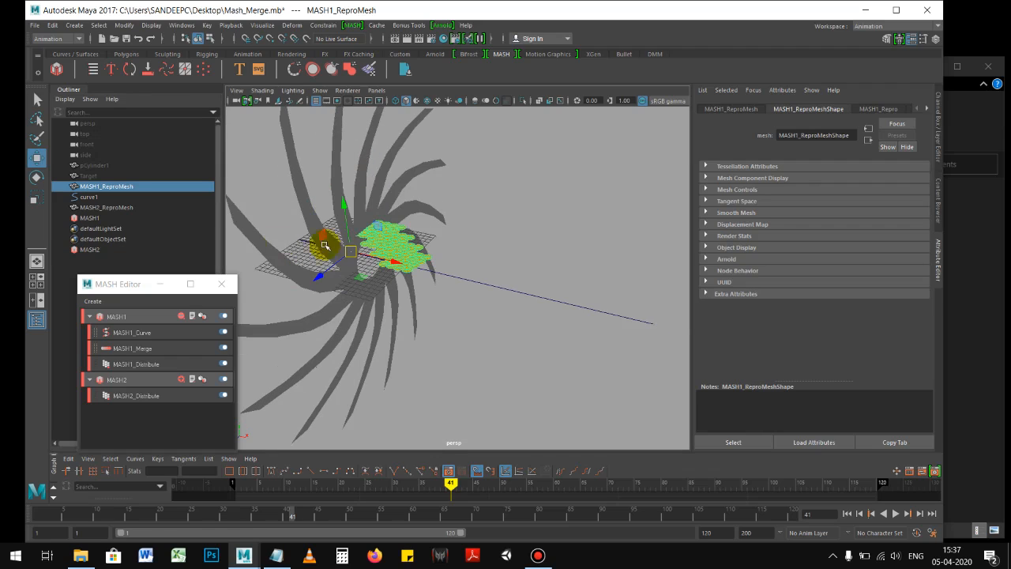
left_click(157, 349)
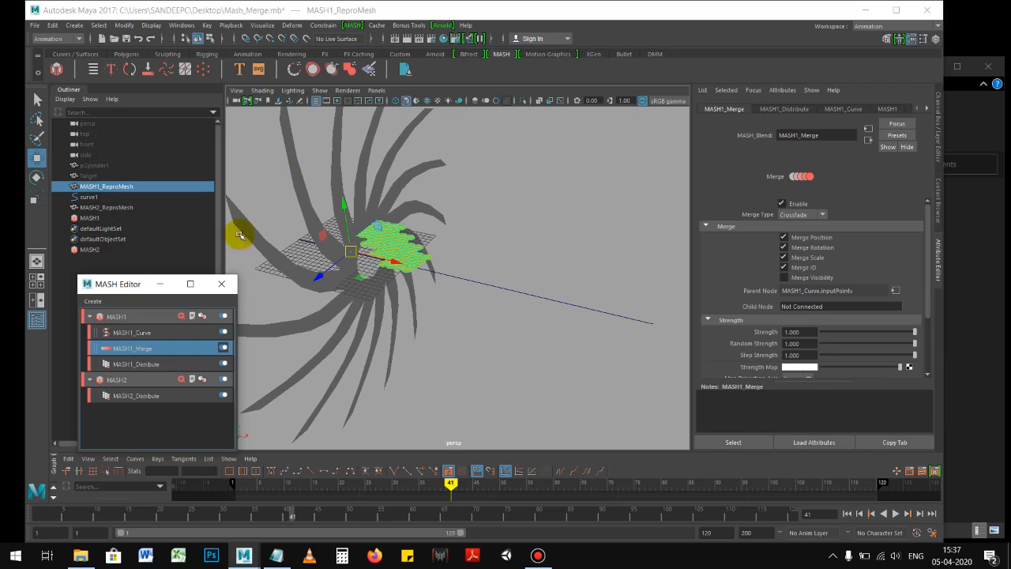
left_click(798, 355)
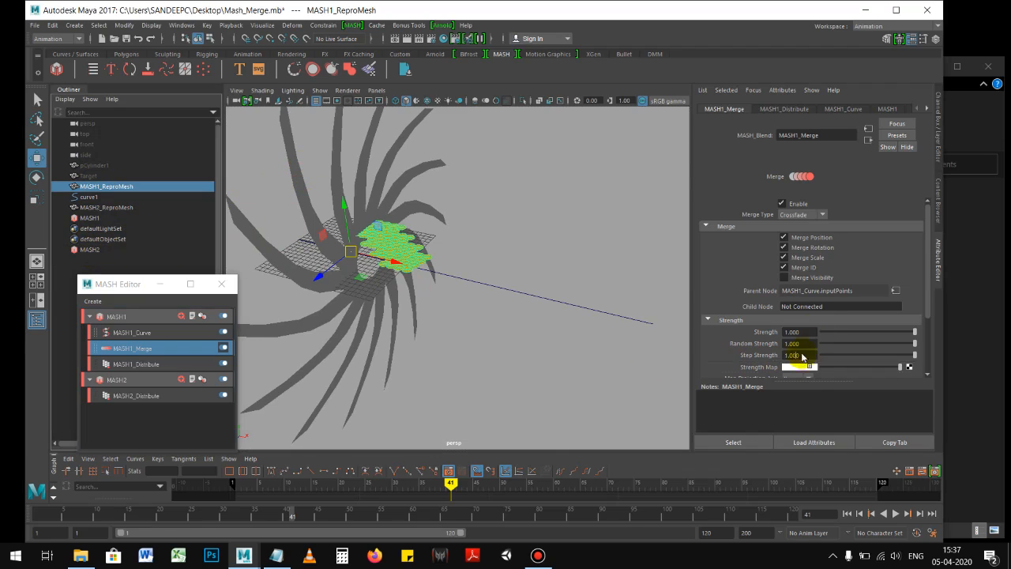
middle_click_drag(823, 310, 824, 310)
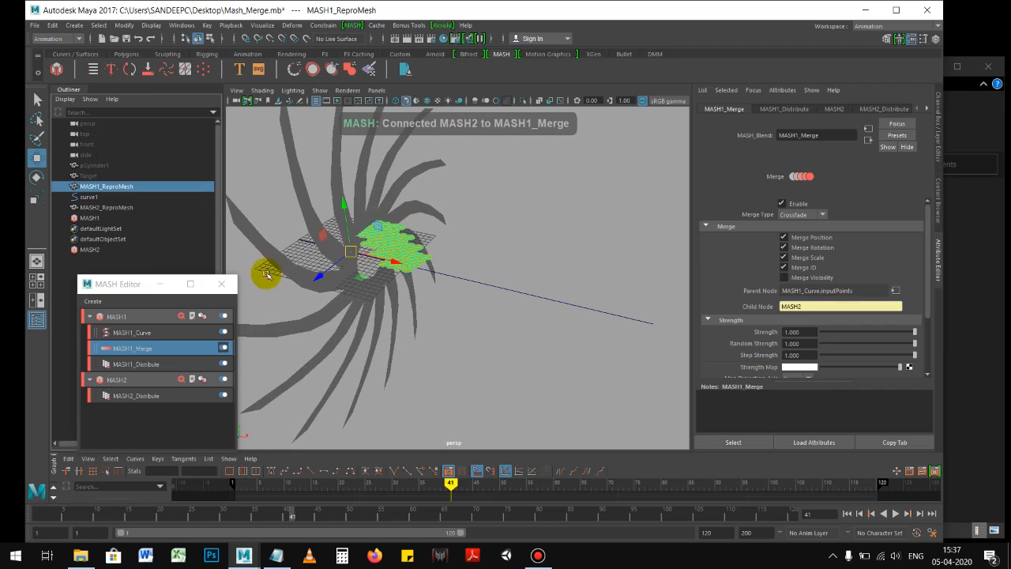
left_click(158, 347)
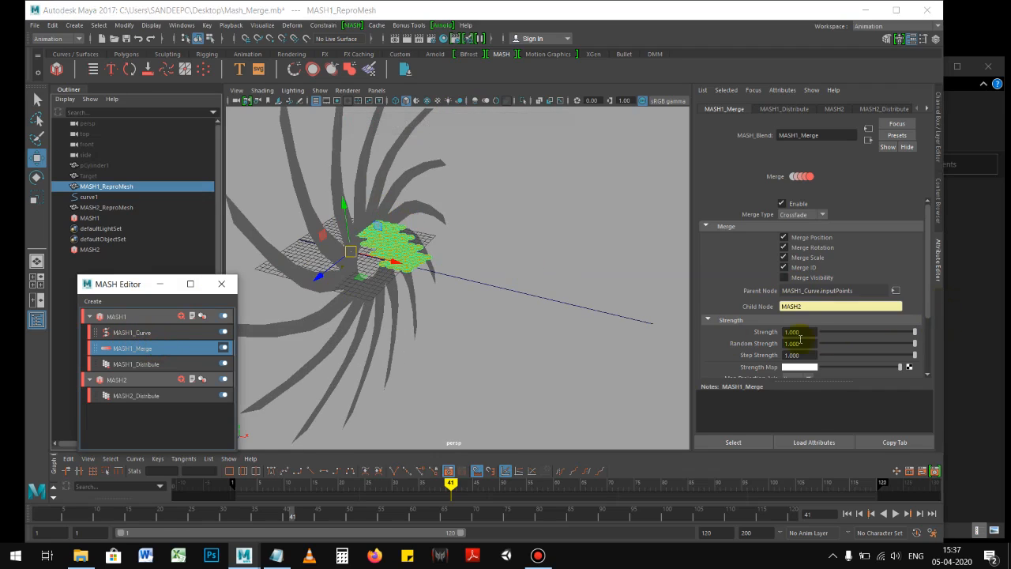
Examine the Merge and Strength settings of MASH1_Merge and compare the nodes of both MASH networks.
scroll(719, 339, "down", 3)
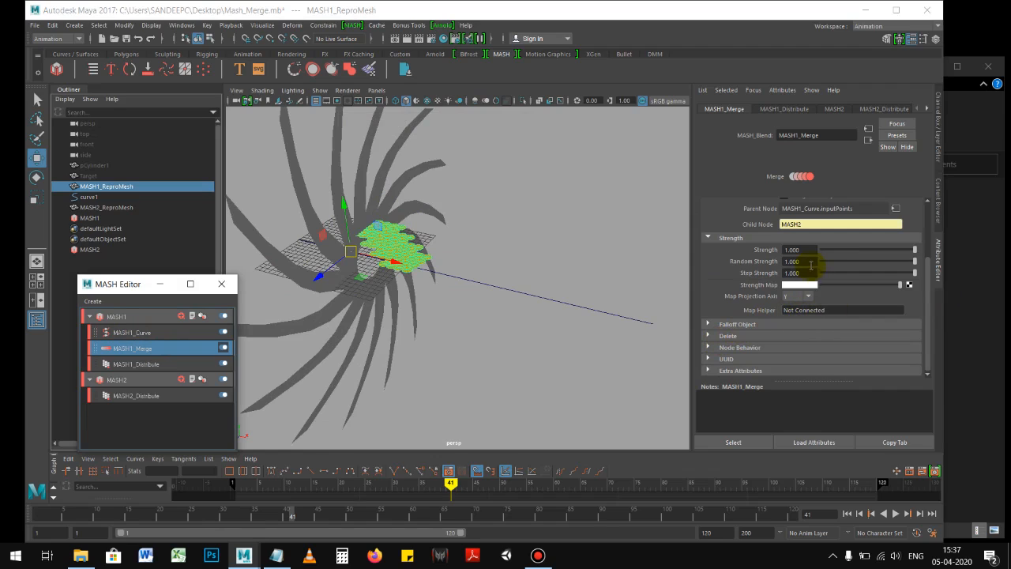
scroll(811, 265, "up", 2)
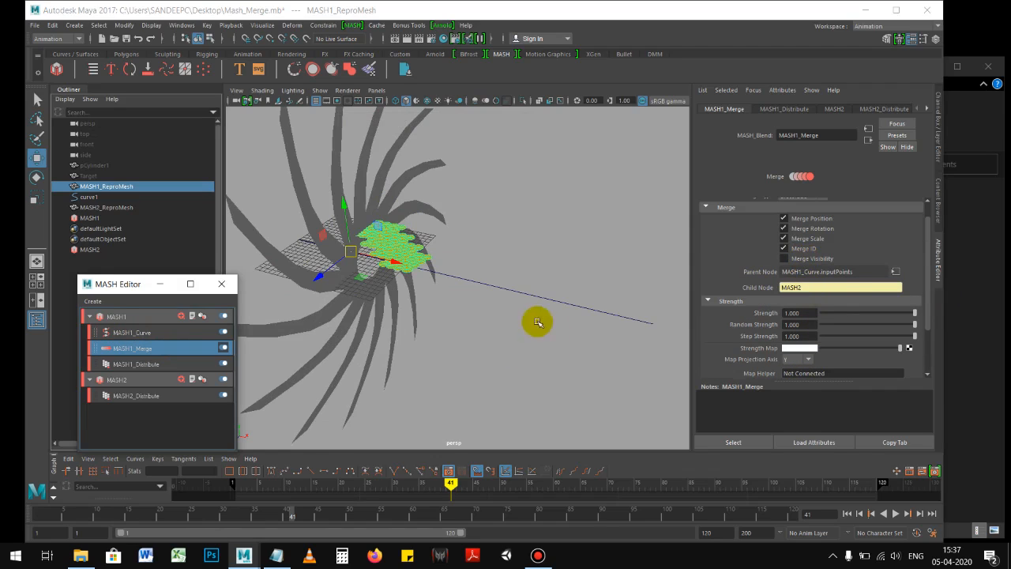
left_click_drag(915, 314, 962, 314)
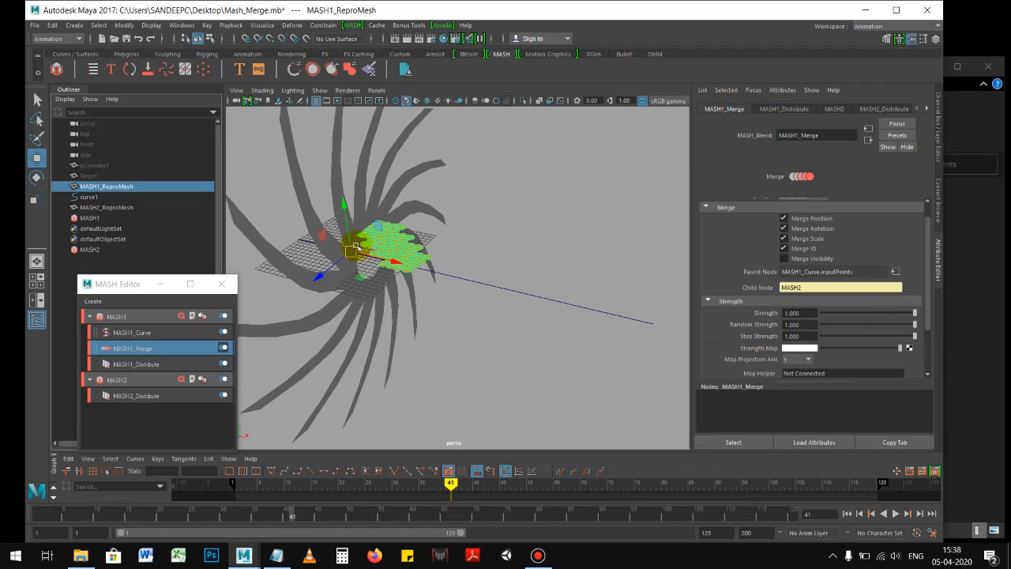
scroll(735, 270, "up", 1)
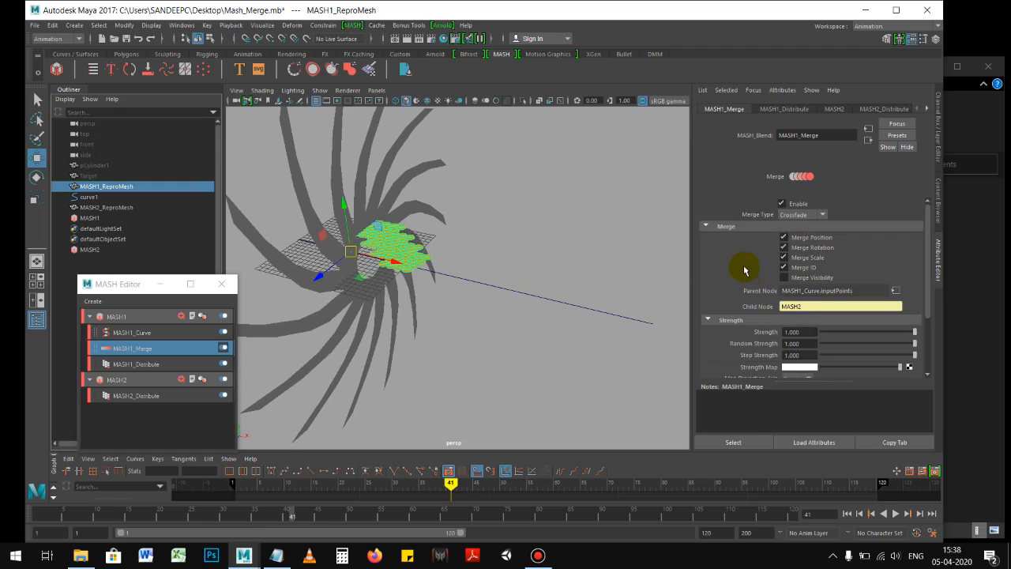
scroll(743, 314, "down", 3)
scroll(761, 297, "up", 3)
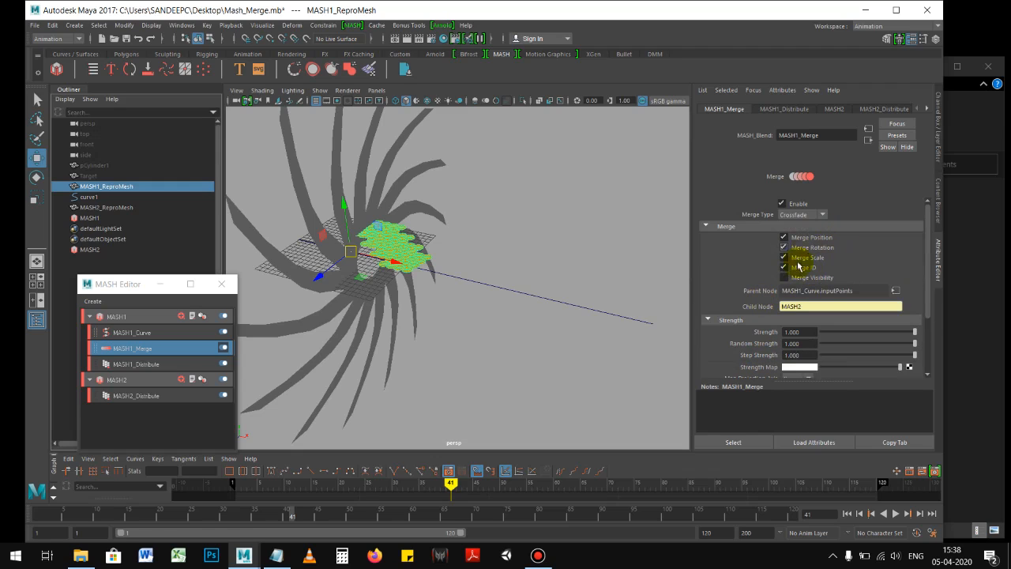
left_click(163, 348)
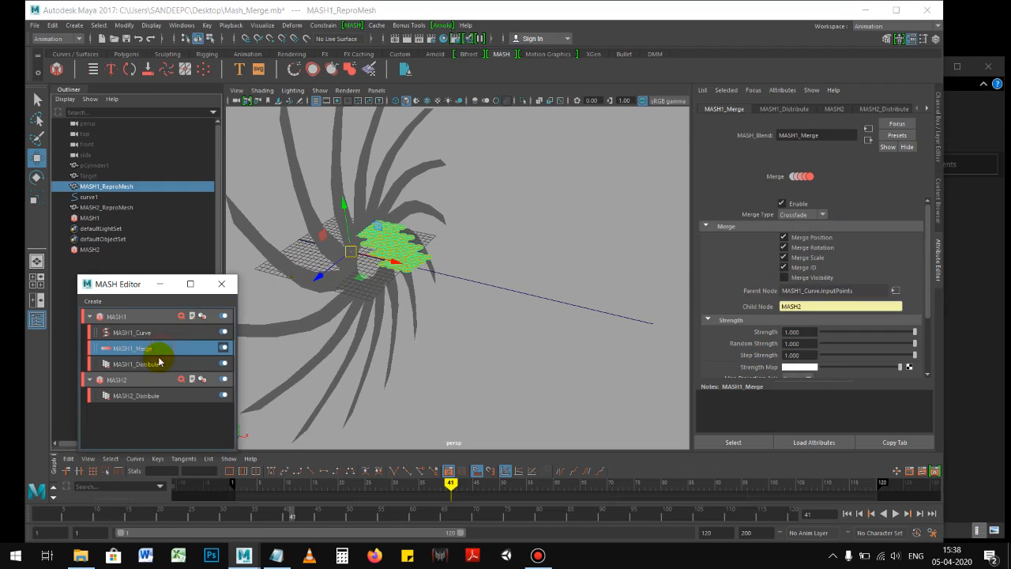
left_click(148, 382)
left_click(156, 395)
left_click(147, 380)
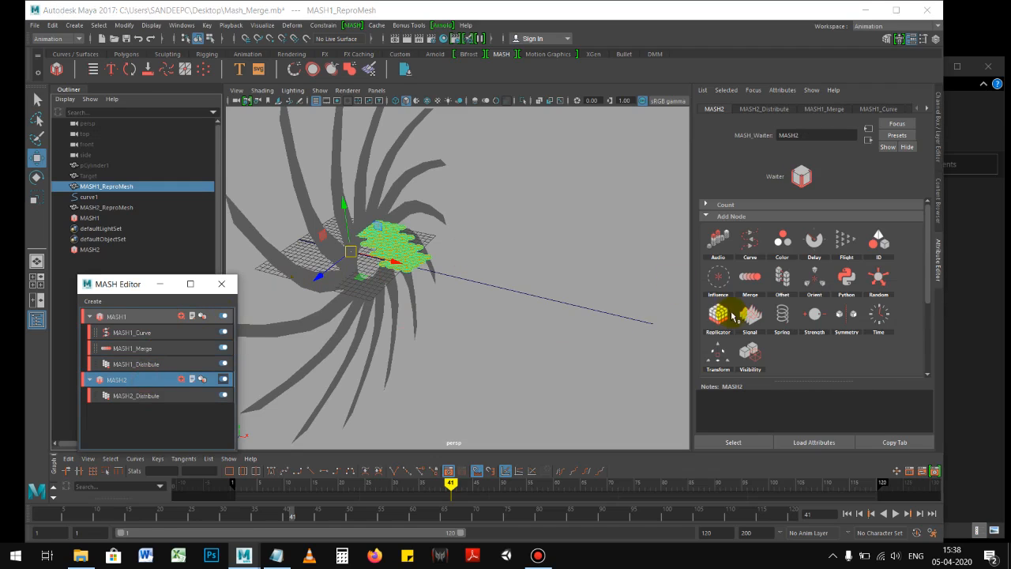
left_click(170, 332)
left_click(170, 350)
left_click(164, 333)
left_click(169, 349)
left_click(164, 333)
left_click_drag(121, 290, 124, 297)
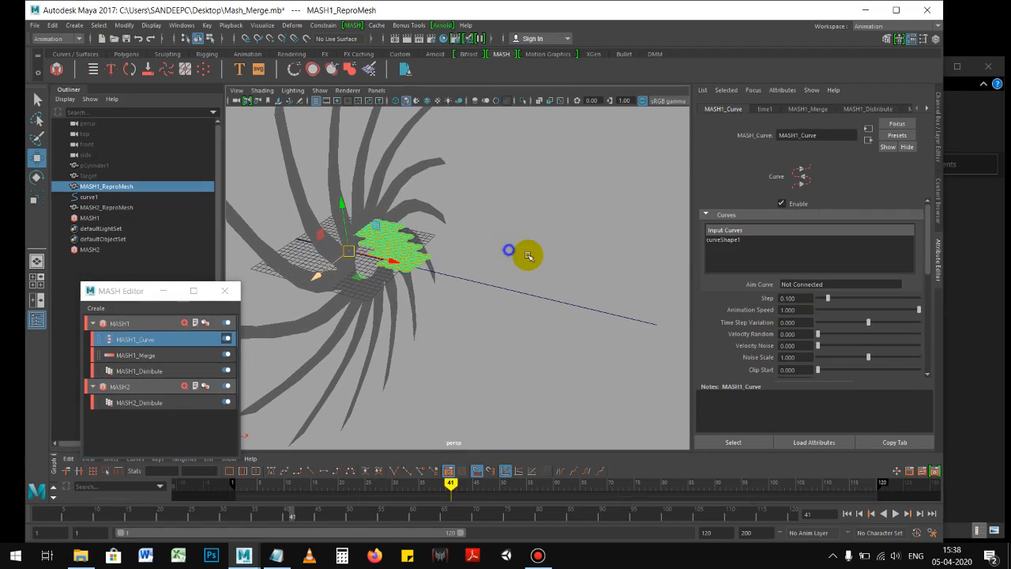
Undo the connection to MASH1_Merge, the point reduction and the creation of the MASH2 network.
left_click_drag(403, 201, 480, 225, "alt")
left_click(131, 252)
left_click_drag(383, 251, 411, 247, "alt")
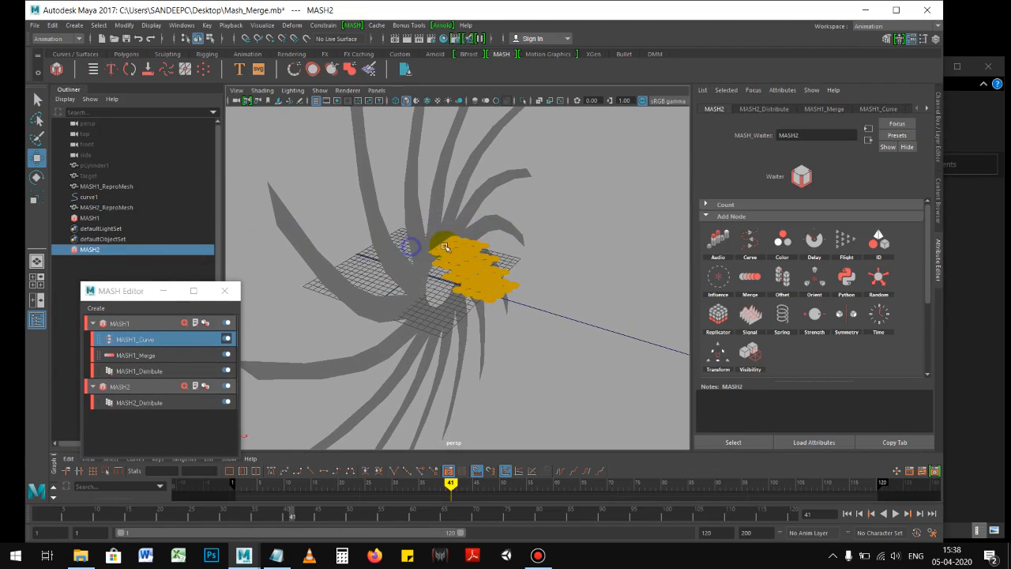
left_click(489, 256)
key("ctrl+z")
key("ctrl+z")
key("ctrl+z")
key("ctrl+z")
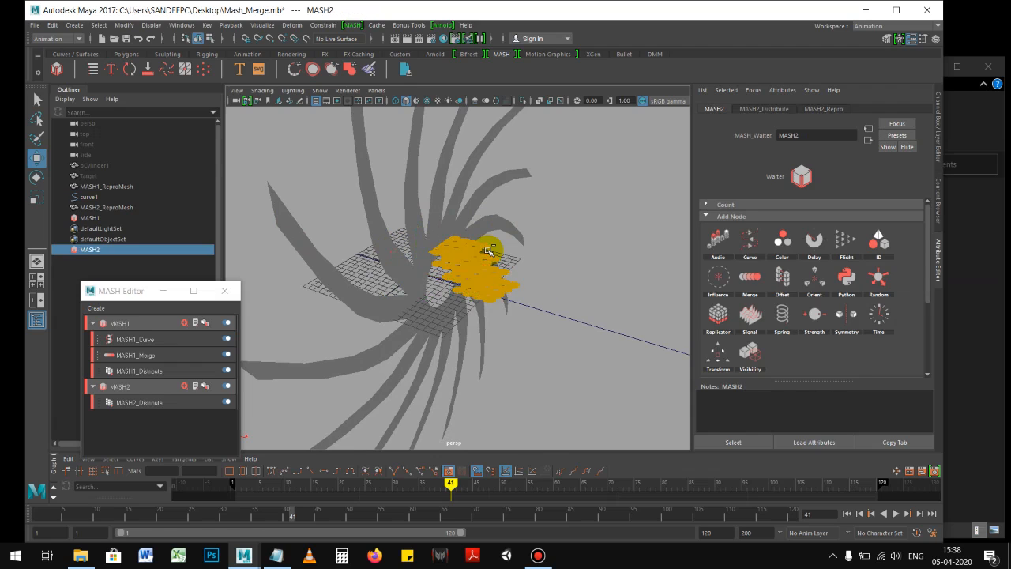
key("ctrl+z")
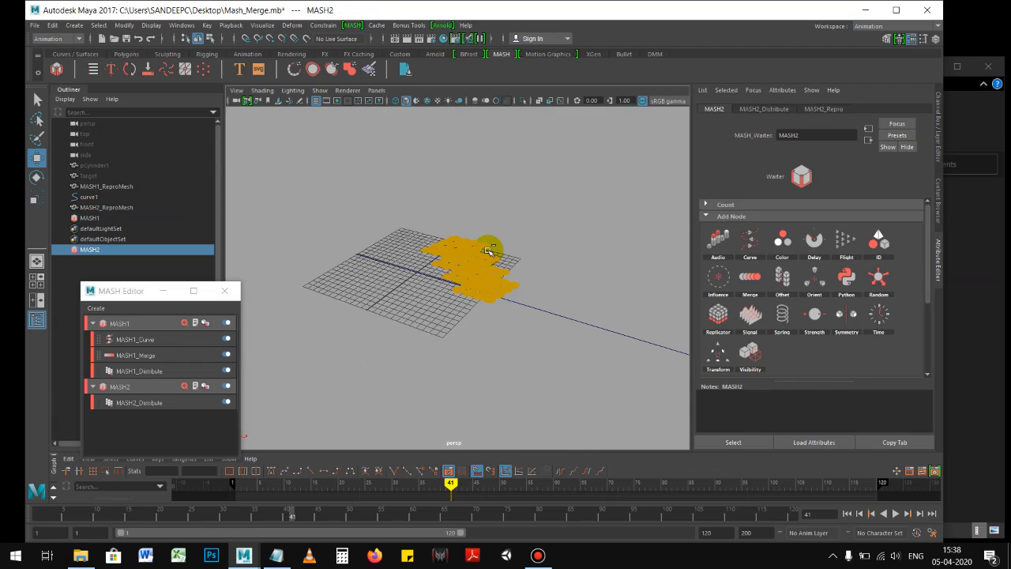
key("ctrl+z")
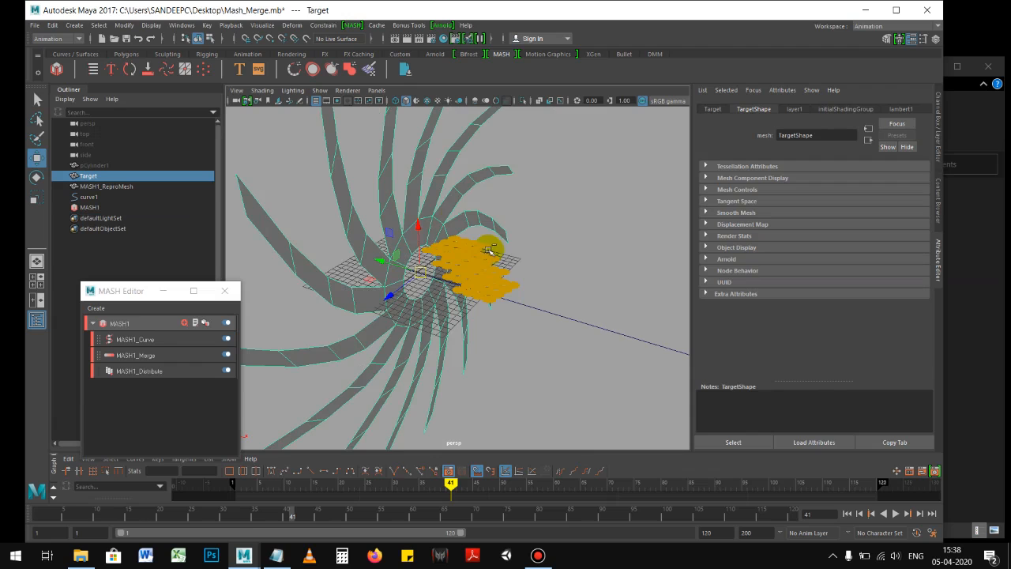
Select the disc mesh MASH1_ReproMesh and set the Distribution Type of MASH1_Distribute to Mesh.
scroll(503, 242, "down", 4)
left_click_drag(515, 237, 447, 248, "alt")
left_click(447, 253)
scroll(447, 250, "up", 2)
middle_click_drag(472, 250, 450, 252, "alt")
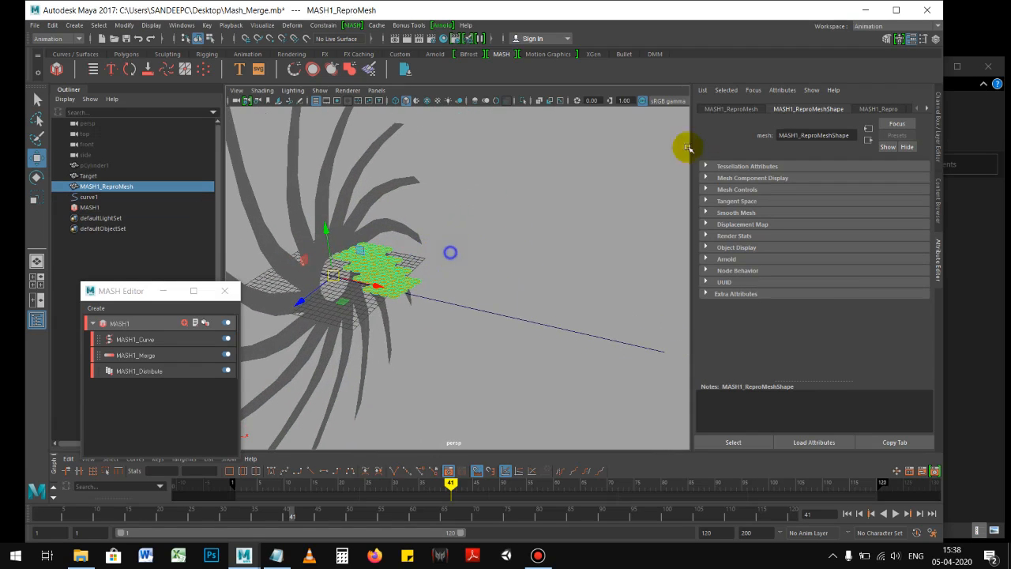
left_click(194, 370)
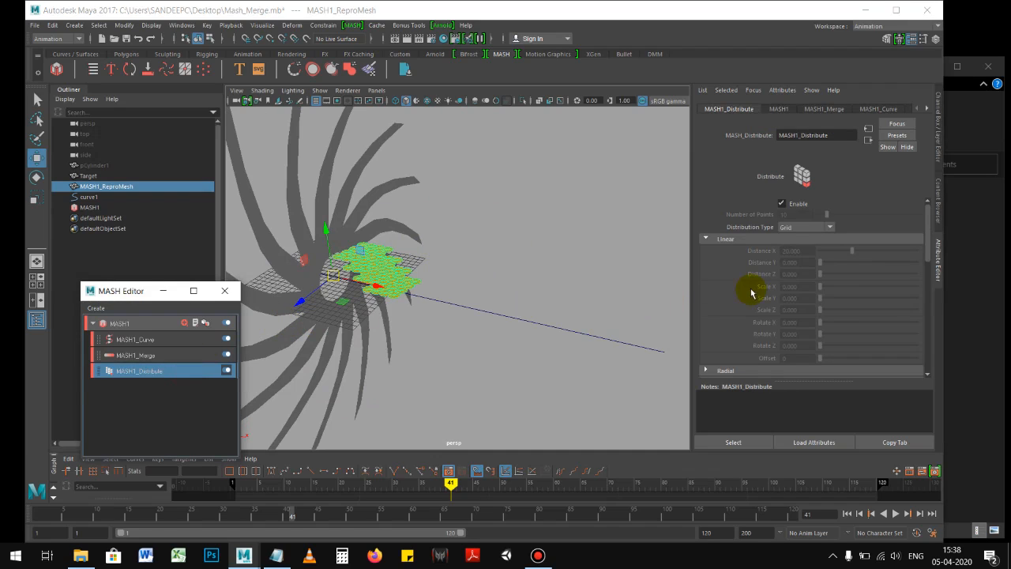
left_click(800, 229)
left_click(800, 268)
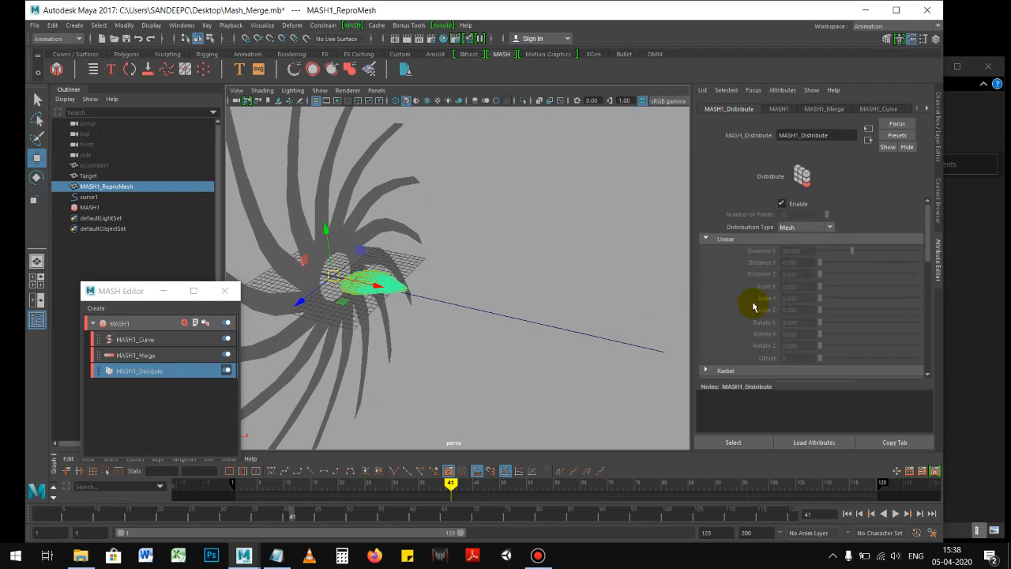
Connect the Target mesh as the Input Mesh of MASH1_Distribute.
scroll(754, 304, "down", 3)
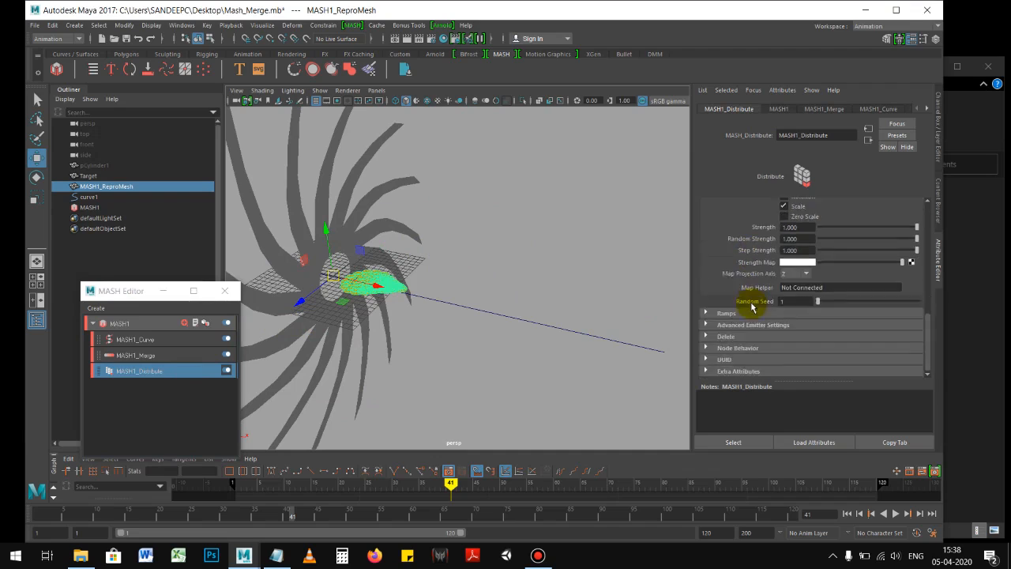
left_click(744, 329)
scroll(782, 330, "down", 2)
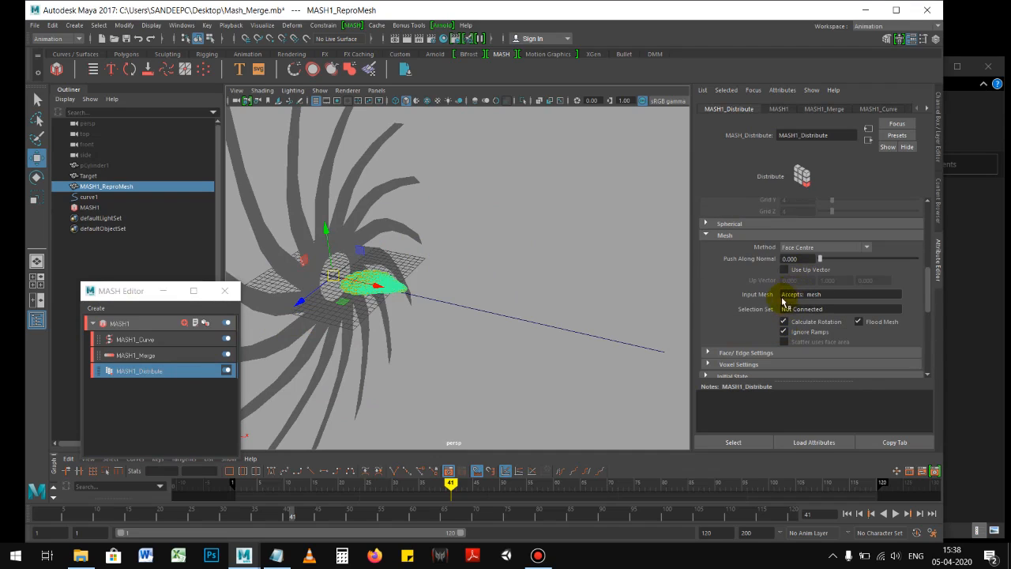
middle_click_drag(93, 180, 827, 294)
left_click_drag(492, 296, 434, 280, "alt")
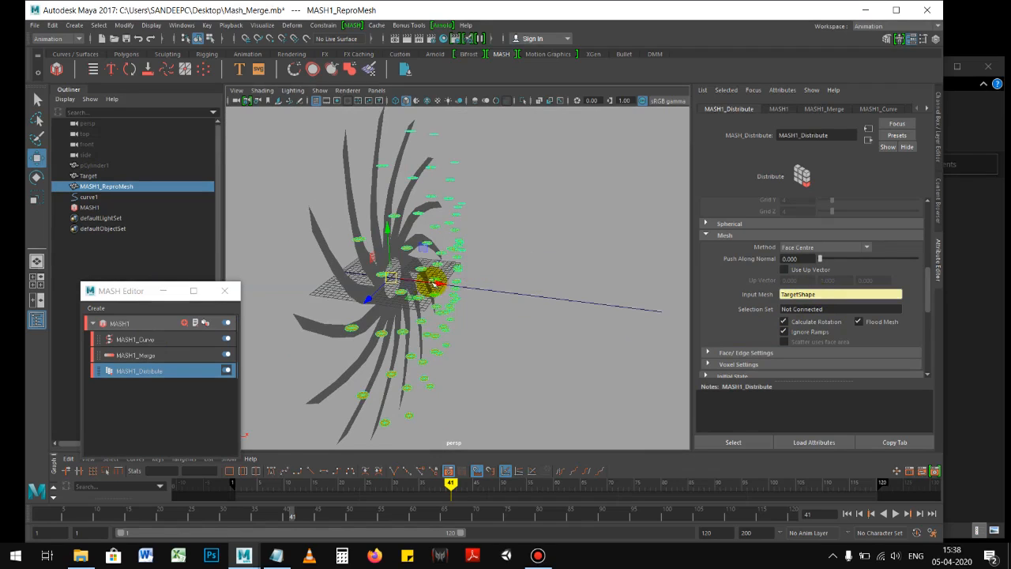
Open the MASH1_Merge settings, replay the mesh-distributed discs from the first frame, and return to frame 1.
left_click(166, 356)
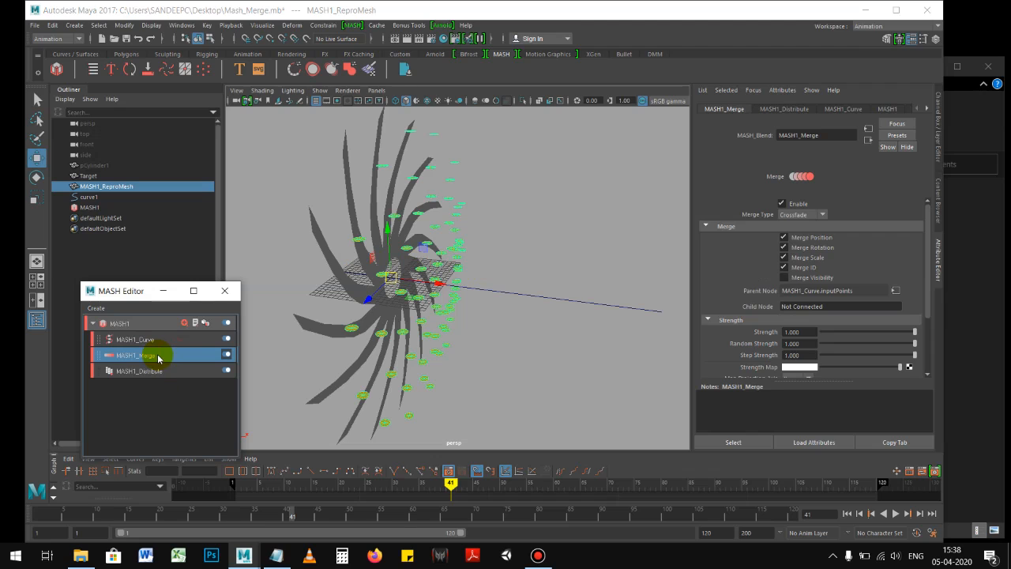
left_click(163, 371)
left_click(154, 354)
left_click(848, 515)
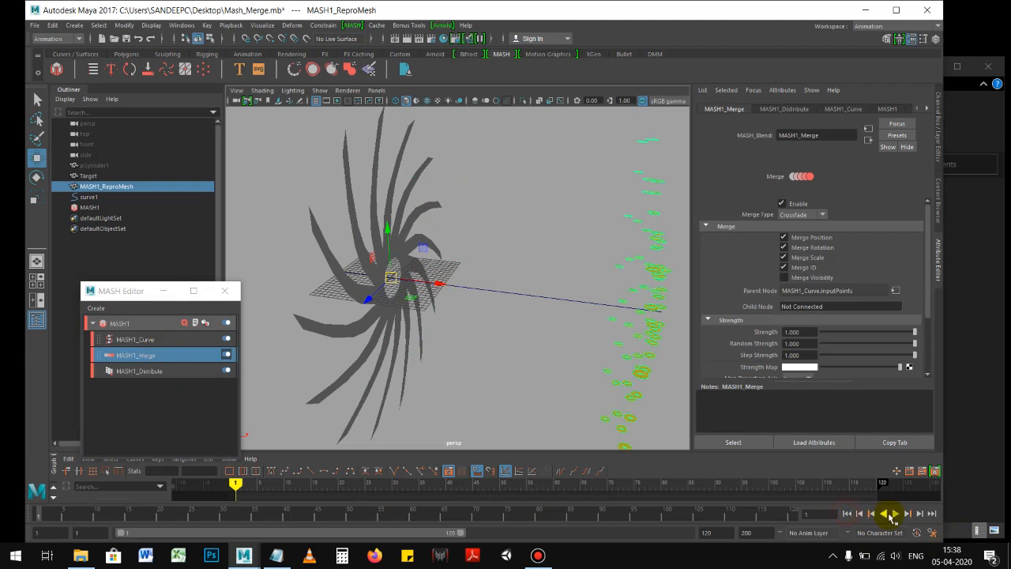
left_click(896, 514)
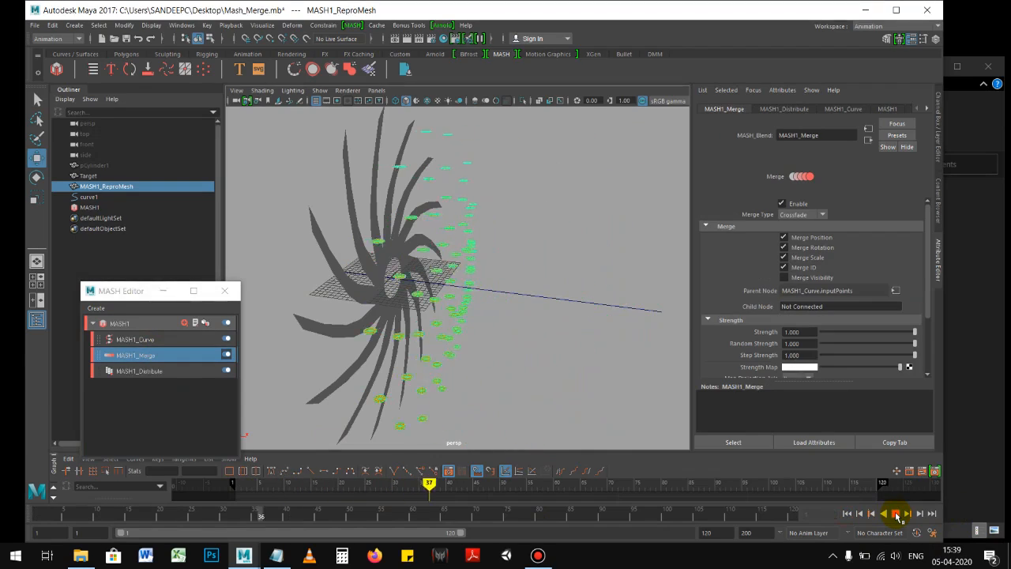
left_click(896, 514)
left_click(848, 515)
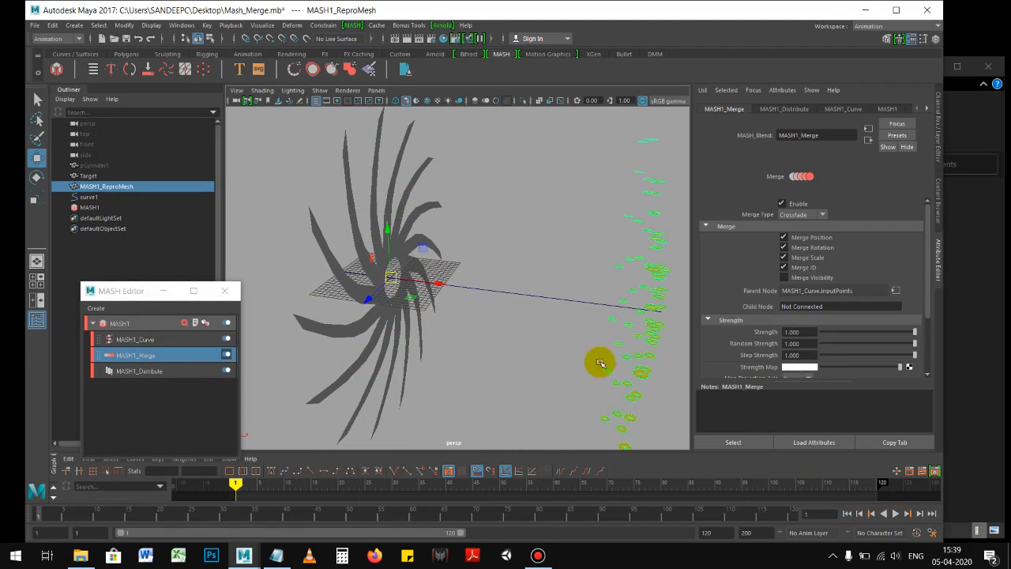
Review the MASH1_Merge strength settings and try to connect the Target mesh as its Child Node.
left_click_drag(125, 290, 120, 292)
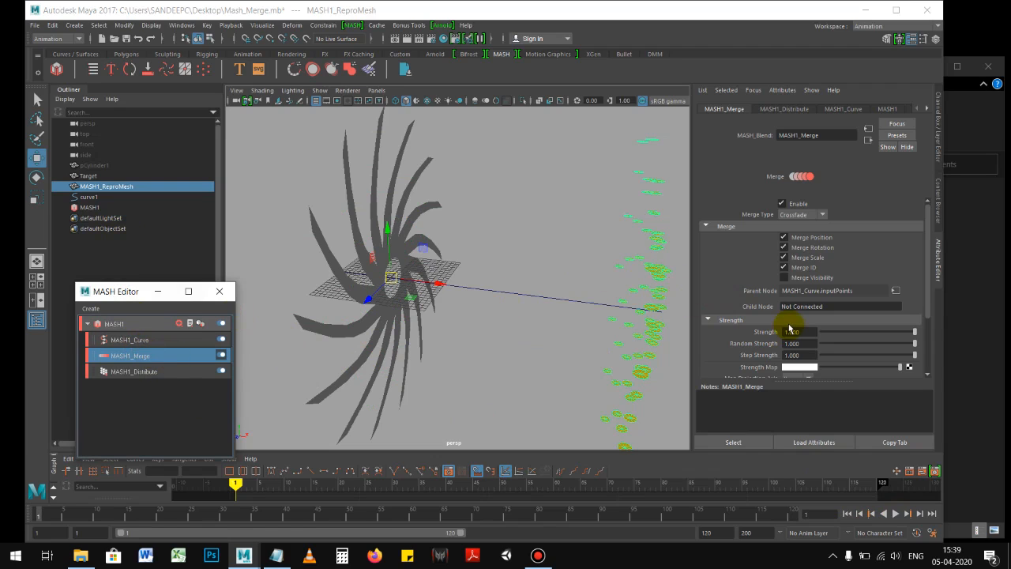
scroll(790, 332, "down", 1)
left_click_drag(914, 301, 938, 294)
scroll(849, 269, "up", 1)
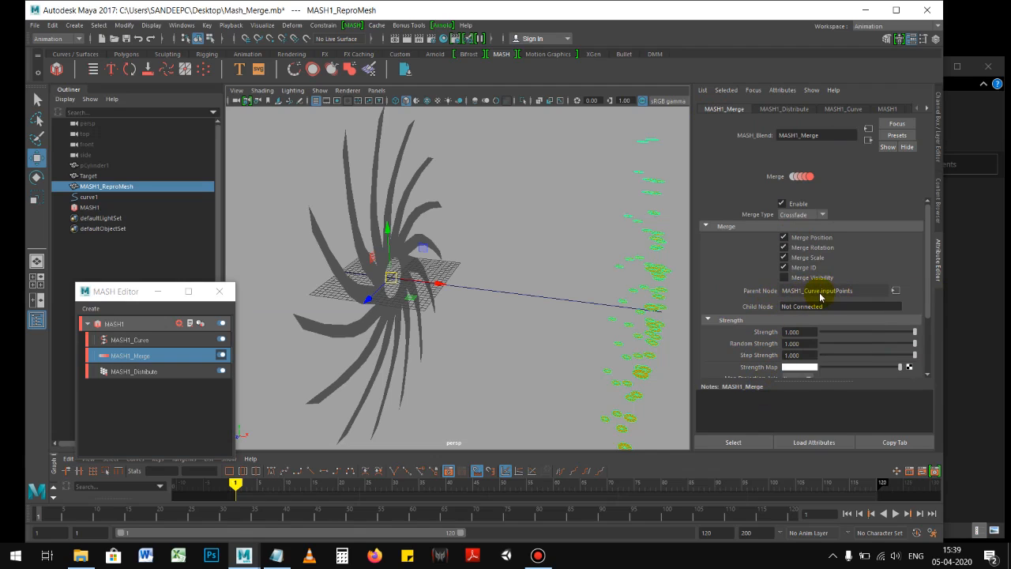
scroll(744, 292, "down", 2)
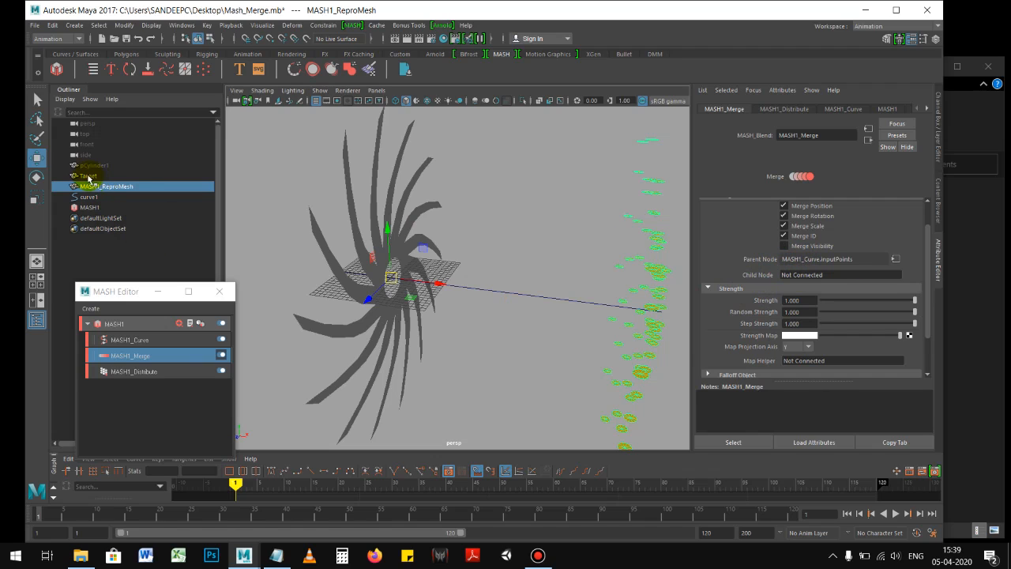
middle_click_drag(89, 177, 807, 278)
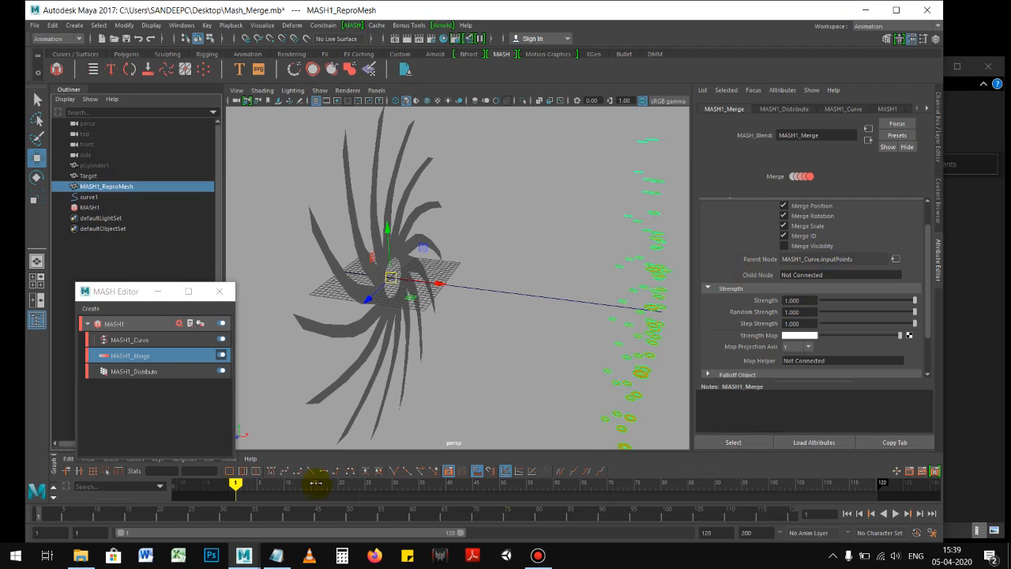
Enable Stop At Curve End on MASH1_Curve and replay the disc animation from the first frame.
left_click_drag(235, 483, 413, 433)
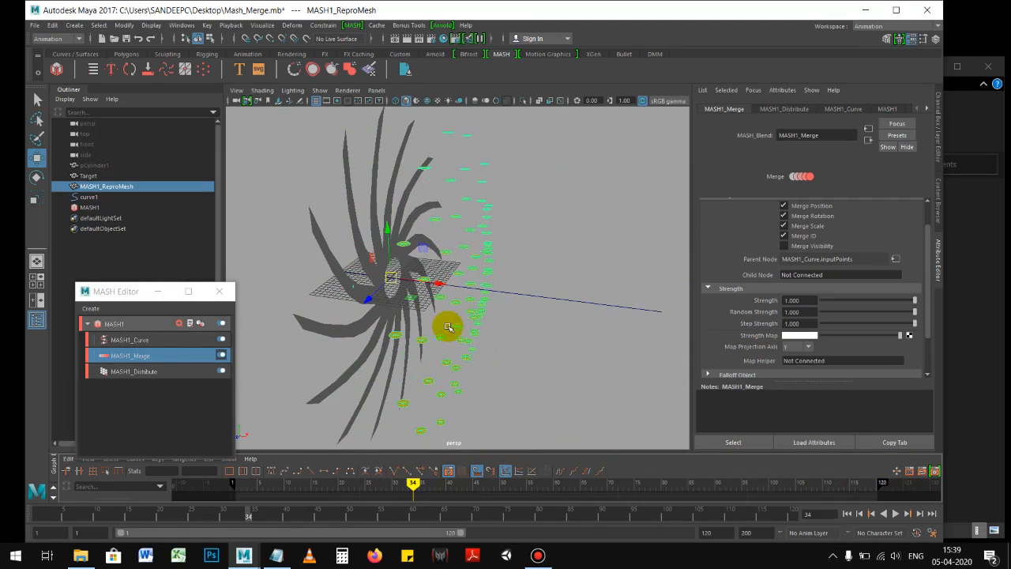
left_click(147, 340)
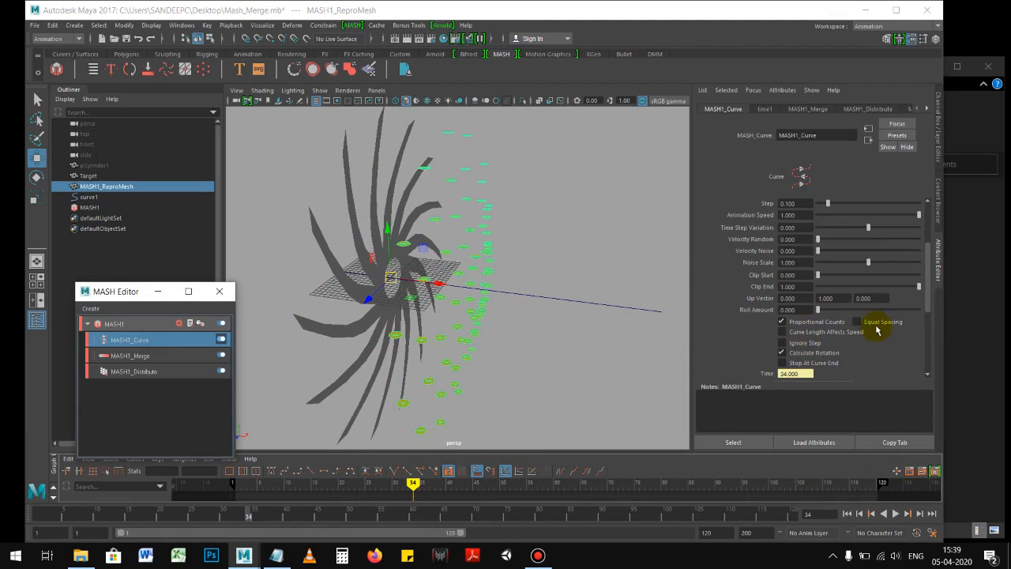
scroll(774, 312, "down", 2)
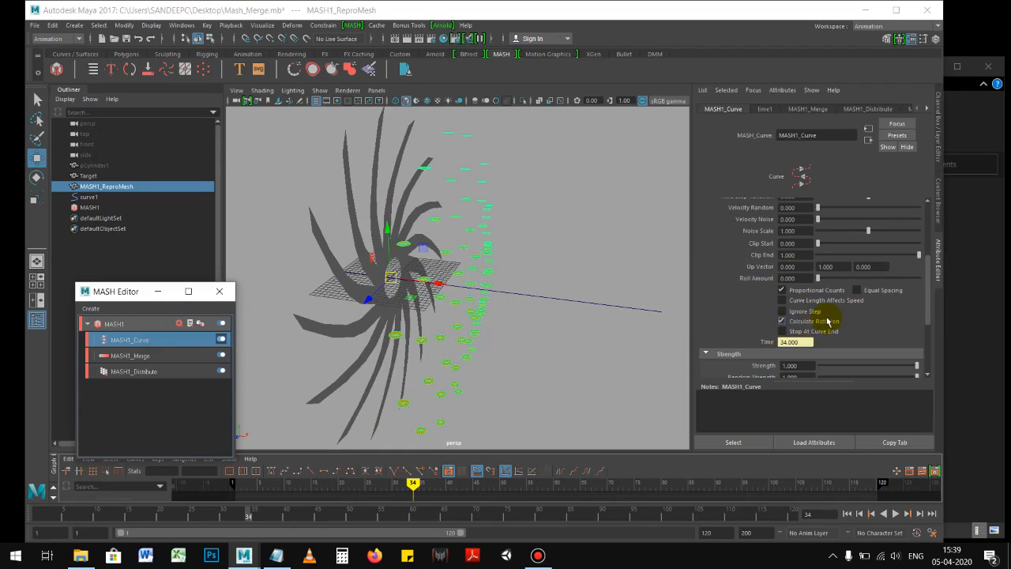
left_click(810, 332)
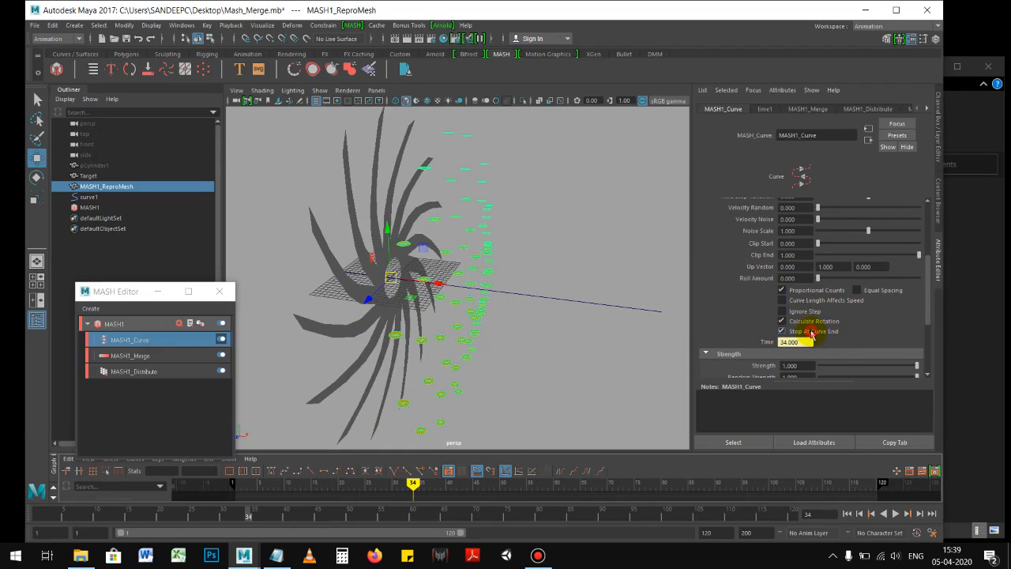
left_click(846, 513)
left_click(895, 513)
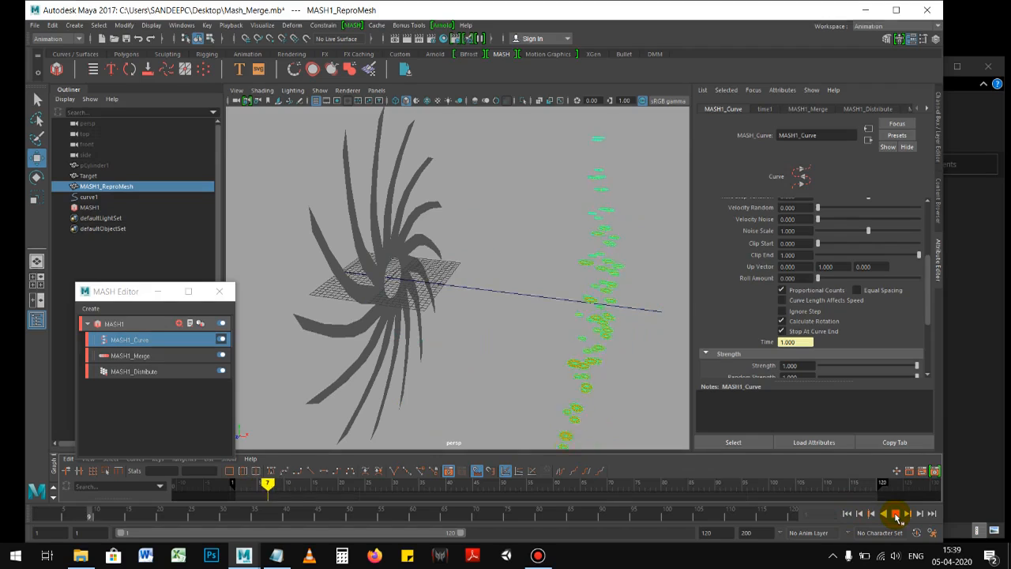
left_click(895, 513)
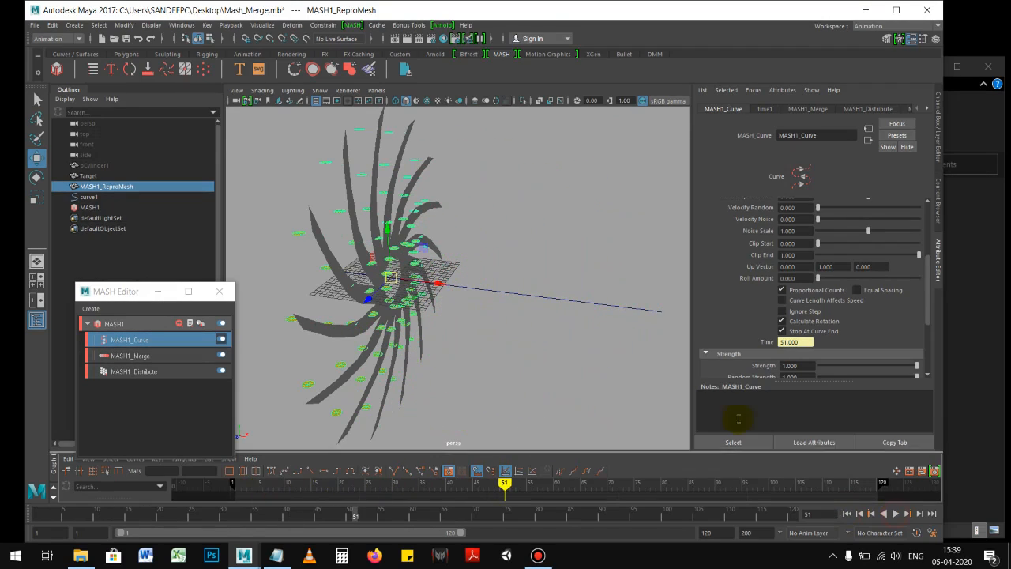
Toggle Flood Mesh on MASH1_Distribute off and on again, and lower the node's Strength to 0.
left_click(157, 371)
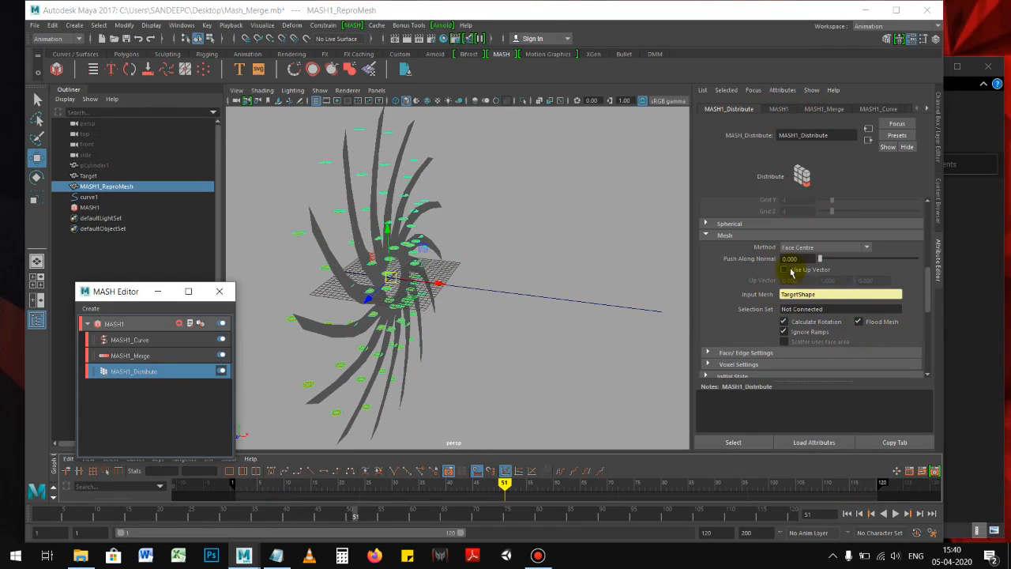
left_click(858, 323)
left_click(858, 323)
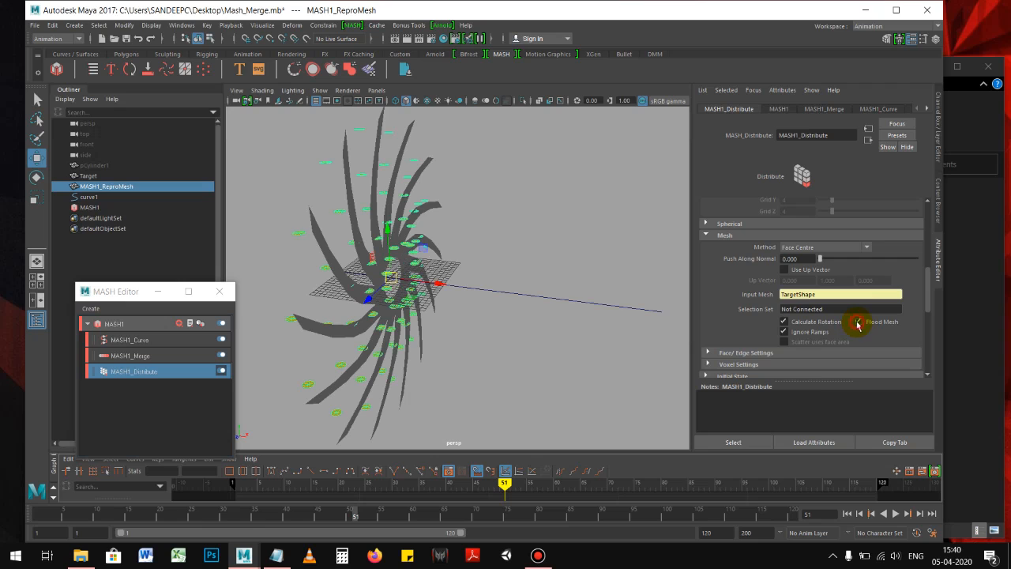
left_click_drag(499, 323, 537, 273, "alt")
scroll(720, 293, "down", 2)
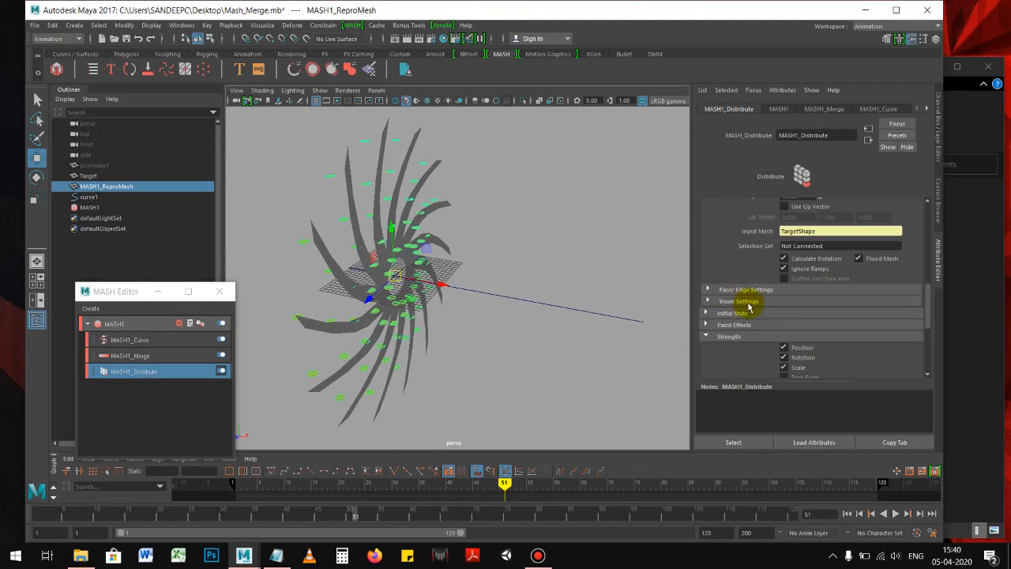
scroll(798, 344, "down", 1)
left_click_drag(917, 266, 808, 258)
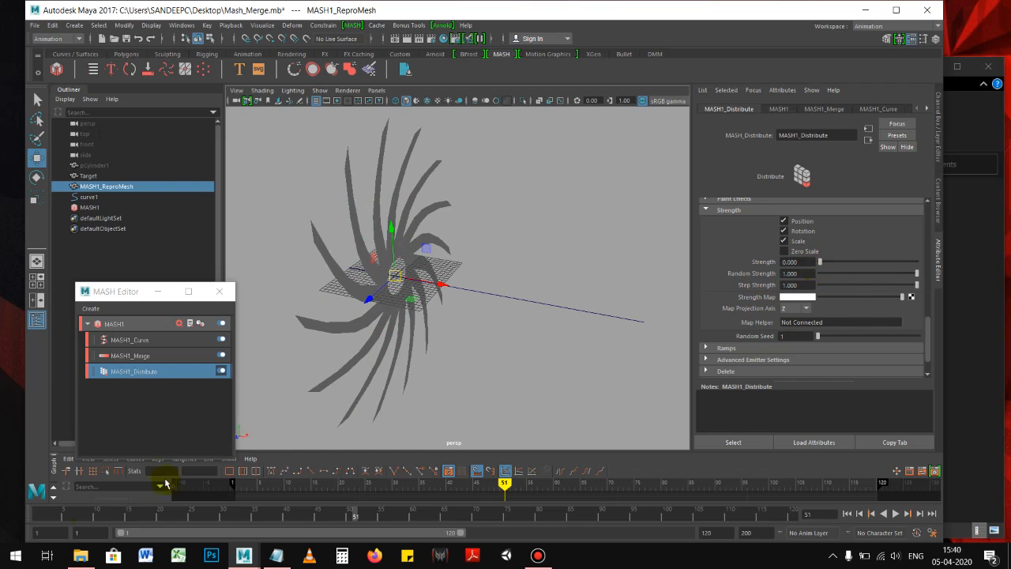
Key the MASH1_Distribute Strength at 0 and scrub the timeline to frame 79.
left_click(222, 485)
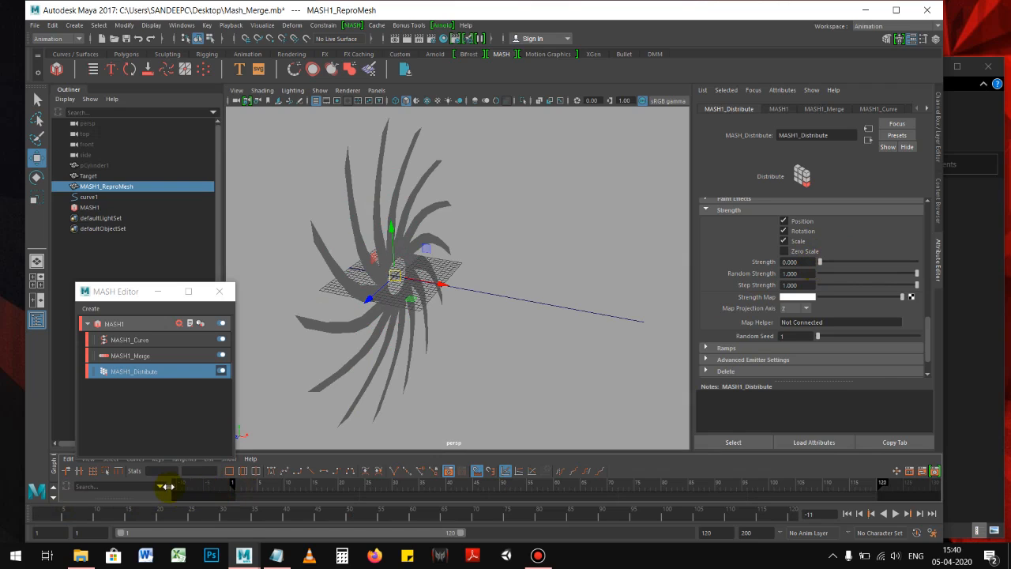
key("alt+v")
key("alt+v")
right_click(772, 267)
left_click(780, 278)
left_click_drag(38, 519, 533, 514)
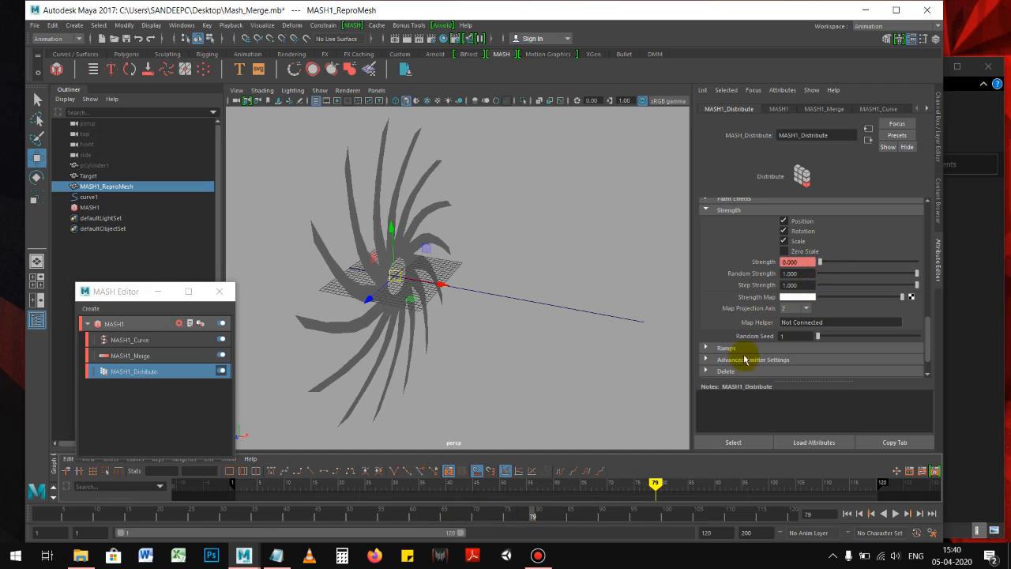
Try a MASH1_Distribute Strength of 0.115 at frame 1, play the animation, and return to the first frame.
left_click_drag(609, 482, 104, 485)
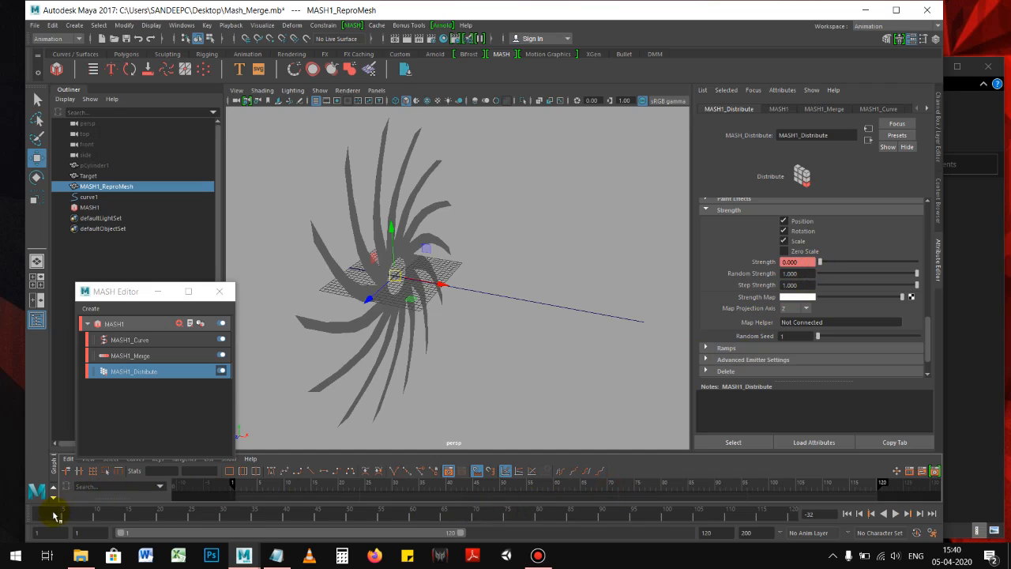
left_click_drag(834, 262, 831, 286)
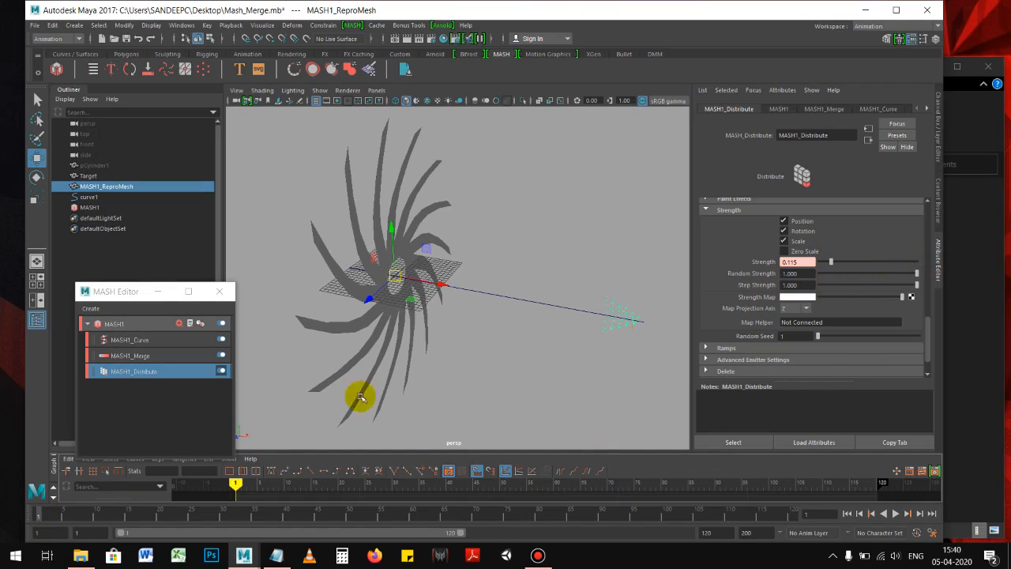
mouse_move(45, 519)
left_mouse_down()
mouse_move(67, 522)
mouse_move(31, 532)
left_mouse_up()
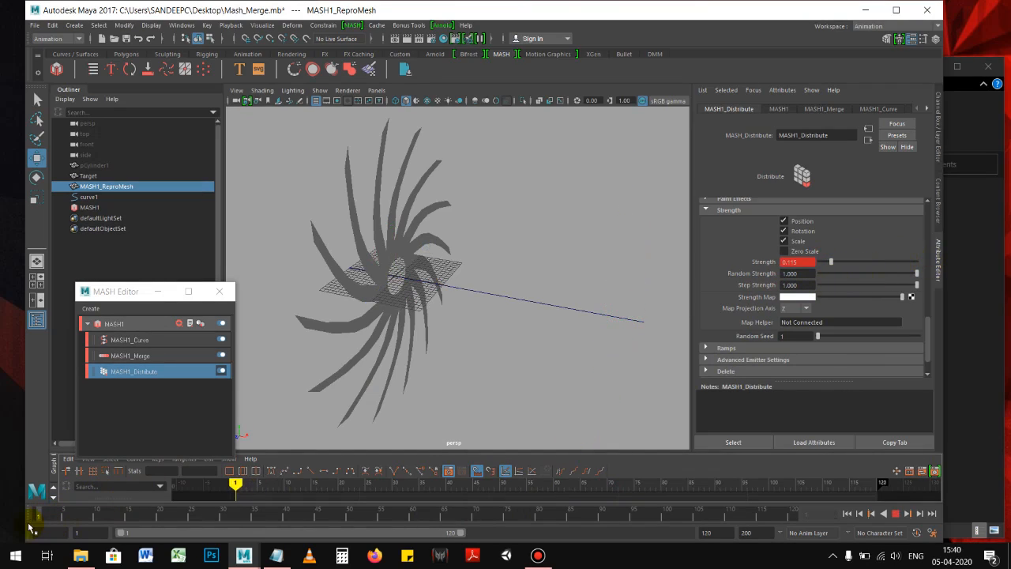
left_click(895, 514)
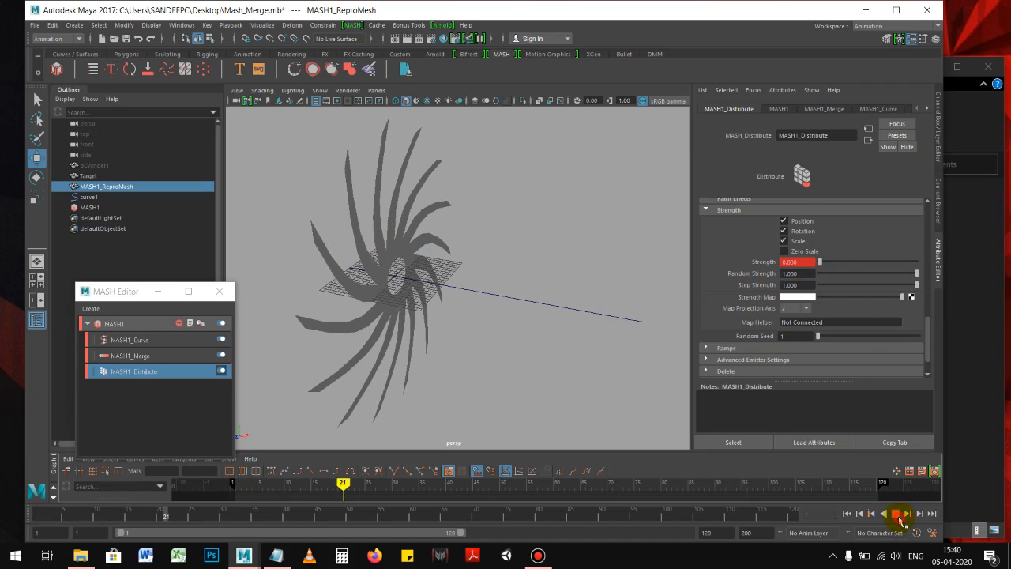
left_click_drag(192, 515, 36, 514)
Break the animation connection on the MASH1_Distribute Strength, lower the value to 0.044, and play and scrub to frame 39.
right_click(800, 260)
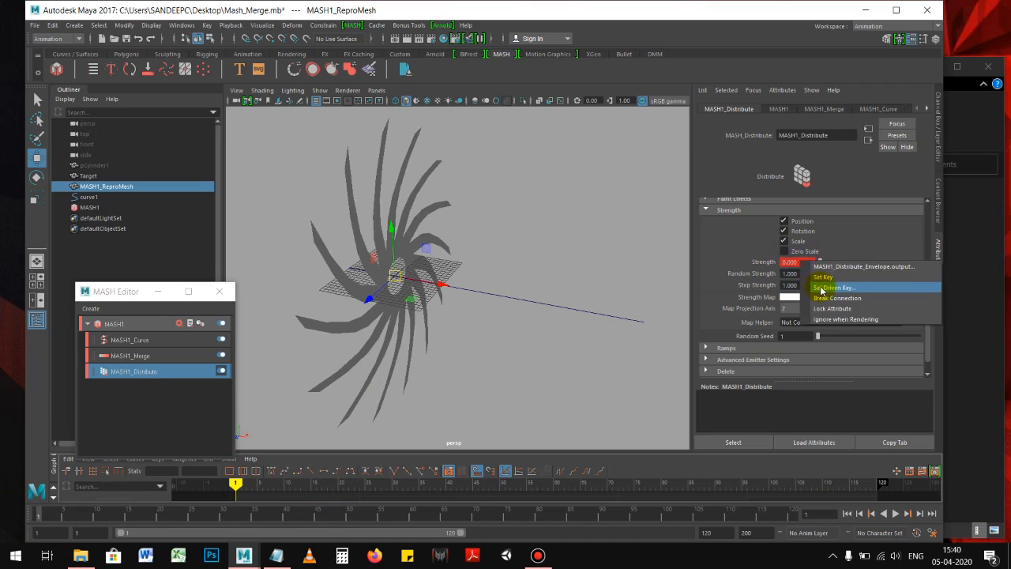
left_click(821, 294)
mouse_move(820, 265)
left_mouse_down()
mouse_move(937, 271)
mouse_move(824, 266)
mouse_move(847, 274)
mouse_move(821, 275)
left_mouse_up()
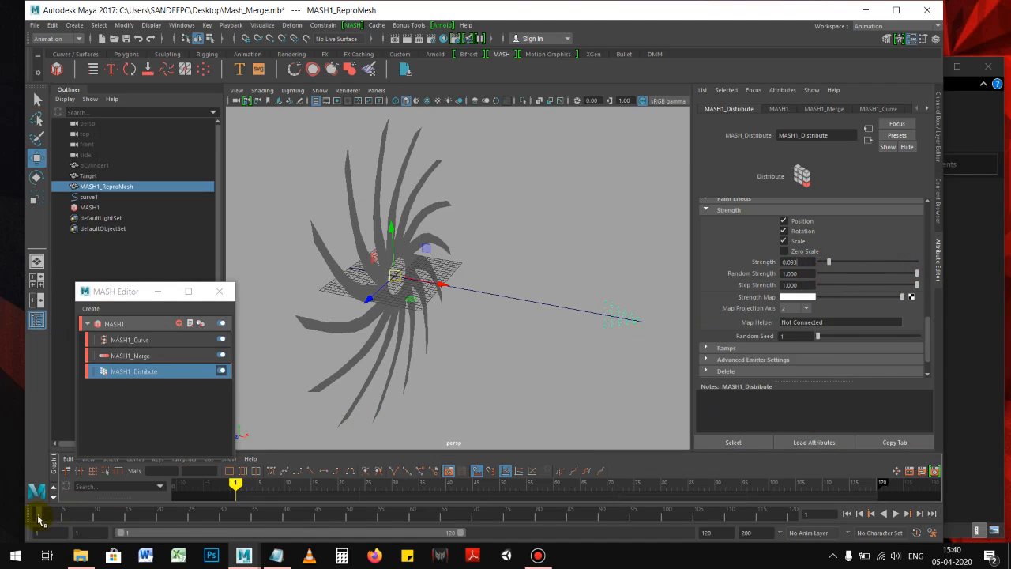
key("alt+v")
left_click_drag(350, 515, 277, 508)
Examine the discs near the centre of the Target mesh and the Mesh and Strength settings of MASH1_Distribute.
left_click_drag(379, 352, 298, 350, "alt")
right_click_drag(298, 350, 442, 317, "alt")
left_click_drag(449, 316, 551, 305, "alt")
right_click_drag(550, 305, 499, 306, "alt")
left_click_drag(498, 306, 566, 305, "alt")
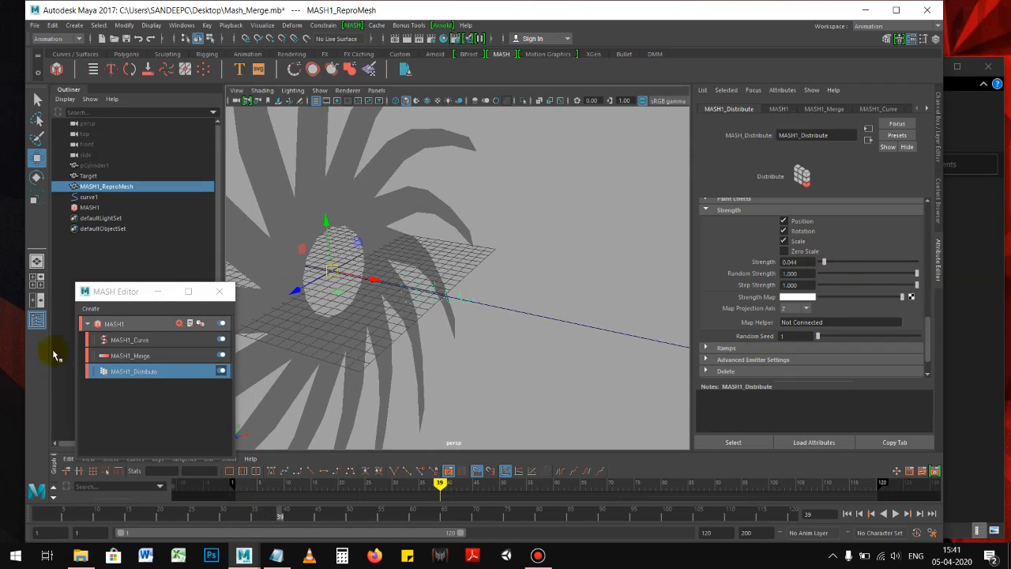
left_click(163, 368)
scroll(750, 241, "up", 4)
scroll(750, 242, "up", 2)
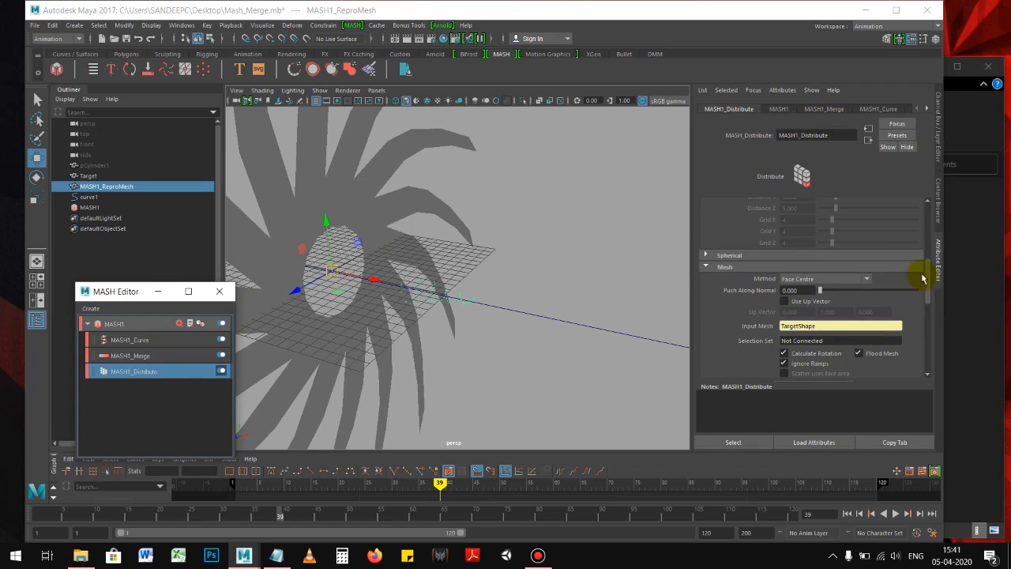
scroll(746, 328, "down", 4)
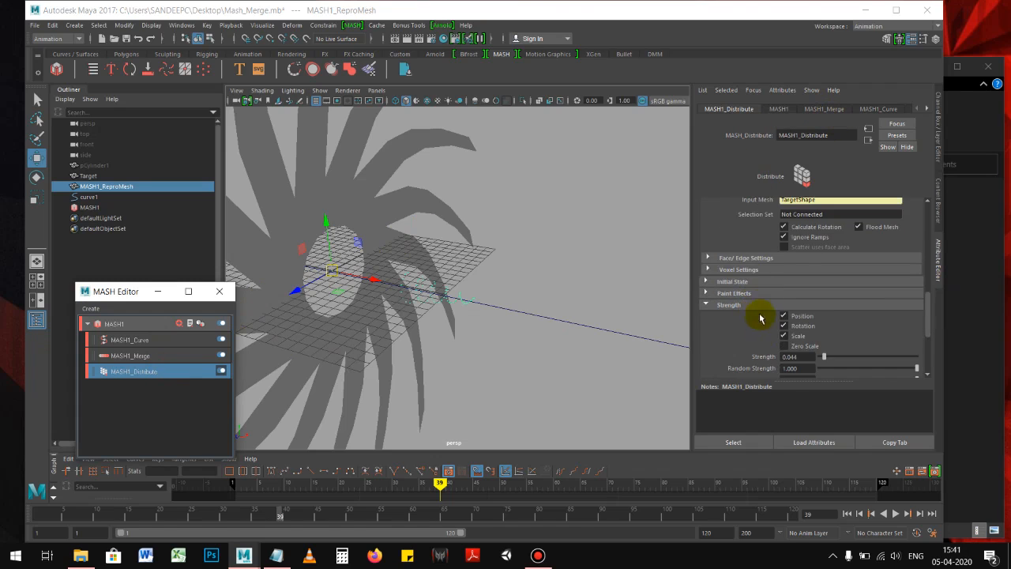
scroll(761, 318, "down", 3)
left_click_drag(590, 274, 663, 282, "alt")
left_click_drag(522, 265, 562, 289, "alt")
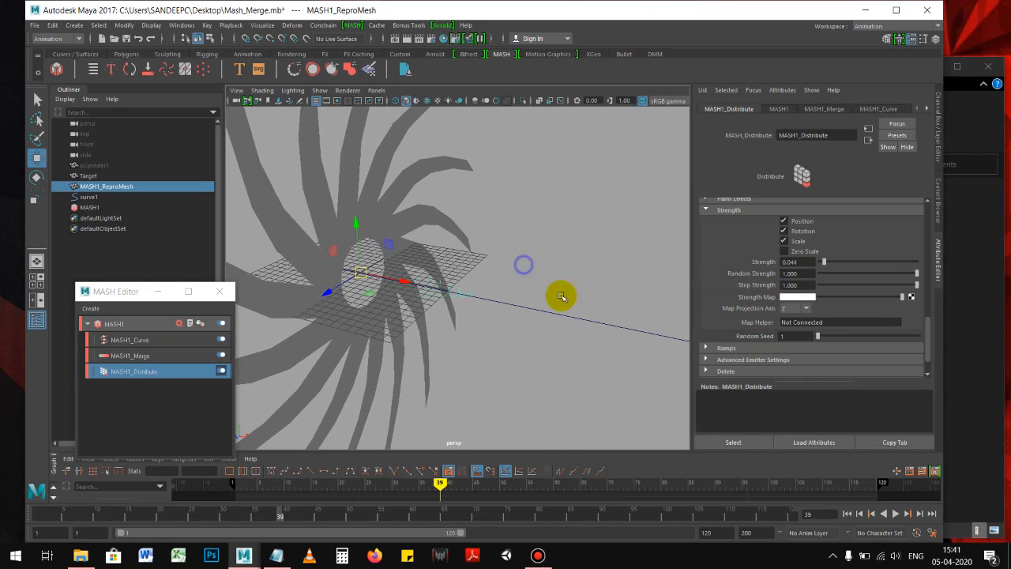
Replay the animation from frame 1 and key the MASH1_Distribute Strength of 0.044 at frame 45.
mouse_move(57, 517)
left_mouse_down()
mouse_move(84, 514)
mouse_move(37, 517)
left_mouse_up()
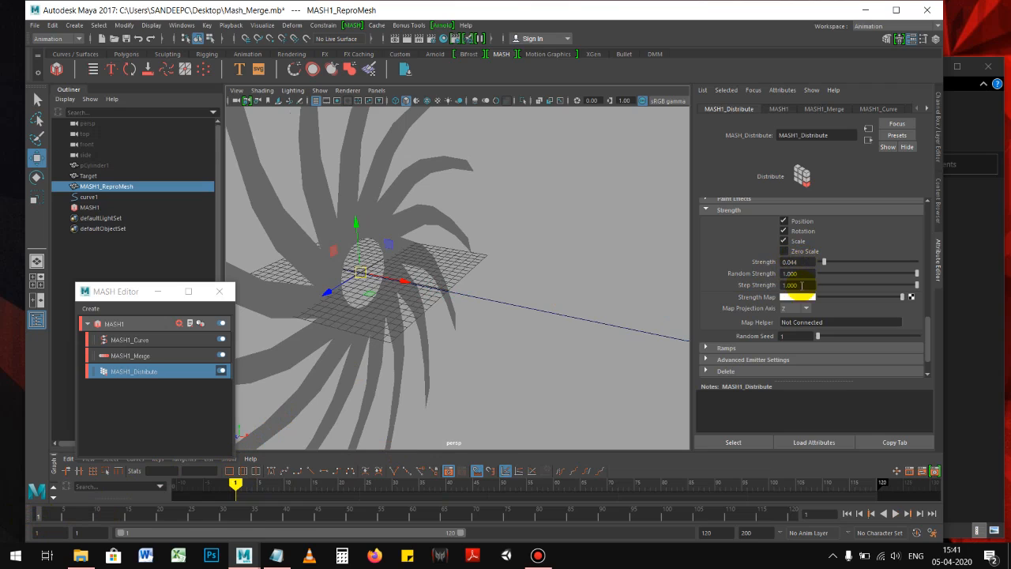
left_click(897, 514)
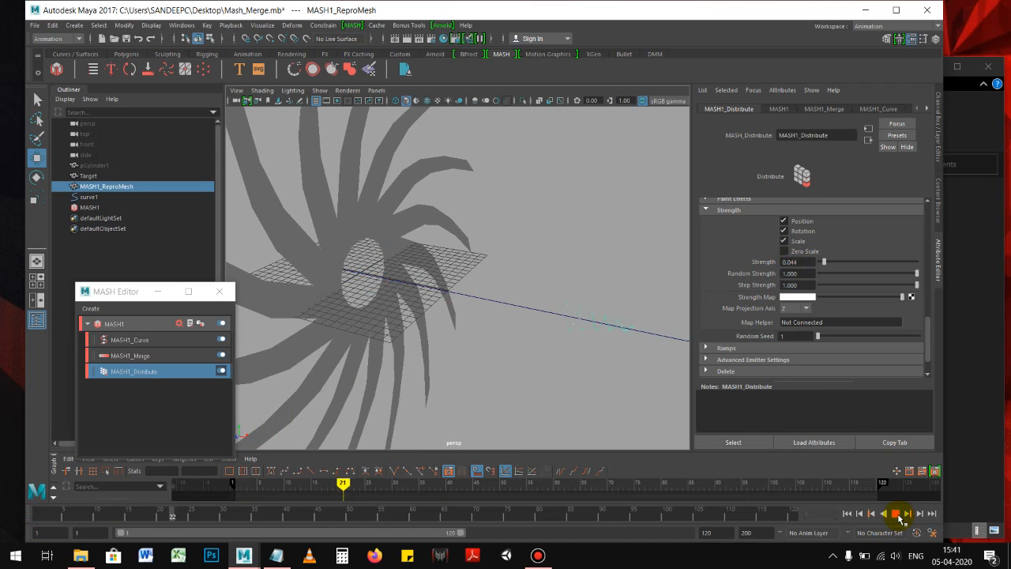
left_click(897, 514)
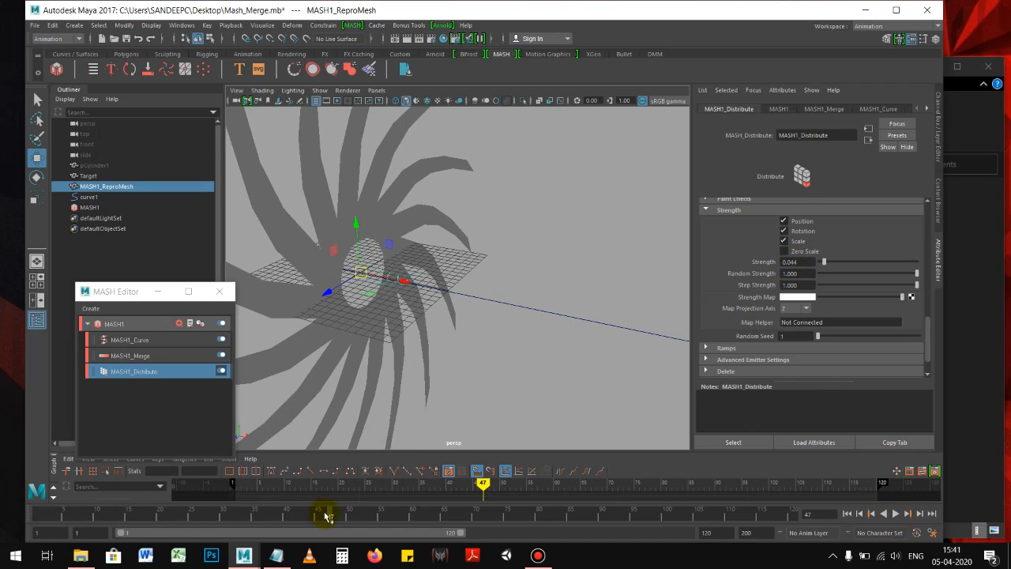
left_click(320, 517)
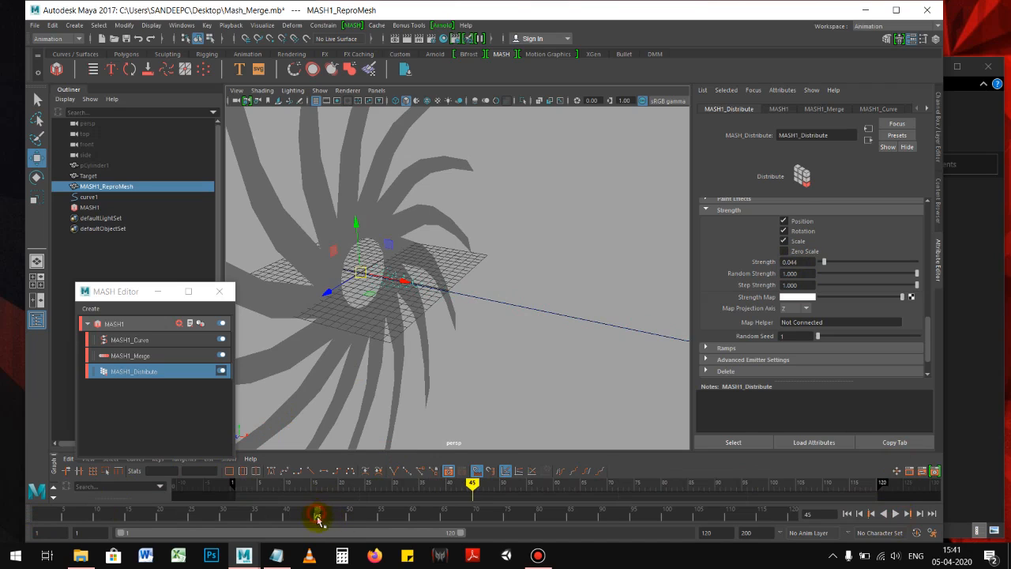
right_click(773, 267)
left_click(790, 276)
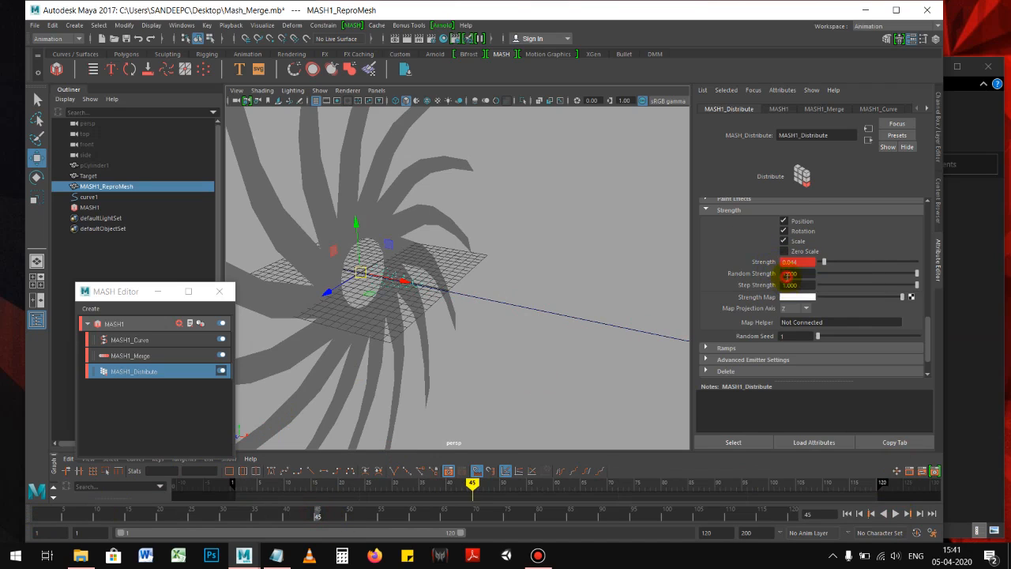
Replay from the first frame, set the MASH1_Distribute Strength to 1 at frame 55, and key it.
left_click(847, 513)
right_click(823, 263)
left_click(843, 270)
key("alt+v")
left_click_drag(355, 516, 376, 518)
left_click_drag(823, 262, 957, 267)
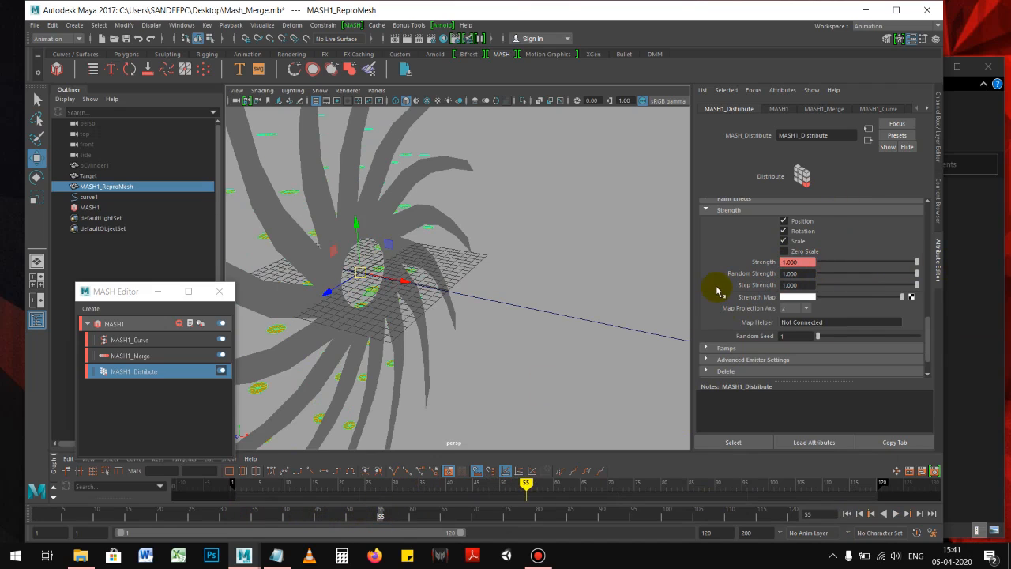
right_click(760, 263)
left_click(773, 278)
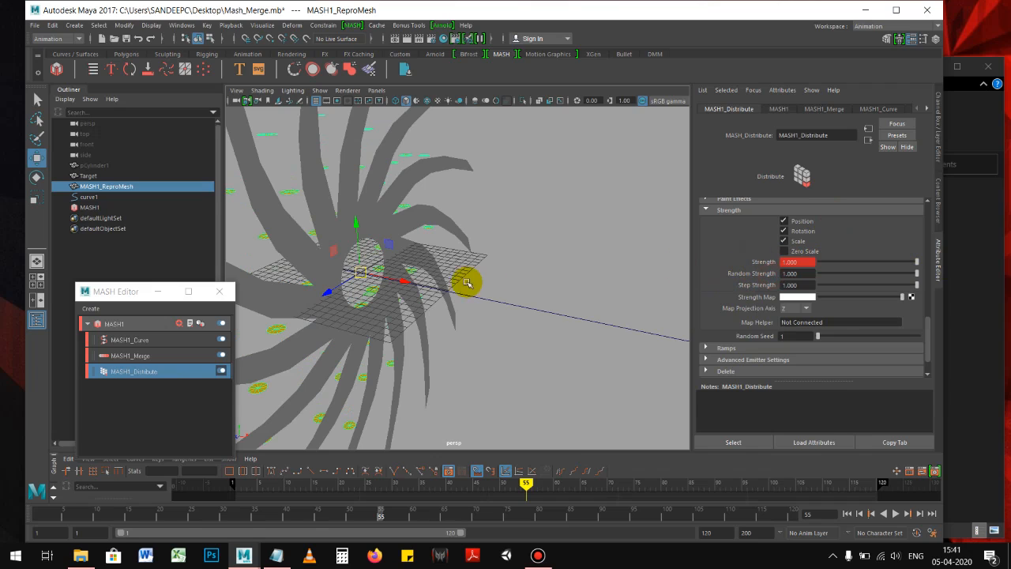
Show the MASH1_Curve node's attributes with the time at frame 54 and select its Animation Speed value for editing.
scroll(466, 282, "down", 3)
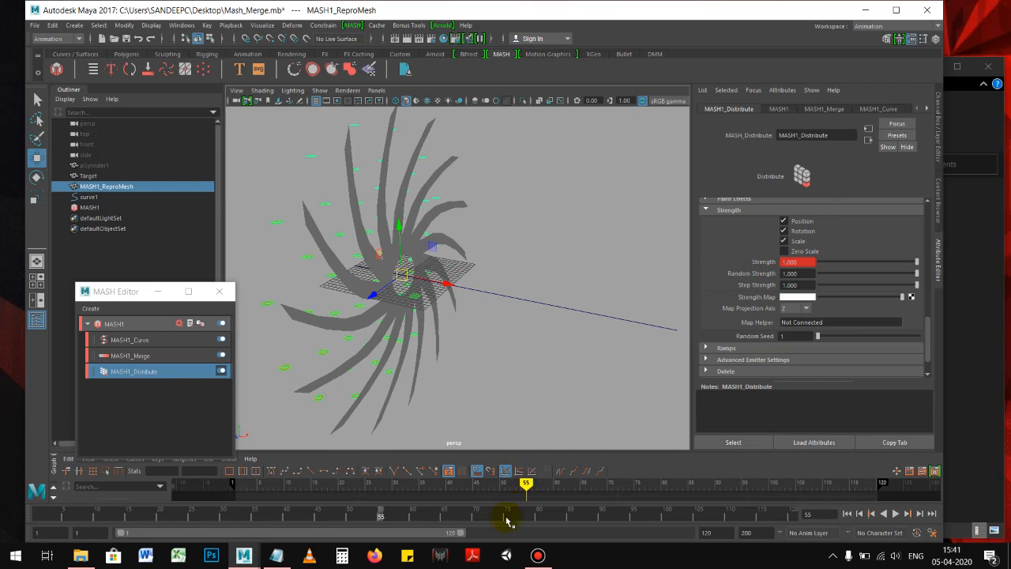
mouse_move(380, 519)
left_mouse_down()
mouse_move(413, 517)
mouse_move(325, 521)
mouse_move(374, 518)
left_mouse_up()
left_click(169, 344)
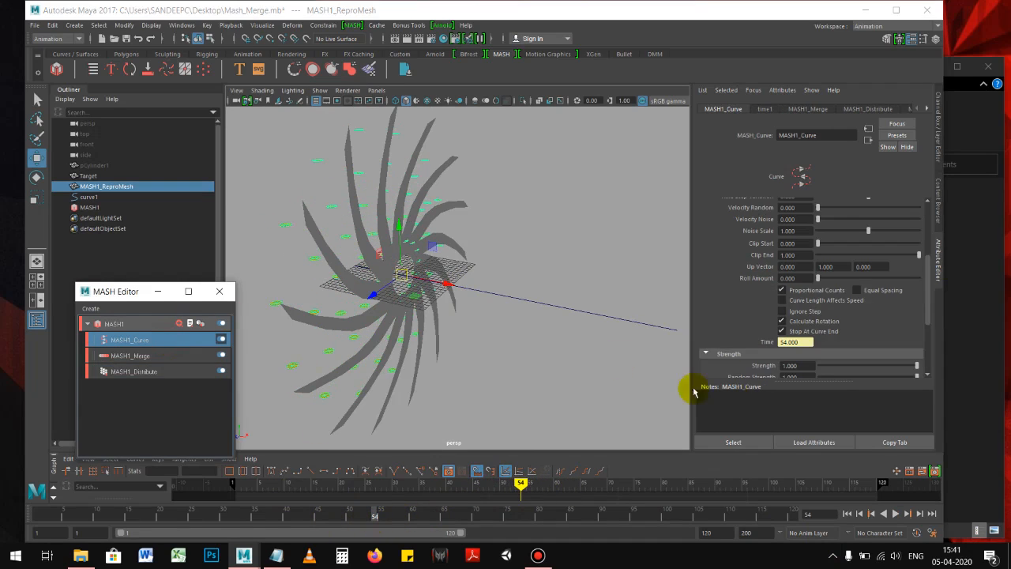
scroll(794, 253, "up", 2)
scroll(797, 256, "down", 1)
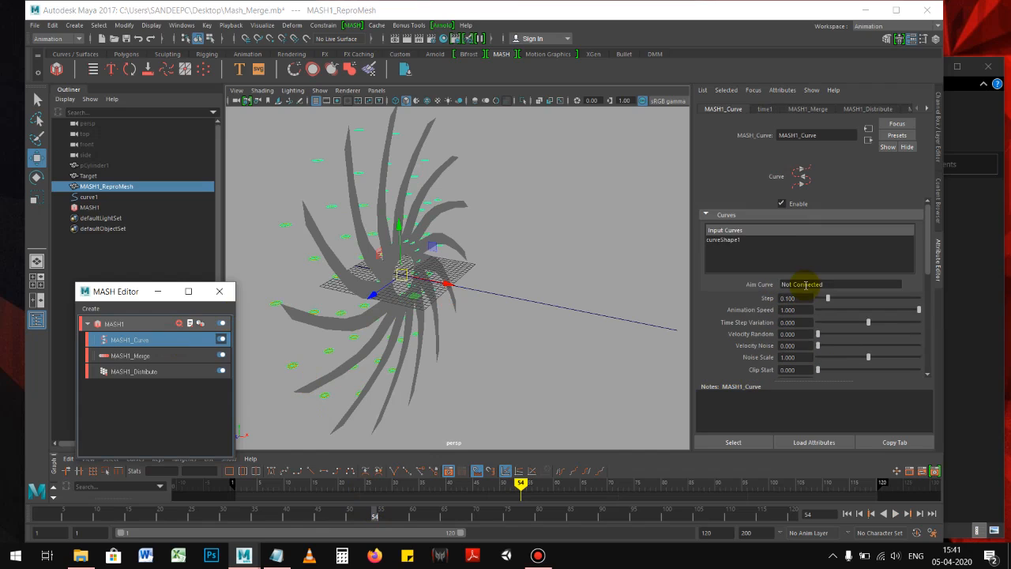
scroll(803, 332, "up", 2)
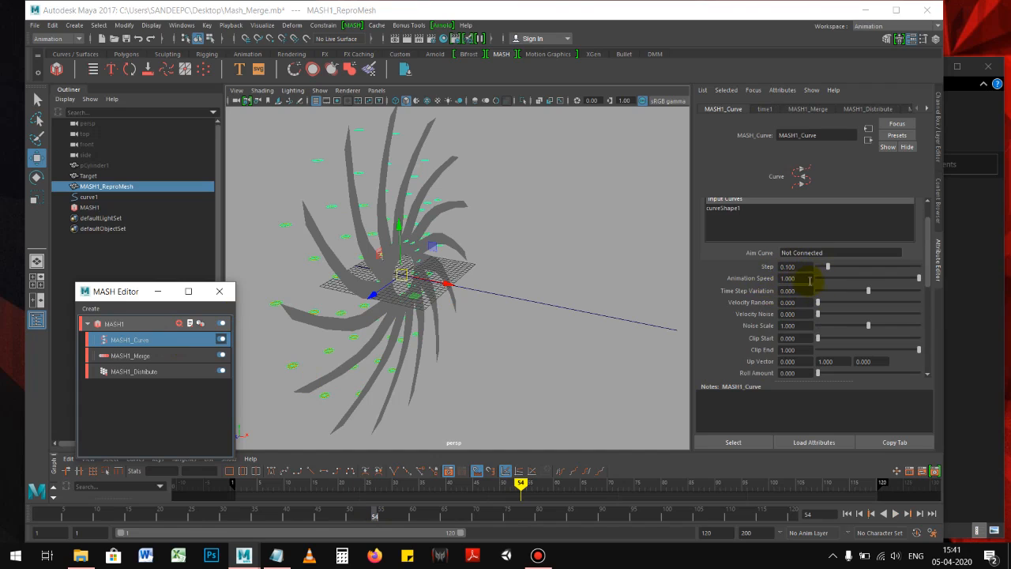
left_click(798, 278)
scroll(738, 320, "down", 1)
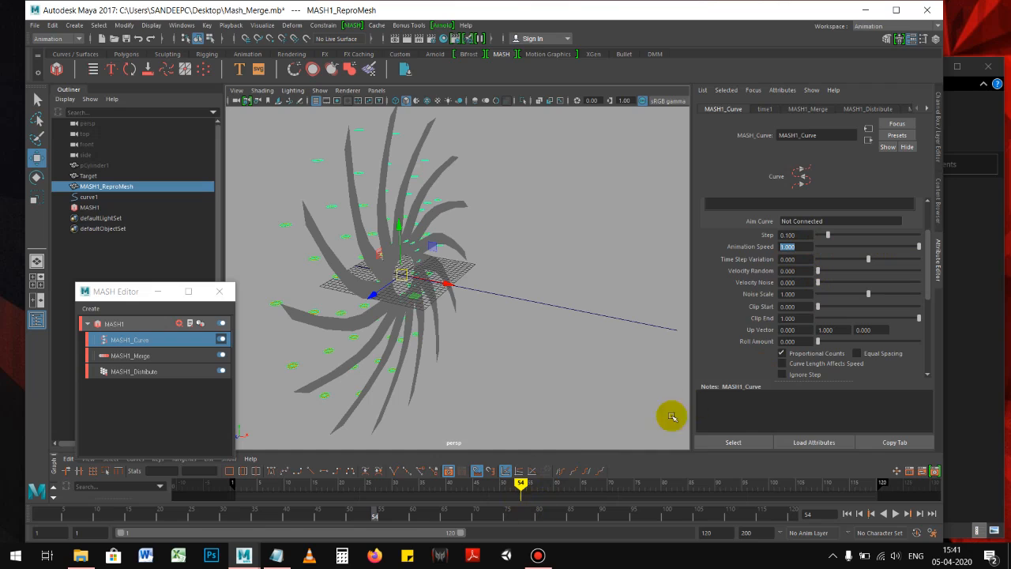
Key the MASH1_Curve Animation Speed at 0.905 on frame 55 and at 1 on frame 45.
mouse_move(390, 521)
left_mouse_down()
mouse_move(368, 516)
mouse_move(381, 521)
left_mouse_up()
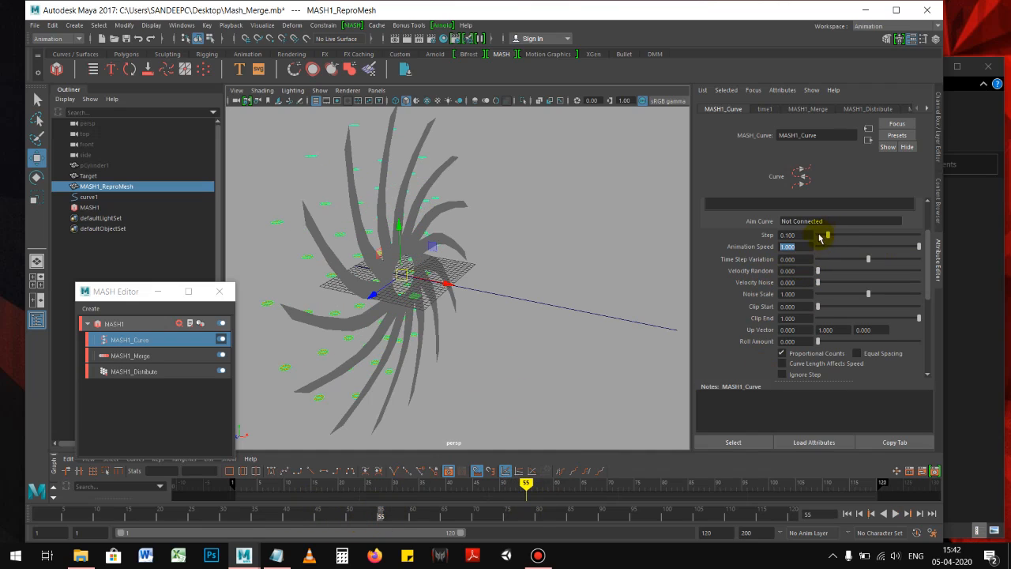
left_click_drag(919, 249, 909, 251)
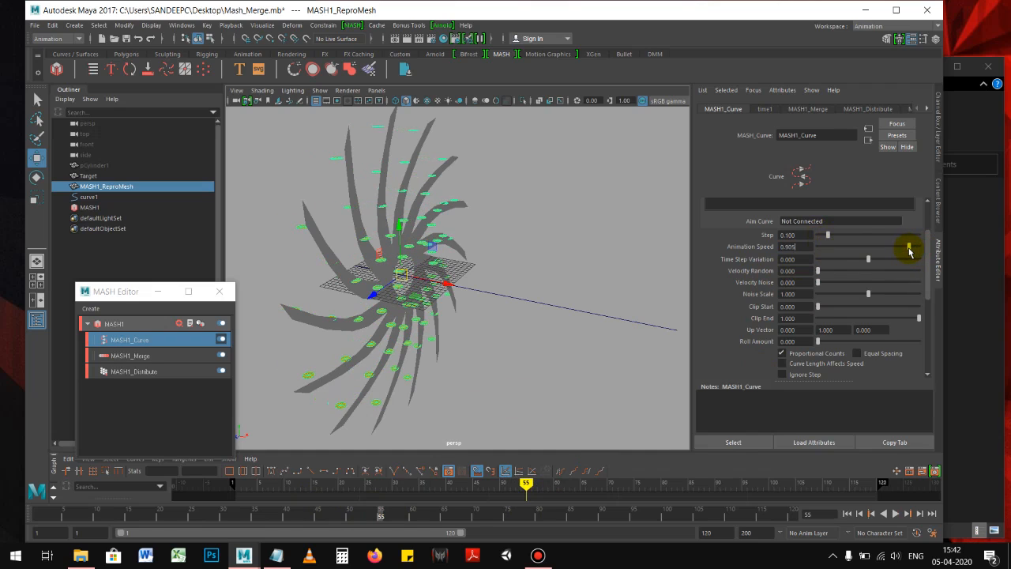
right_click(768, 256)
left_click(783, 264)
left_click_drag(372, 527, 317, 519)
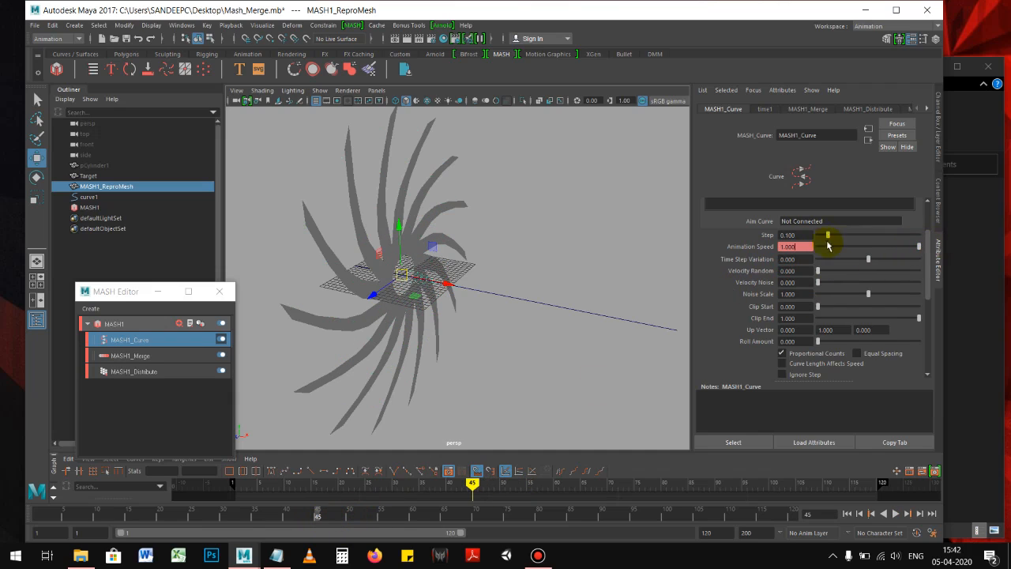
right_click(766, 256)
left_click(780, 264)
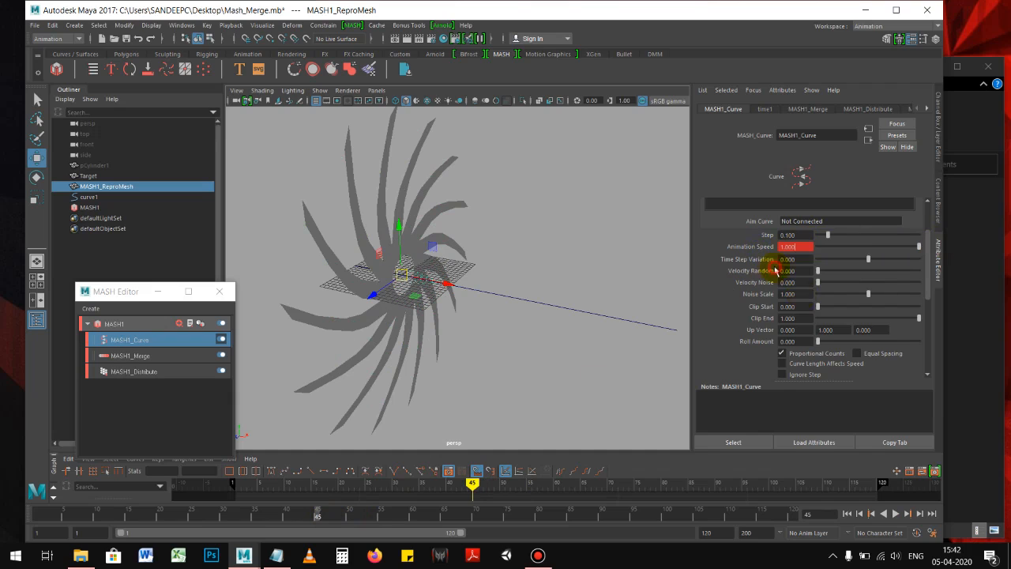
Play the animation from the first frame to check the discs' motion, and stop it at frame 85.
left_click(846, 512)
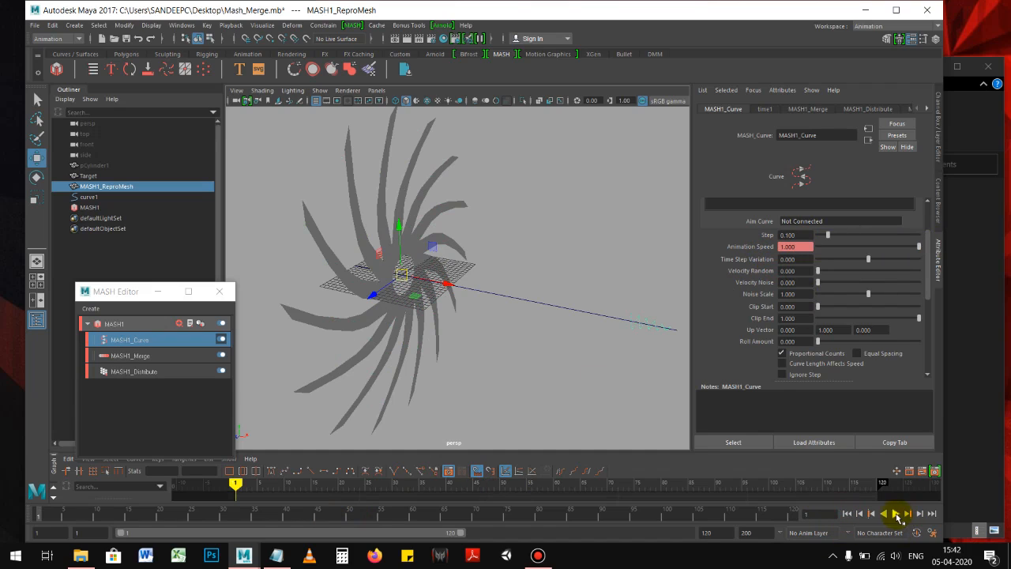
left_click(897, 514)
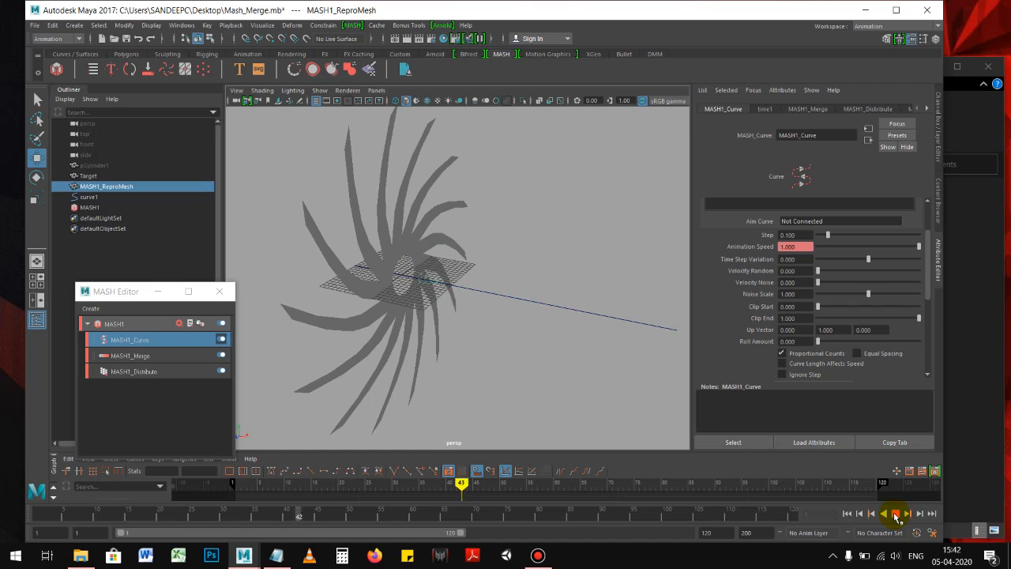
left_click(895, 513)
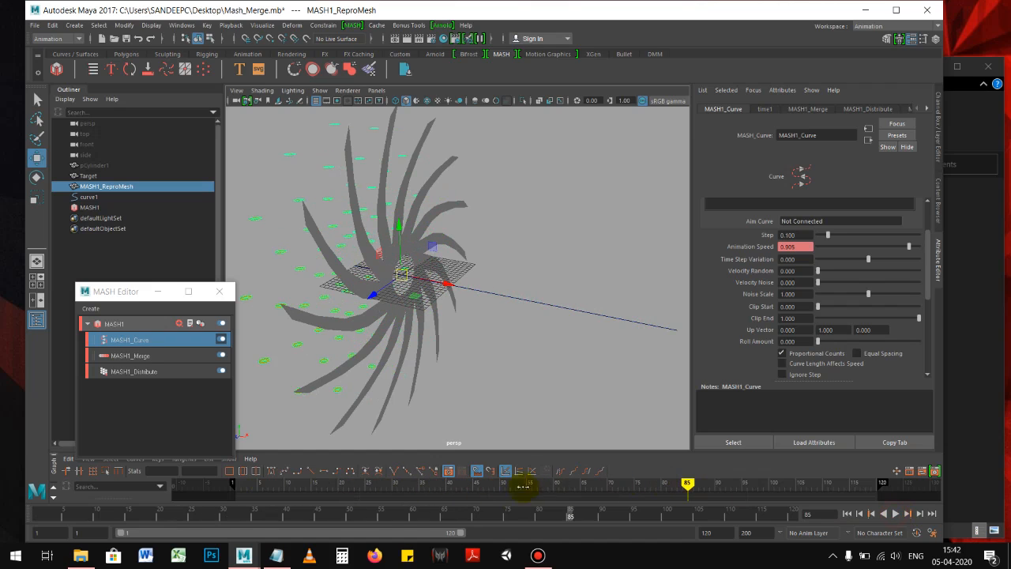
Return to frame 55, set the MASH1_Curve Animation Speed to 0.95, and key it.
left_click_drag(467, 515, 380, 517)
left_click_drag(887, 247, 911, 259)
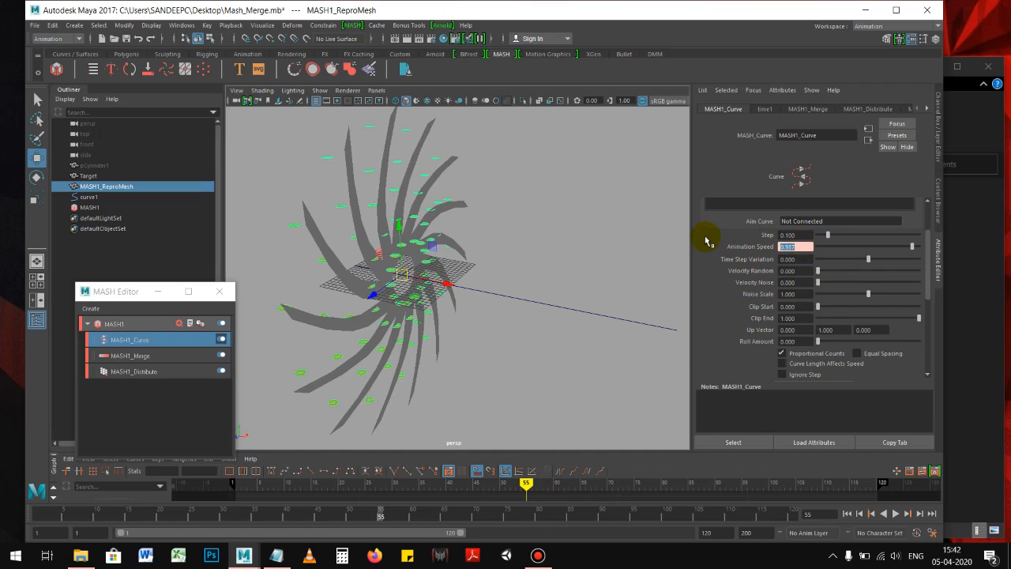
key("Return")
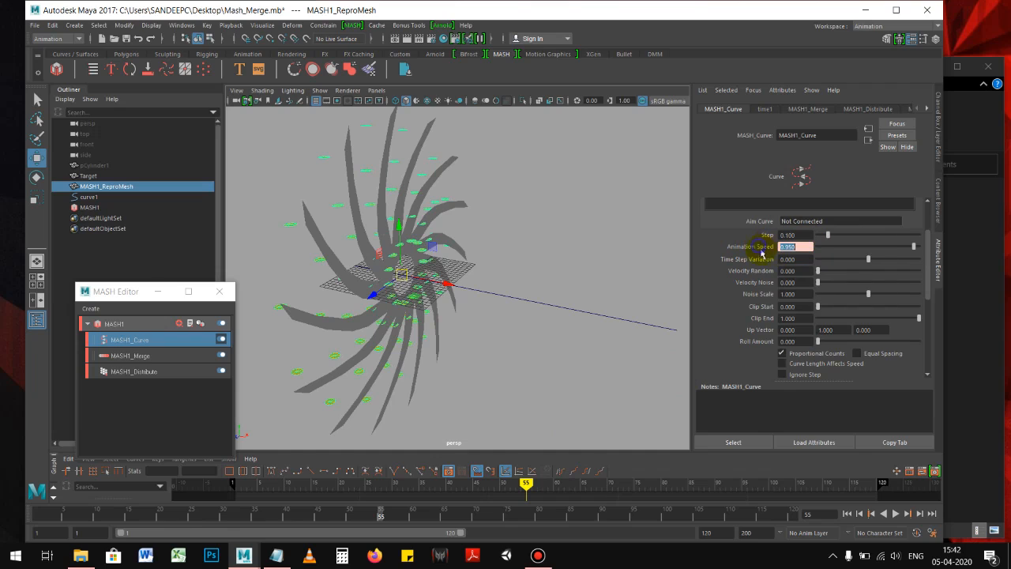
right_click(761, 248)
left_click(782, 255)
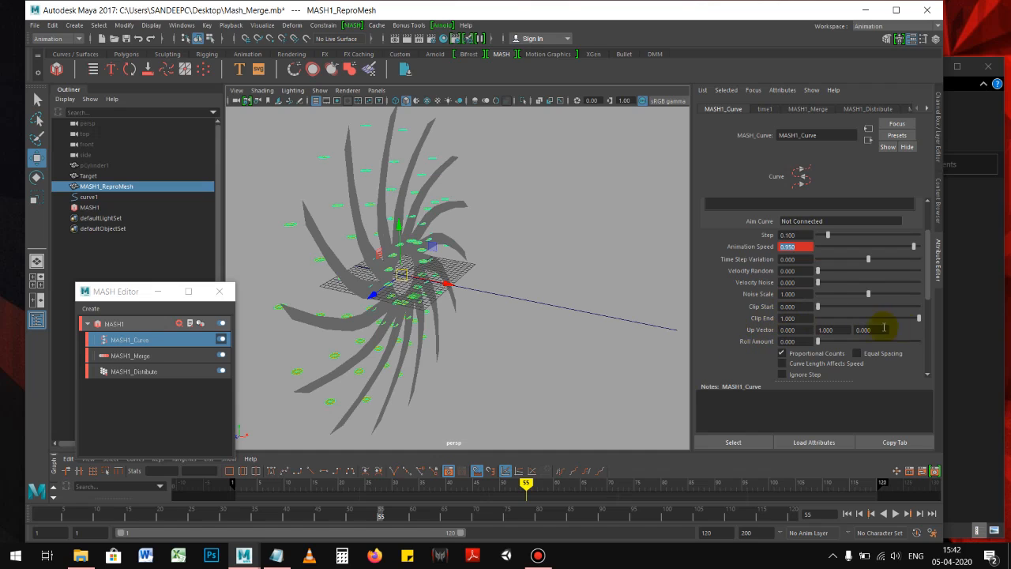
Lower the MASH1_Curve Clip End to 0.805 and key it at frames 55 and 45.
left_click_drag(918, 318, 899, 323)
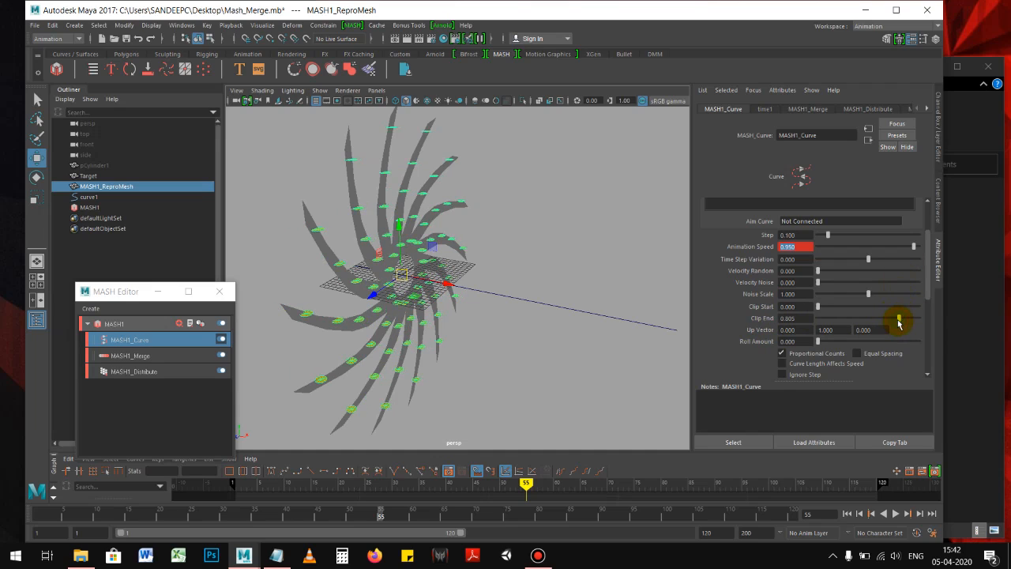
right_click(756, 322)
left_click(782, 325)
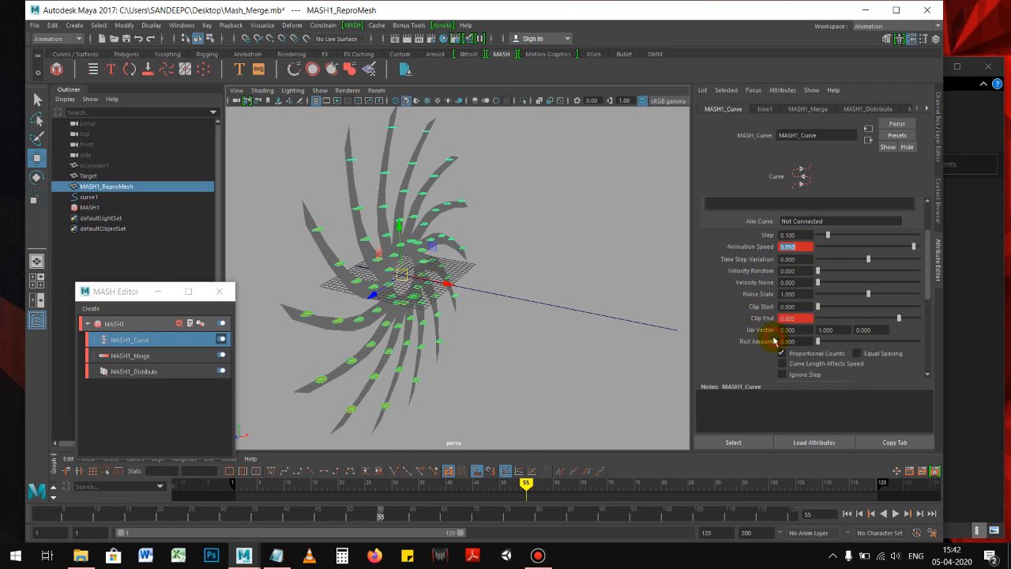
left_click_drag(379, 517, 319, 518)
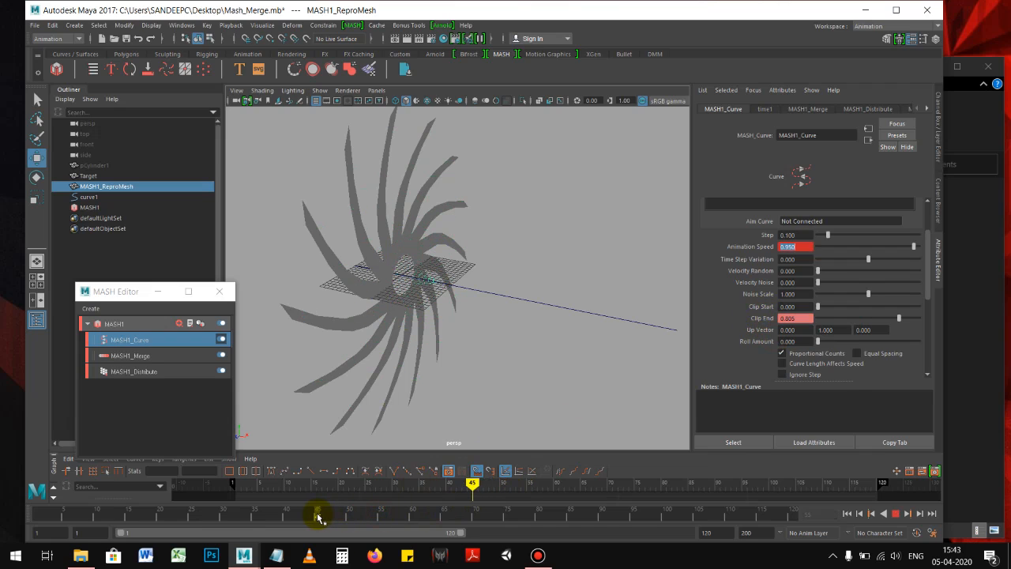
right_click(764, 322)
left_click(786, 325)
Rewind to frame 1, replay the animation to check the discs' landing on the Target blades, and stop at frame 9.
left_click_drag(312, 515, 32, 516)
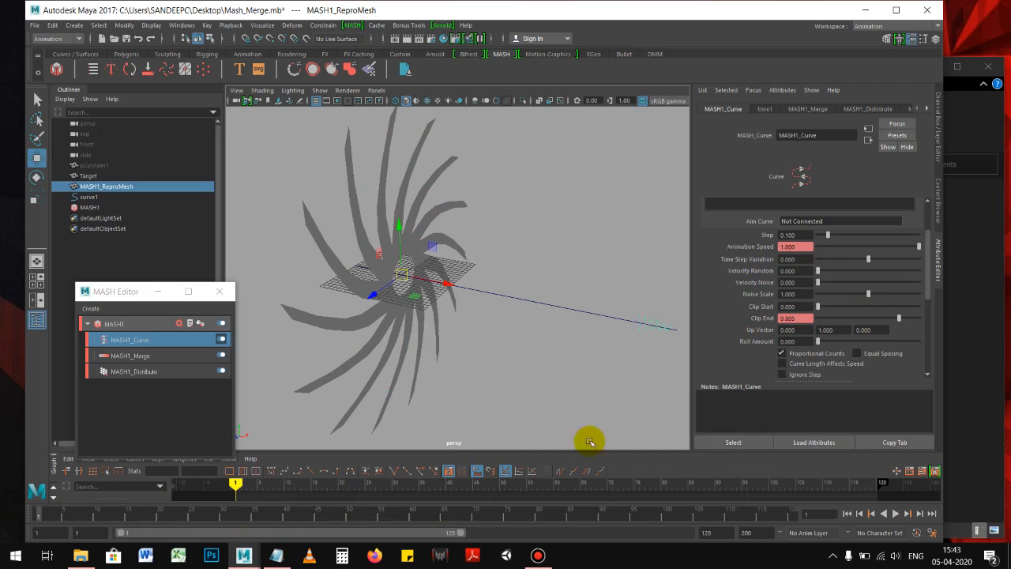
left_click(897, 514)
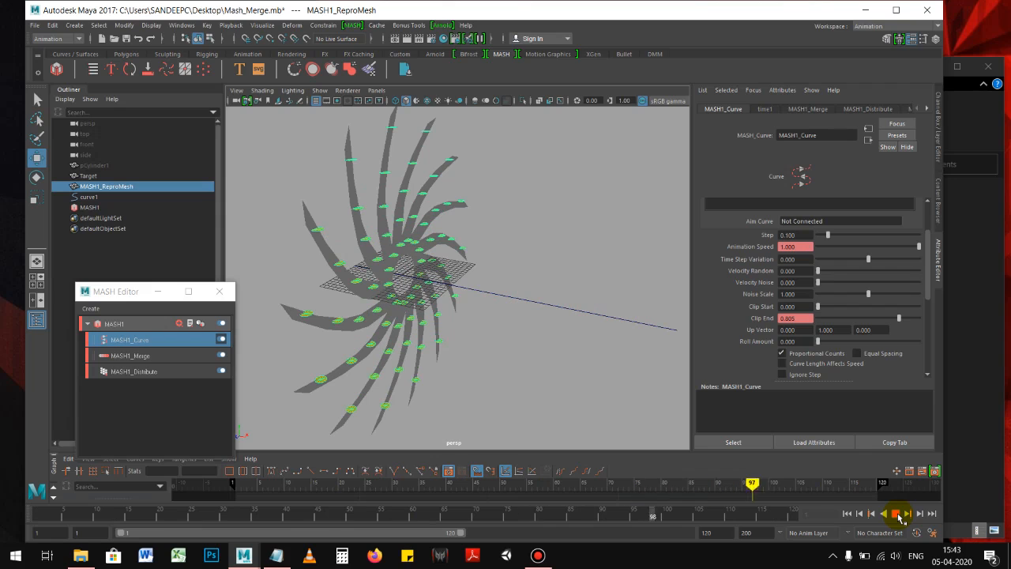
left_click(897, 514)
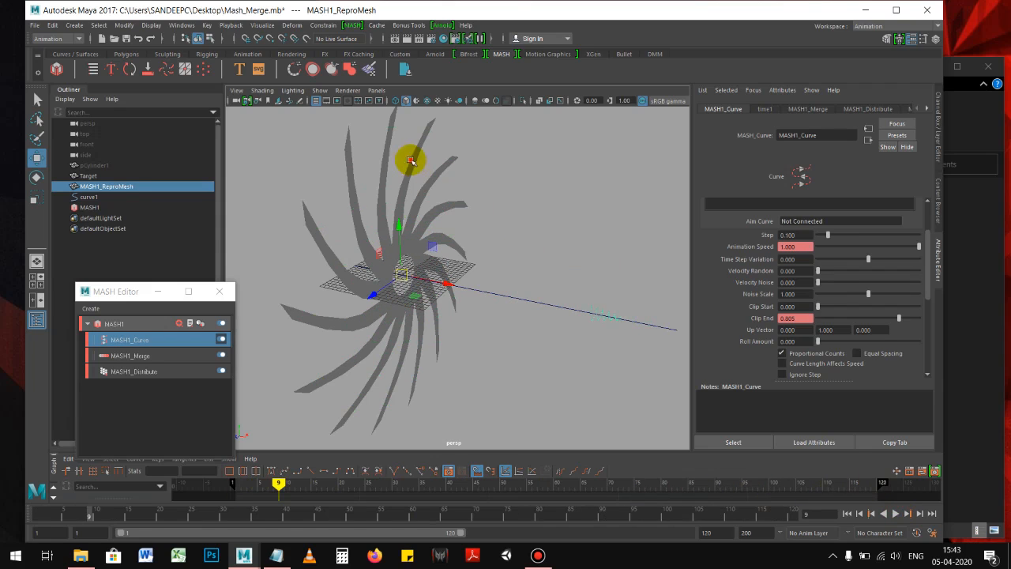
Hide the bladed Target mesh by turning off layer1's visibility, and clear the selection.
left_click(451, 168)
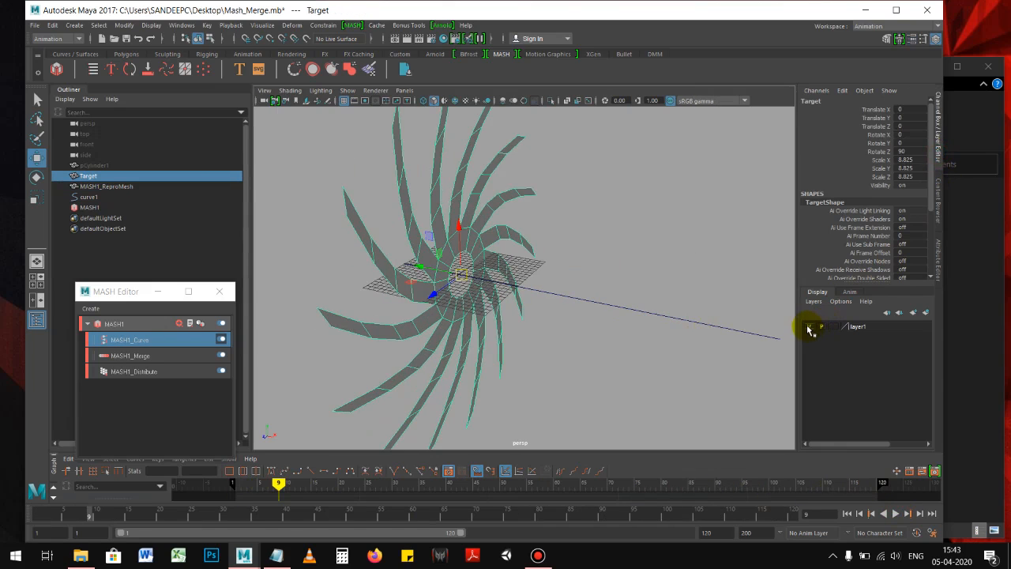
left_click(809, 327)
left_click(718, 395)
scroll(758, 406, "down", 2)
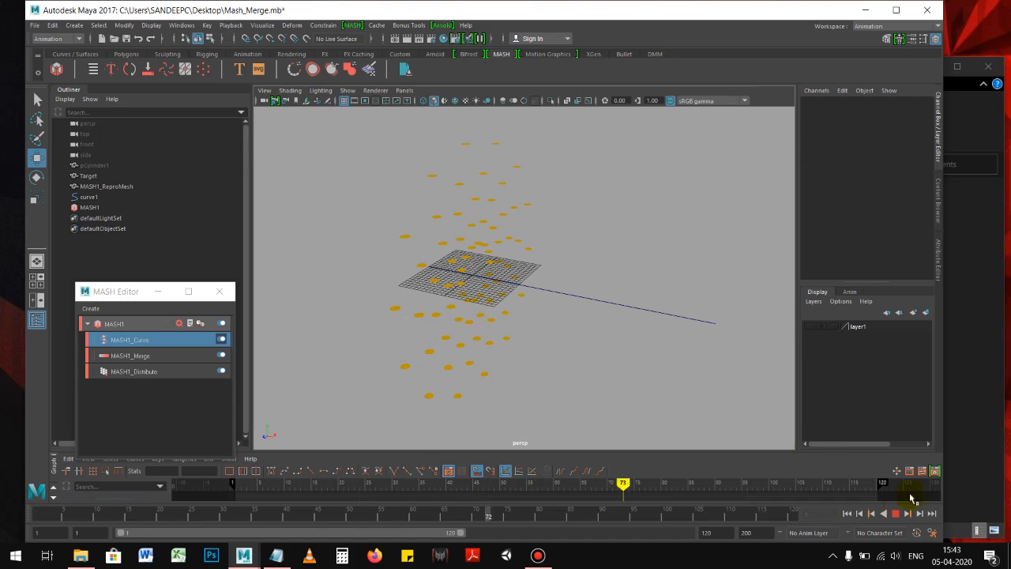
Examine the looping disc animation along the curve from several angles, select MASH1_ReproMesh, and stop playback at frame 4.
left_click_drag(625, 232, 583, 242, "alt")
scroll(514, 198, "up", 3)
left_click_drag(411, 176, 577, 280)
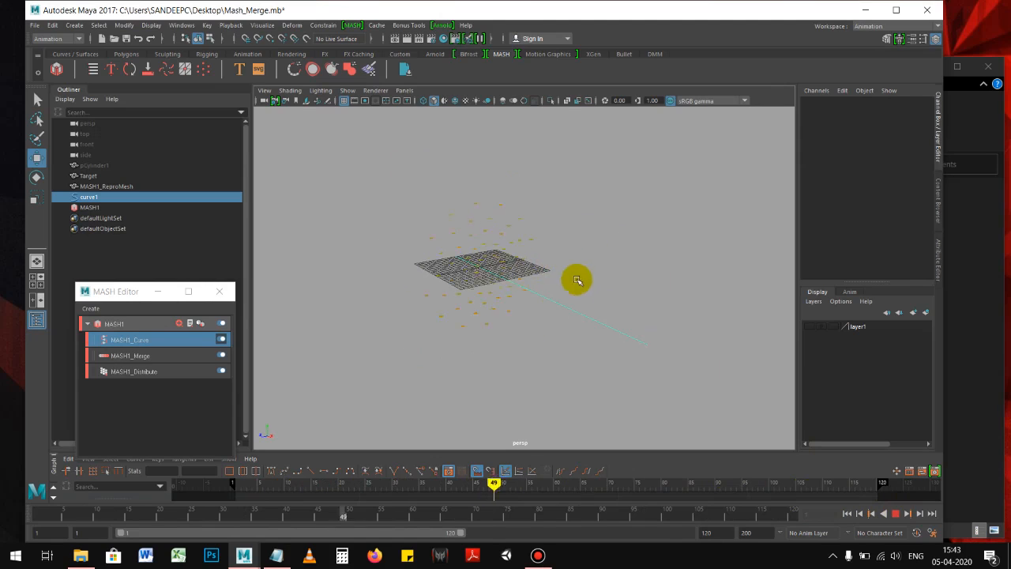
left_click(521, 180)
left_click_drag(609, 235, 487, 235, "alt")
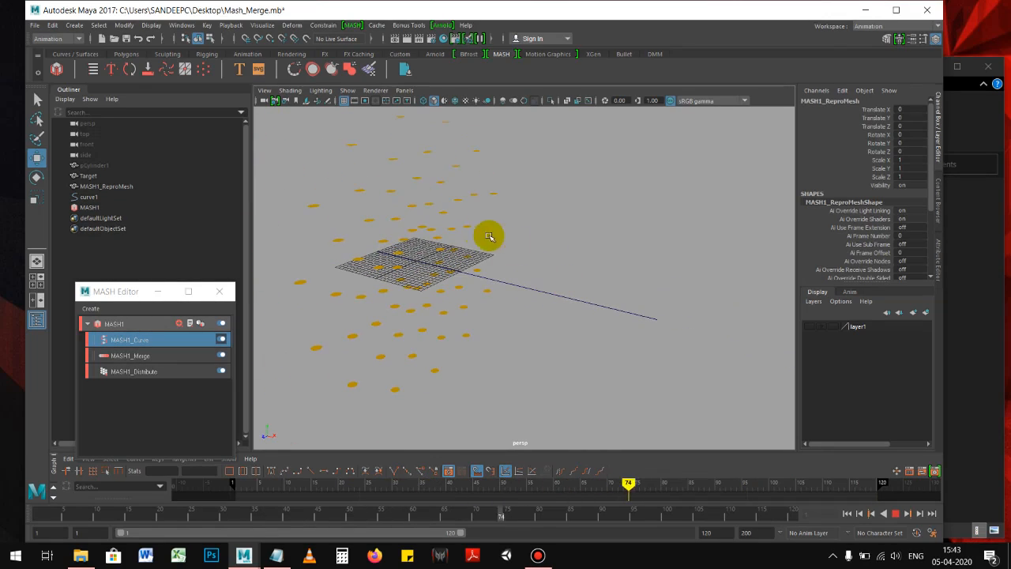
left_click(478, 231)
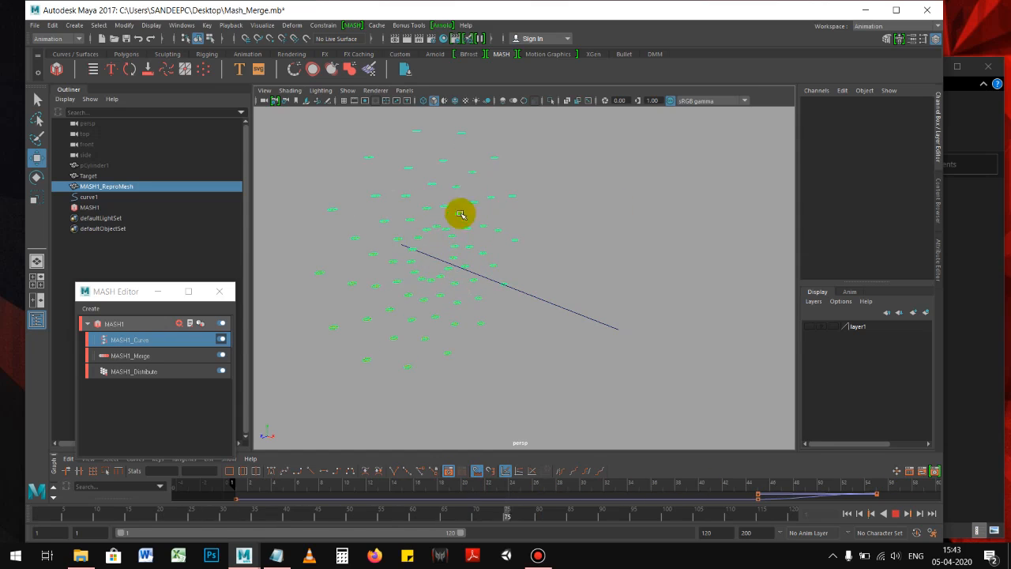
left_click(896, 514)
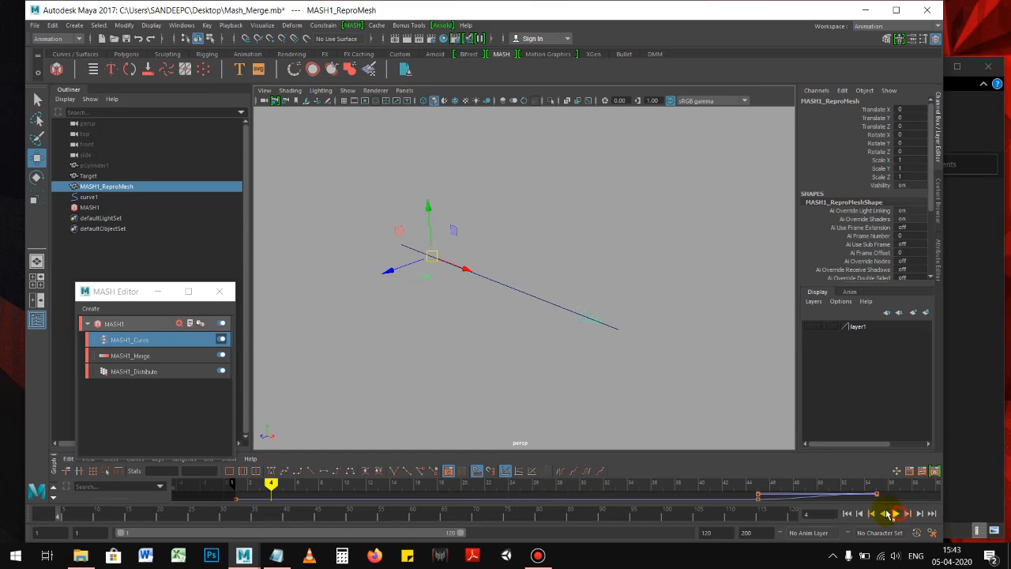
right_click_drag(546, 222, 582, 235, "alt")
left_click_drag(576, 232, 508, 208, "alt")
right_click_drag(505, 208, 538, 227, "alt")
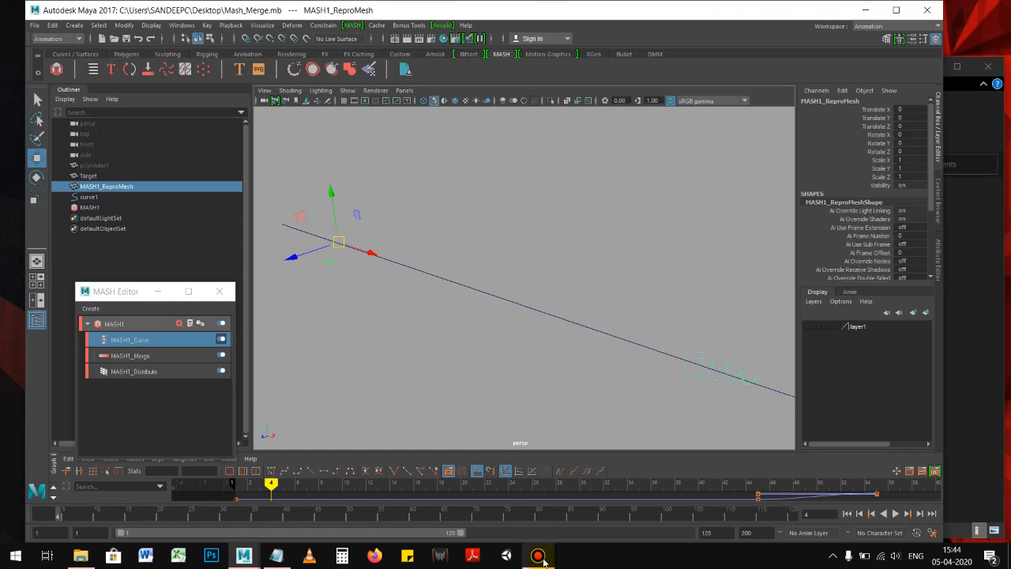